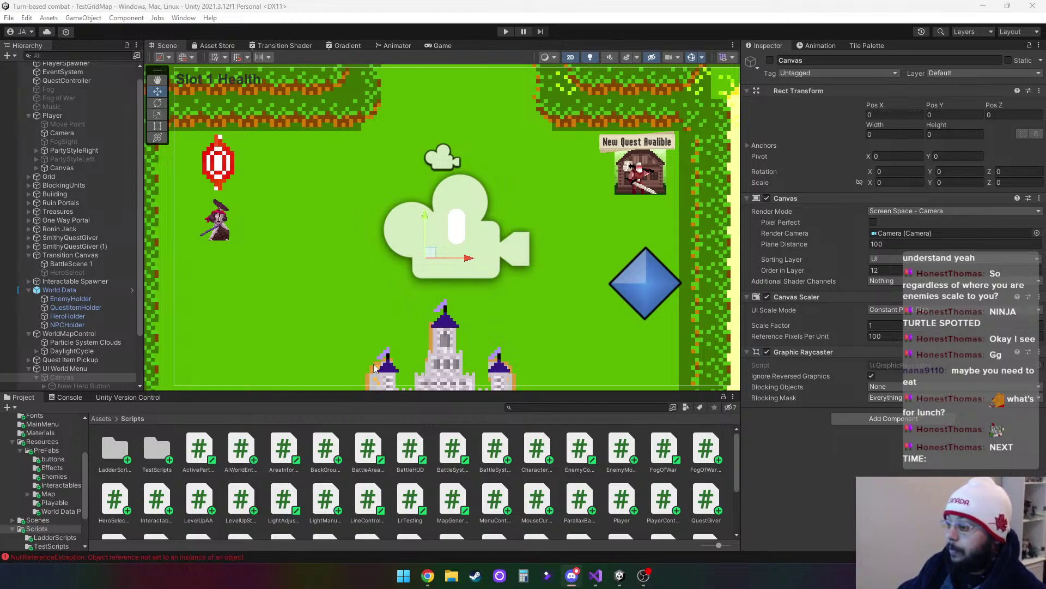
Clear all logged messages from the Unity console and return to the project's asset browser
left_click(69, 398)
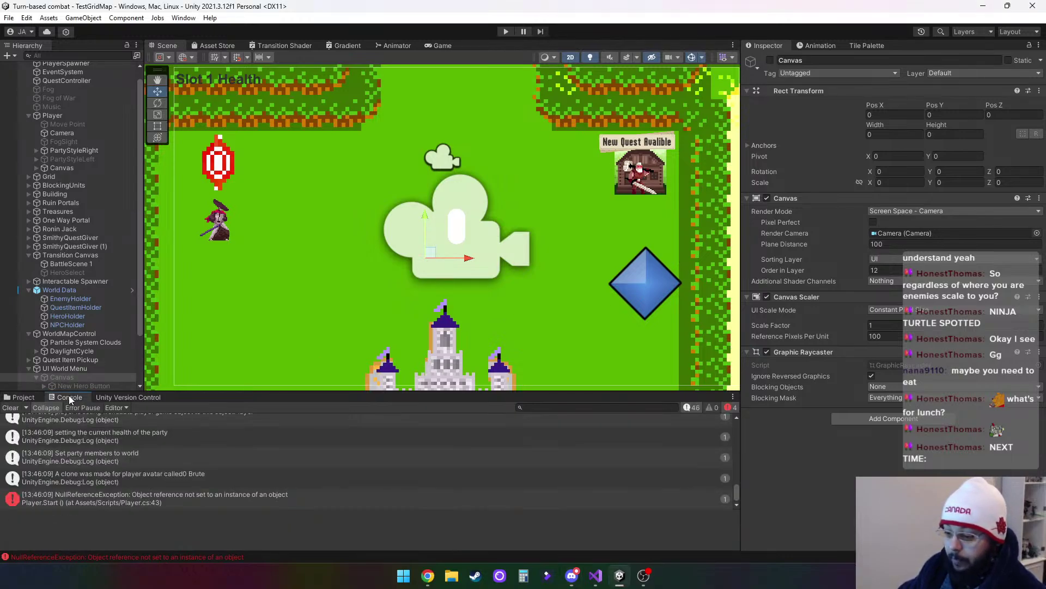
left_click(23, 408)
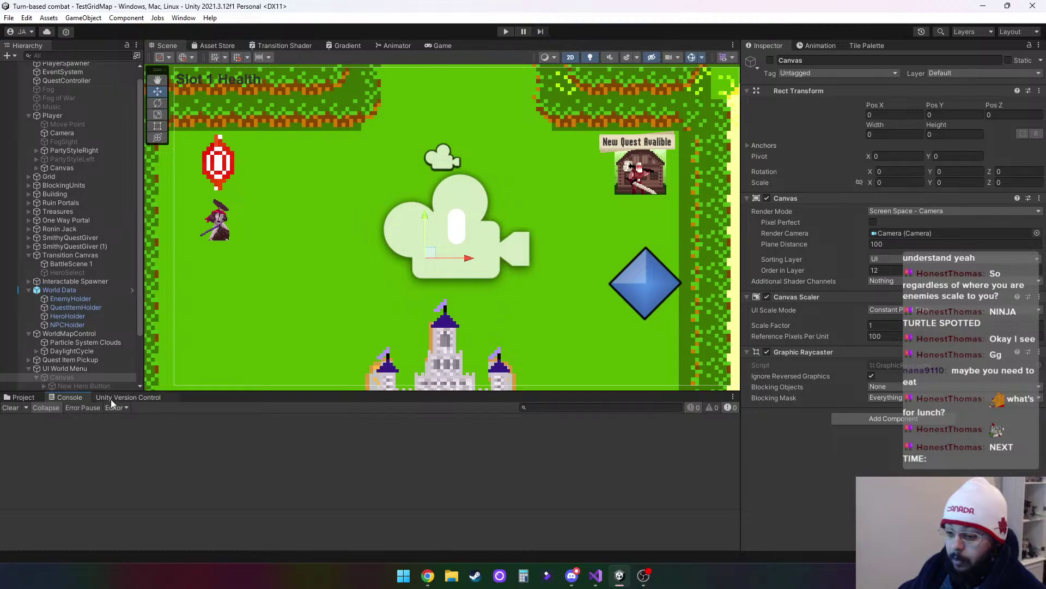
left_click(24, 398)
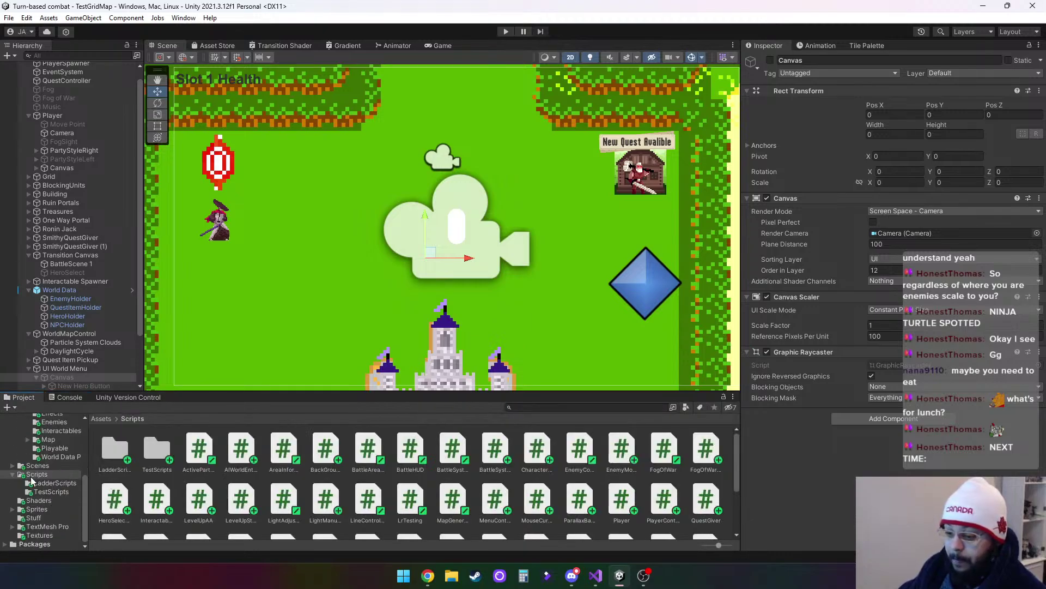
Collapse the Scripts folder in the project tree and show the contents of the Scenes folder
scroll(24, 504, "up", 2)
left_click(12, 506)
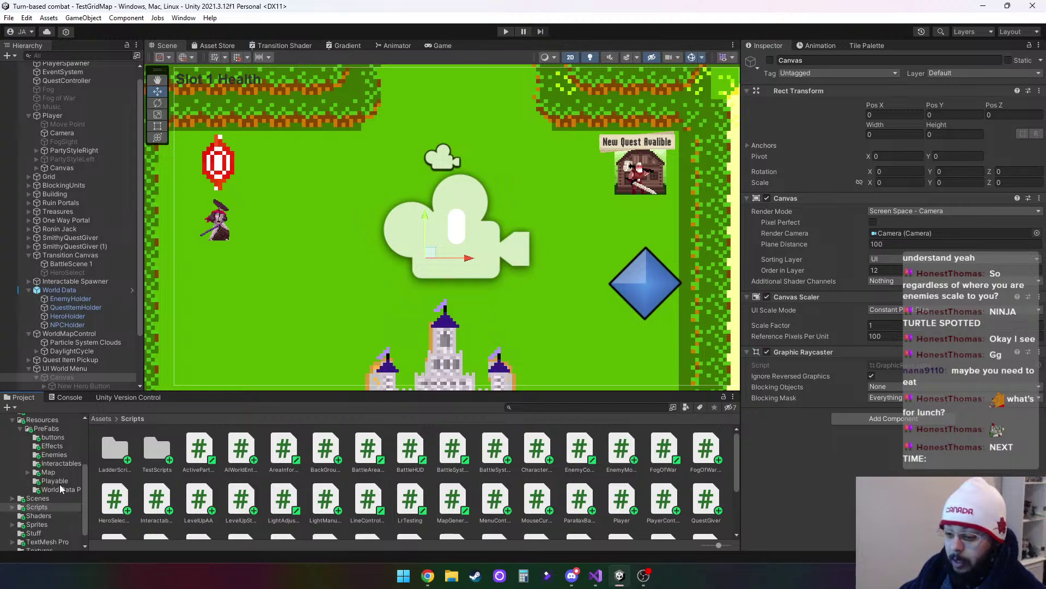
scroll(60, 484, "down", 1)
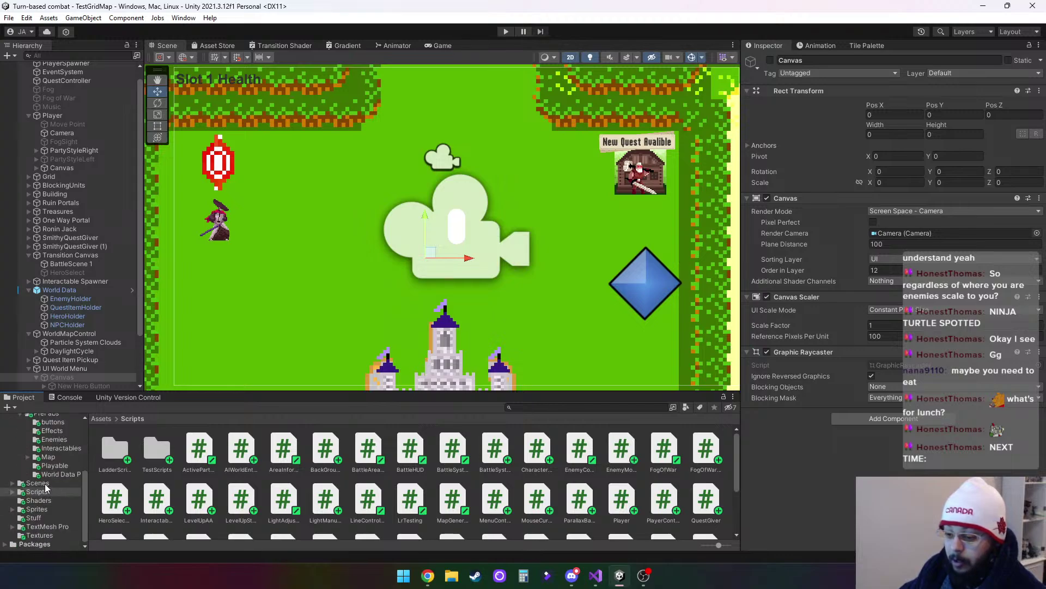
left_click(44, 484)
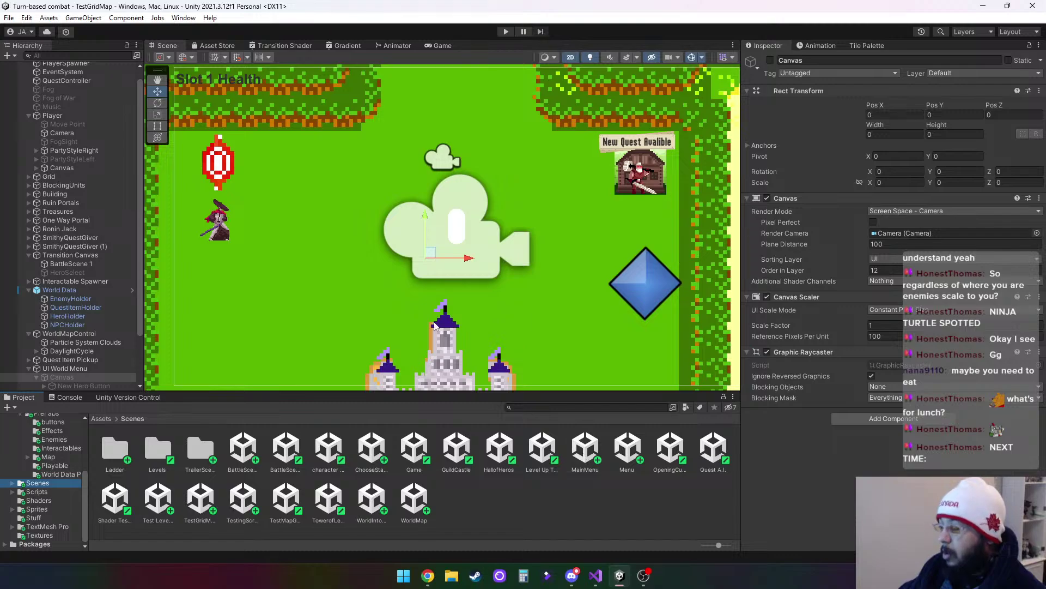
Switch to Visual Studio and review the WorldMapMenu script from its planning comments to the empty menu methods
left_click(596, 576)
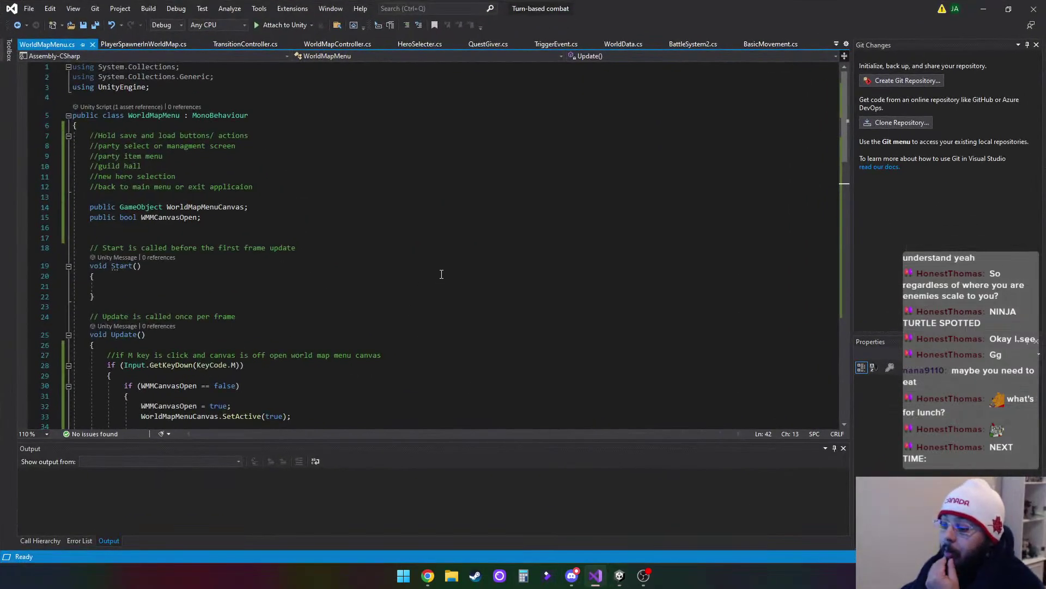
scroll(441, 274, "down", 3)
scroll(363, 275, "down", 8)
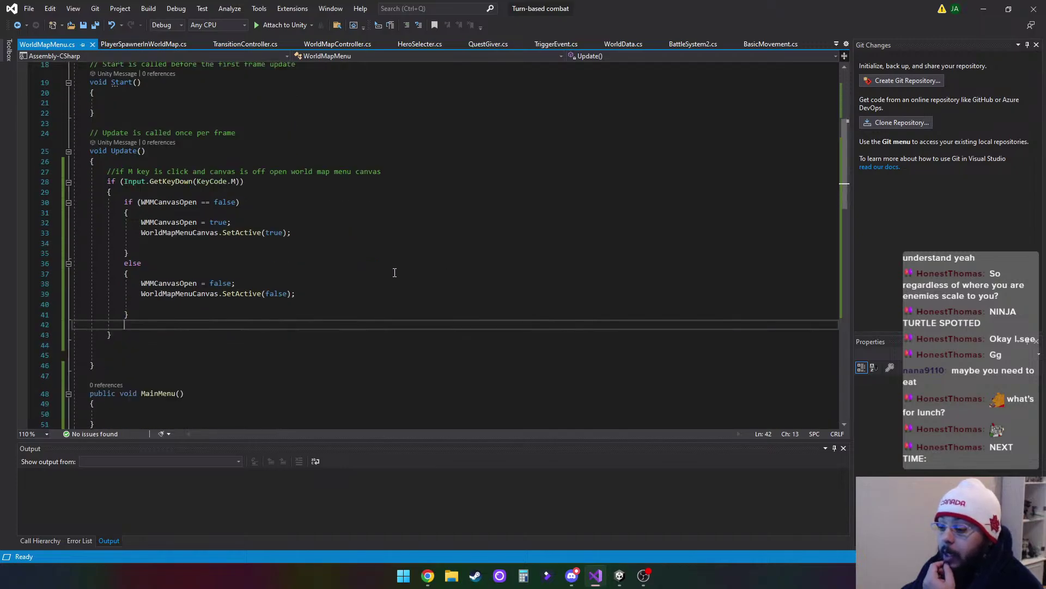
scroll(248, 252, "down", 3)
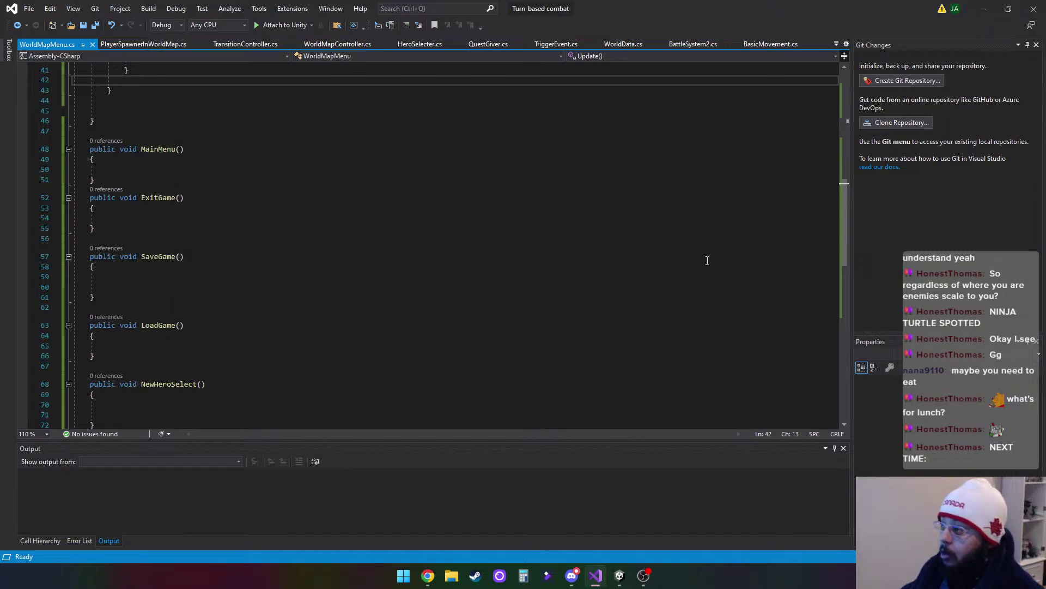
Open WorldData.cs and examine its variables, Awake logic, interactable spawning and save code through the SaveName method
left_click(622, 45)
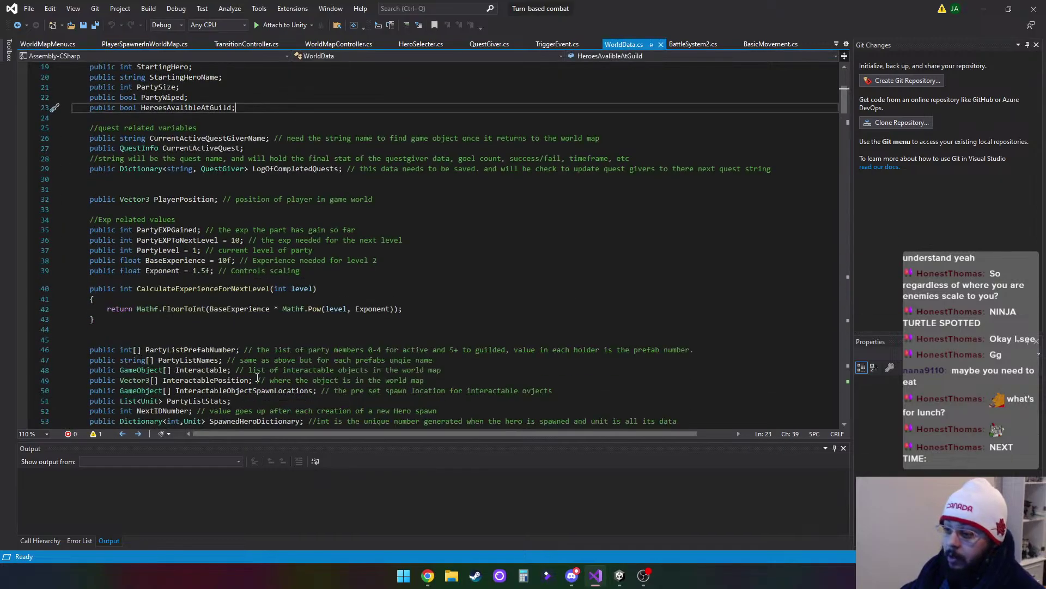
scroll(336, 344, "down", 20)
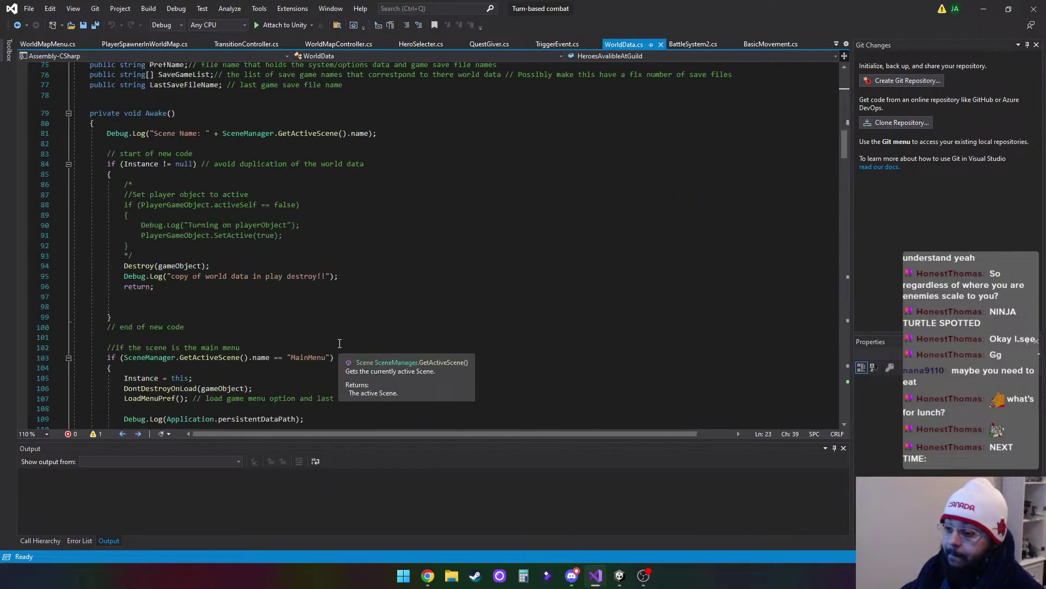
scroll(339, 343, "down", 17)
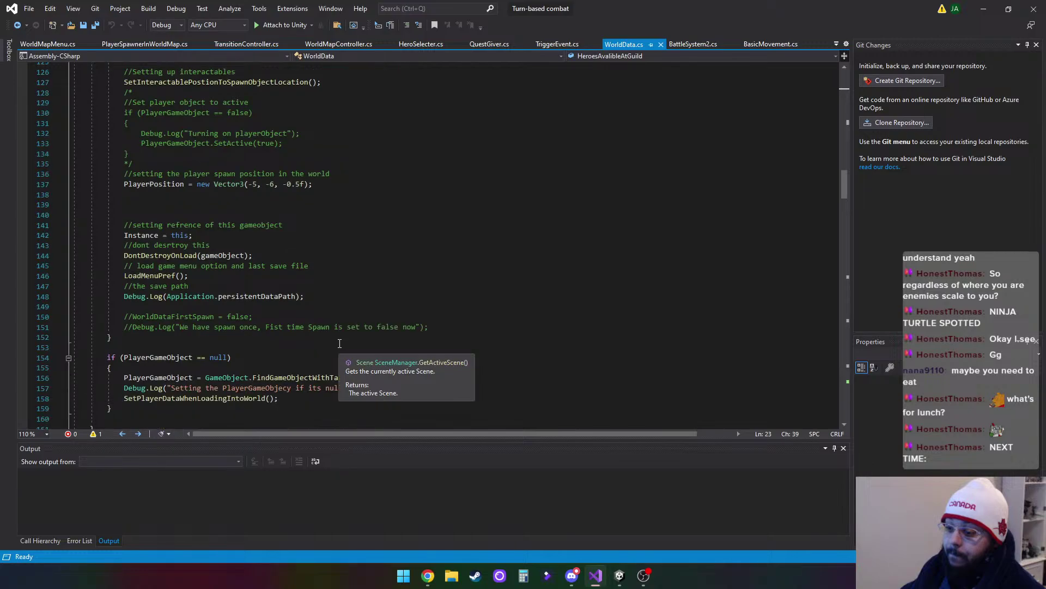
scroll(340, 344, "down", 17)
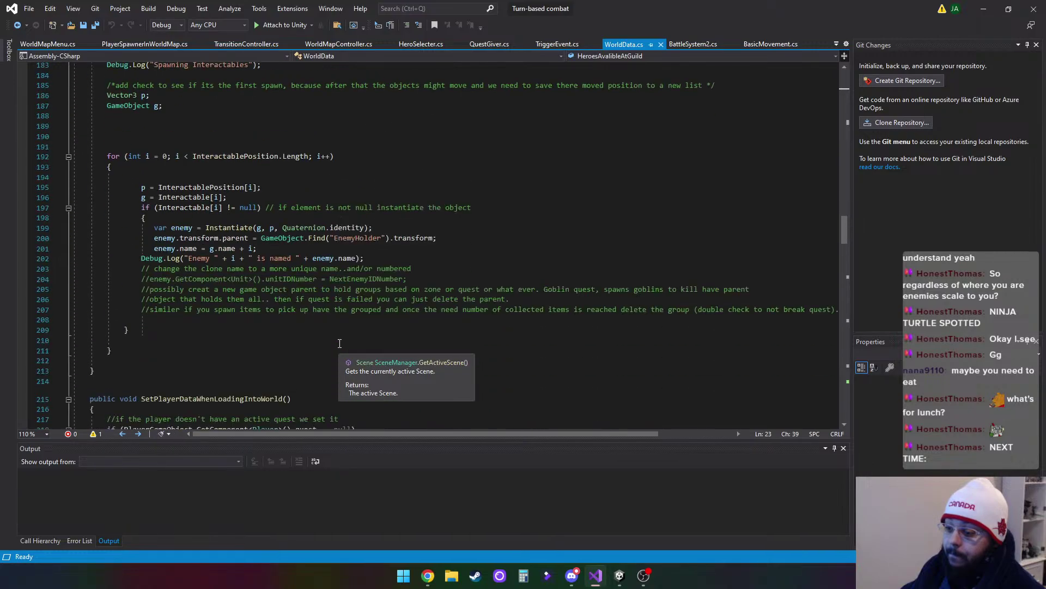
scroll(340, 343, "down", 19)
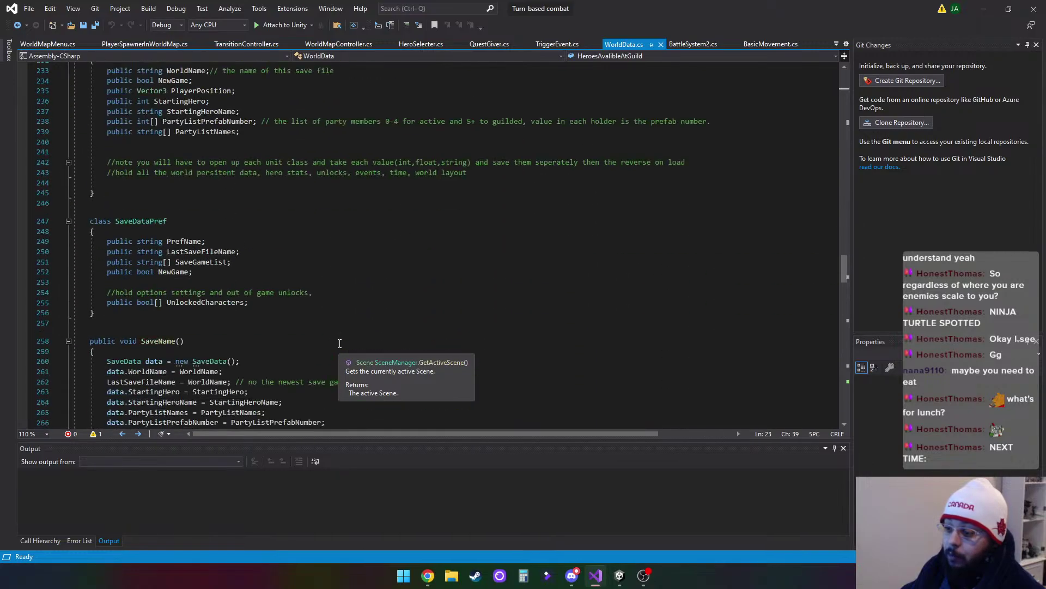
scroll(354, 343, "down", 5)
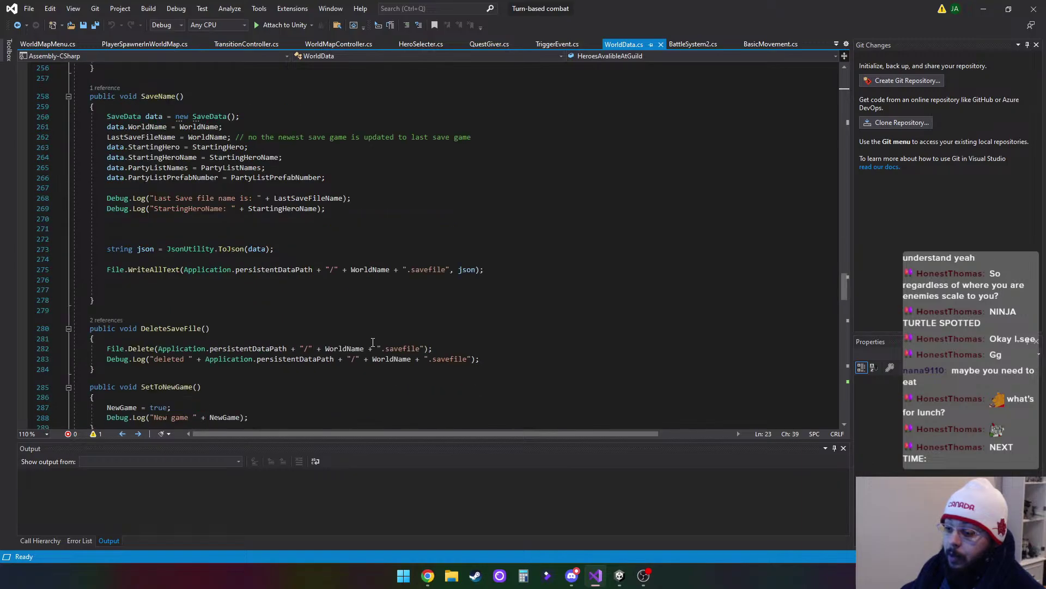
scroll(373, 343, "up", 4)
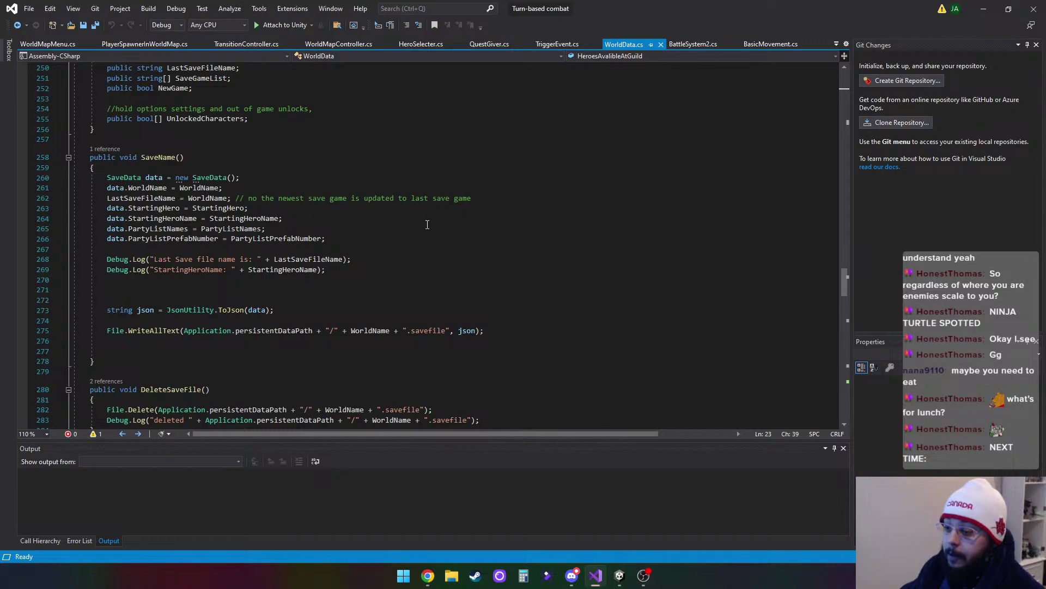
Read the DeleteSaveFile, LoadName, SaveMenuPref and LoadMenuPref methods in WorldData.cs
scroll(428, 223, "down", 8)
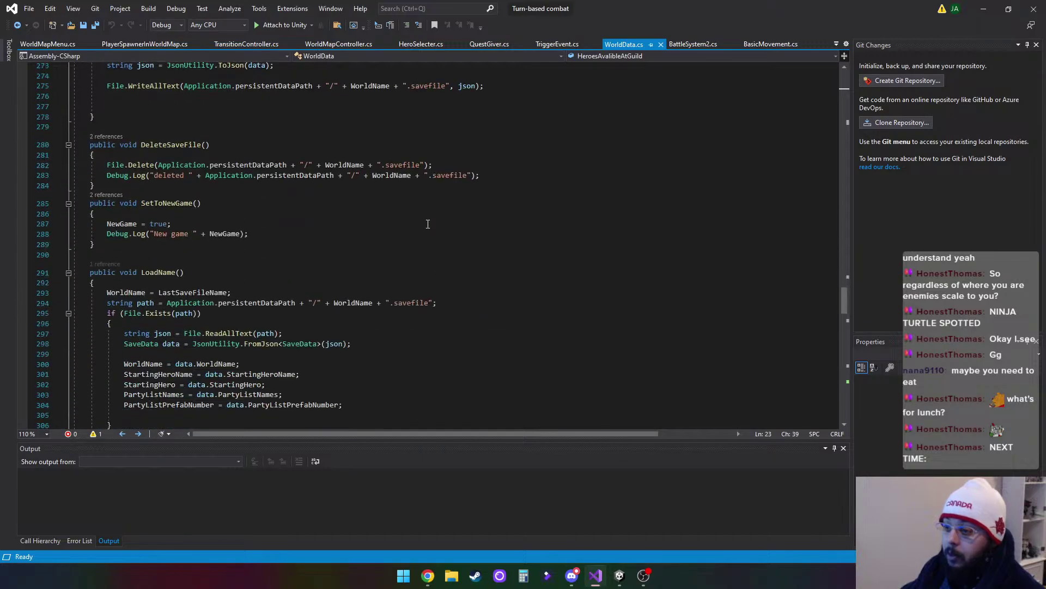
scroll(428, 224, "down", 4)
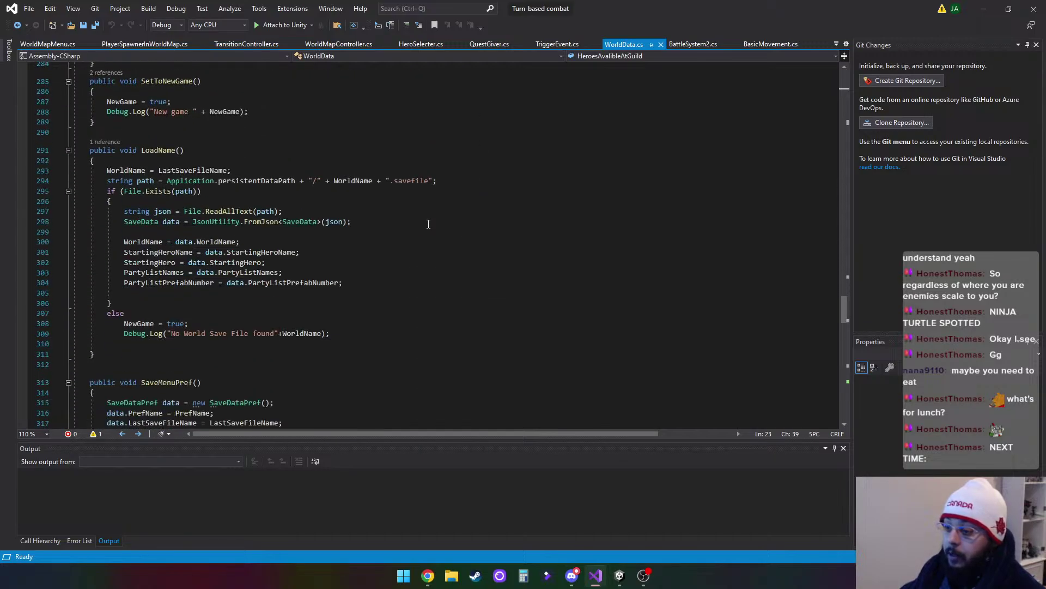
scroll(429, 224, "down", 1)
scroll(428, 224, "down", 3)
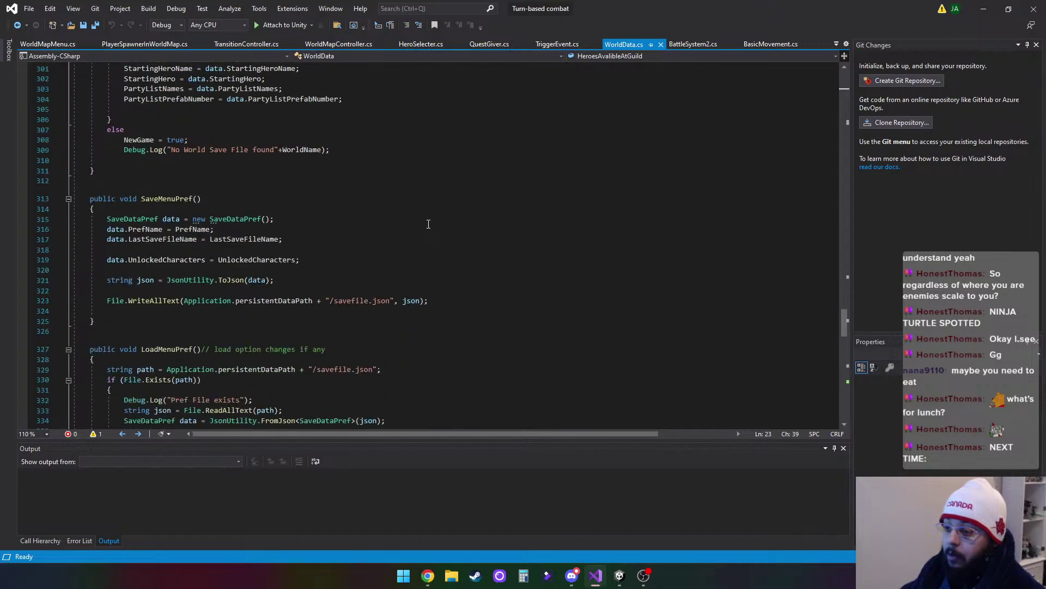
scroll(428, 224, "down", 2)
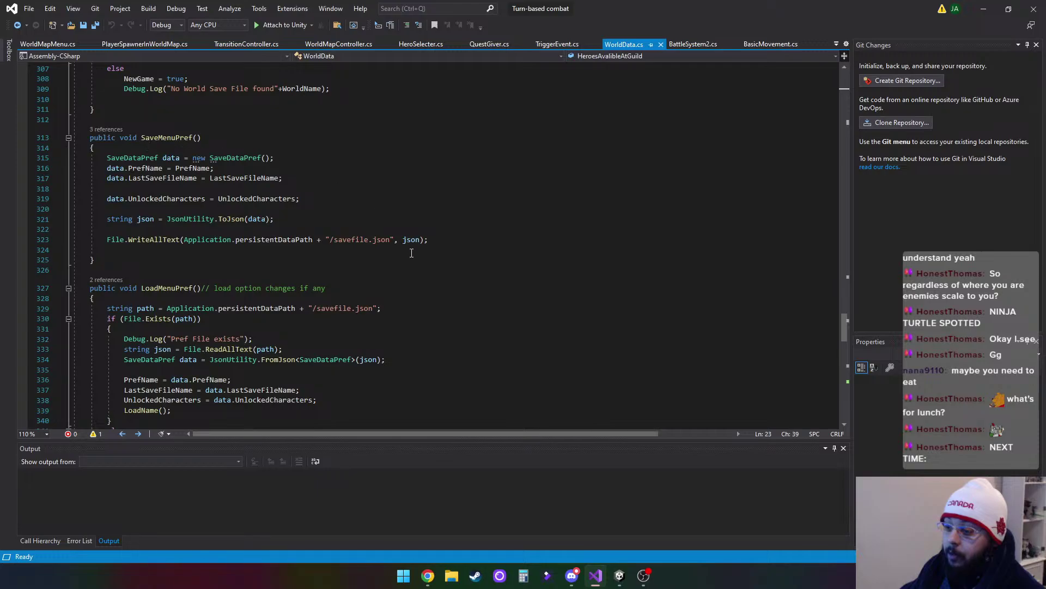
scroll(237, 244, "down", 2)
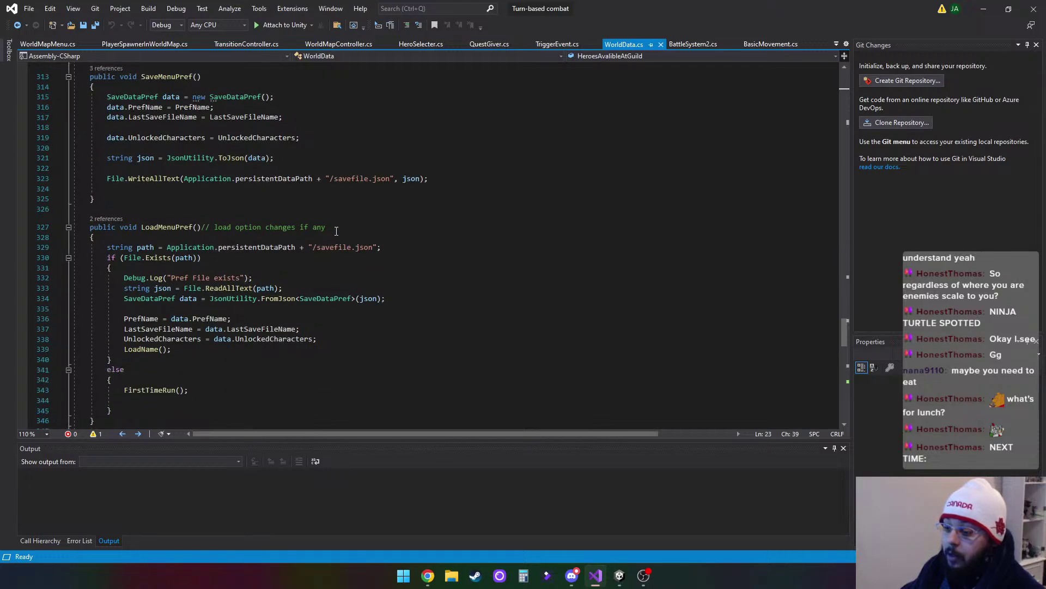
scroll(336, 231, "down", 10)
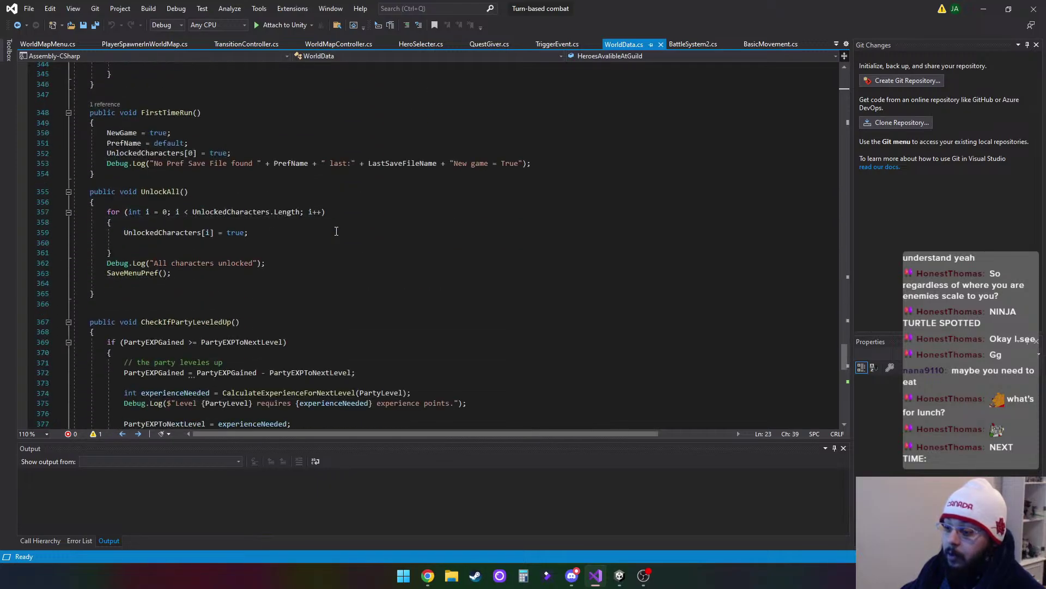
Examine the CheckIfPartyLeveledUp and UpdatePartyStats methods near the end of WorldData.cs, comparing them with the save code
scroll(336, 231, "down", 6)
scroll(336, 232, "up", 5)
scroll(338, 231, "down", 5)
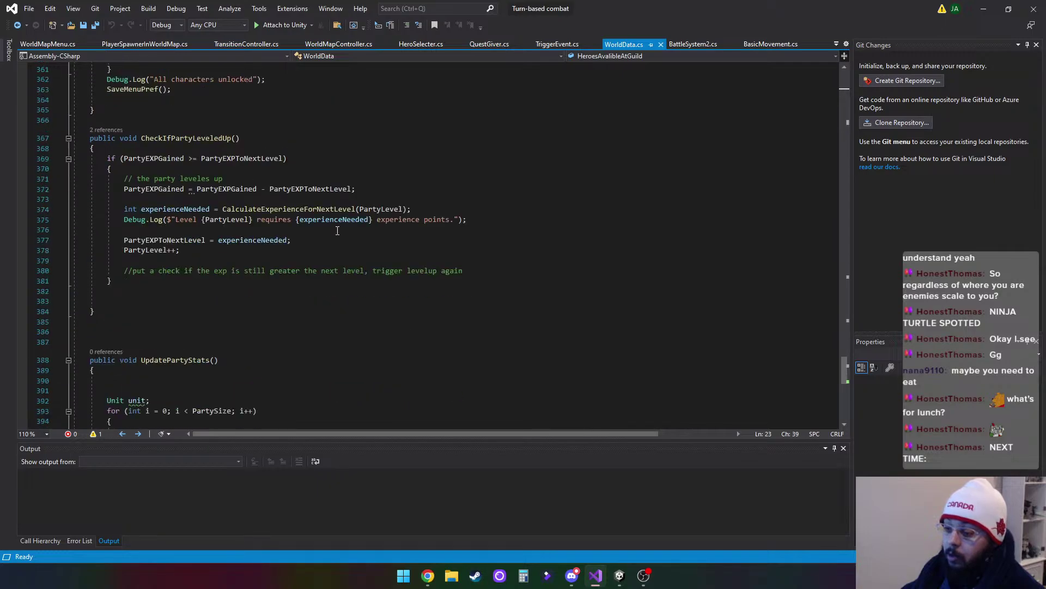
scroll(338, 231, "down", 3)
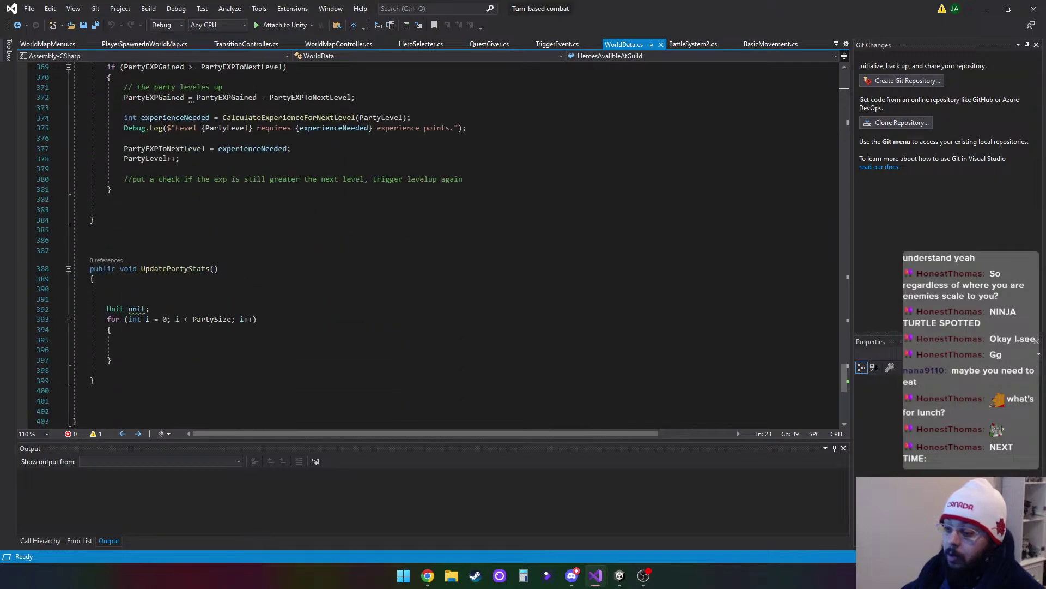
scroll(284, 270, "up", 1)
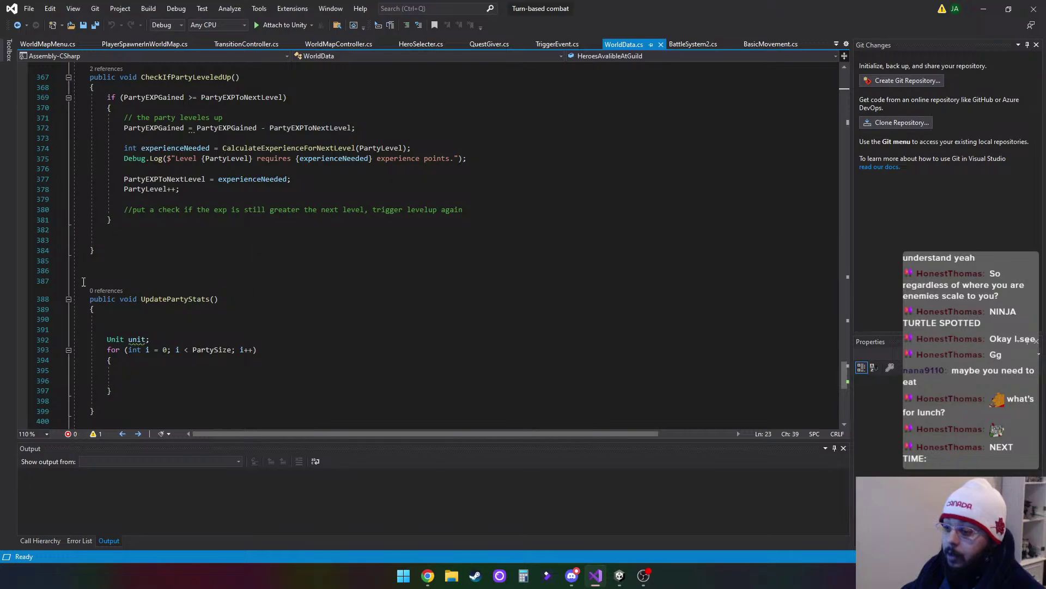
scroll(671, 334, "up", 20)
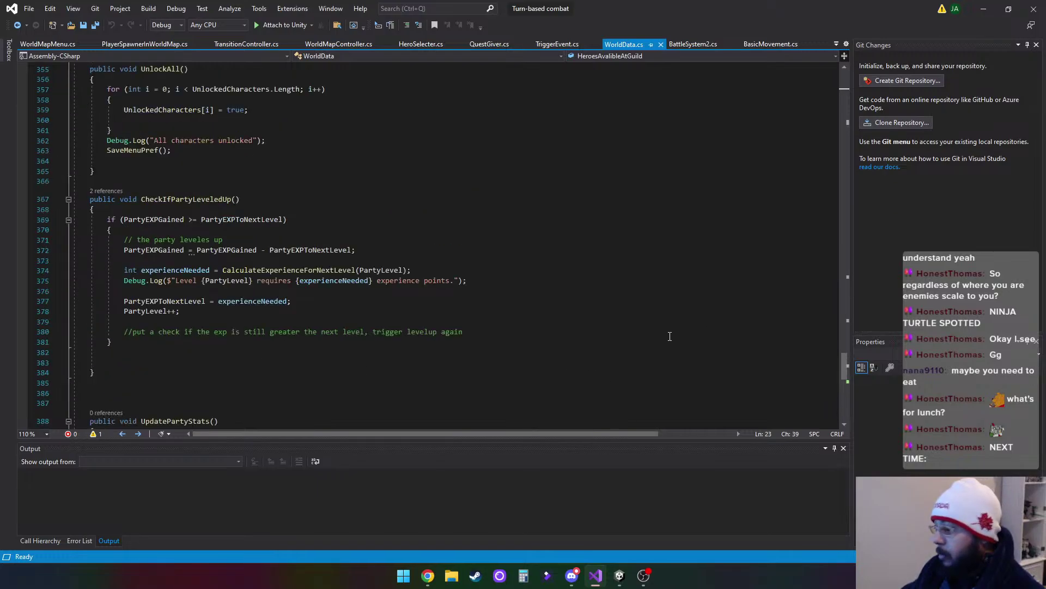
scroll(565, 325, "down", 20)
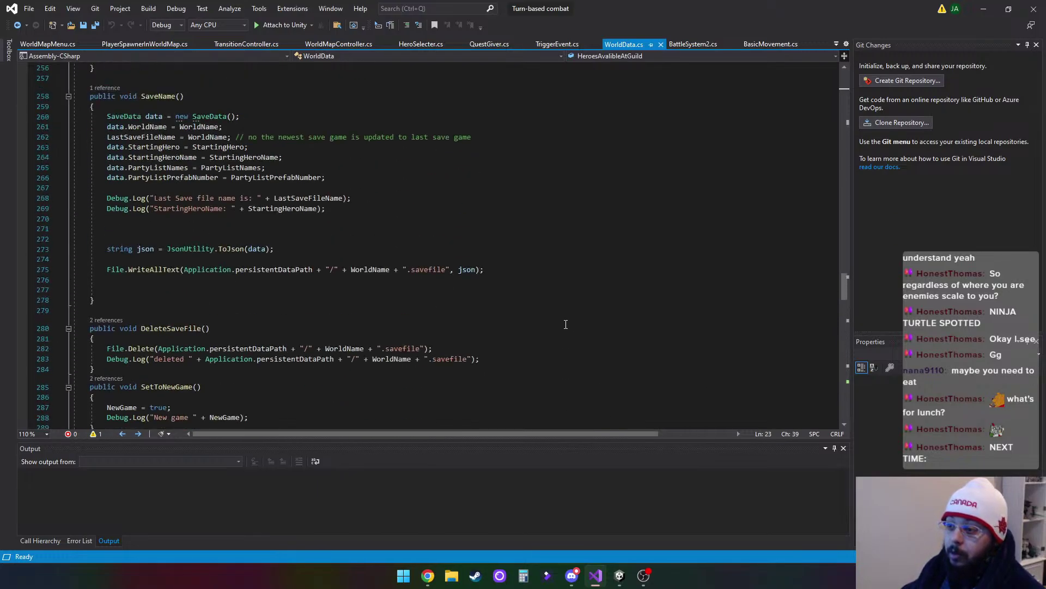
scroll(564, 321, "down", 8)
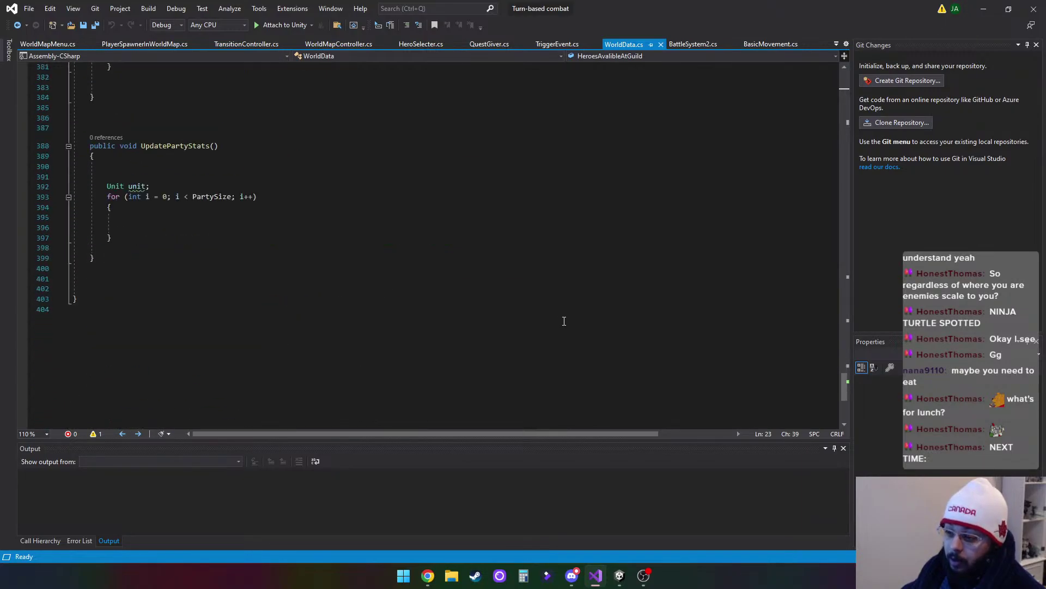
Add the block comment "/*********TO DO***********/" at the start of the UpdatePartyStats method body
scroll(413, 282, "up", 2)
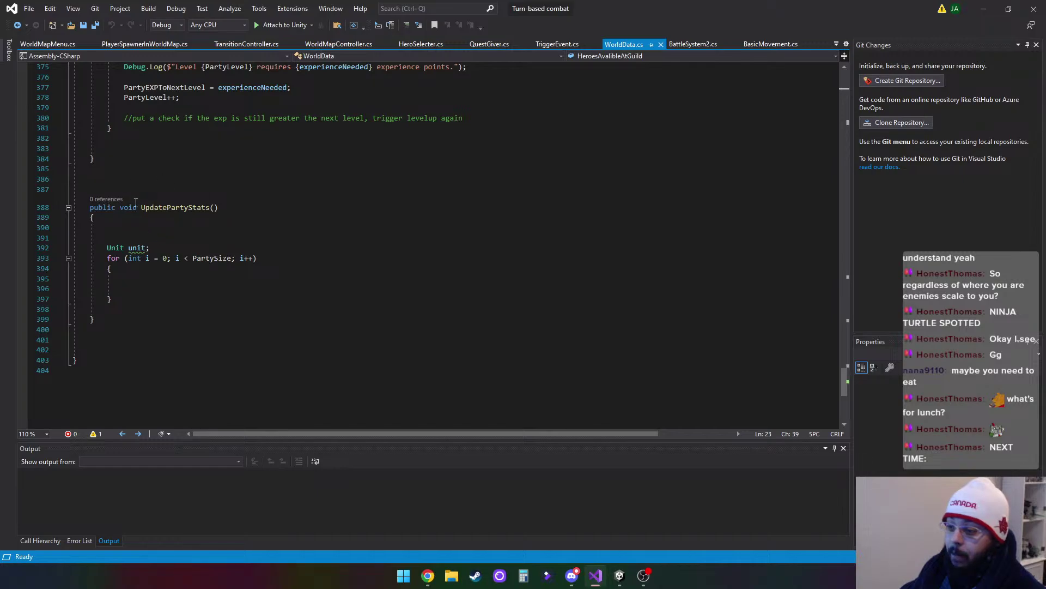
left_click(155, 231)
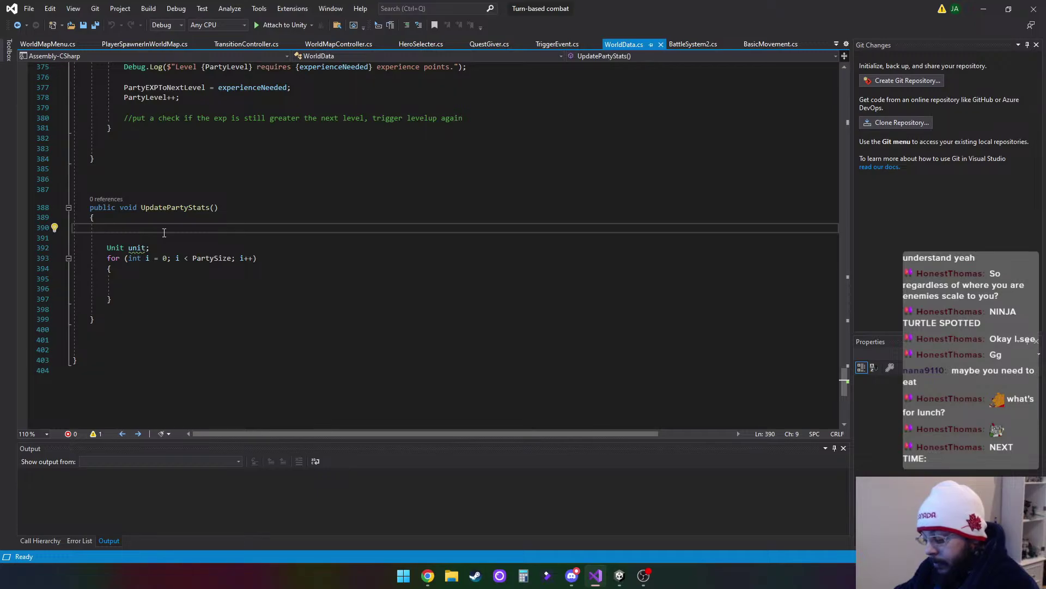
type("/*********")
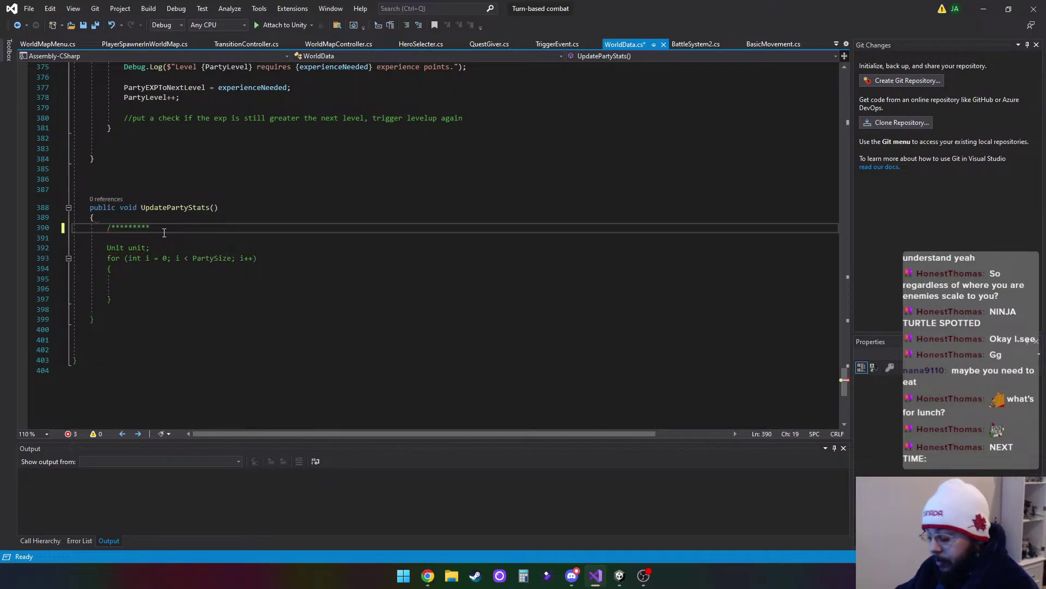
type("TO DO")
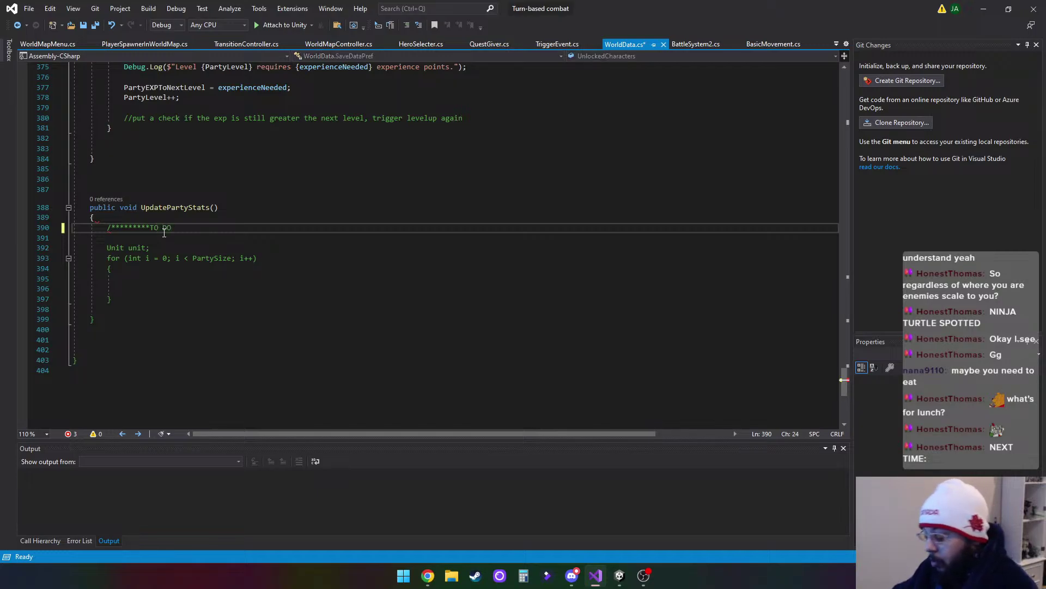
type("***********")
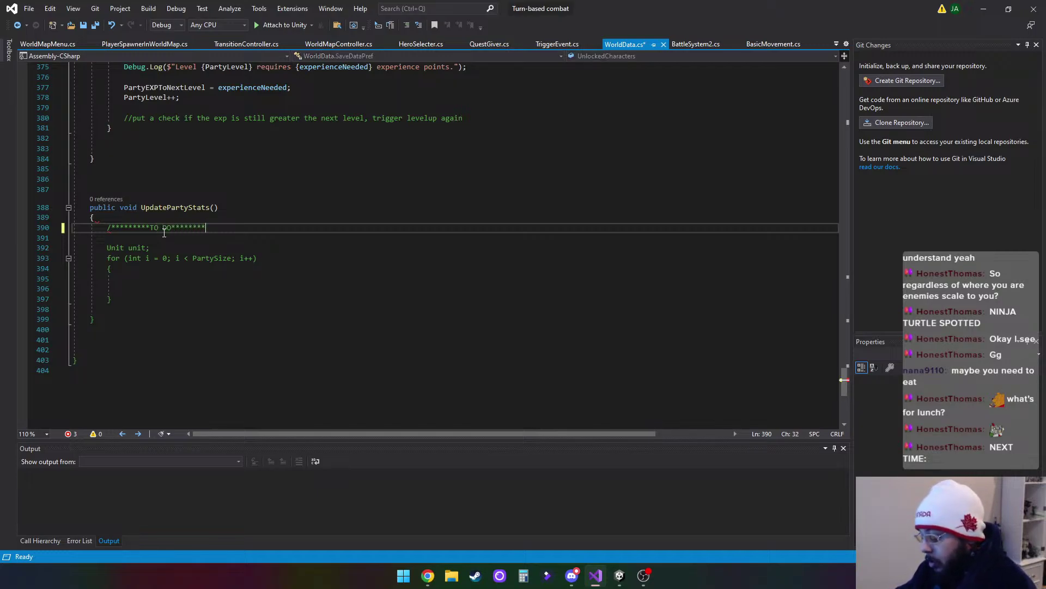
type("/")
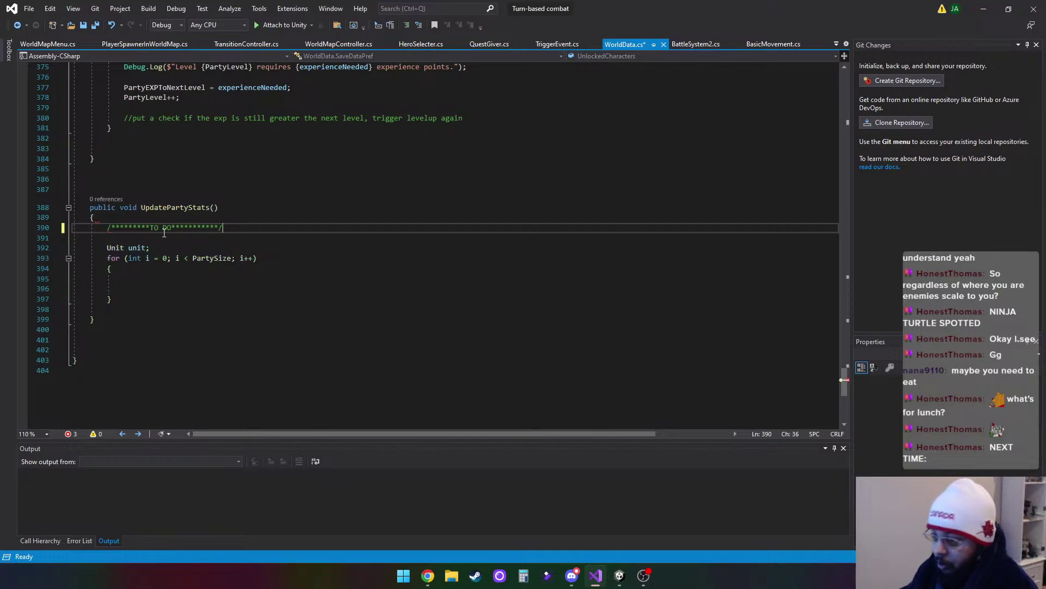
left_click(283, 288)
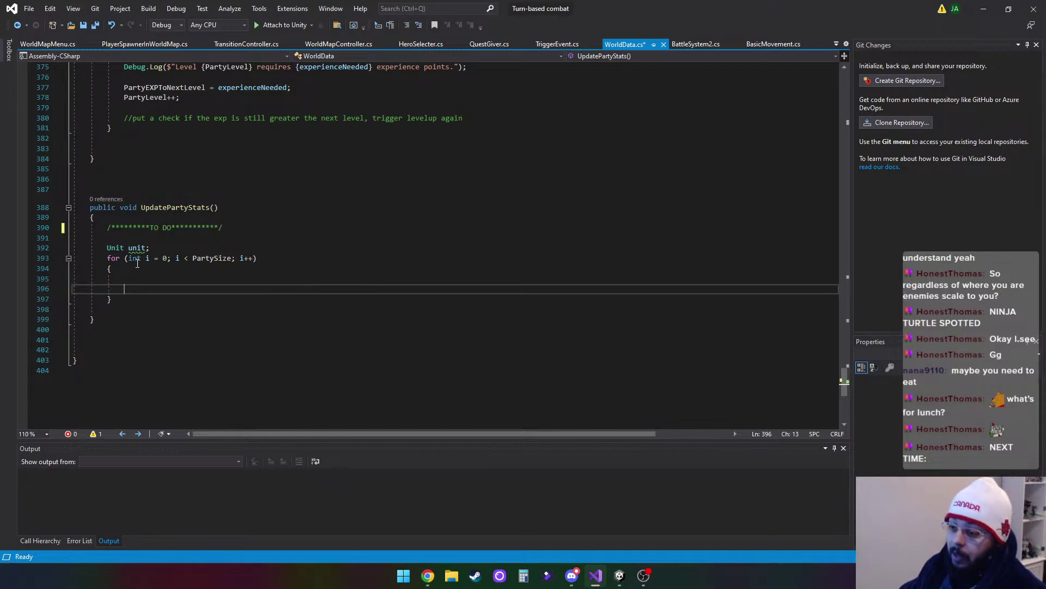
Save WorldData.cs and return to the variable declarations at the start of WorldMapMenu.cs
scroll(247, 282, "up", 11)
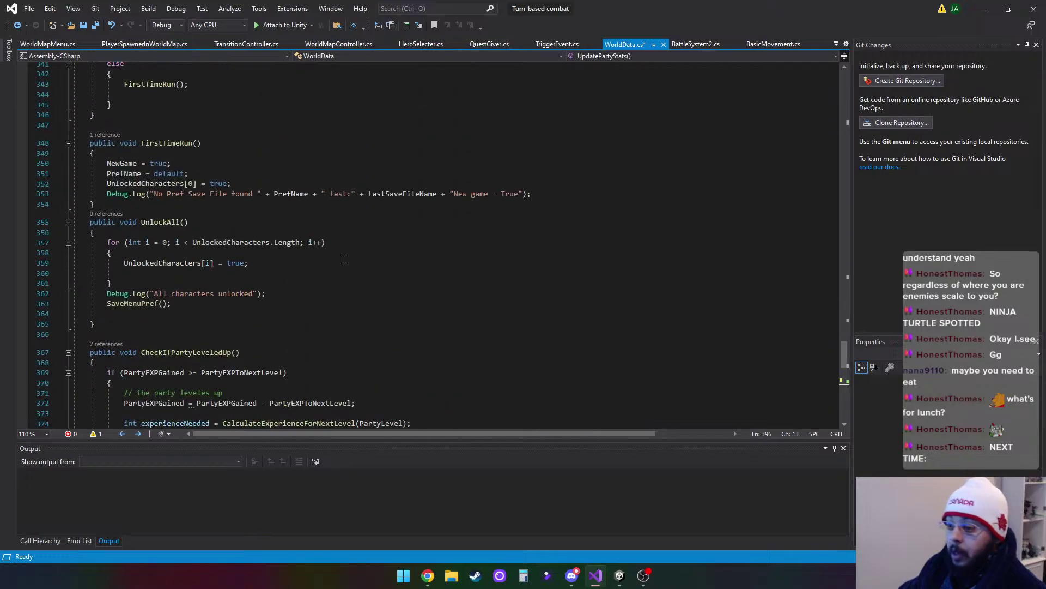
left_click(86, 26)
left_click(48, 44)
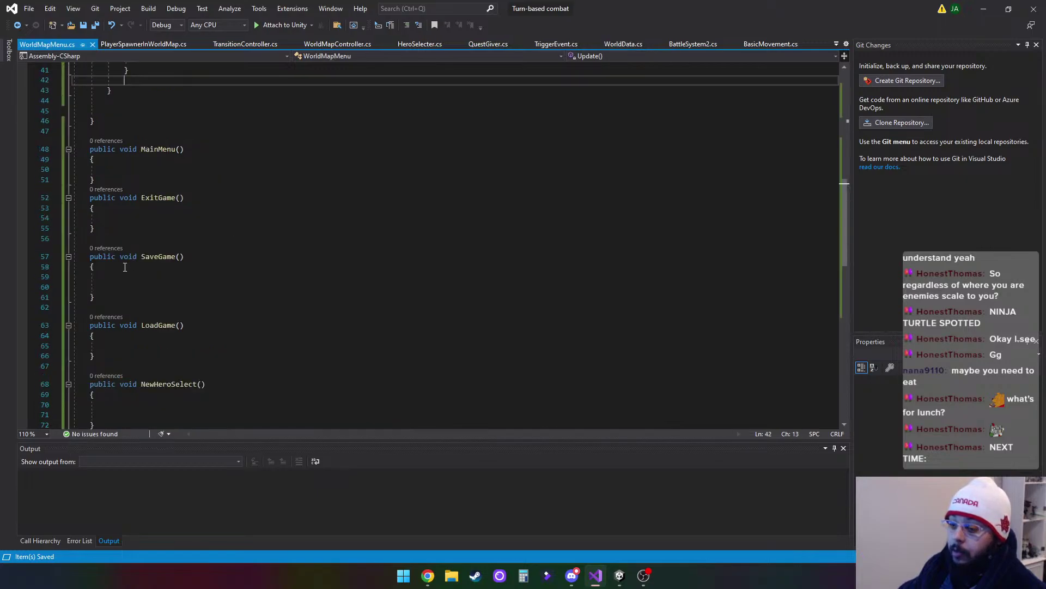
scroll(144, 294, "up", 13)
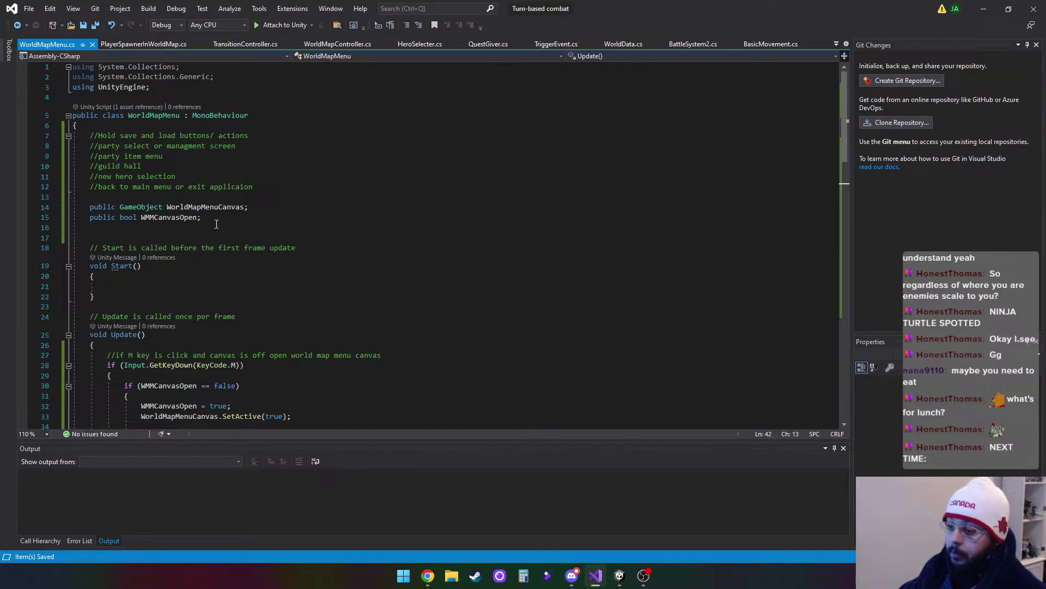
Declare a WorldData field named worldData in the WorldMapMenu class, below the WMMCanvasOpen variable
left_click(234, 229)
key("Return")
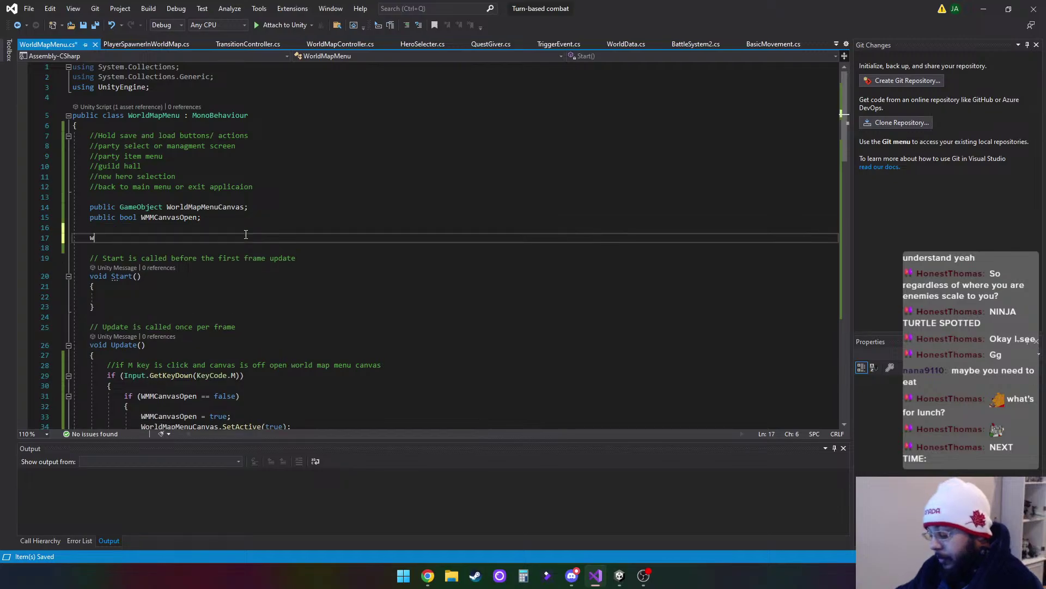
type("WorldData")
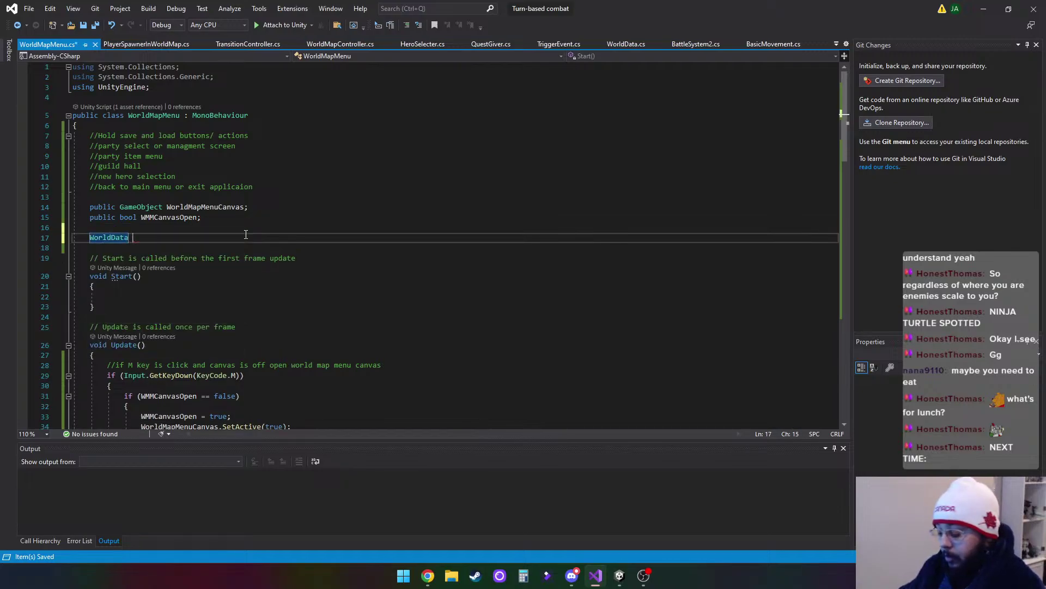
type(" worl")
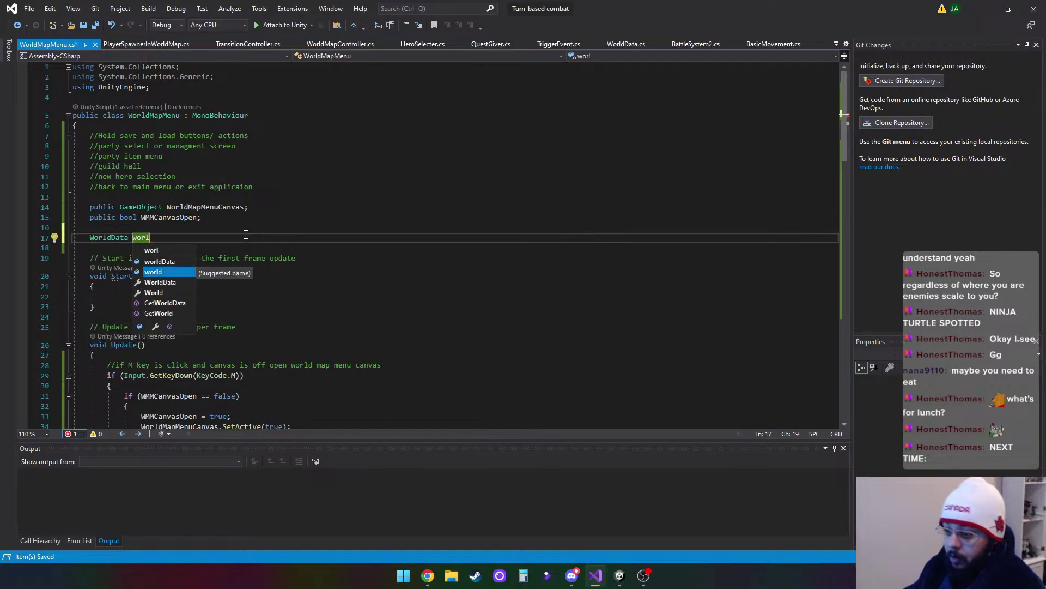
key("Escape")
key("BackSpace")
key("BackSpace")
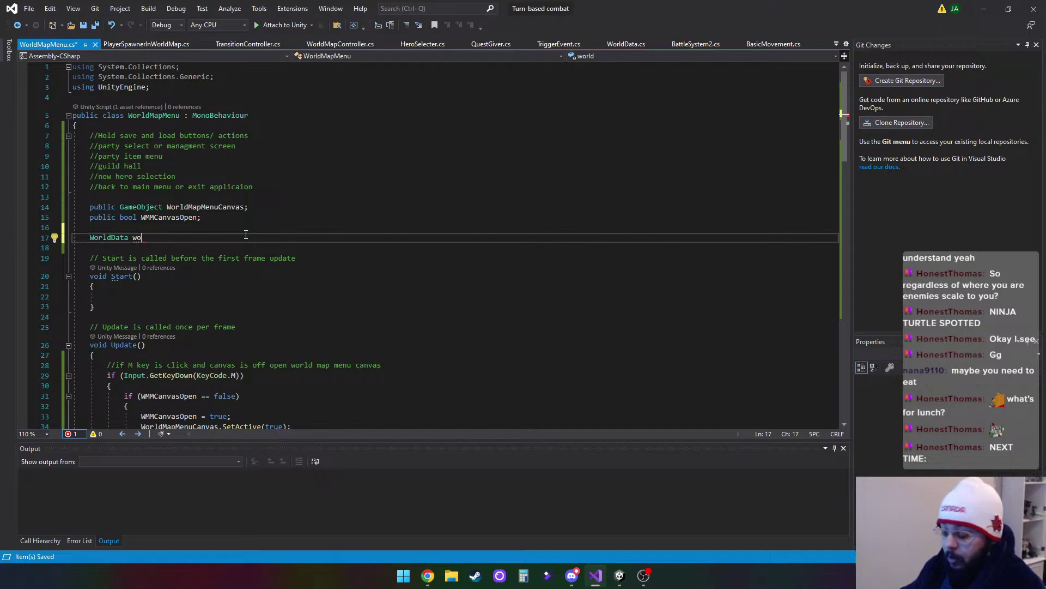
type("rl")
key("BackSpace")
key("BackSpace")
key("BackSpace")
key("BackSpace")
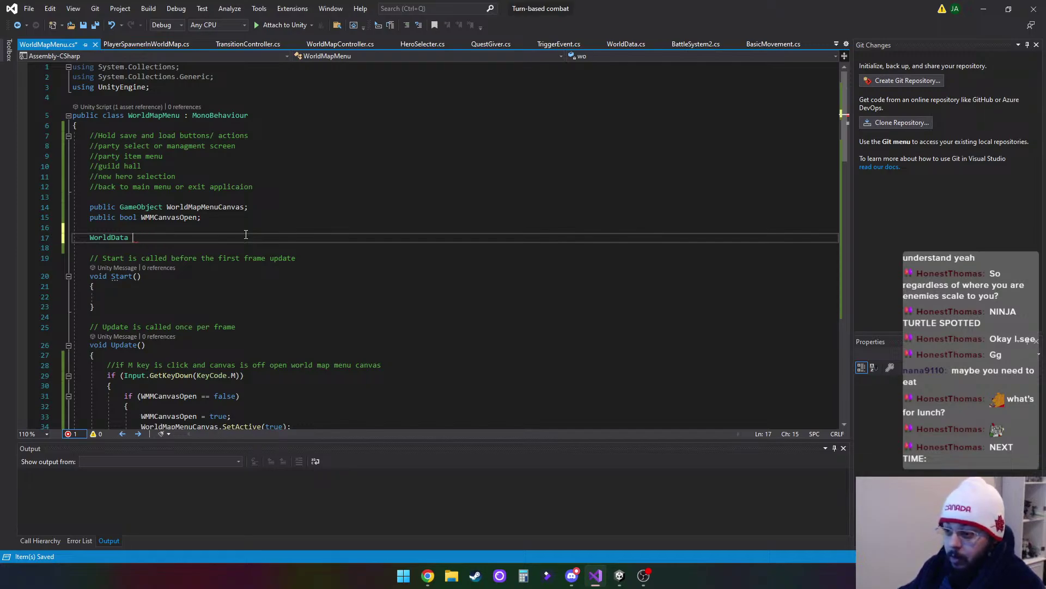
type("wor")
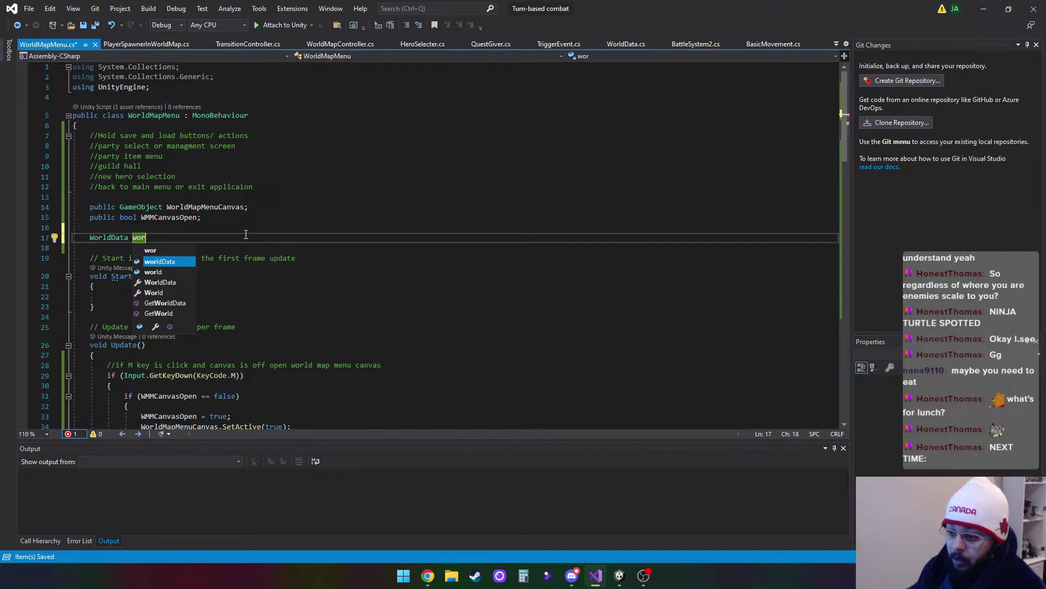
key("Tab")
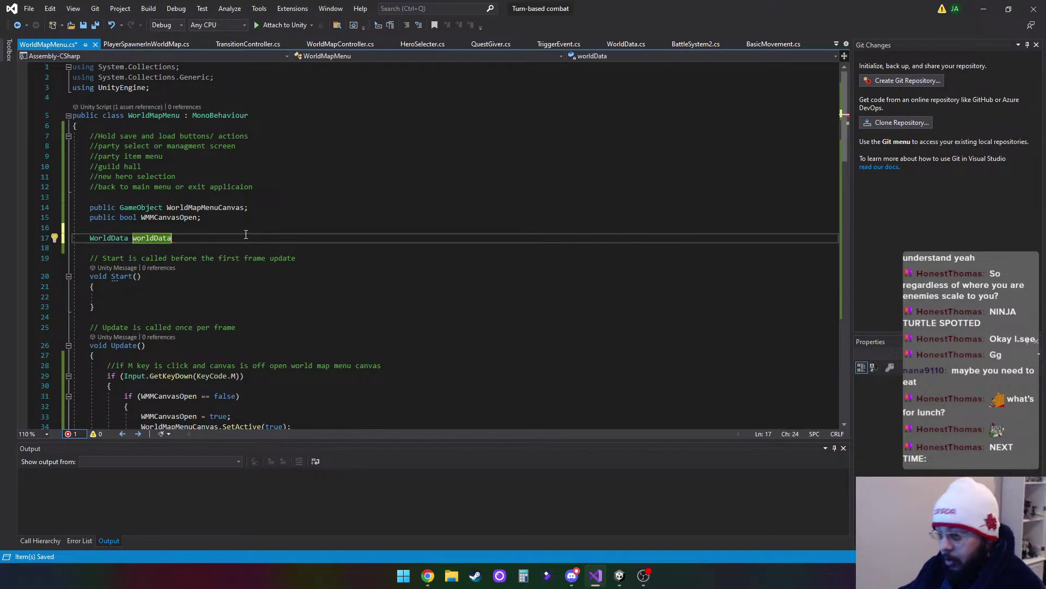
type(";")
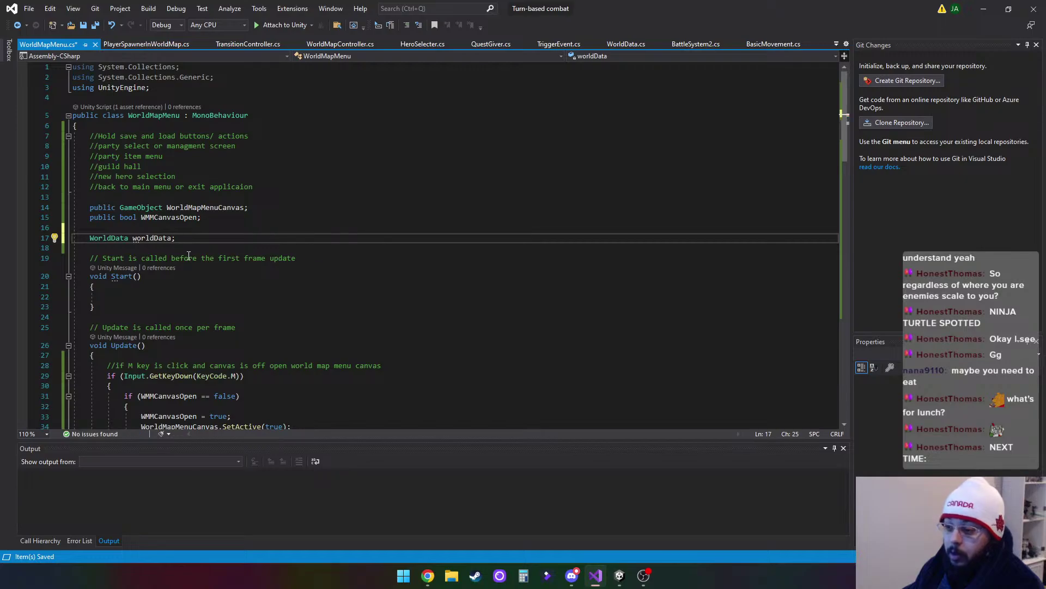
Add the call worldData.SaveName(); to the body of the SaveGame method, followed by a new line
scroll(182, 252, "down", 2)
scroll(209, 280, "down", 14)
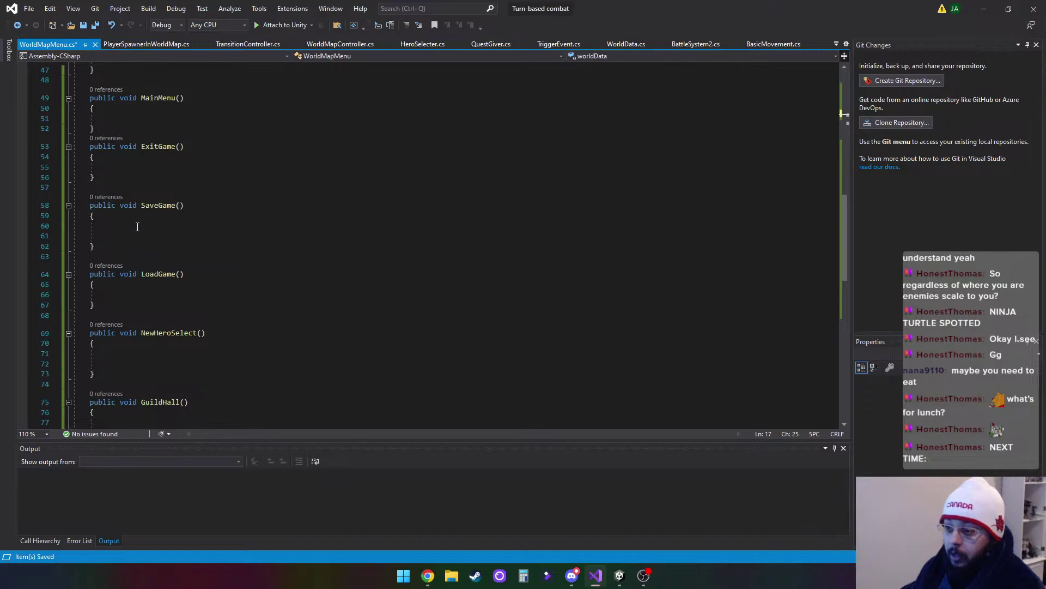
left_click(137, 227)
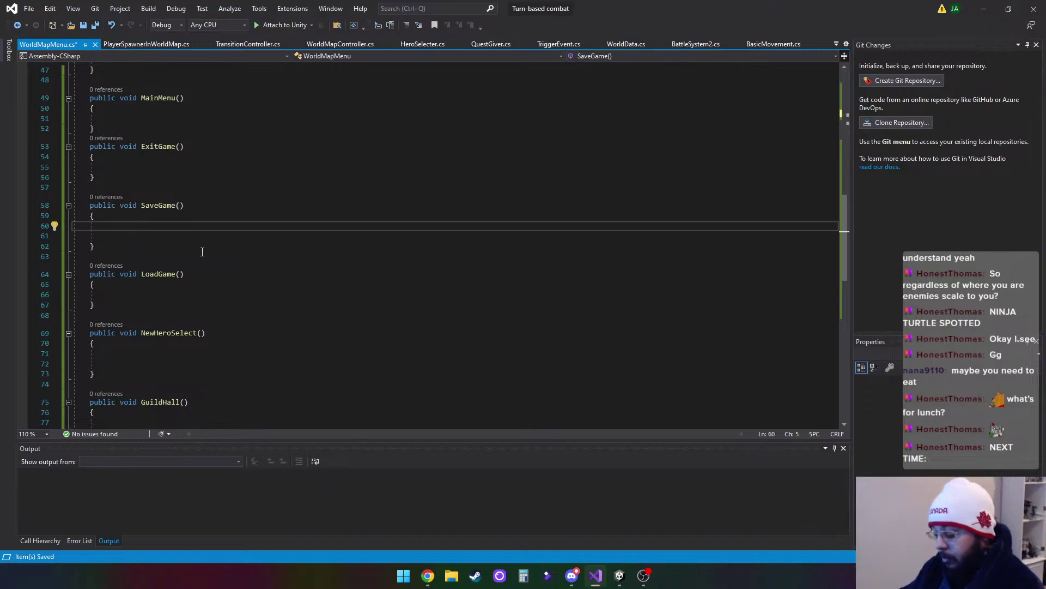
type("wo")
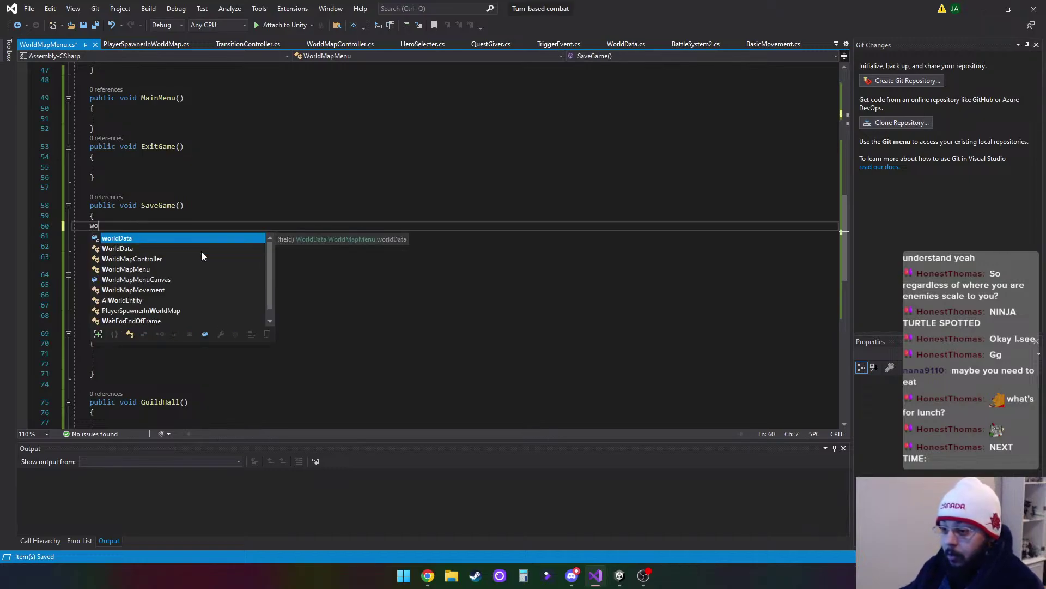
type("rldData.")
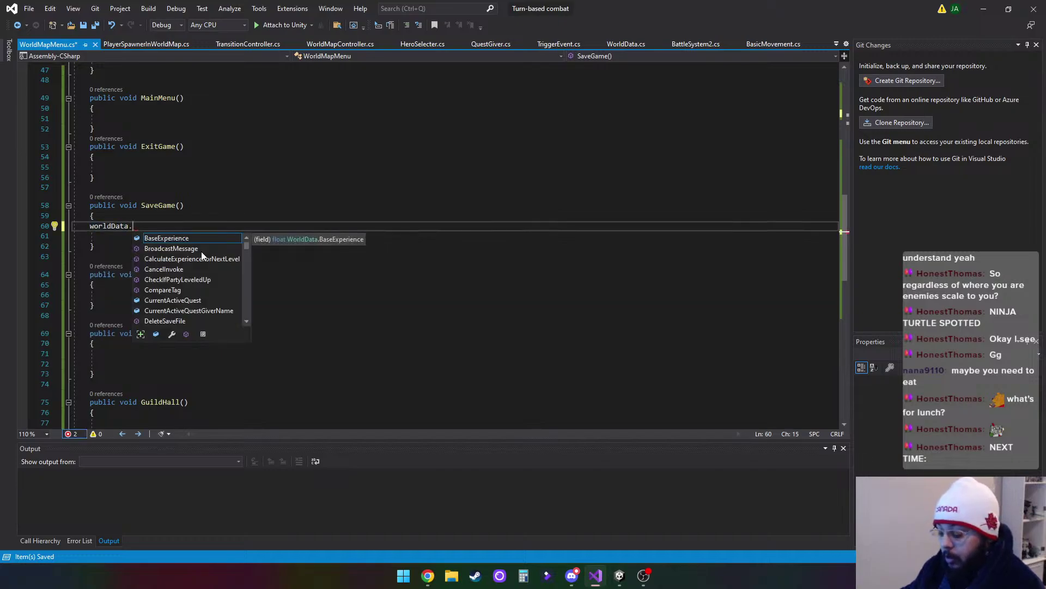
type("sac")
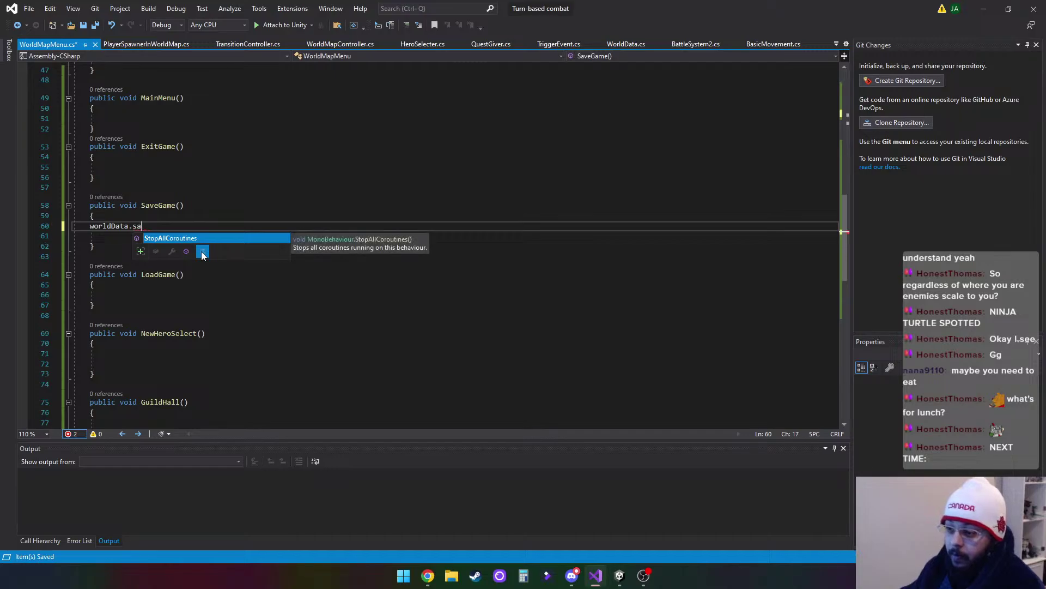
key("BackSpace")
key("Down")
key("Down")
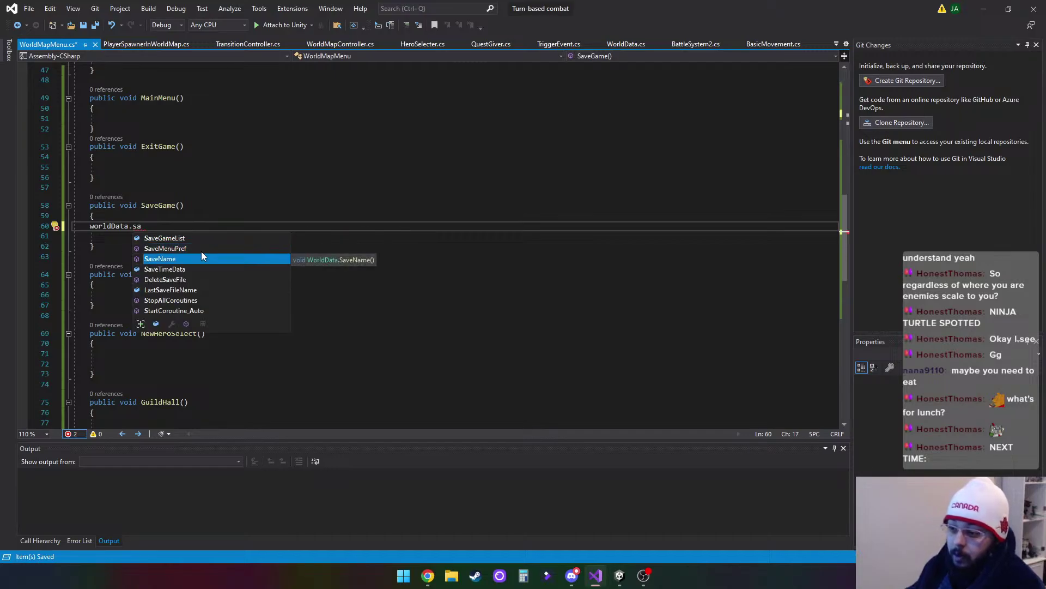
key("Tab")
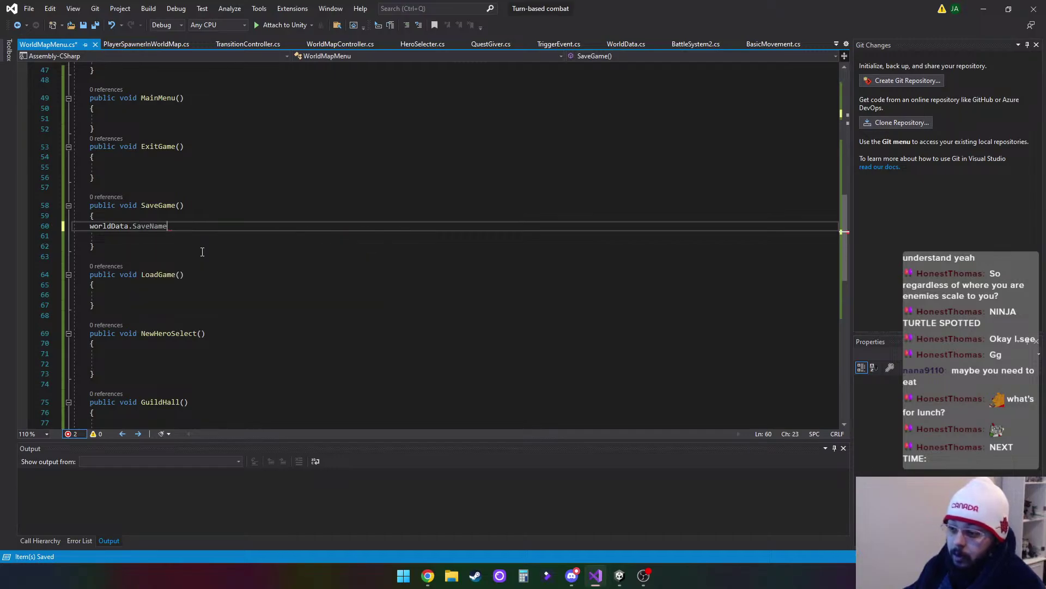
type("();")
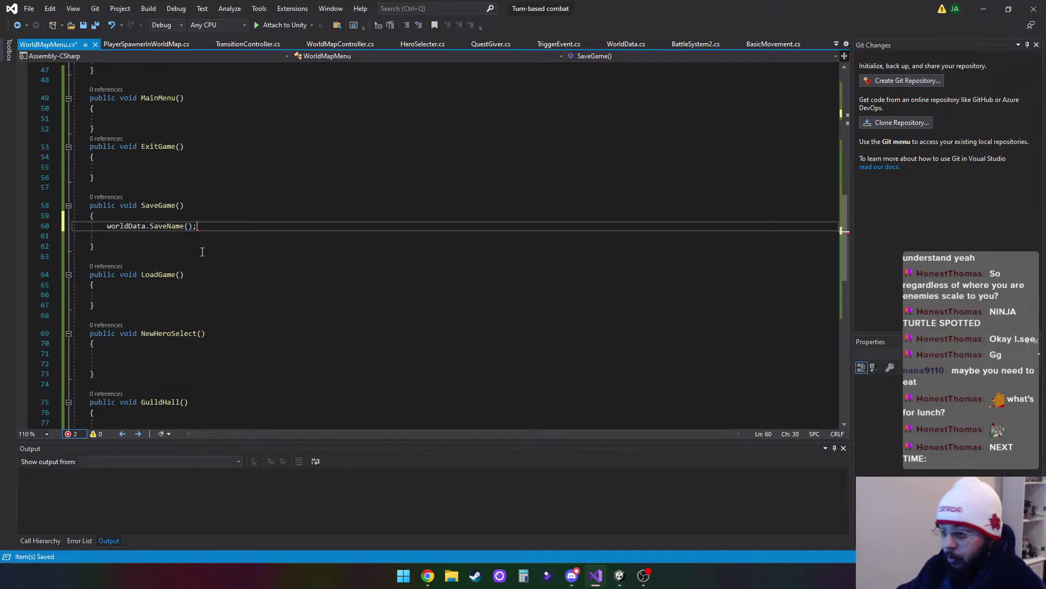
key("Return")
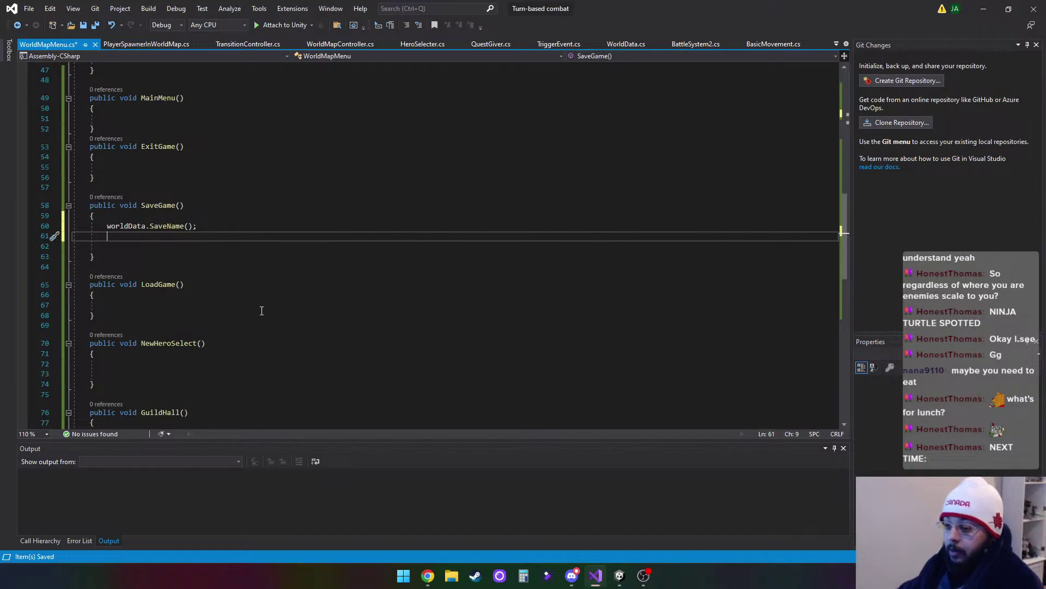
Look at the empty NewHeroSelect method, and switch to Unity to examine the TestGridMap scene's objects
scroll(262, 311, "down", 3)
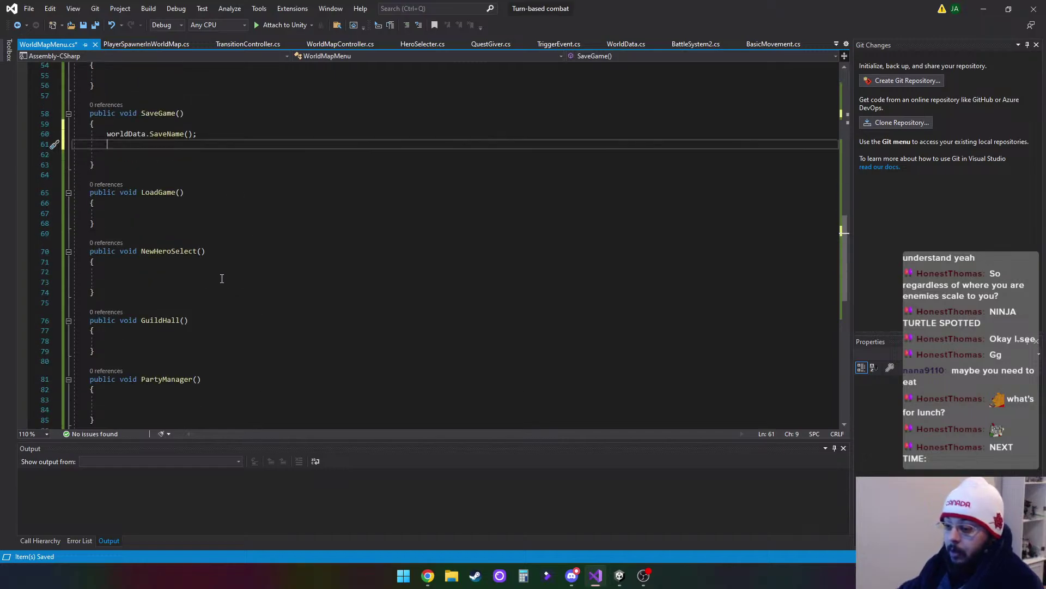
left_click(157, 262)
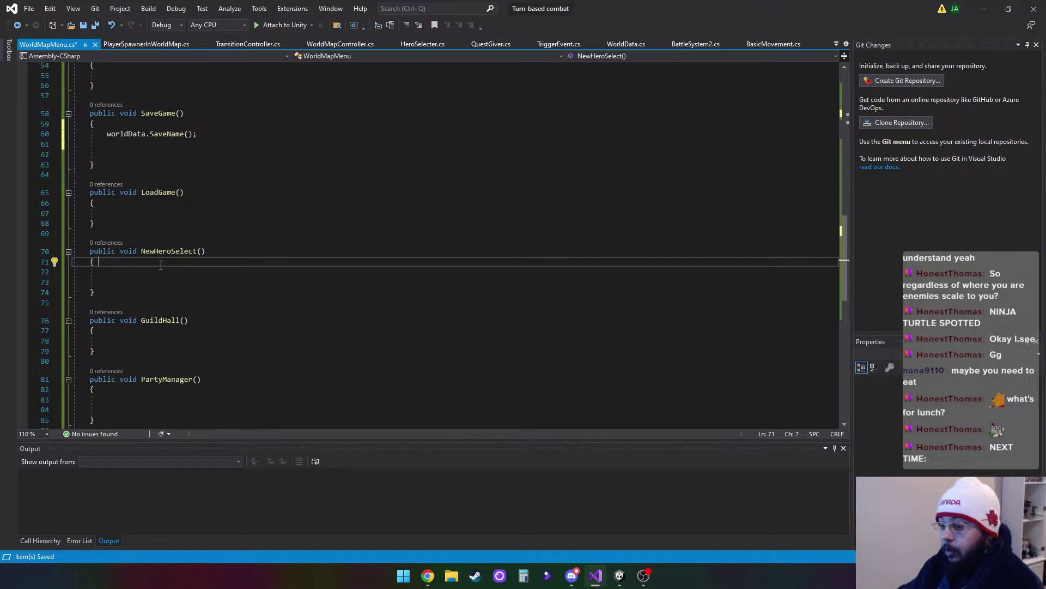
key("alt+Tab")
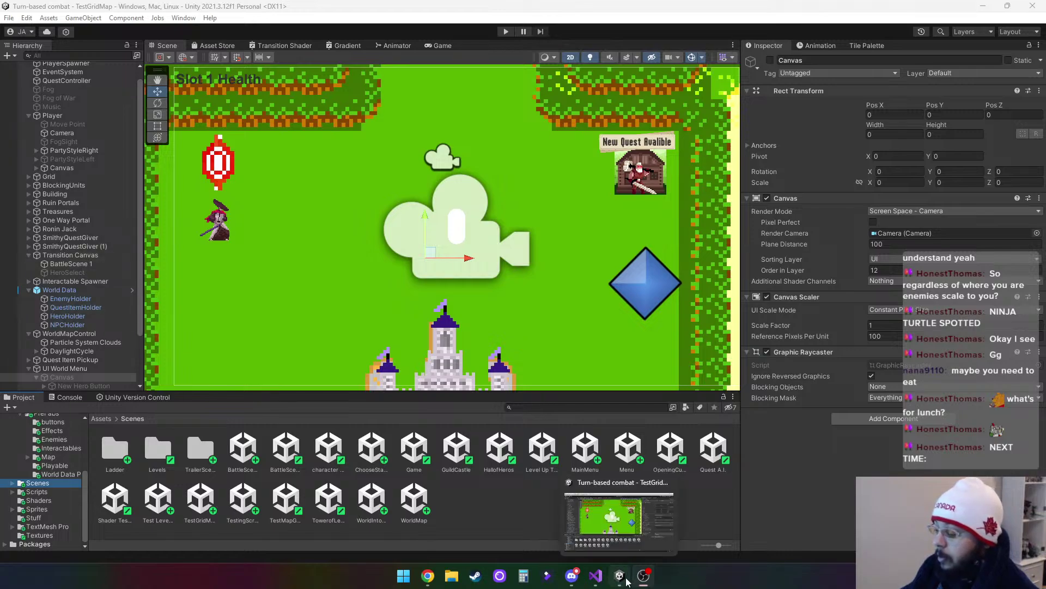
Return to Visual Studio and declare a public GameObject field named TransitionSceneBattle between WMMCanvasOpen and worldData
left_click(596, 575)
scroll(292, 222, "up", 10)
scroll(292, 224, "up", 6)
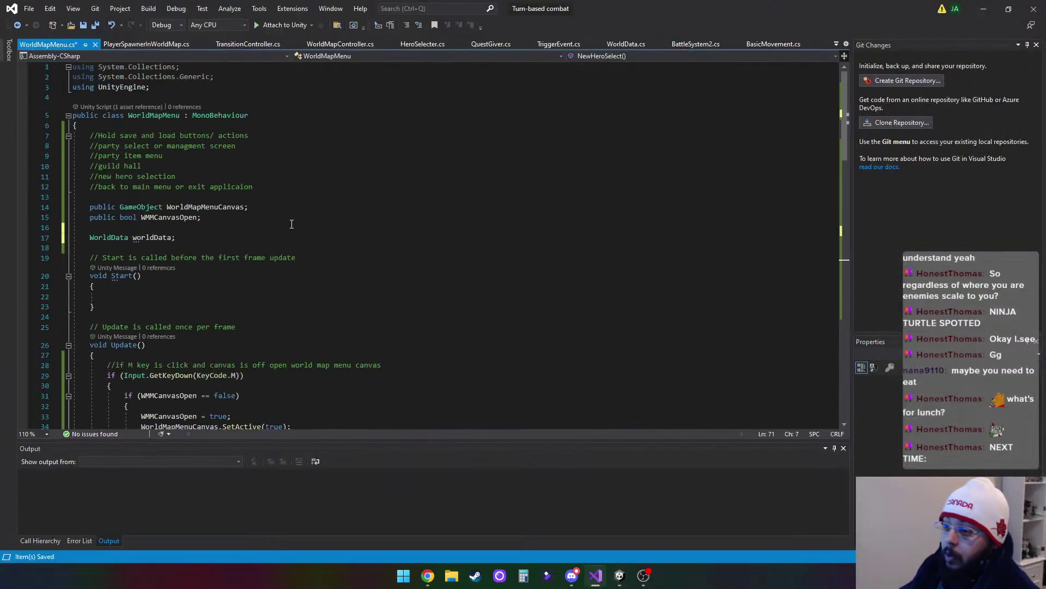
left_click(216, 218)
key("Return")
key("Return")
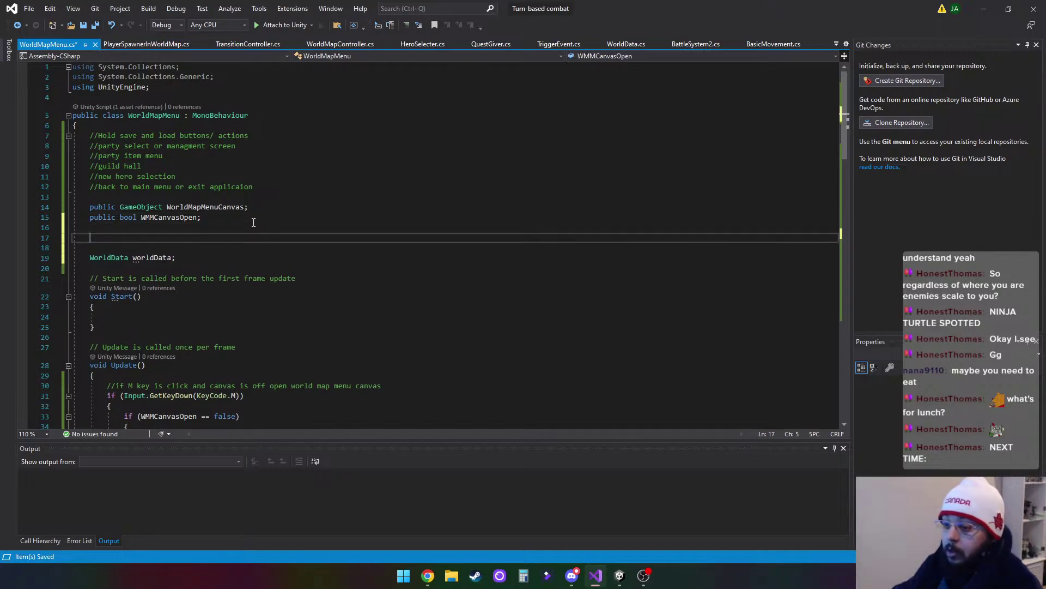
type("public")
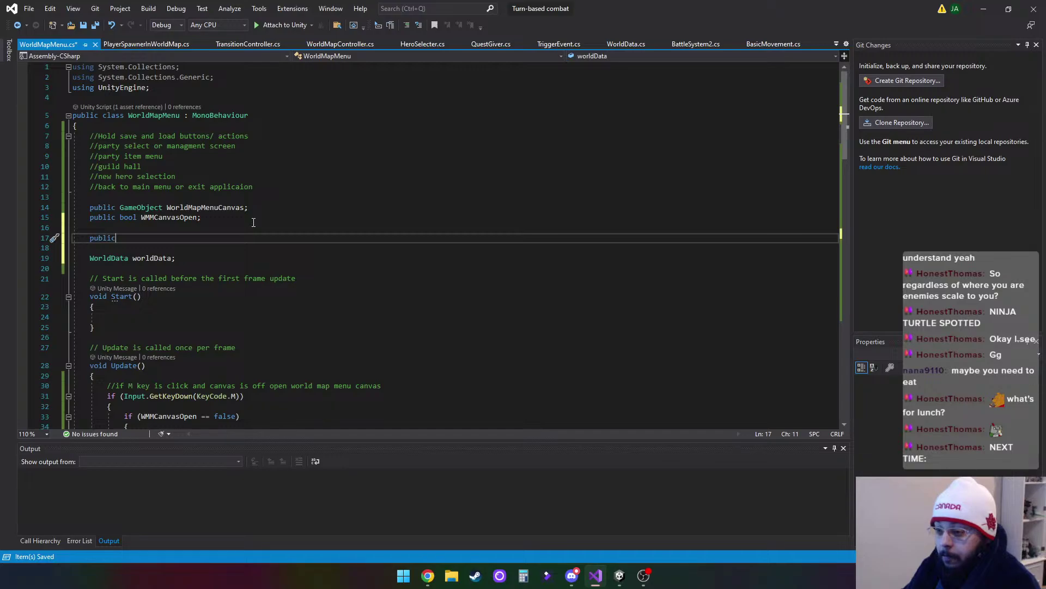
type(" gsm")
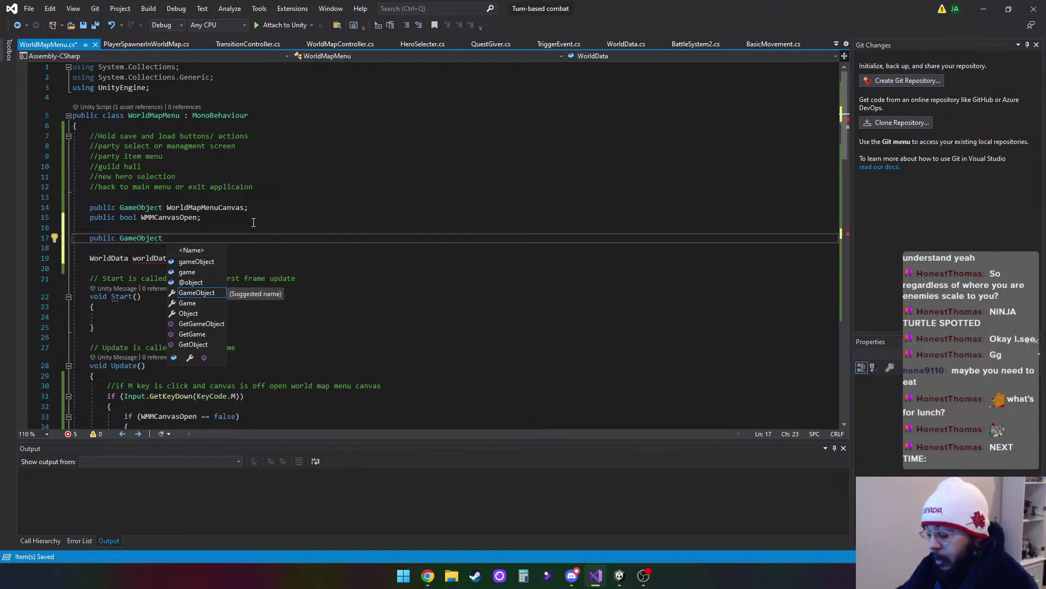
type(" Transition")
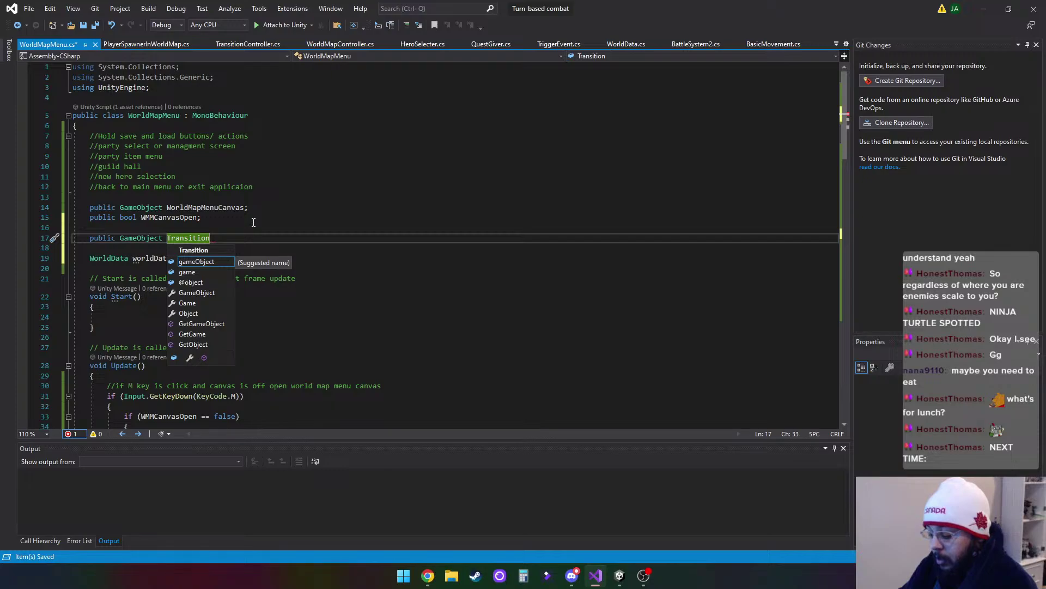
type("Sc")
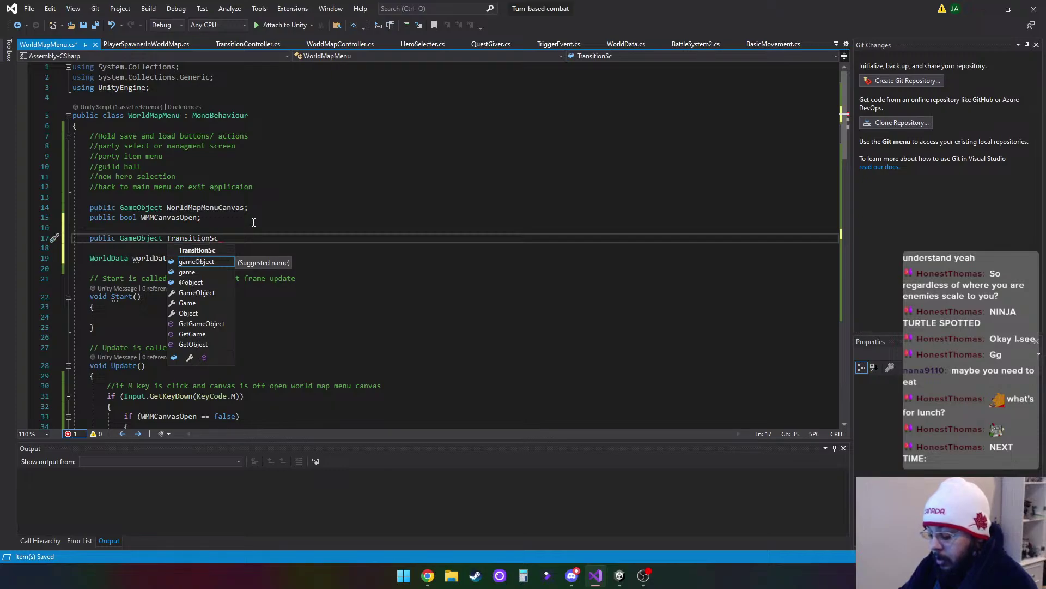
type("ene")
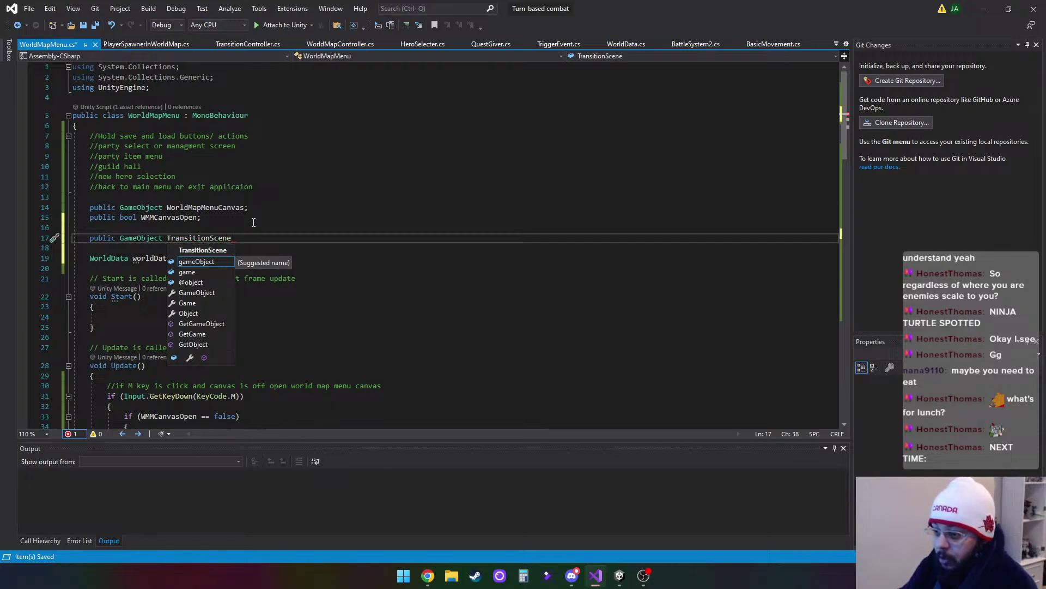
type("Ba")
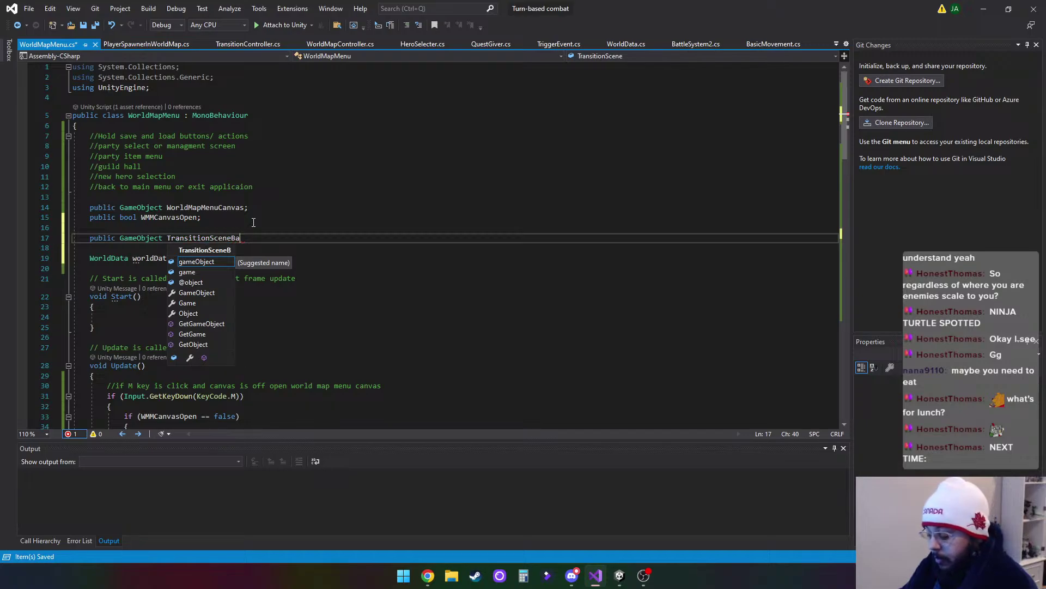
type("ttle;")
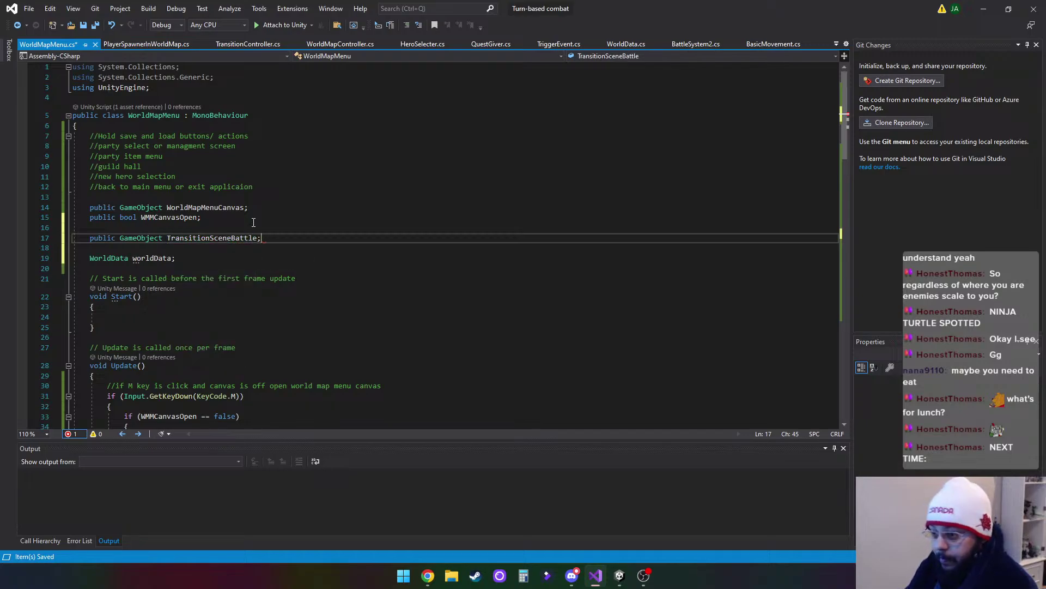
Declare a public GameObject field named TransitionSceneHeroSelect directly below TransitionSceneBattle, and save the script
key("Return")
type("public GameObject ")
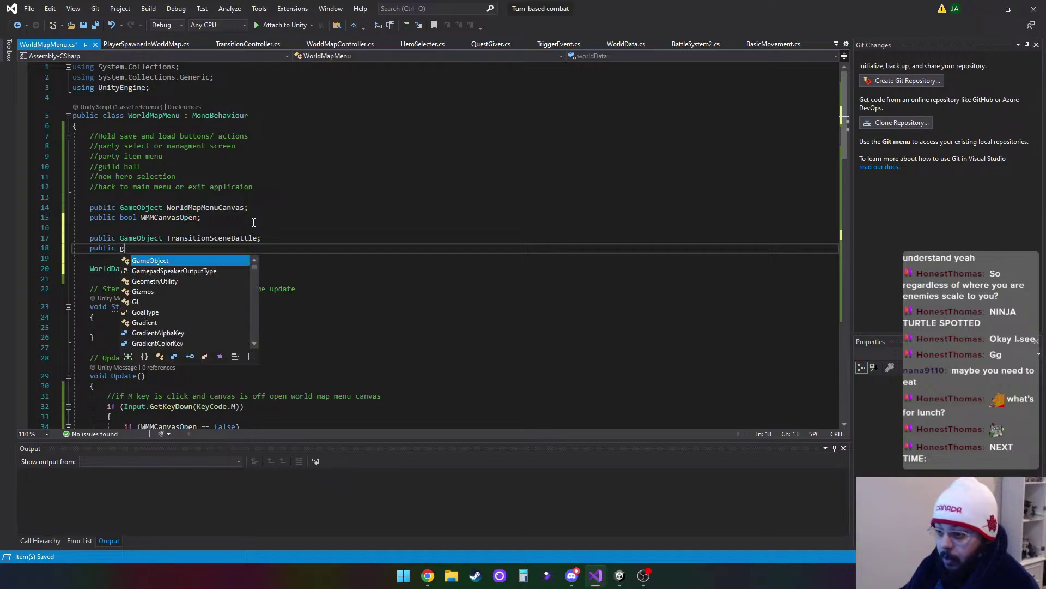
type("Trasn")
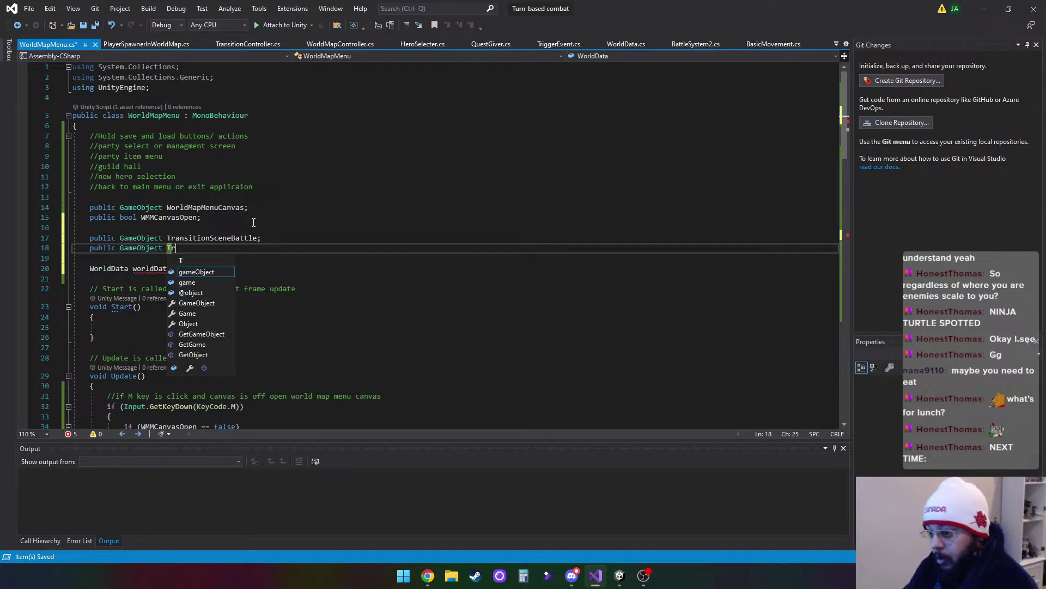
key("BackSpace")
key("BackSpace")
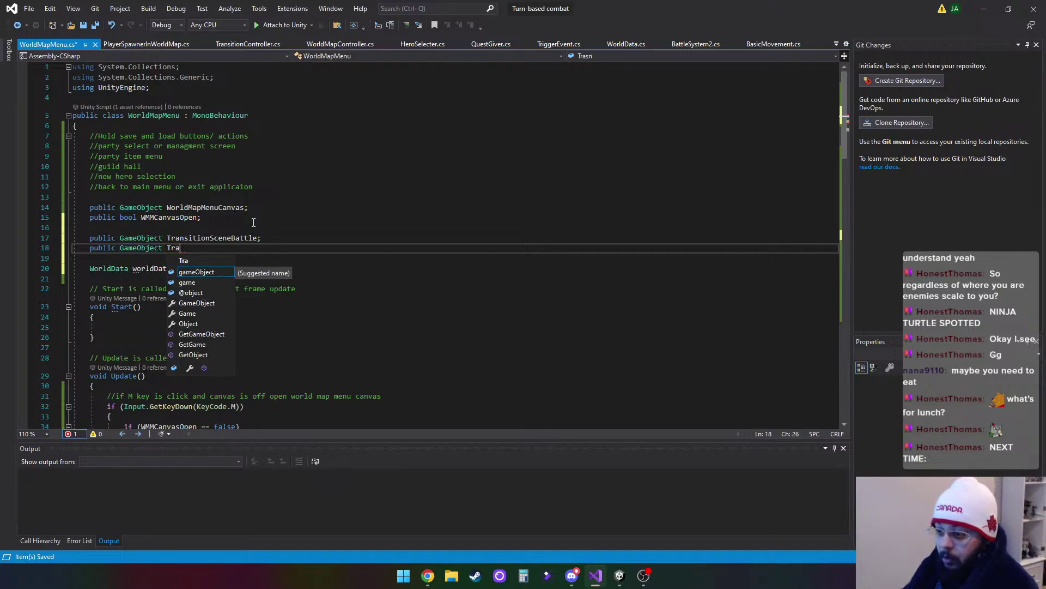
type("nsition")
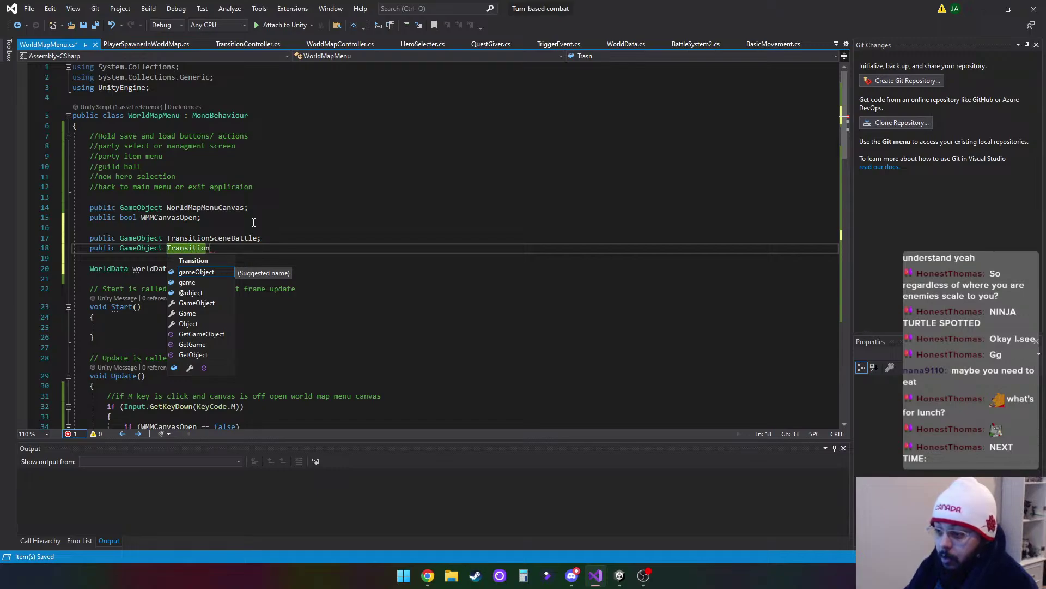
type("Scene")
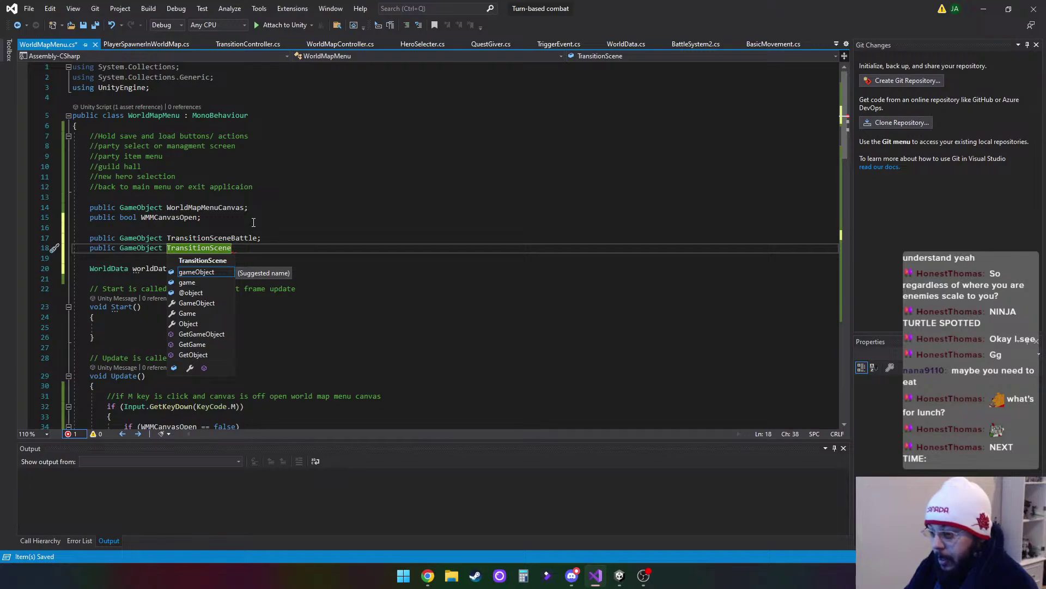
type("Hero")
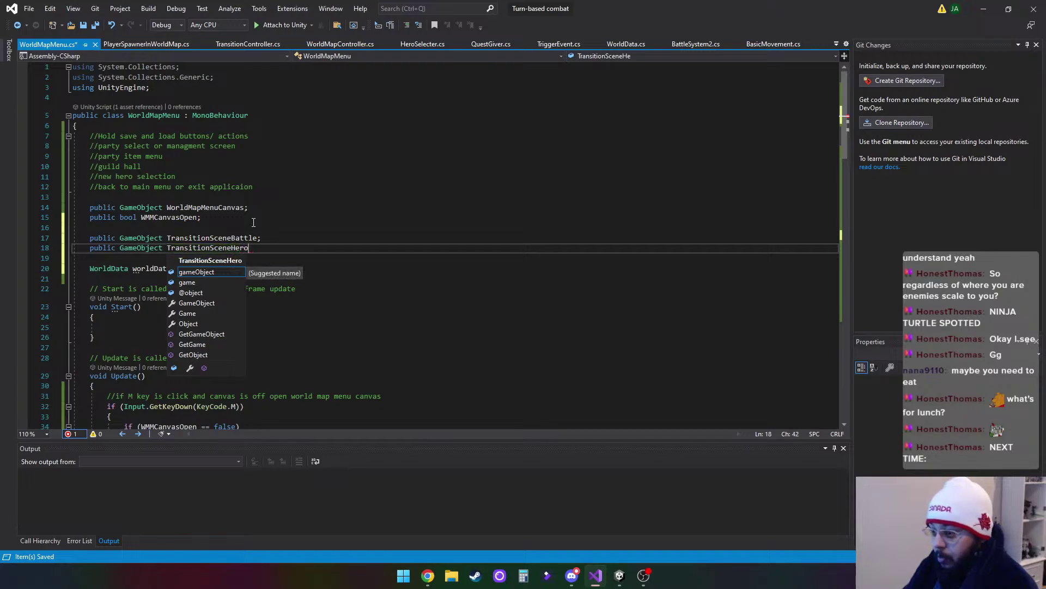
type("Select")
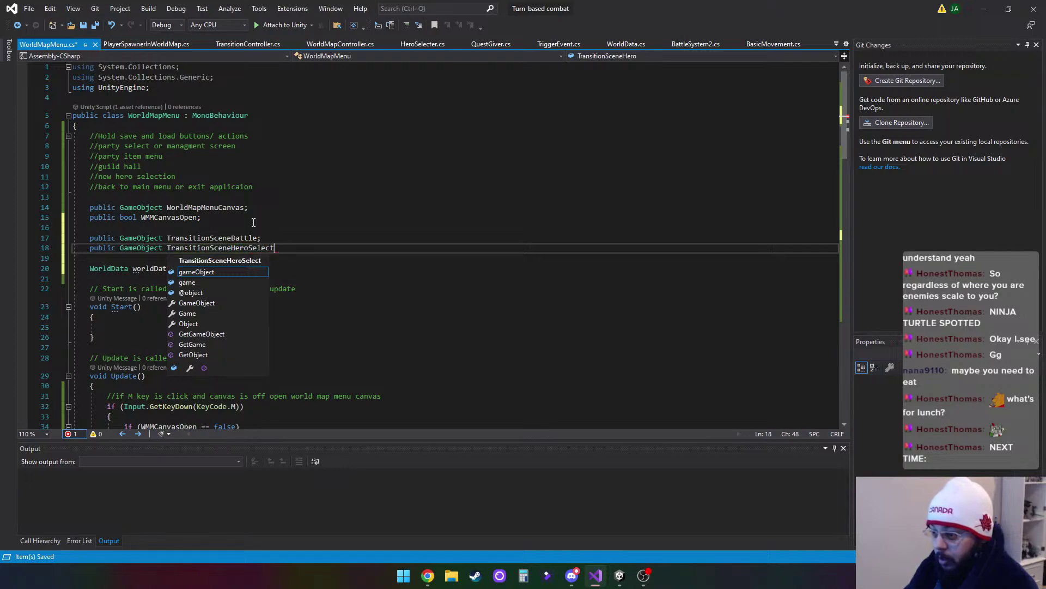
type(";")
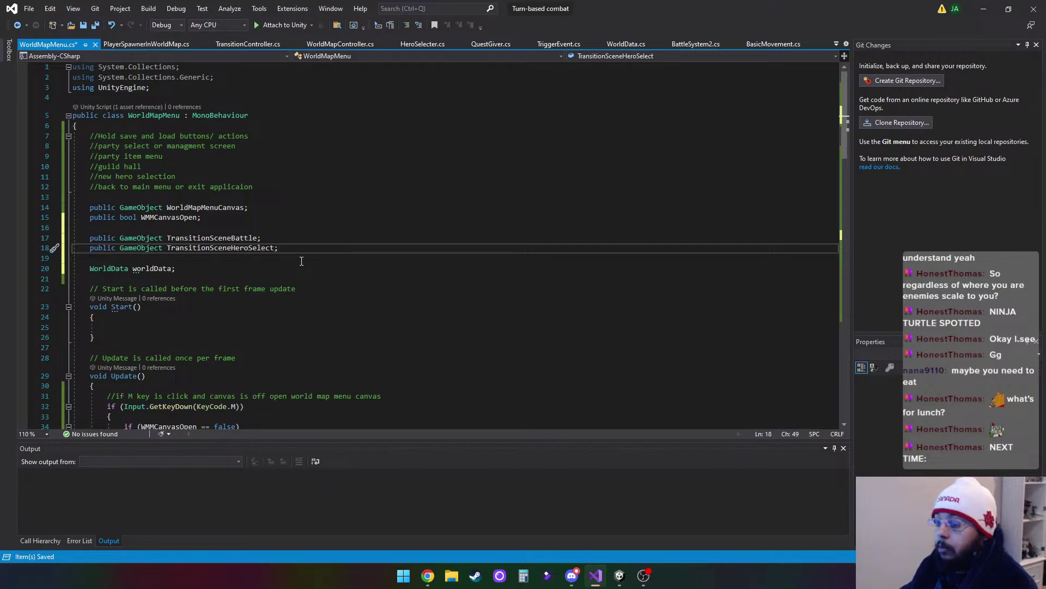
left_click(82, 26)
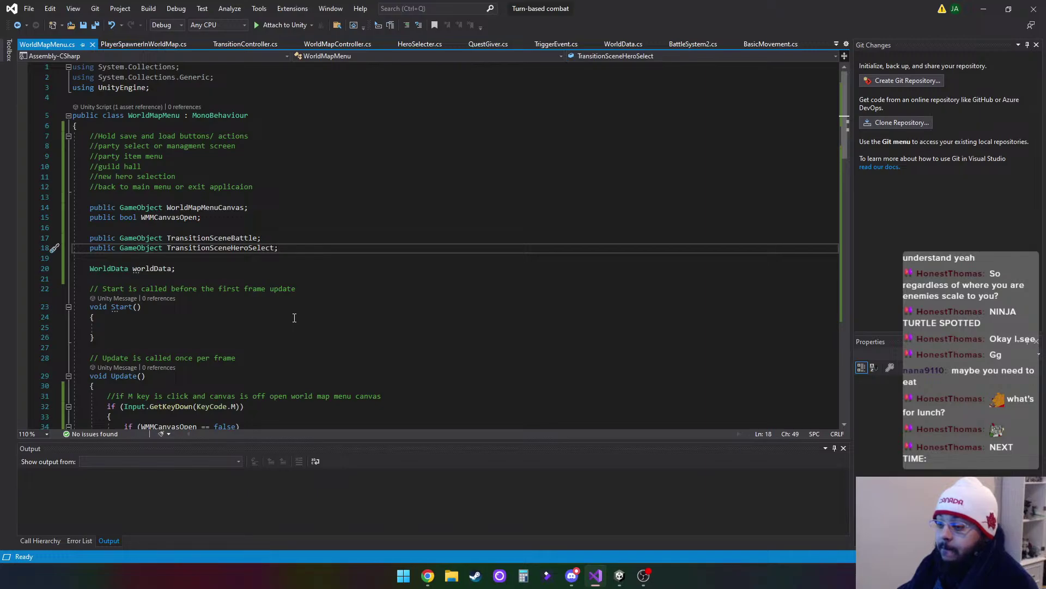
Add an if block to the Start method that checks whether worldData.PartyWiped == true, with an empty braced body
scroll(294, 318, "down", 2)
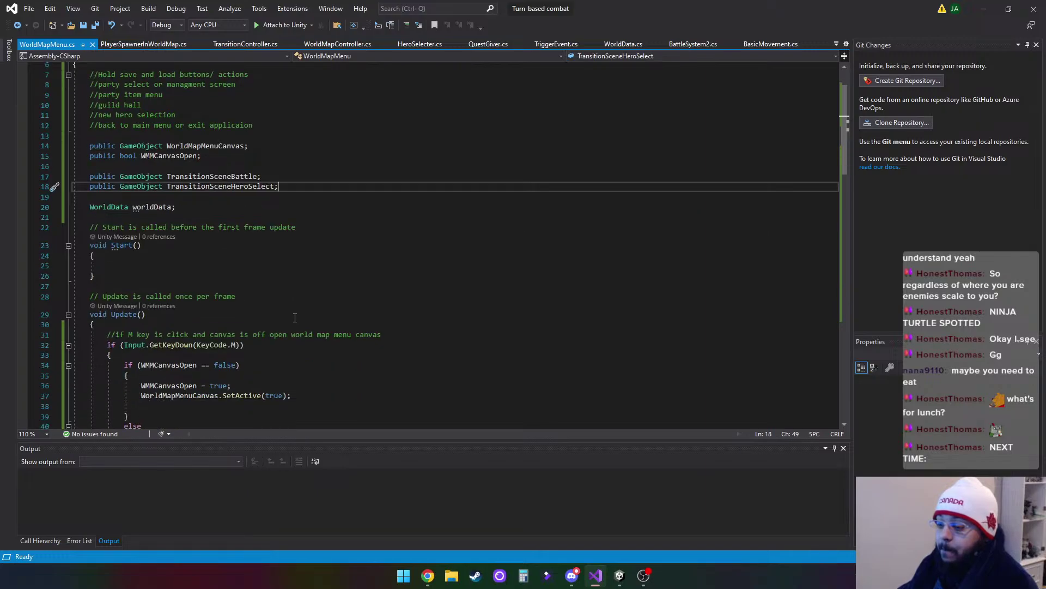
scroll(295, 318, "down", 1)
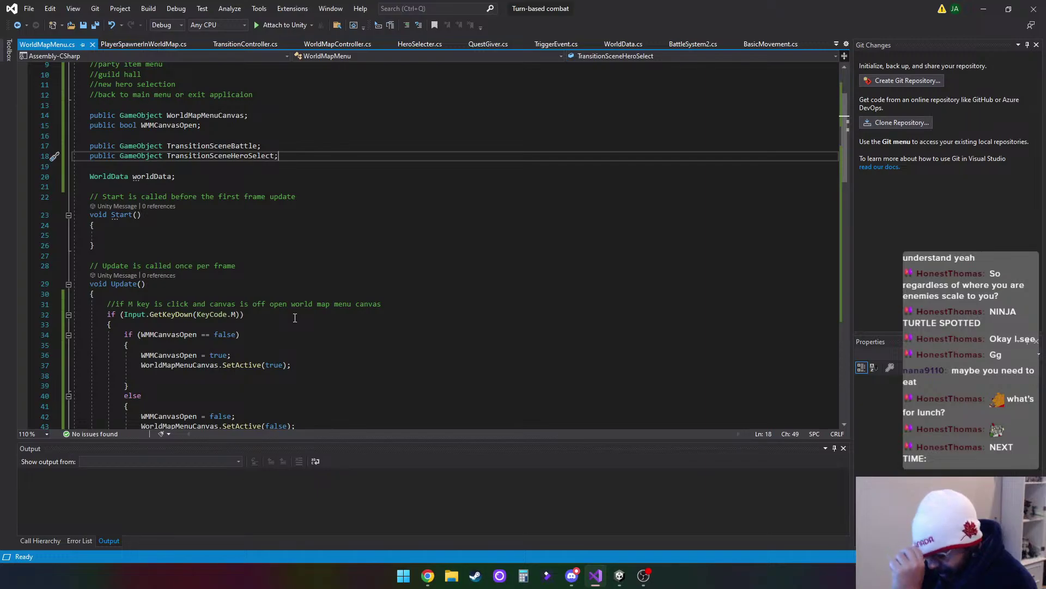
left_click(170, 234)
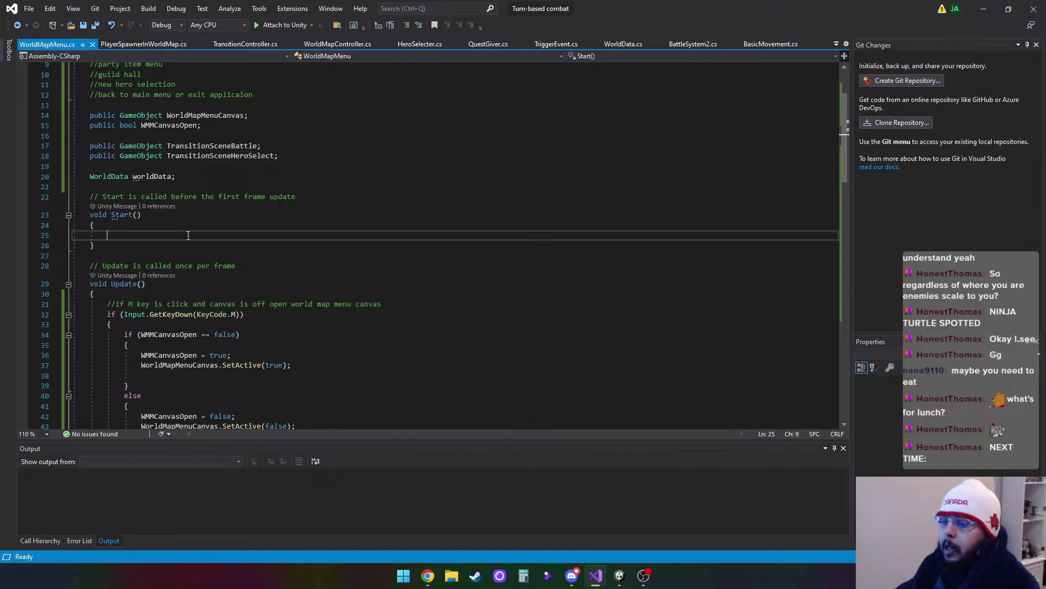
type("if")
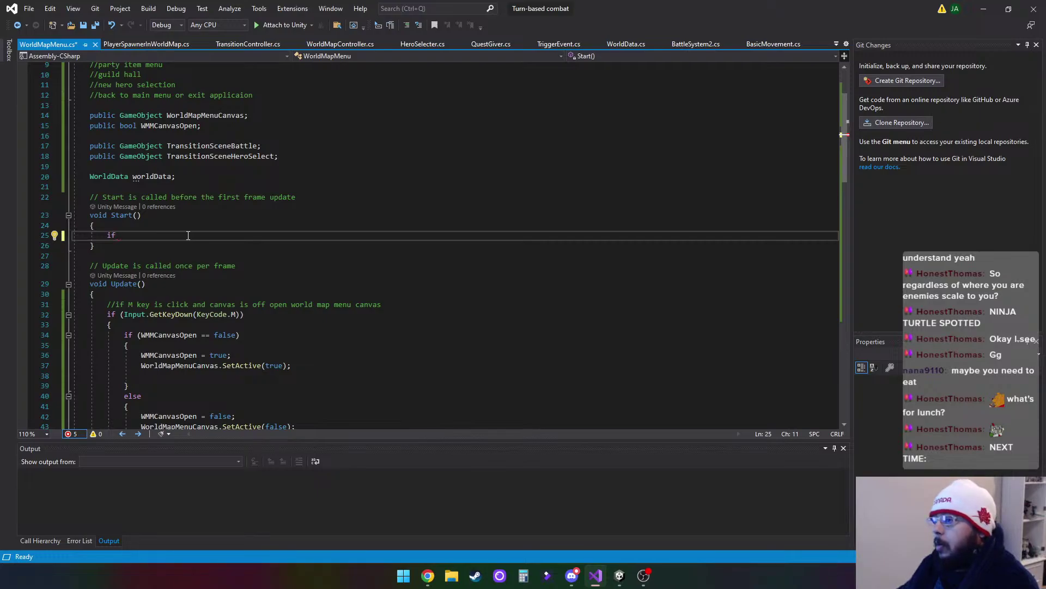
type("(")
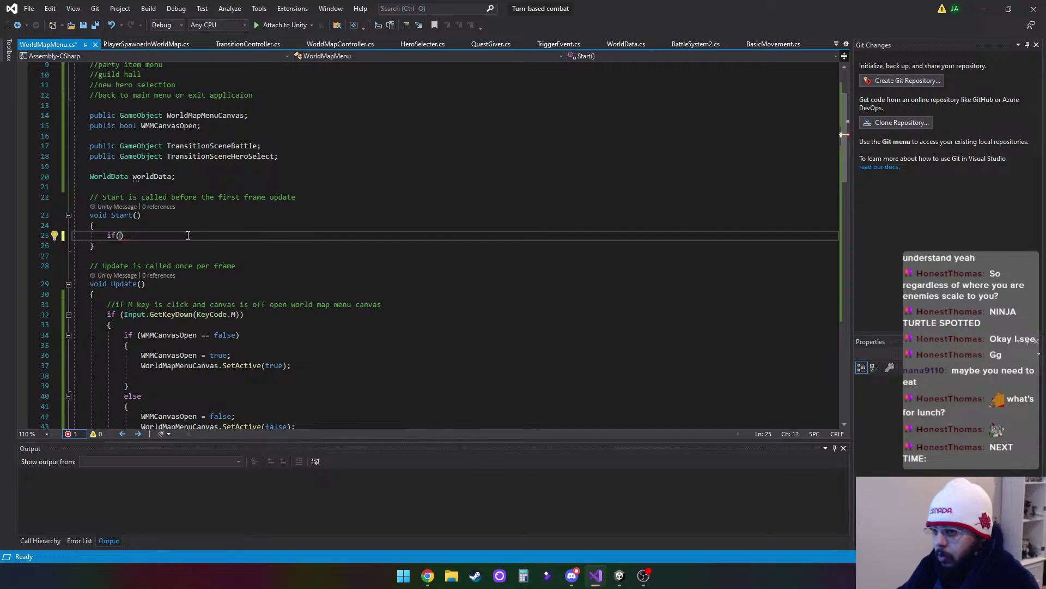
type("worldData")
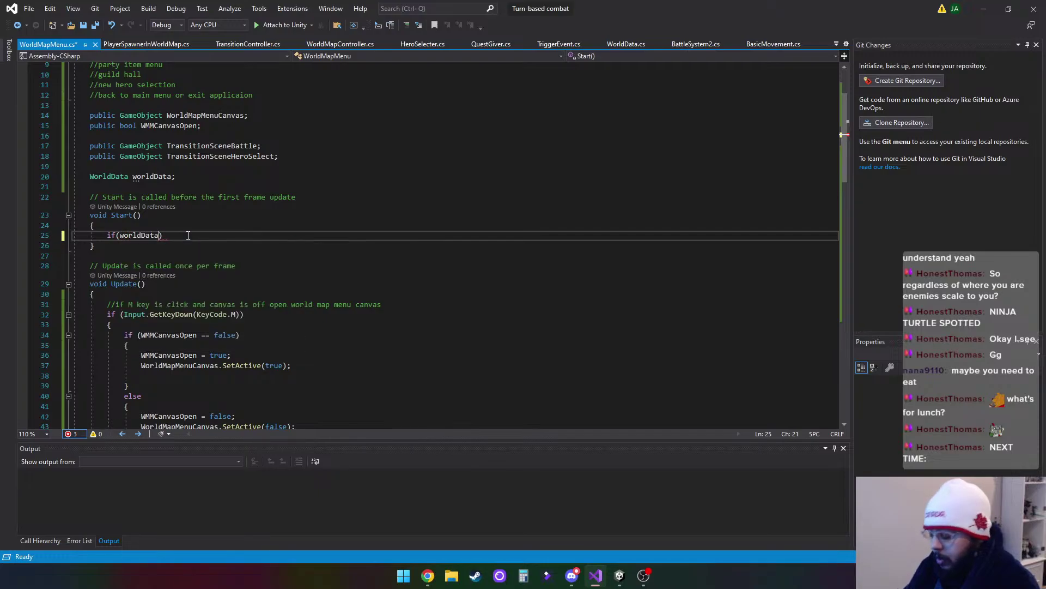
type(".party")
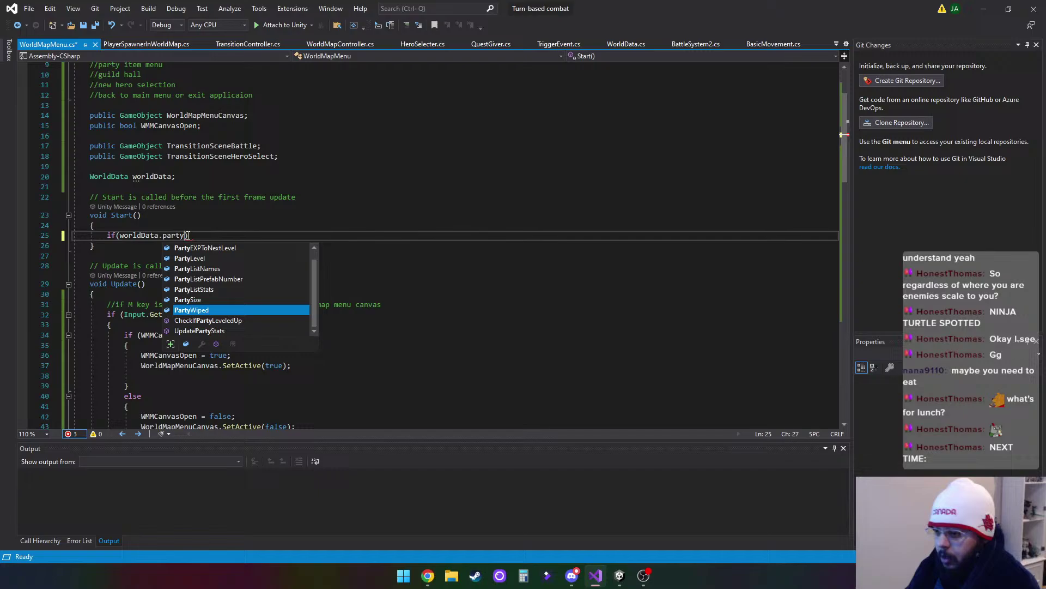
key("Tab")
type("= ")
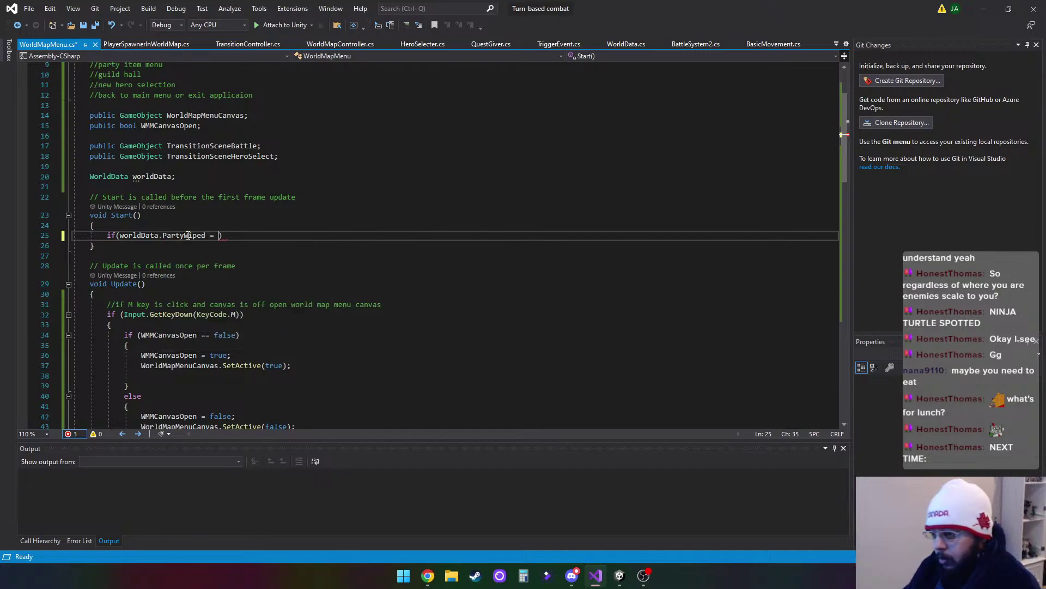
type(" tru")
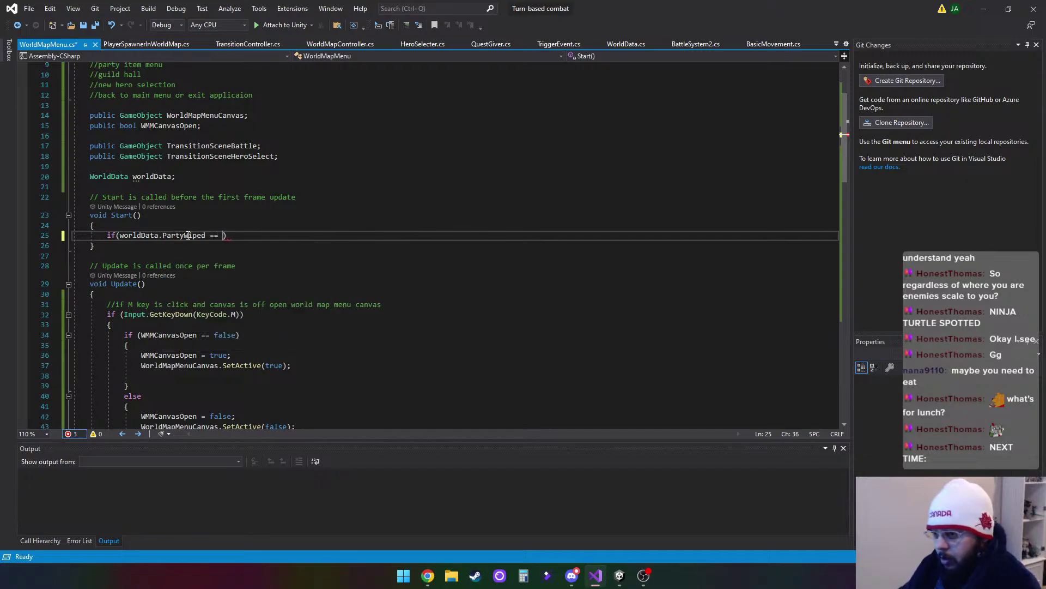
type("e)")
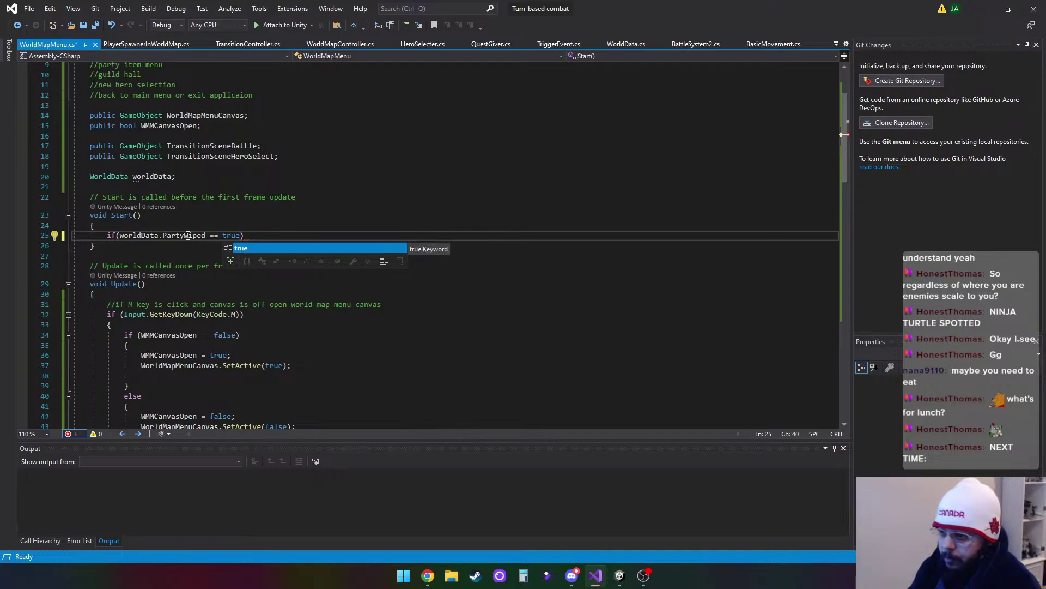
key("Return")
type("{")
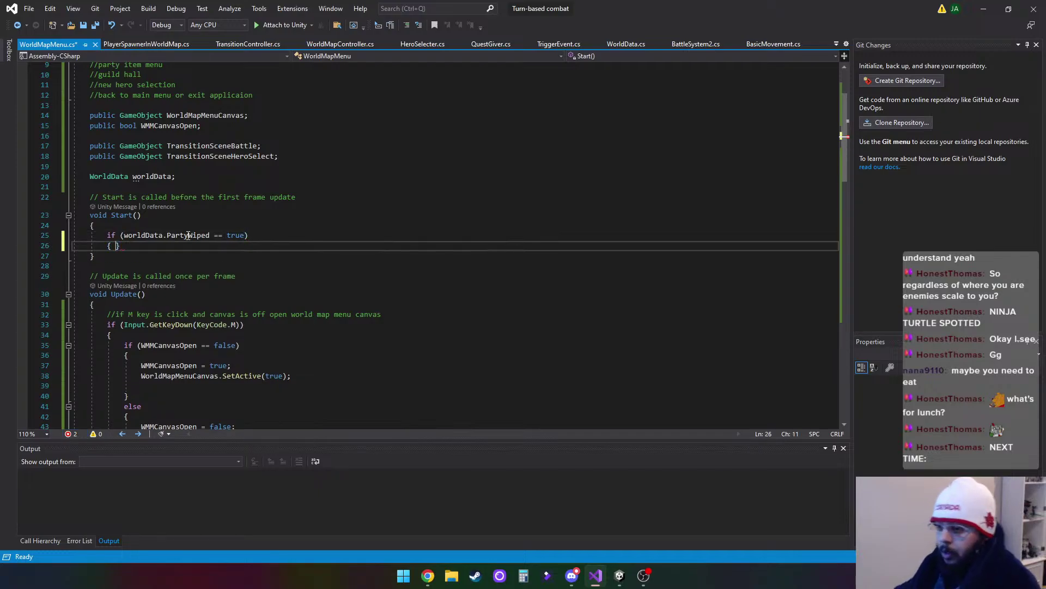
key("Return")
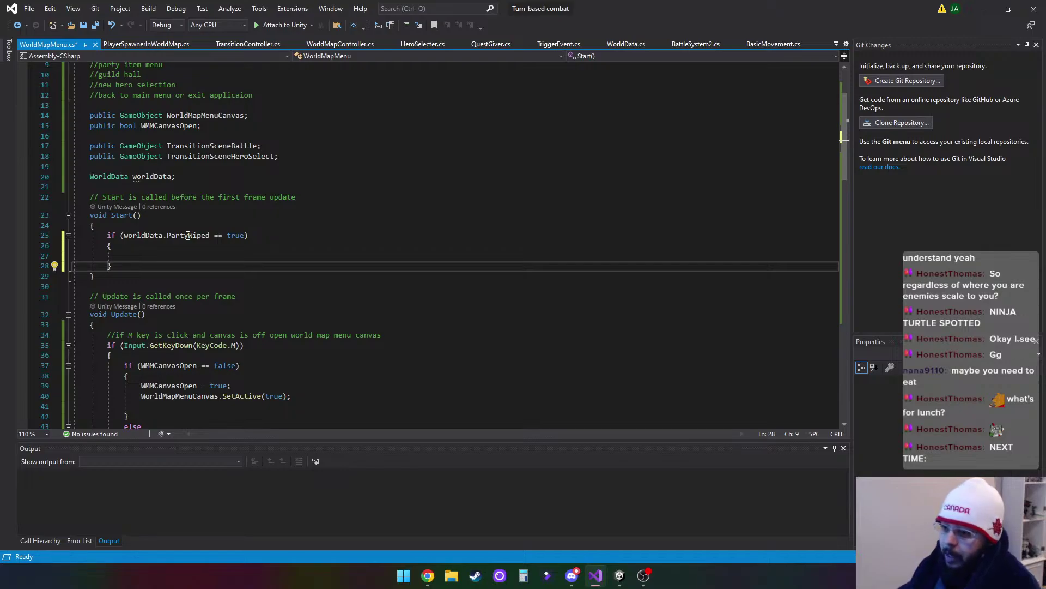
Inside the PartyWiped if block, add the statement TransitionSceneBattle.SetActive(false);
left_click(149, 255)
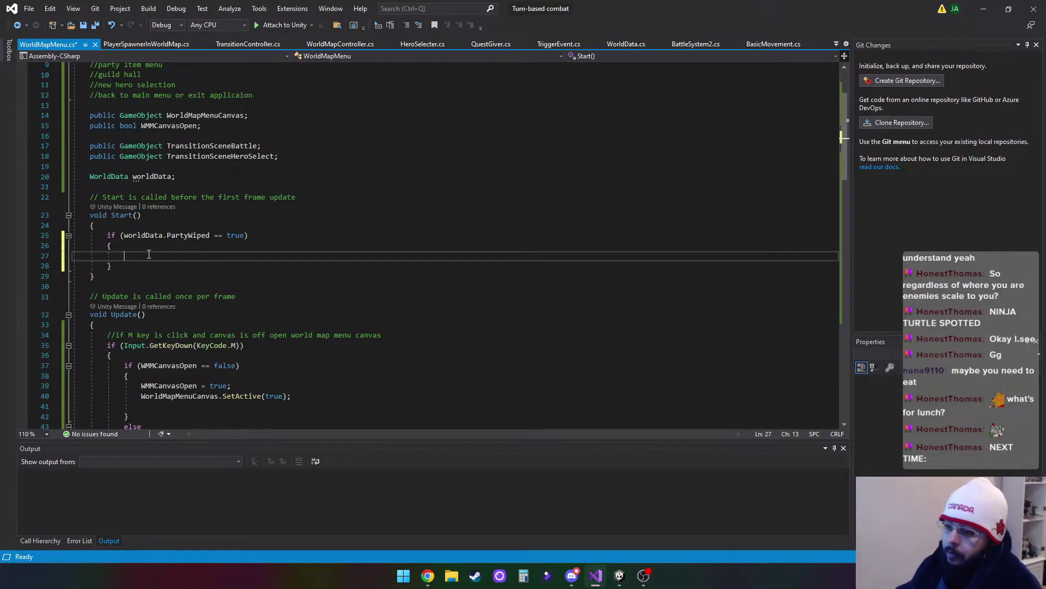
type("tra")
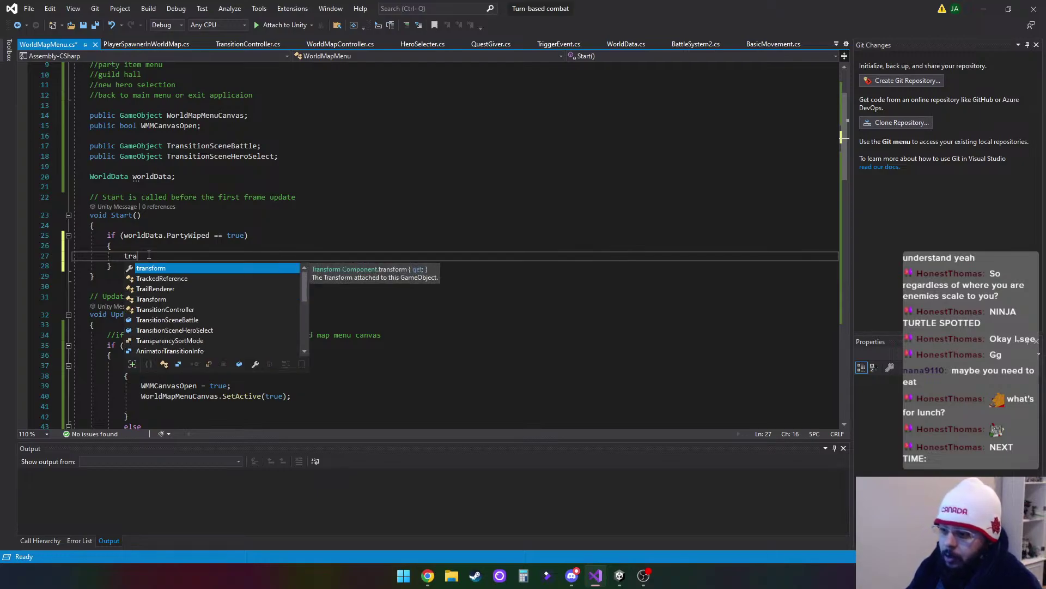
type("nsitionSceneBattle")
key("Tab")
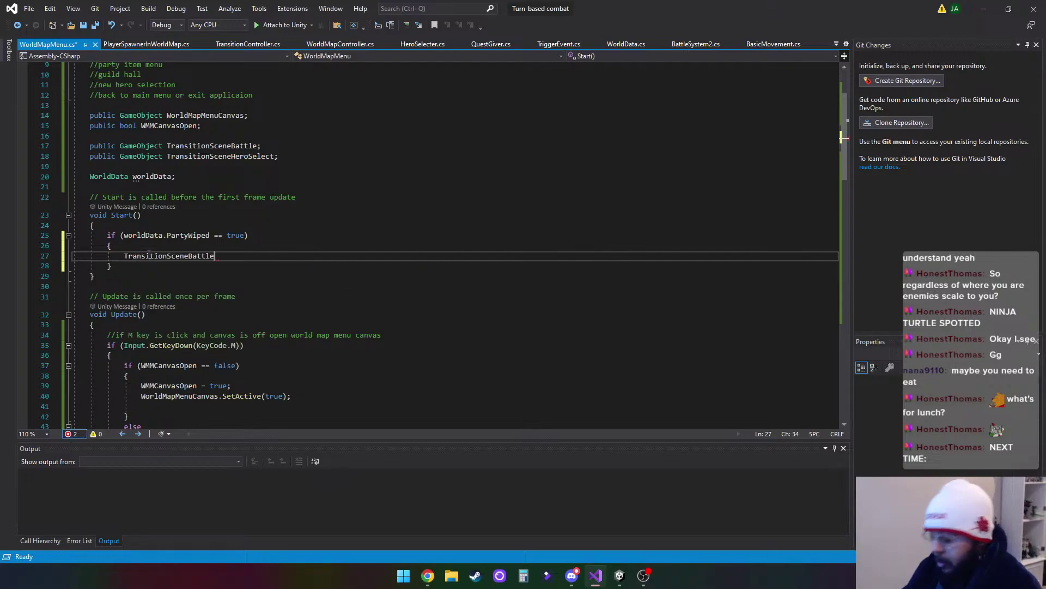
type(".SetAc")
key("Tab")
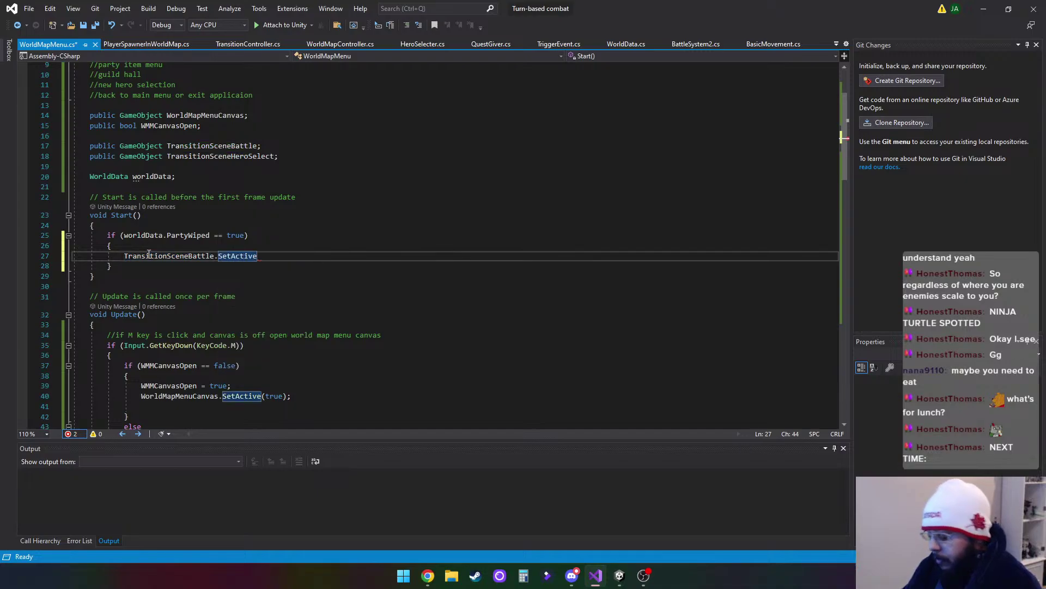
type("(")
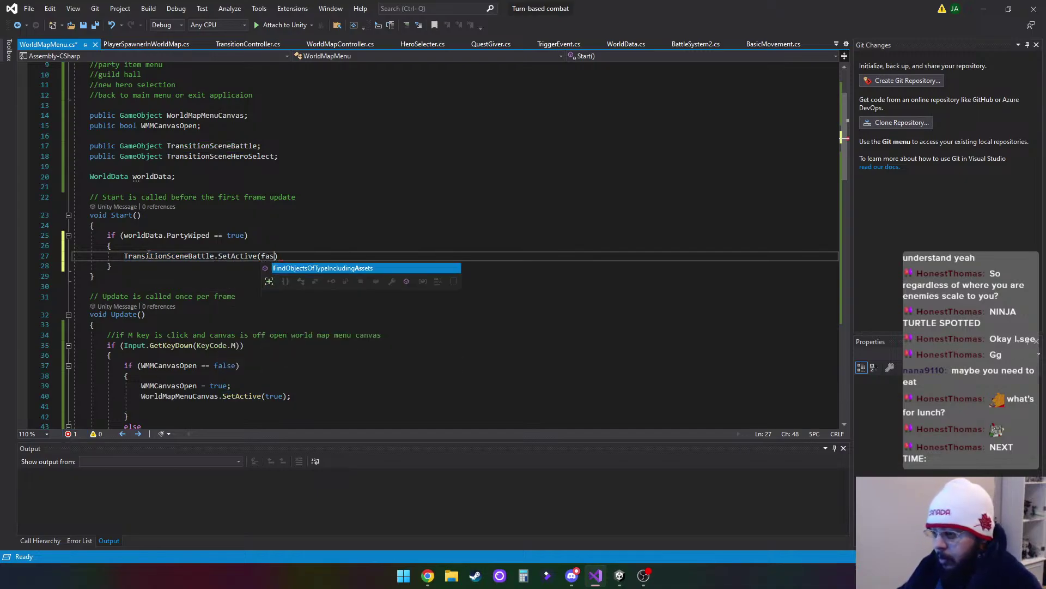
type("fa")
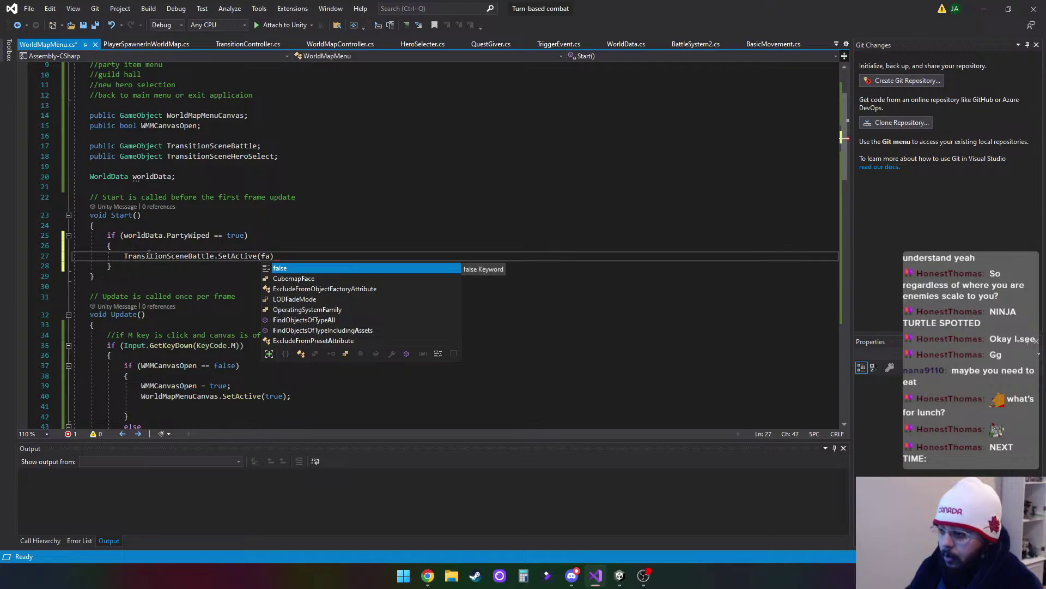
key("Tab")
type(");")
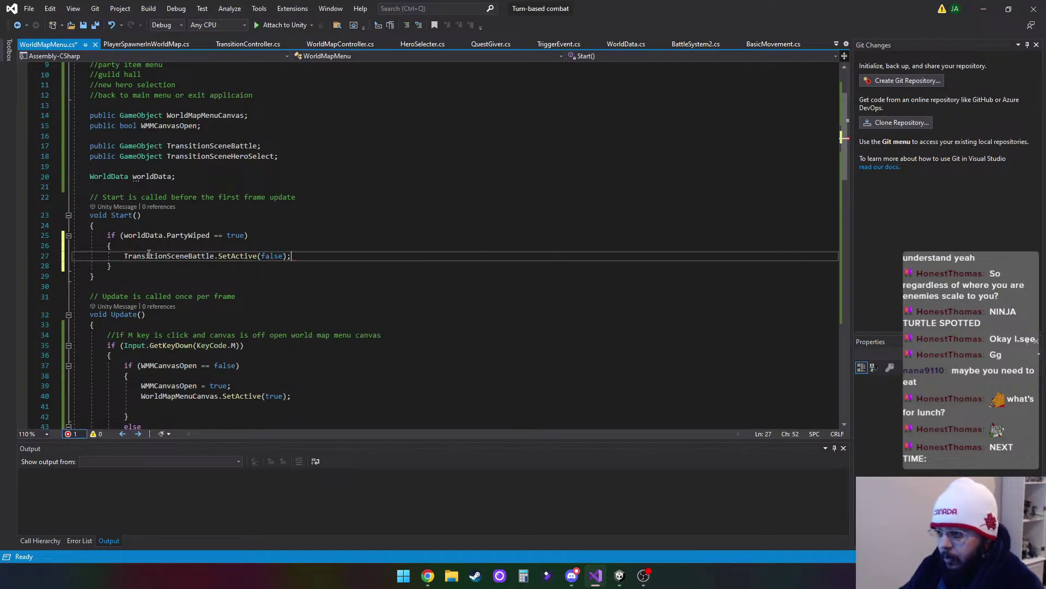
Add the statement TransitionSceneHeroSelect.SetActive(true); on a new line below the TransitionSceneBattle call in the if block
key("Return")
type("tra")
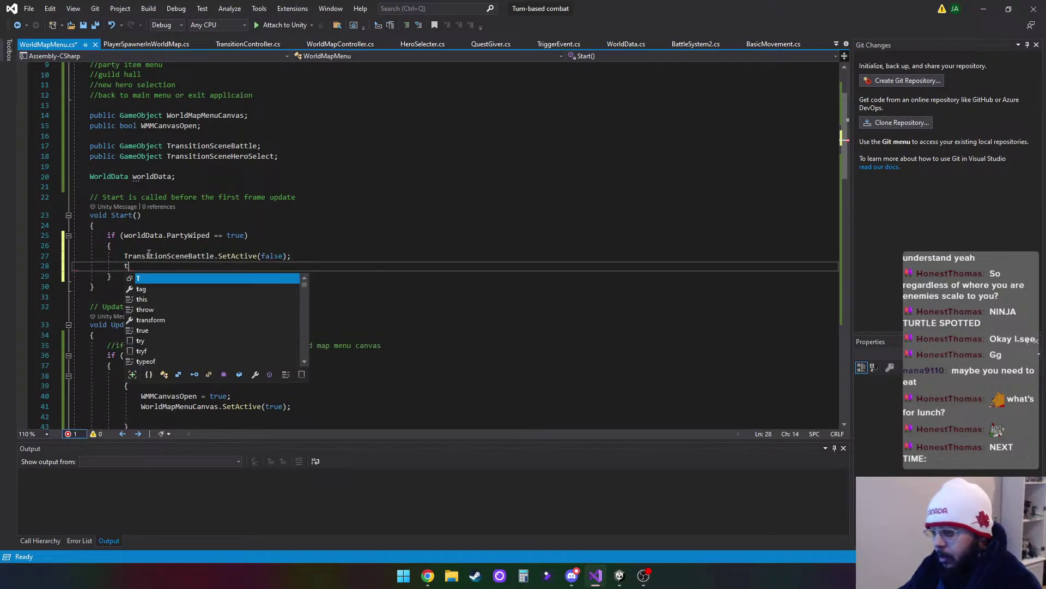
key("Down")
key("Down")
key("Down")
key("Down")
key("Down")
key("Down")
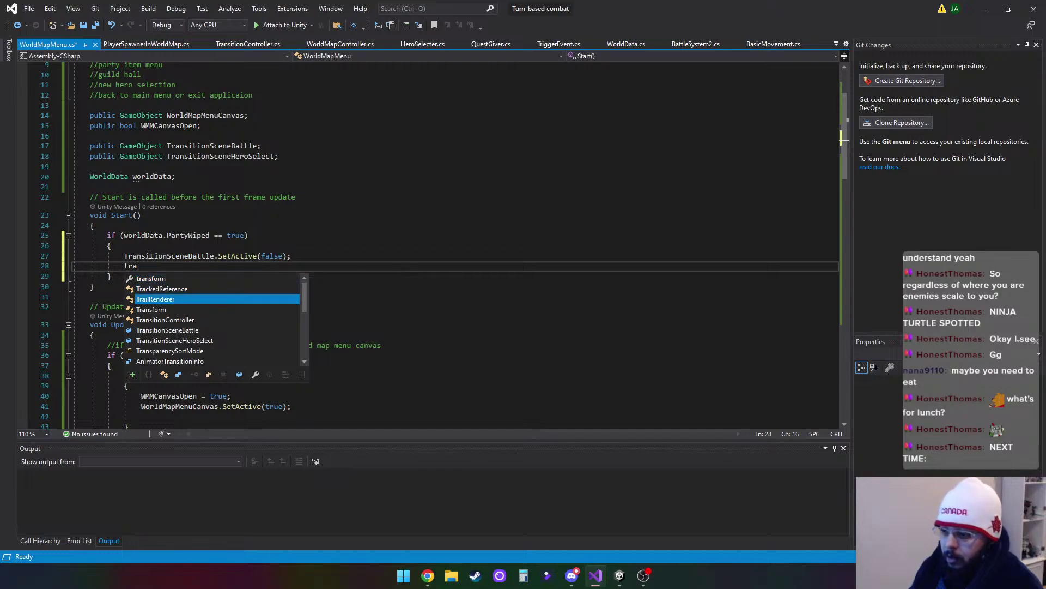
key("Tab")
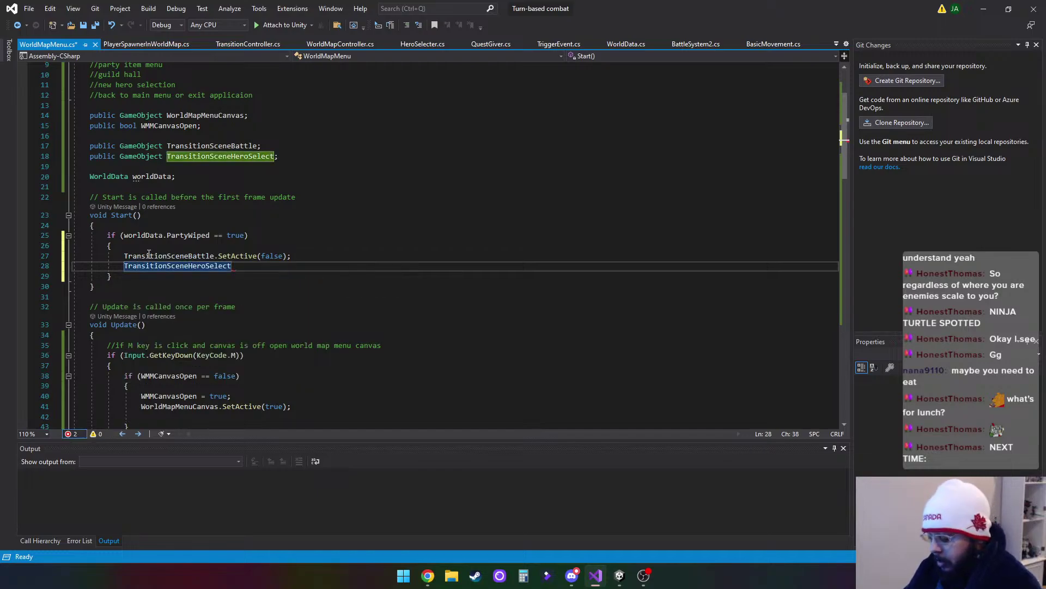
type(".set")
key("Tab")
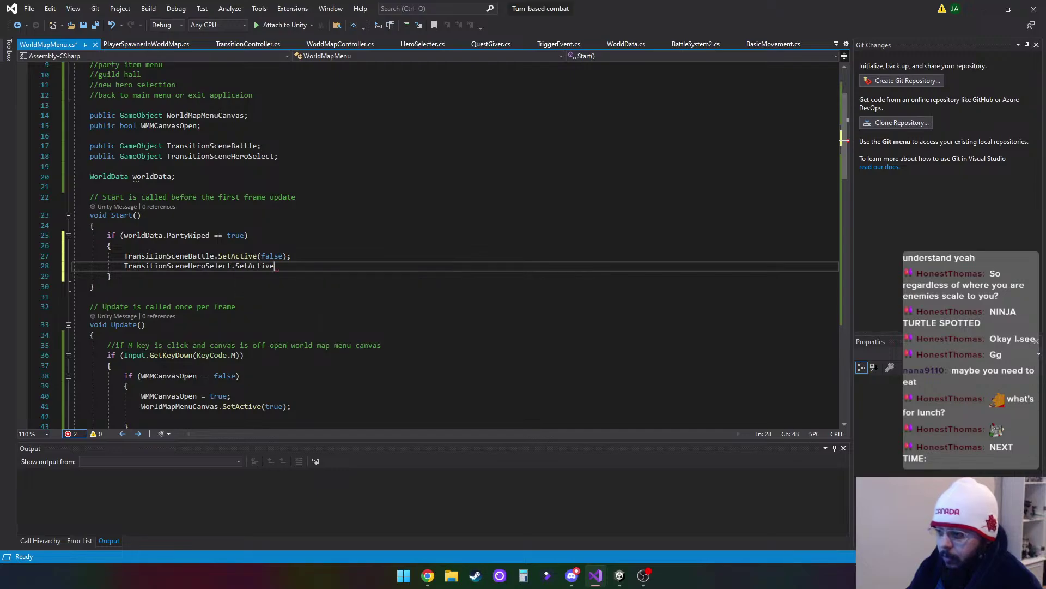
type("(tr")
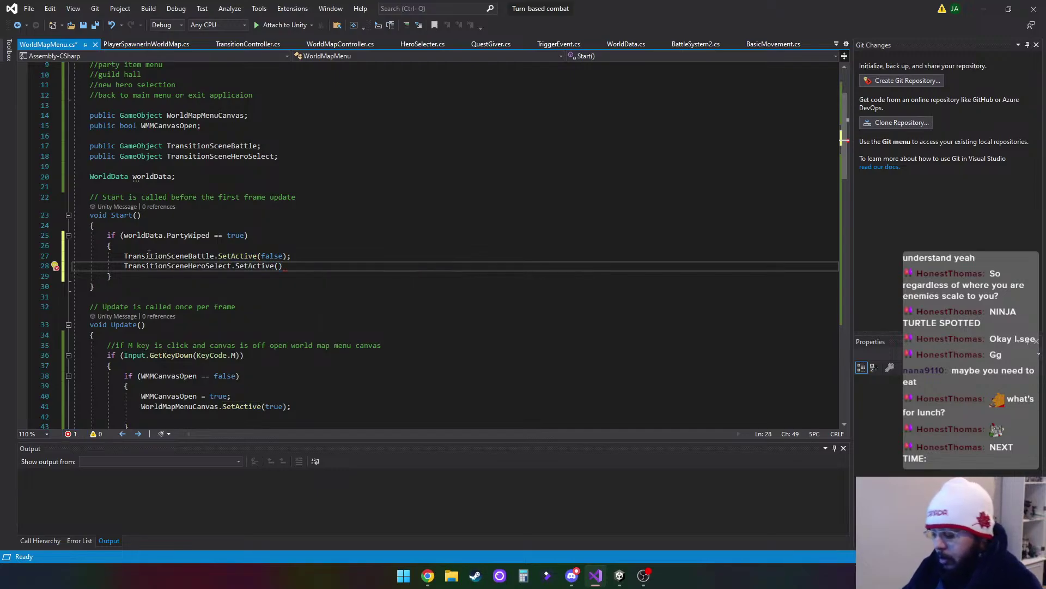
type("ue)")
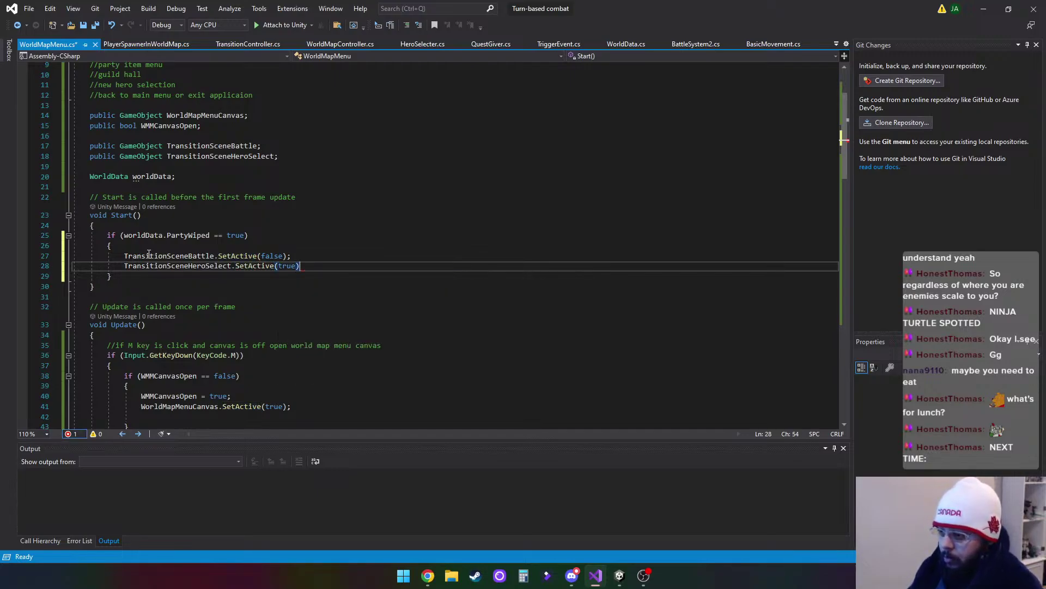
type(";")
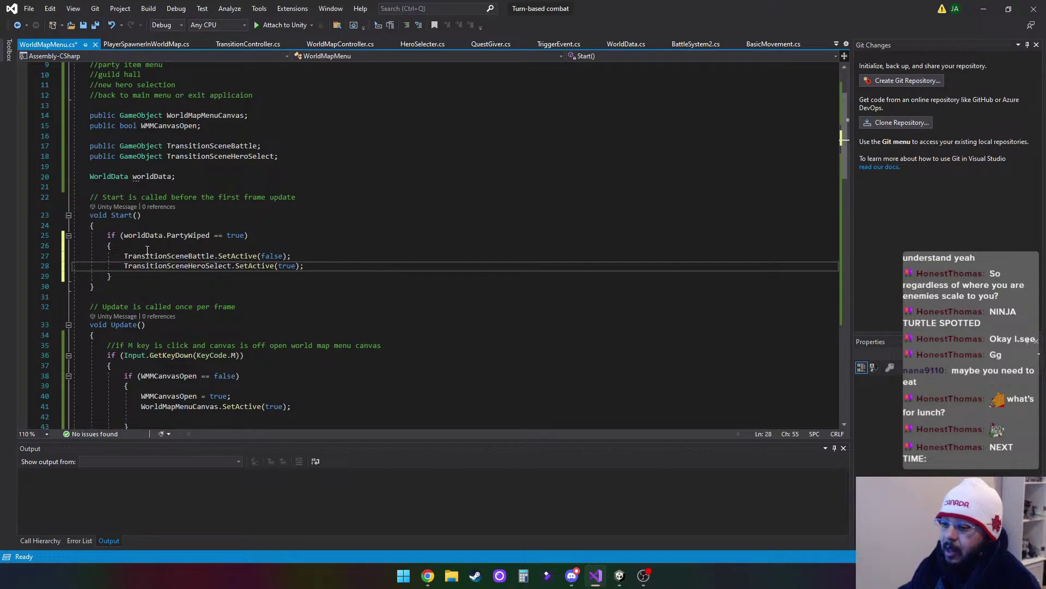
At the start of the PartyWiped if block, add the comment "//disable guildhall button if there is no hero left here" above the SetActive calls
left_click(161, 245)
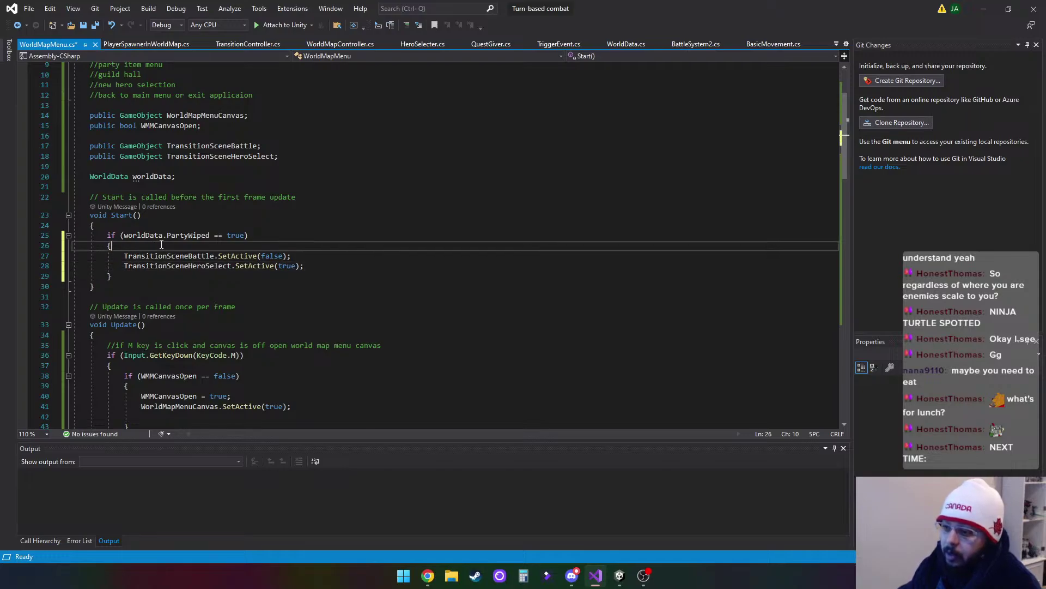
key("Return")
key("Return")
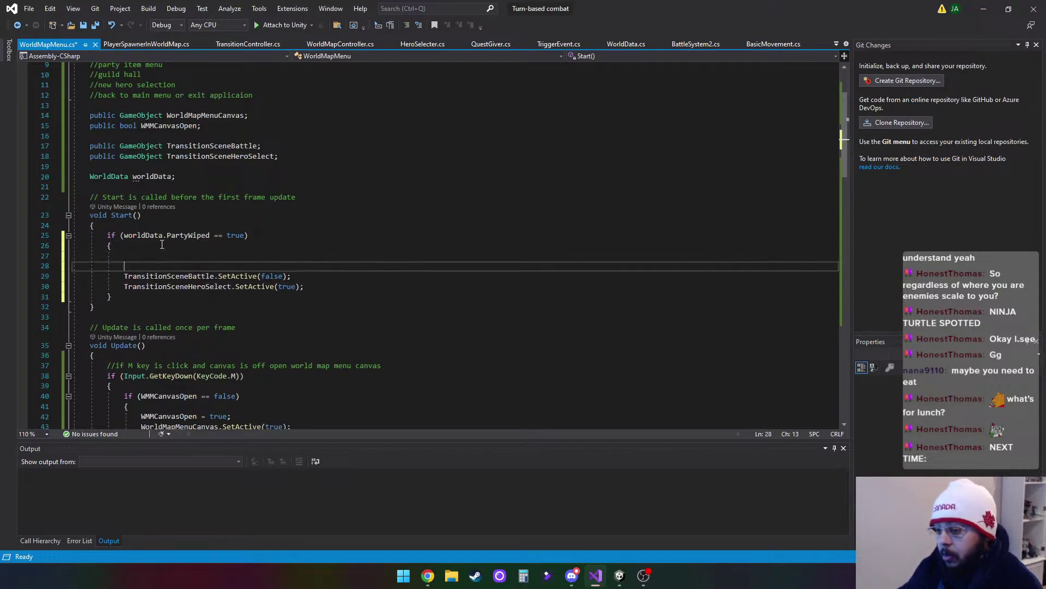
key("Up")
type("//")
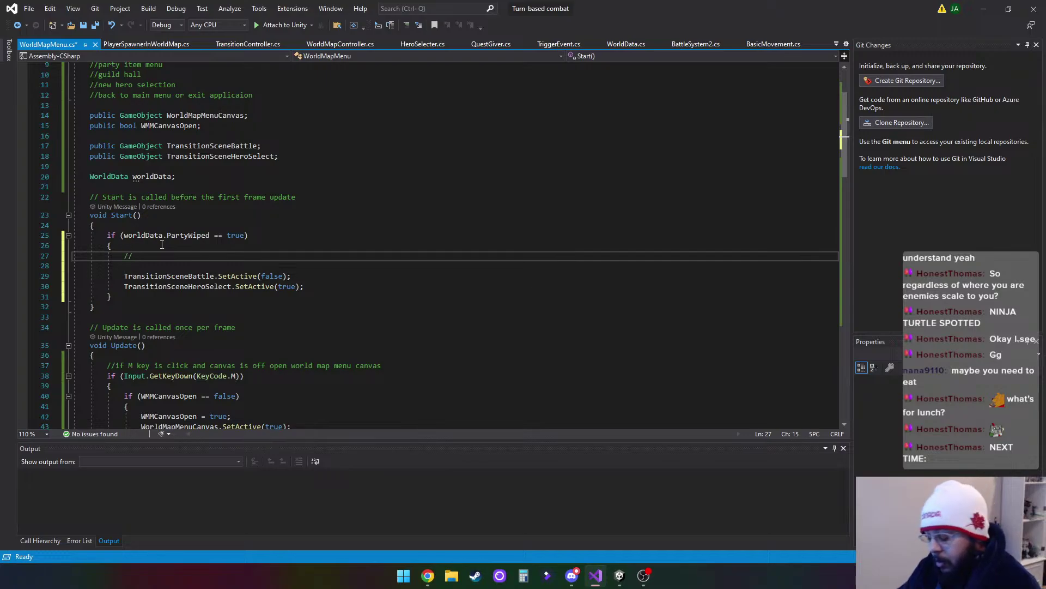
type("dis")
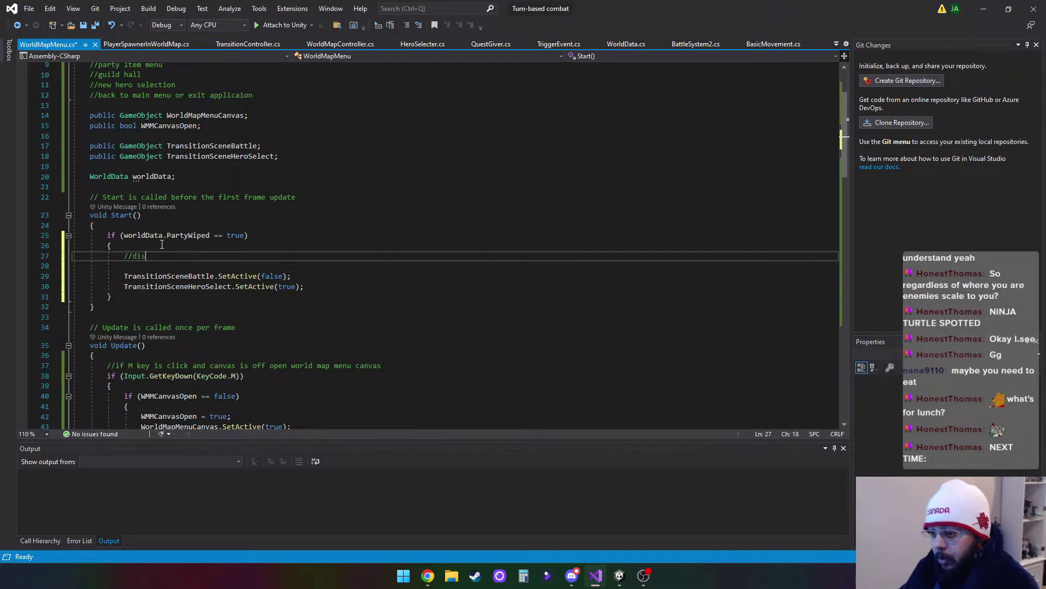
type("able")
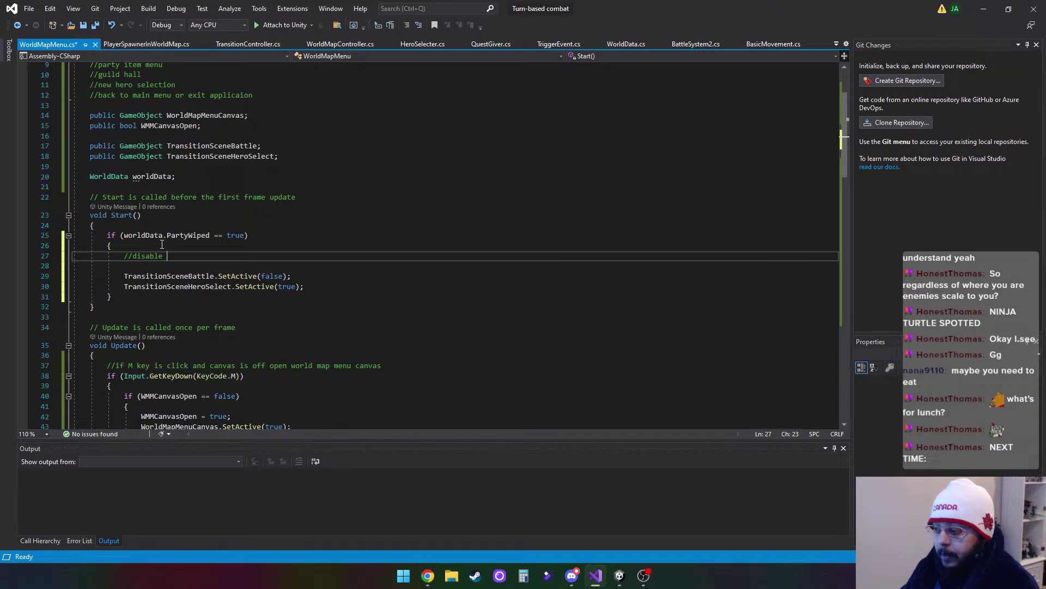
type("guild")
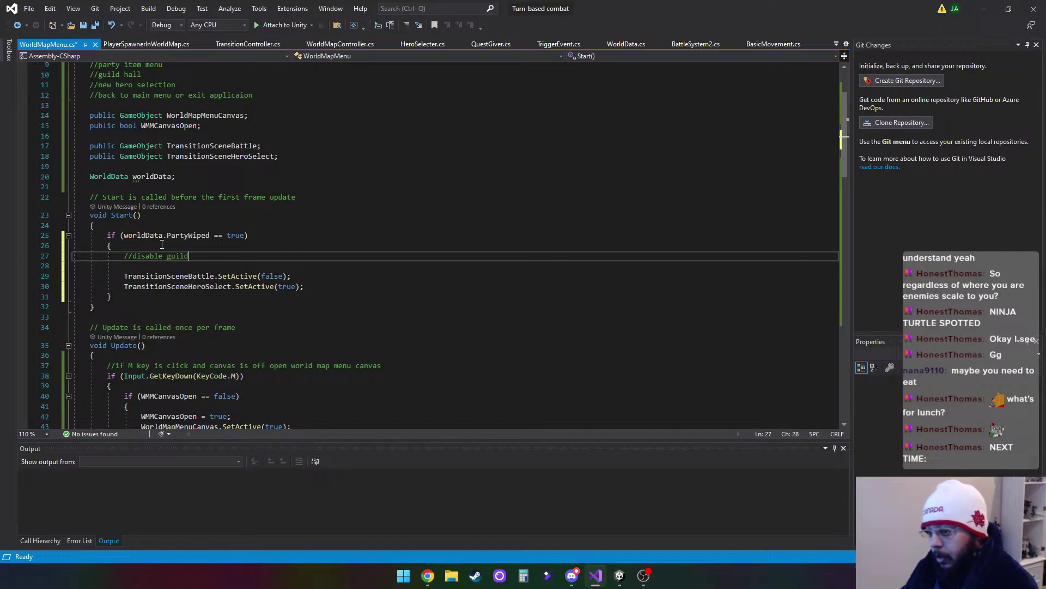
type("ha")
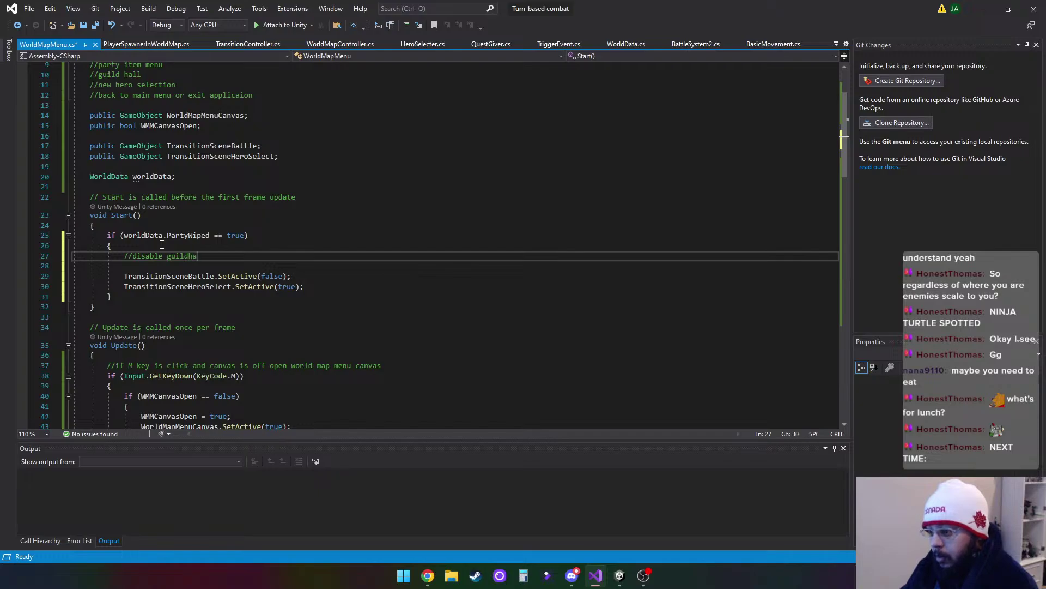
type("ll button if")
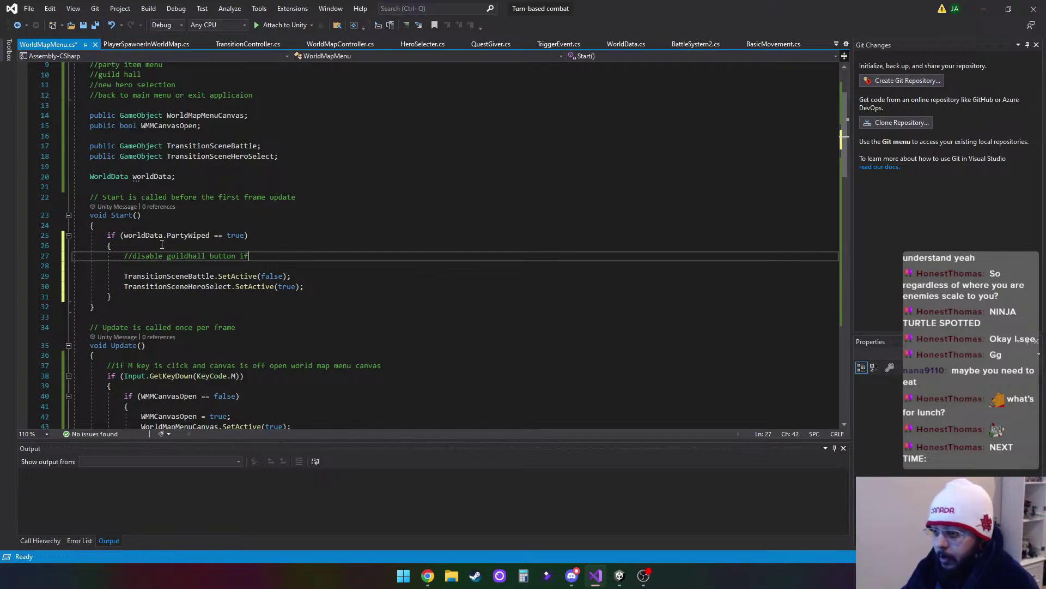
type(" there is no ")
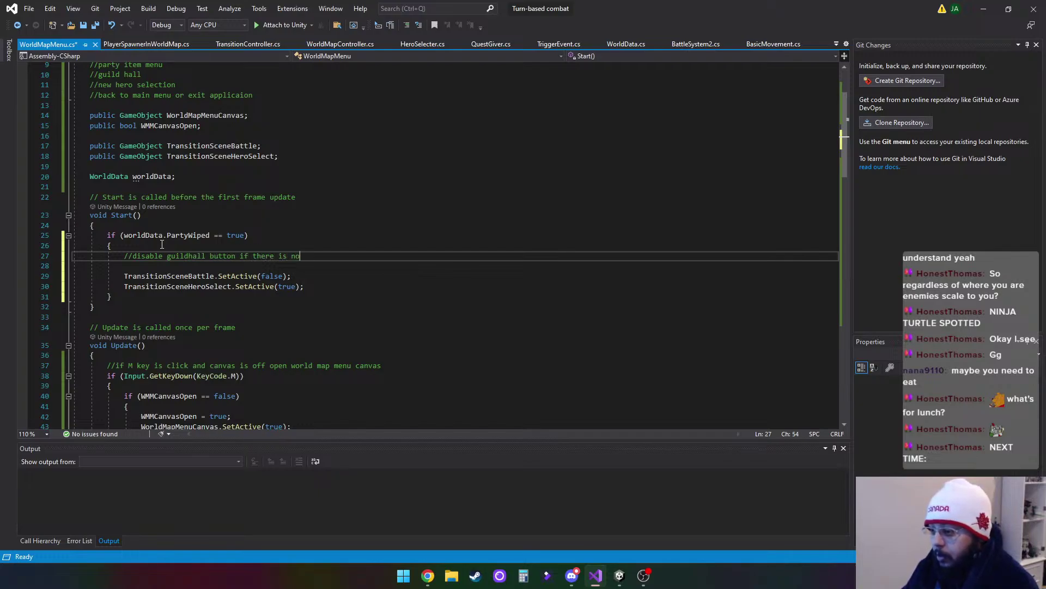
type("hero")
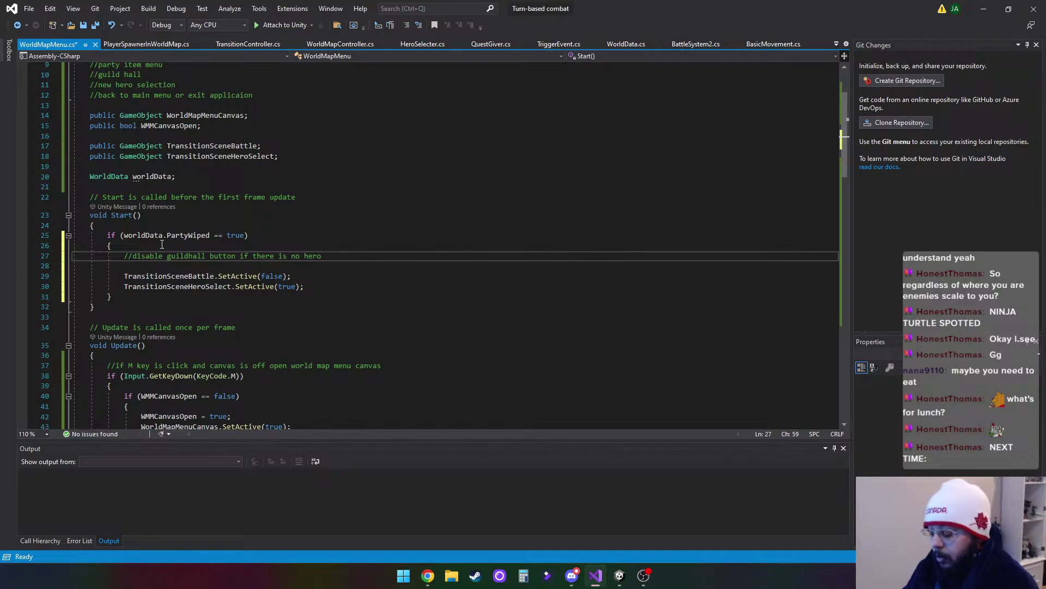
type(" left h")
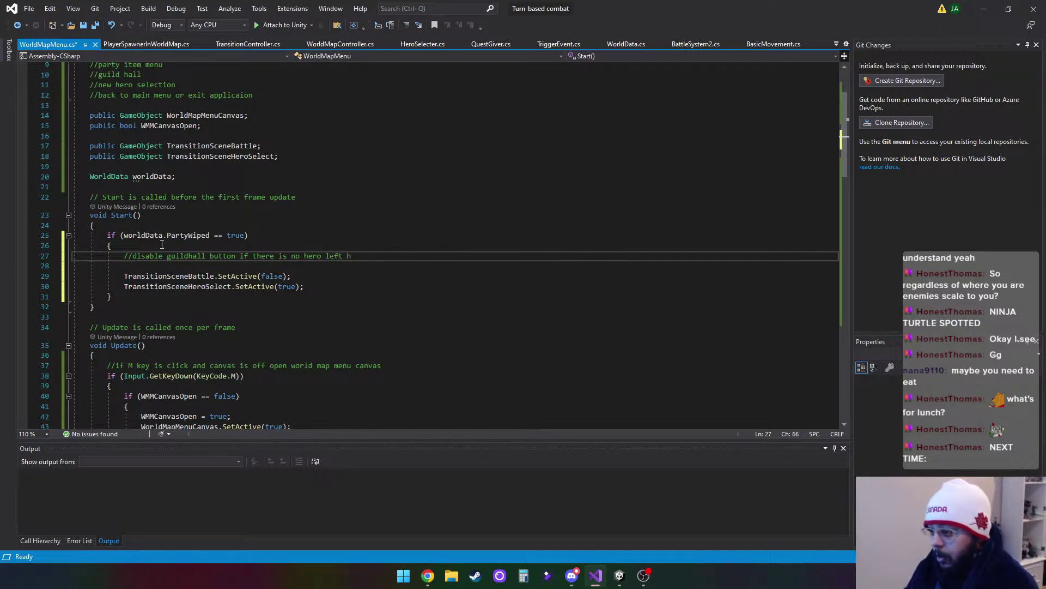
type("ere")
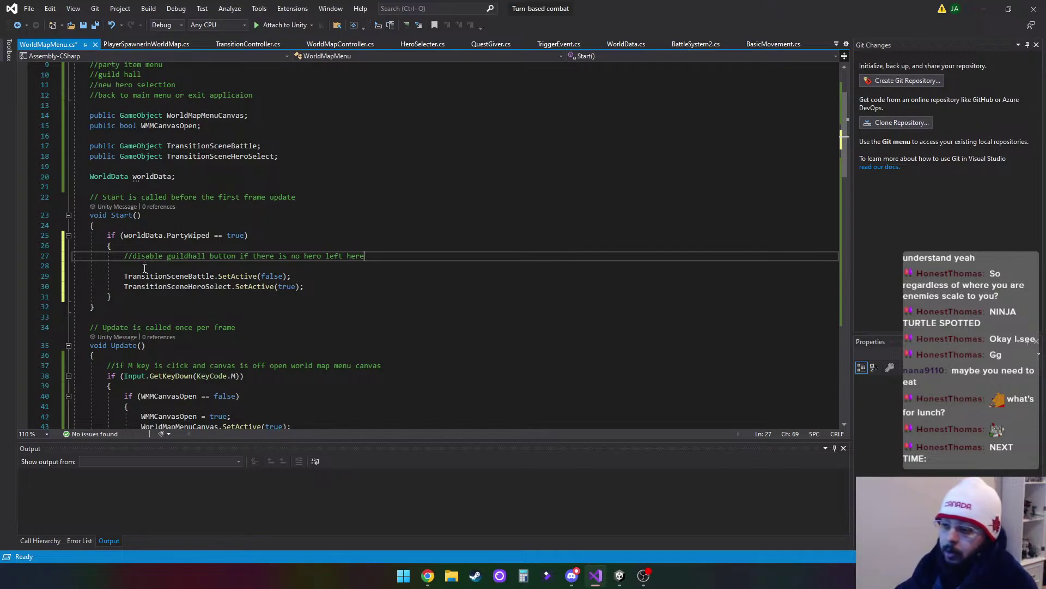
Add the comment "//changing the active transition target for scene change to send the player back to the hero select." above the SetActive calls and save the script
key("Down")
key("Return")
key("Return")
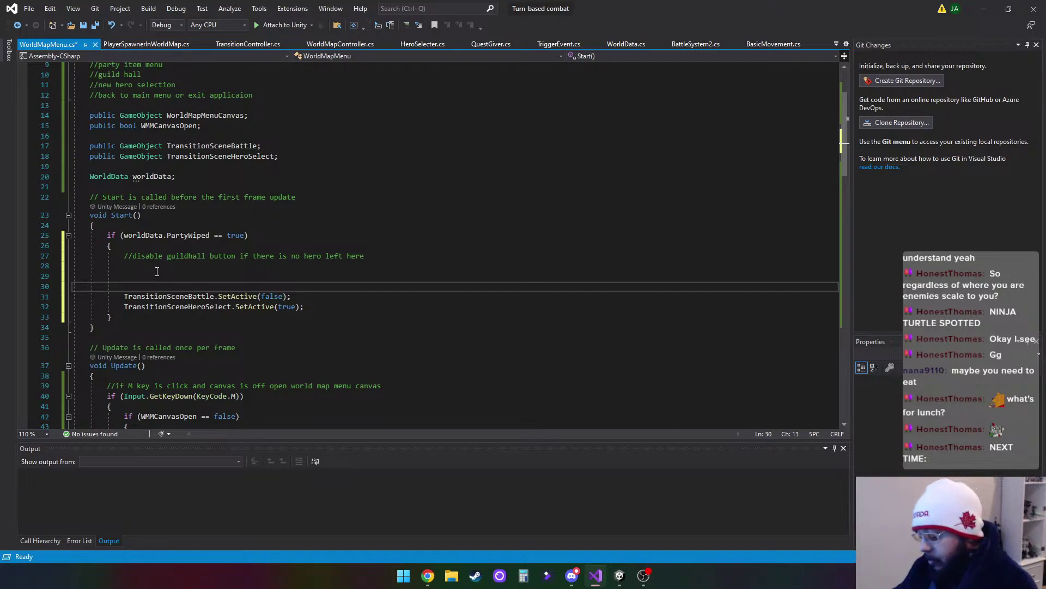
type("//")
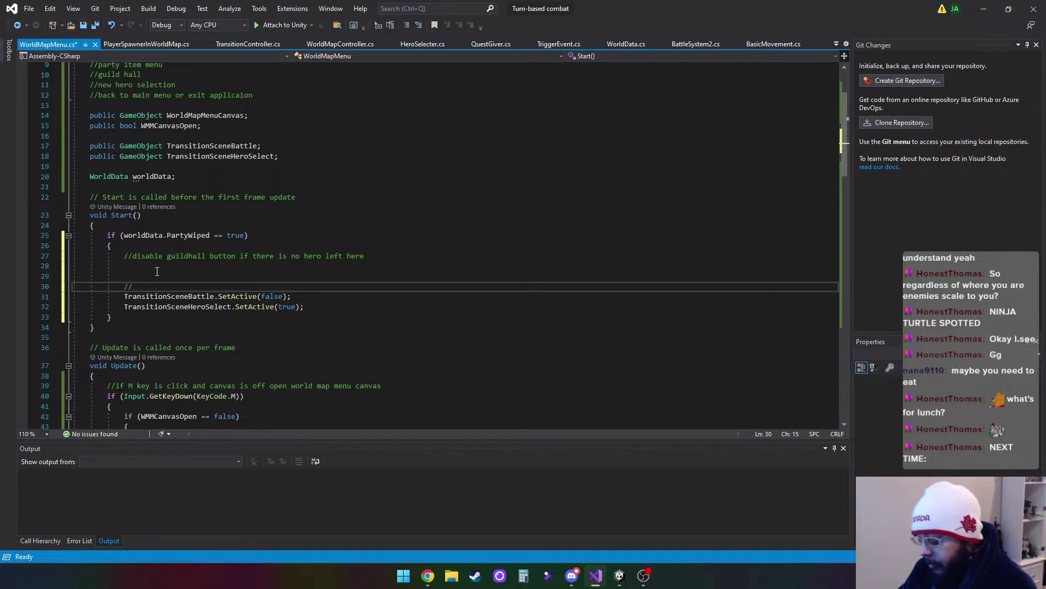
type("changing the ")
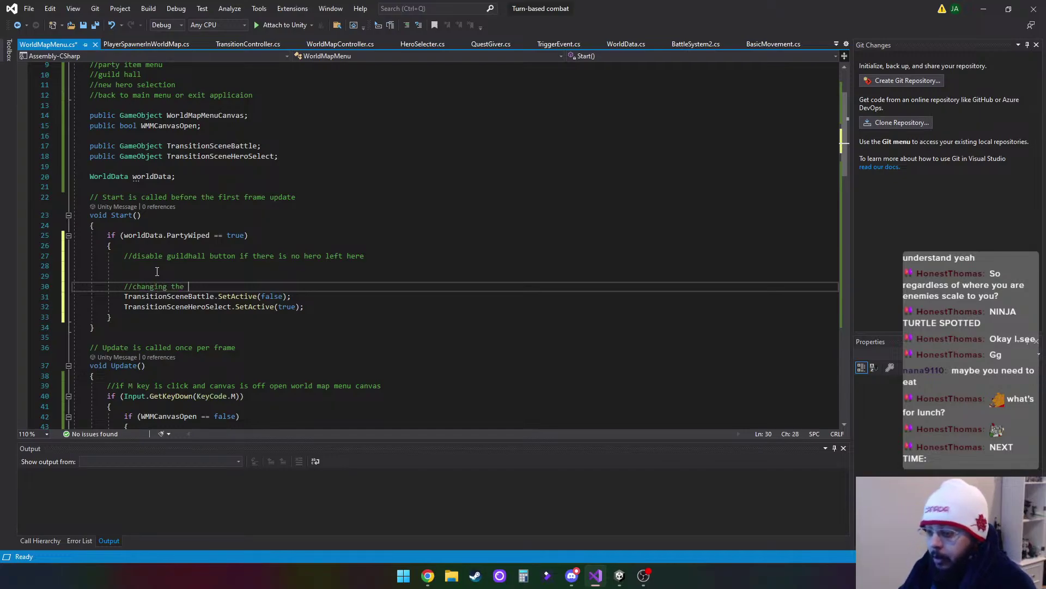
type("active t")
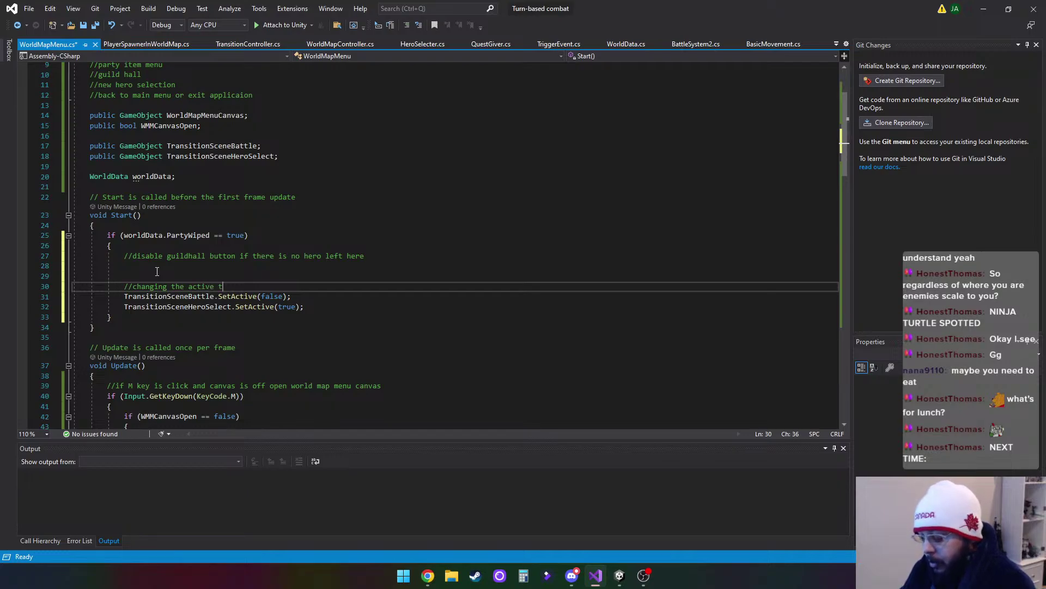
type("ransition ")
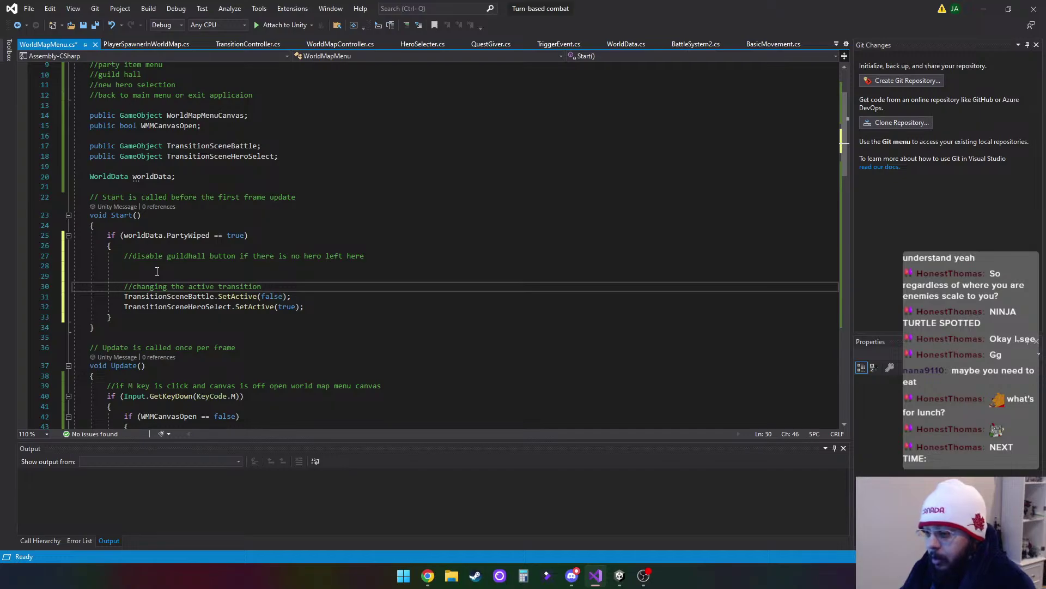
type("target for")
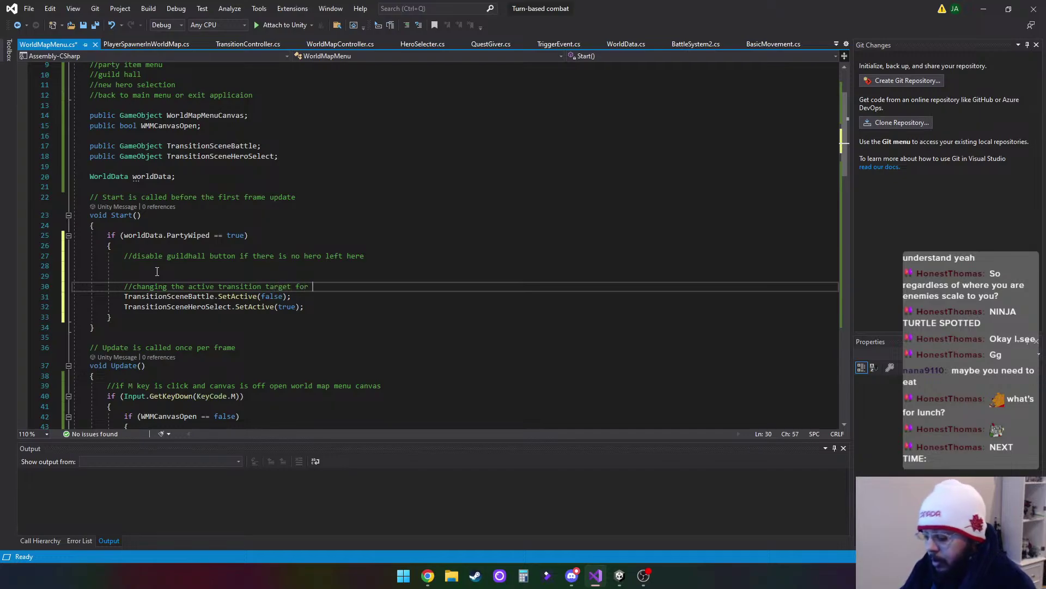
type(" scene change")
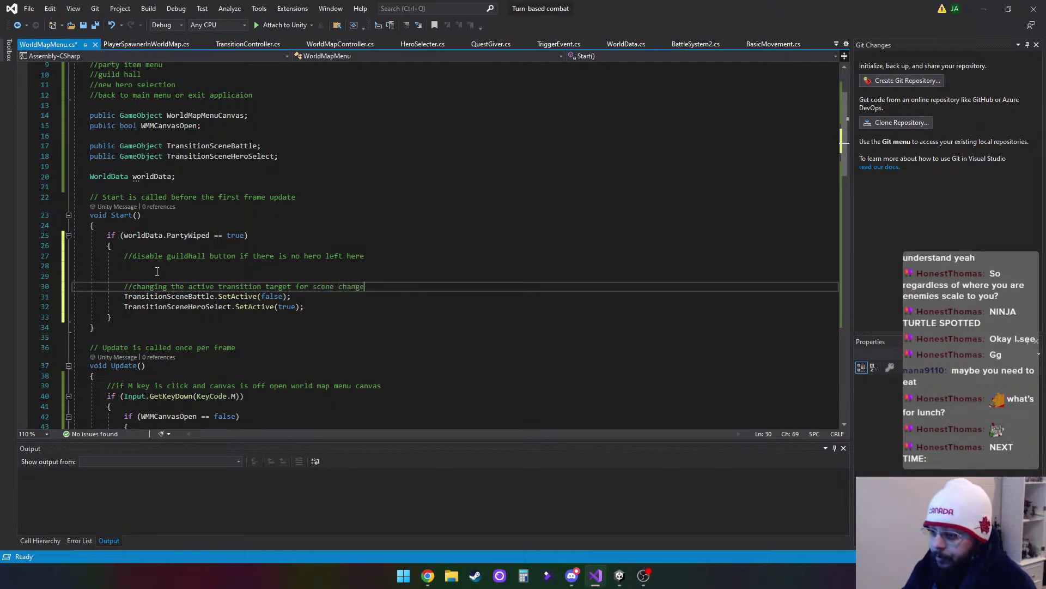
type(" to se")
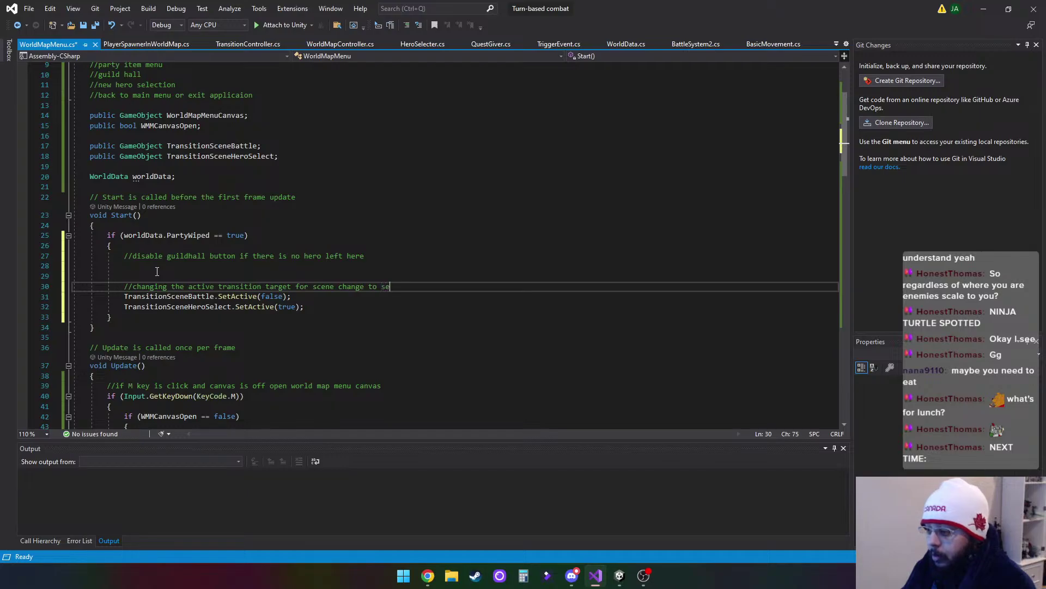
type("nd the p")
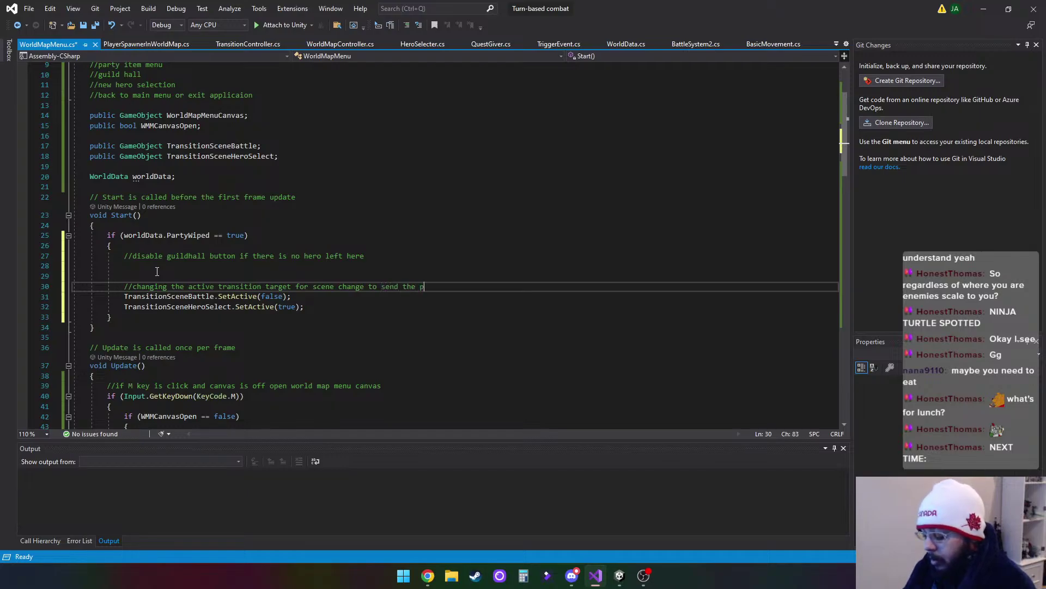
type("layer back to tge")
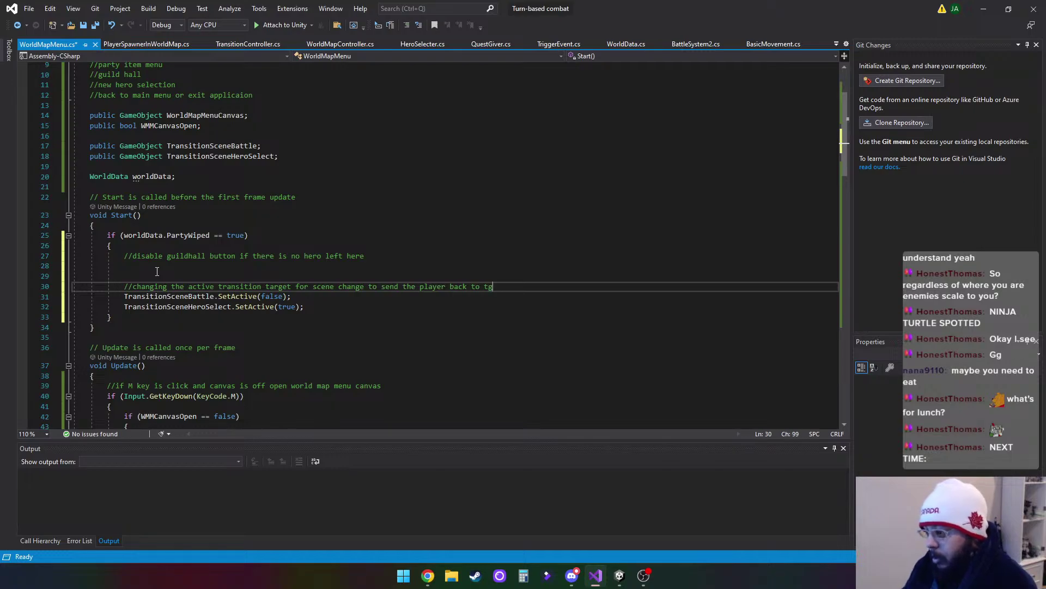
key("BackSpace")
key("BackSpace")
key("BackSpace")
type("he hero")
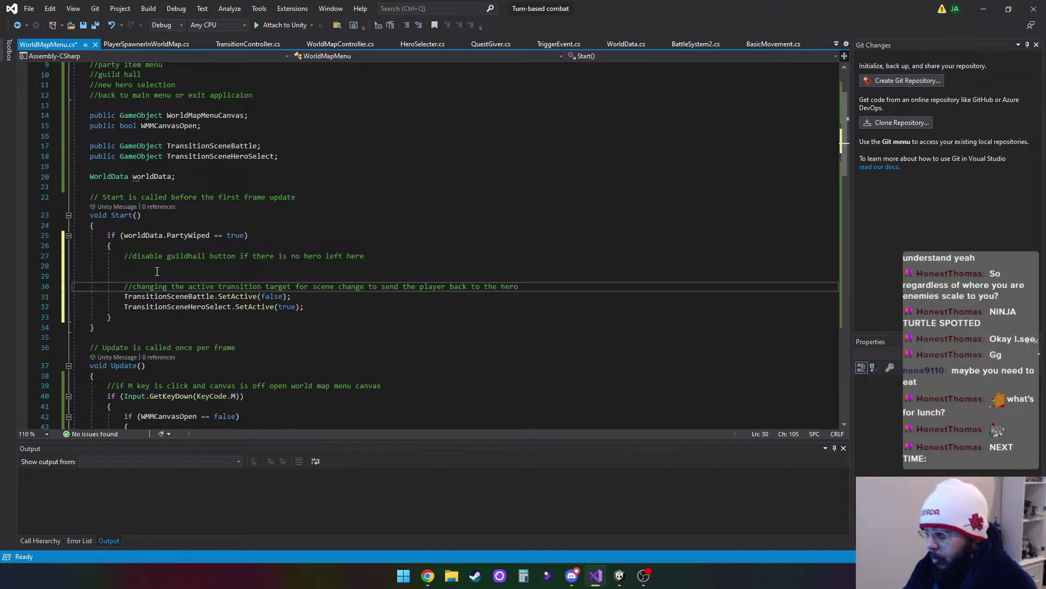
type(" select.")
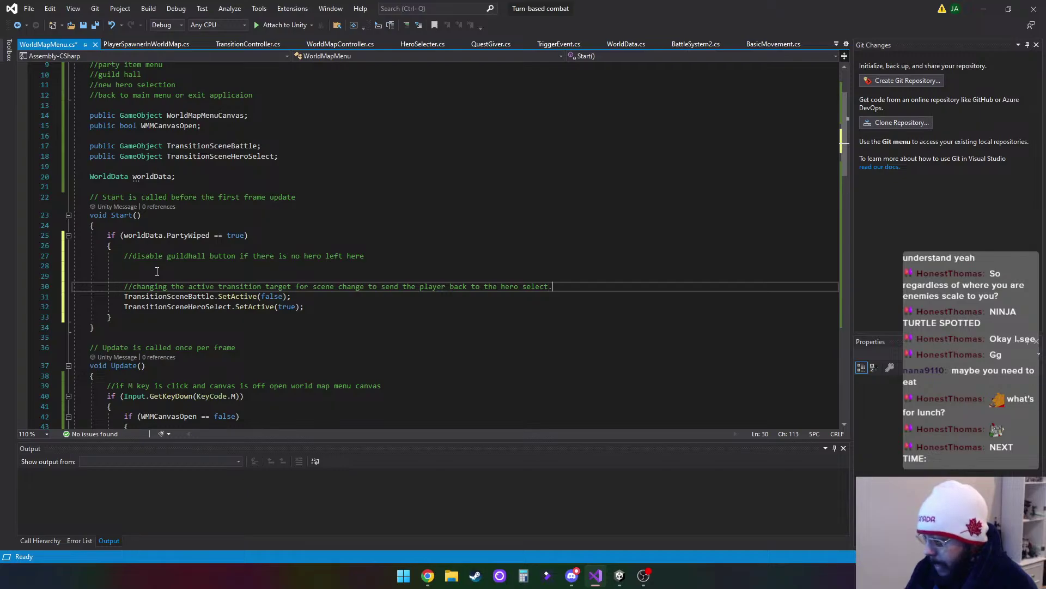
scroll(186, 261, "down", 1)
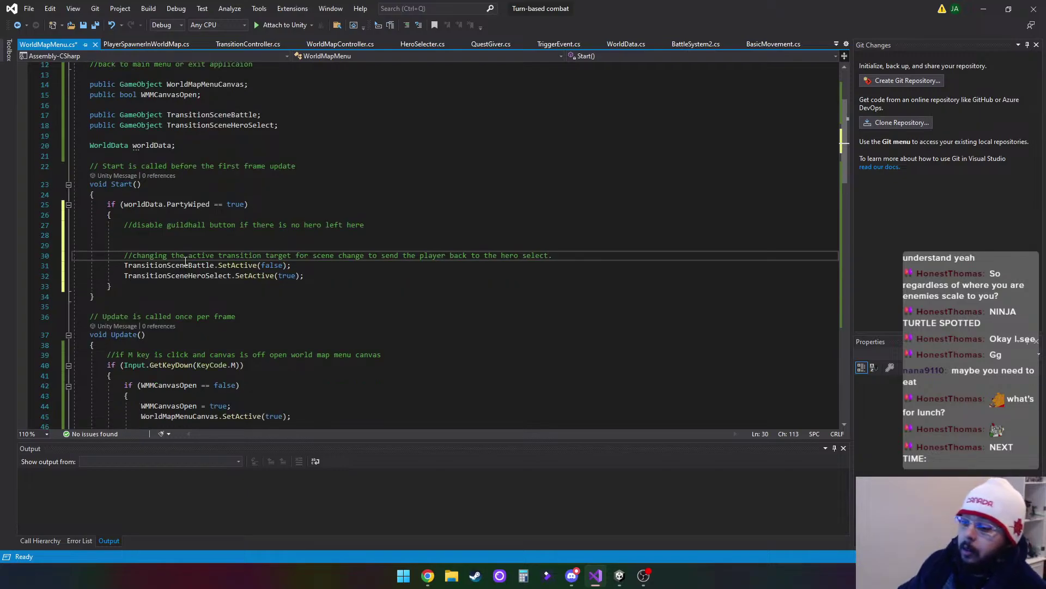
scroll(299, 303, "up", 2)
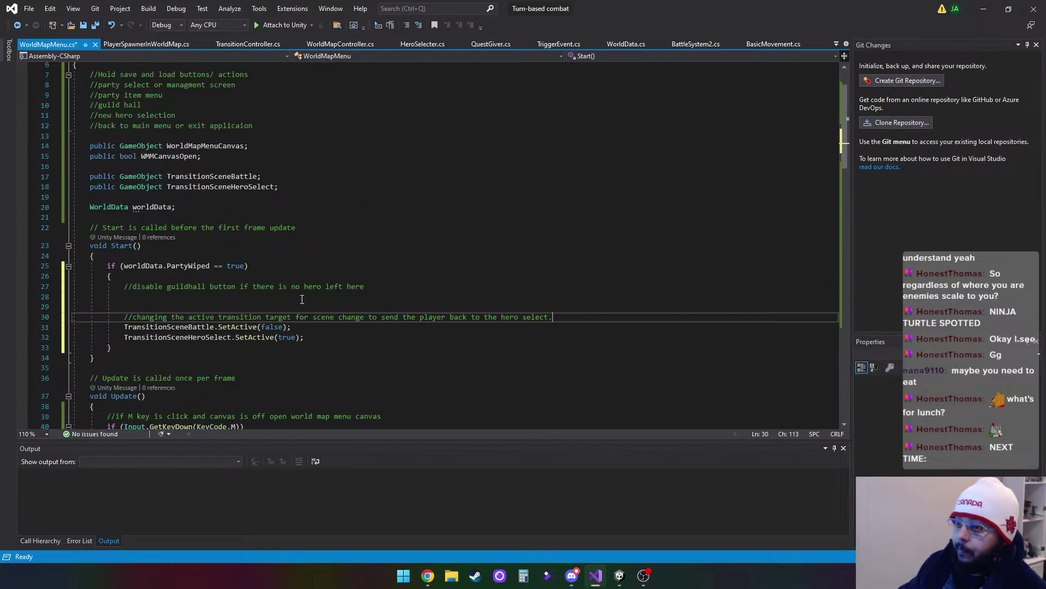
left_click(83, 25)
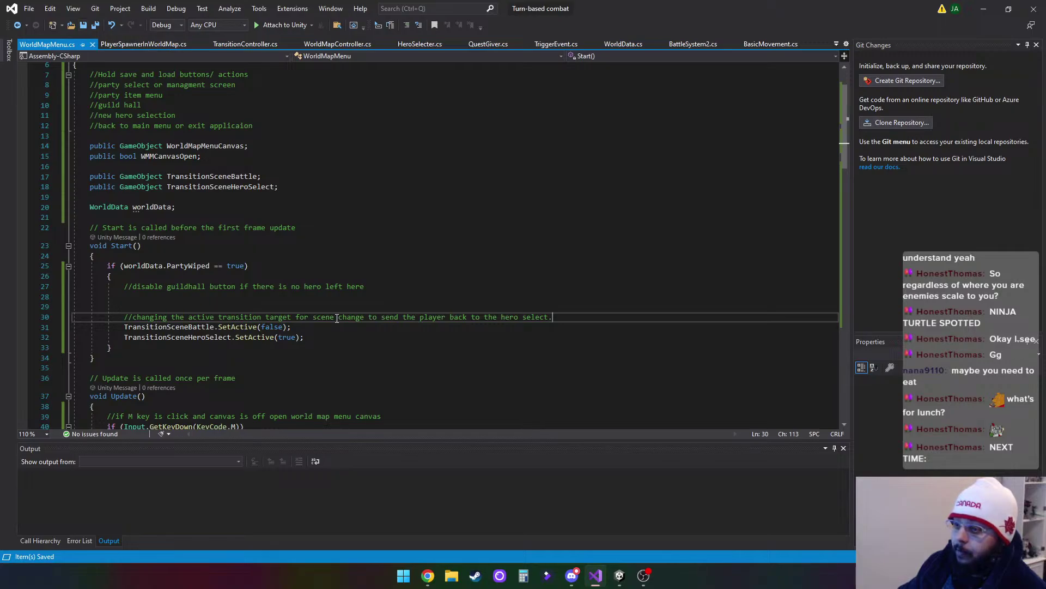
Switch to WorldData.cs and look through the class up to its party and guild field declarations near the start
left_click(622, 44)
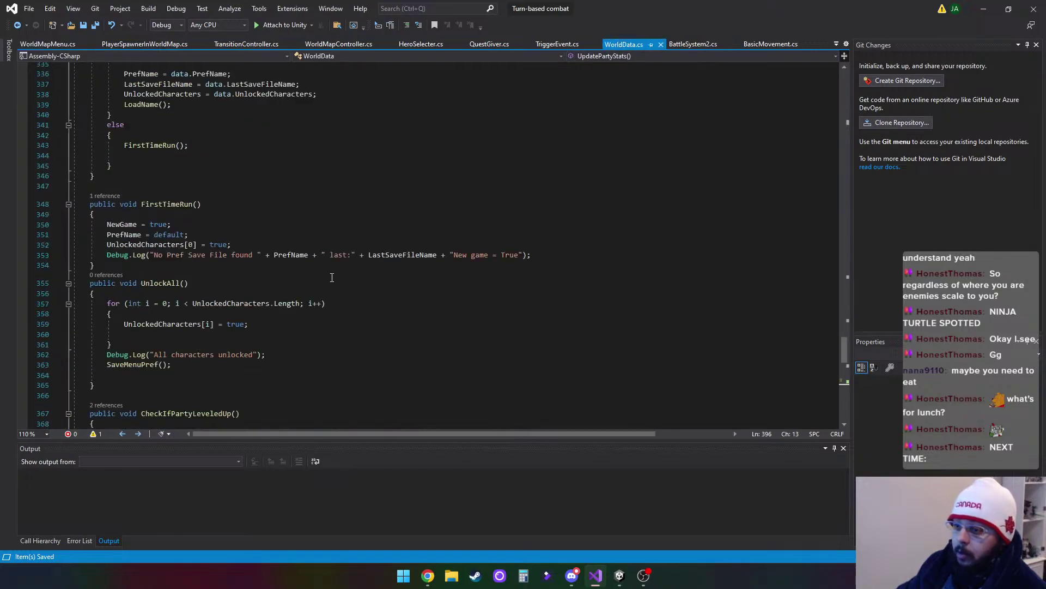
scroll(332, 278, "up", 20)
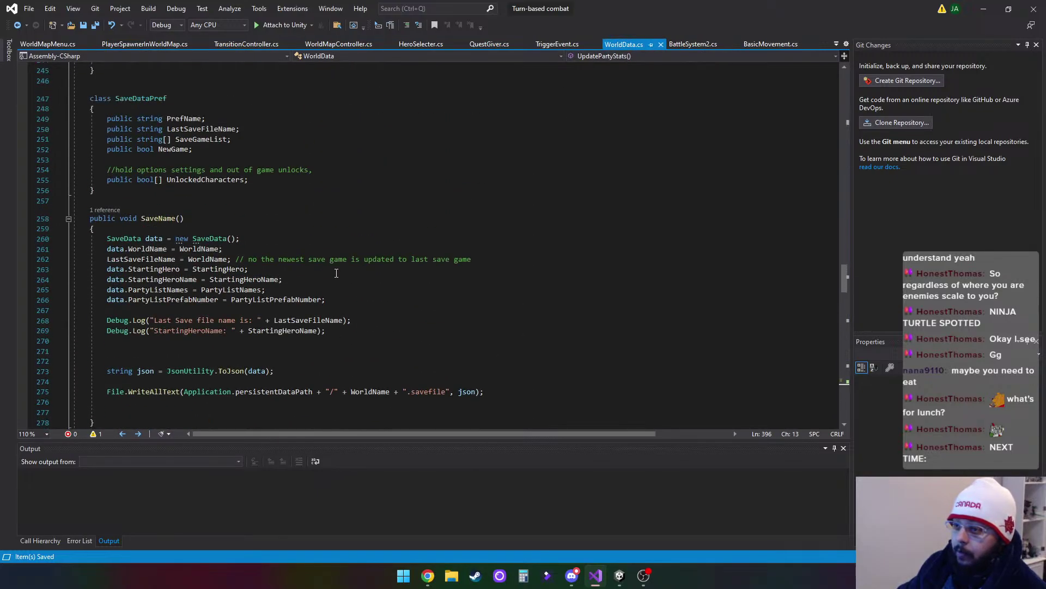
scroll(336, 273, "up", 20)
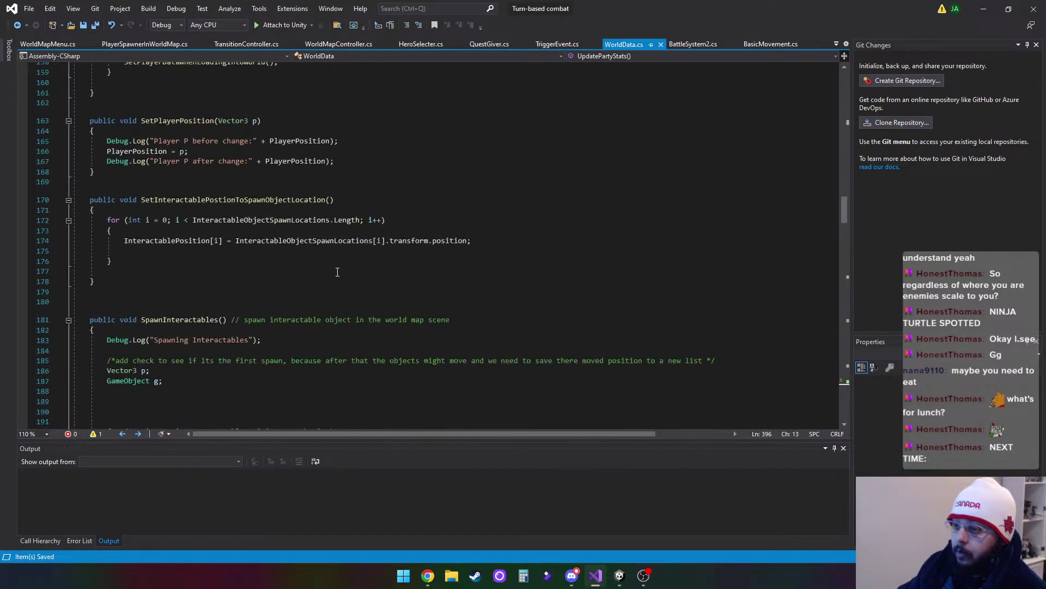
scroll(338, 272, "up", 20)
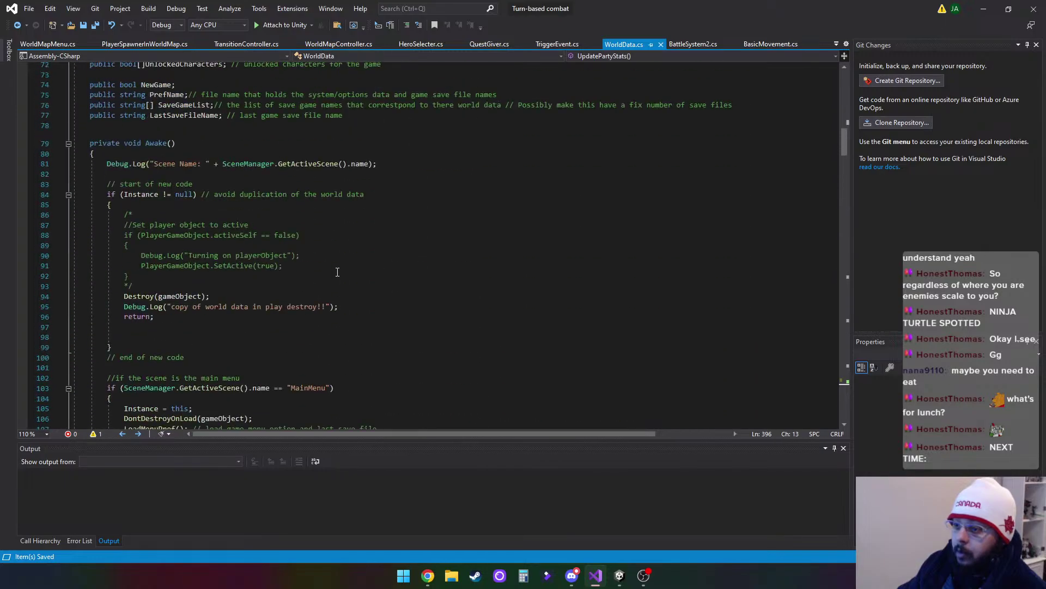
scroll(337, 272, "up", 7)
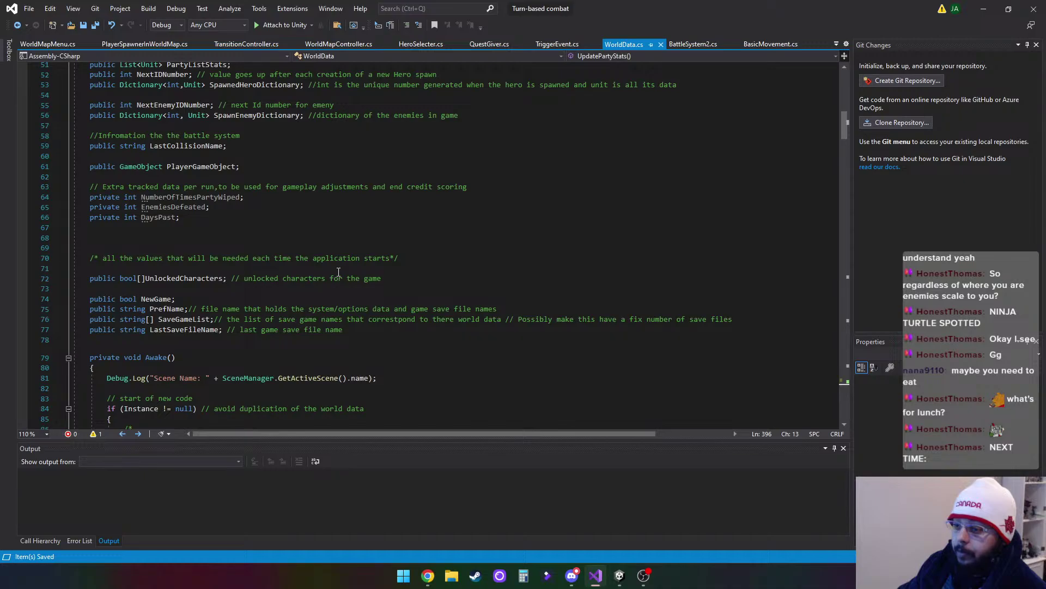
scroll(200, 217, "up", 1)
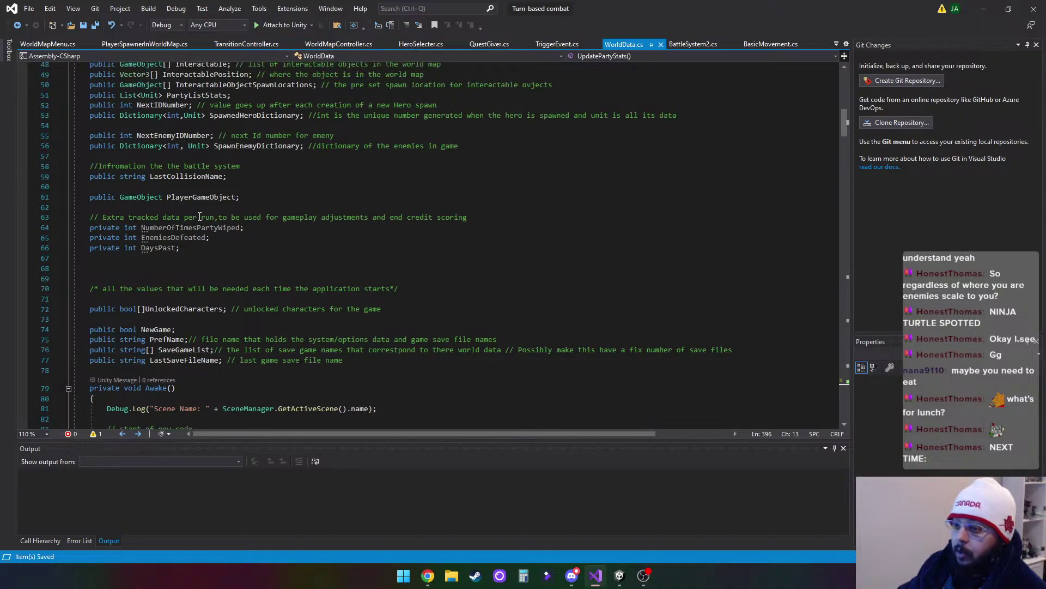
scroll(200, 217, "up", 1)
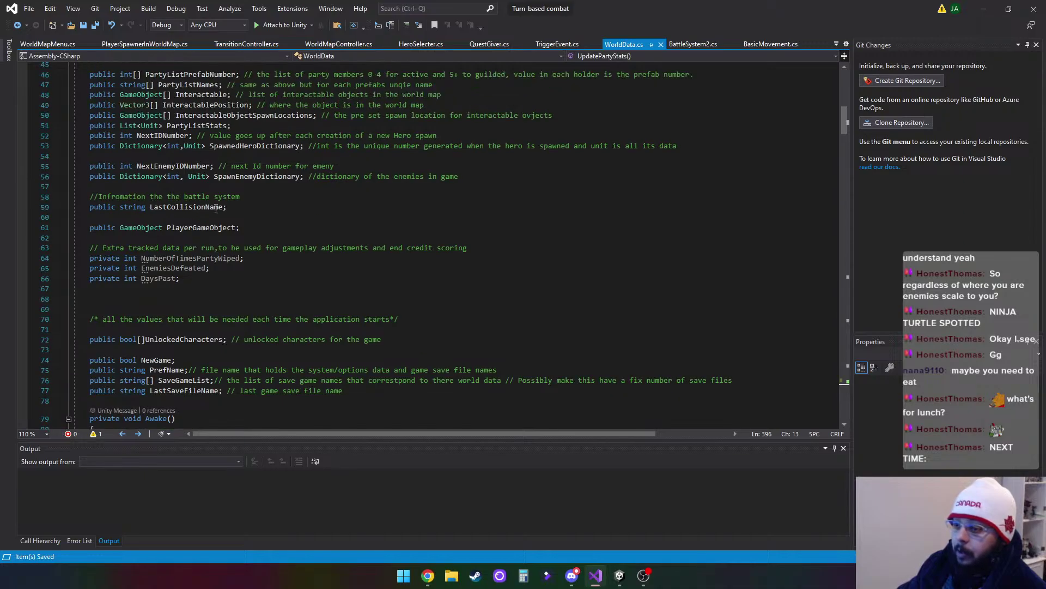
scroll(216, 209, "up", 4)
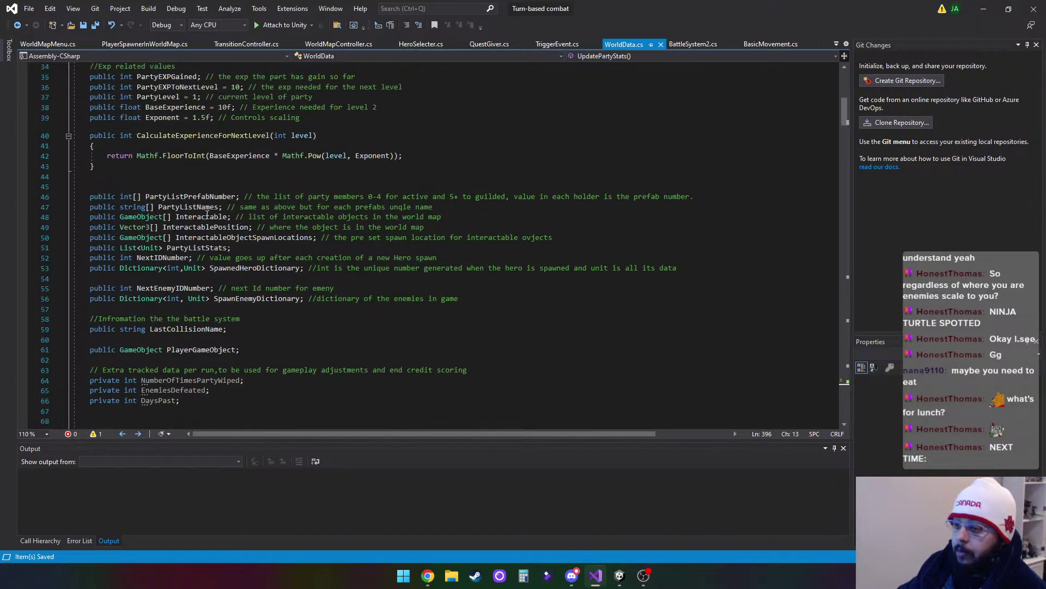
scroll(207, 216, "up", 4)
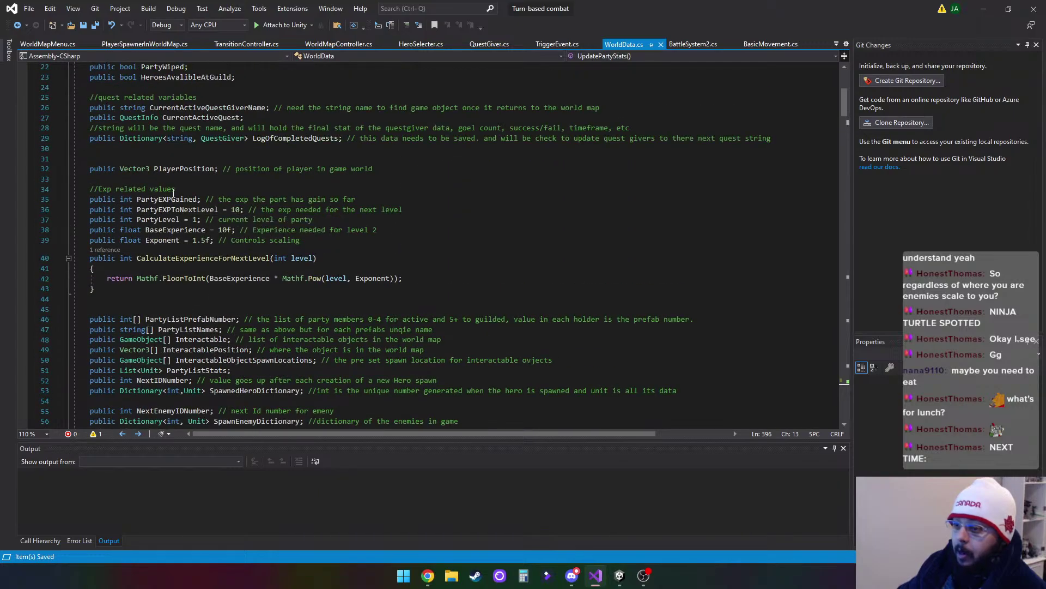
scroll(206, 195, "up", 3)
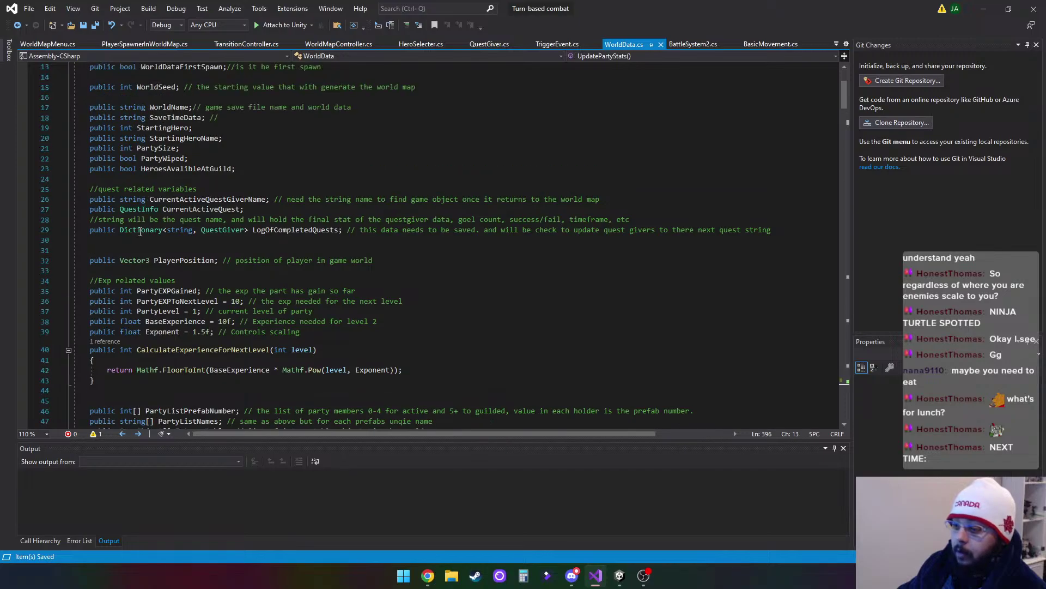
scroll(246, 220, "up", 3)
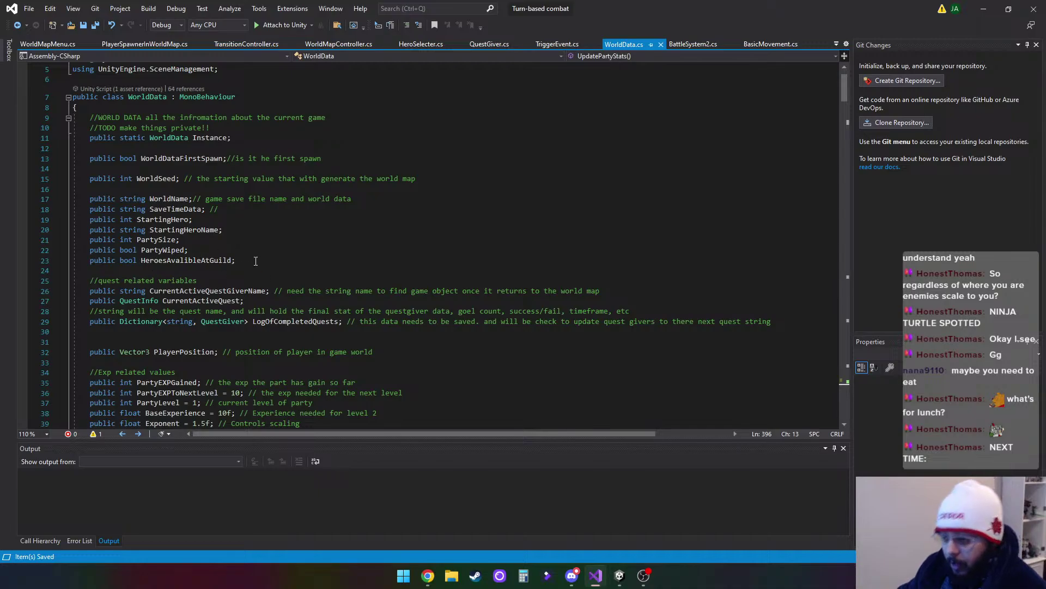
Below HeroesAvalibleAtGuild in WorldData, declare the field public int NumberOfHeroesInTheGuildHall;
left_click(256, 261)
key("Return")
type("p")
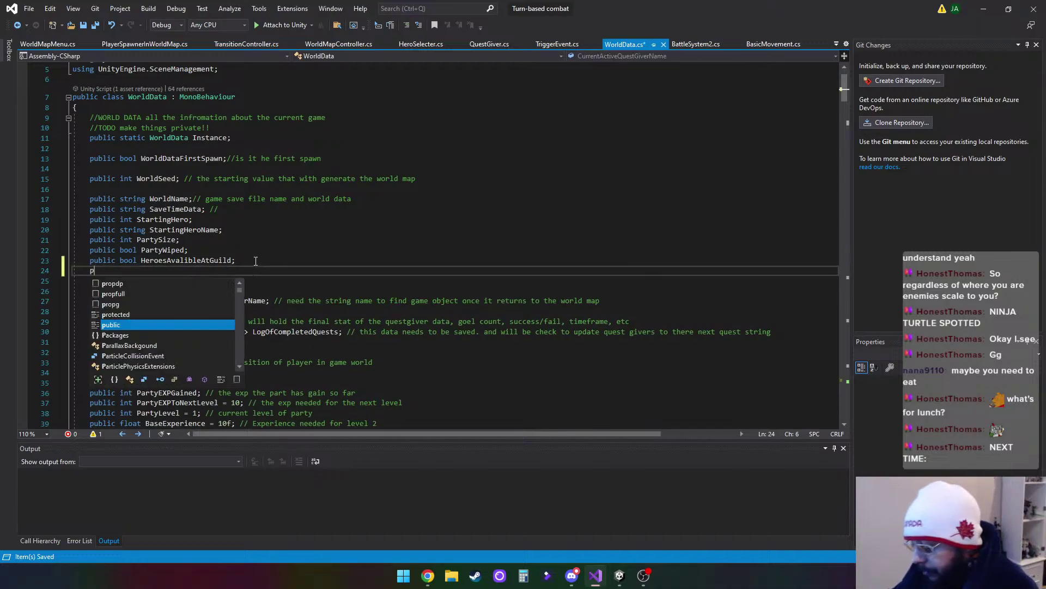
type("ublic int")
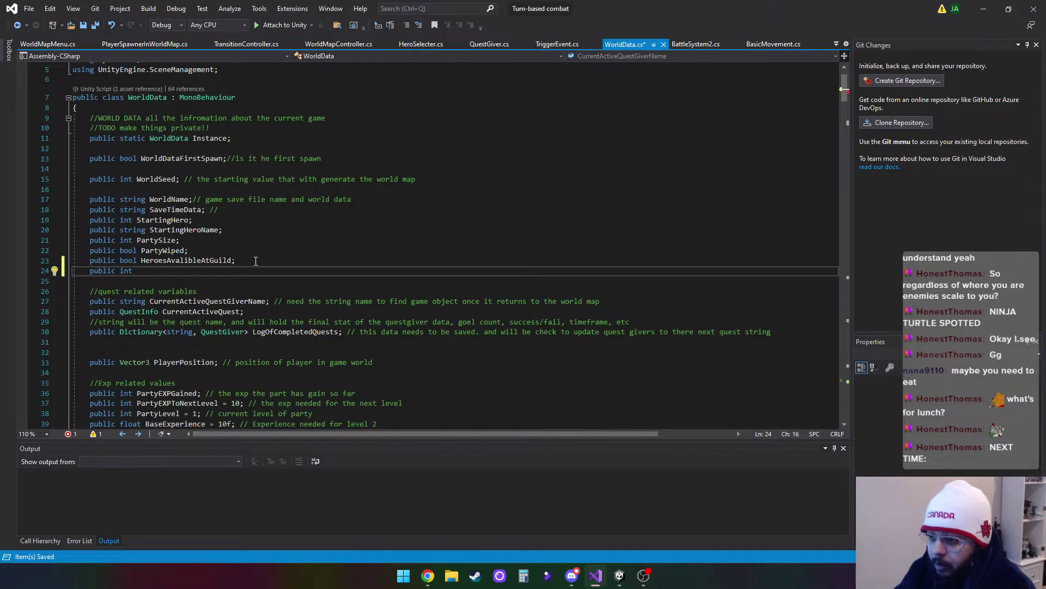
type(" Numner")
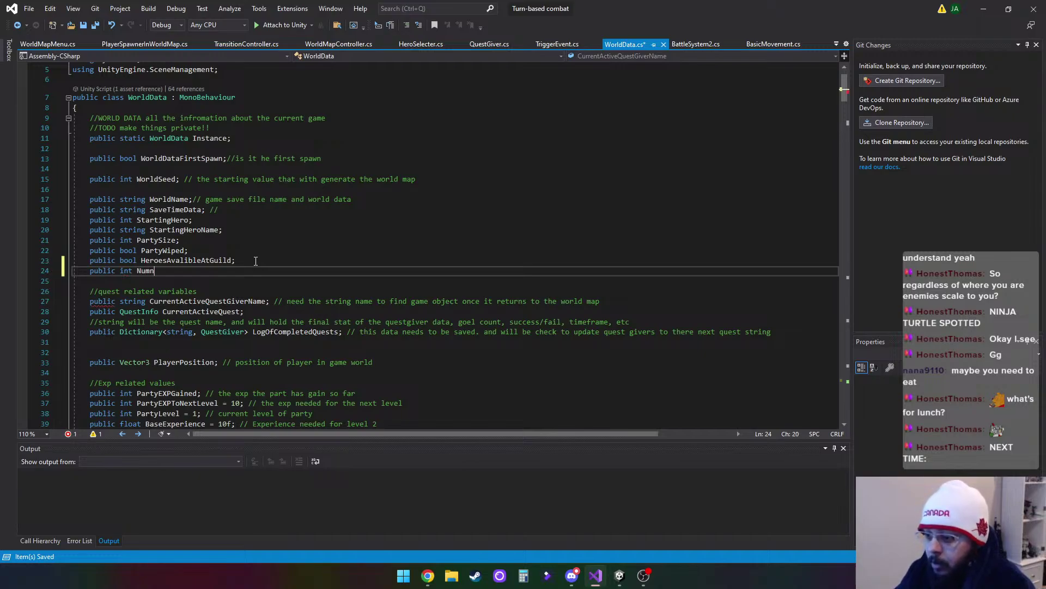
key("BackSpace")
key("BackSpace")
key("BackSpace")
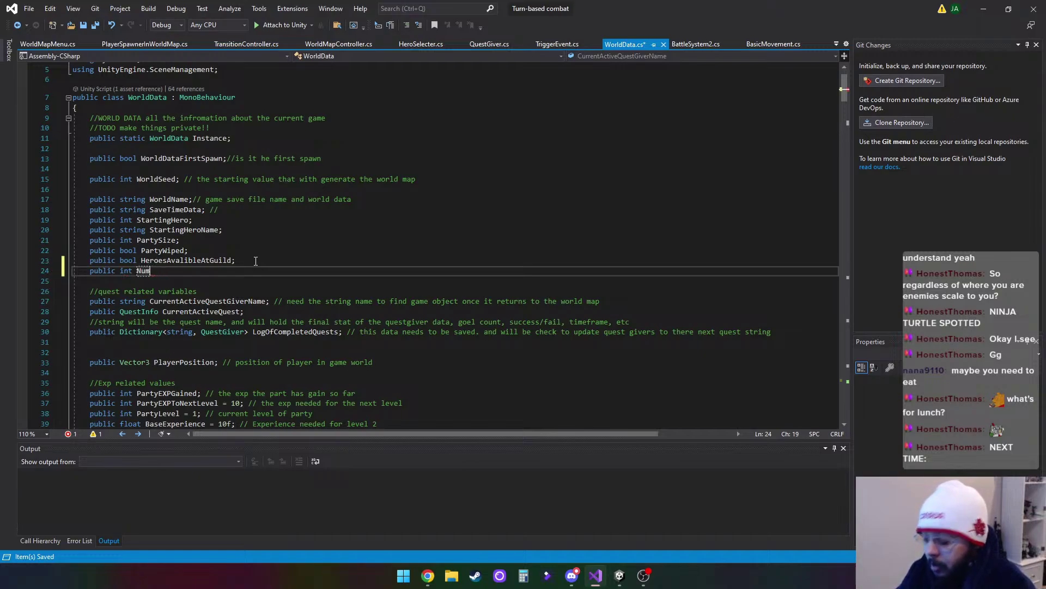
type("berO")
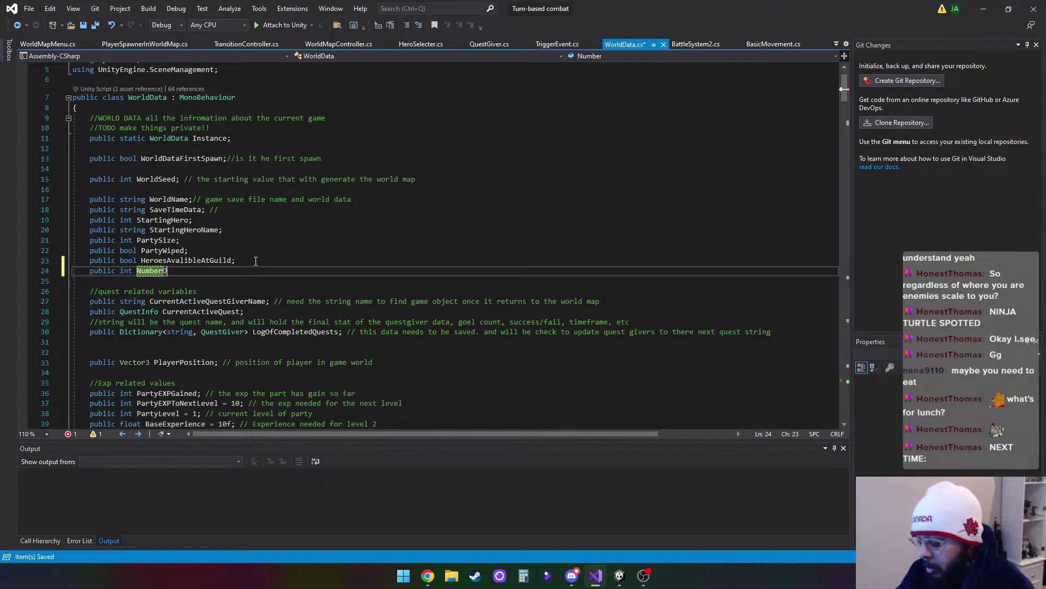
type("fHeros")
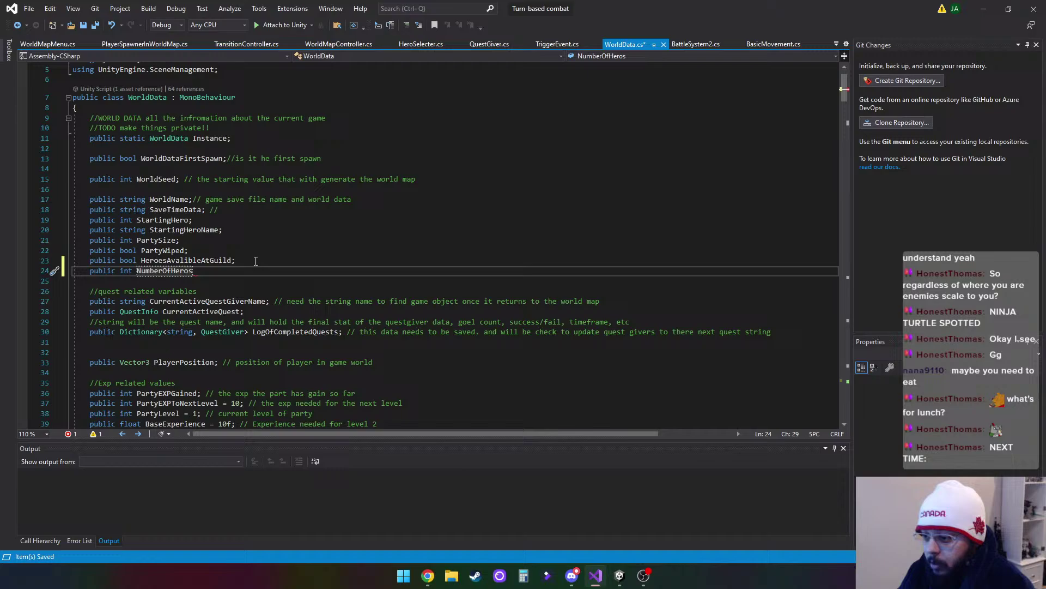
key("BackSpace")
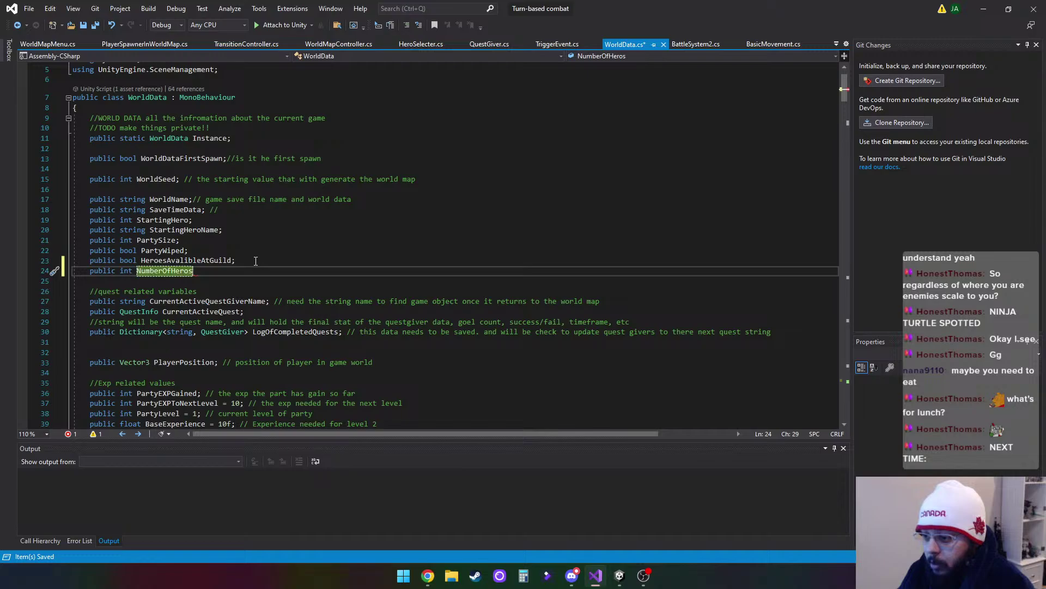
type("esIn")
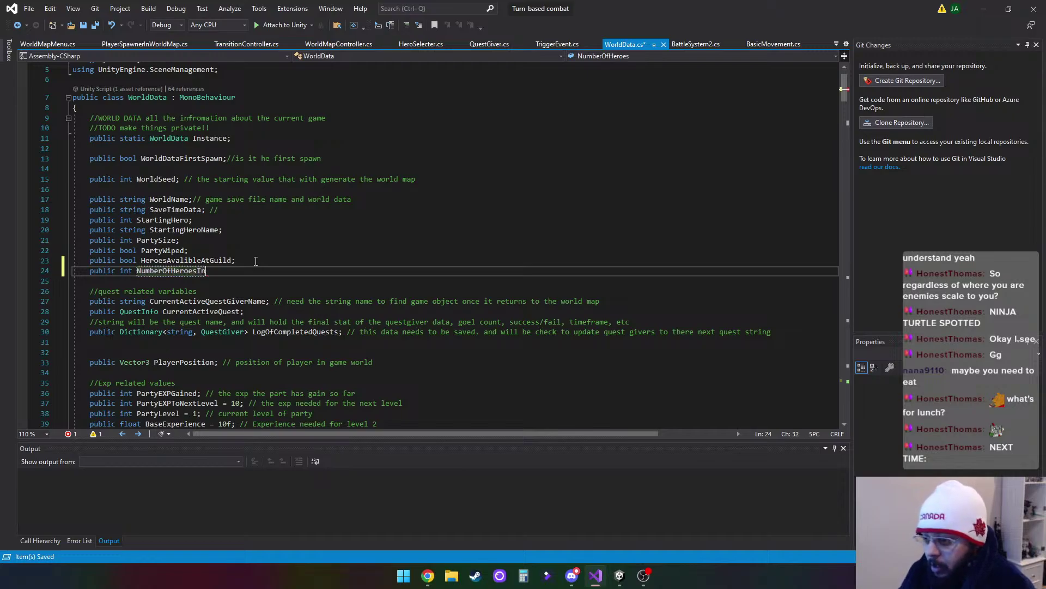
type("The")
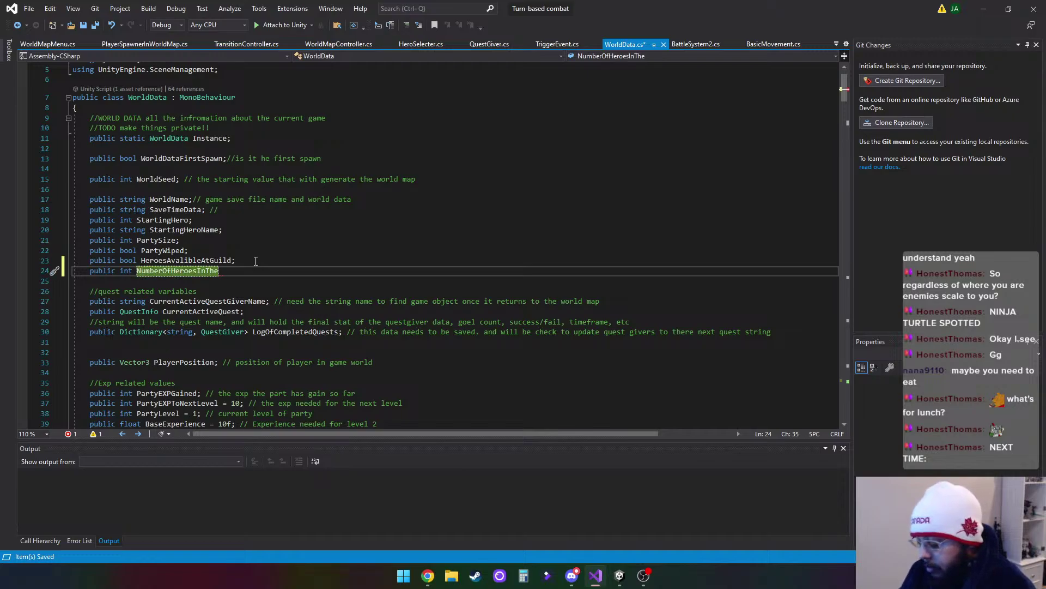
type("Guild")
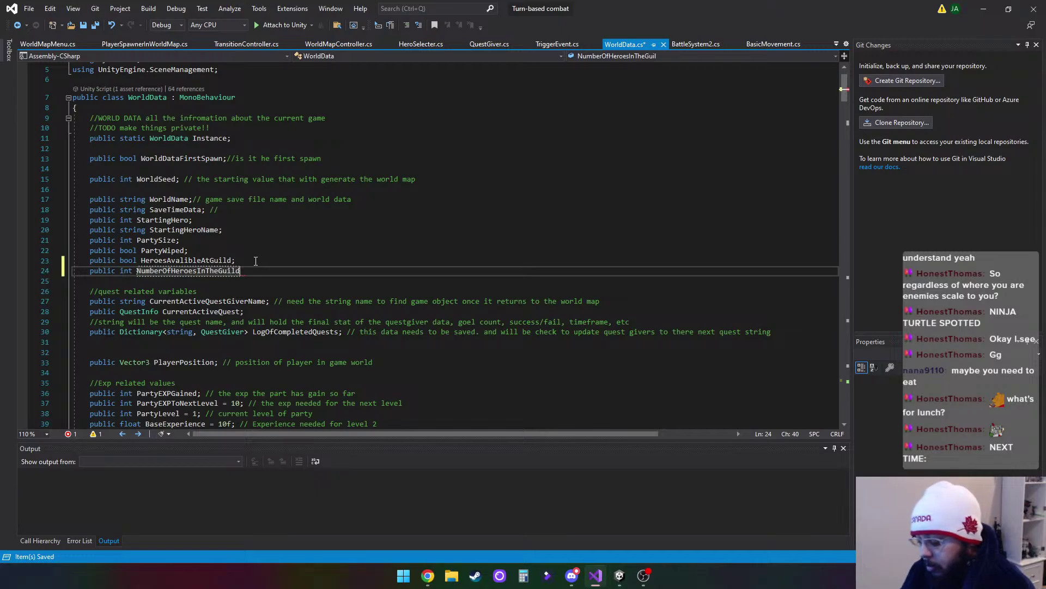
type("Hall;")
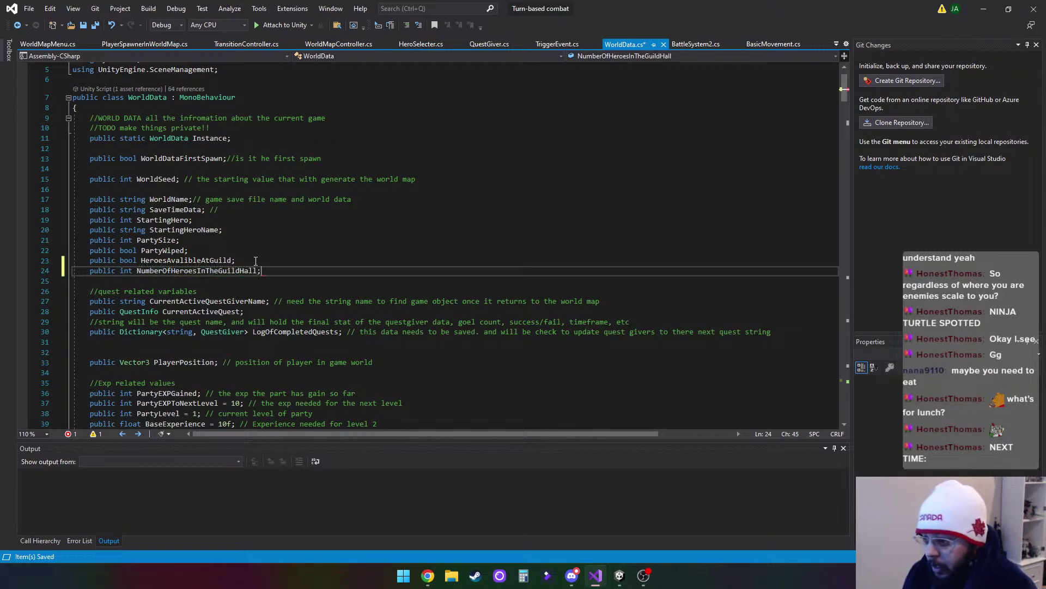
left_click(304, 282)
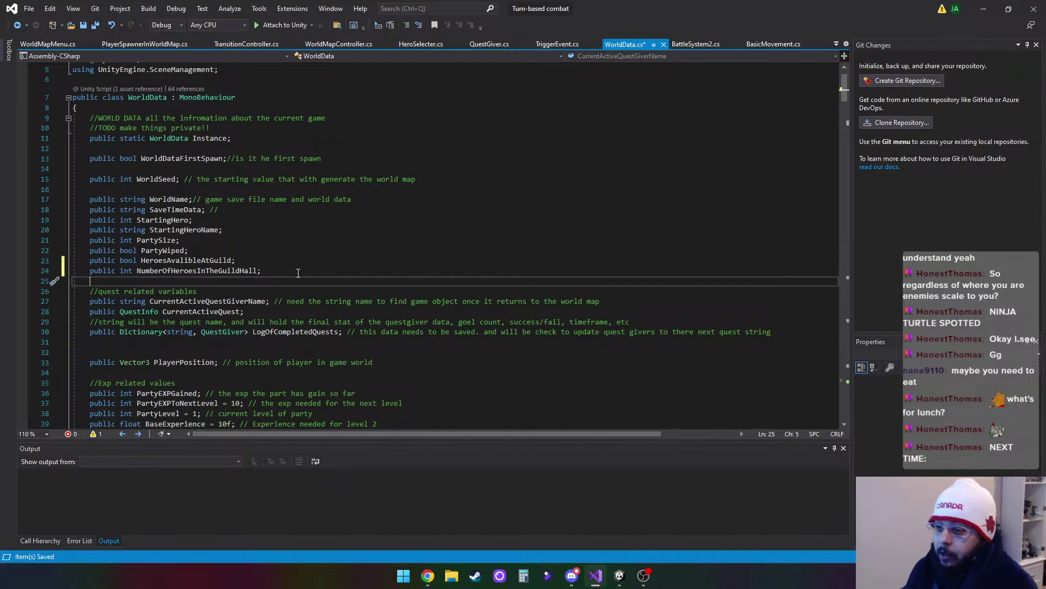
Examine WorldData's field declarations, Awake and spawn code, and the SaveName and LoadName methods for how party data is handled
scroll(298, 272, "down", 17)
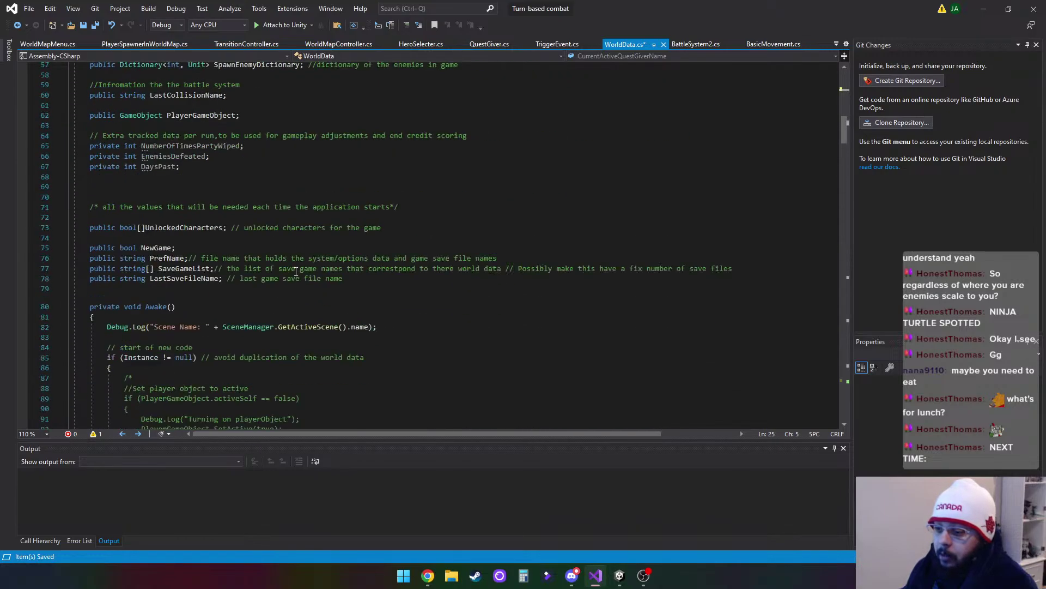
scroll(296, 271, "down", 5)
scroll(293, 269, "down", 5)
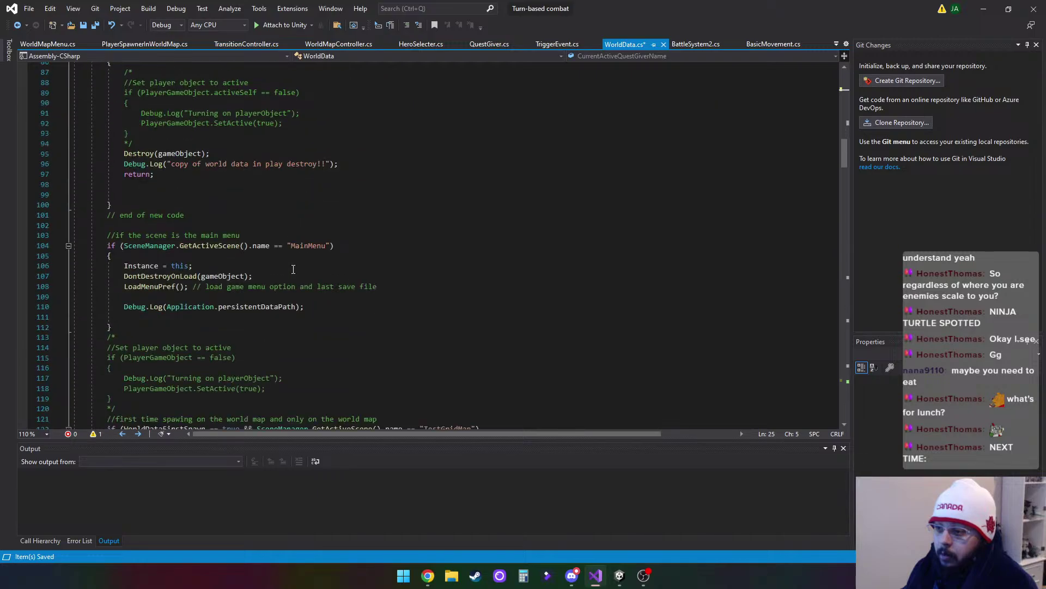
scroll(293, 268, "up", 3)
scroll(293, 267, "up", 6)
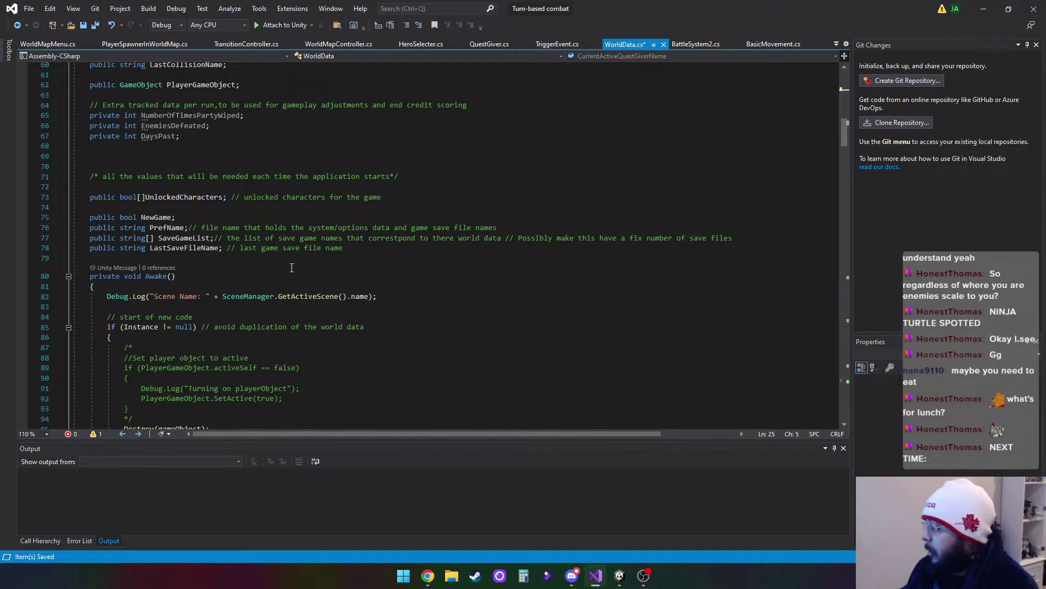
scroll(292, 268, "up", 2)
scroll(292, 268, "up", 5)
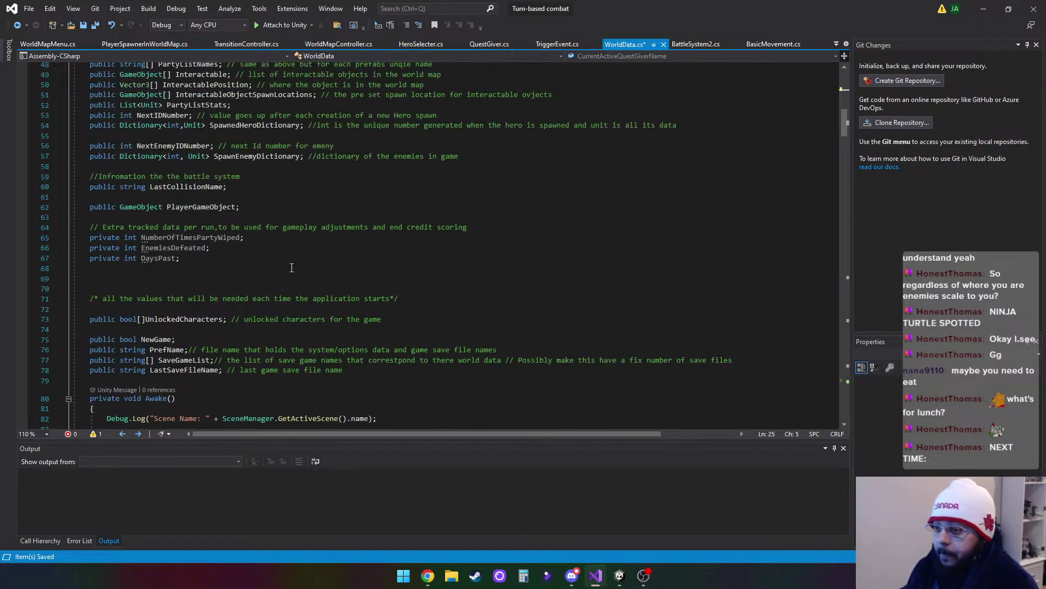
scroll(291, 267, "up", 9)
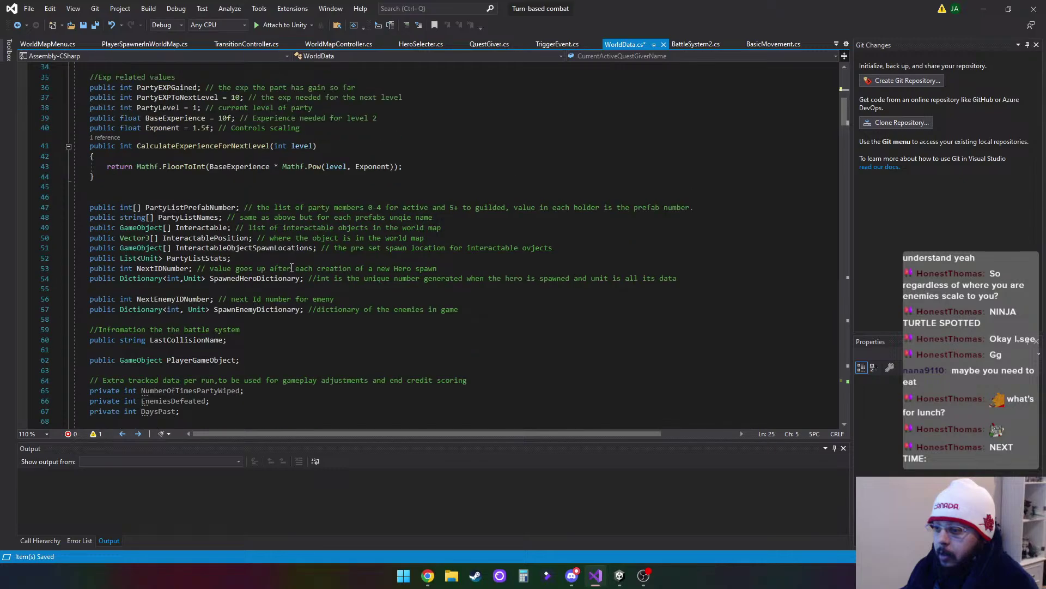
scroll(292, 268, "up", 2)
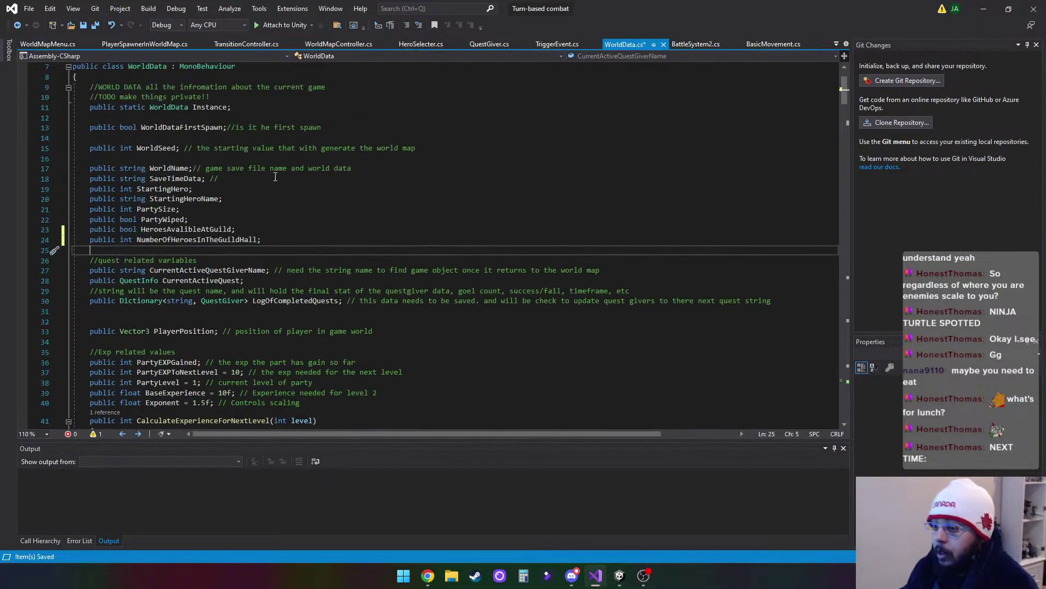
scroll(268, 267, "down", 20)
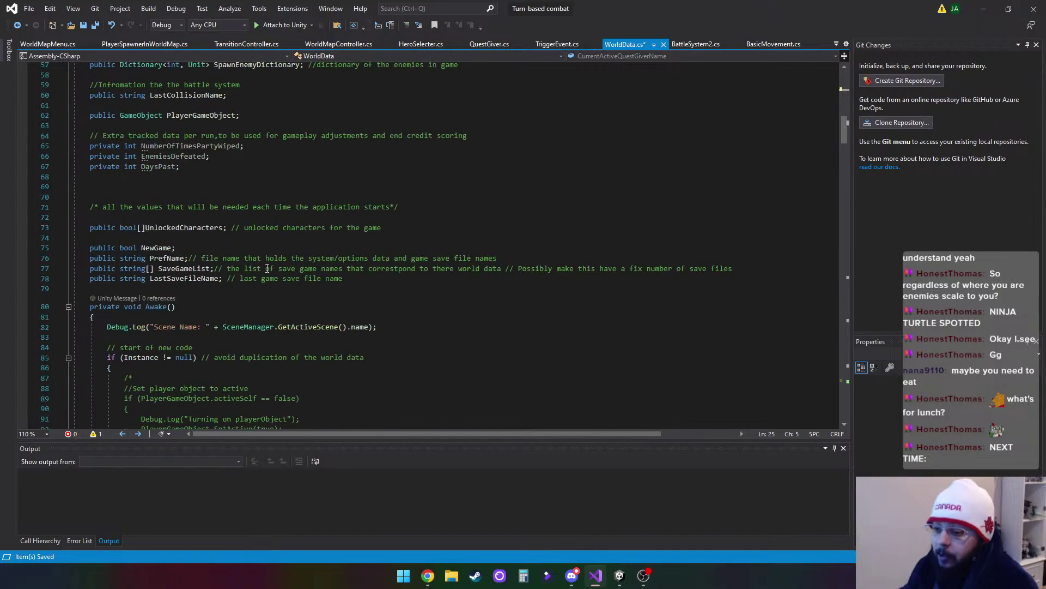
scroll(268, 267, "down", 20)
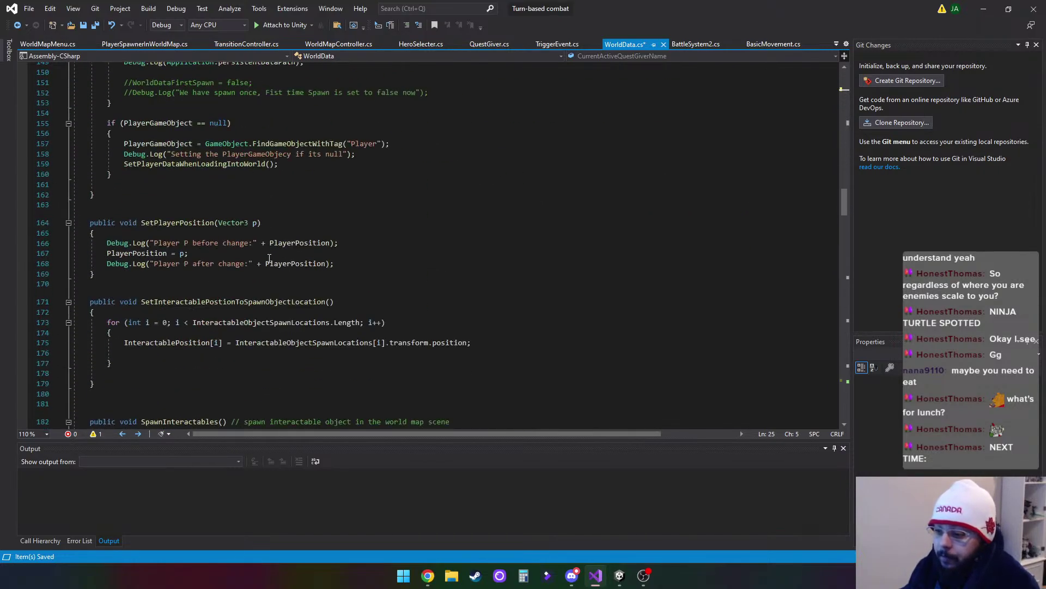
scroll(269, 258, "down", 11)
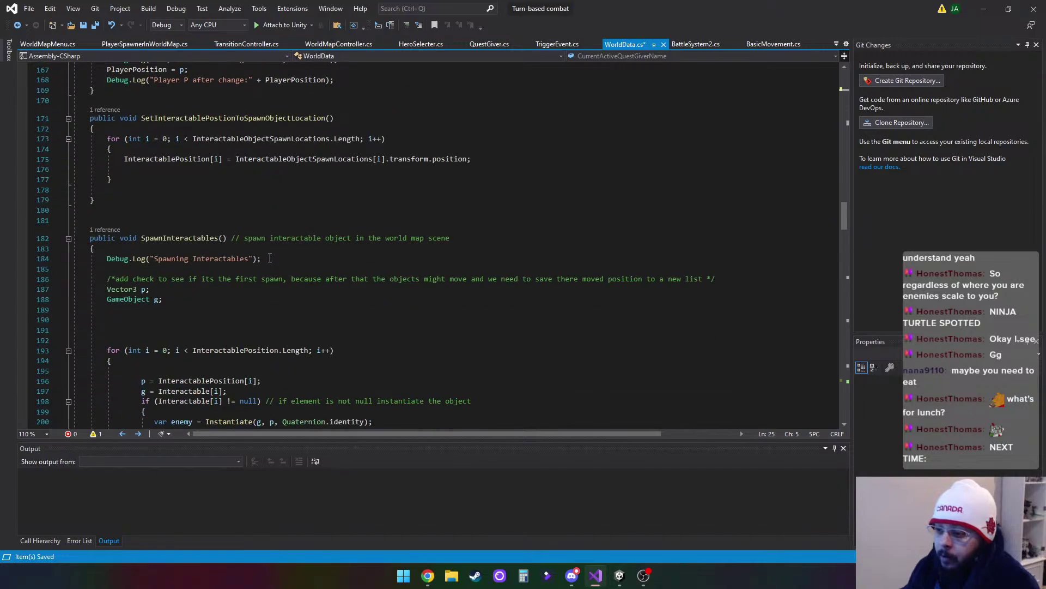
scroll(270, 256, "down", 20)
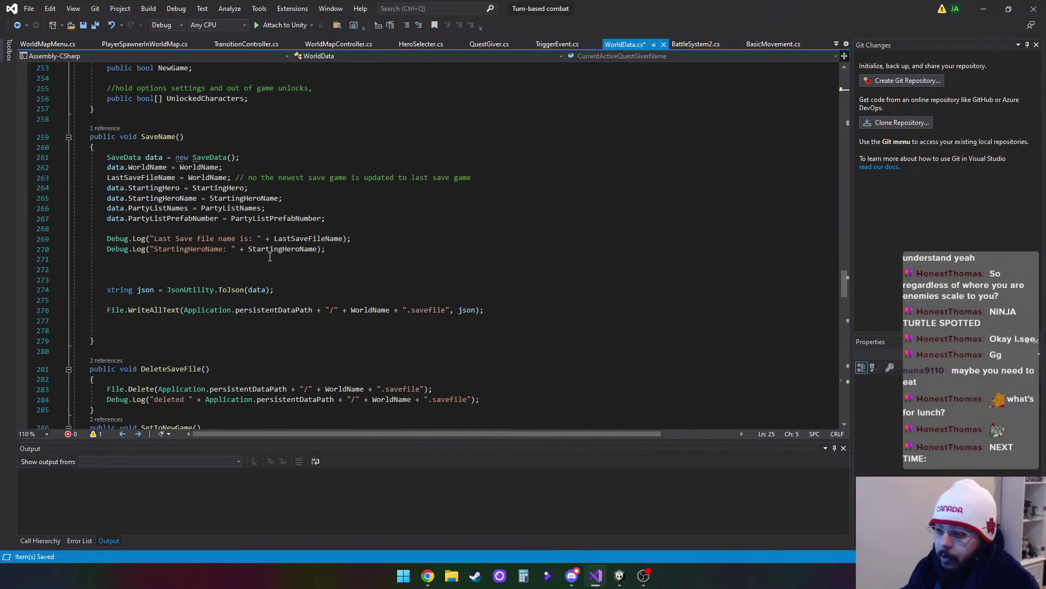
scroll(269, 255, "down", 7)
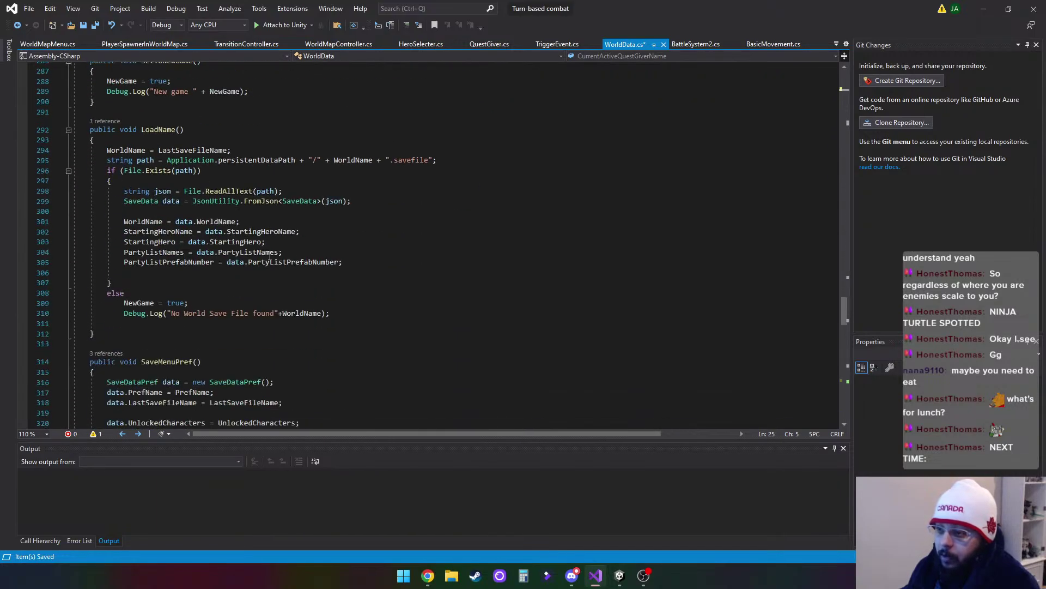
scroll(271, 254, "up", 4)
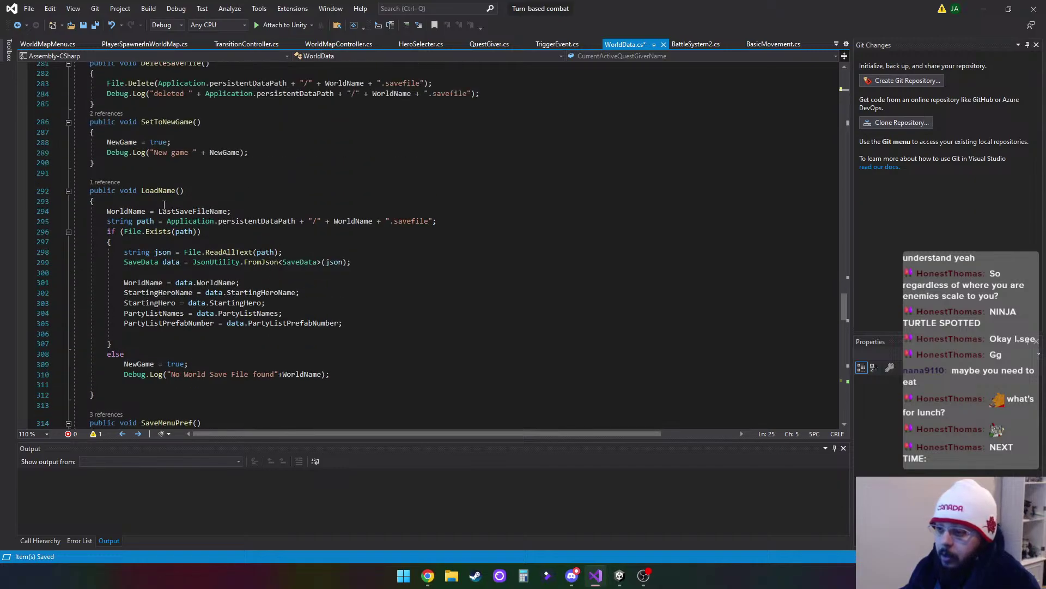
Review WorldData's LoadName, SaveMenuPref, LoadMenuPref and SaveName methods for how save data is written and read
left_click(68, 191)
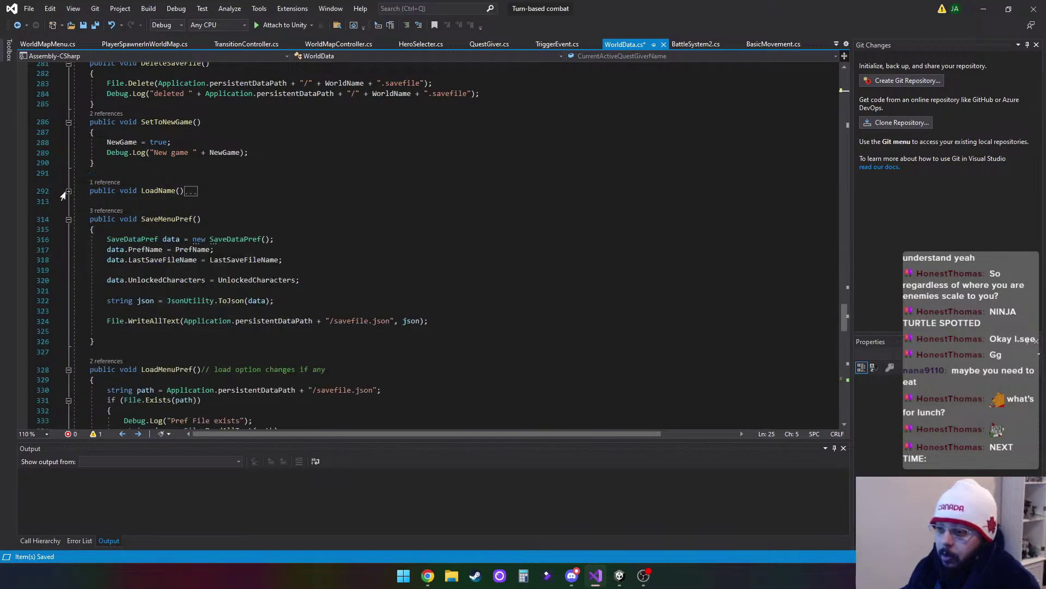
left_click(68, 191)
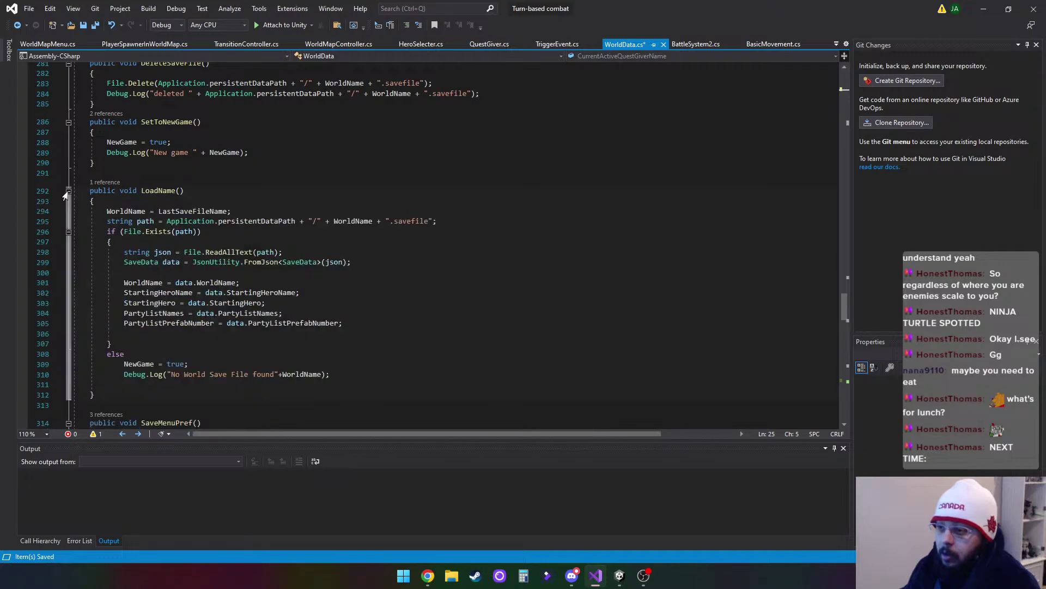
scroll(297, 218, "down", 12)
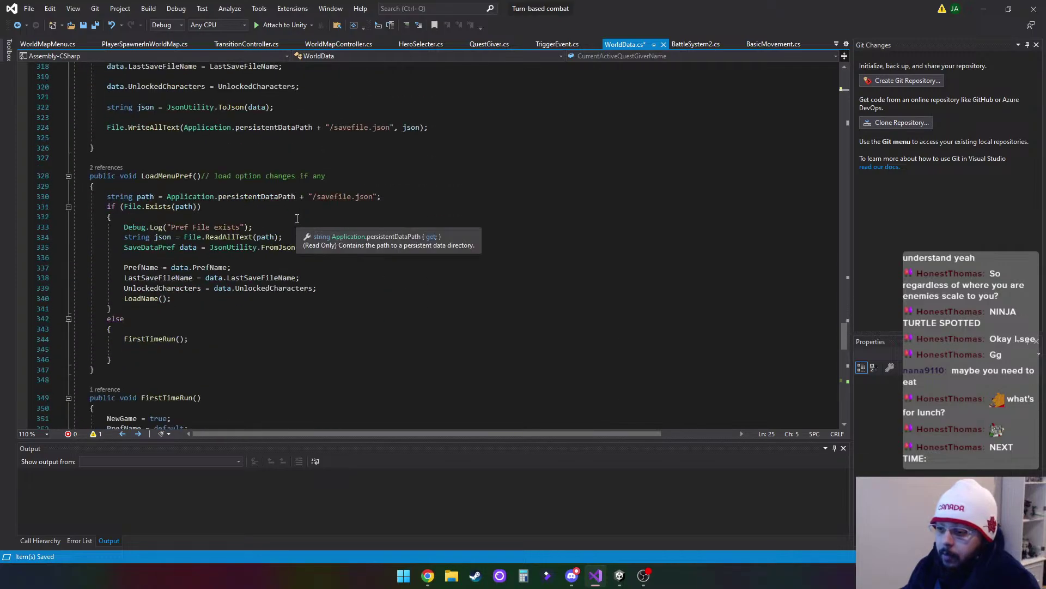
scroll(297, 218, "down", 4)
scroll(297, 218, "up", 20)
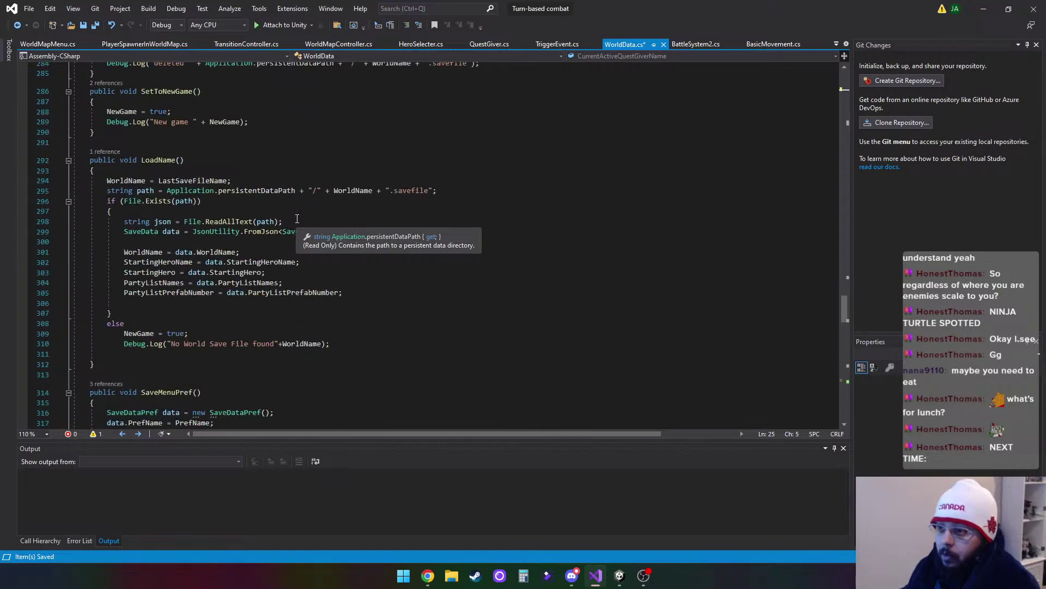
scroll(178, 207, "up", 6)
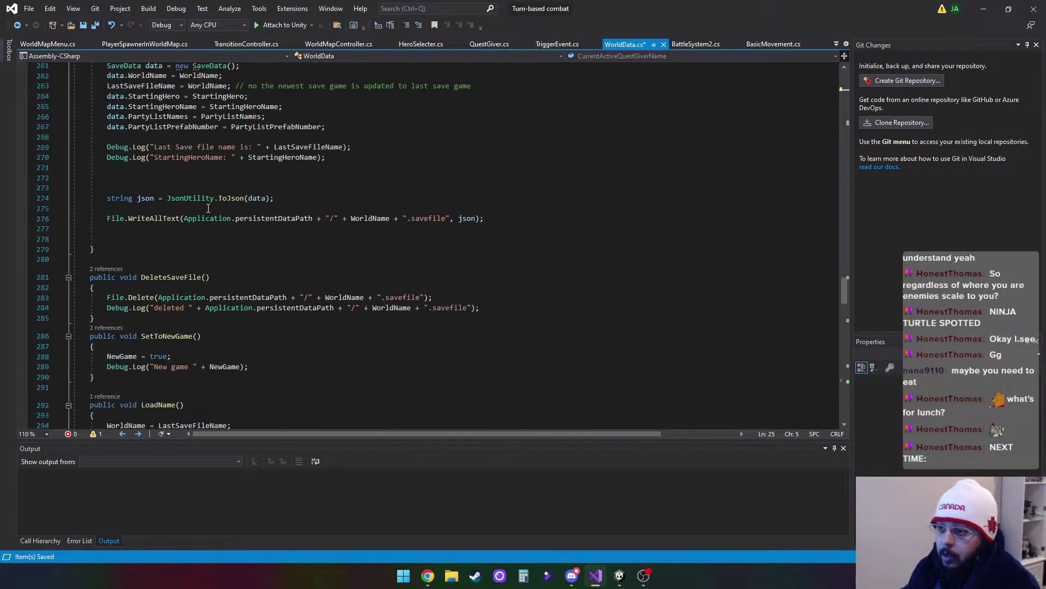
scroll(209, 209, "down", 3)
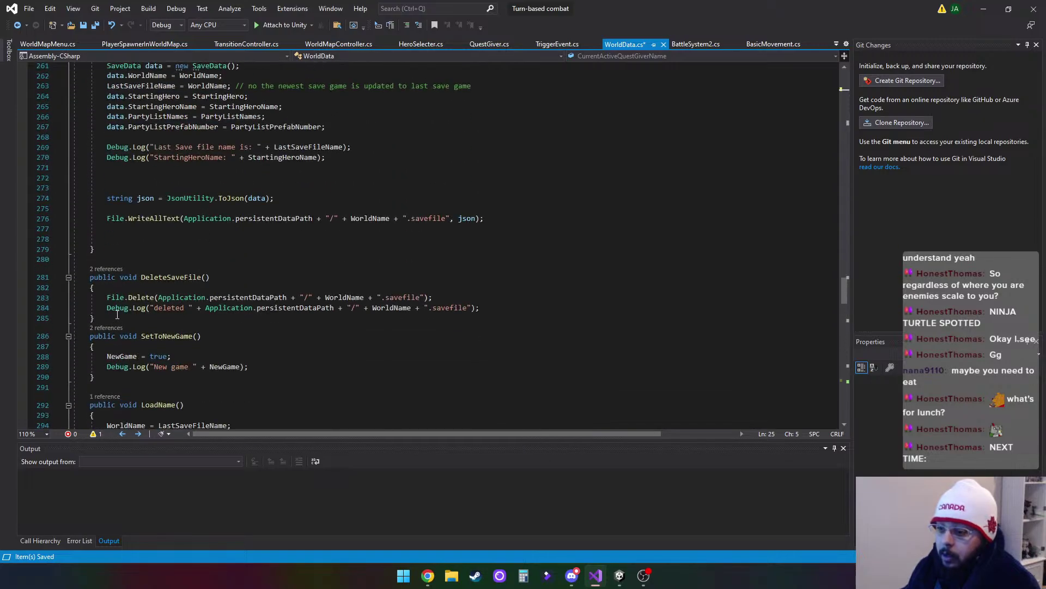
Move the whole DeleteSaveFile method from below SaveName to the gap between the SaveDataPref class and SaveName
left_click(90, 278)
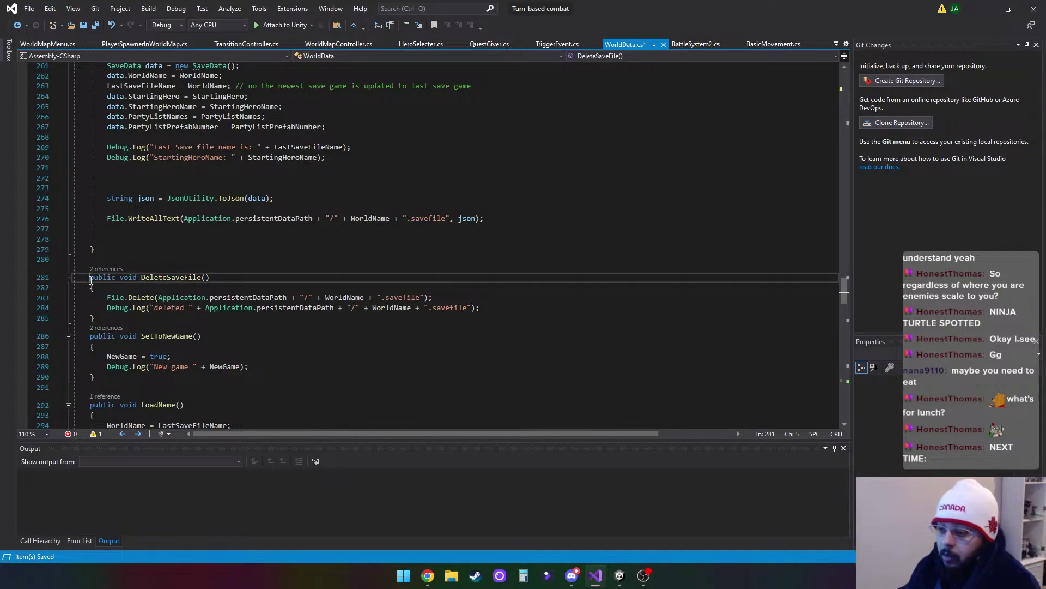
left_click_drag(91, 278, 118, 319)
key("ctrl+c")
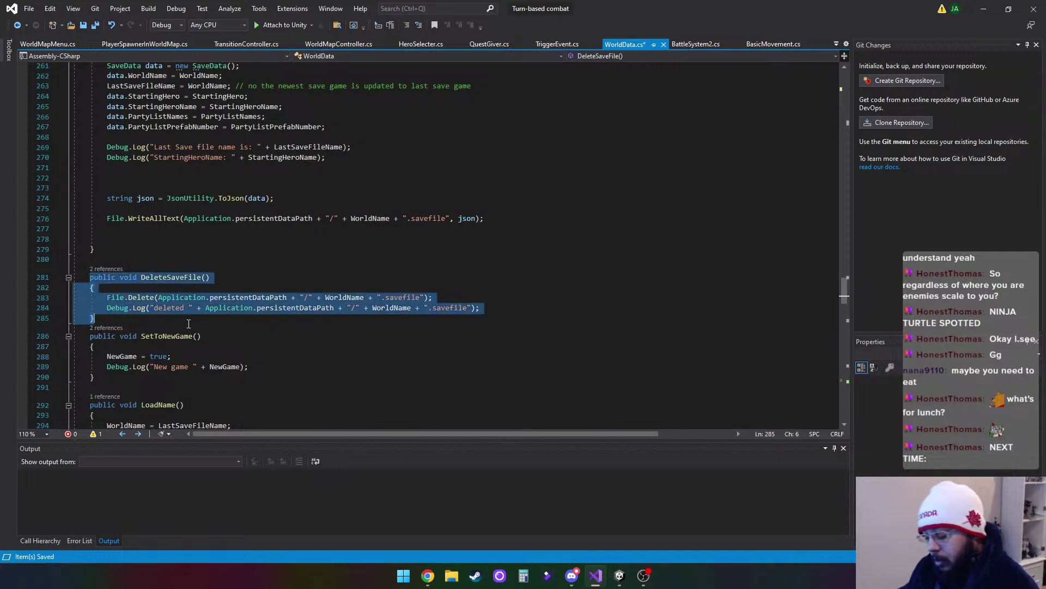
key("Delete")
scroll(194, 321, "up", 4)
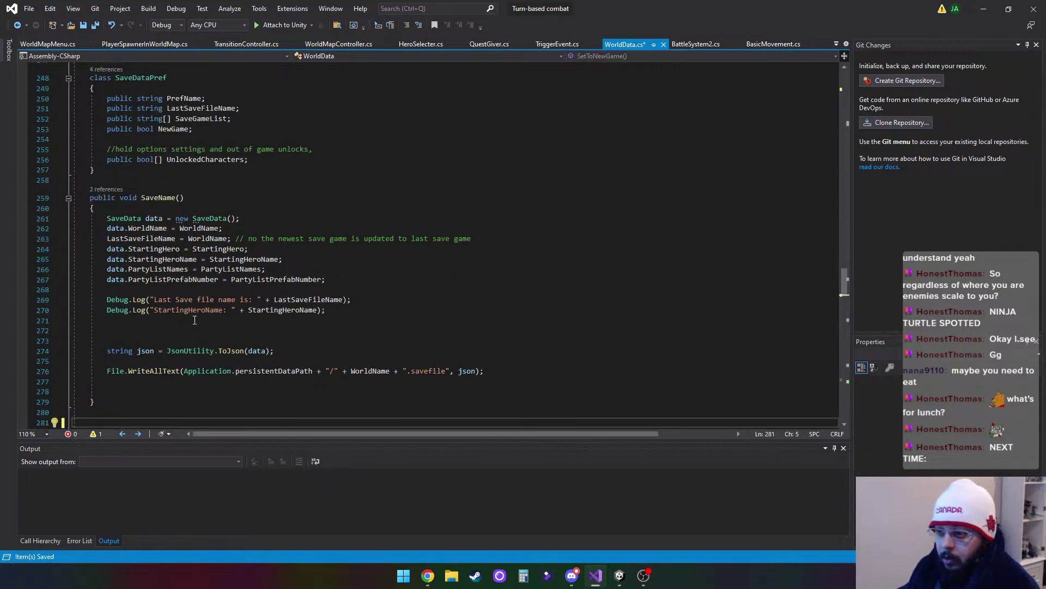
left_click(123, 180)
key("Return")
key("Return")
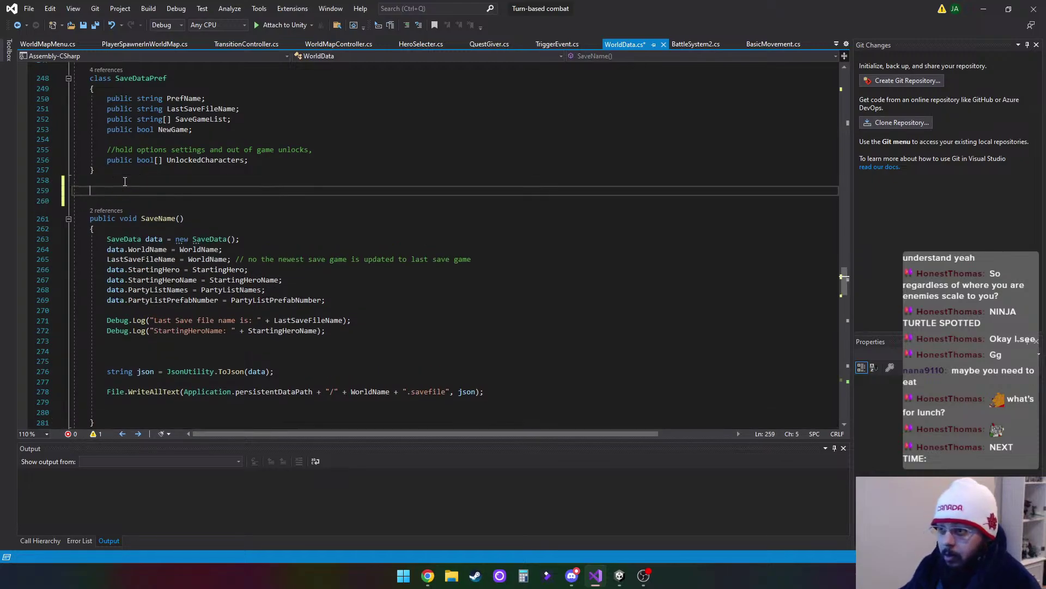
scroll(275, 237, "up", 5)
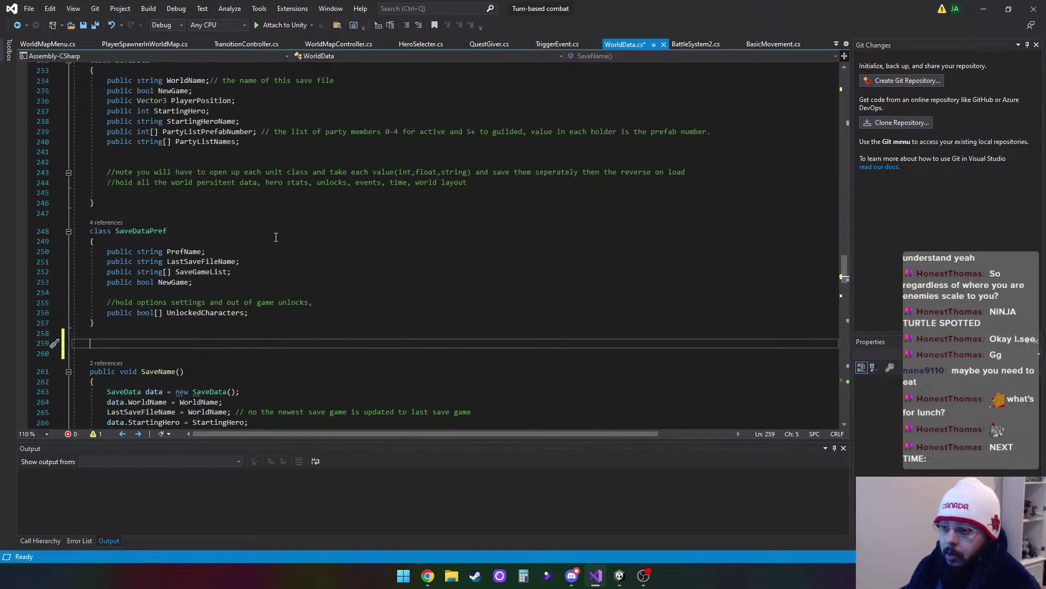
scroll(275, 237, "up", 5)
scroll(276, 237, "down", 4)
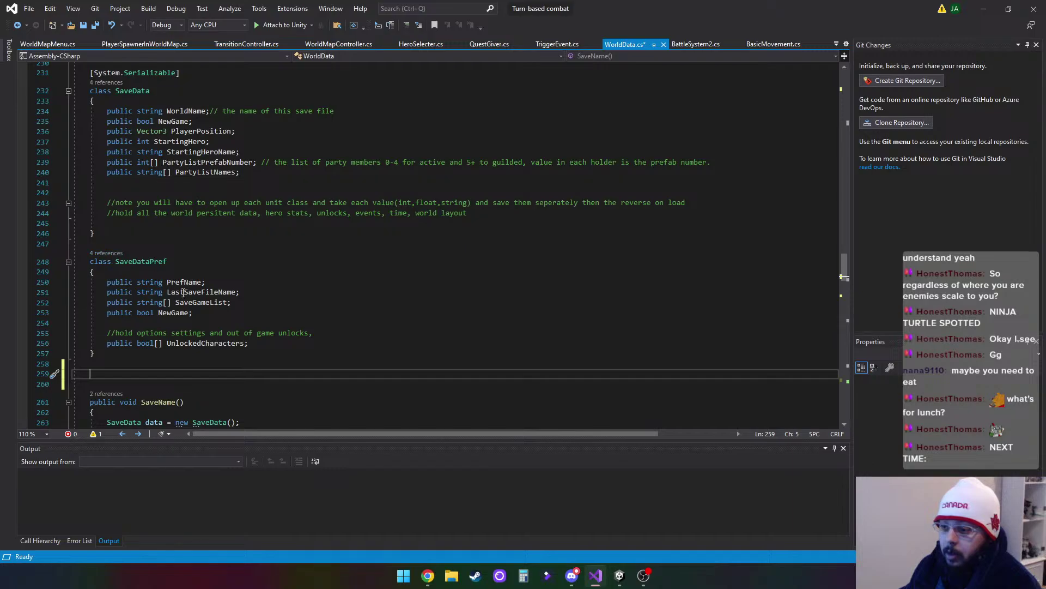
scroll(143, 171, "down", 7)
key("ctrl+v")
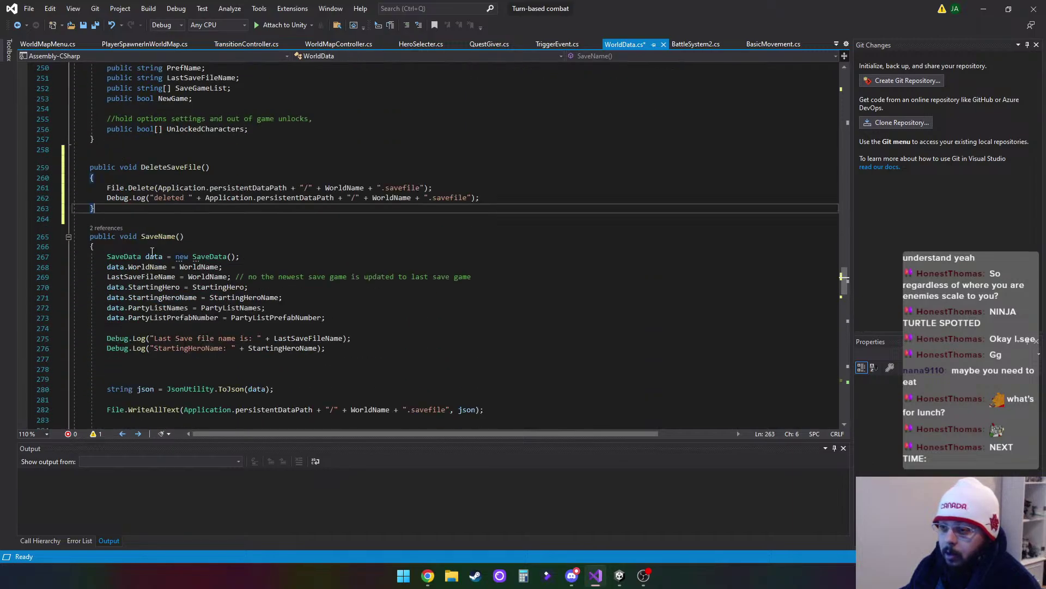
At the start of the SaveDataPref class body, add the comment "//will hold all the general save data for the local player game" above PrefName
left_click(245, 239)
scroll(244, 243, "up", 8)
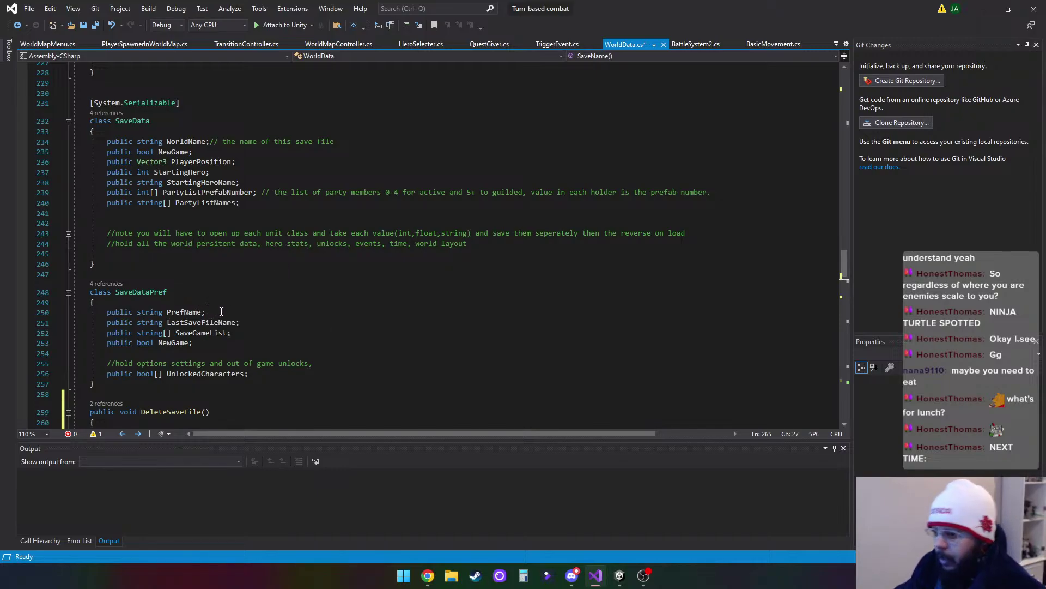
scroll(264, 309, "down", 1)
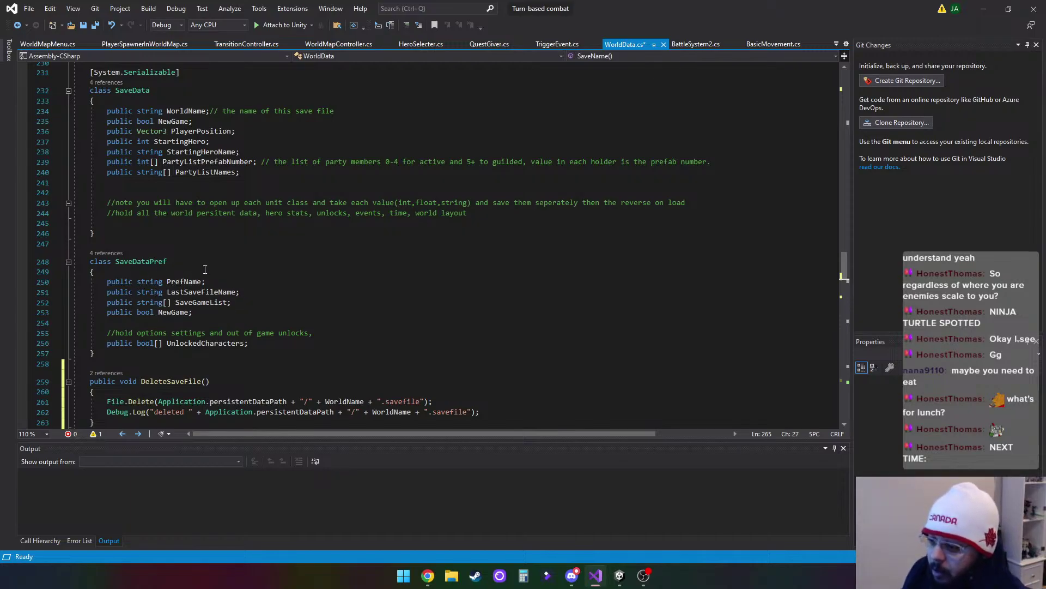
scroll(223, 275, "up", 1)
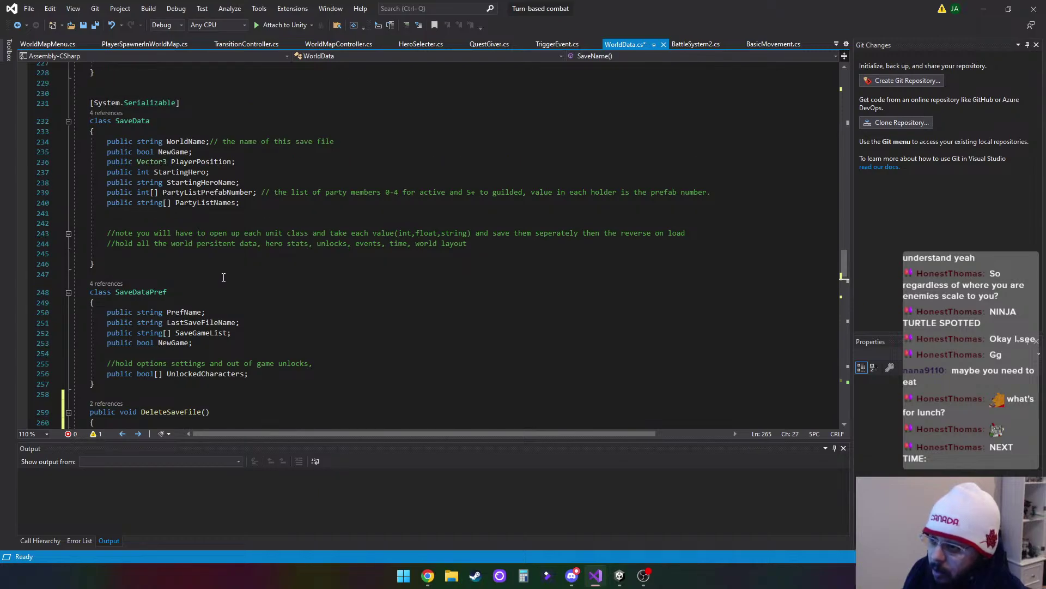
left_click(185, 296)
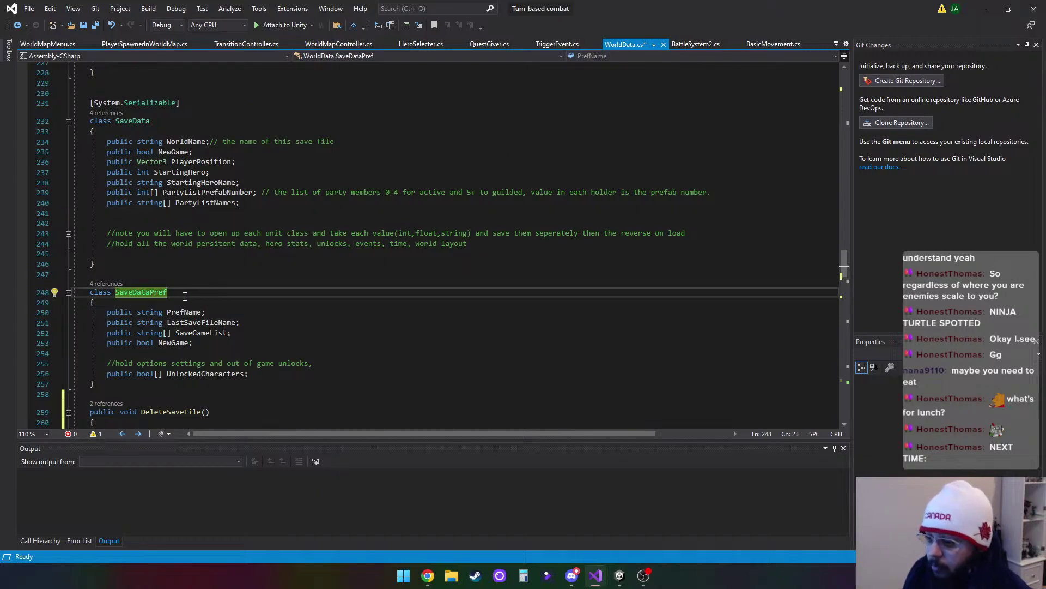
left_click(143, 306)
key("Return")
key("Return")
key("Up")
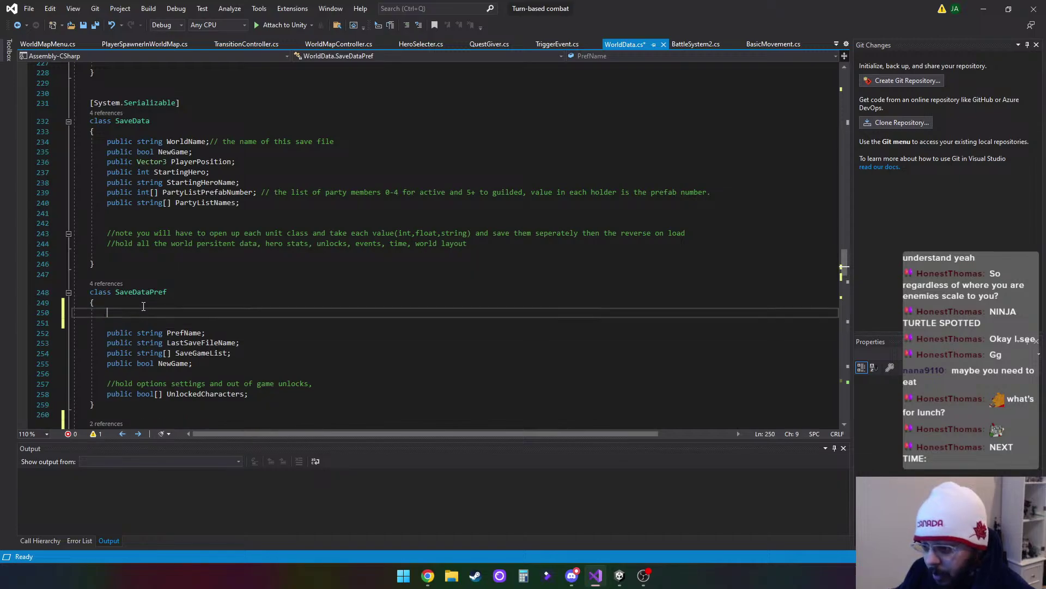
type("//")
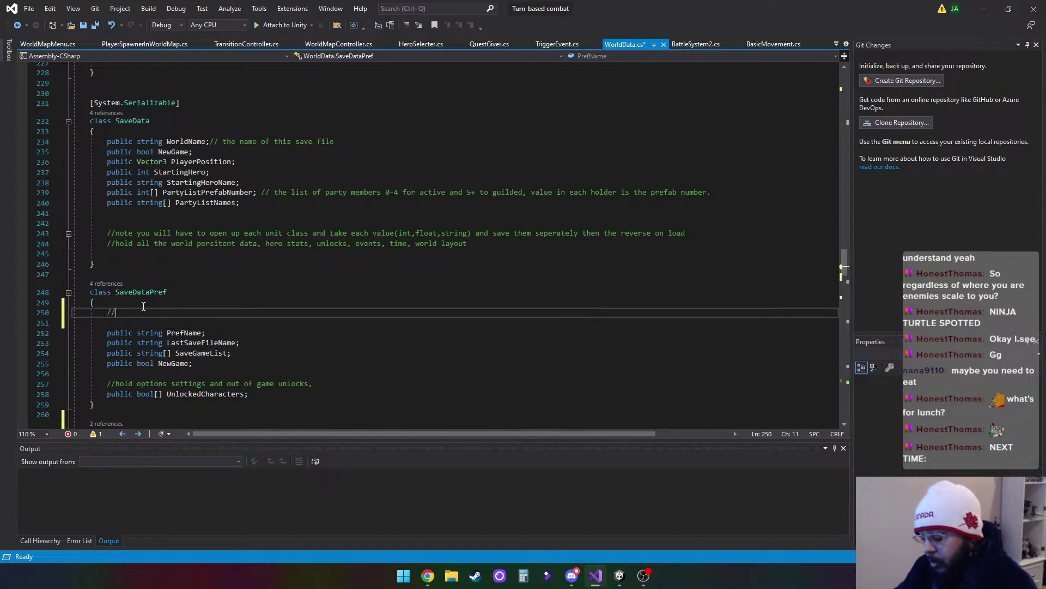
type("will ho")
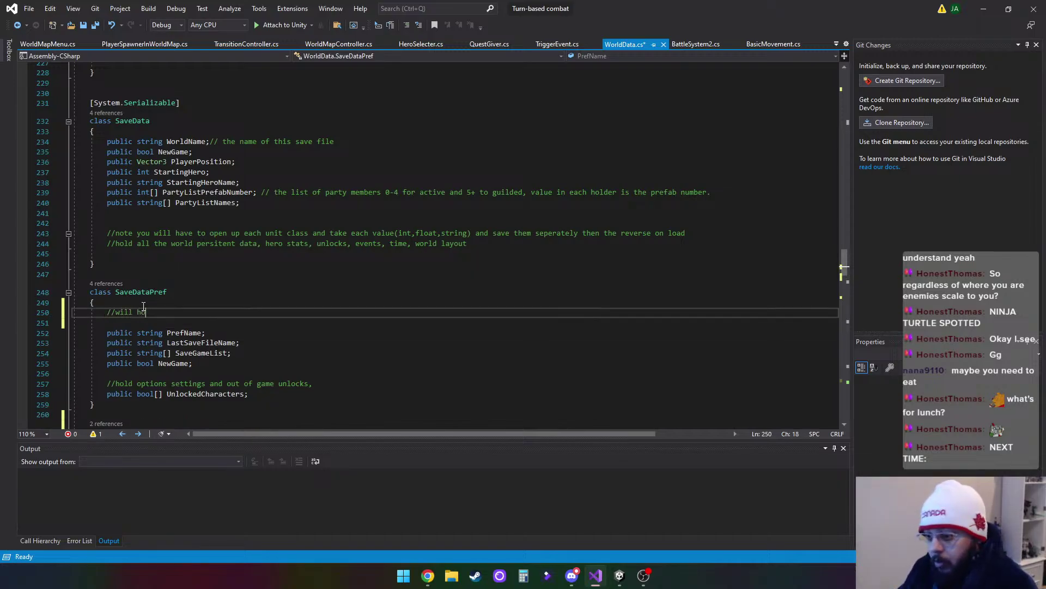
type("ld all the")
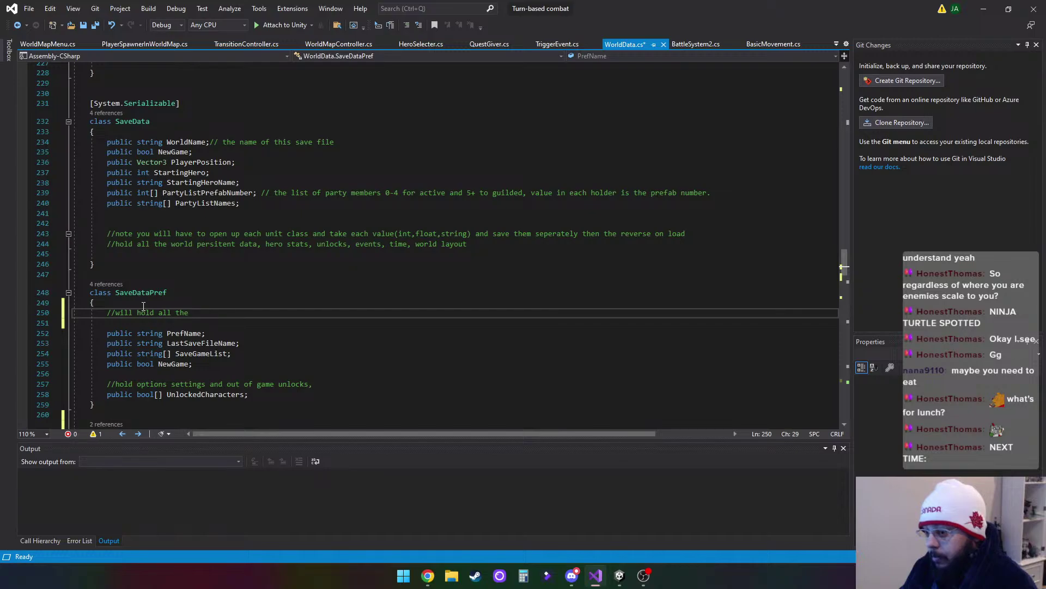
type("general")
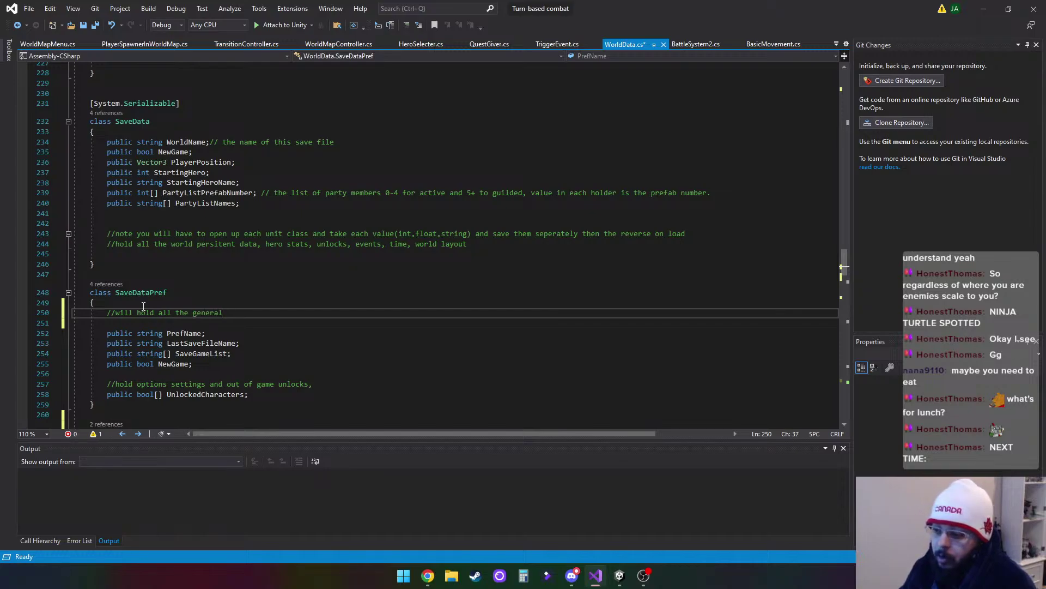
type(" save ")
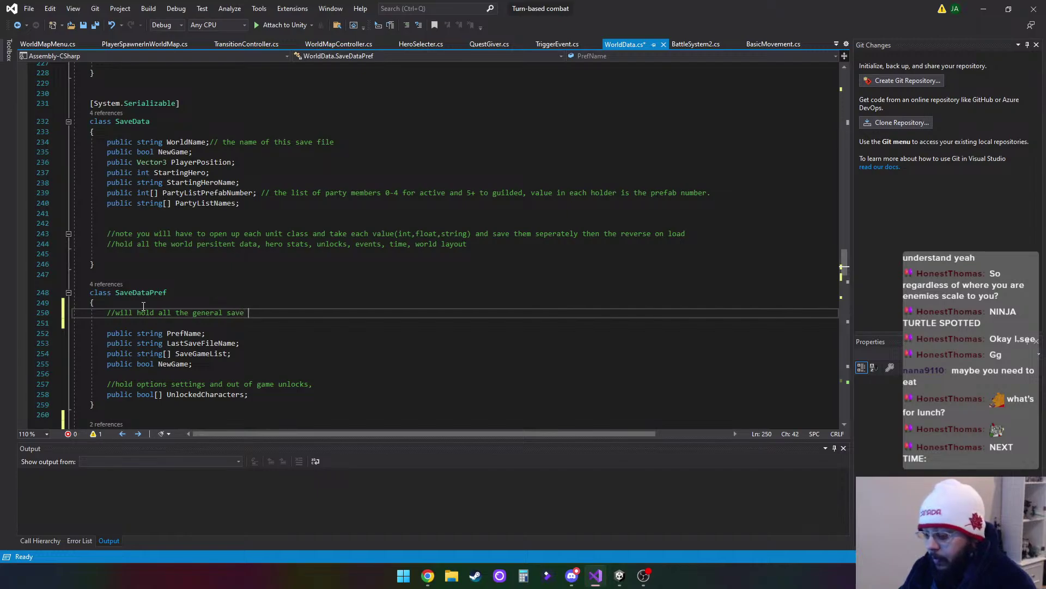
type("data")
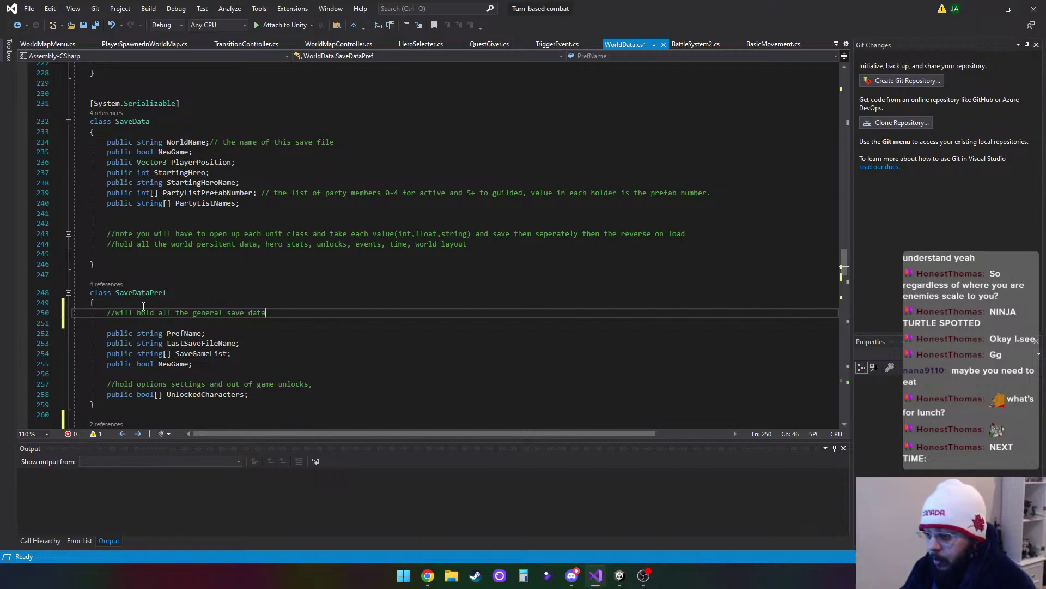
type(" for the lock")
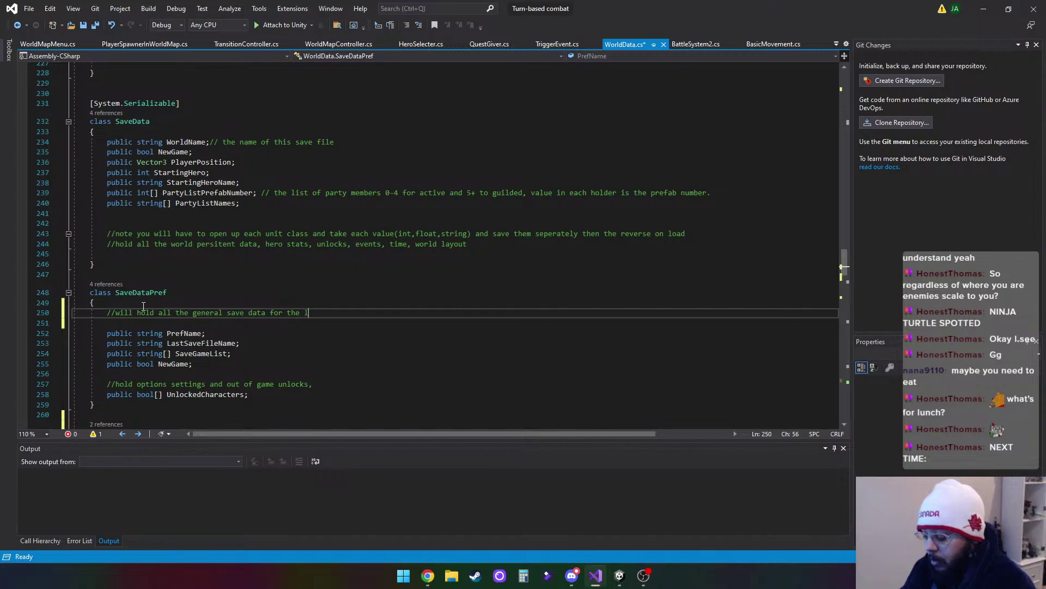
key("BackSpace")
key("BackSpace")
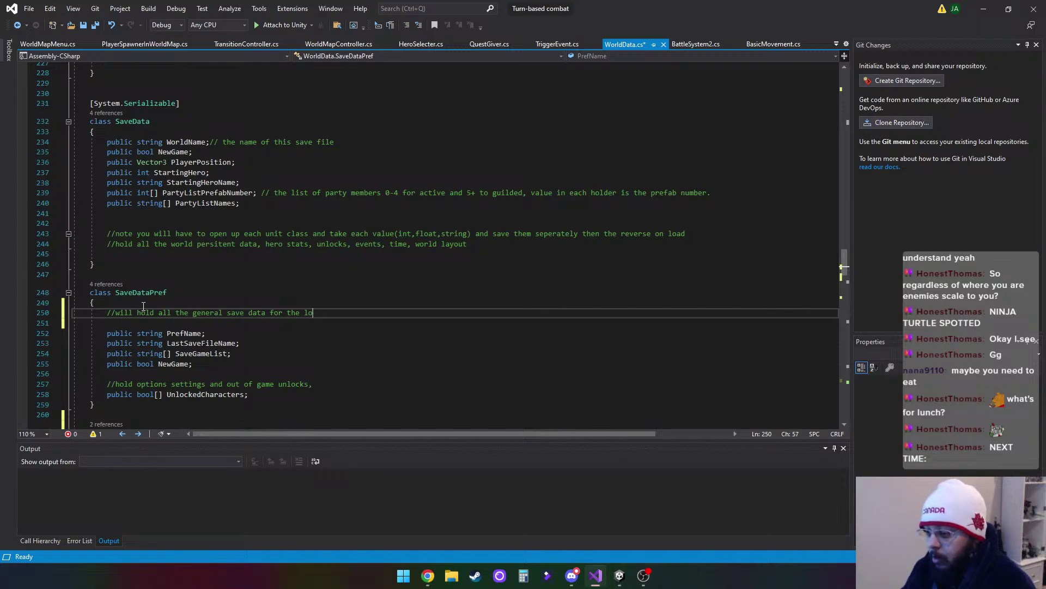
type("cal")
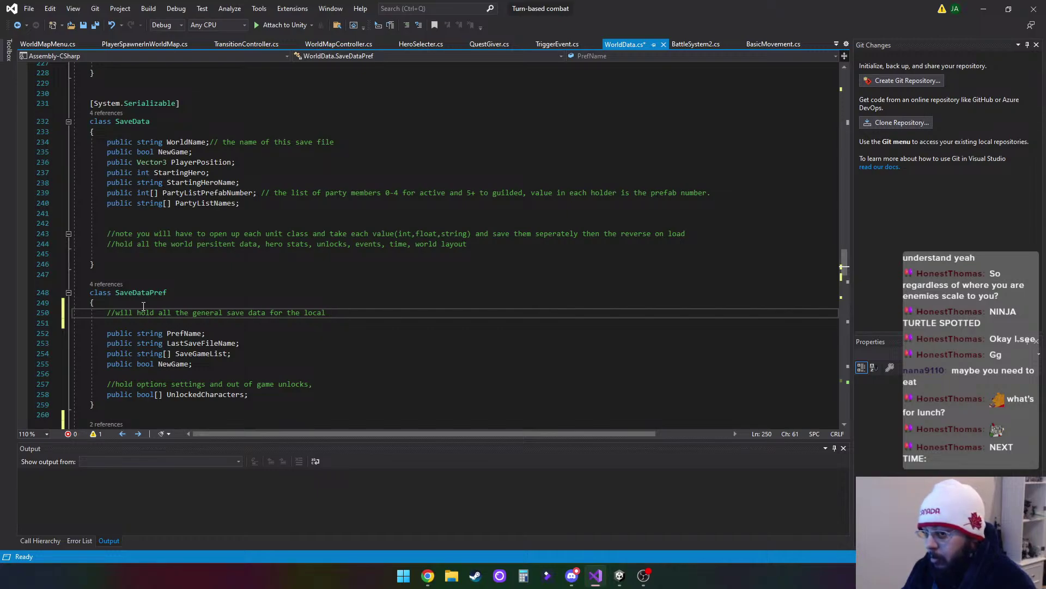
type("player game")
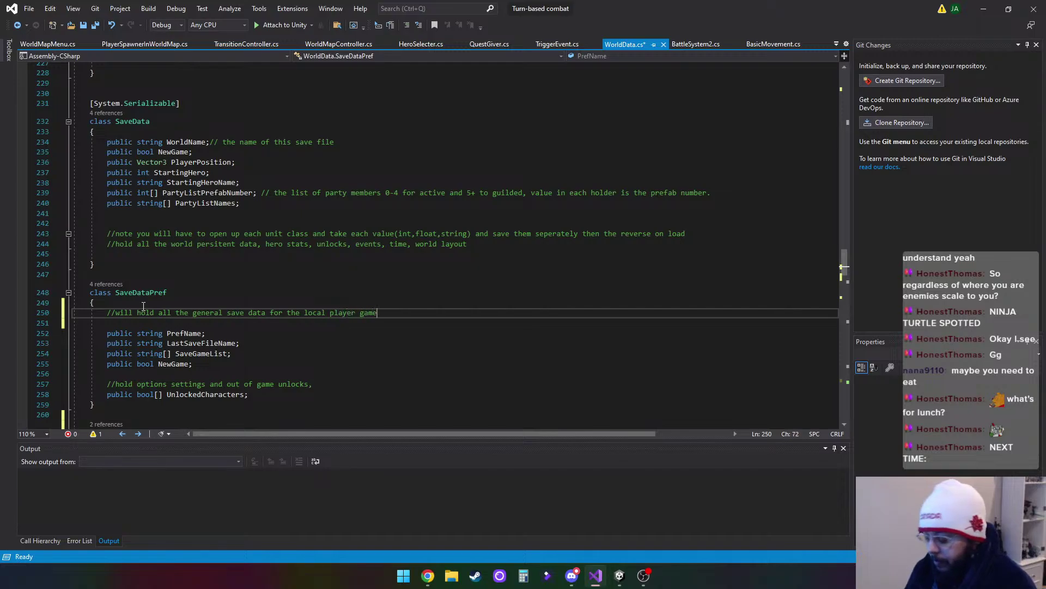
Below the first comment in the SaveDataPref class, add the comment line "//such as audio settings, video settings, unlocks, game"
key("Return")
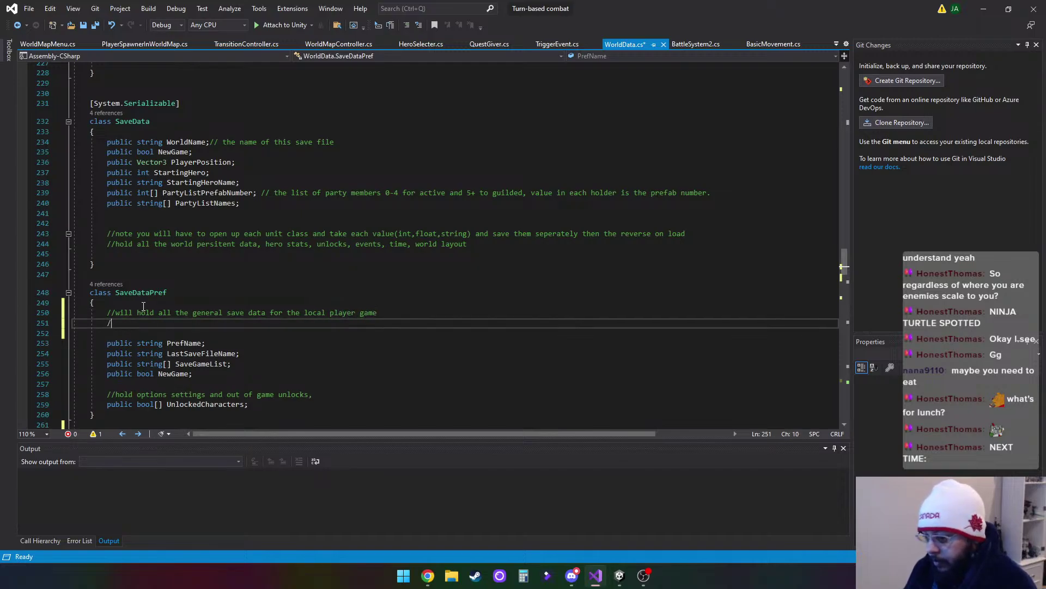
type("//")
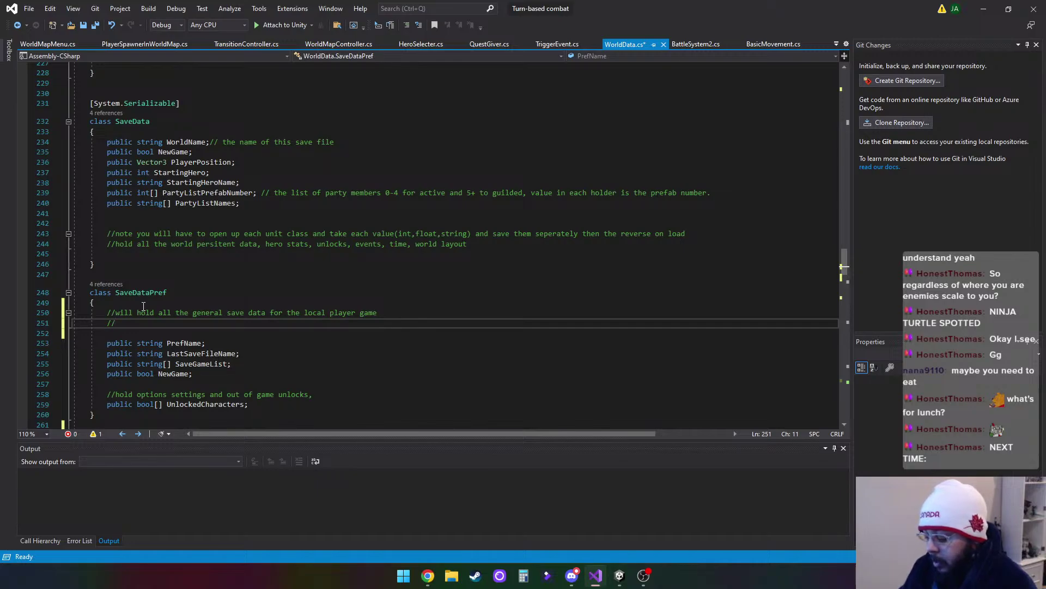
type("such as ")
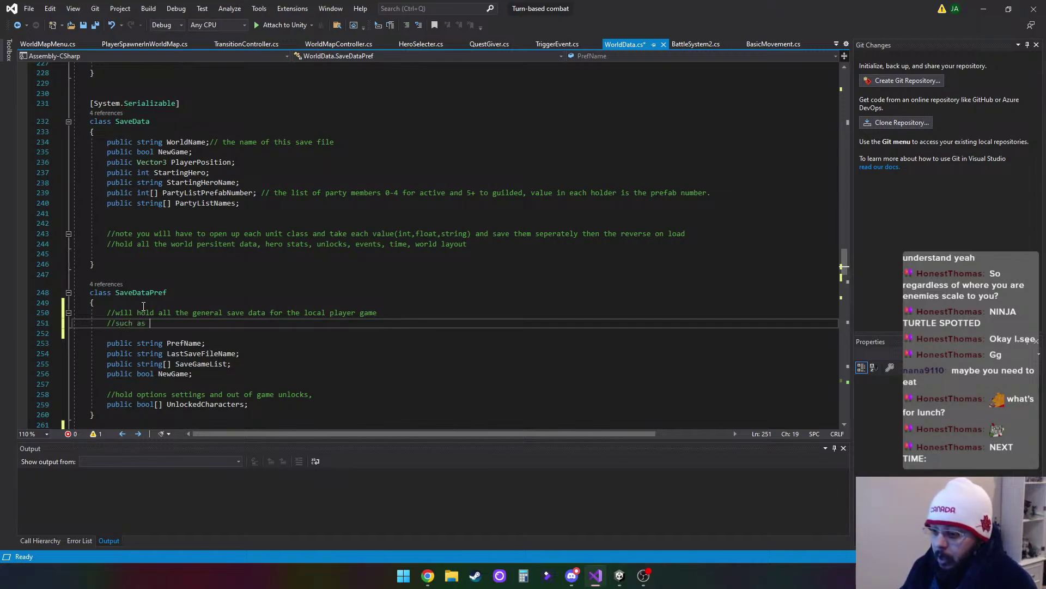
type("au")
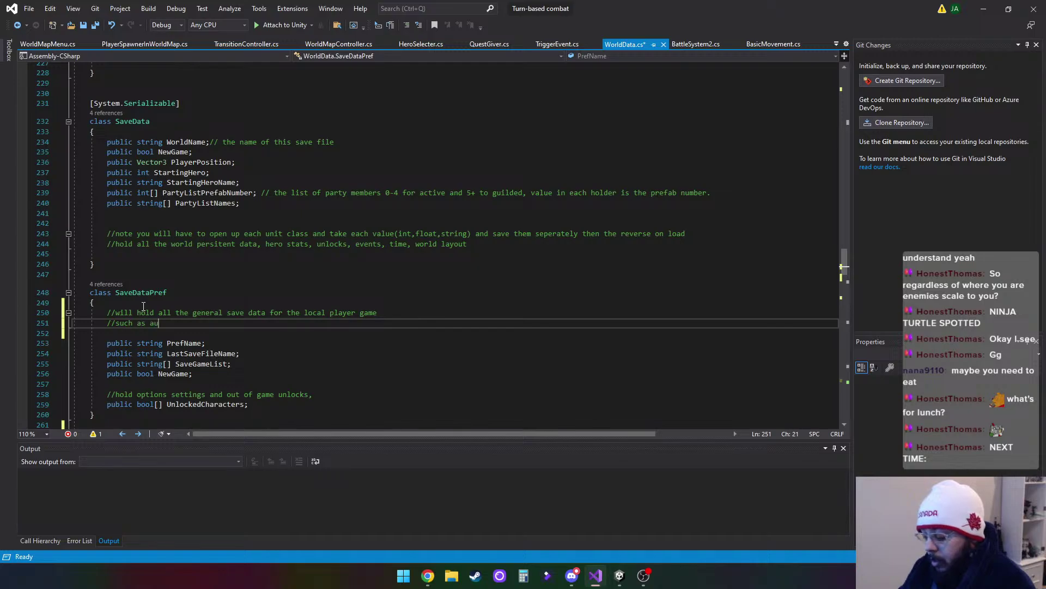
type("dio set")
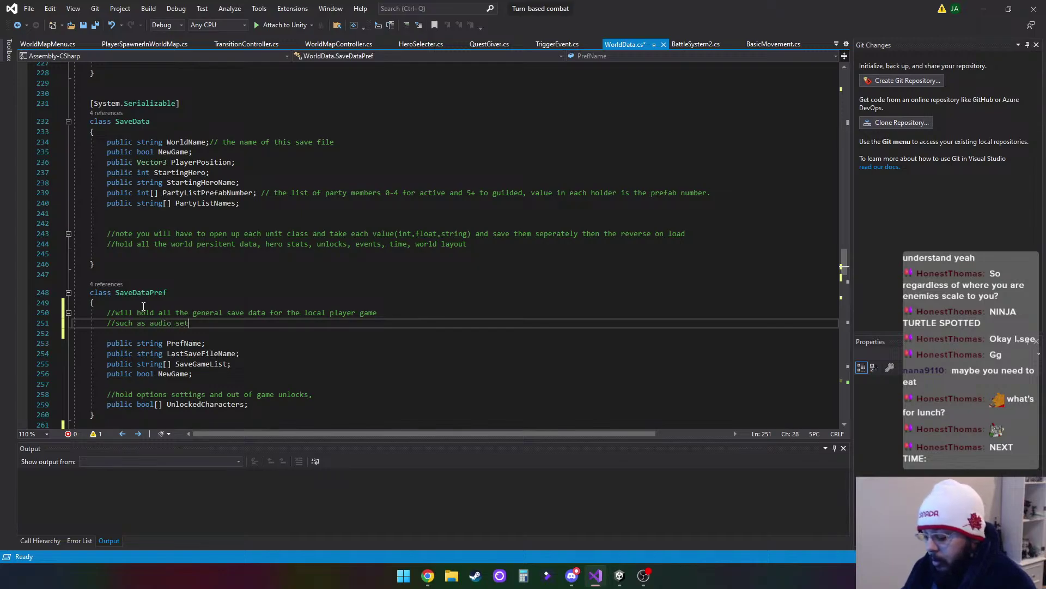
type("tings, video")
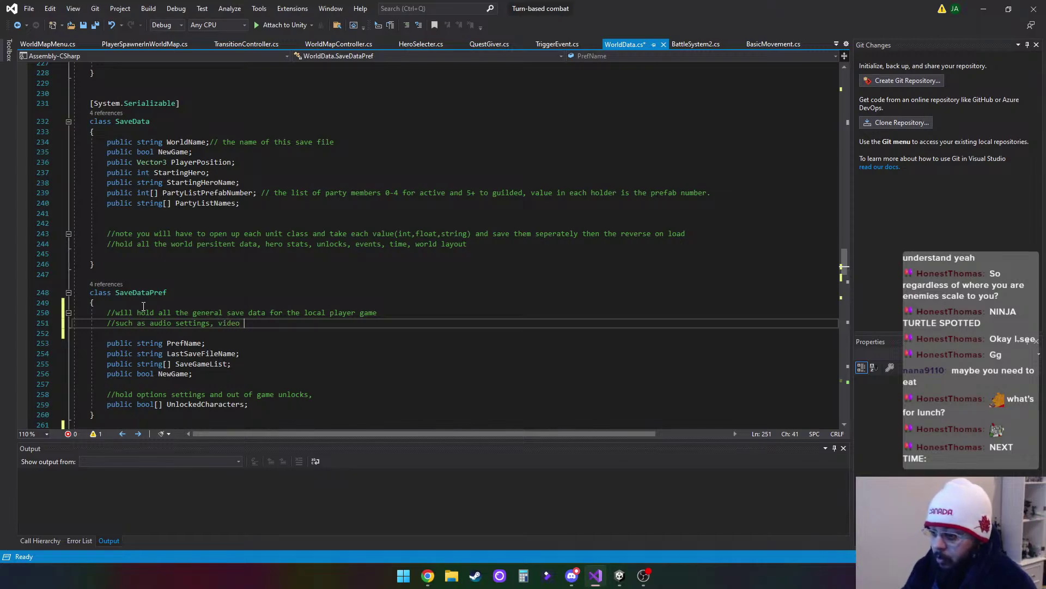
type(" settings")
key("BackSpace")
key("BackSpace")
key("BackSpace")
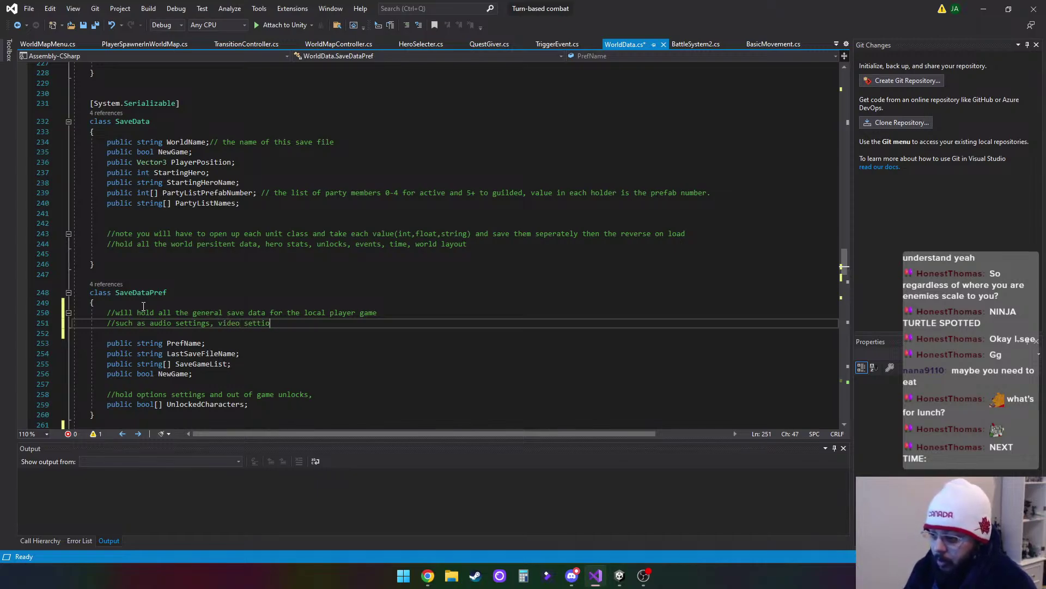
type("ngs")
type(",")
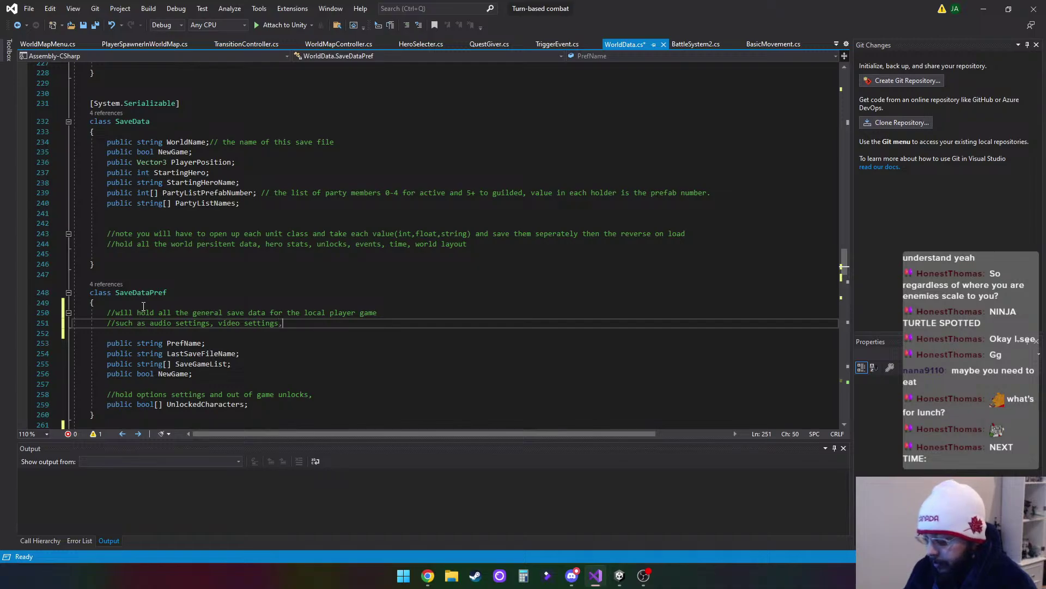
type(" unlock")
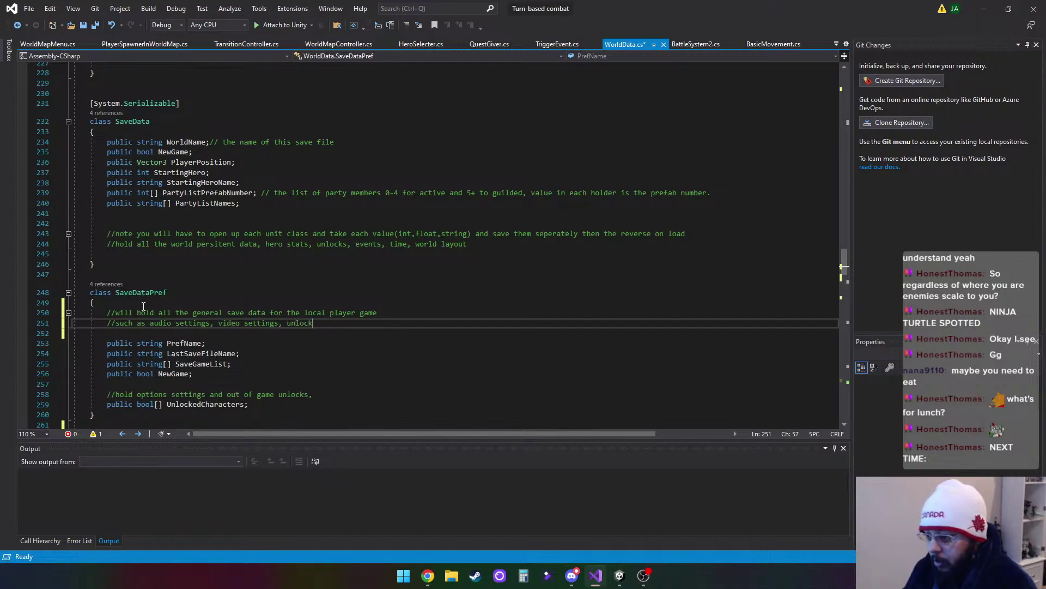
type("s,")
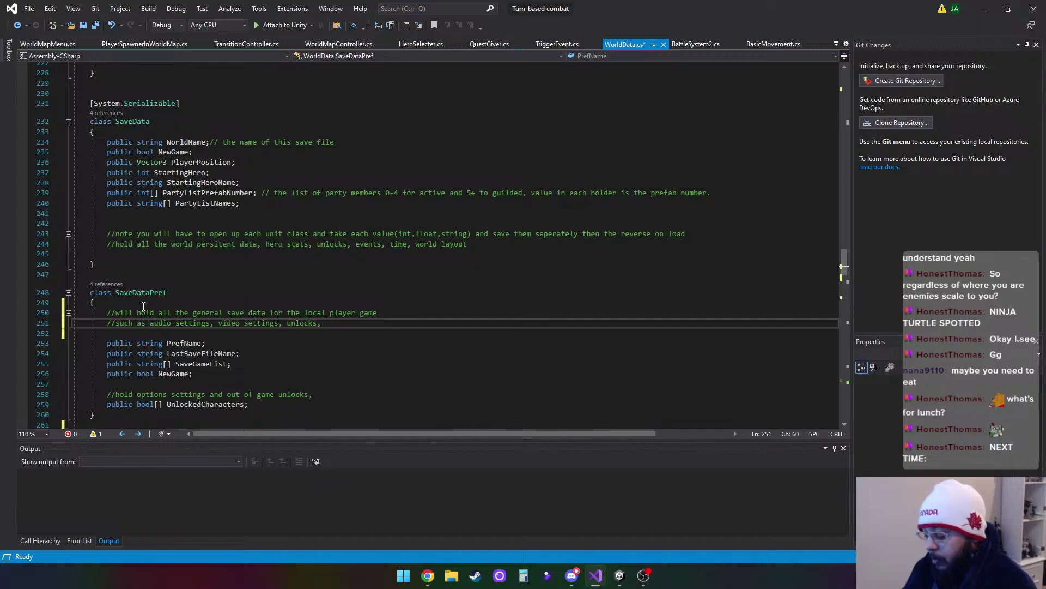
type("game")
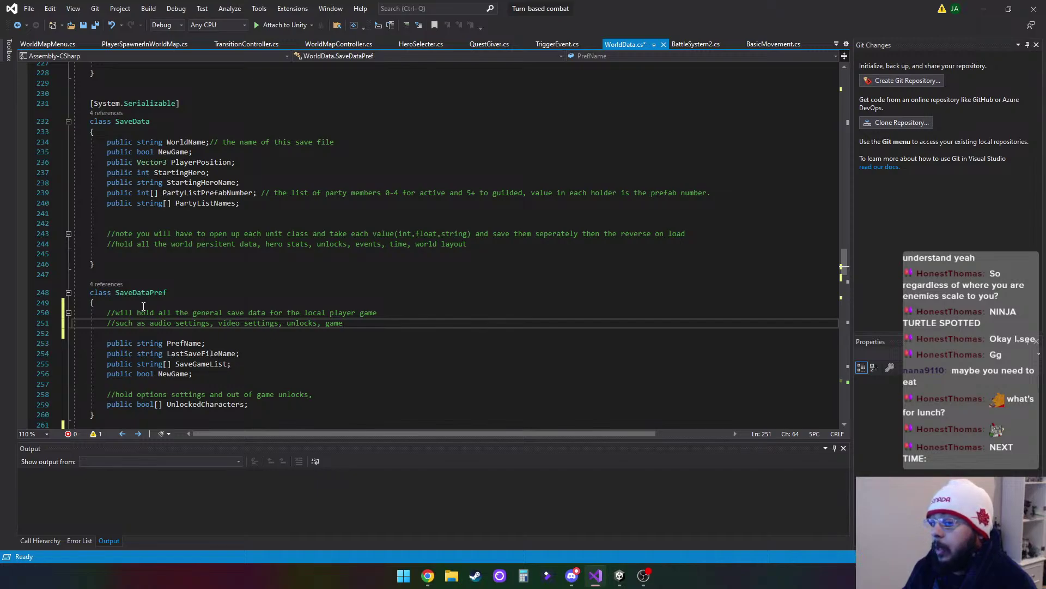
type(" metr")
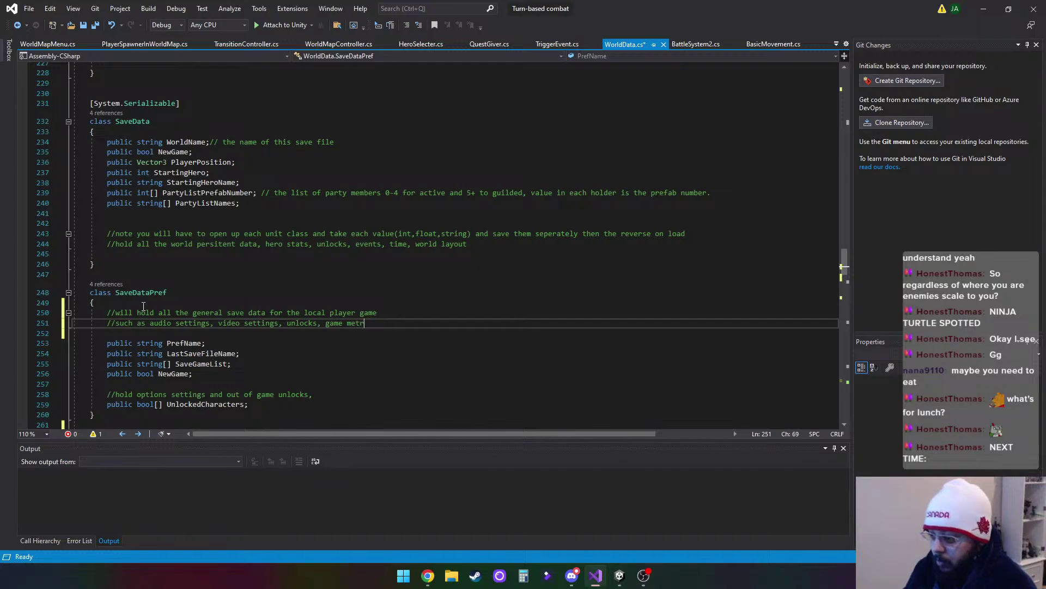
key("BackSpace")
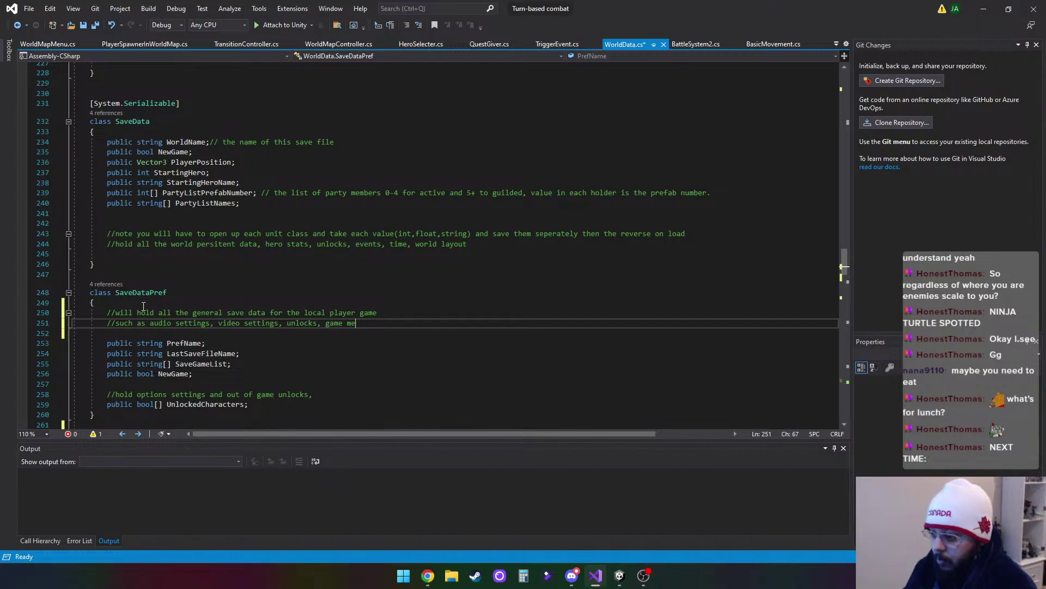
type("eric")
key("BackSpace")
key("BackSpace")
key("BackSpace")
key("BackSpace")
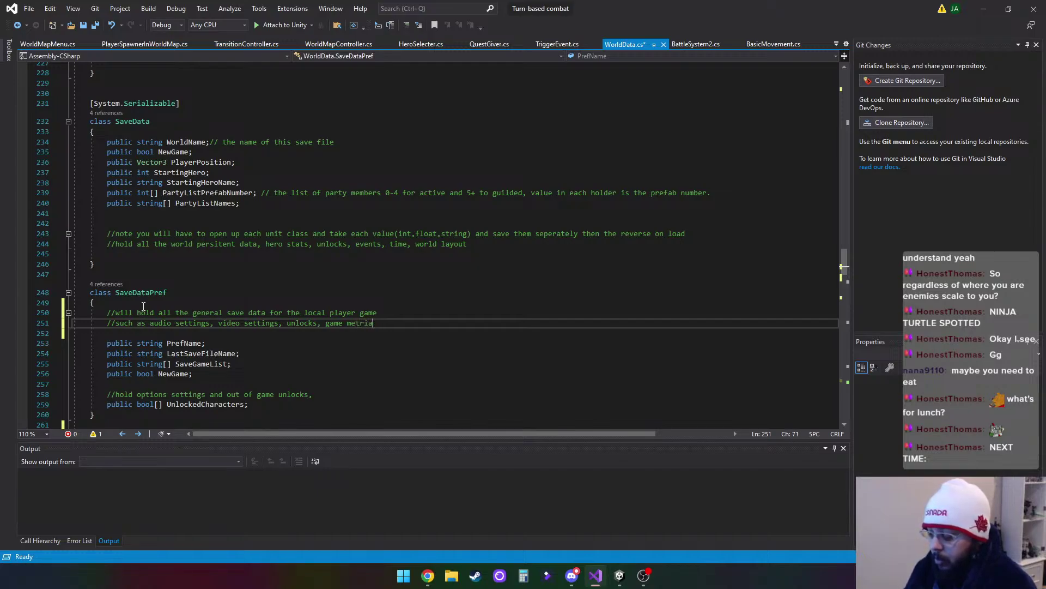
key("BackSpace")
key("BackSpace")
key("BackSpace")
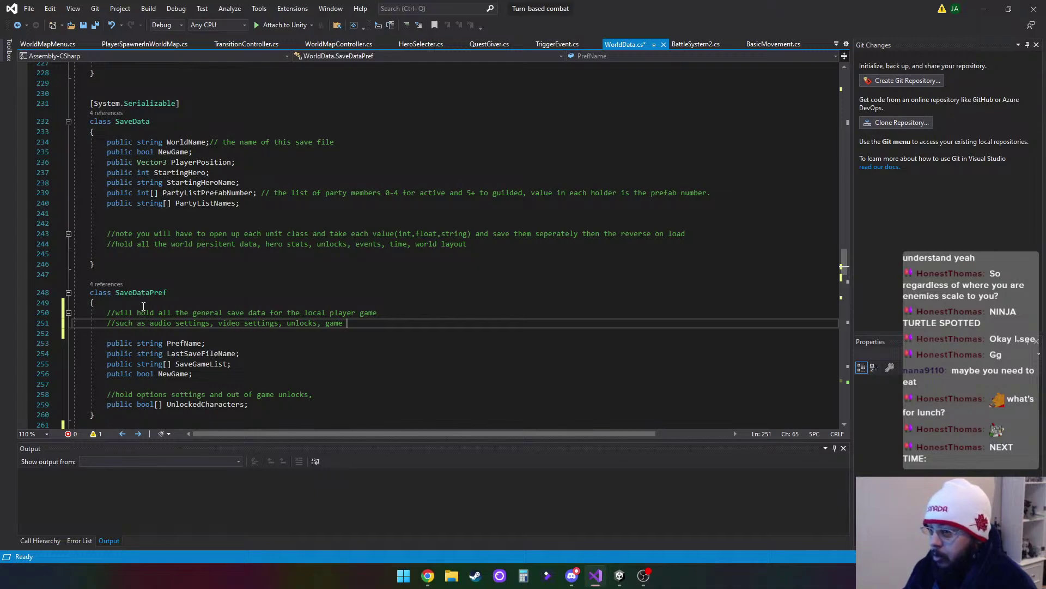
Complete the second SaveDataPref comment line so that its last item after "unlocks," reads "general game progress"
type("prog")
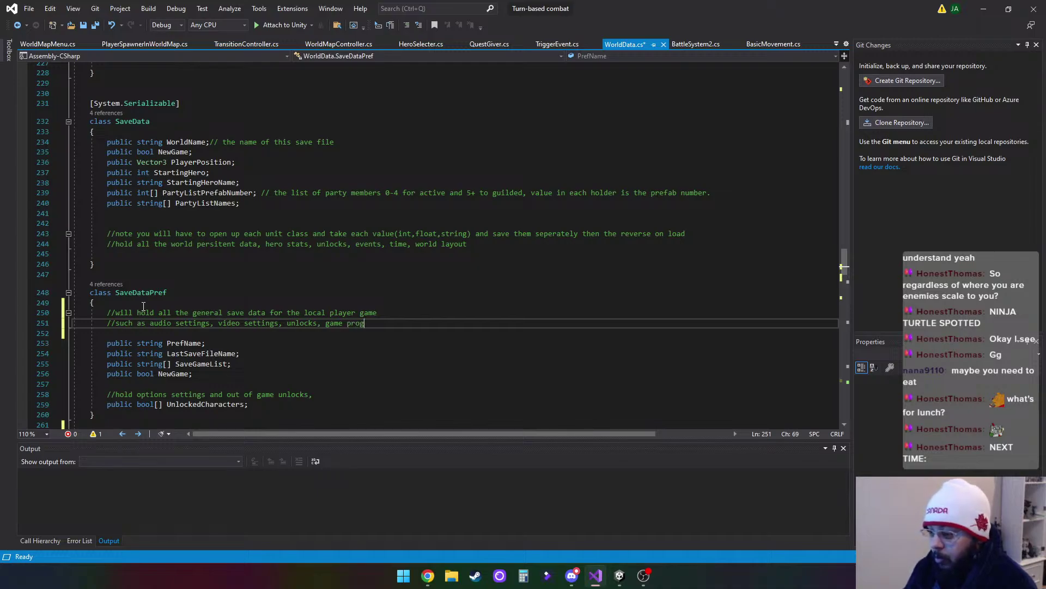
type("re")
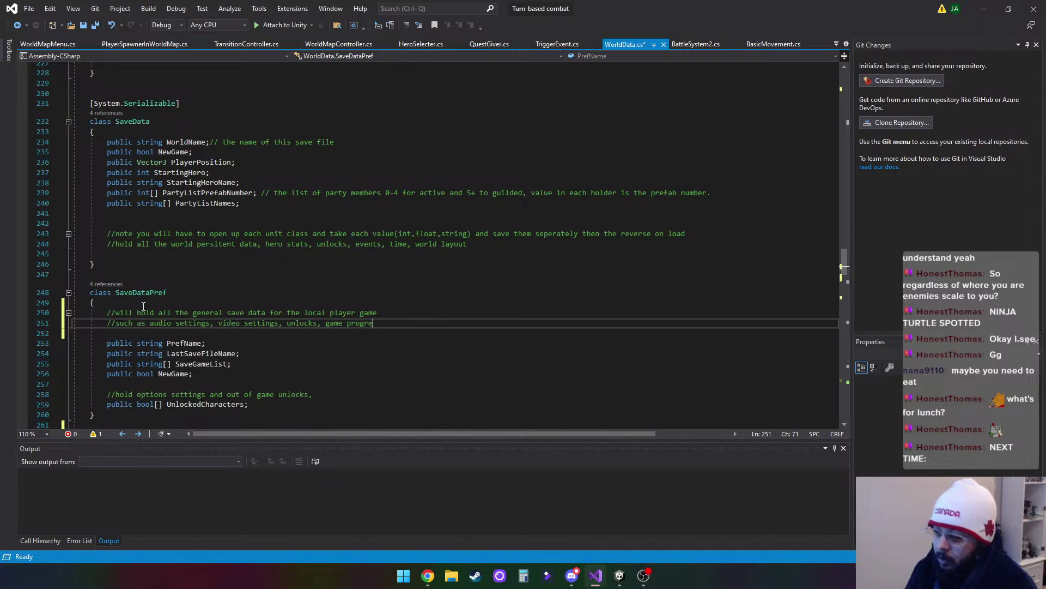
type("ss")
left_click(321, 323)
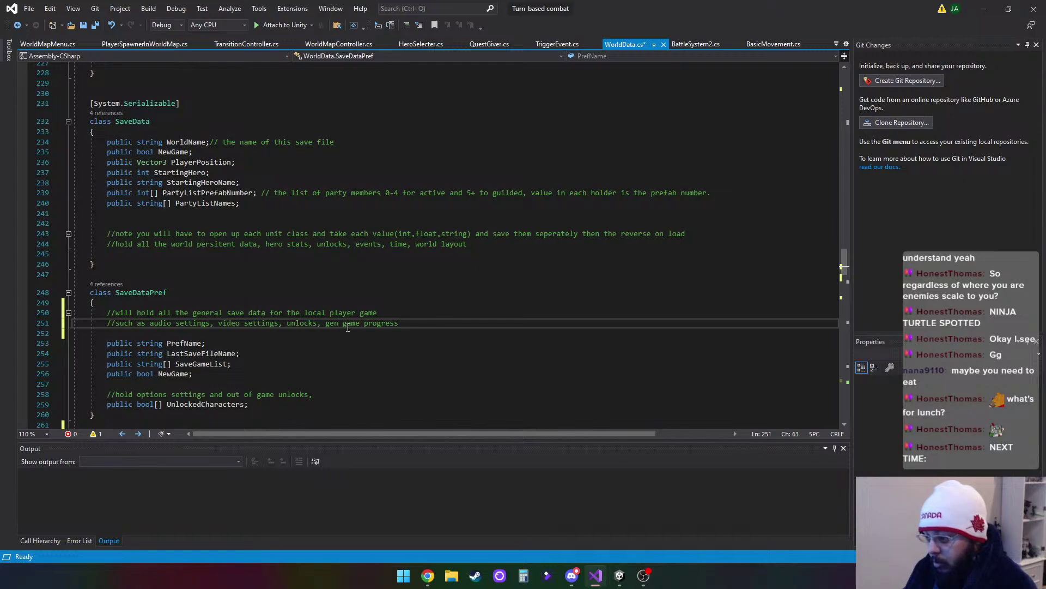
type("era")
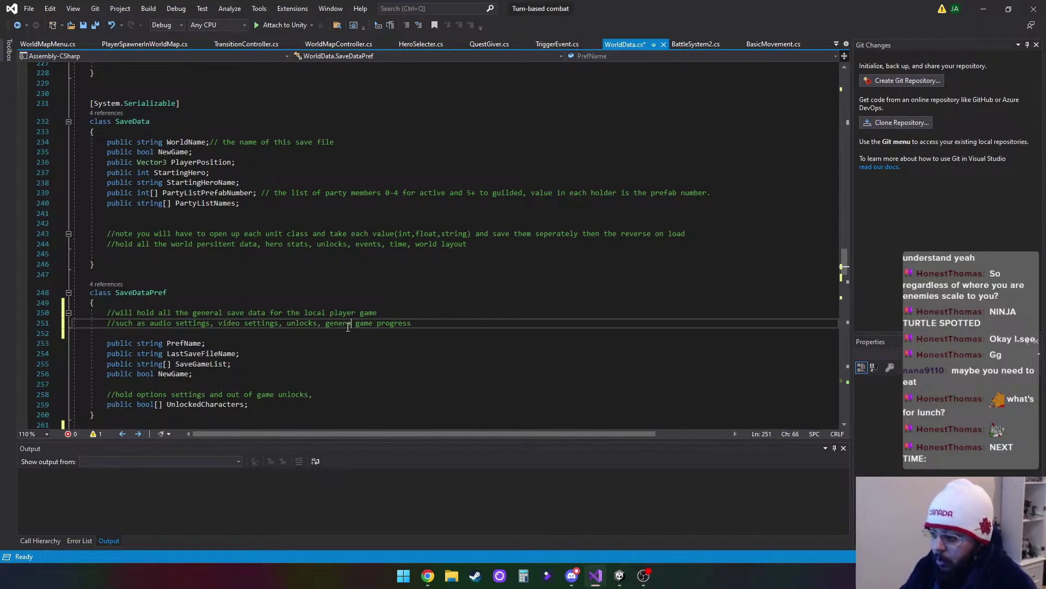
type("l")
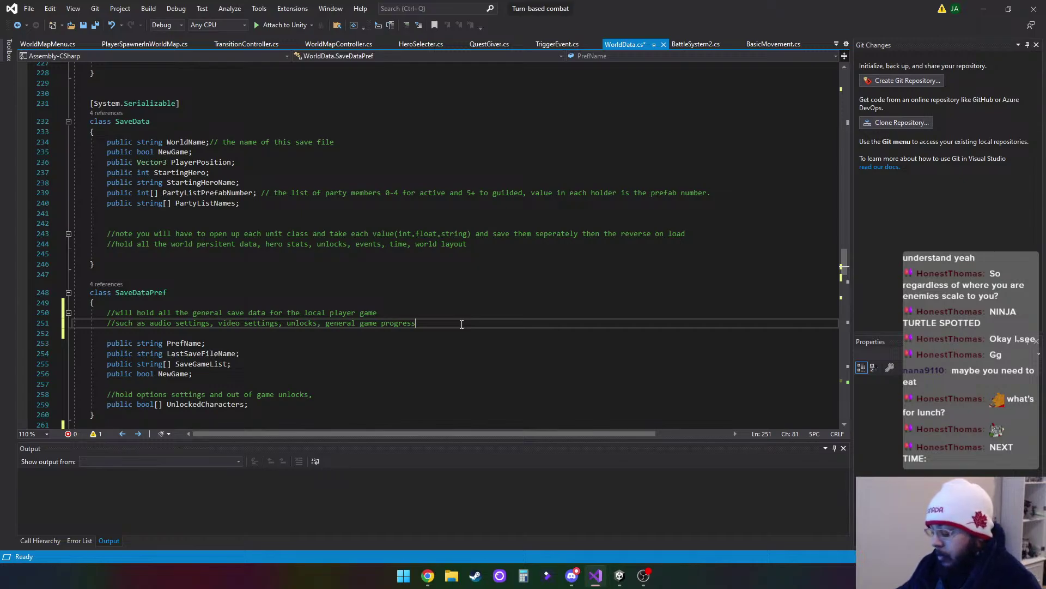
Add a third SaveDataPref comment line: "//anything that can be changed and needs to stay the same for each time the applicaiton starts"
key("Return")
type("//")
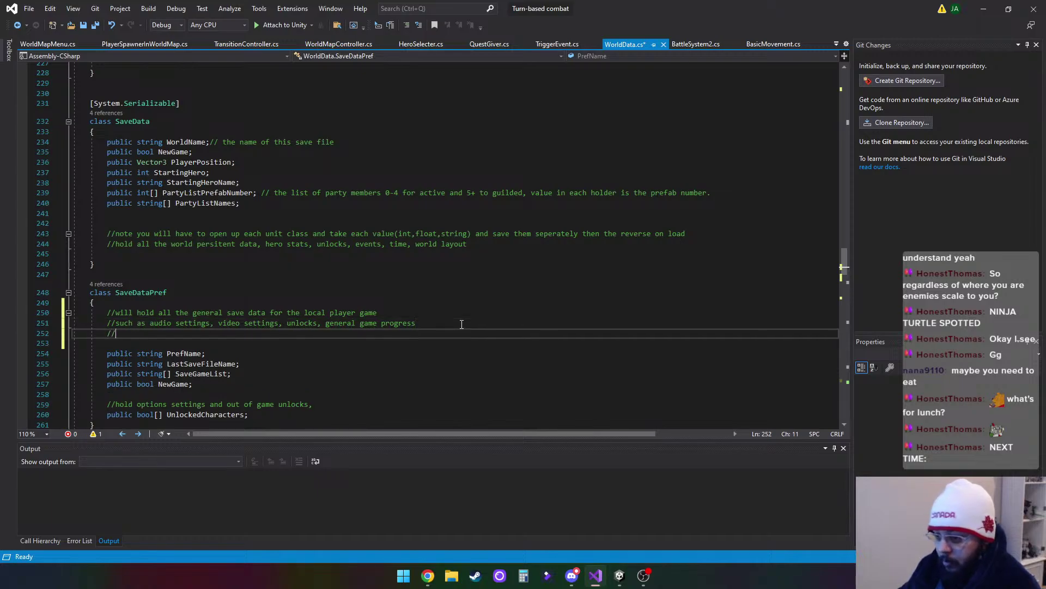
type("anyth")
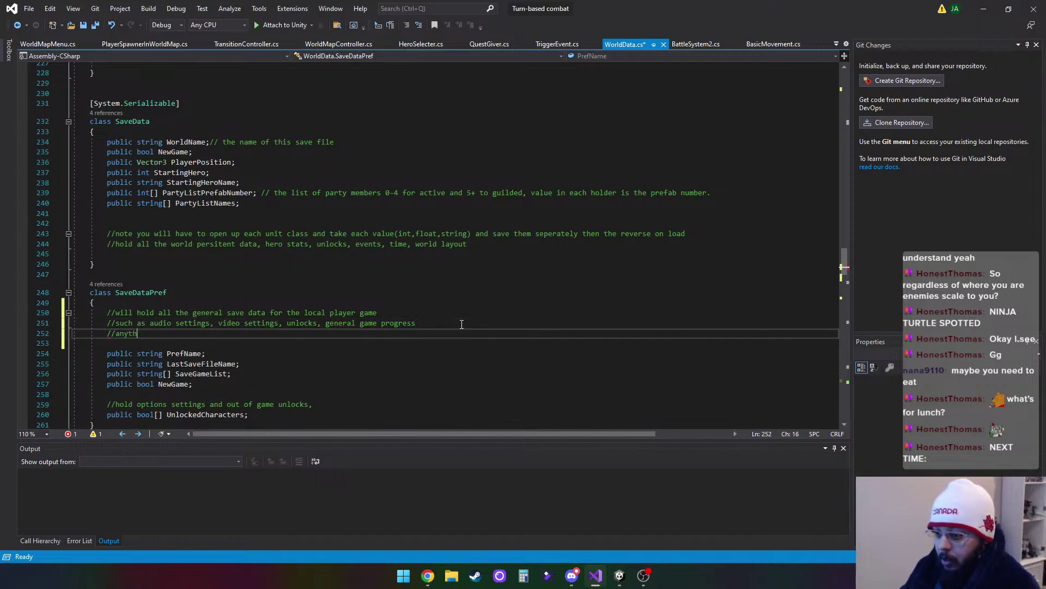
key("BackSpace")
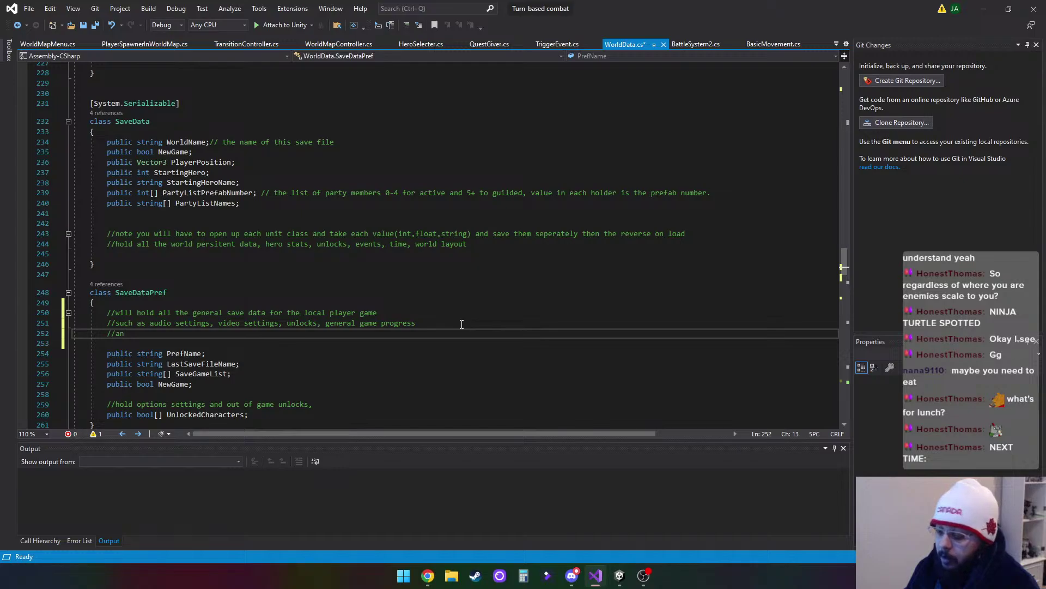
type("ything that")
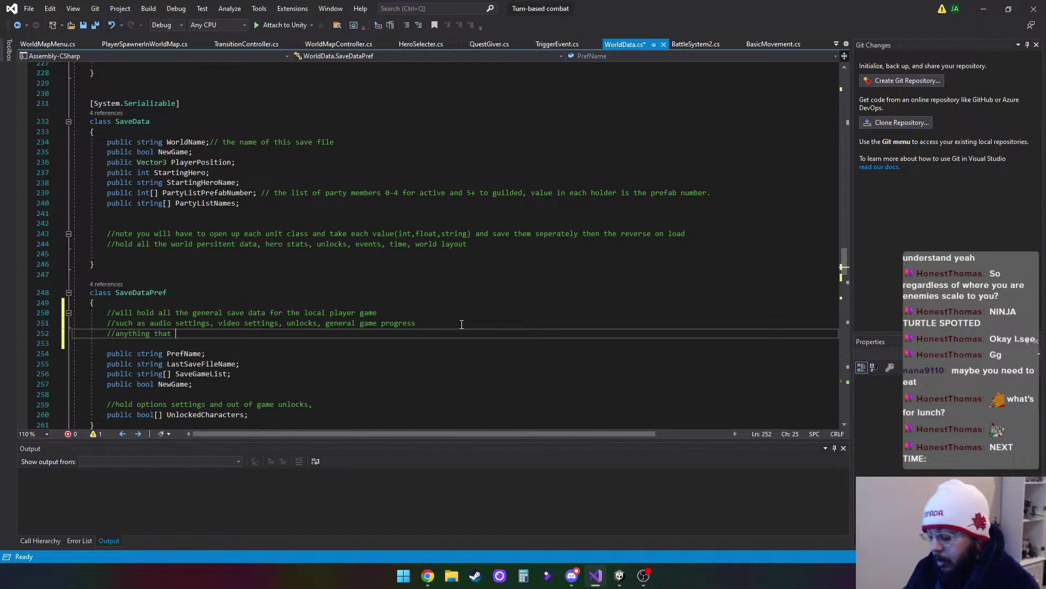
type(" can ")
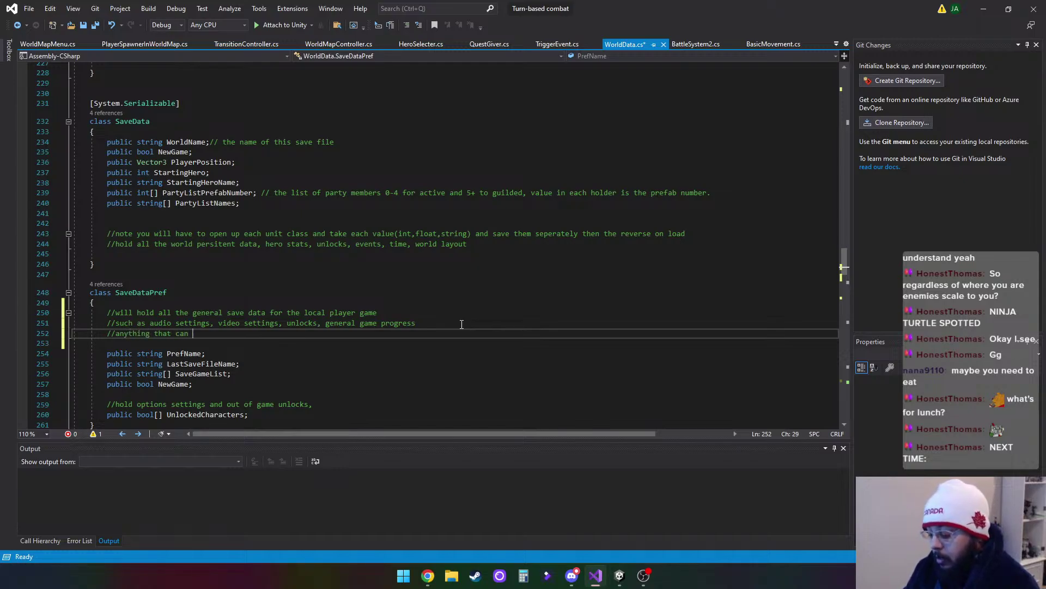
type("be chan")
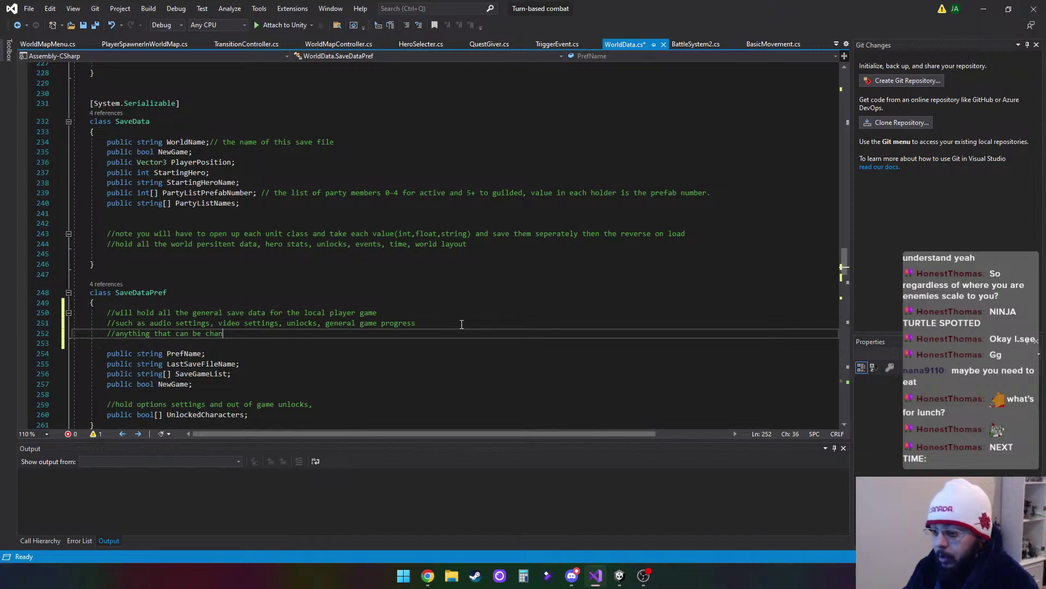
type("ged and")
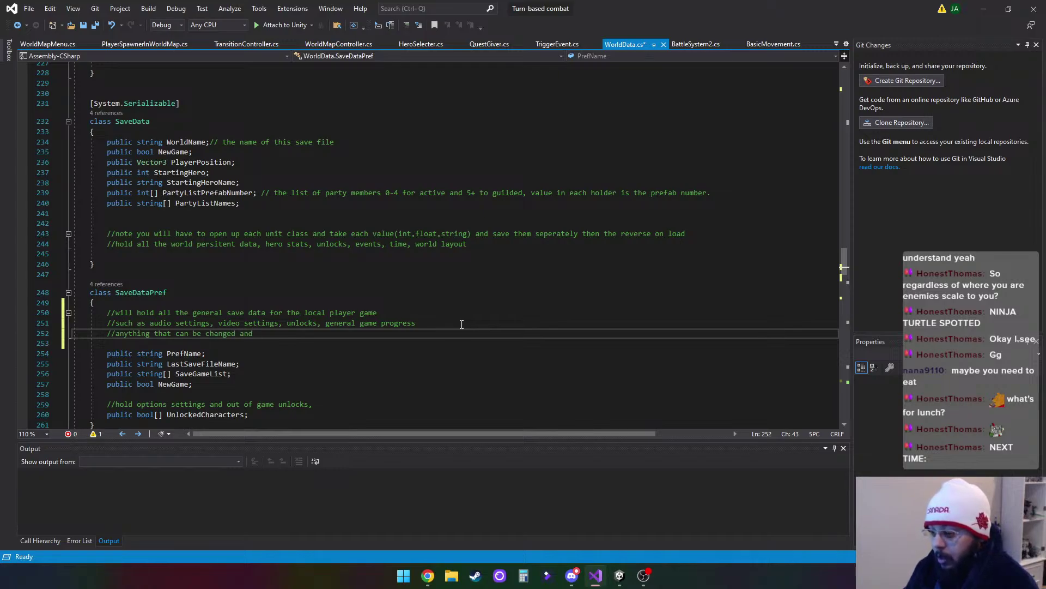
type(" nee")
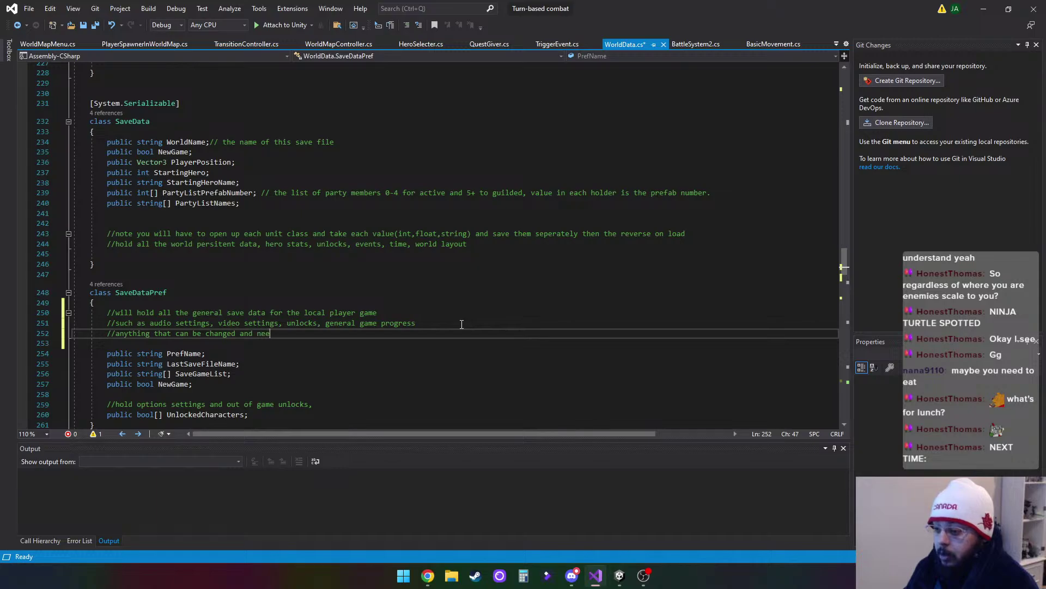
type("ds to sta")
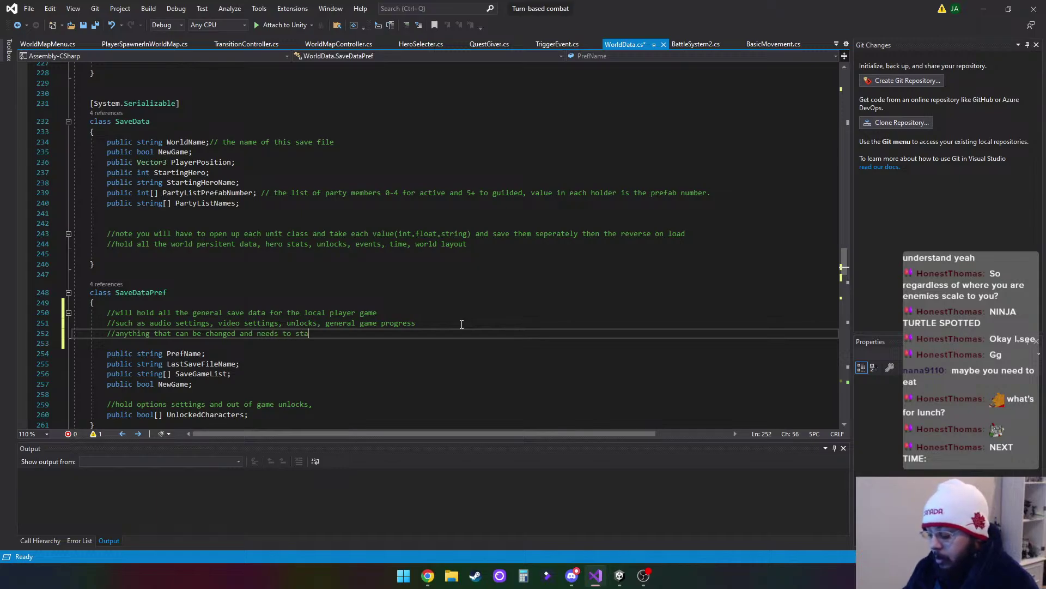
type("y the same for ")
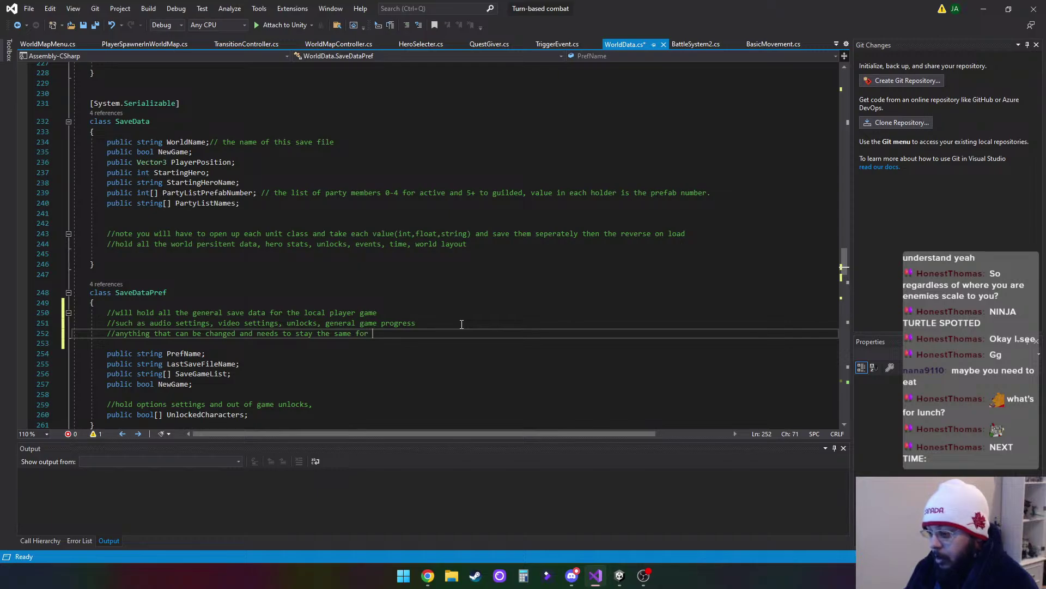
type("each time the")
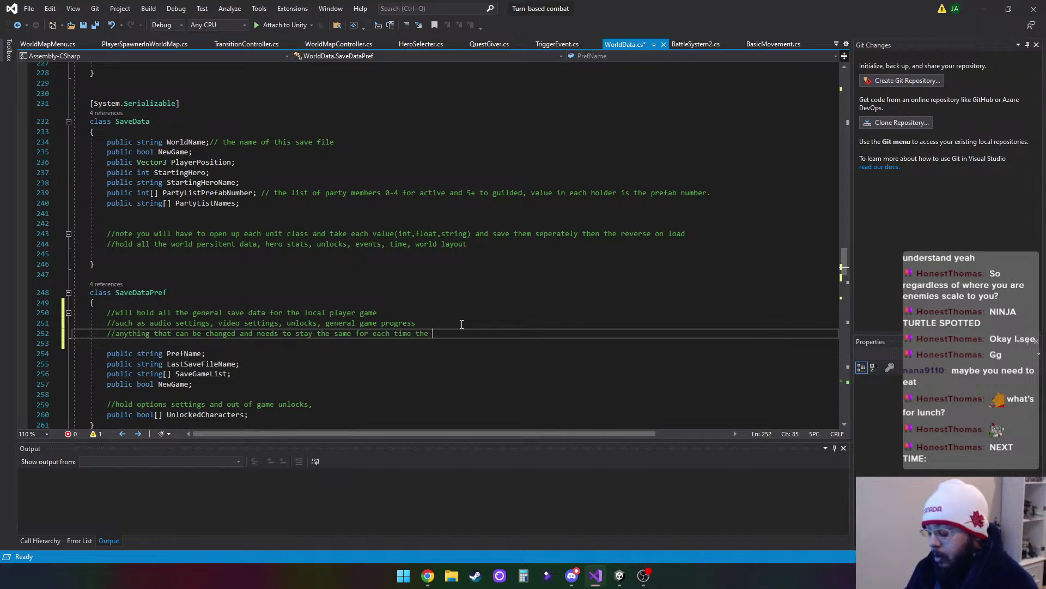
type(" applicaiton")
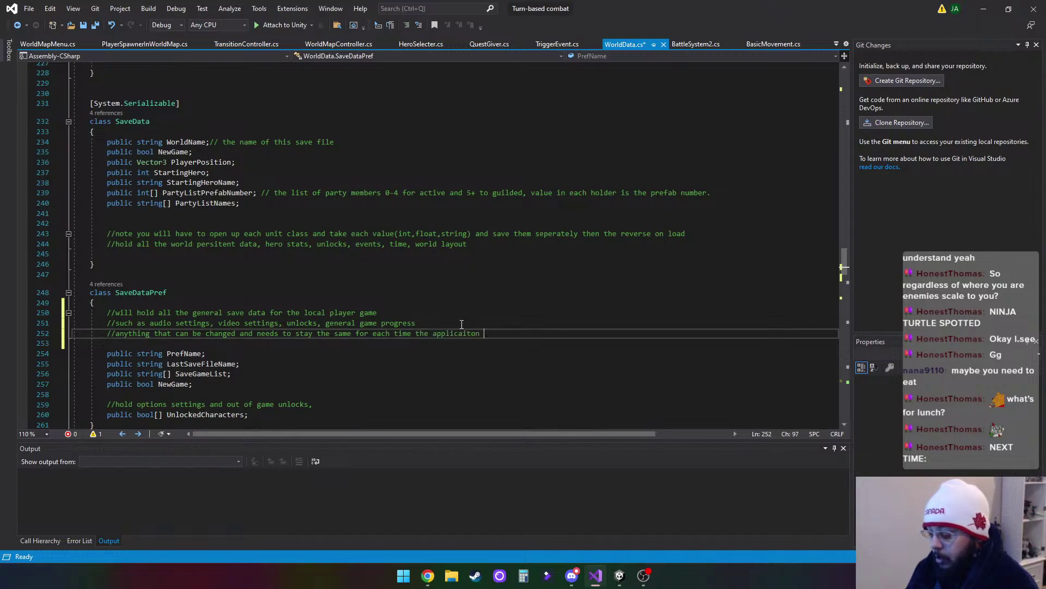
type(" starts")
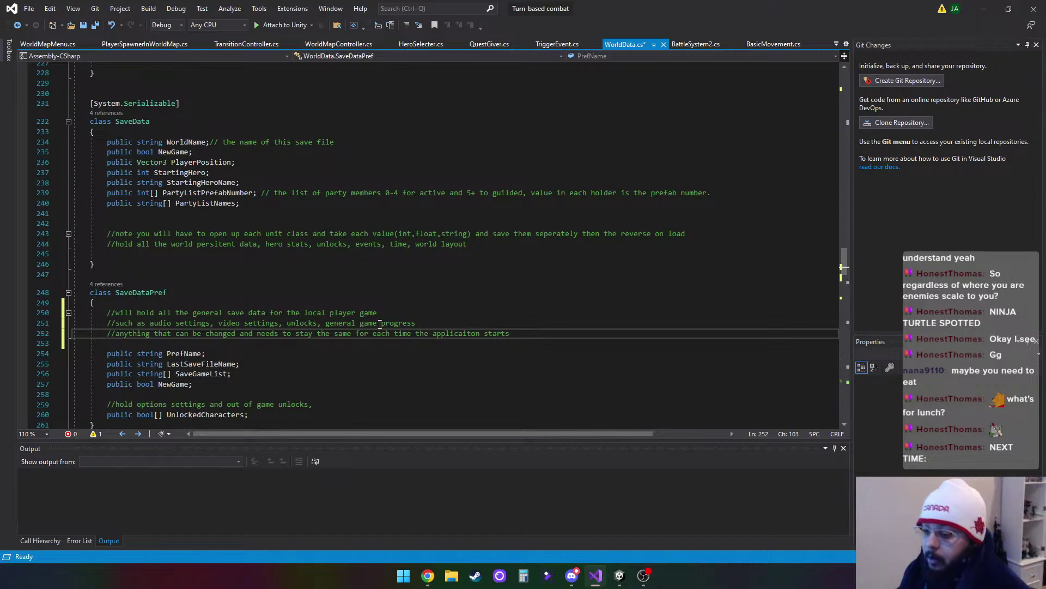
Add the comment "// the players game data" at the start of the SaveData class body, followed by a blank line, and save WorldData.cs
scroll(136, 192, "up", 3)
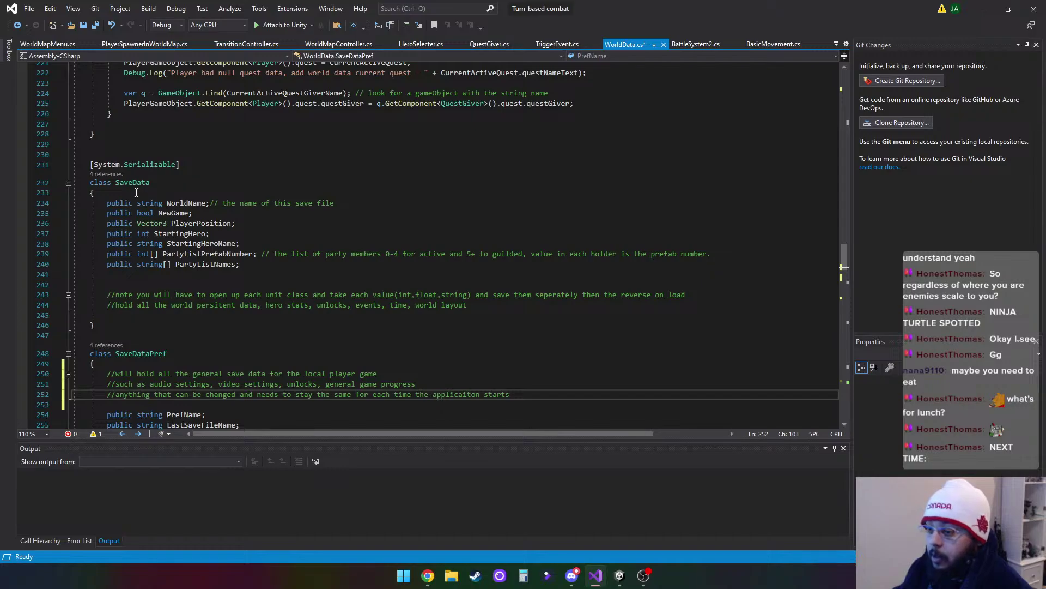
left_click(161, 191)
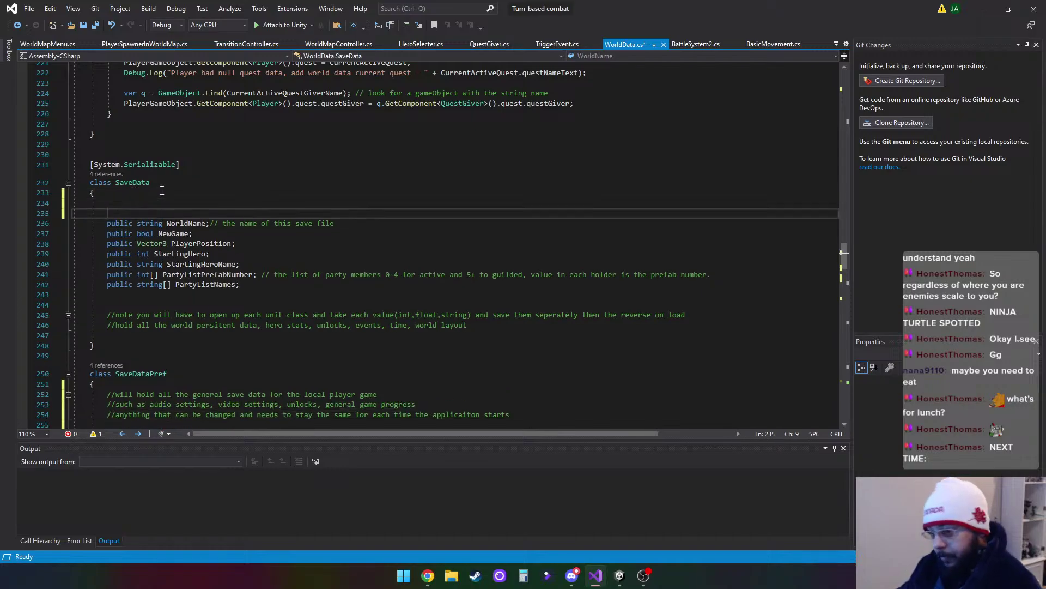
key("Return")
key("Return")
key("Up")
type("// t")
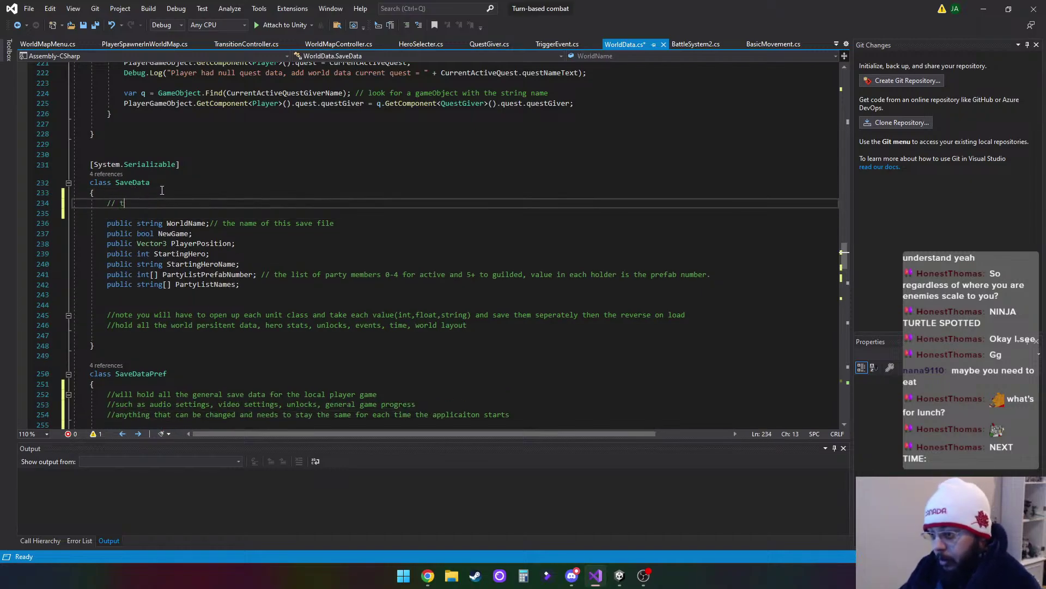
type("he players g")
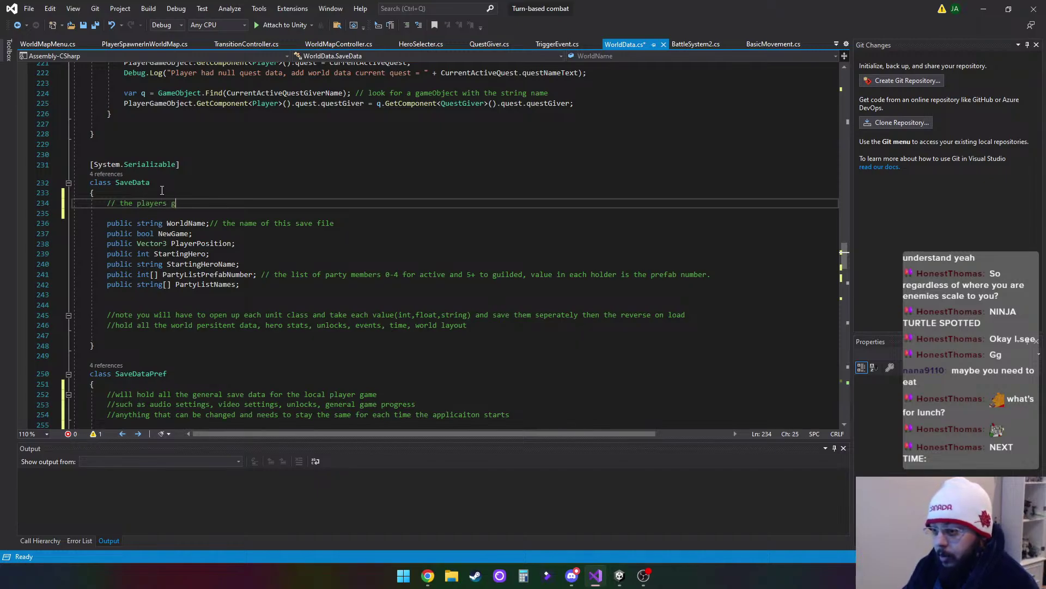
type("ame data")
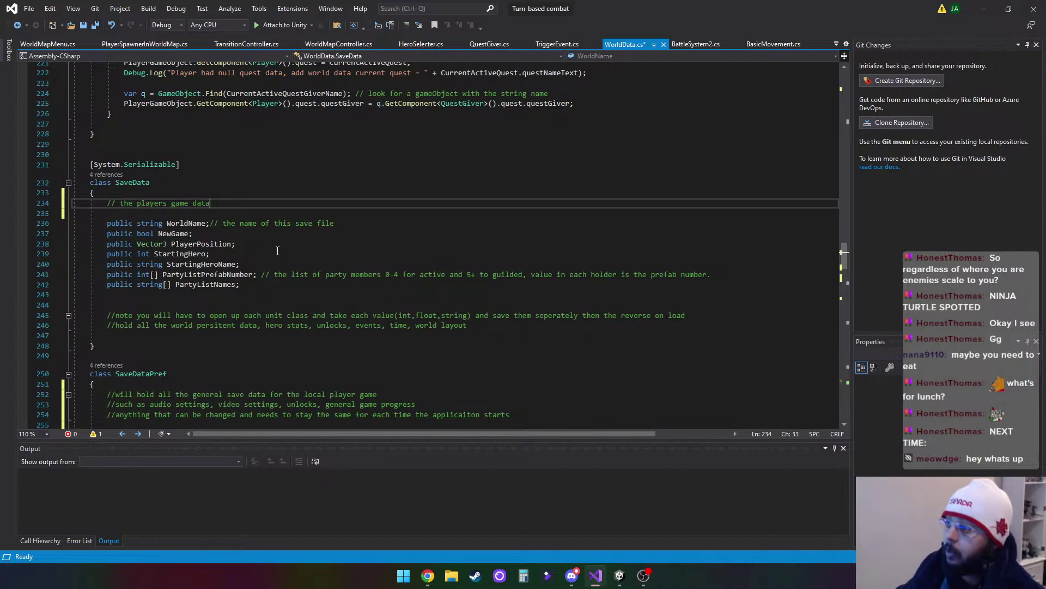
left_click(83, 25)
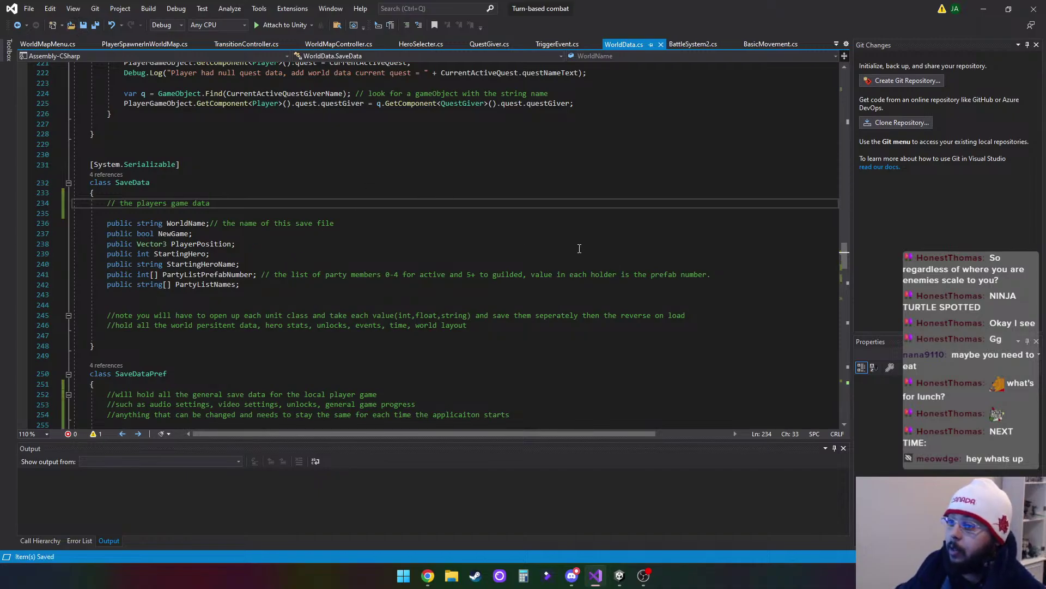
Switch to Unity and play-test the scene, moving the hero around while the world map menu is open, then stop play mode
left_click(47, 44)
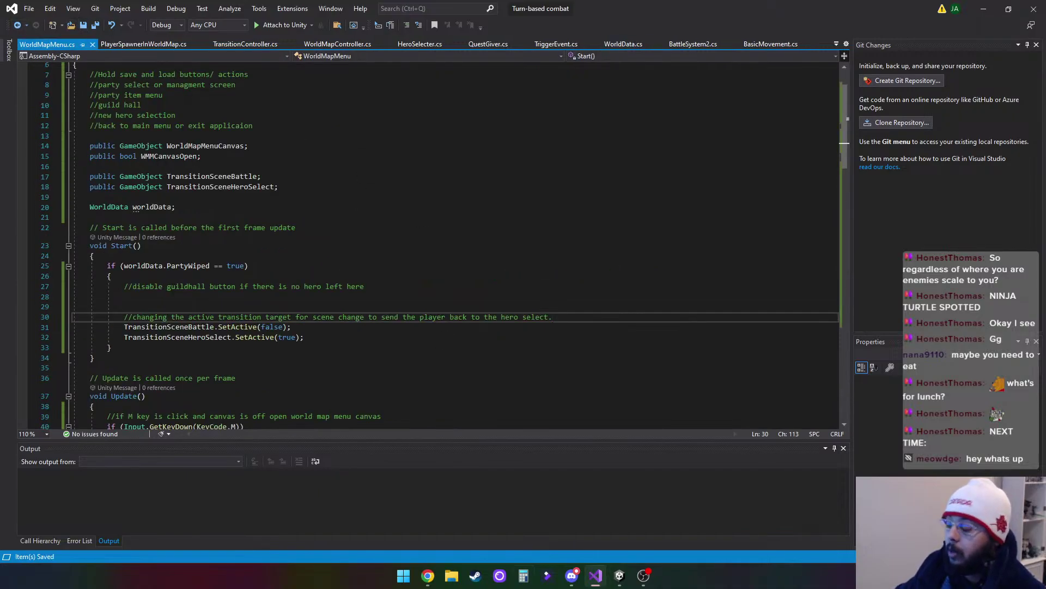
left_click(621, 578)
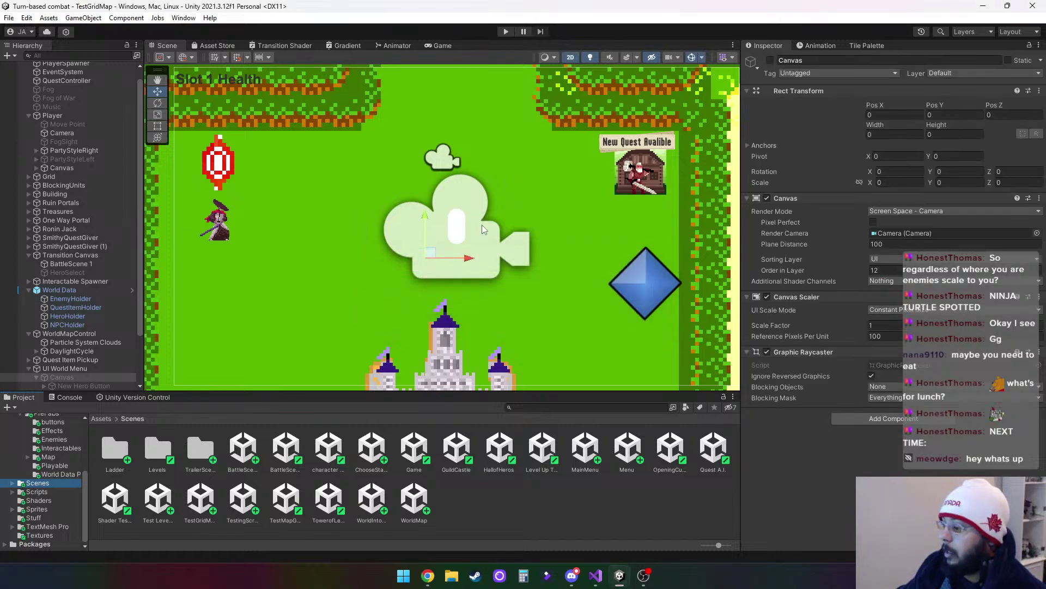
key("ctrl+p")
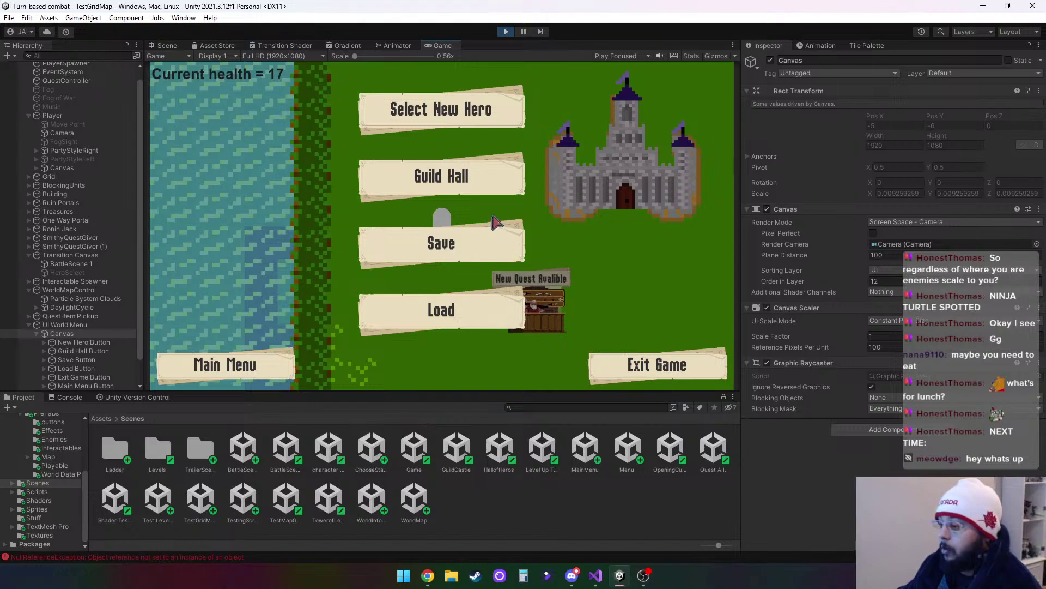
key("w")
key("d")
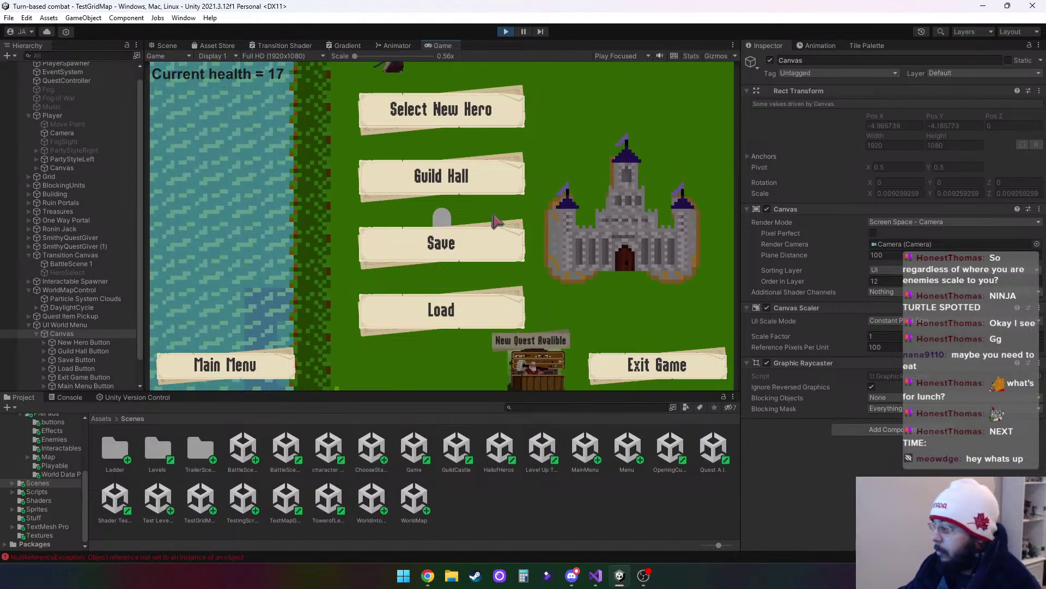
key("w")
key("a")
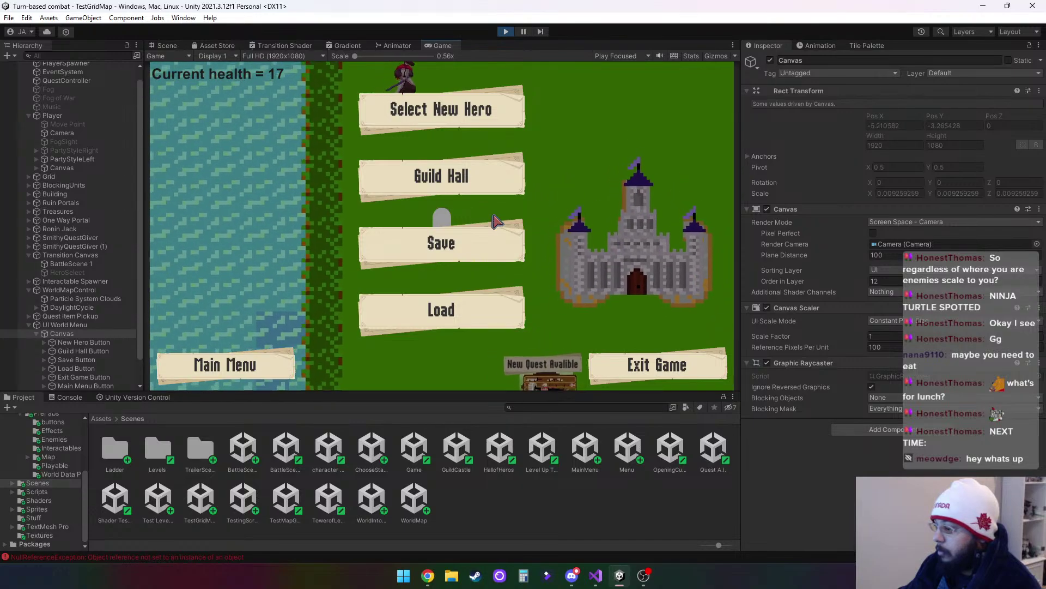
key("s")
key("d")
key("w")
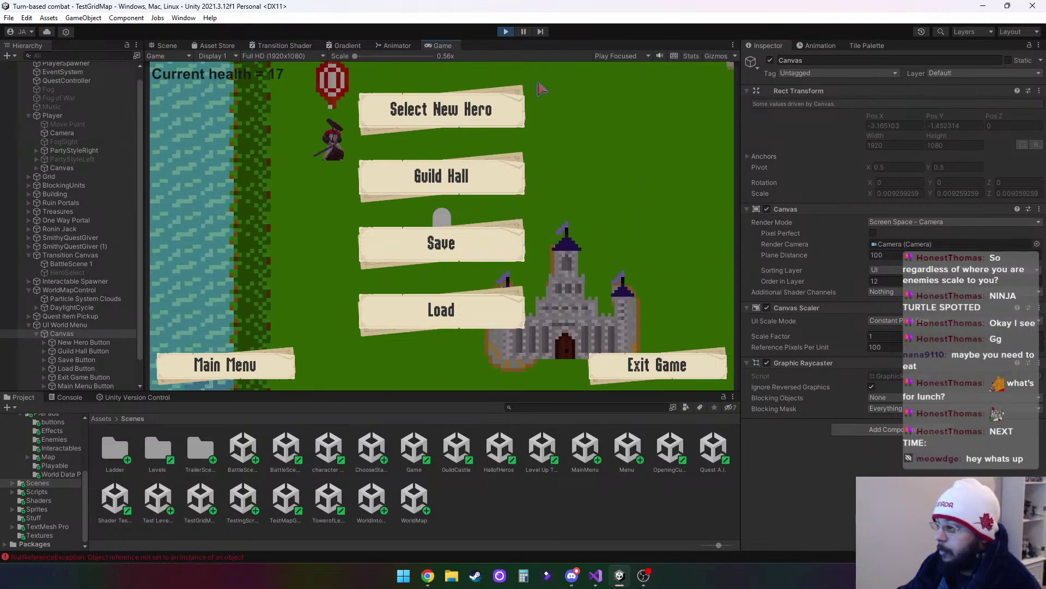
key("ctrl+p")
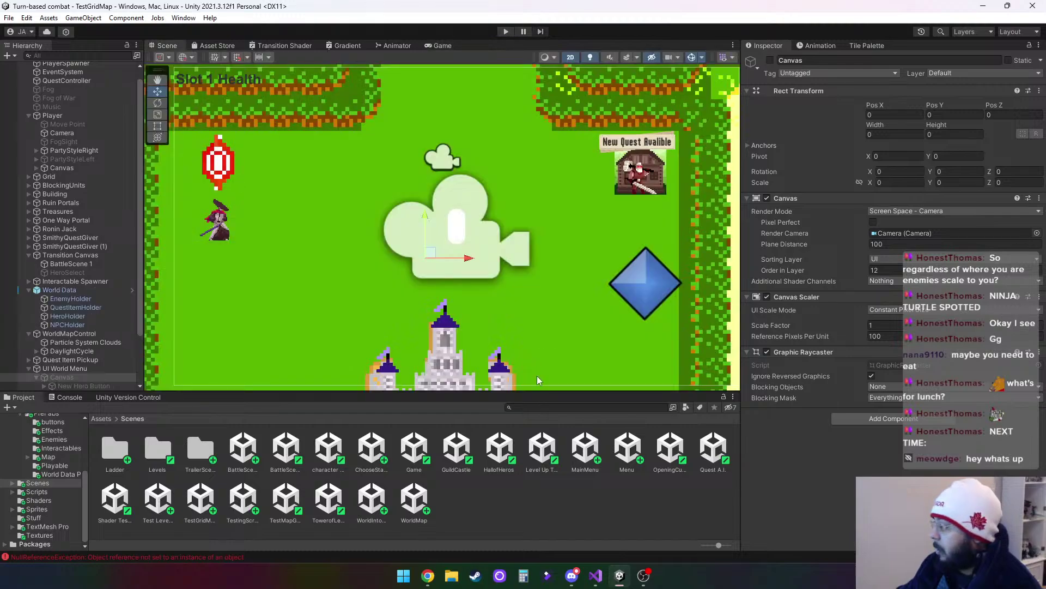
Back in Visual Studio, examine the menu toggle in WorldMapMenu.cs and the player control override in BasicMovement.cs, ending in WorldMapMenu.cs
mouse_move(643, 581)
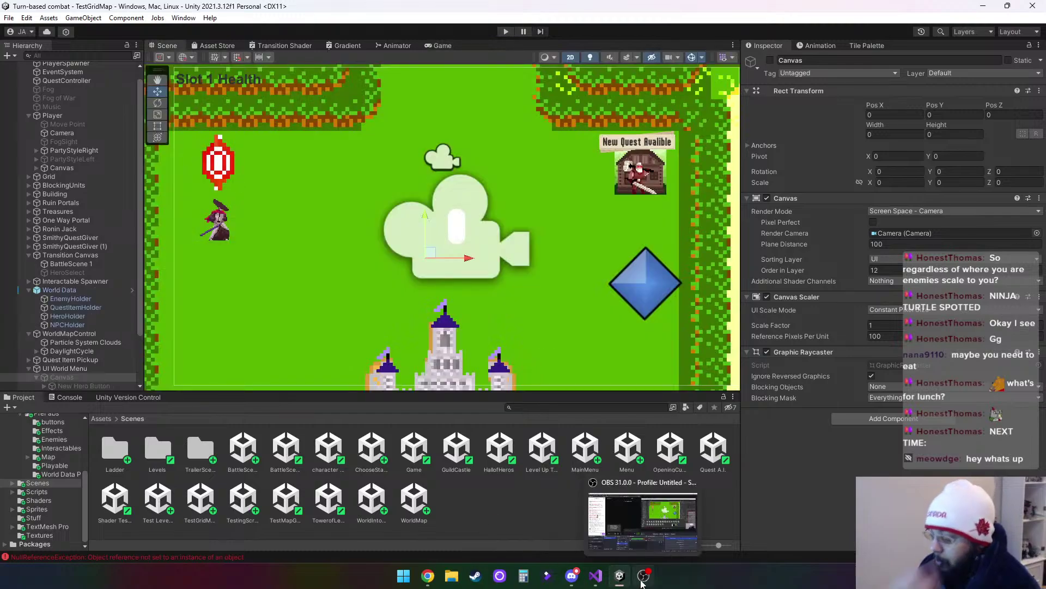
left_click(594, 582)
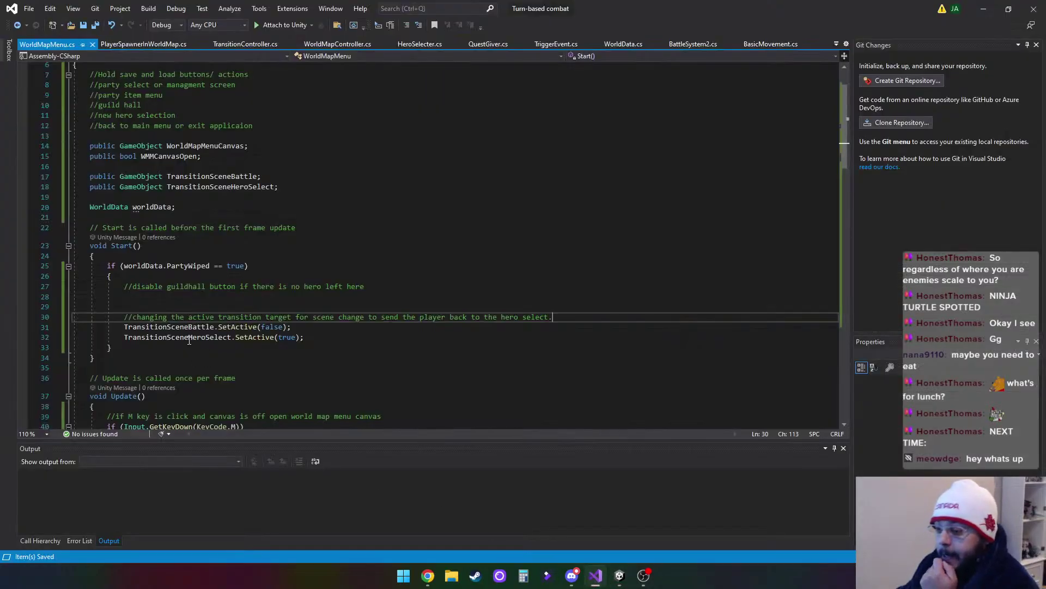
scroll(295, 318, "down", 6)
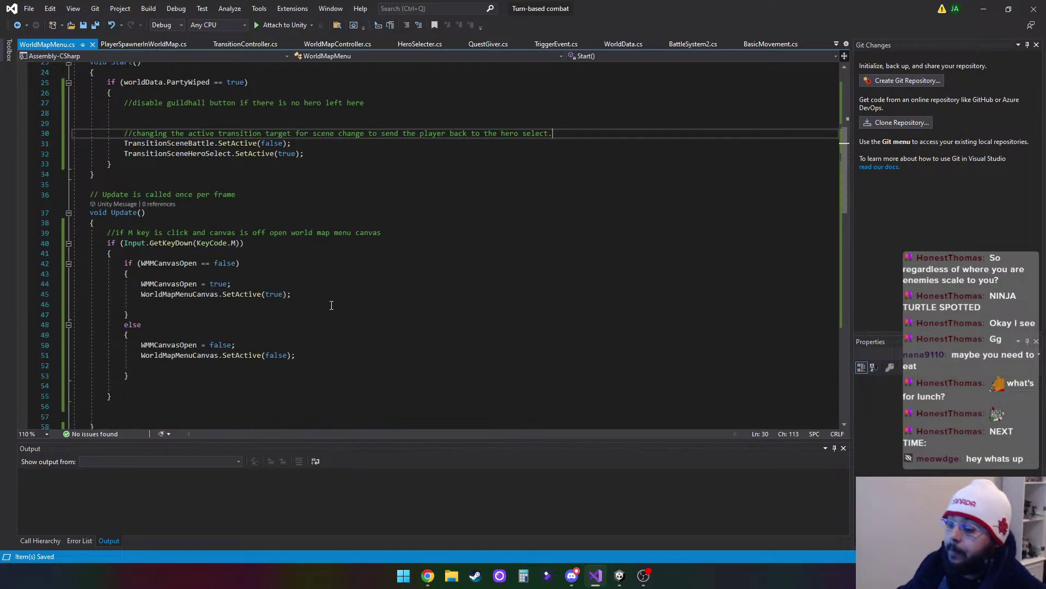
scroll(331, 305, "down", 3)
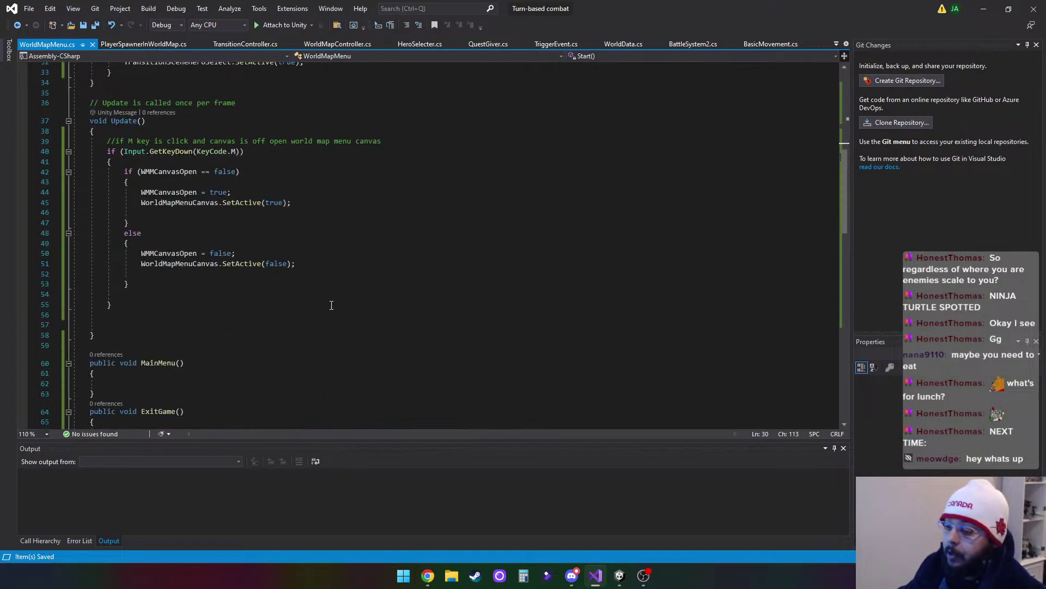
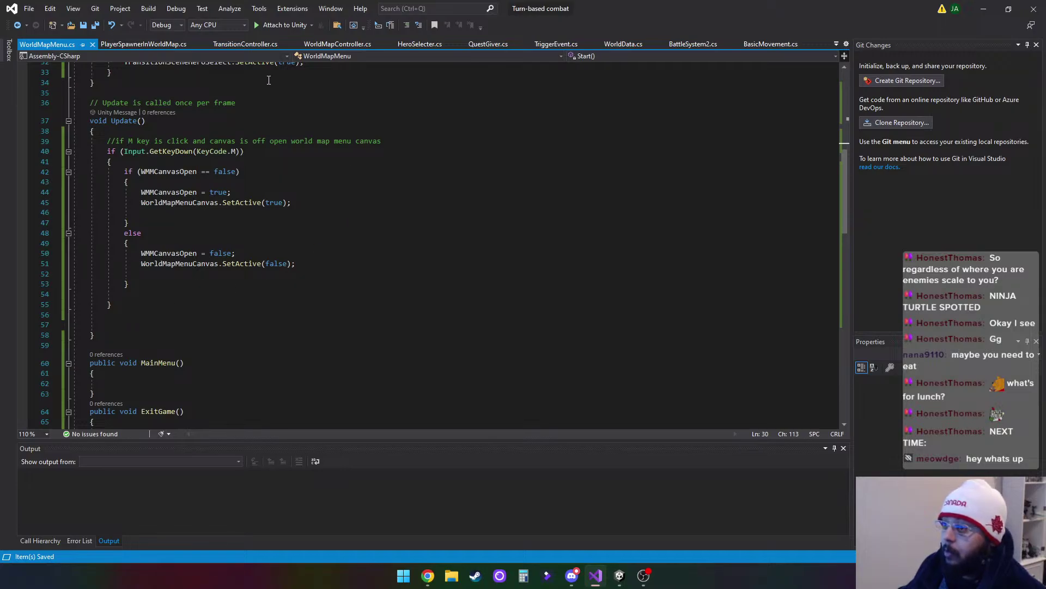
left_click(767, 46)
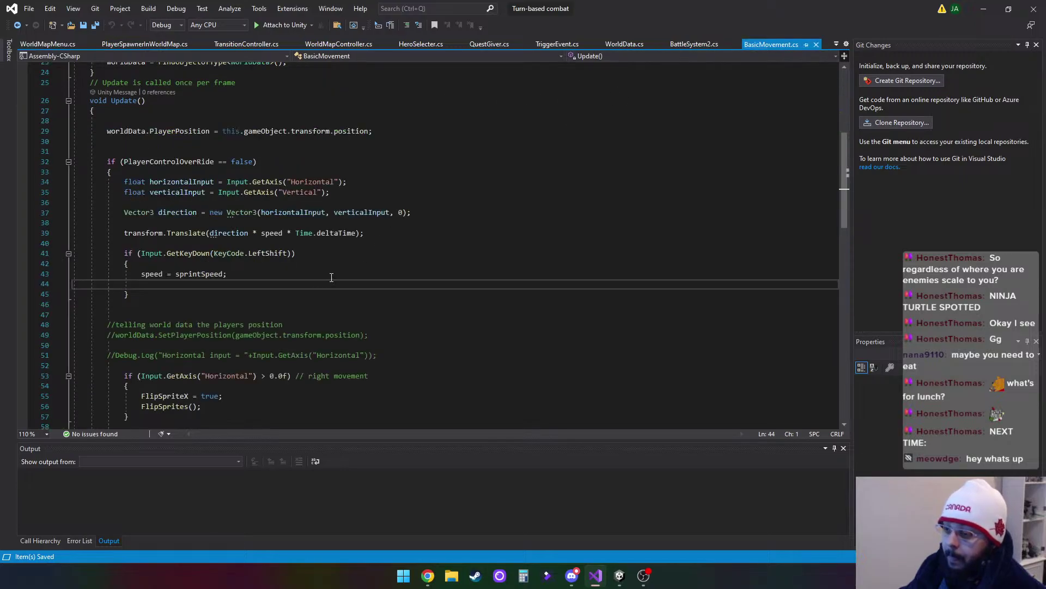
scroll(331, 277, "up", 5)
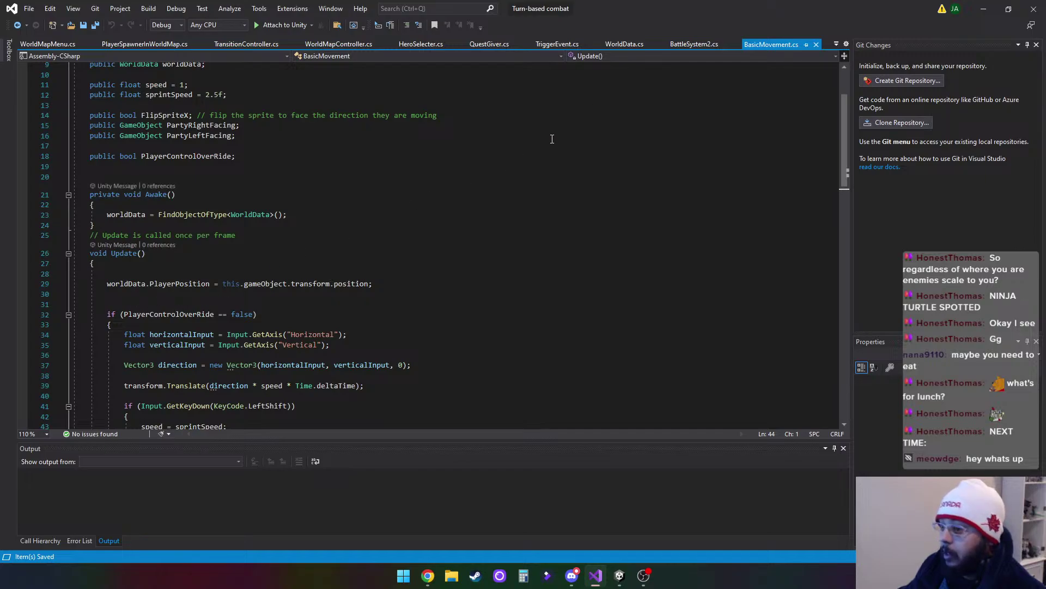
left_click(77, 44)
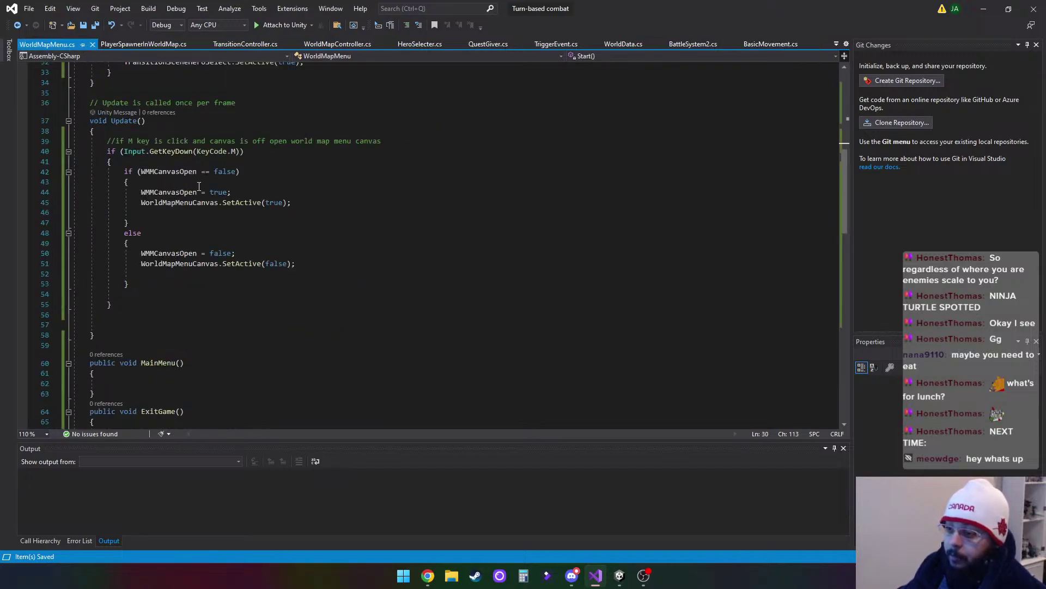
left_click(185, 184)
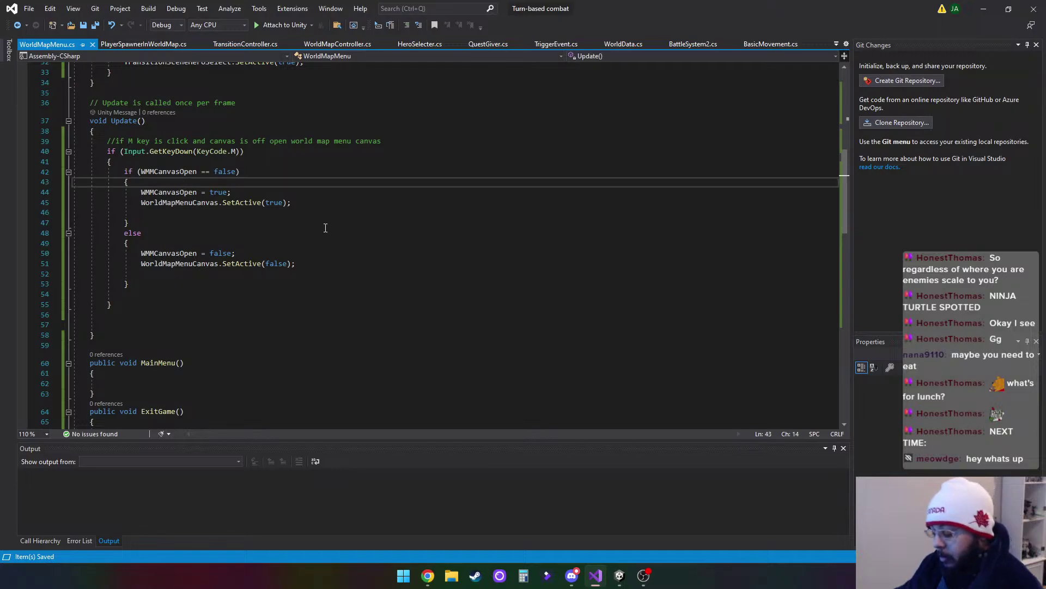
key("Return")
type("player")
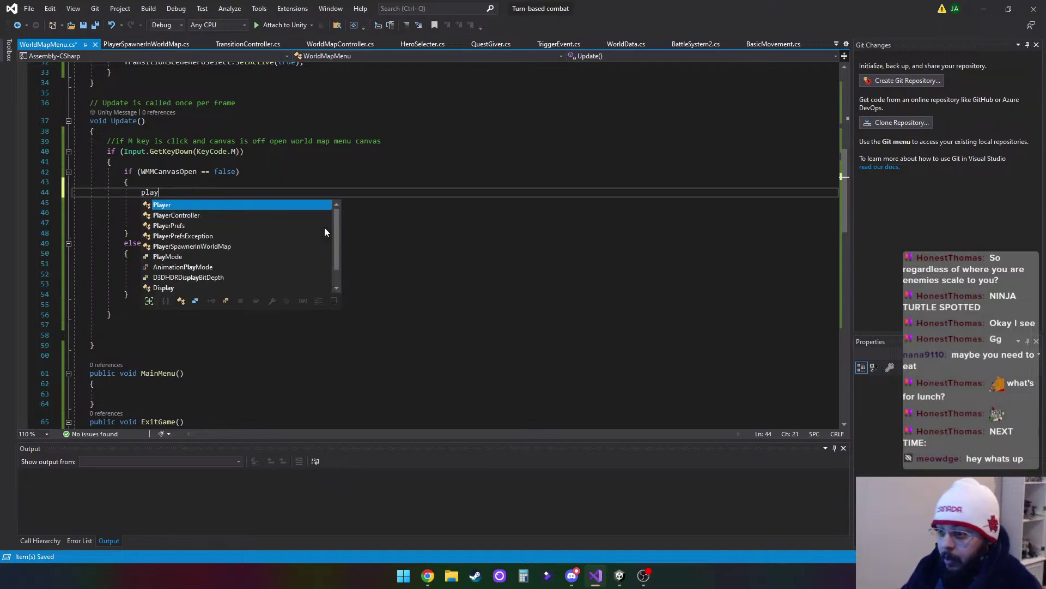
key("BackSpace")
key("BackSpace")
key("BackSpace")
key("BackSpace")
key("BackSpace")
key("BackSpace")
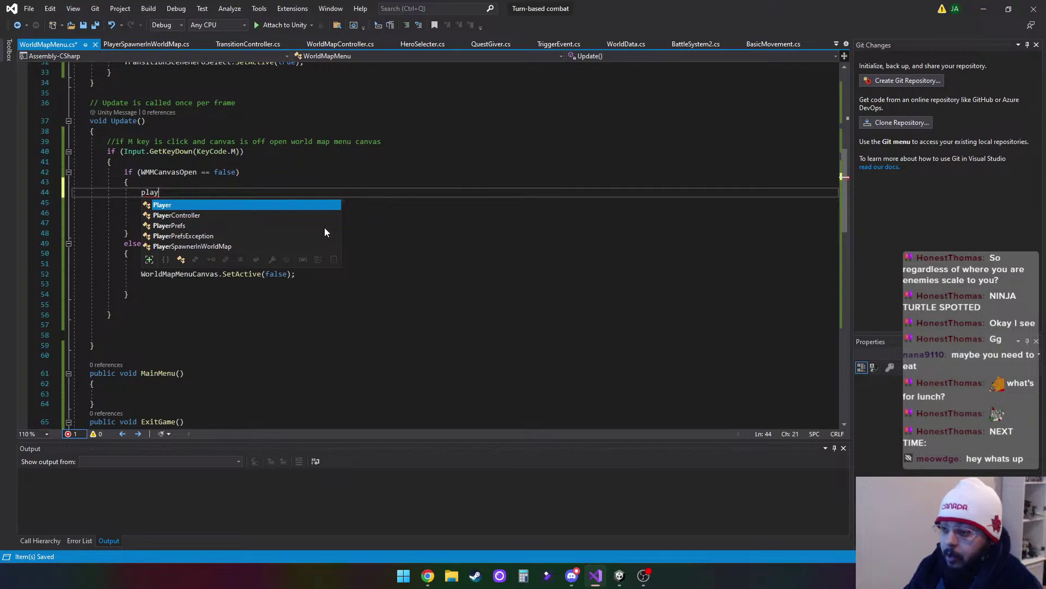
left_click(494, 296)
In the WorldMapMenu class, leave a blank line below the header comments and begin a public field of type Player
scroll(495, 296, "up", 10)
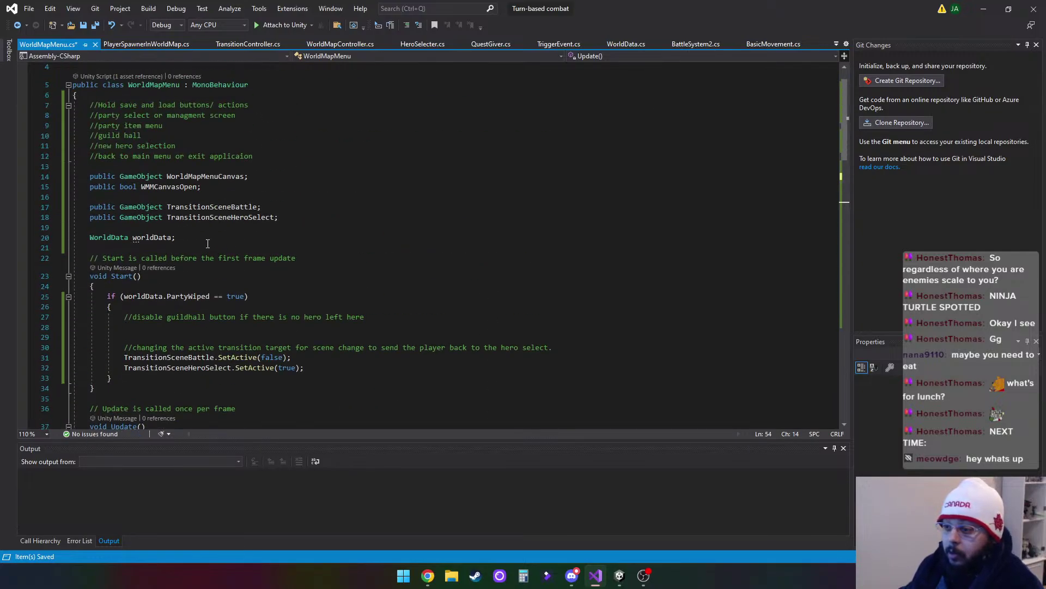
left_click(208, 244)
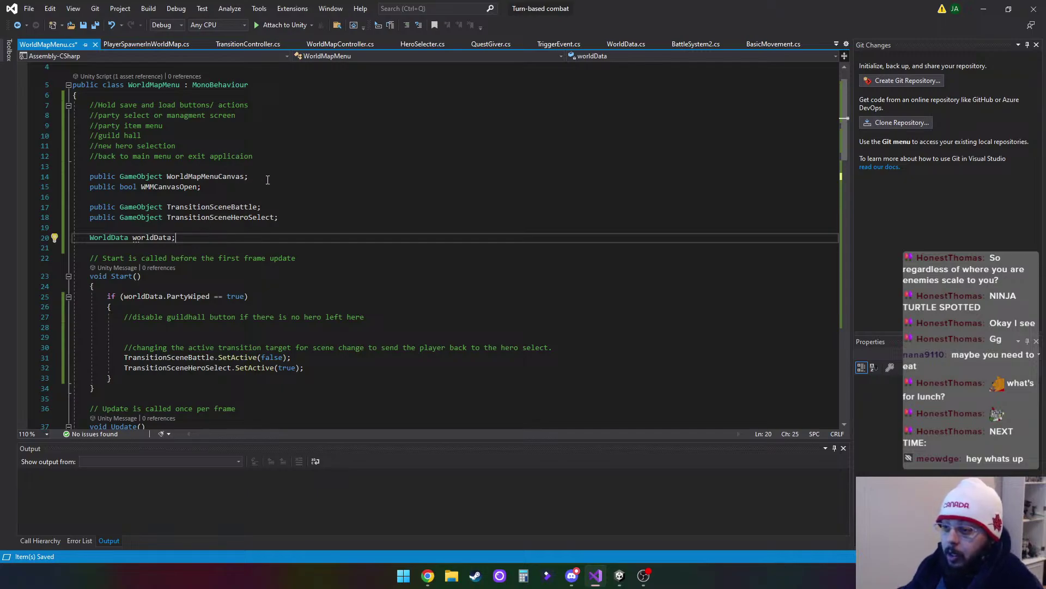
left_click(268, 157)
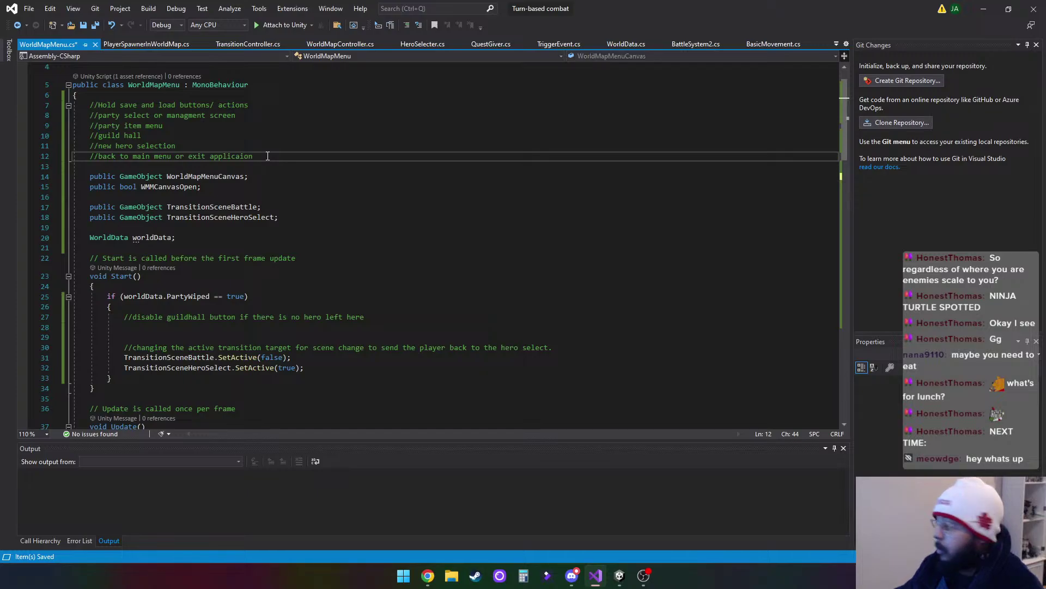
key("Return")
key("Return")
type("p")
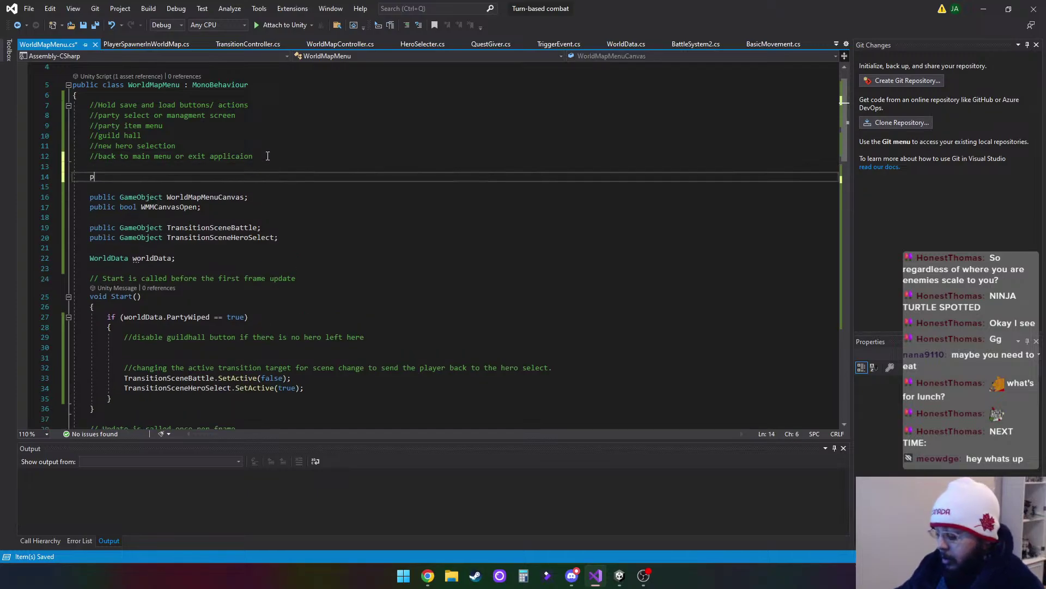
type("ublic")
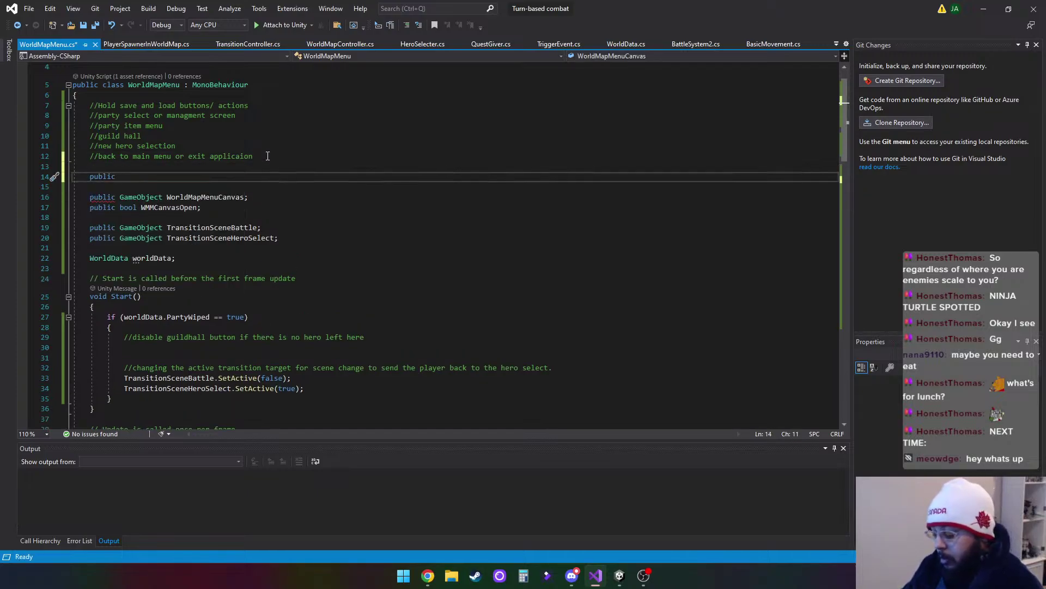
type(" Plauer")
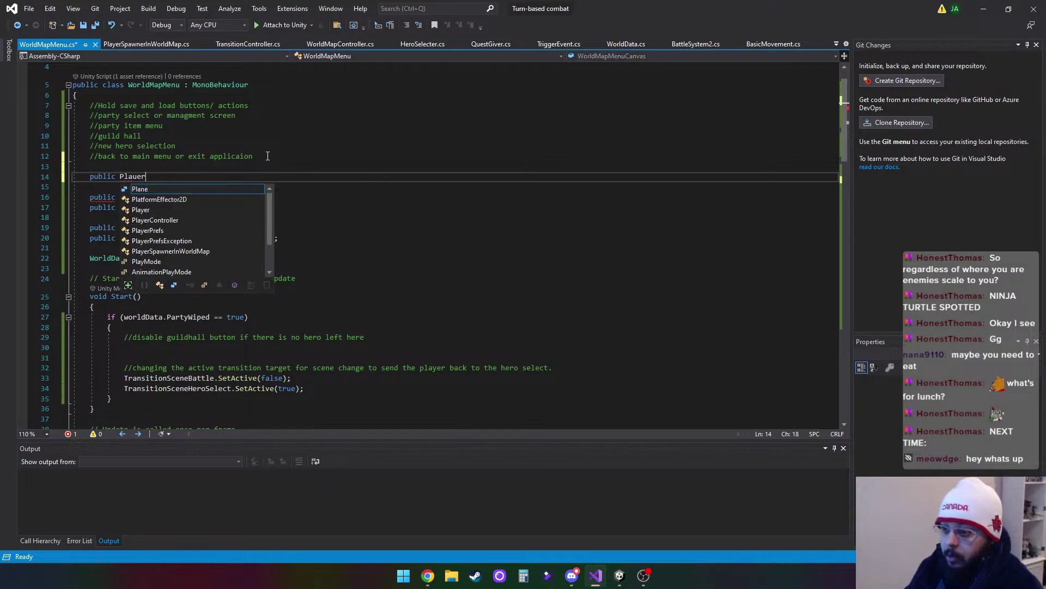
key("BackSpace")
key("BackSpace")
key("BackSpace")
type("yer")
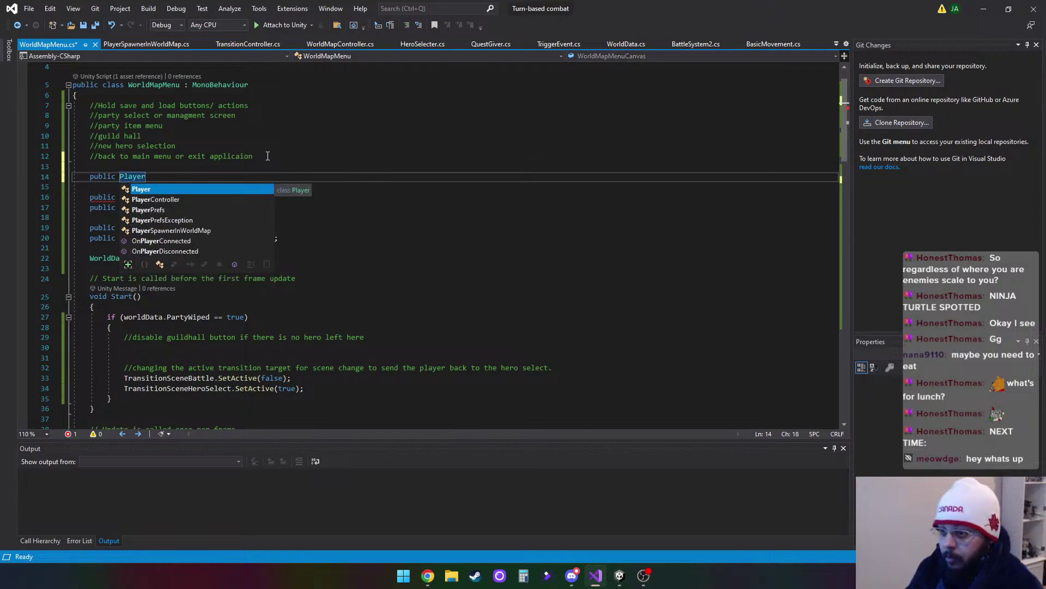
Name the new Player field player and complete the declaration as "public Player player;"
type(" Pla")
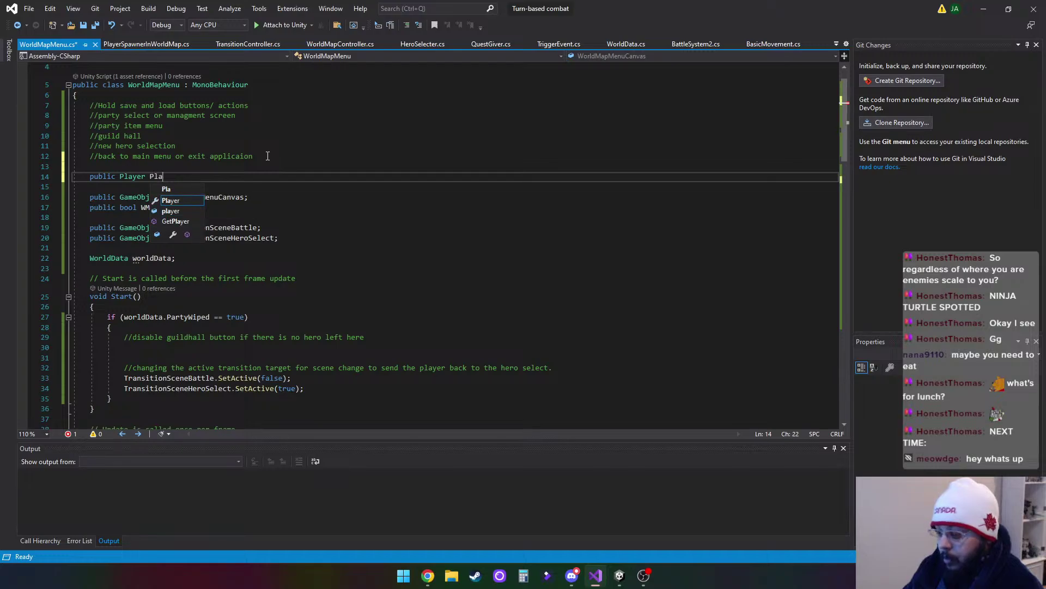
key("BackSpace")
key("BackSpace")
key("BackSpace")
type("p")
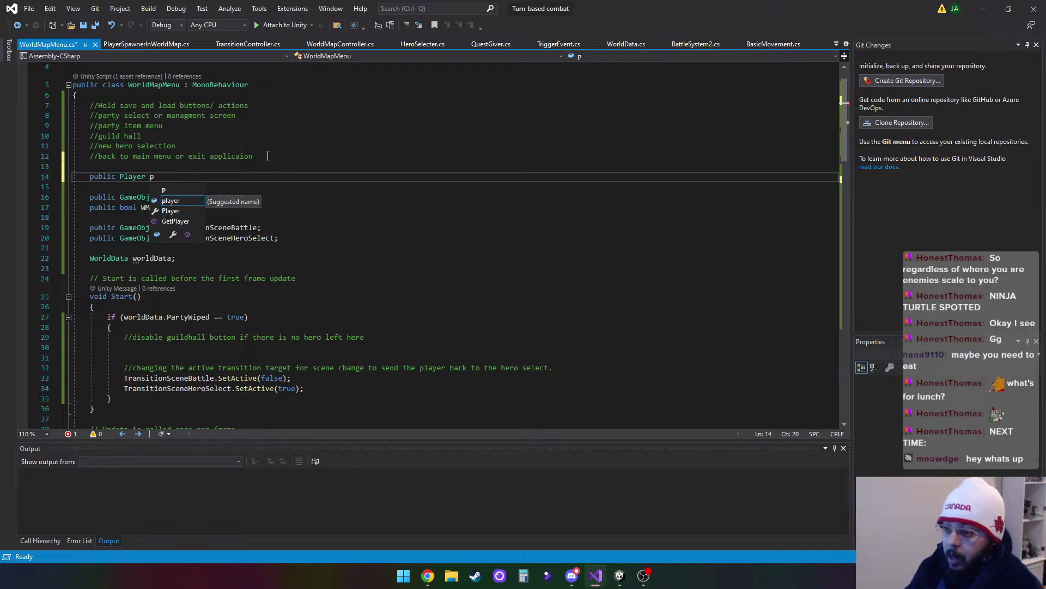
key("Escape")
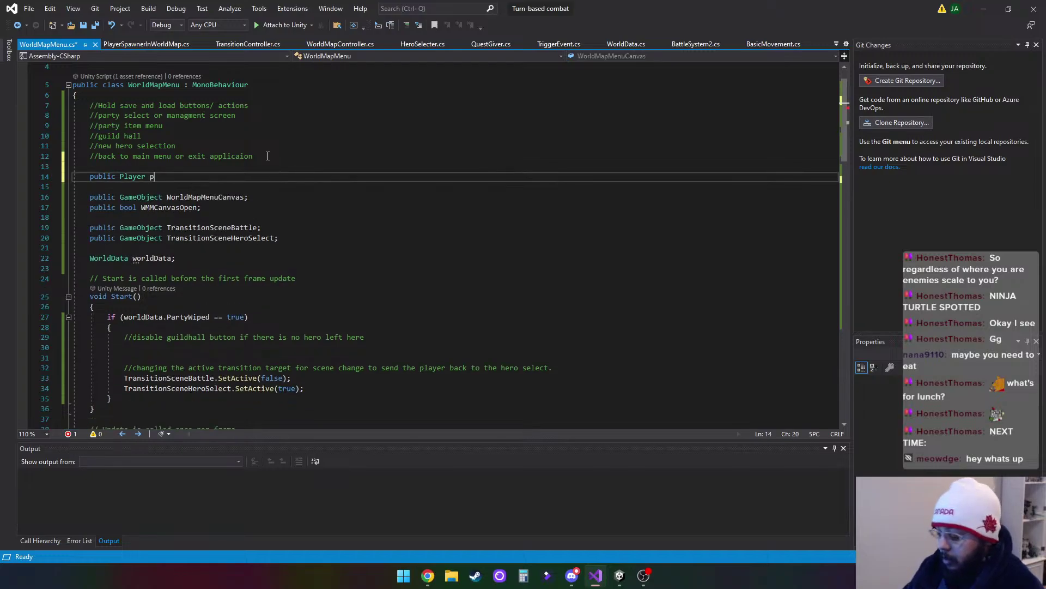
key("Return")
key("BackSpace")
key("BackSpace")
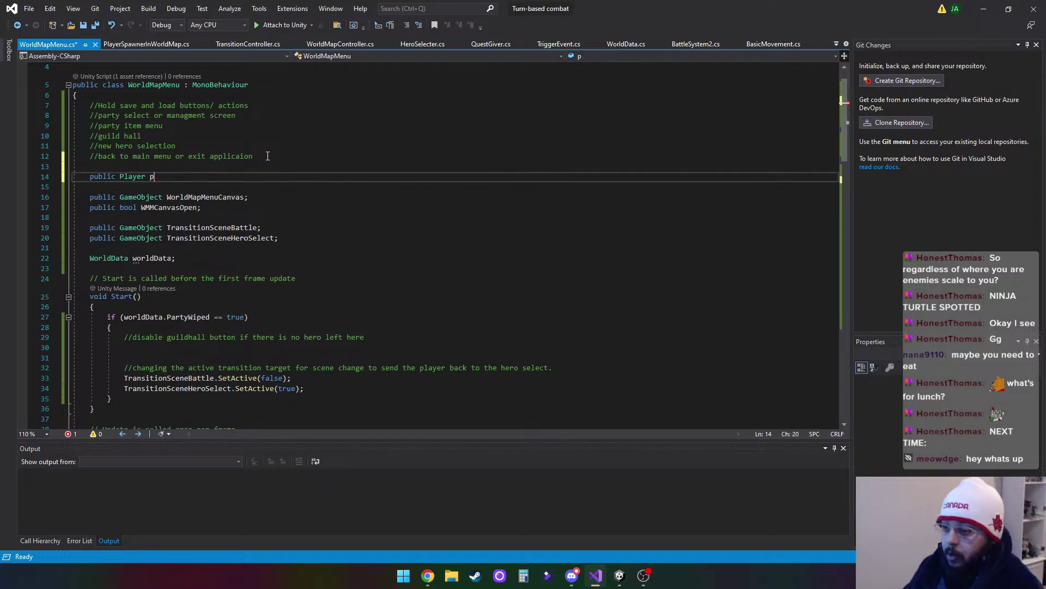
key("BackSpace")
type("p")
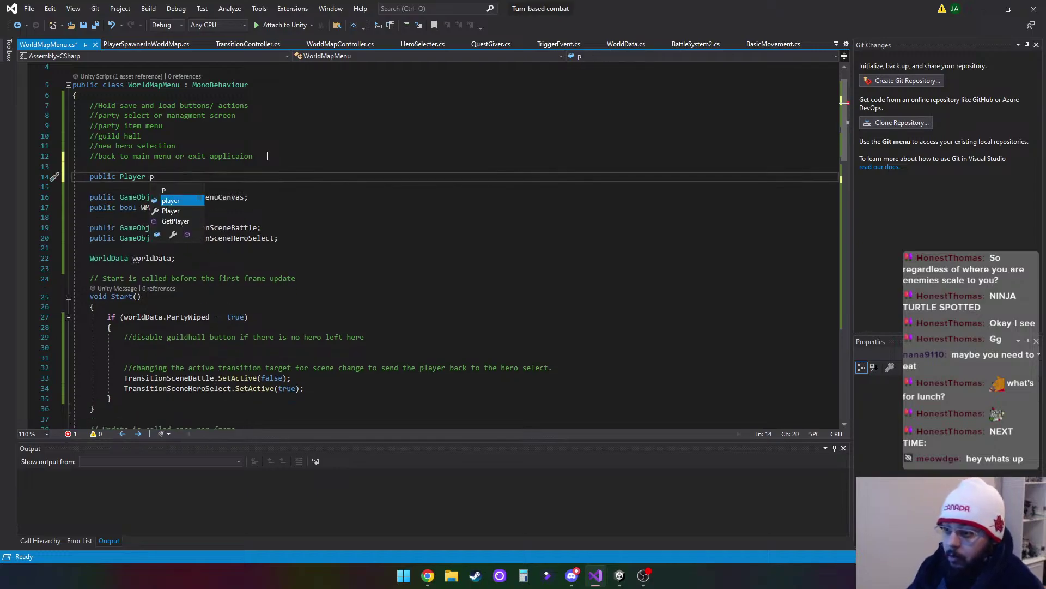
key("Tab")
type(";")
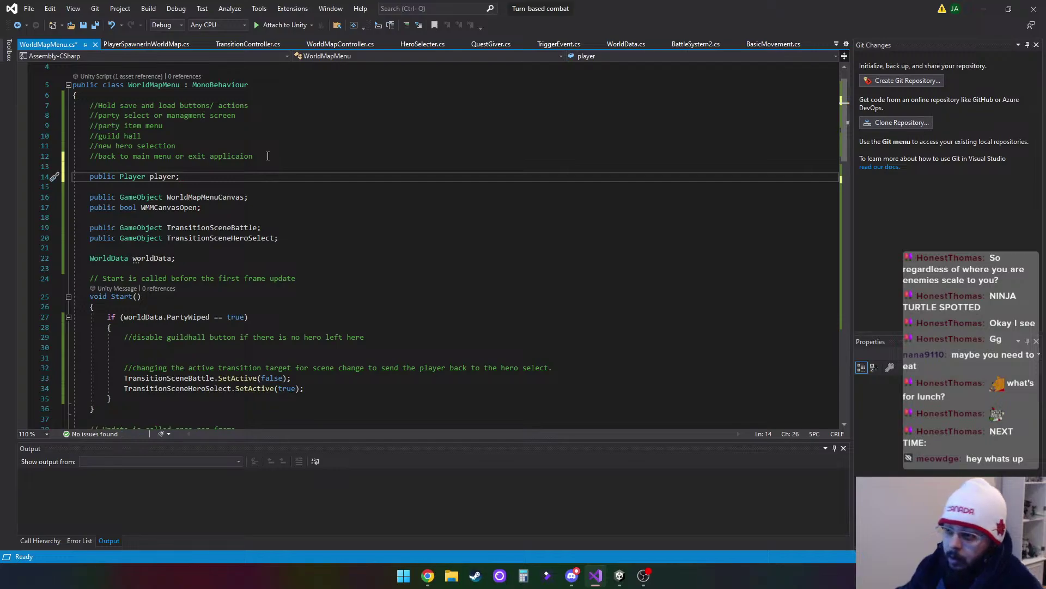
At the start of the "WMMCanvasOpen == false" block in Update, begin a statement with player.GetComponent<BasicMovement>
scroll(267, 156, "down", 8)
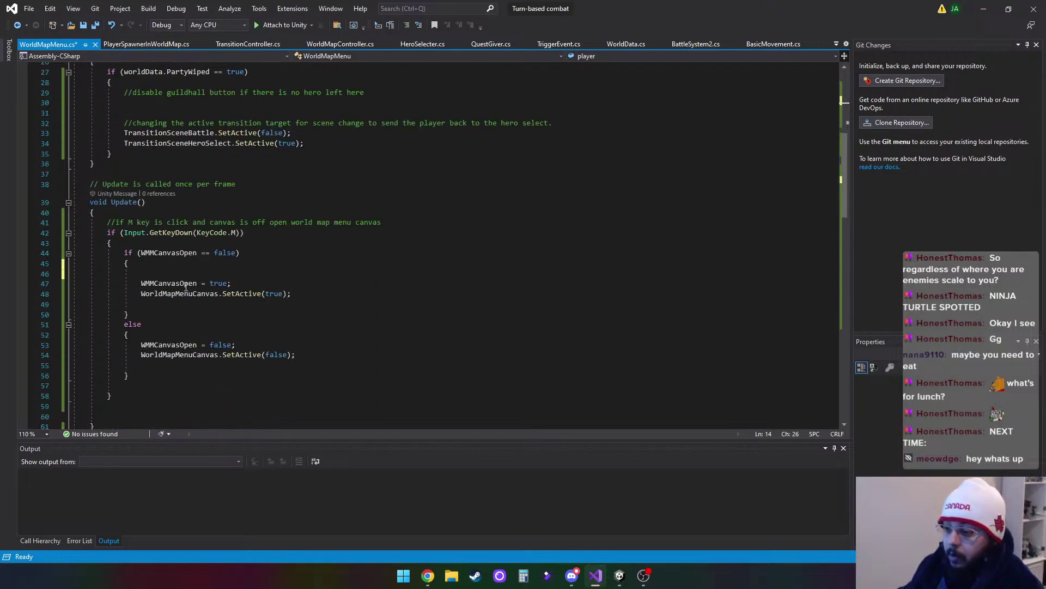
left_click(178, 274)
type("player")
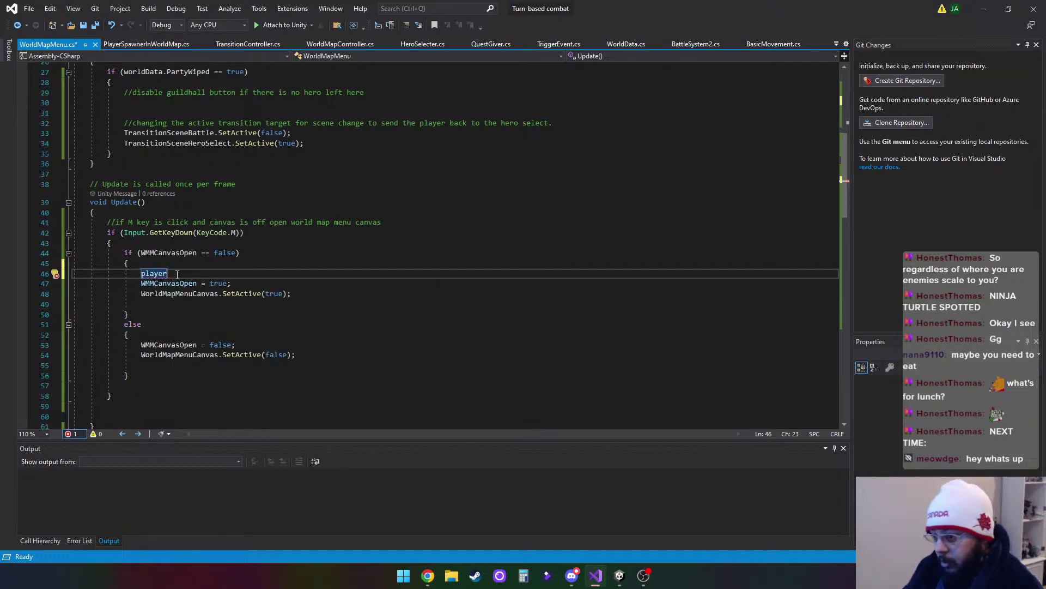
type(".")
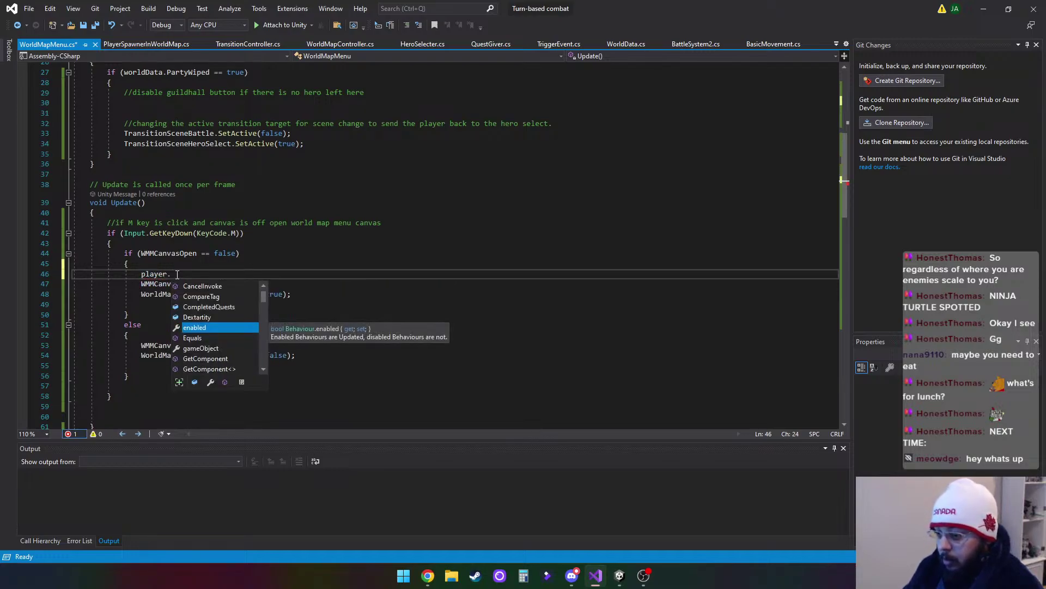
type("get")
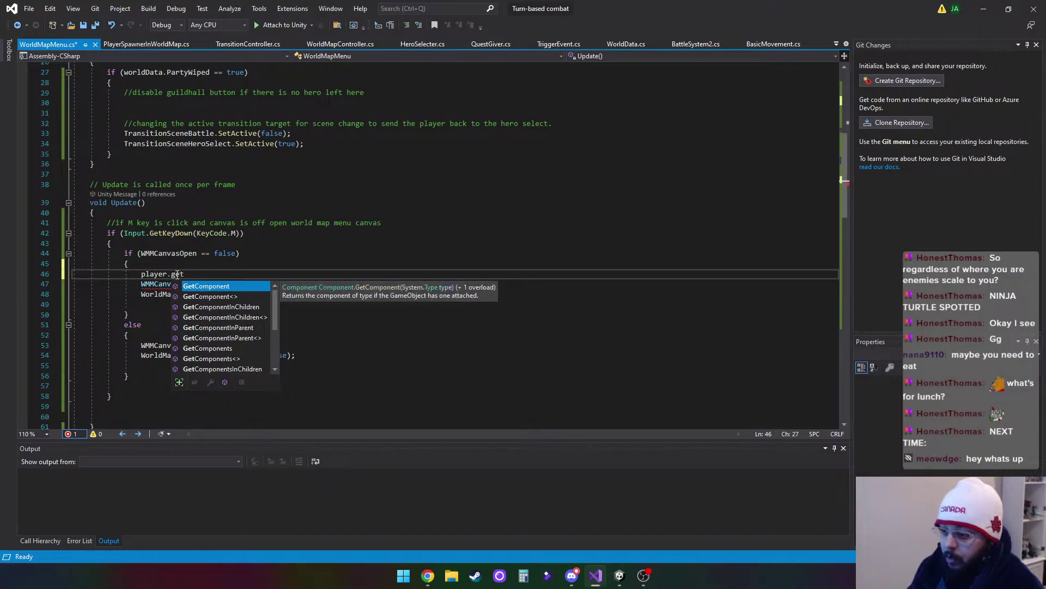
key("Tab")
type("<>")
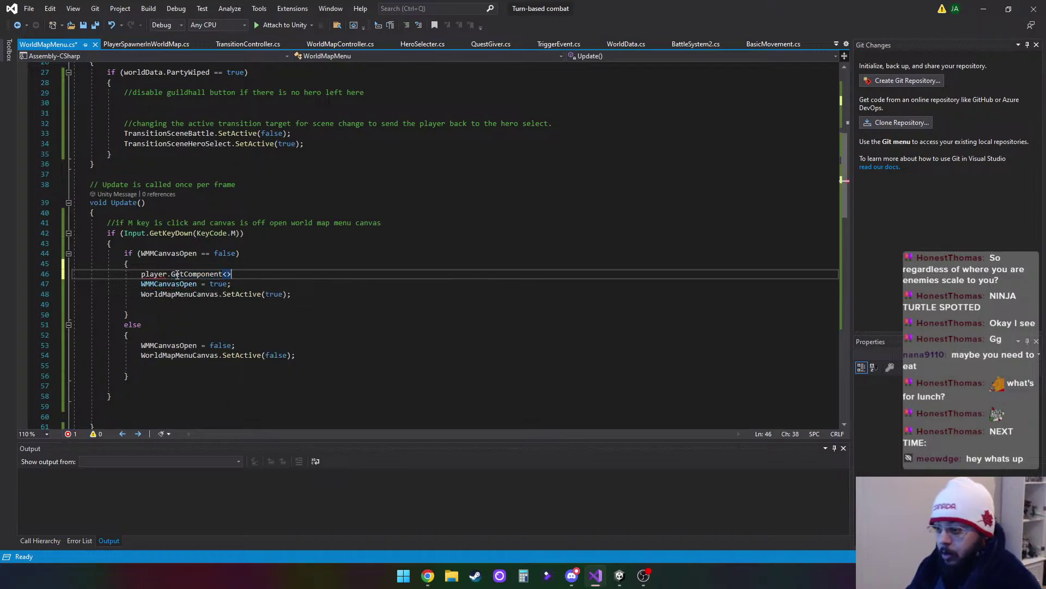
key("Left")
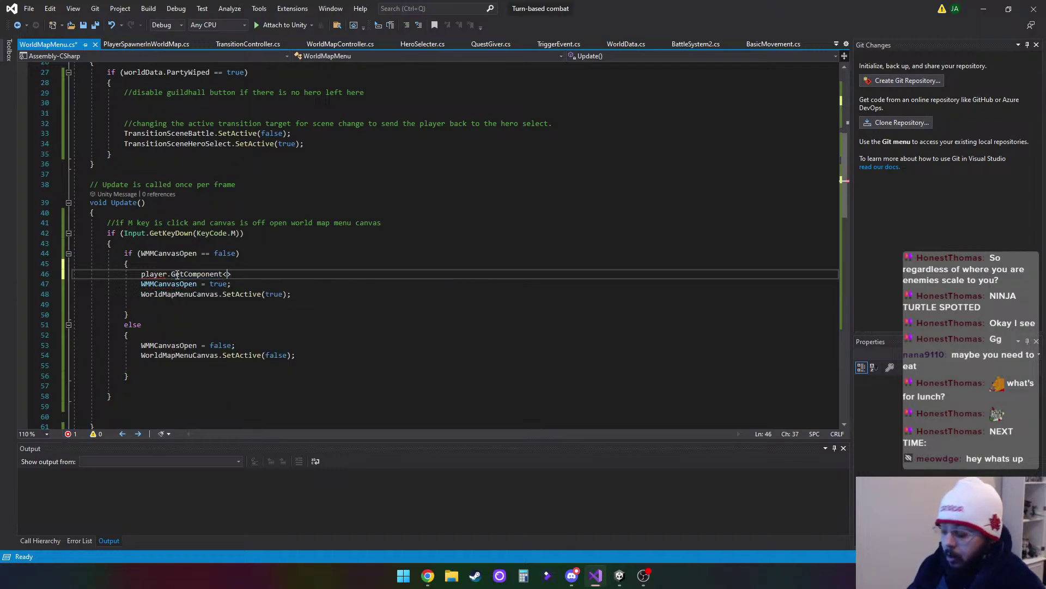
type("pl")
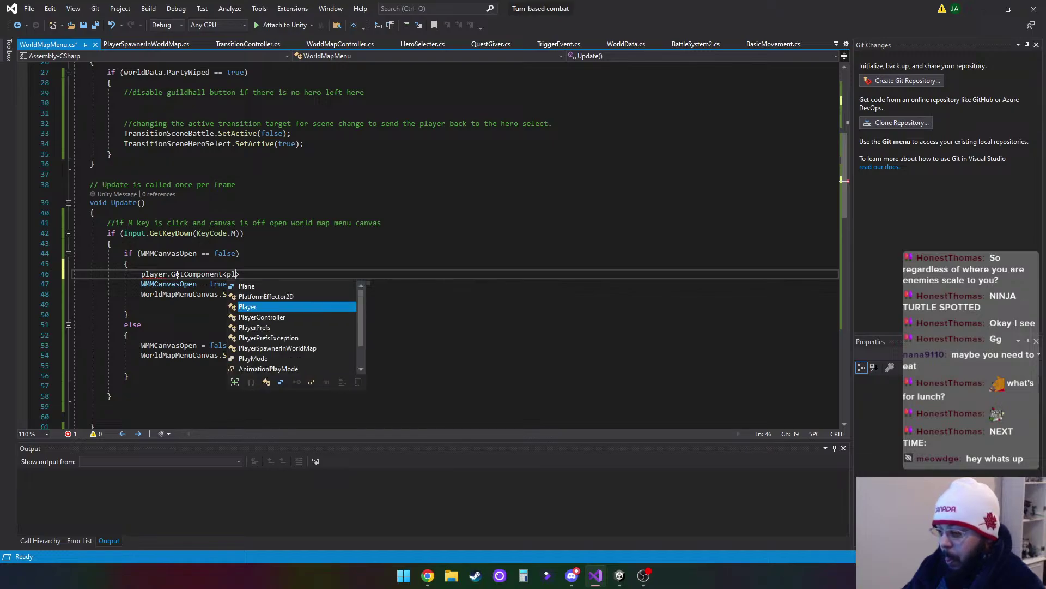
type("au")
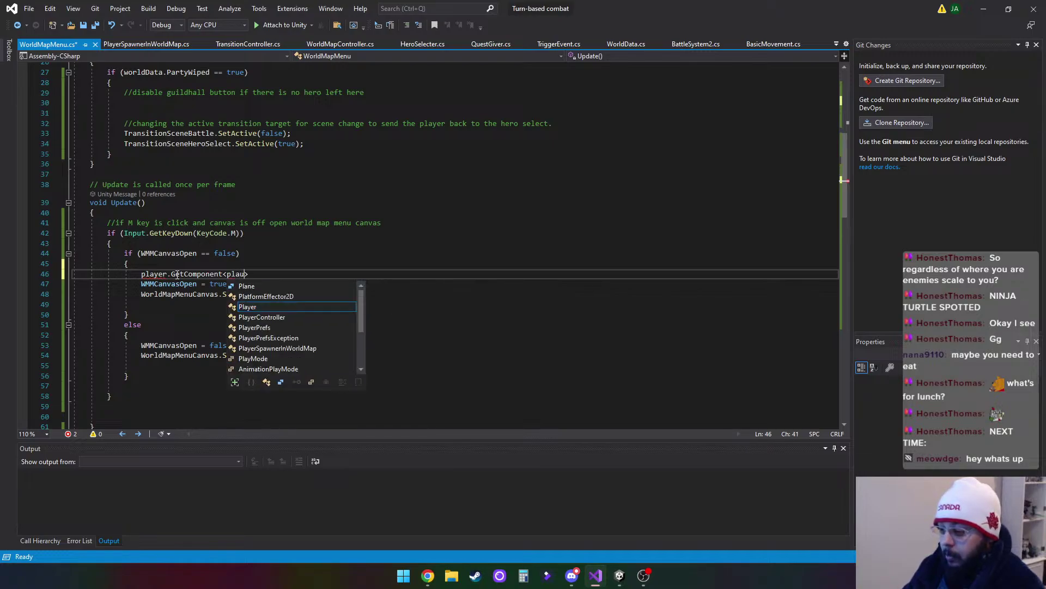
key("BackSpace")
key("BackSpace")
key("BackSpace")
key("BackSpace")
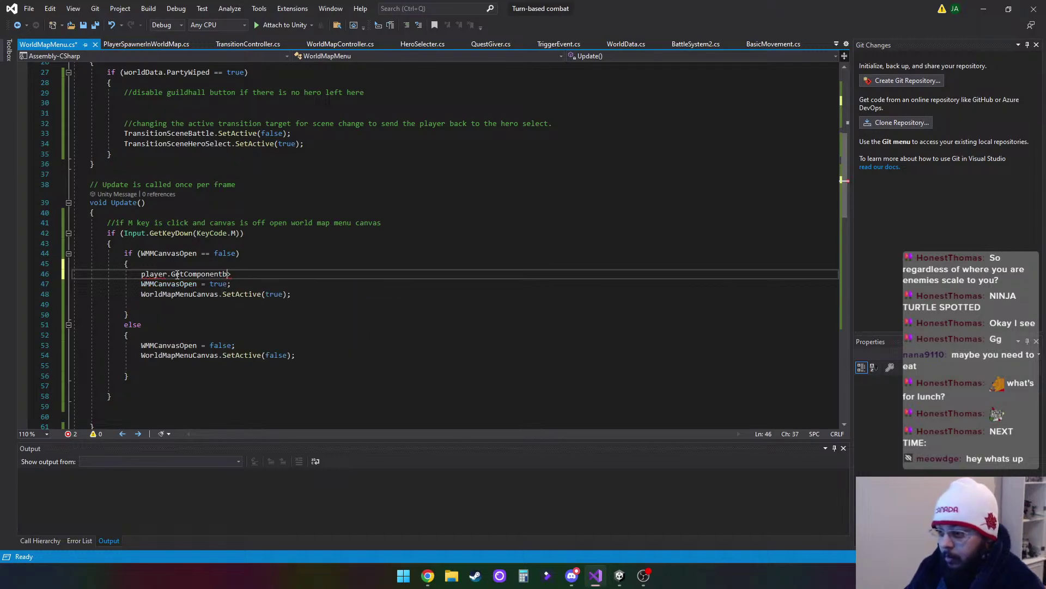
type("<basi>")
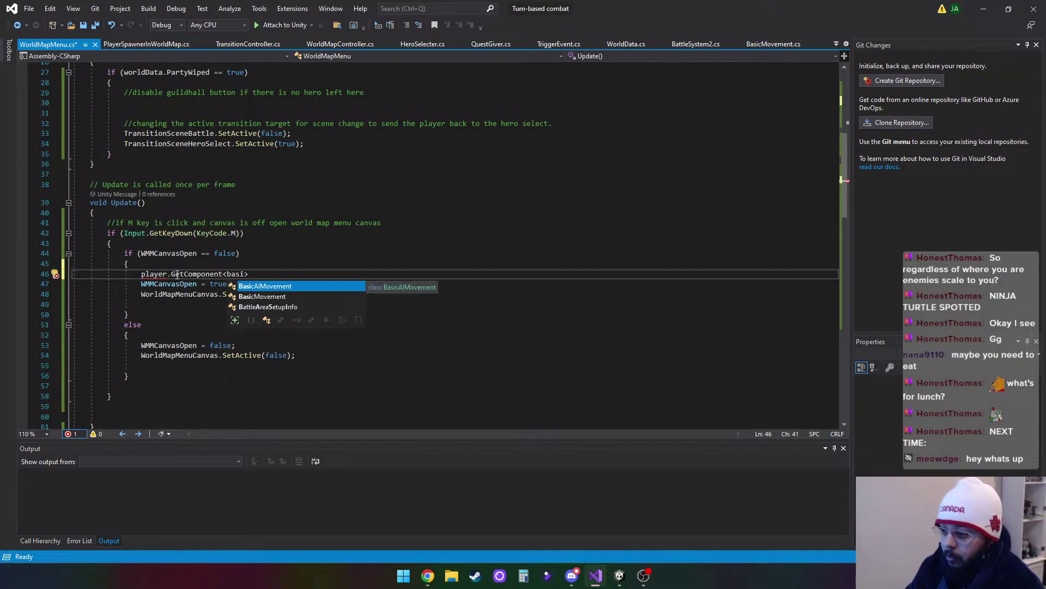
key("Down")
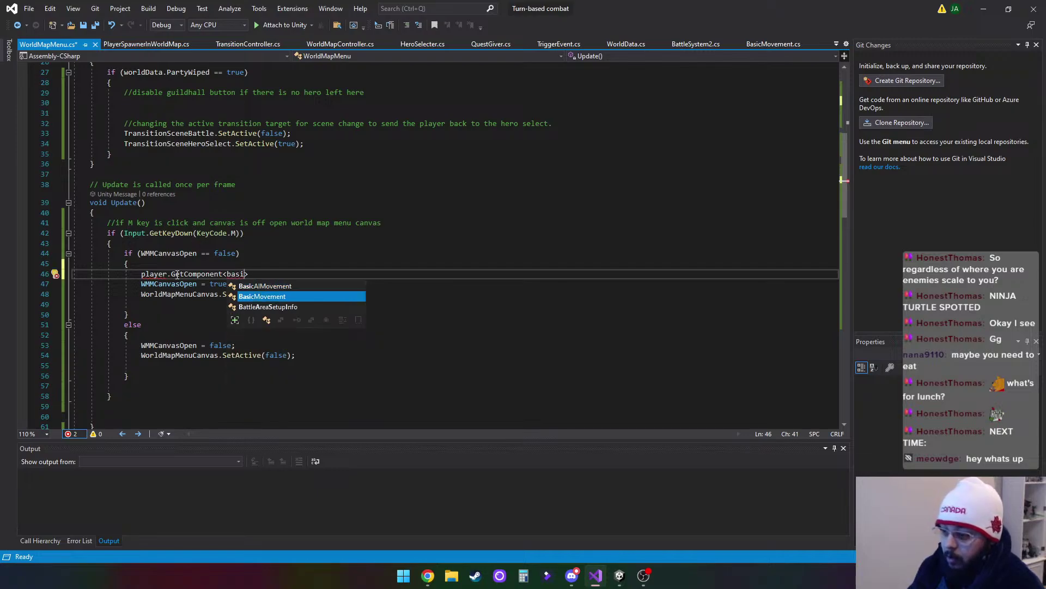
key("Tab")
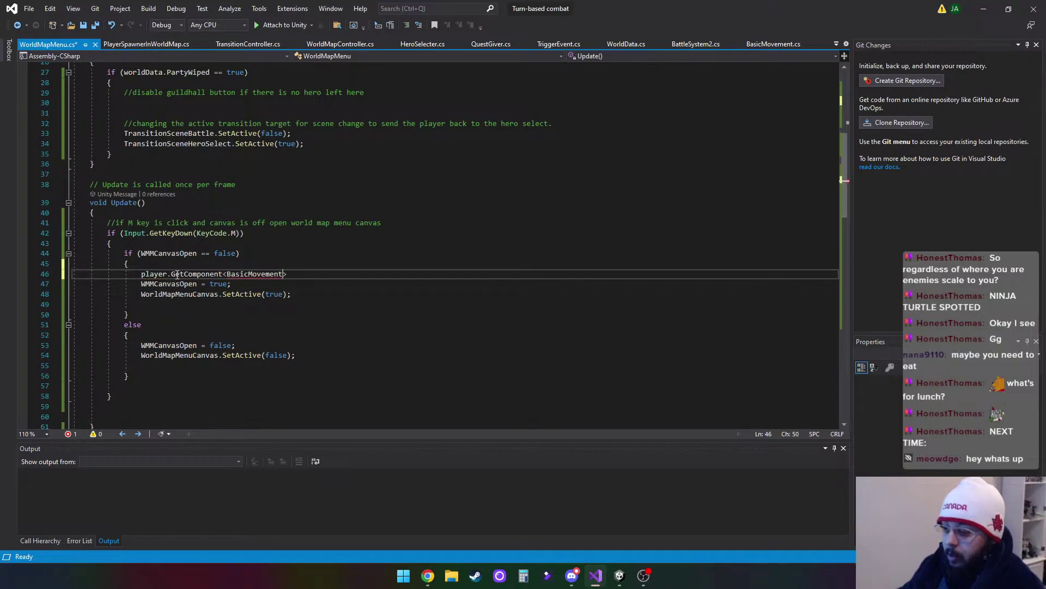
Complete the statement so it reads "player.GetComponent<BasicMovement>().PlayerControlOverRide = true;"
type("()")
key("Right")
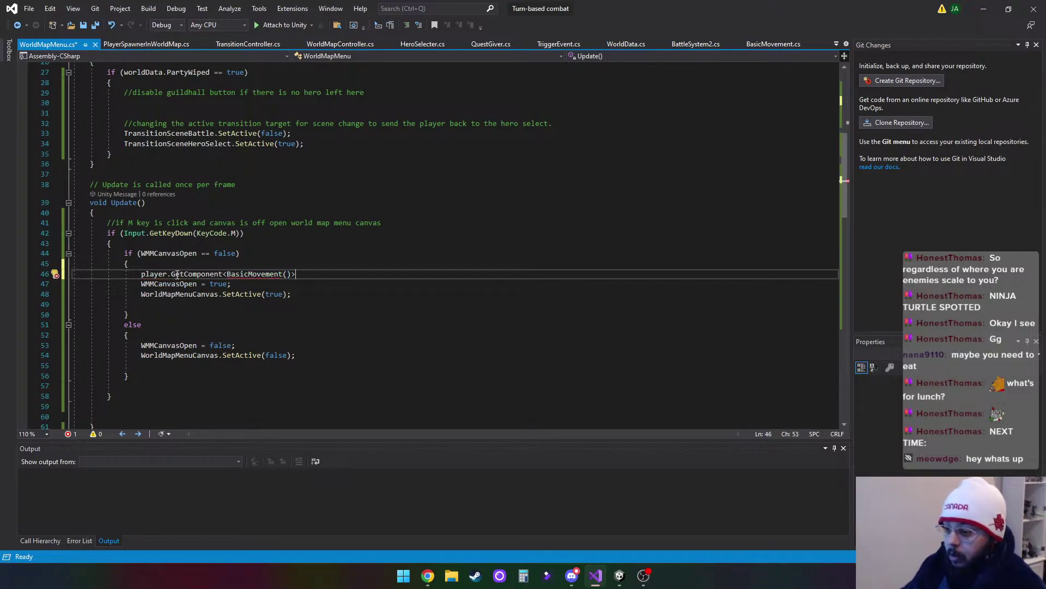
type(".")
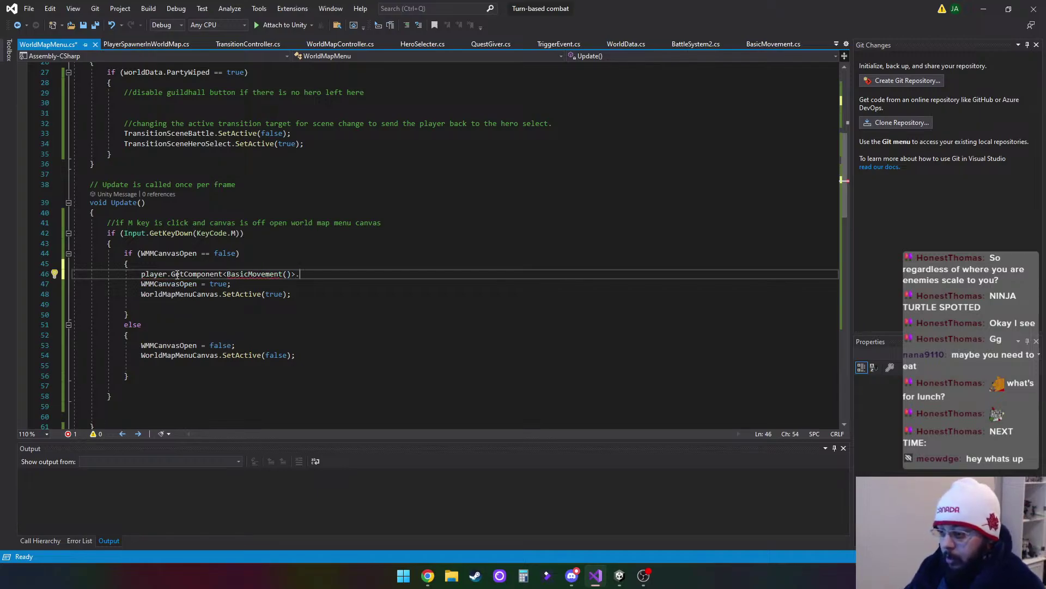
key("BackSpace")
key("BackSpace")
key("BackSpace")
key("BackSpace")
type(">")
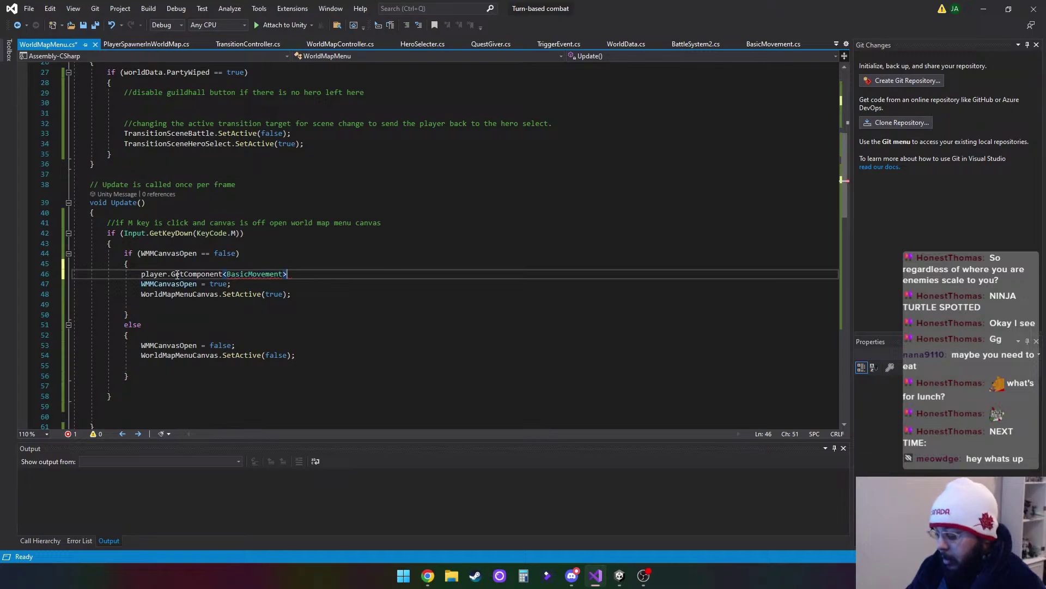
type("(")
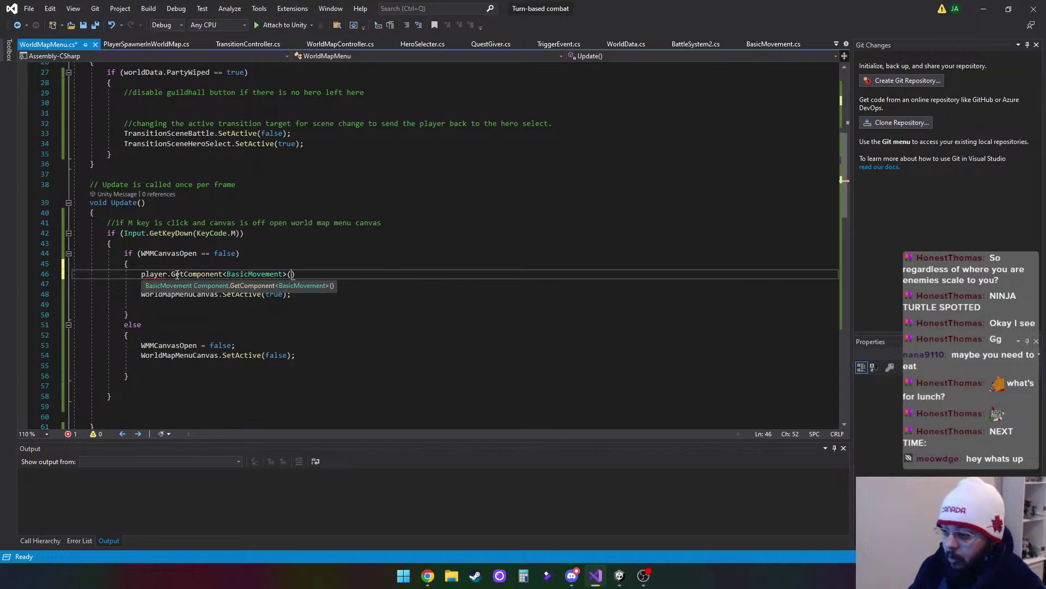
type(").")
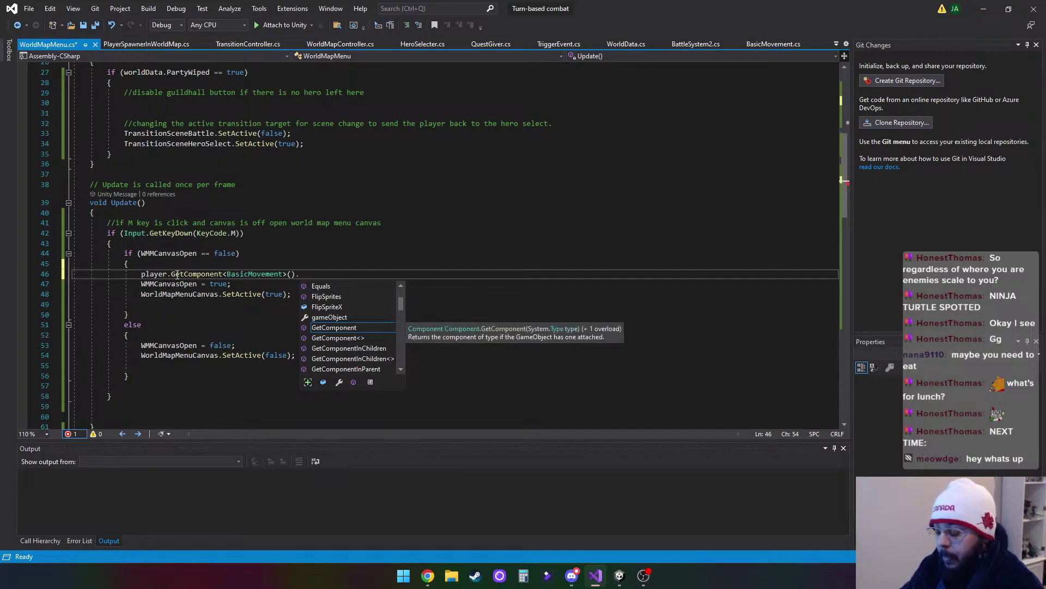
type("PlayerControlOverRide")
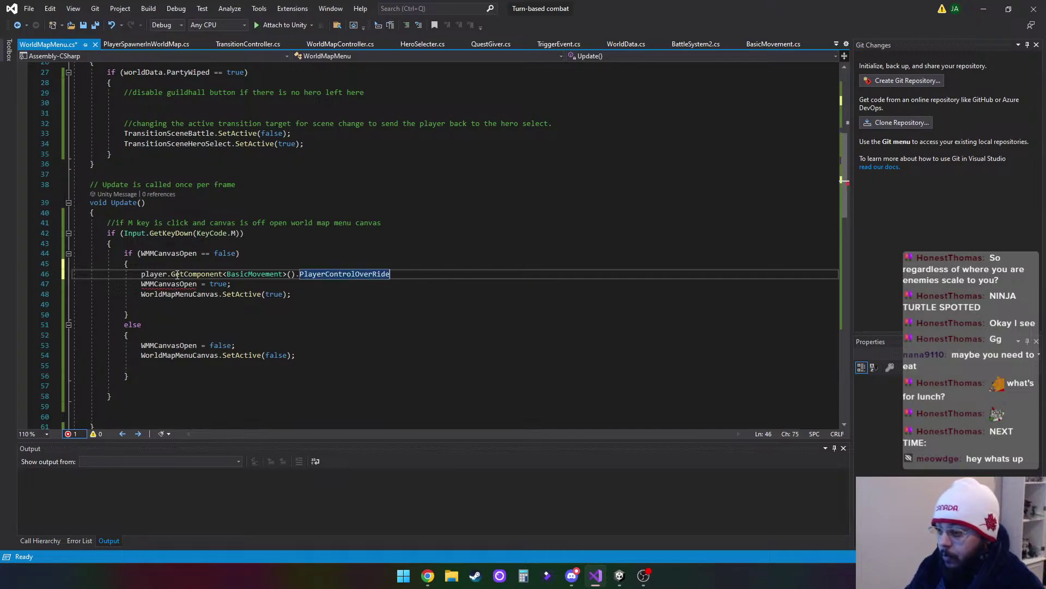
type(" = ")
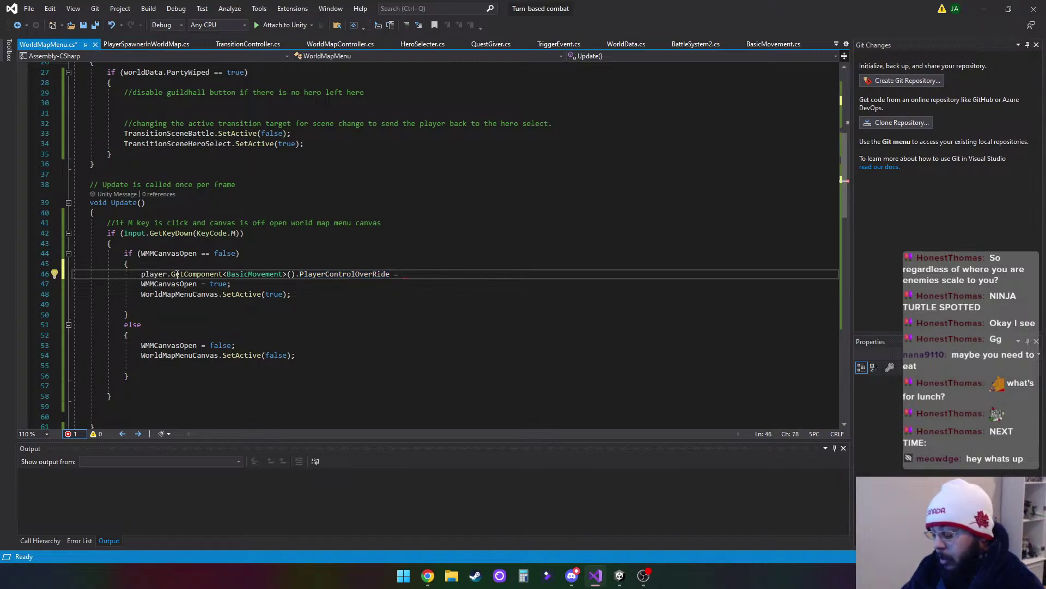
type("t")
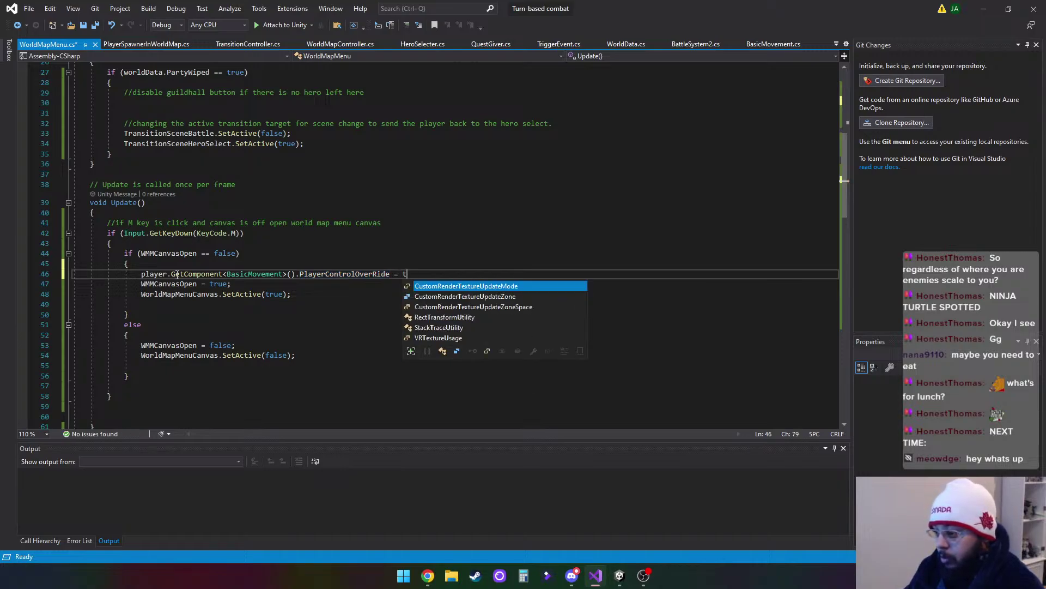
type("rue;")
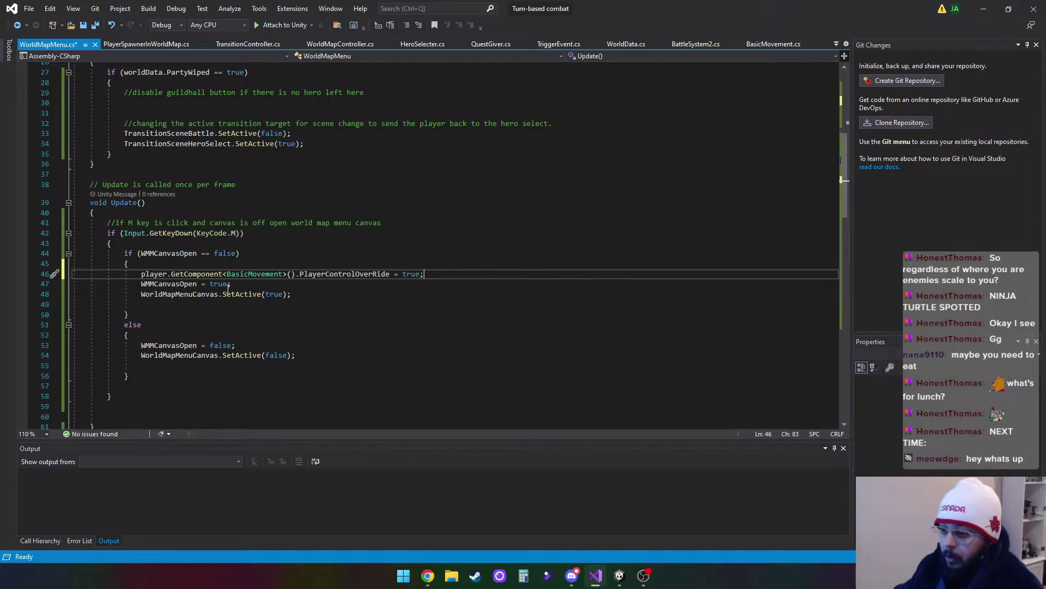
Copy the player.GetComponent<BasicMovement>().PlayerControlOverRide statement to the start of the else block in Update
left_click_drag(142, 274, 432, 276)
key("ctrl+c")
left_click(136, 338)
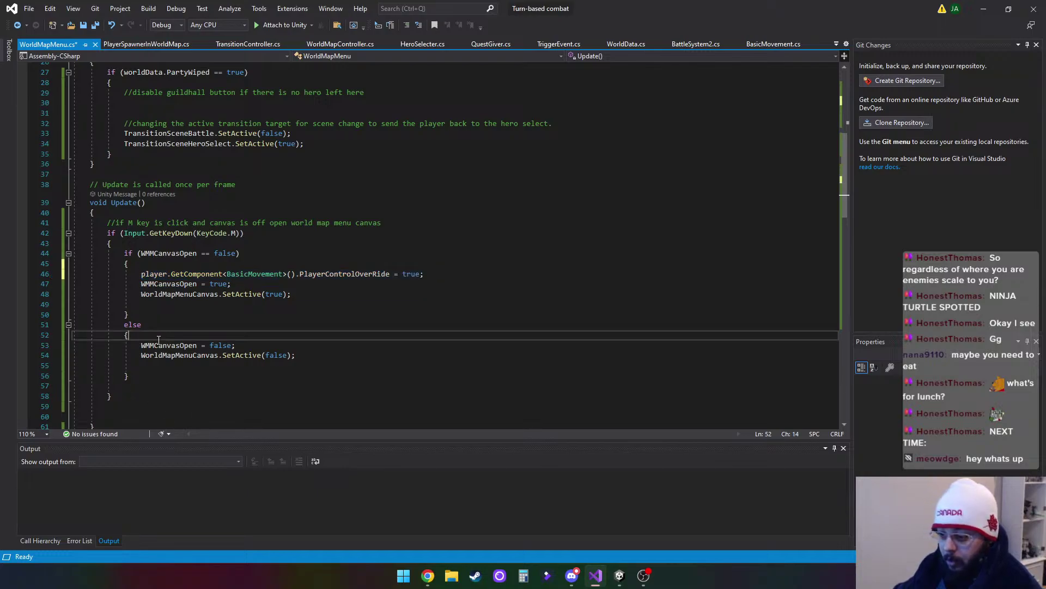
key("Return")
key("ctrl+v")
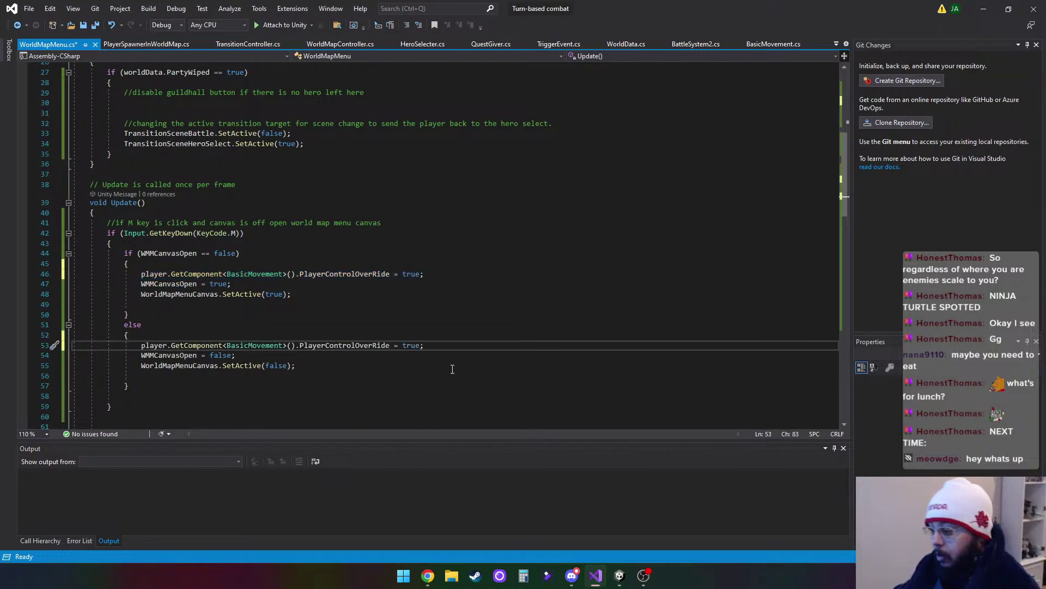
Set PlayerControlOverRide to false in the else block's statement and save the WorldMapMenu script
double_click(413, 345)
type("false")
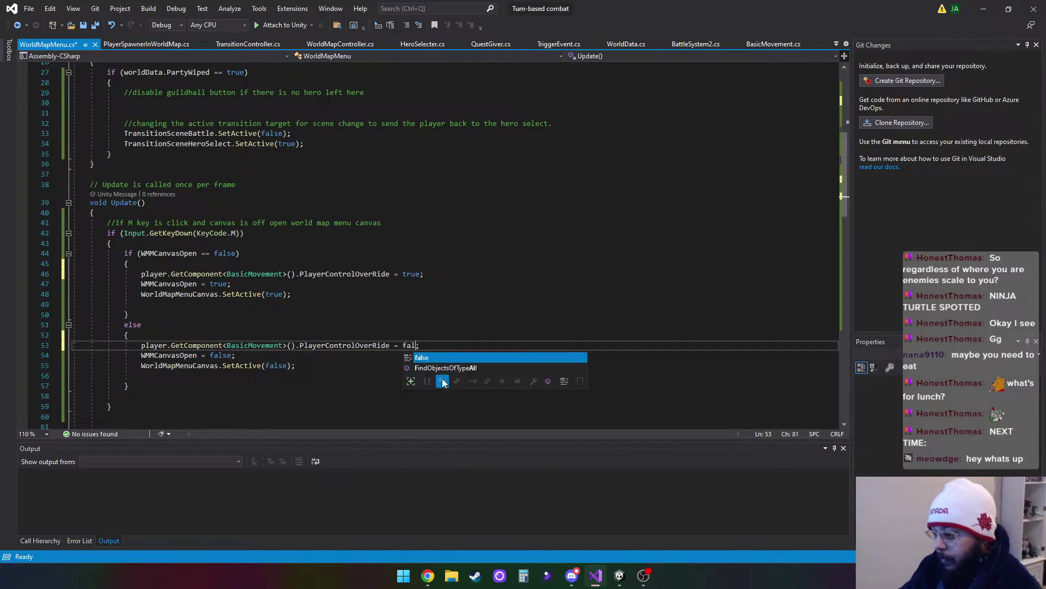
left_click(448, 368)
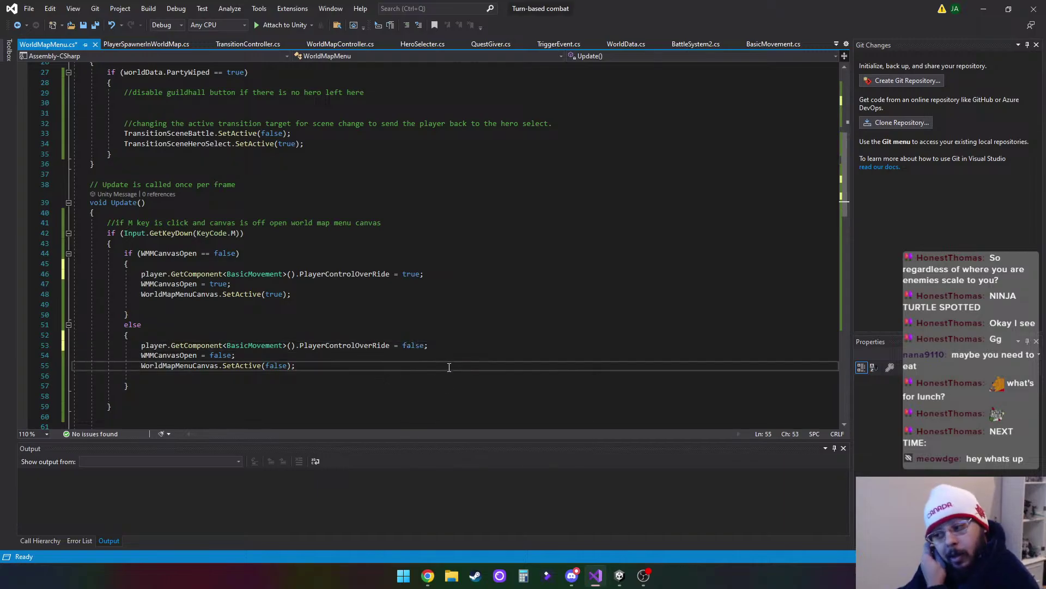
left_click(83, 27)
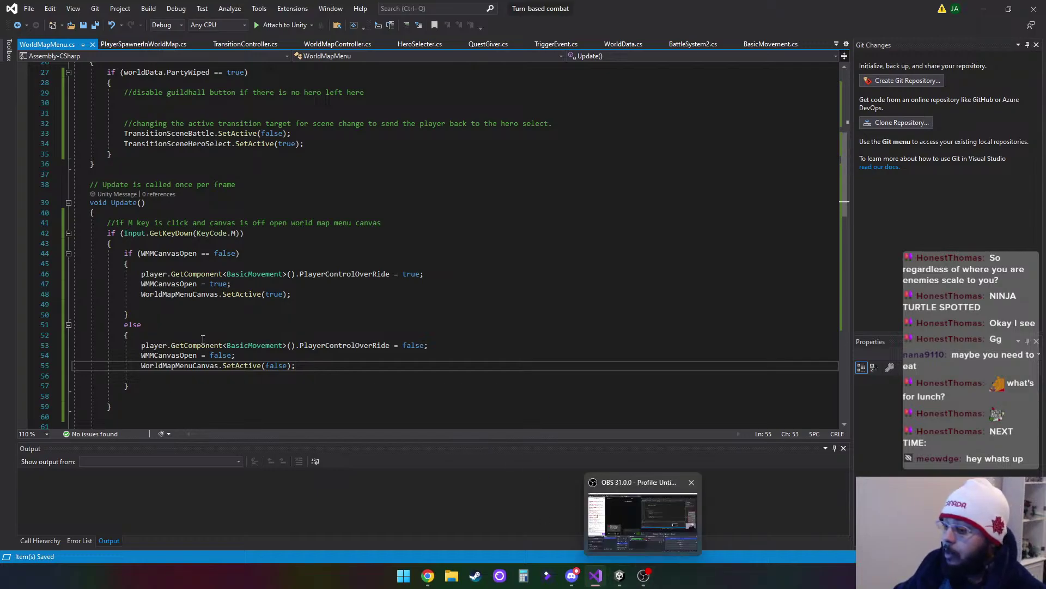
Above the statements in the "WMMCanvasOpen == false" block, begin a comment reading "// May want to have the game time stop"
left_click(172, 264)
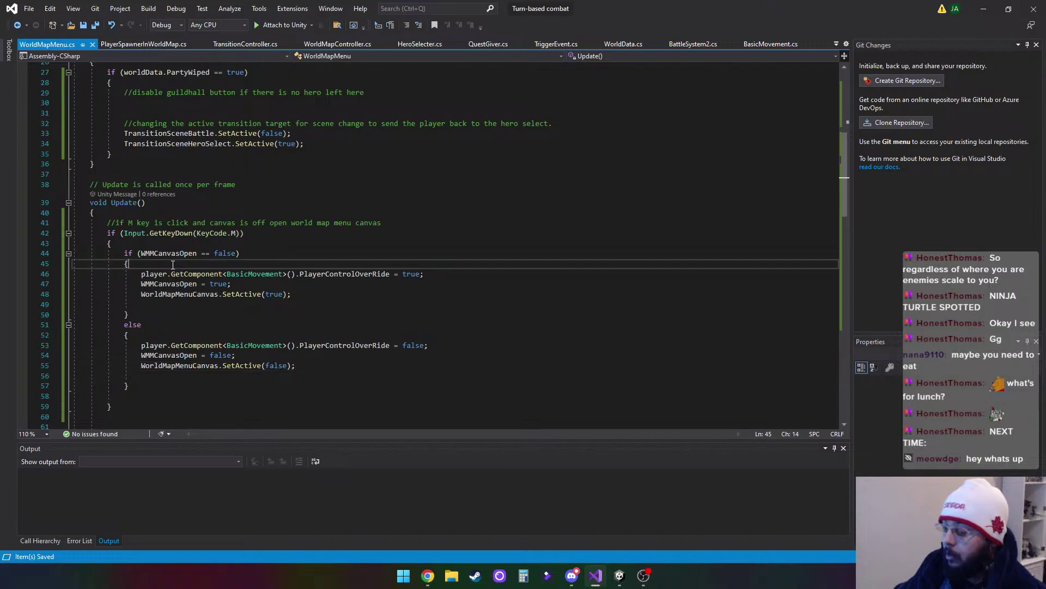
key("Return")
key("Return")
key("Up")
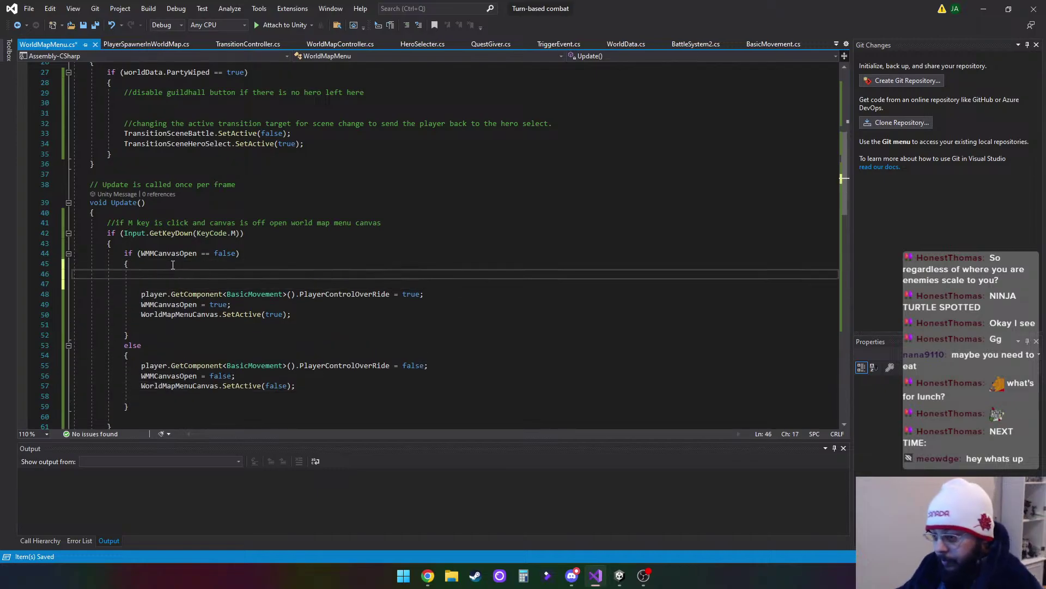
type("// May")
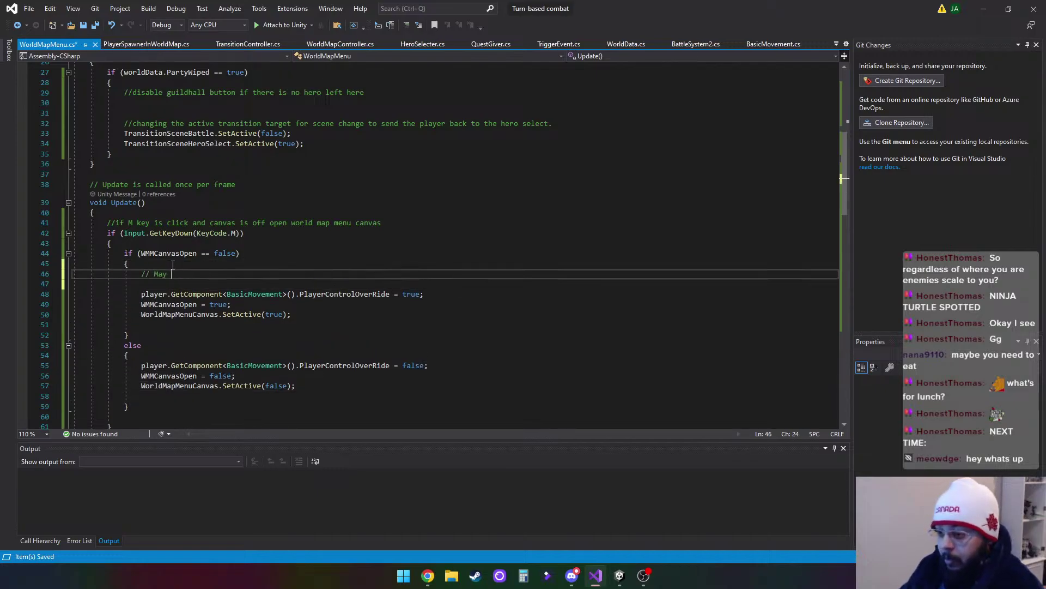
type(" w")
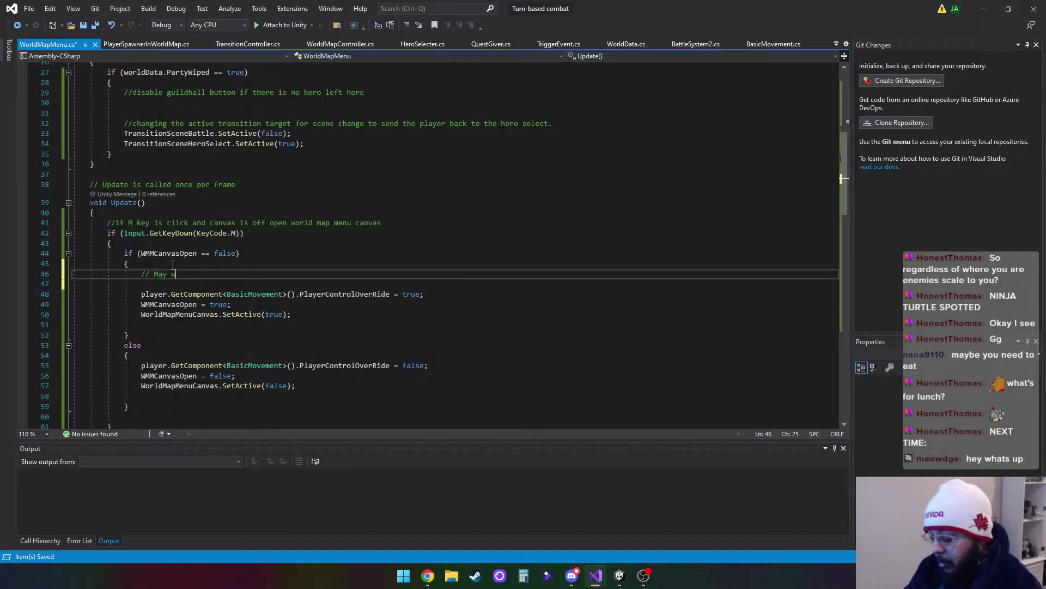
type("ant to hav")
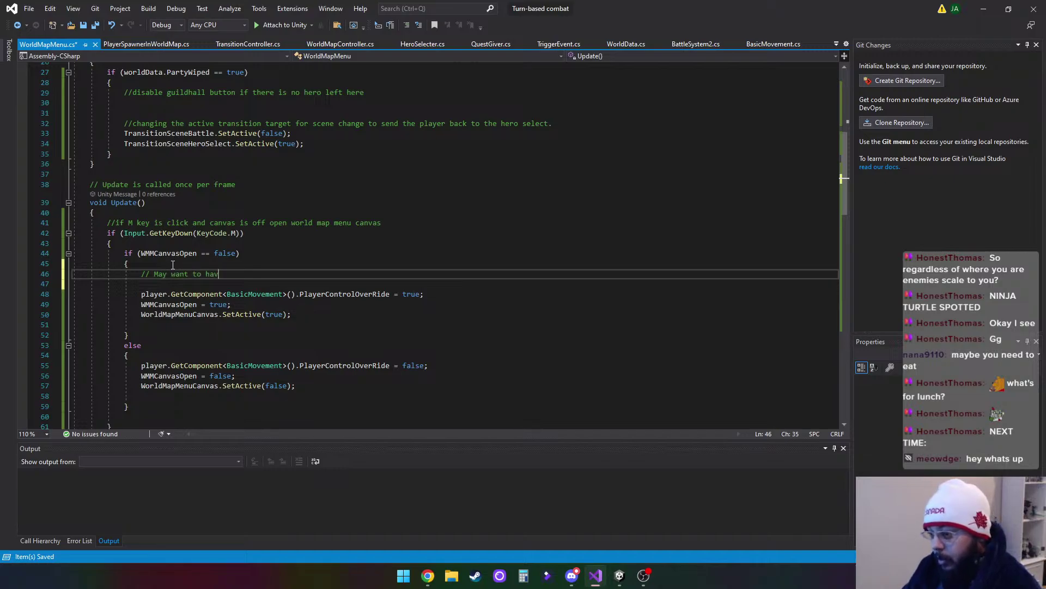
type("e the game time stop")
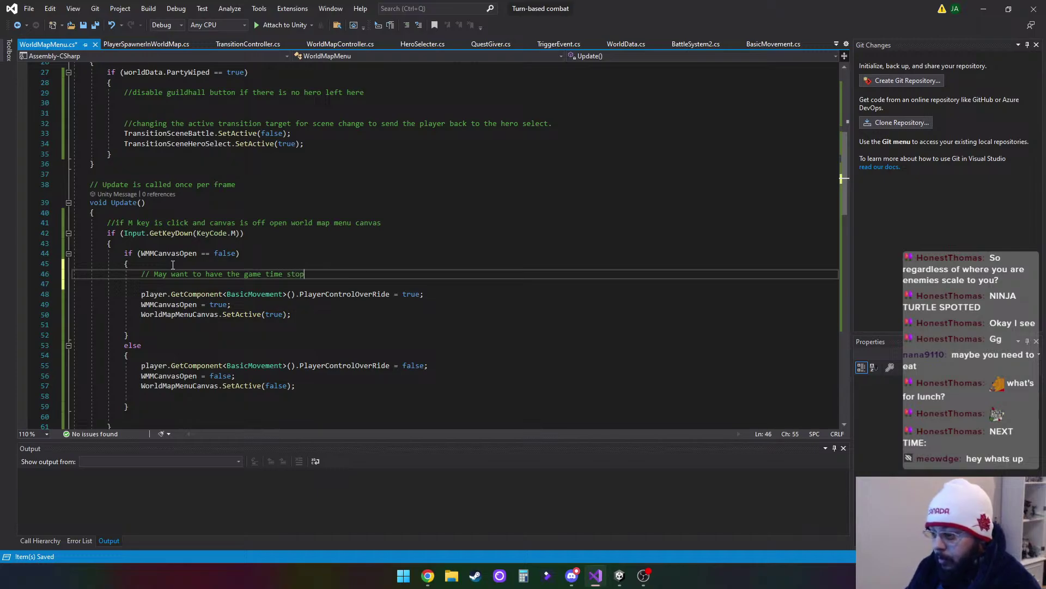
Continue the comment with "and or slow to pervent the player form being attacked when they can move or"
type(" and or sl")
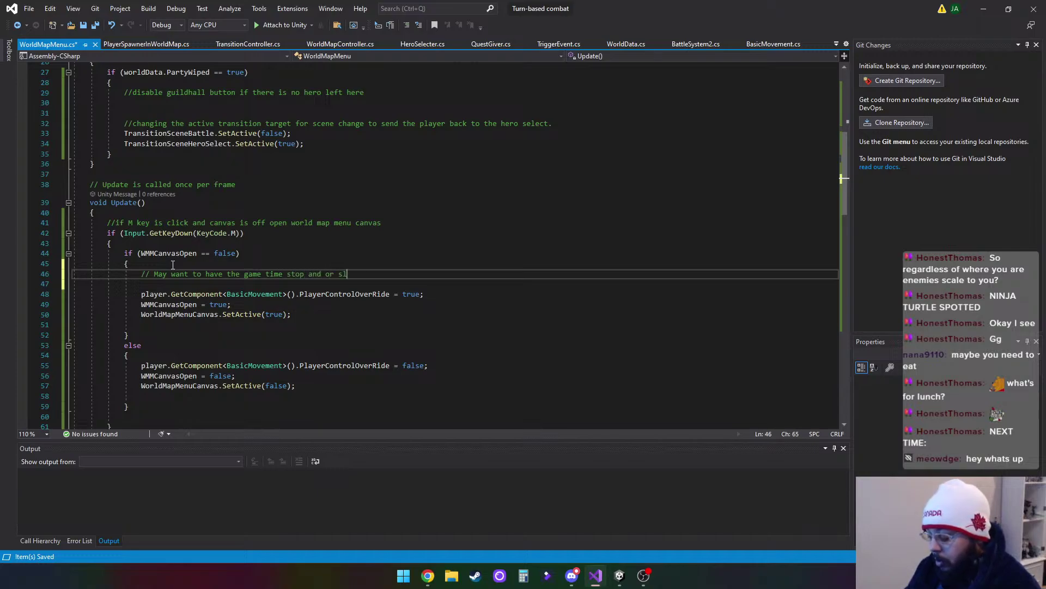
type("ow o")
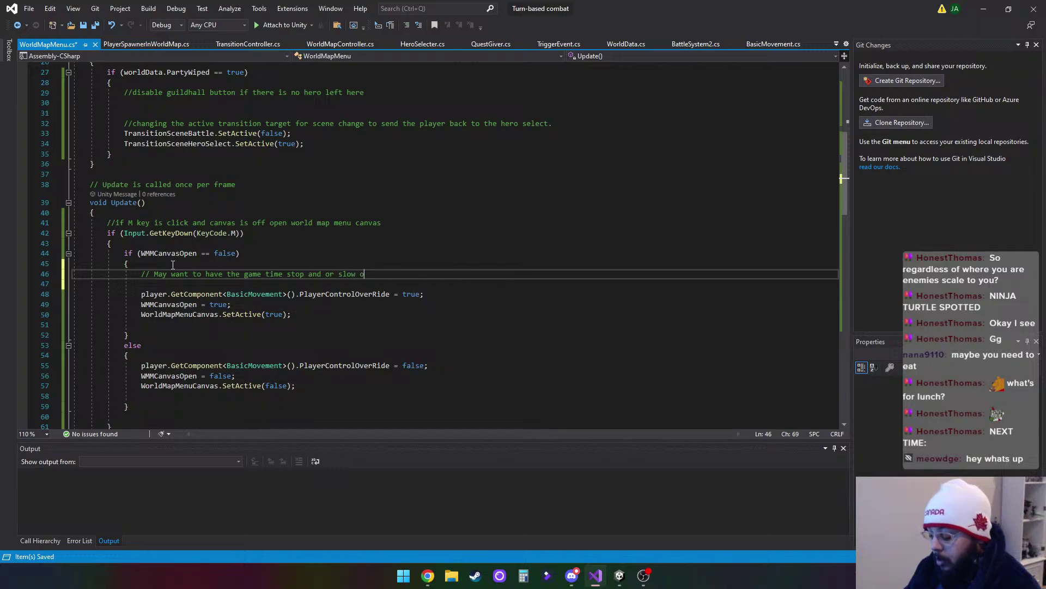
type("t p")
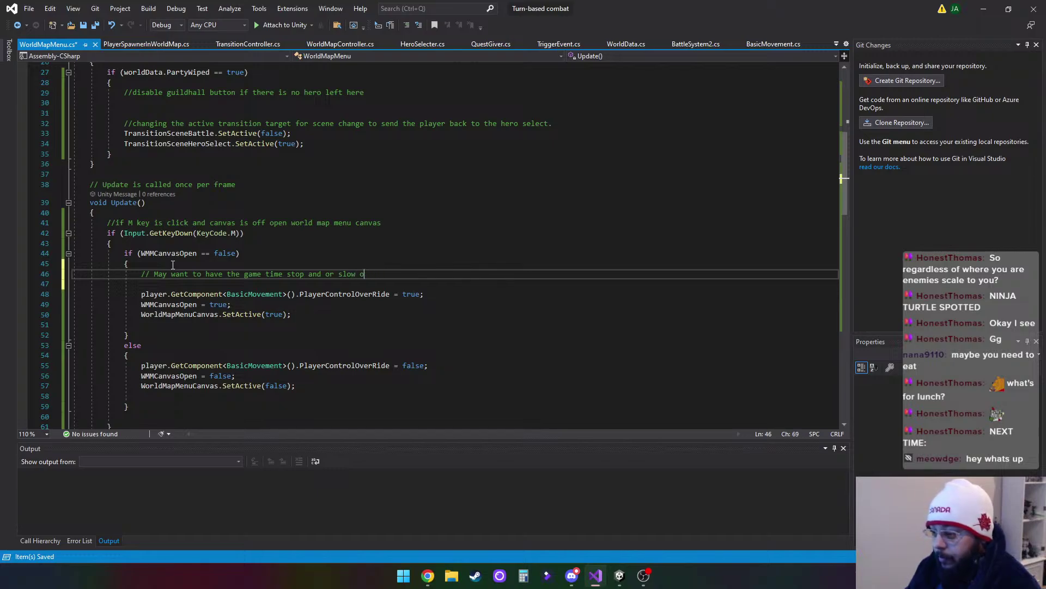
type("per")
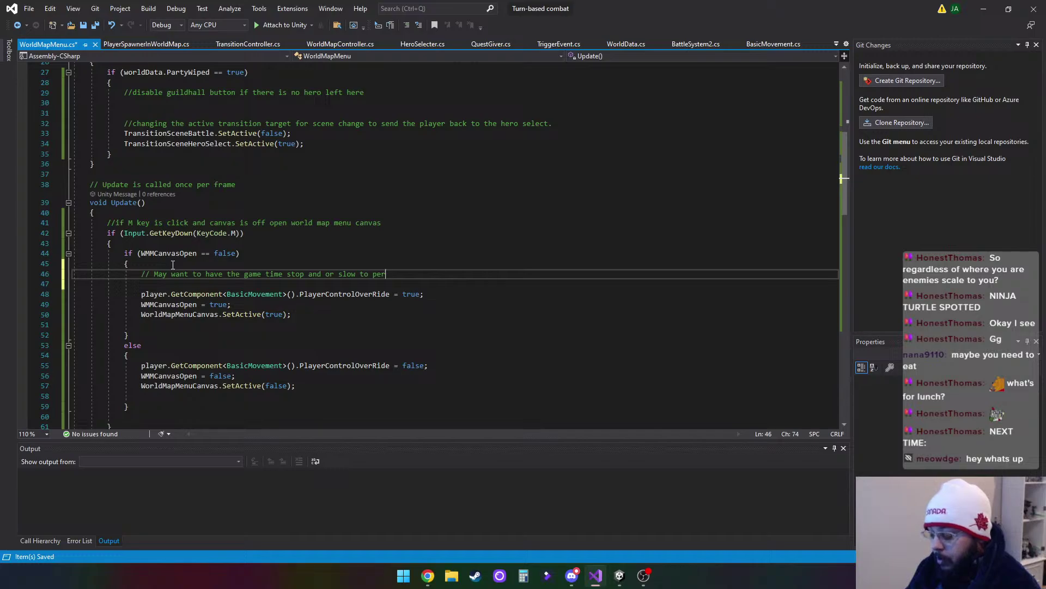
type("vent the pla")
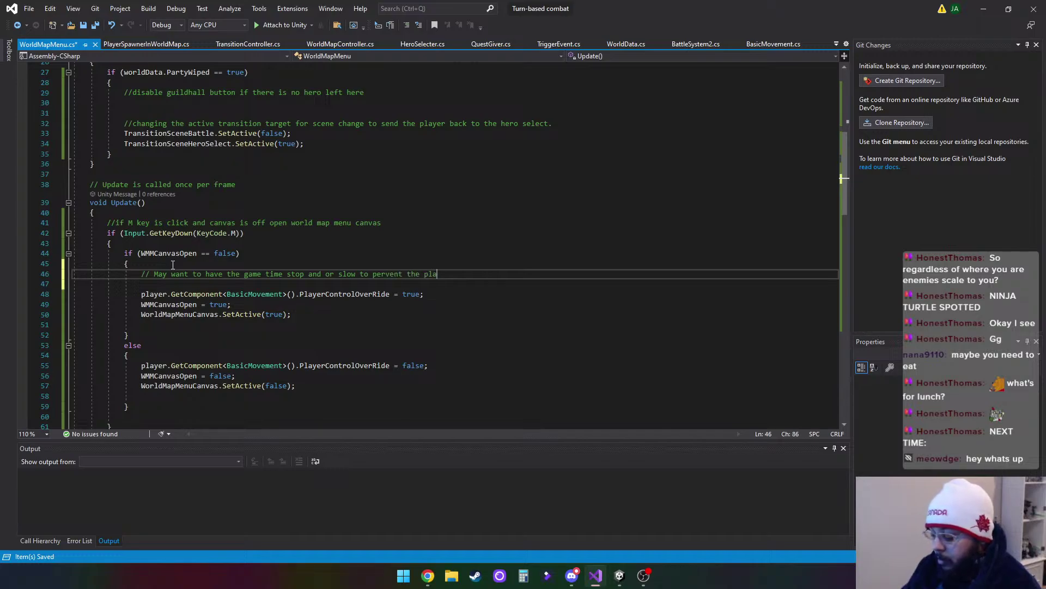
type("yer form being a")
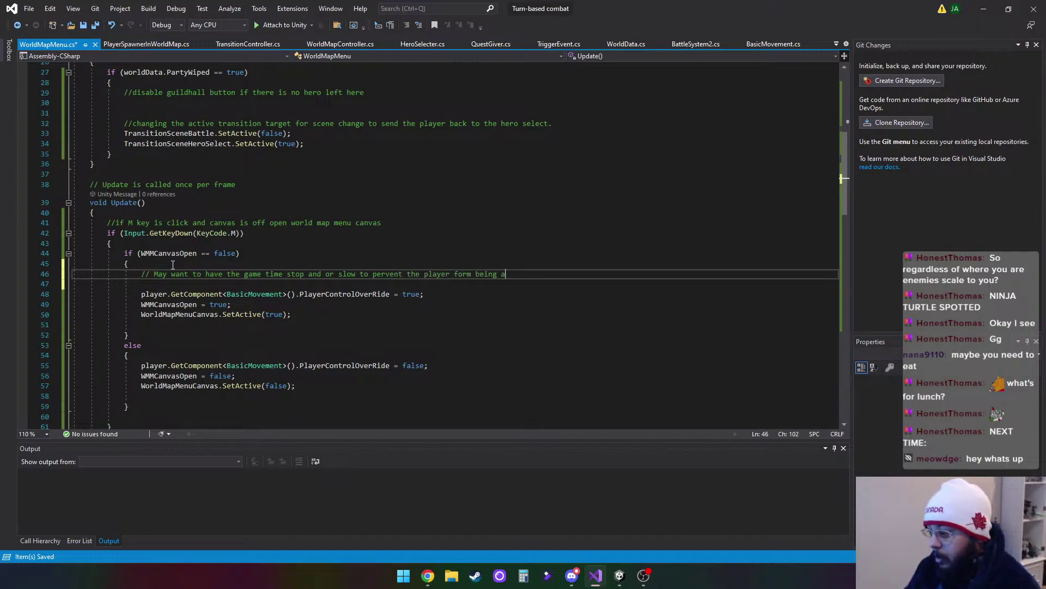
type("ttacked whe")
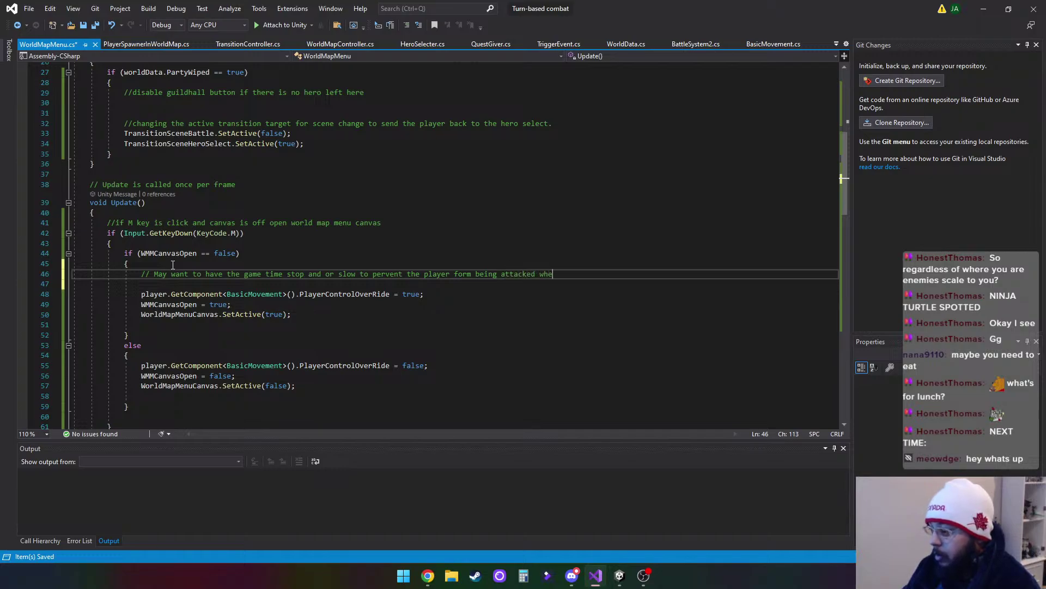
type("n they can")
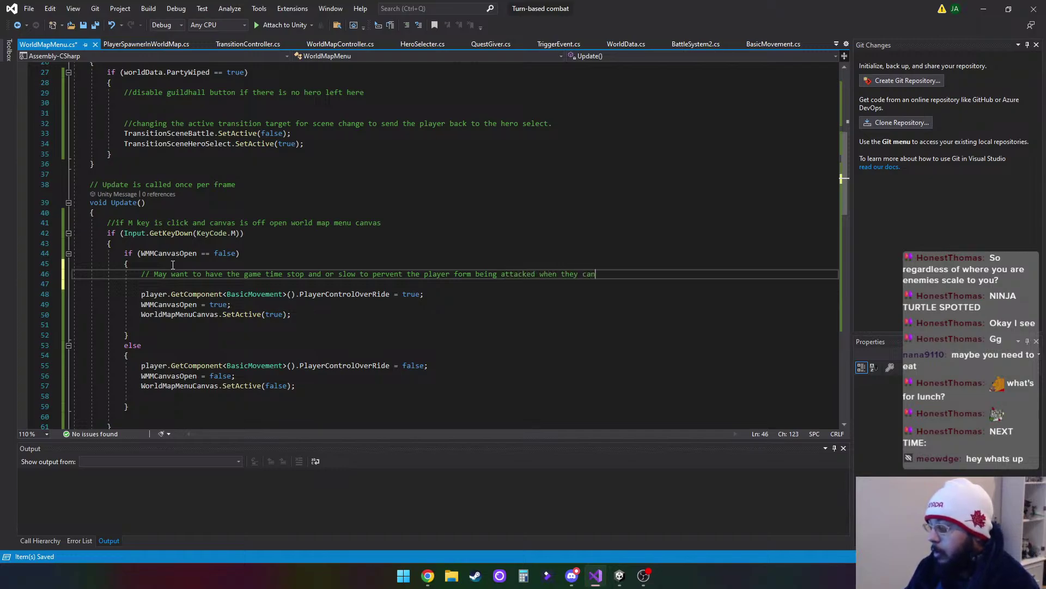
type(" move or ")
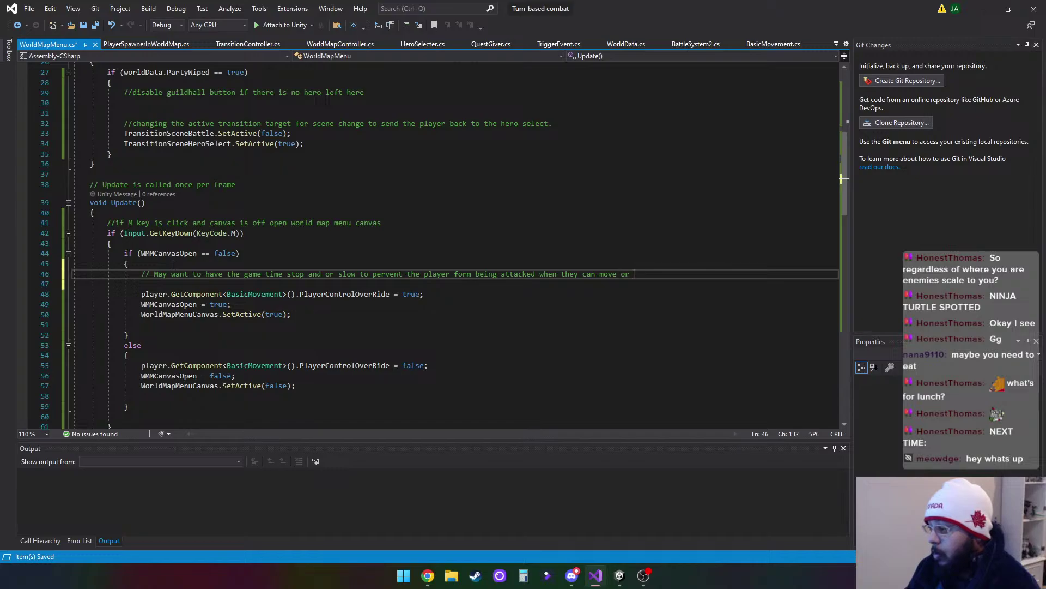
Finish the comment with "time related effects not trigger." and save the script
type("time")
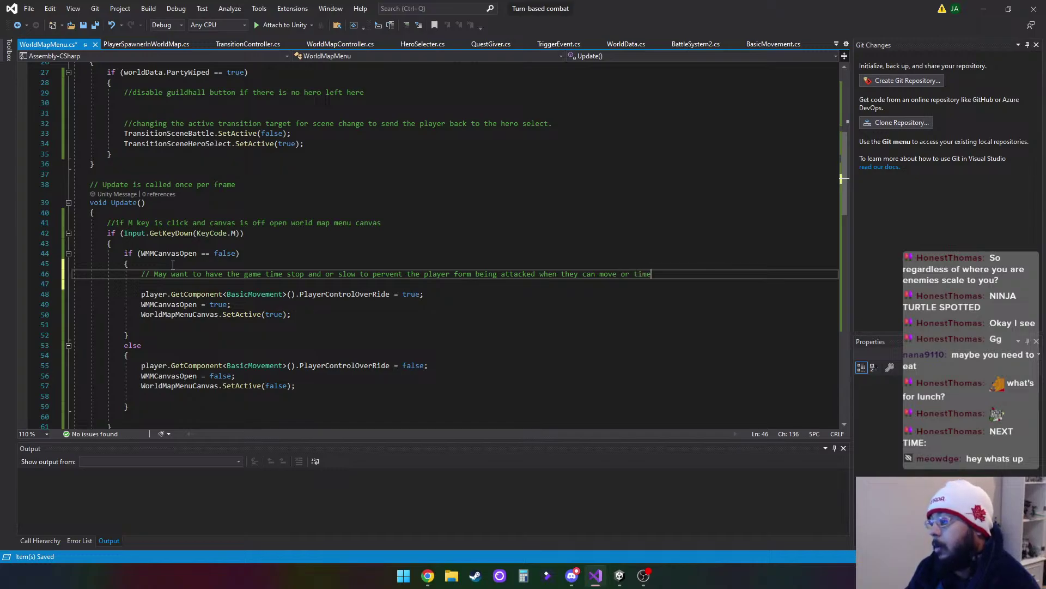
type(" real")
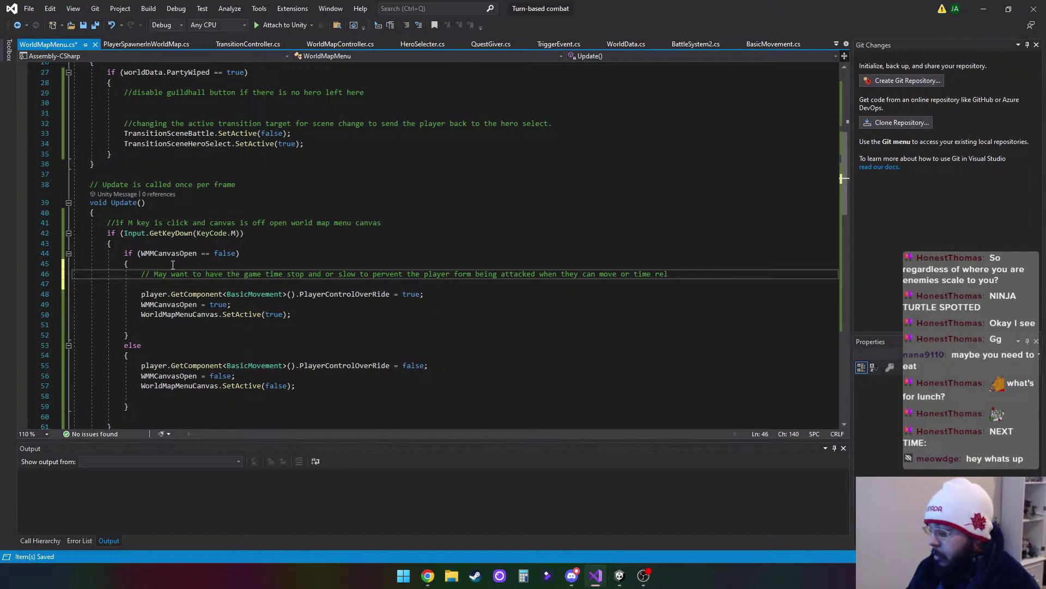
type("ted")
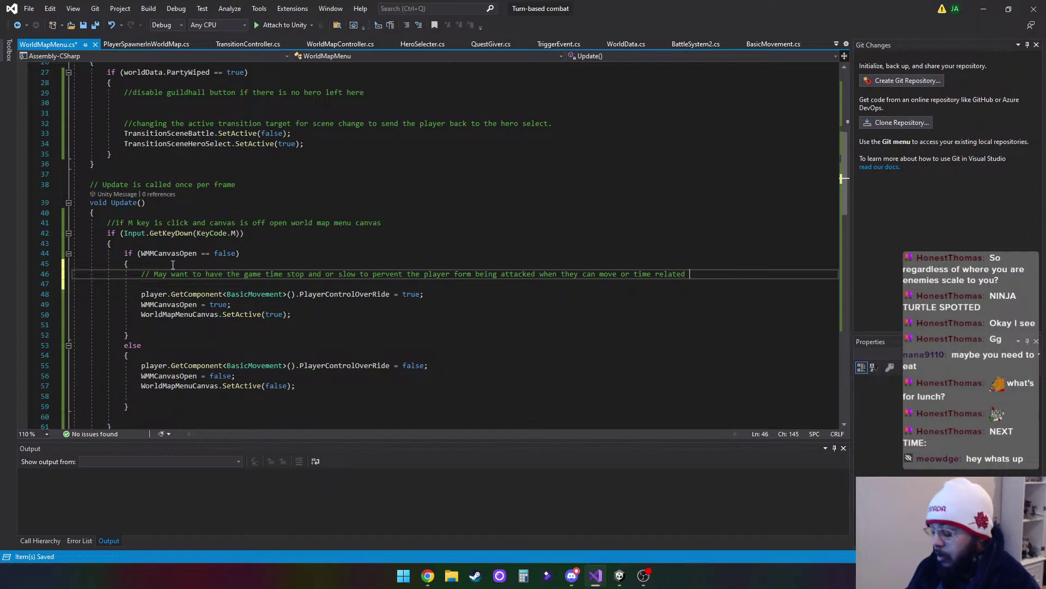
type(" effec")
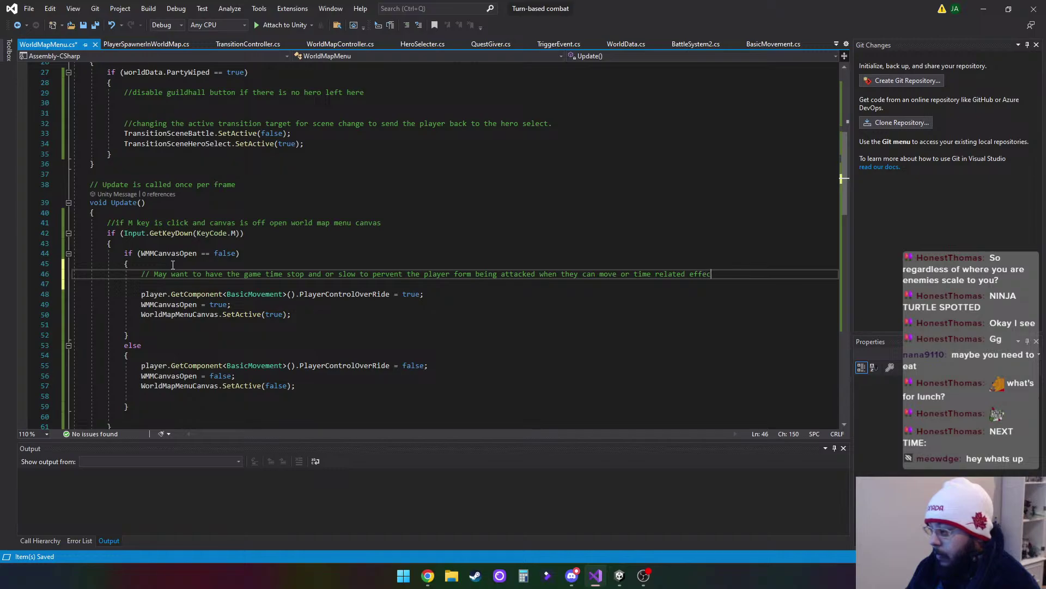
type("ts not trigger")
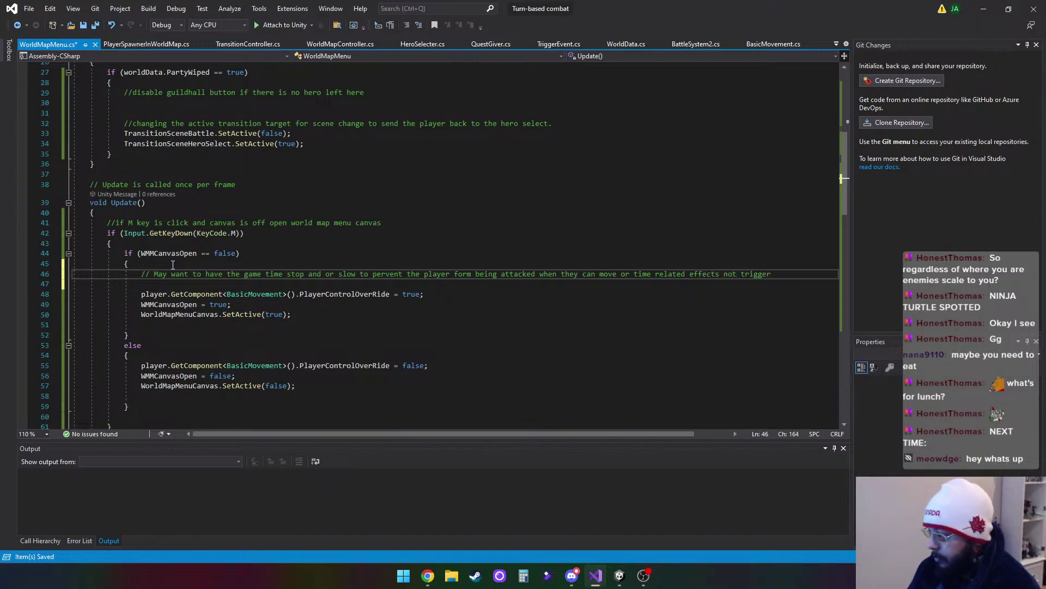
type(".")
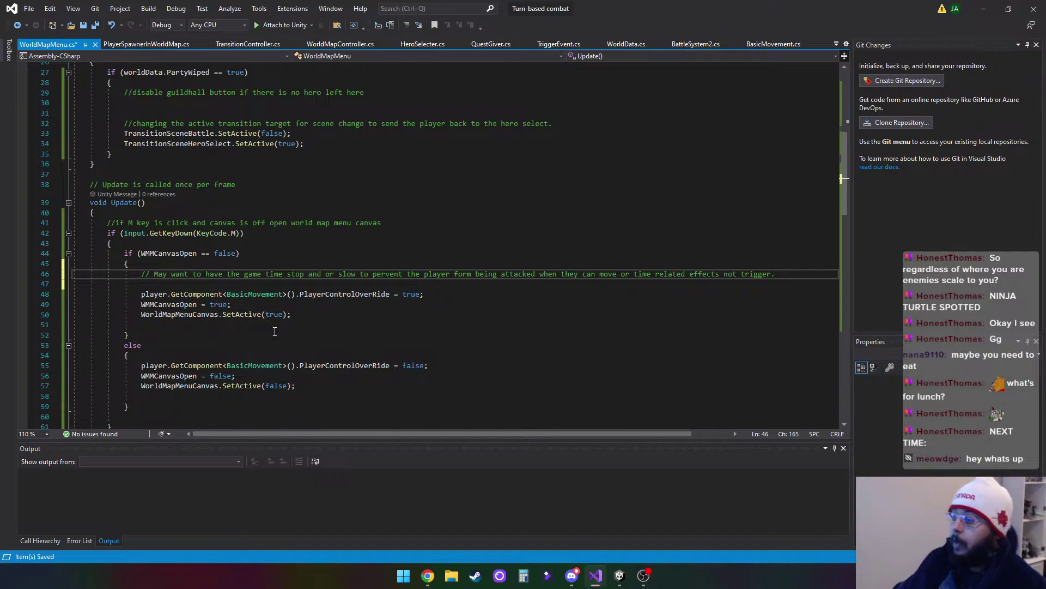
key("ctrl+s")
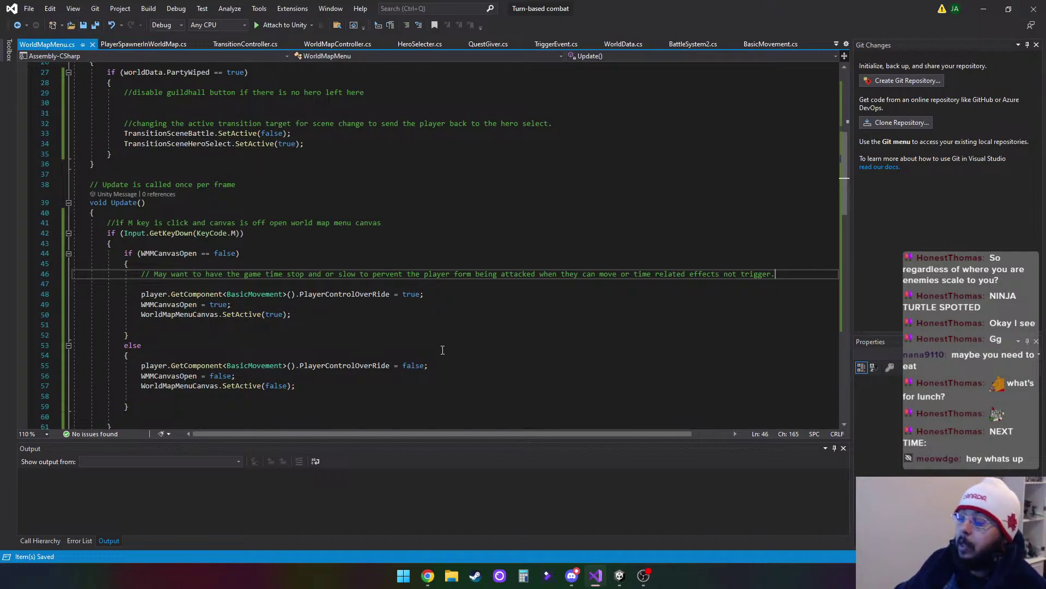
Switch to the Unity editor and run the TestGridMap scene in play mode
left_click(622, 575)
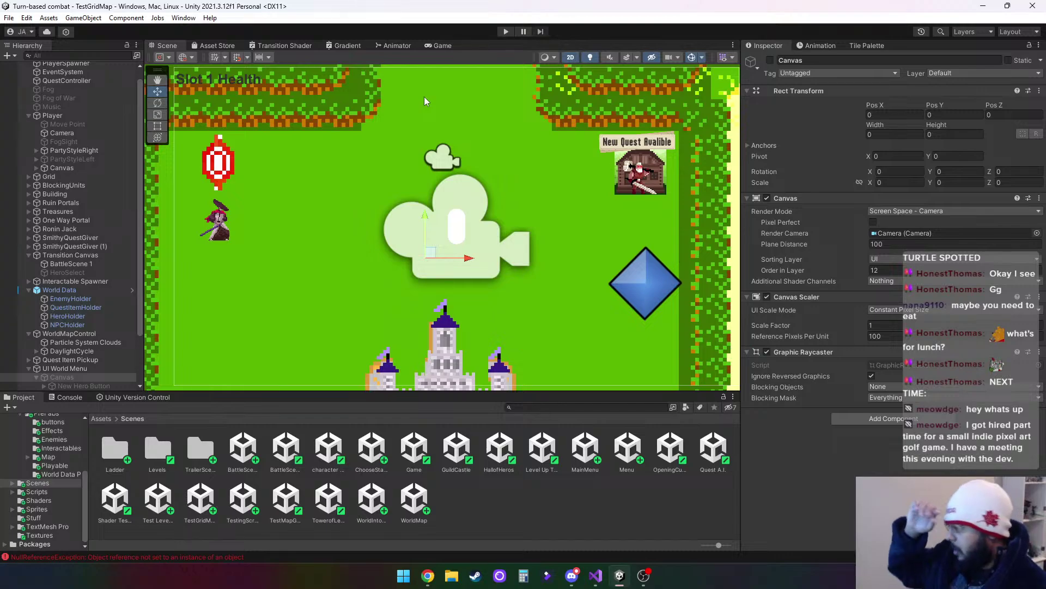
left_click(356, 163)
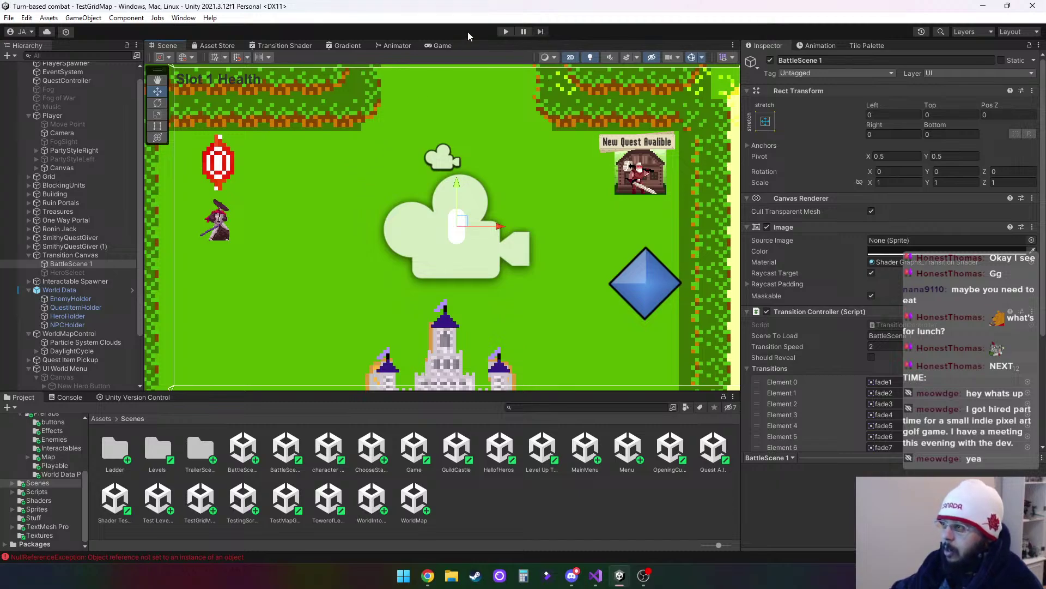
left_click(505, 31)
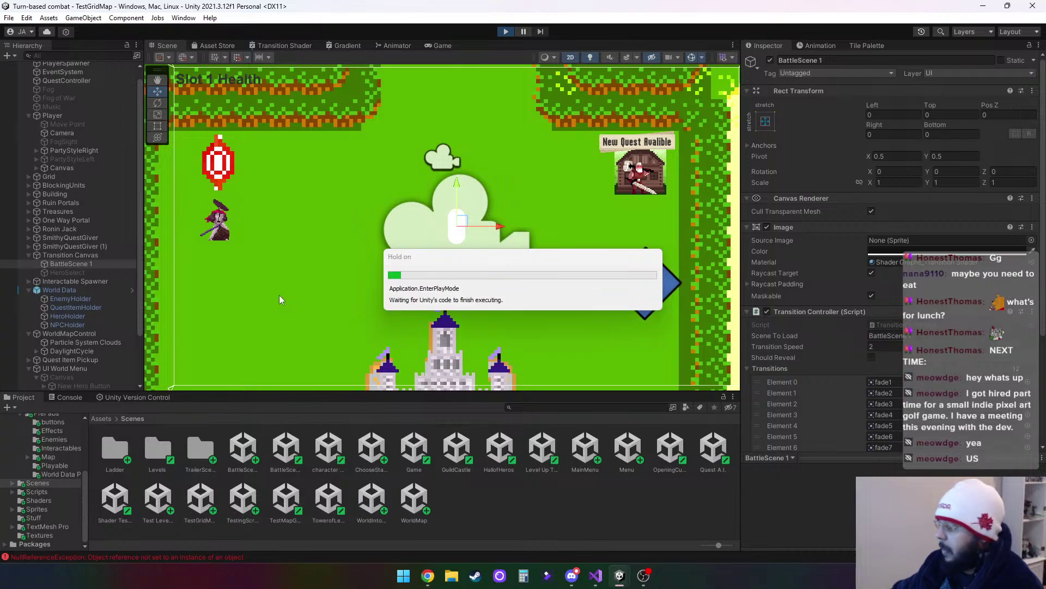
Test player movement on the world map in all four directions and exit play mode
key("w")
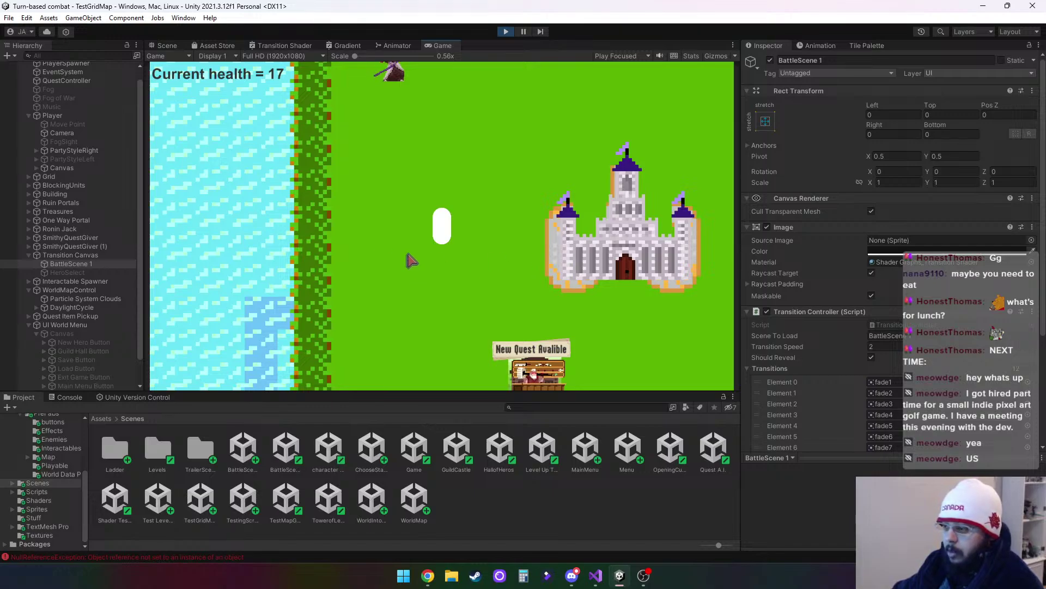
key("s")
key("d")
key("w")
key("a")
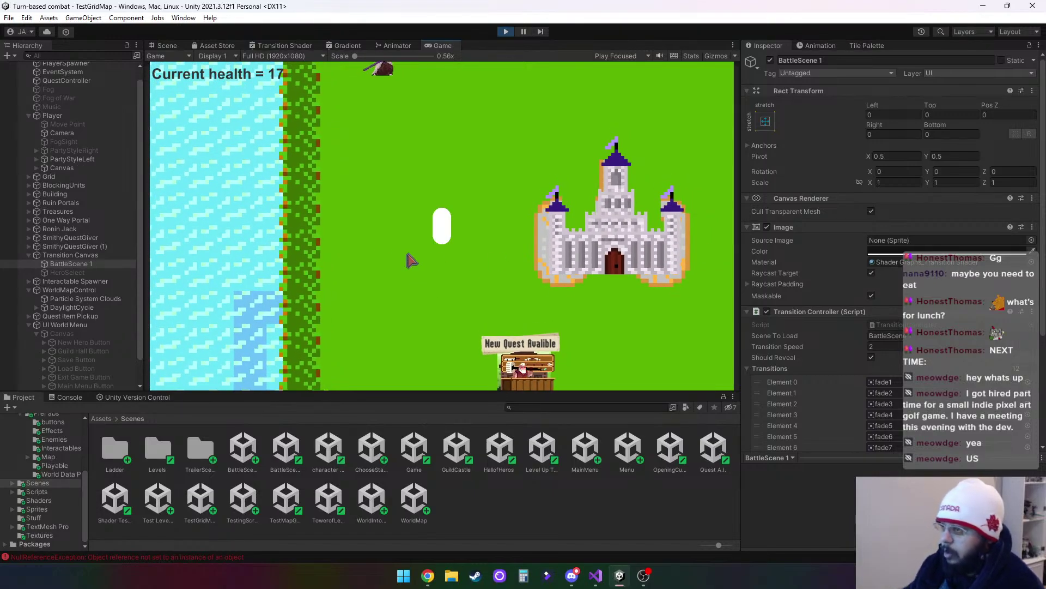
left_click(506, 33)
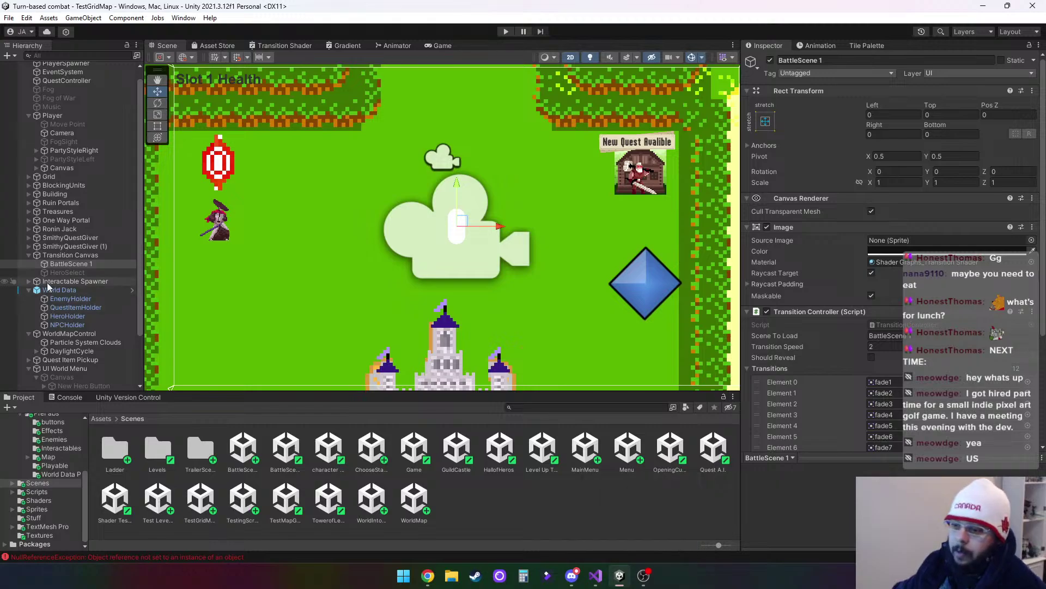
Assign the Player object to the Player reference of the World Map Menu script on UI World Menu
left_click(84, 369)
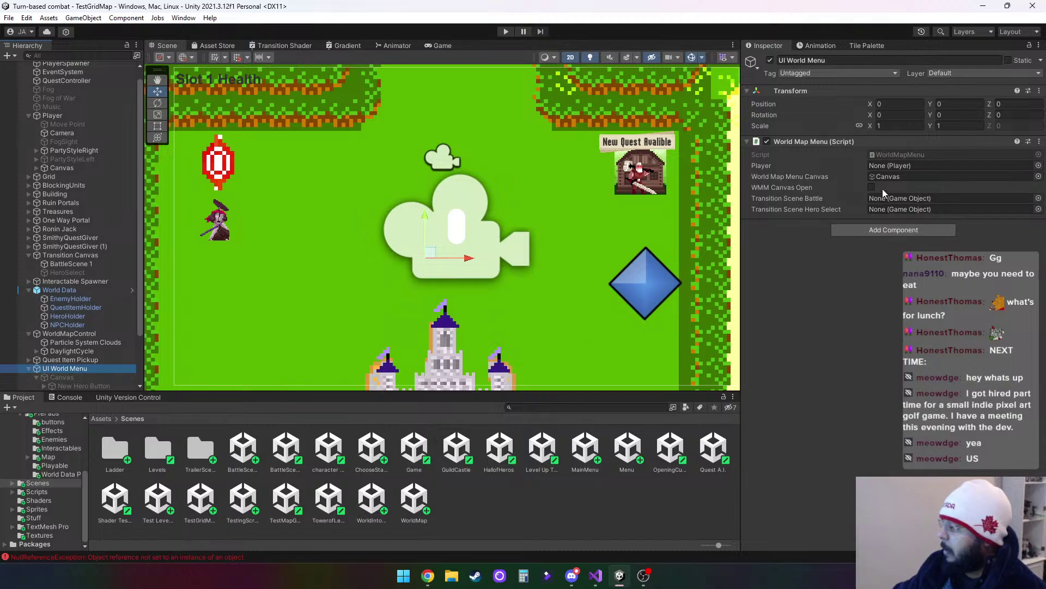
scroll(78, 149, "up", 1)
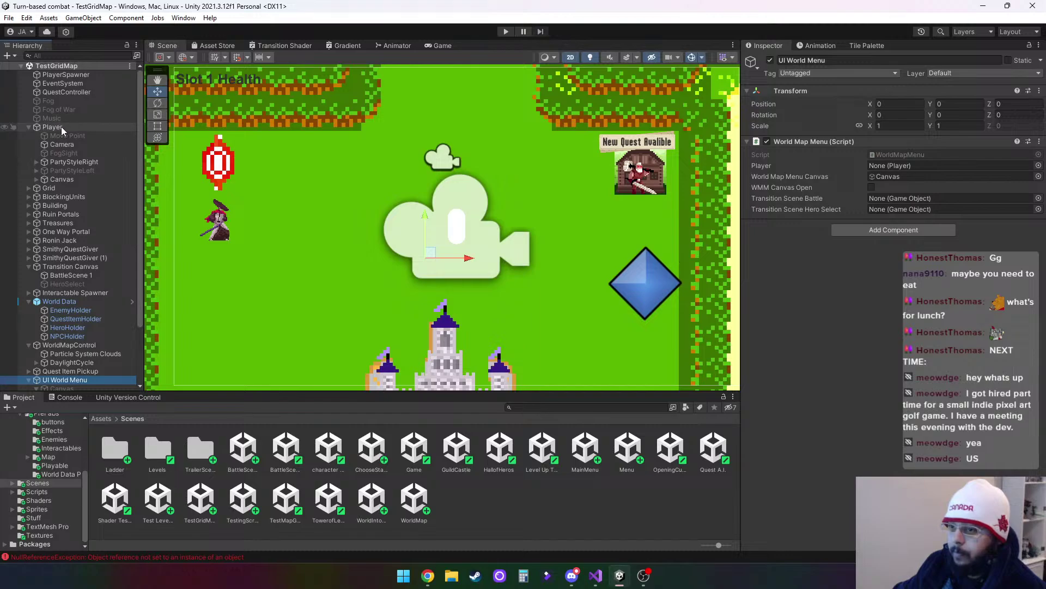
left_click_drag(61, 127, 907, 166)
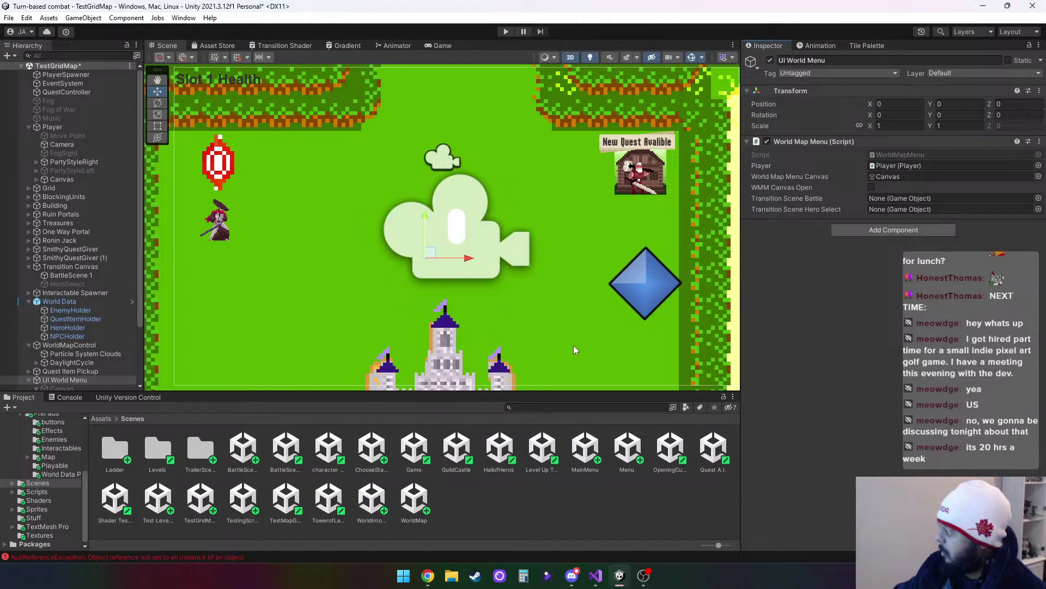
left_click(346, 266)
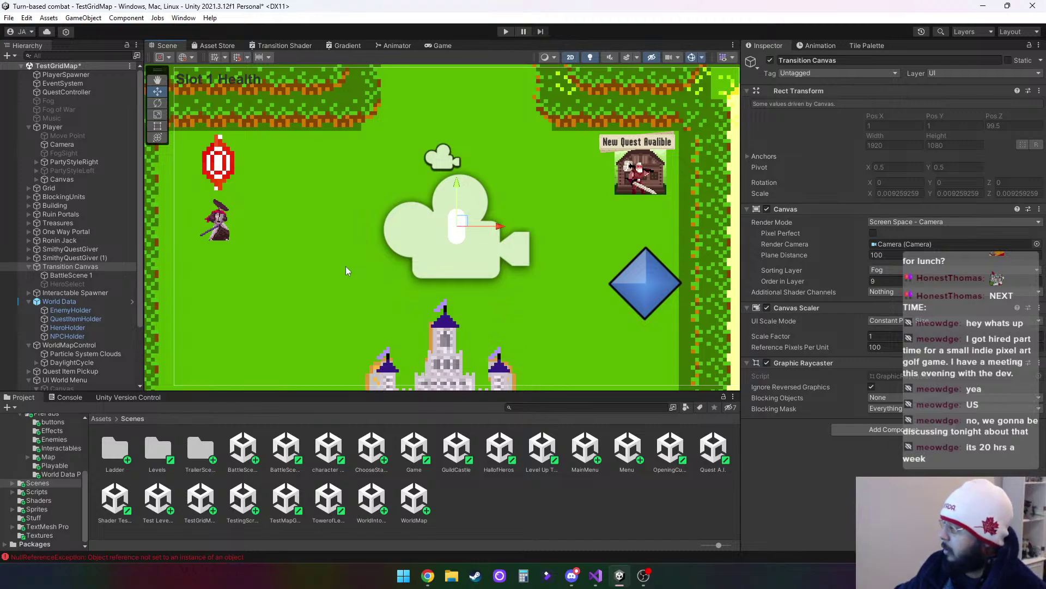
left_click(434, 101)
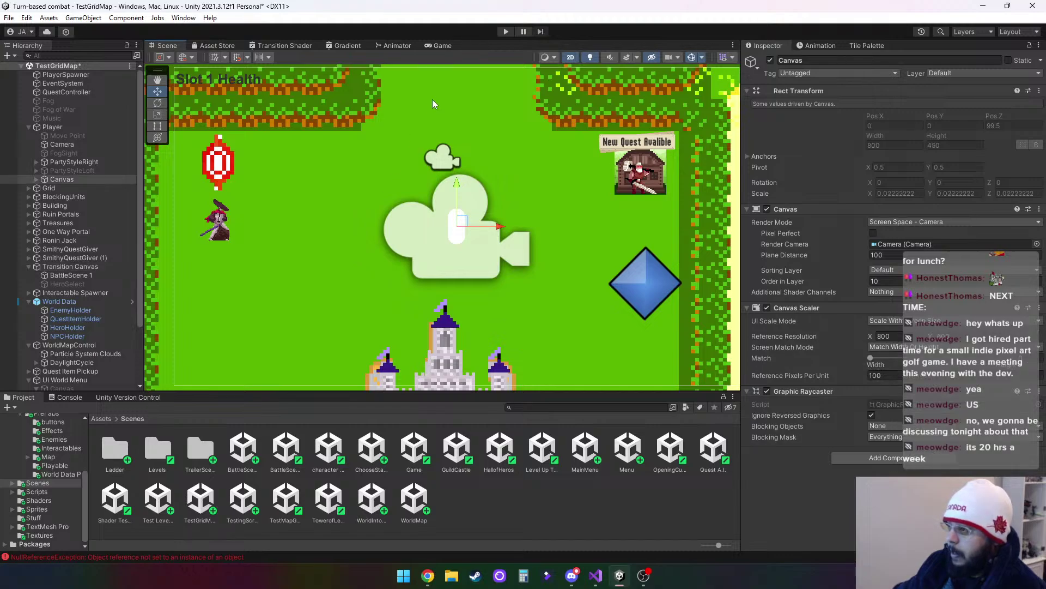
Run the scene, open and close the world map menu repeatedly to test player movement, and exit play mode
left_click(506, 31)
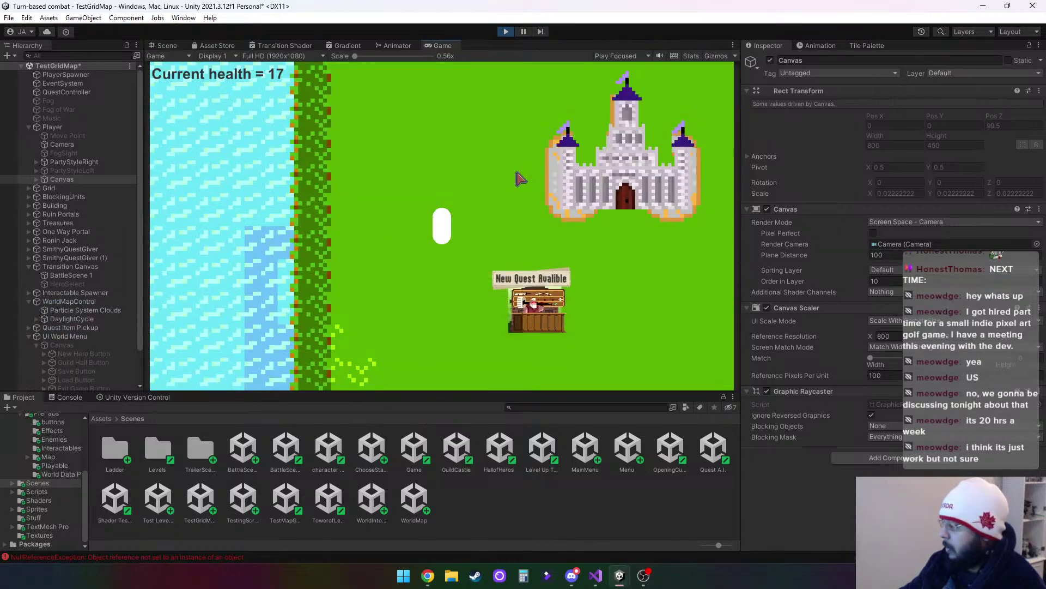
key("Escape")
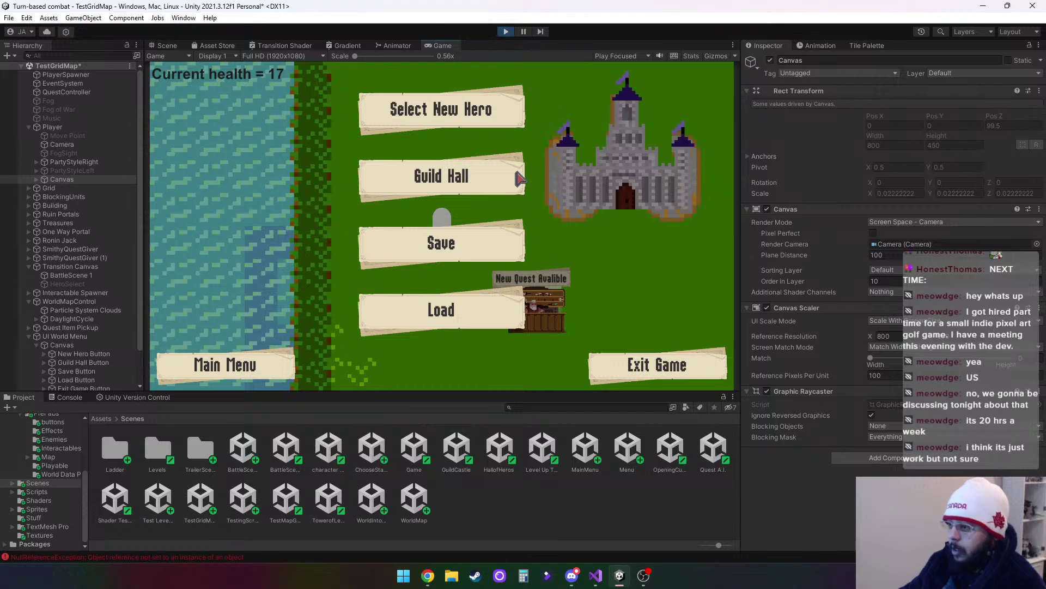
key("Escape")
key("Escape")
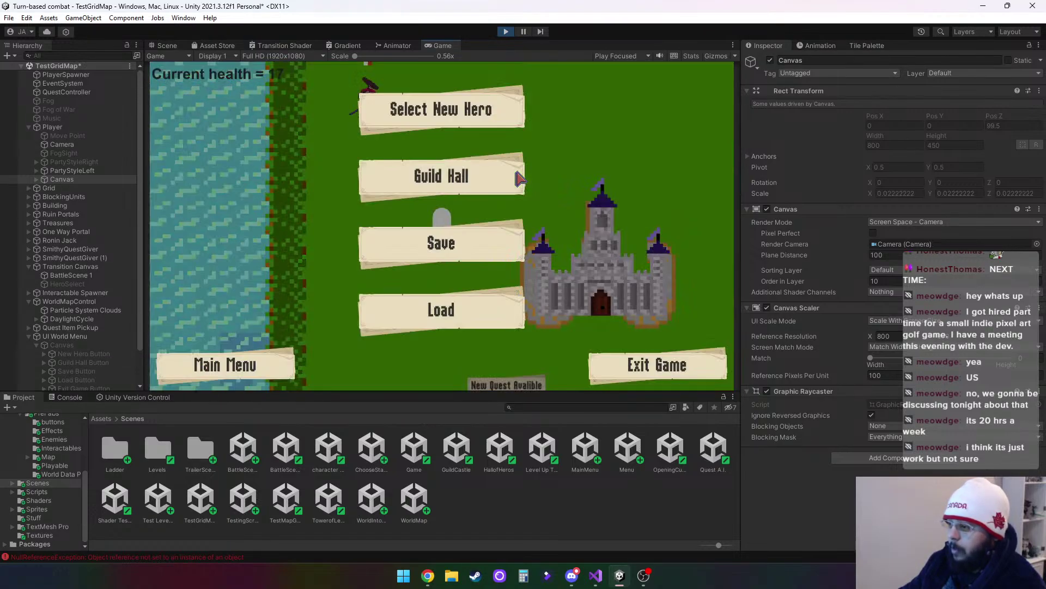
key("Escape")
key("Escape")
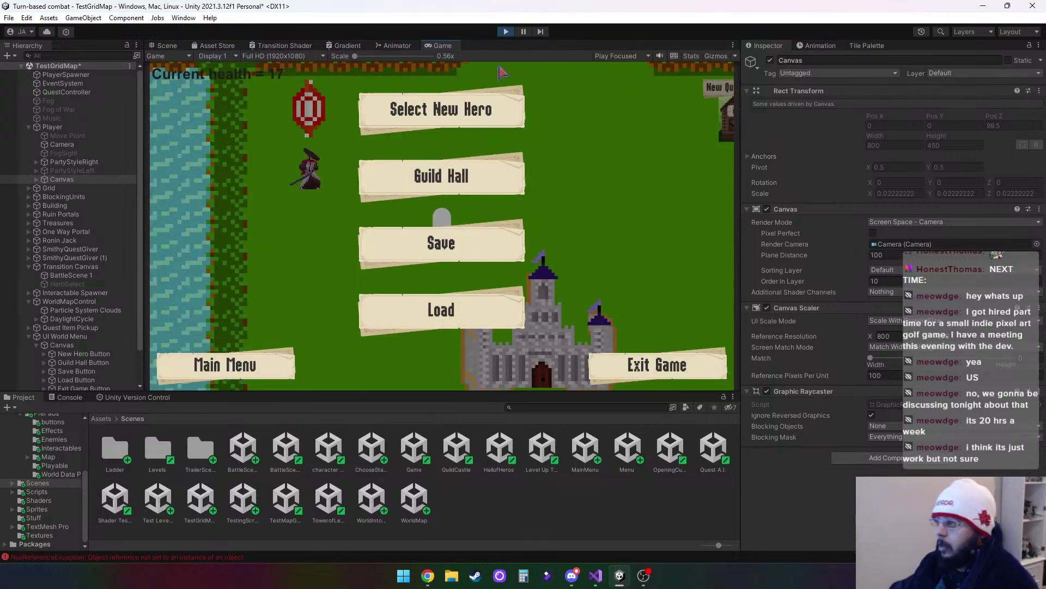
key("ctrl+p")
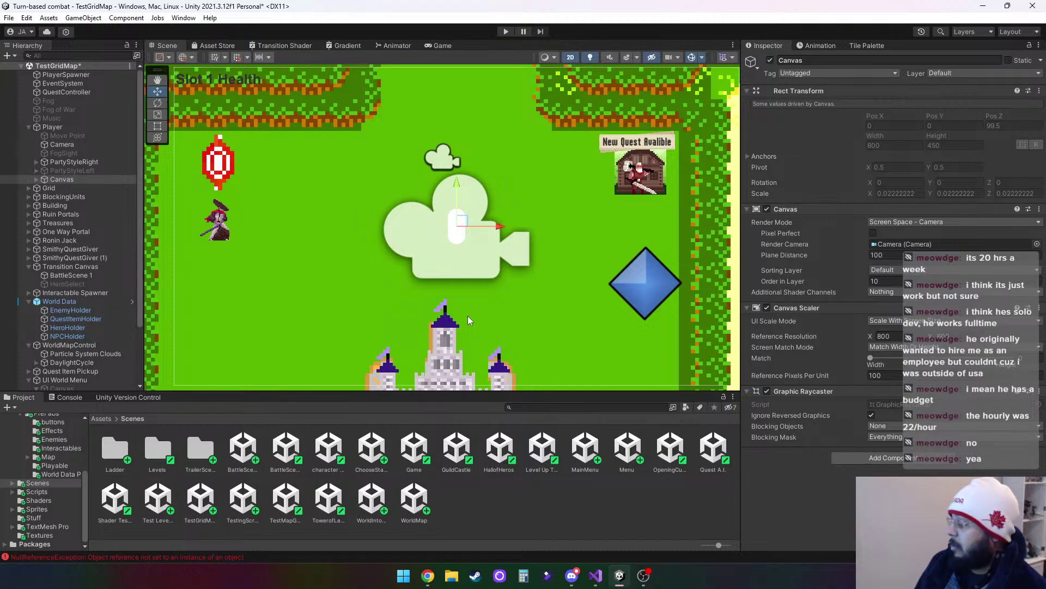
Switch to Calculator and compute 22 × 20
left_click(522, 576)
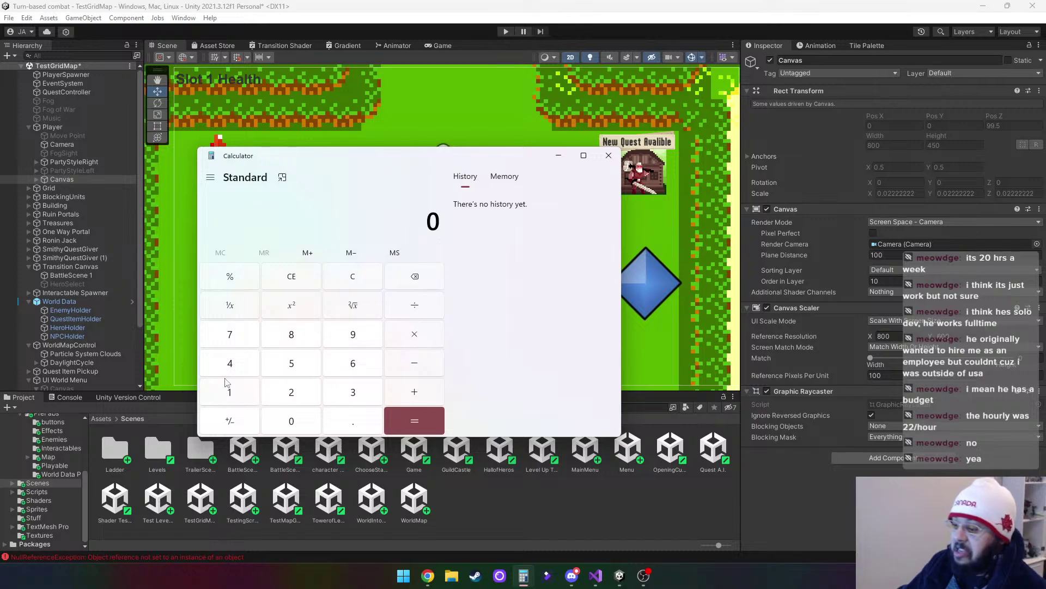
left_click(307, 400)
left_click(305, 398)
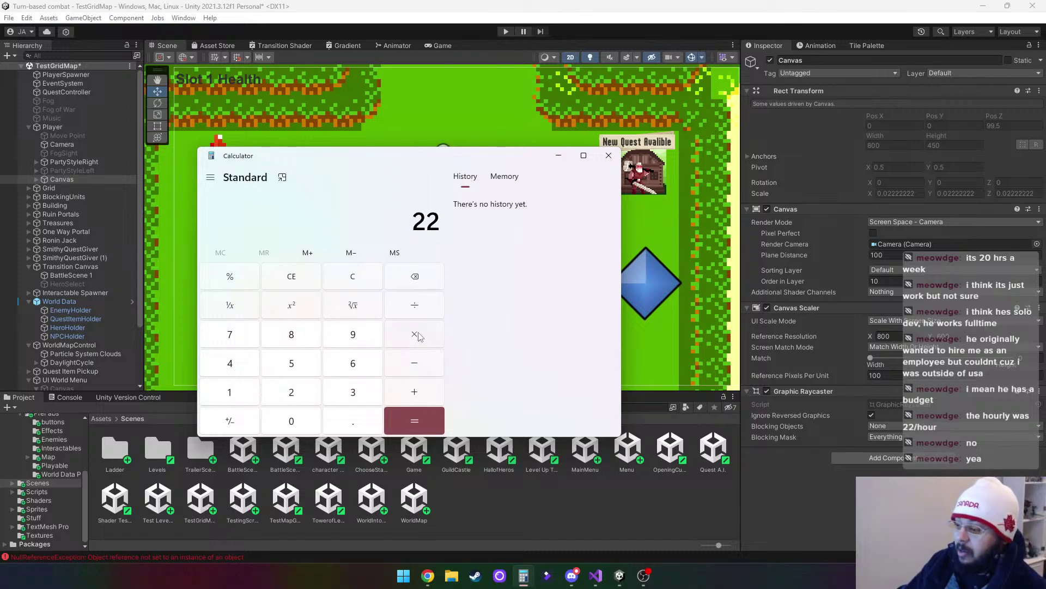
left_click(419, 336)
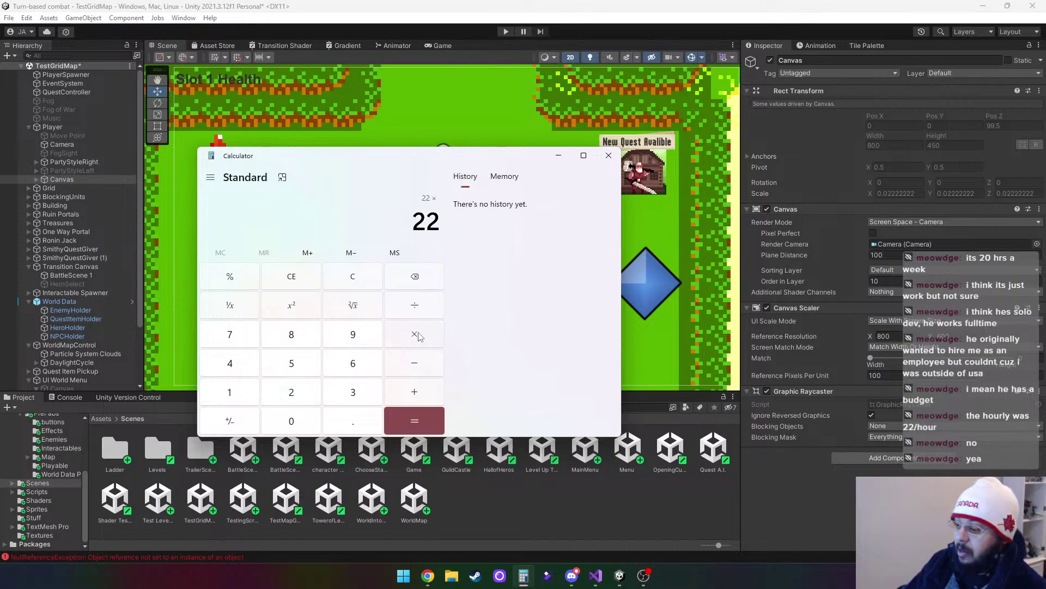
left_click(303, 401)
left_click(294, 421)
left_click(402, 423)
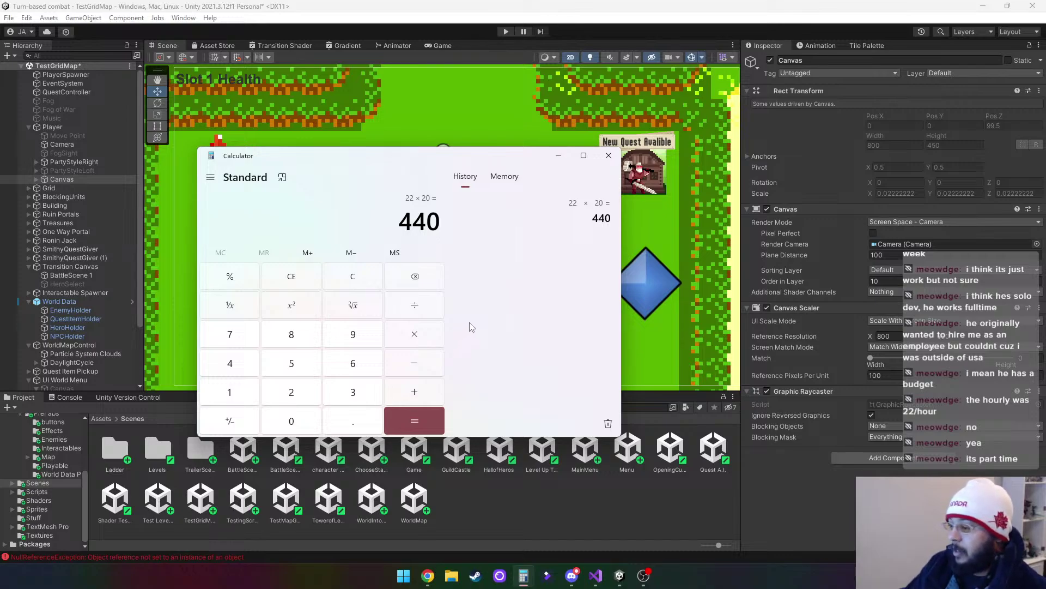
Clear the calculator and compute 20 ÷ 8
left_click(361, 280)
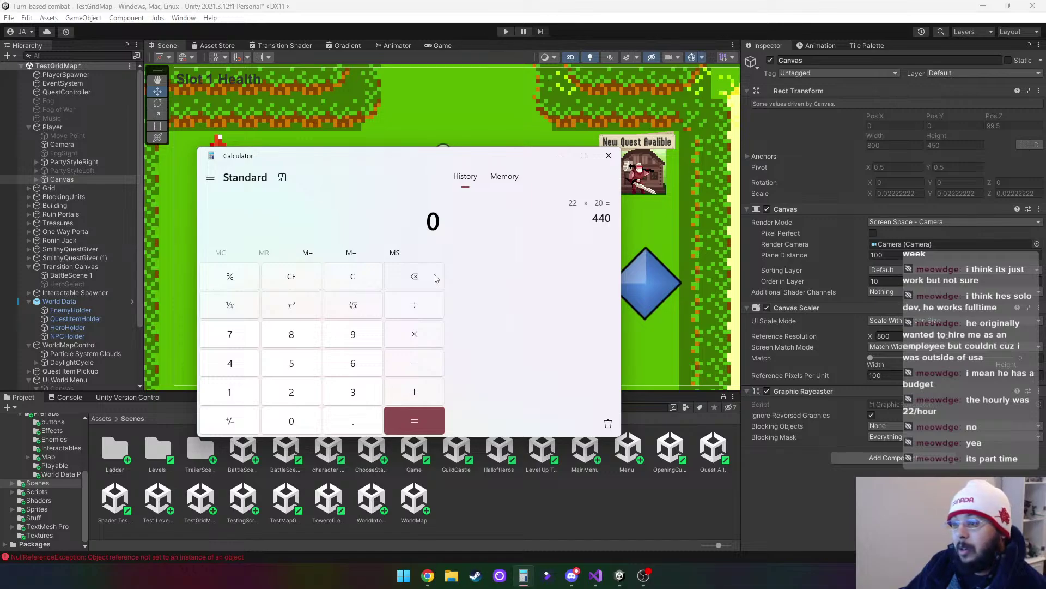
left_click(303, 398)
left_click(297, 431)
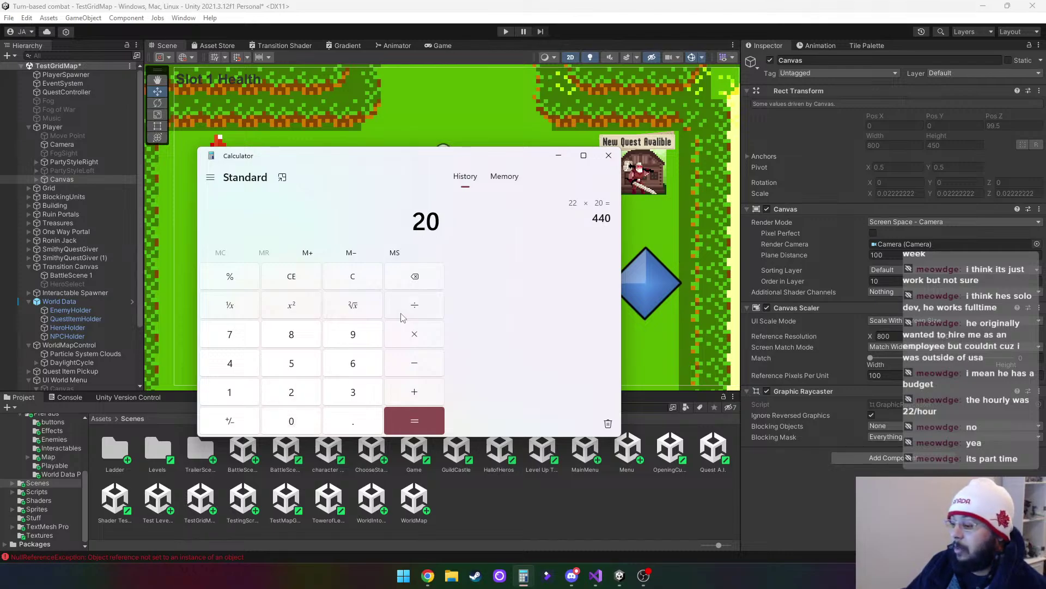
left_click(421, 307)
left_click(301, 331)
left_click(422, 420)
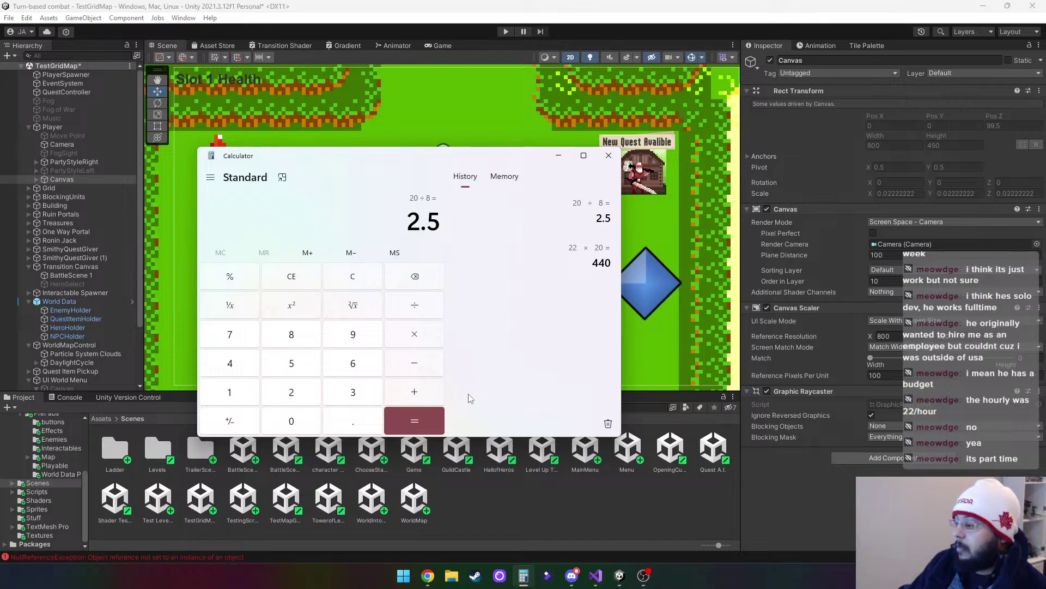
Clear the calculator and compute 35 × 20
left_click(364, 275)
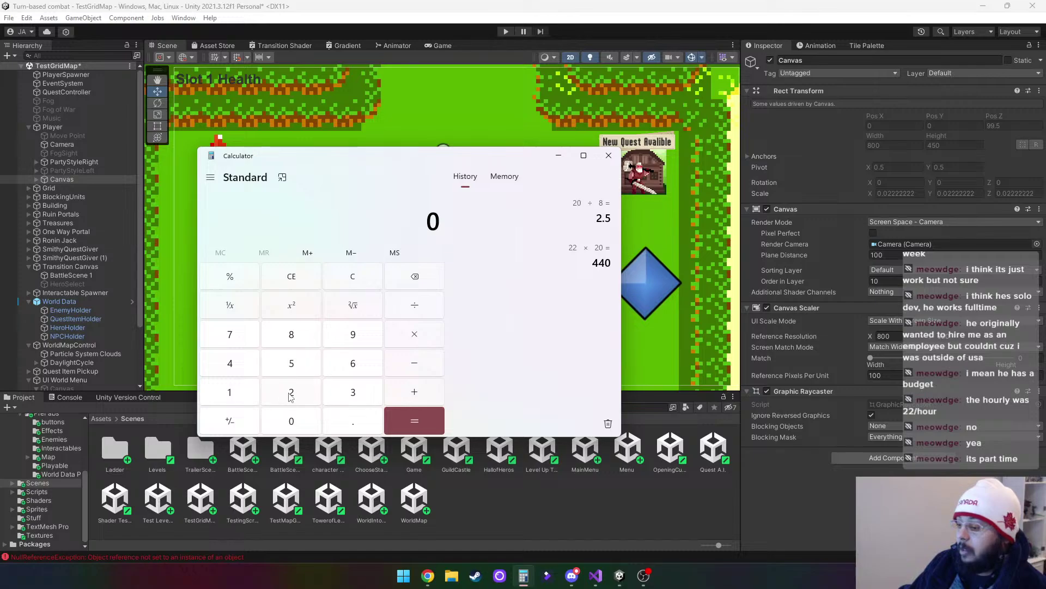
left_click(343, 394)
left_click(291, 364)
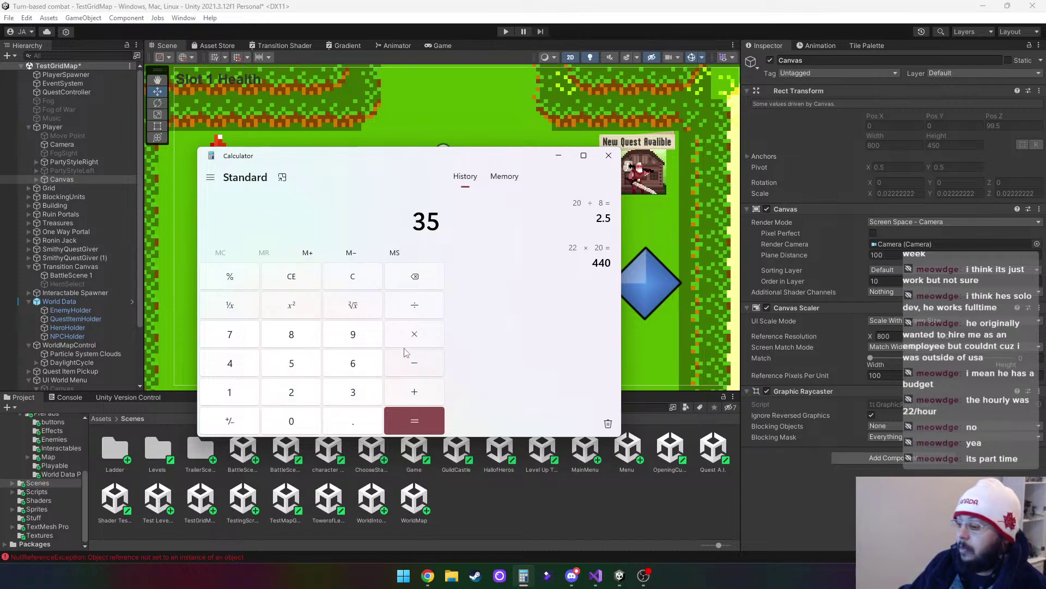
left_click(428, 334)
left_click(292, 393)
left_click(294, 421)
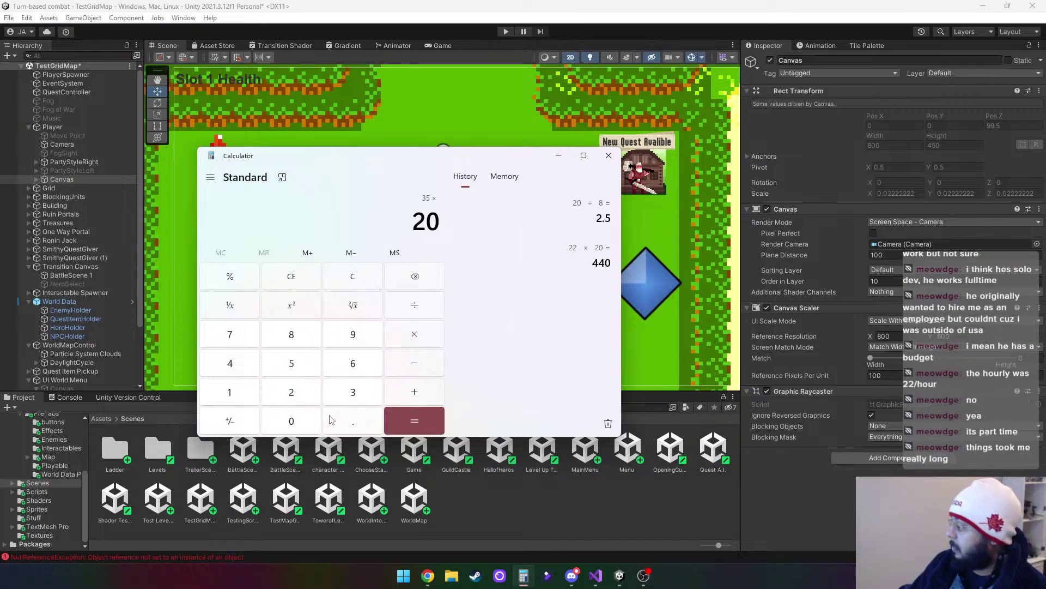
left_click(408, 423)
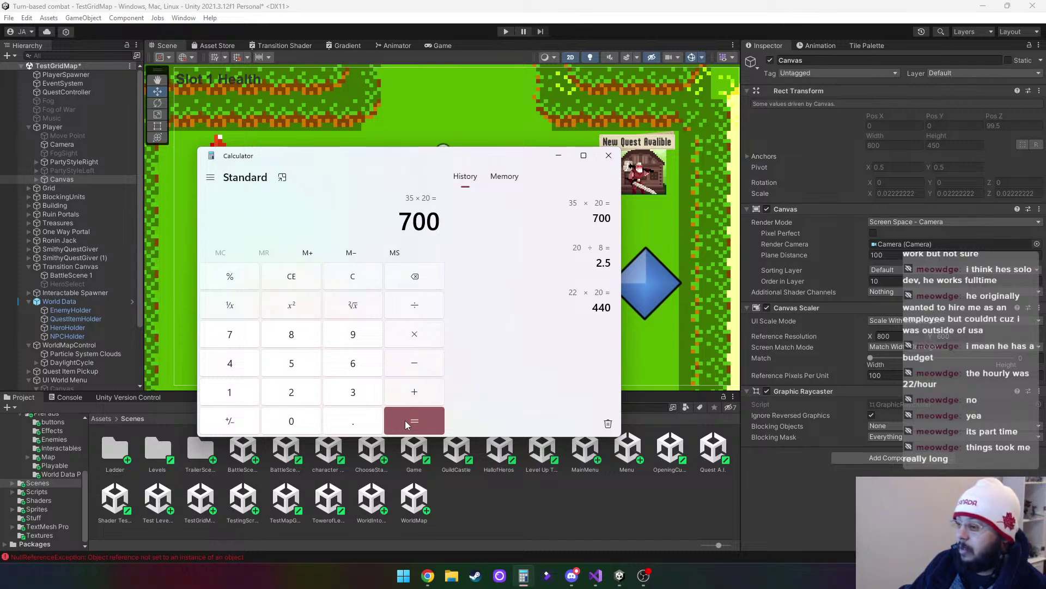
Clear the calculator and compute 8 × 35
left_click(351, 277)
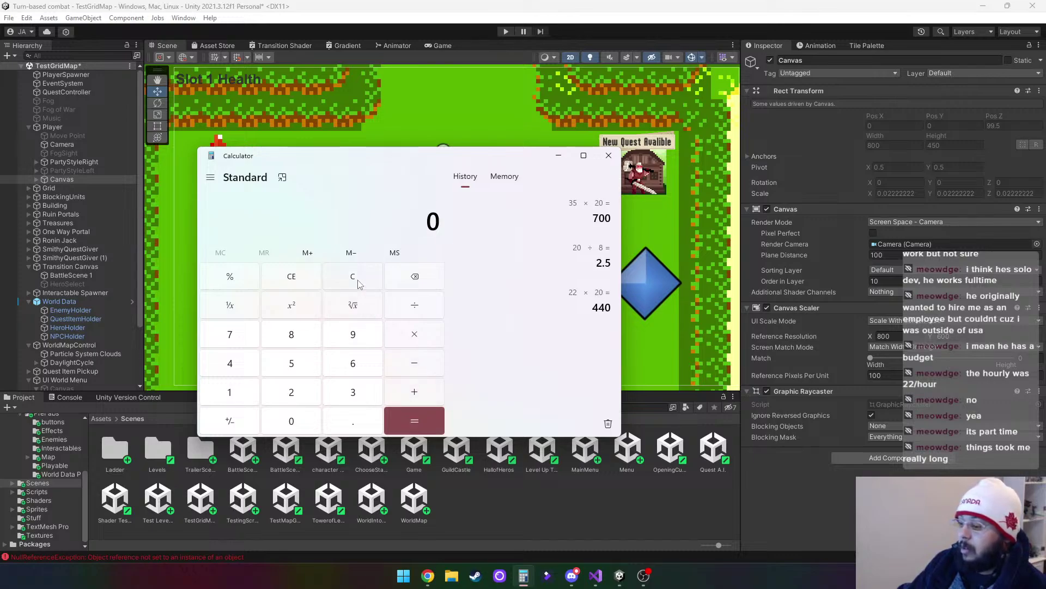
left_click(298, 341)
left_click(428, 342)
left_click(354, 392)
left_click(307, 369)
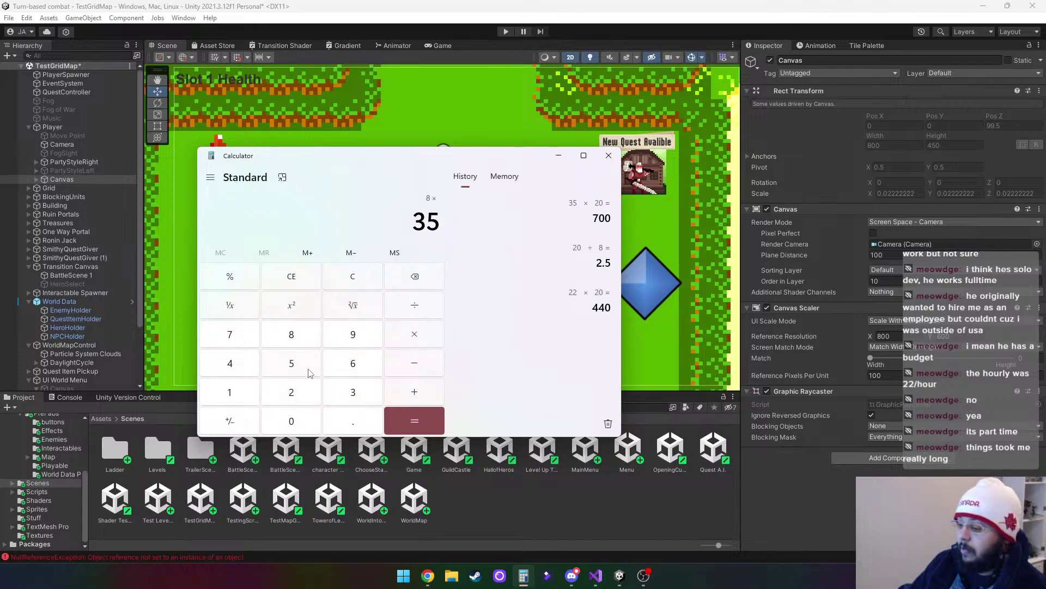
left_click(401, 421)
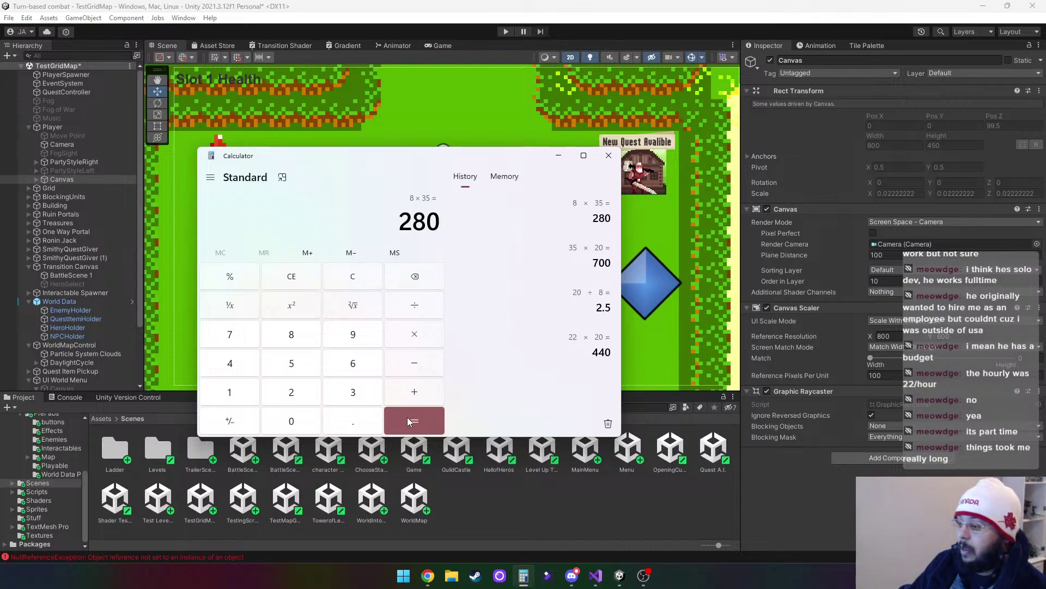
Clear the calculator and compute 31 × 20
left_click(375, 280)
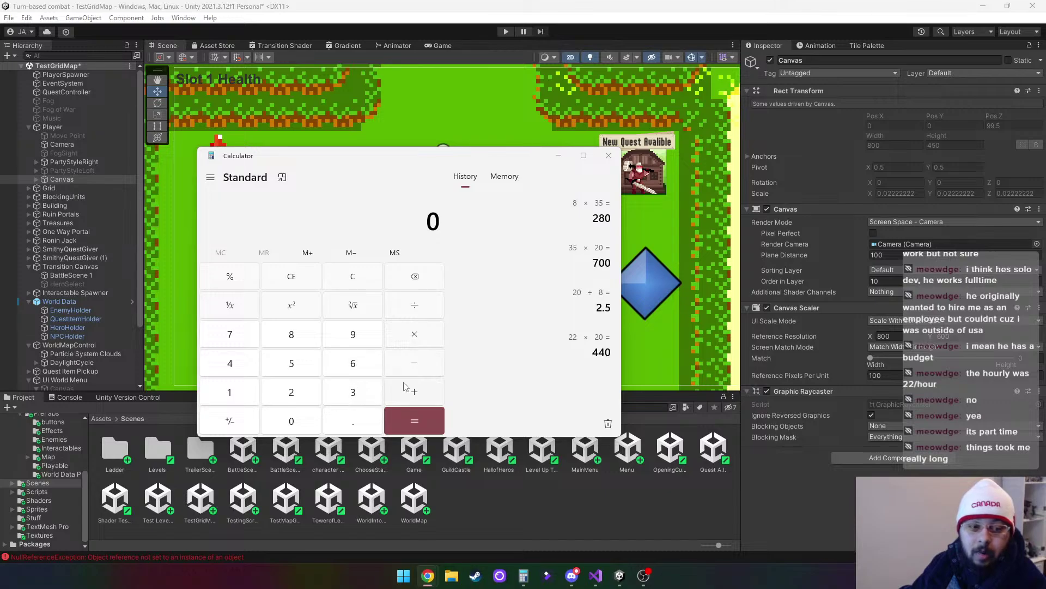
left_click(349, 396)
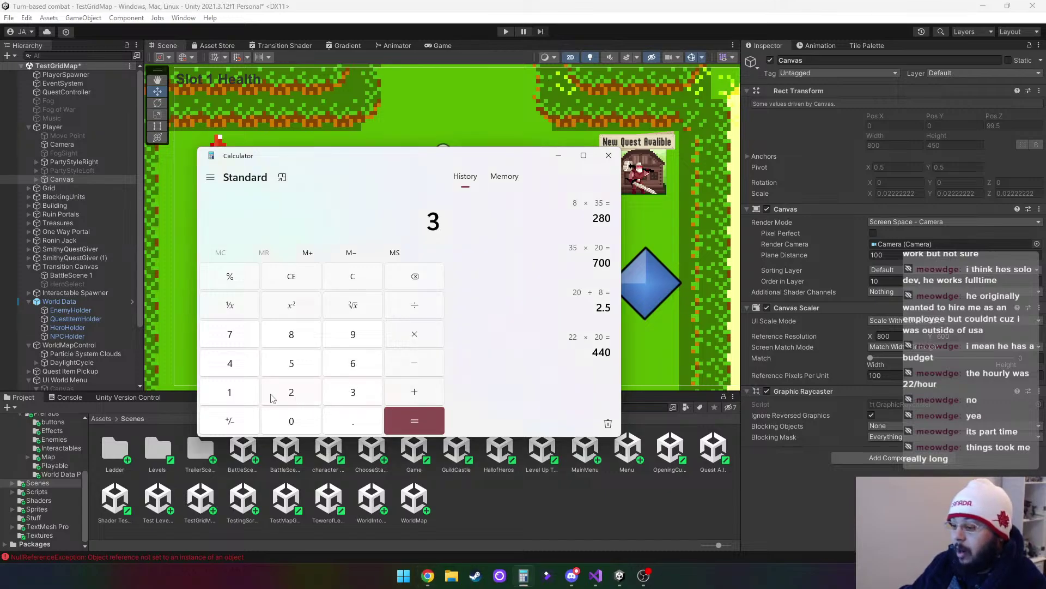
left_click(249, 396)
left_click(414, 337)
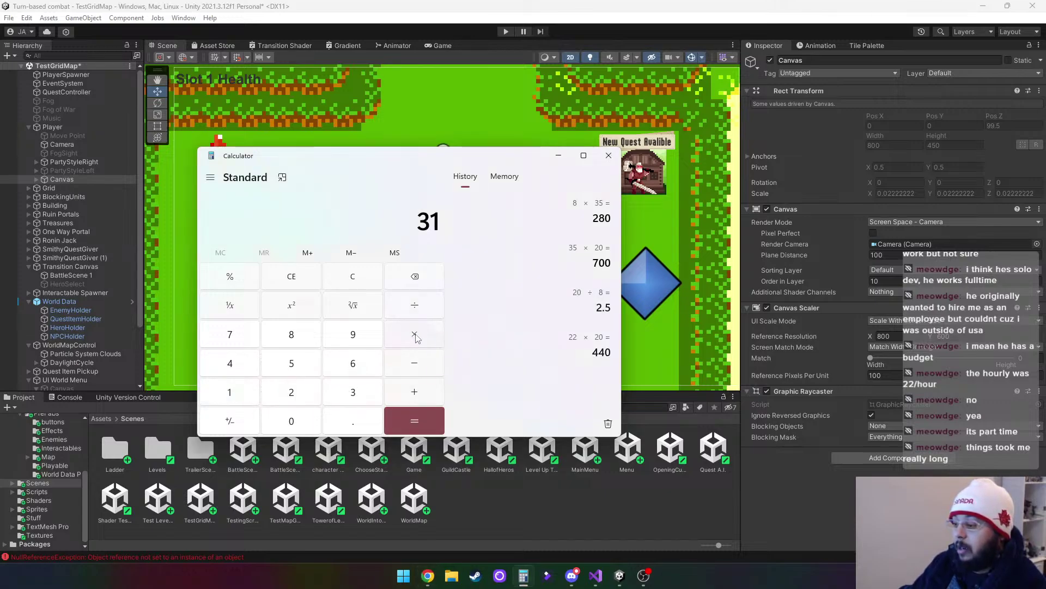
left_click(305, 396)
left_click(303, 422)
left_click(427, 422)
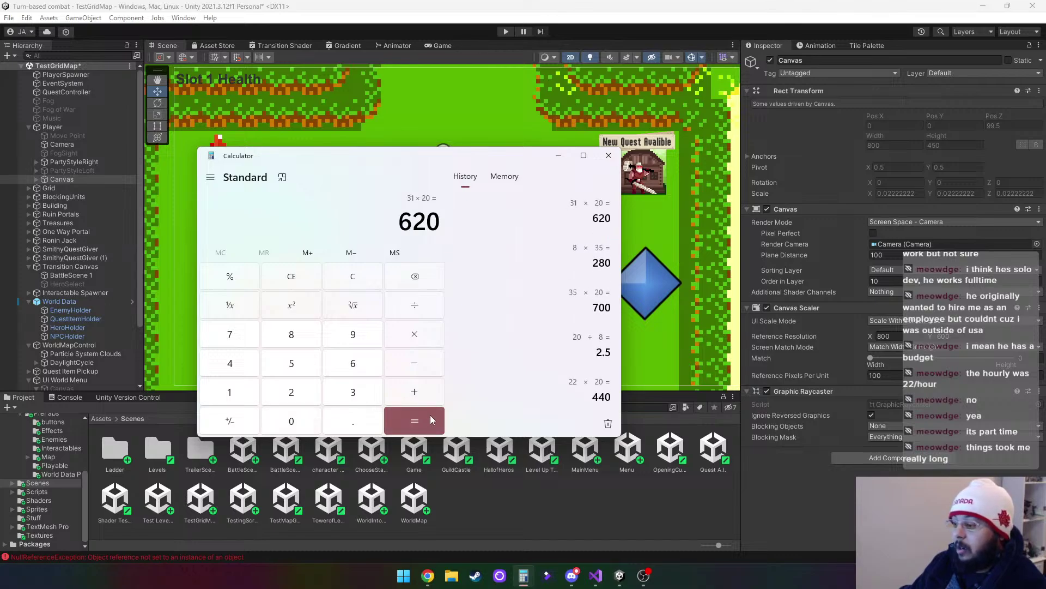
Multiply the current calculator result by 4 and close Calculator
left_click(416, 337)
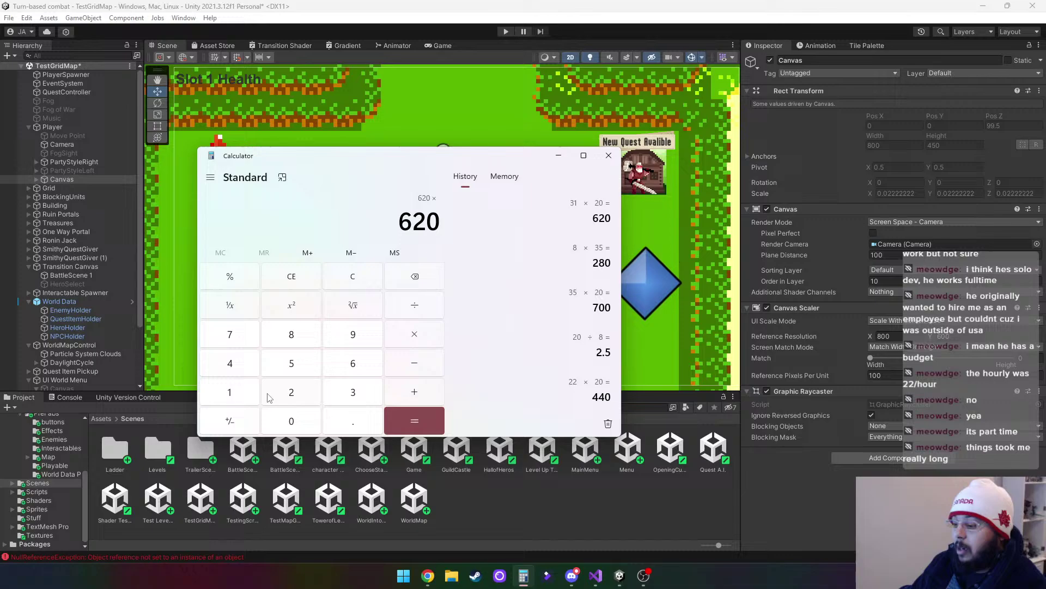
left_click(244, 375)
left_click(420, 422)
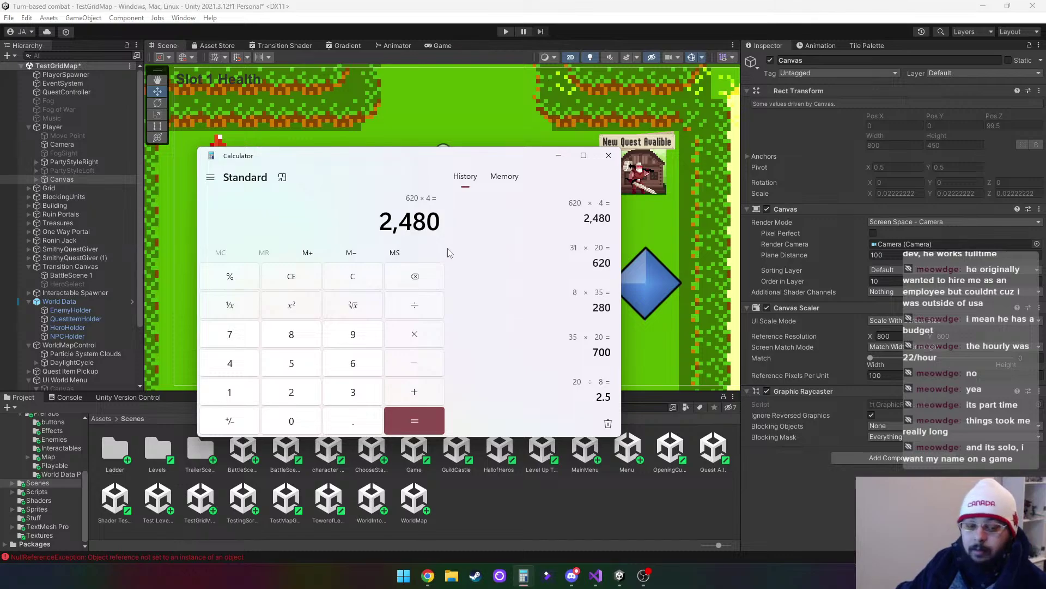
left_click(608, 157)
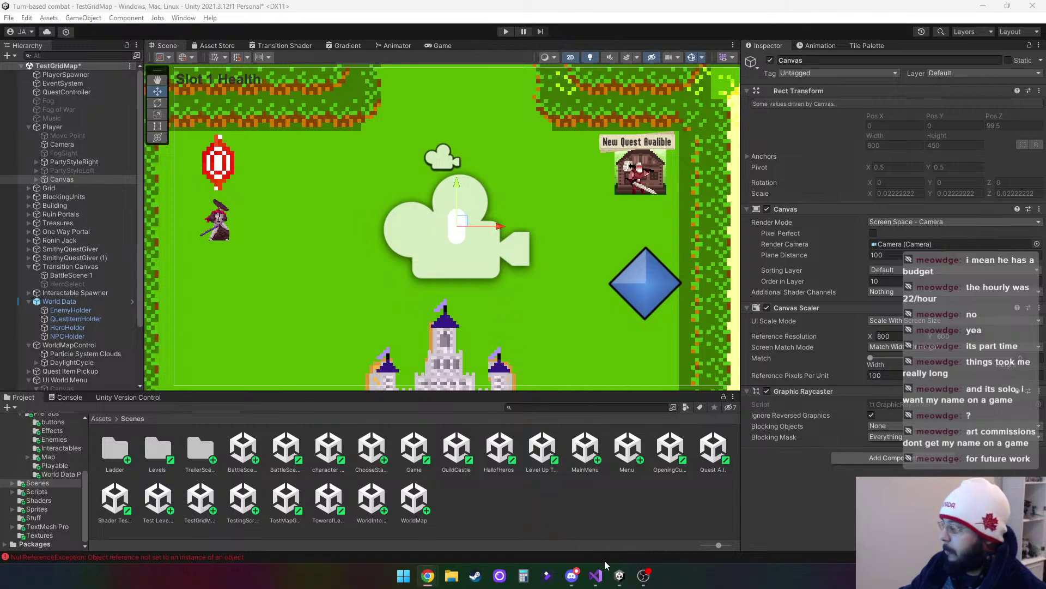
Switch to Visual Studio and review the WorldMapMenu script's fields, Start party-wipe check and Update menu toggle code
mouse_move(620, 575)
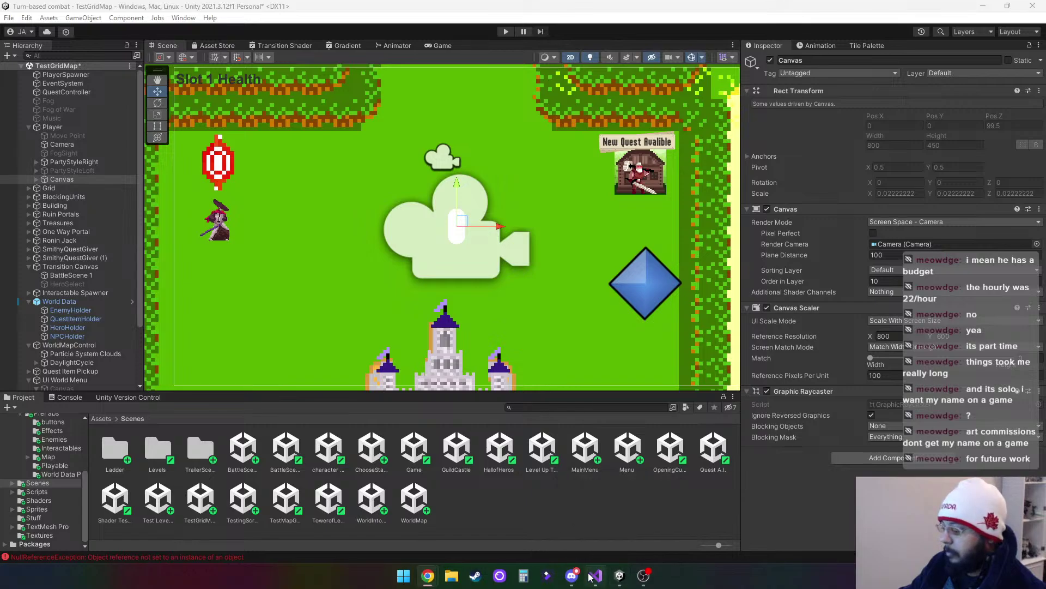
left_click(593, 577)
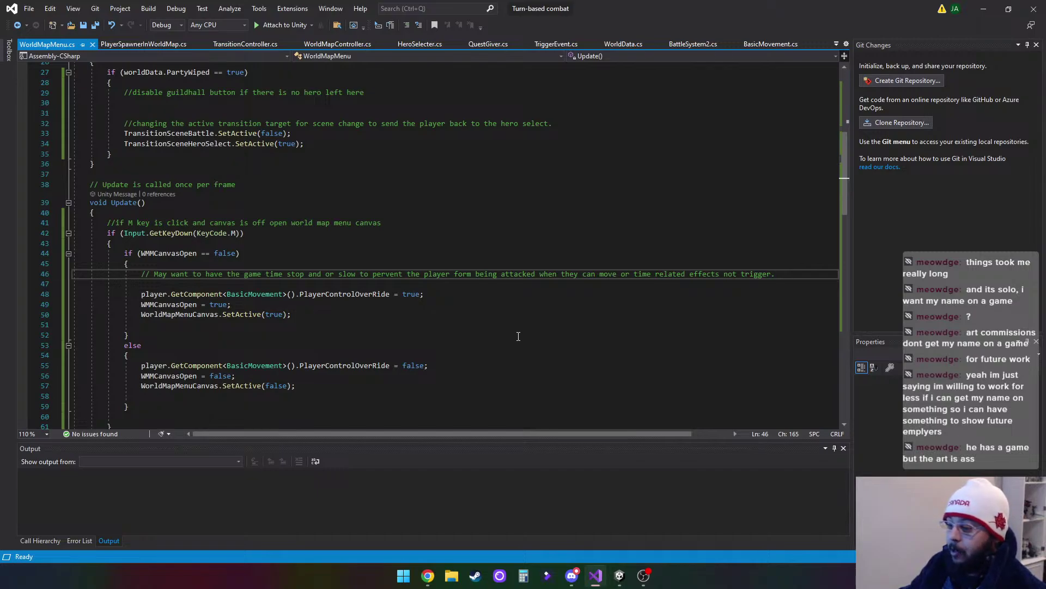
scroll(518, 336, "up", 7)
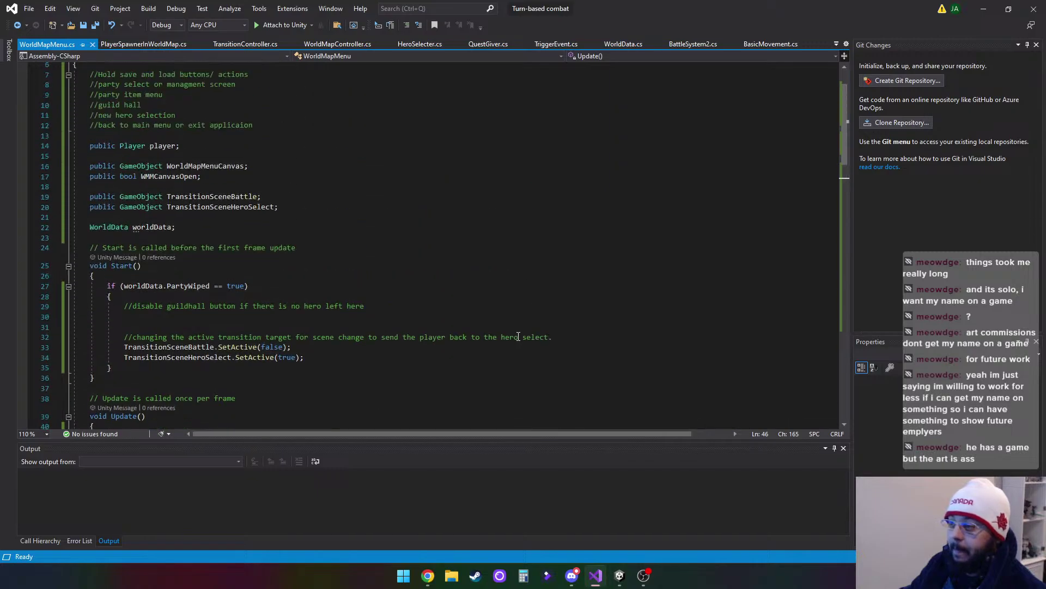
scroll(519, 336, "down", 11)
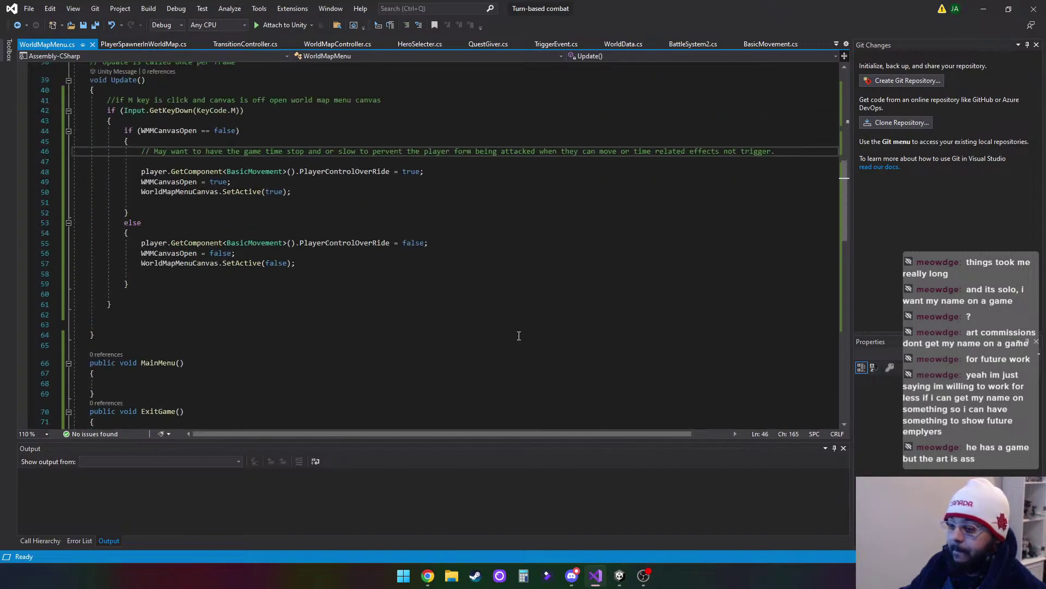
scroll(518, 337, "up", 5)
scroll(519, 336, "up", 5)
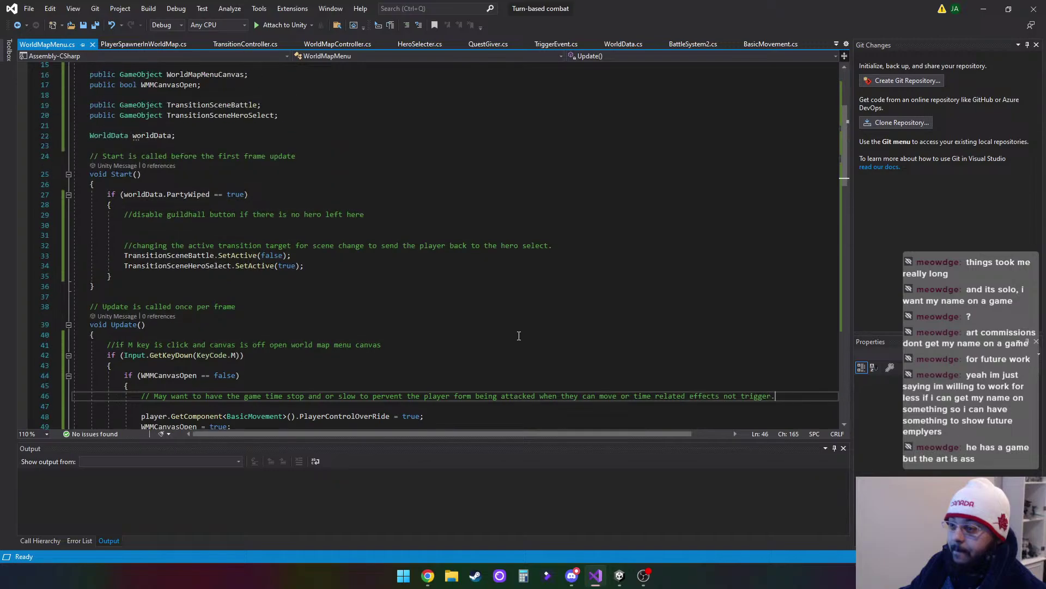
scroll(519, 336, "up", 2)
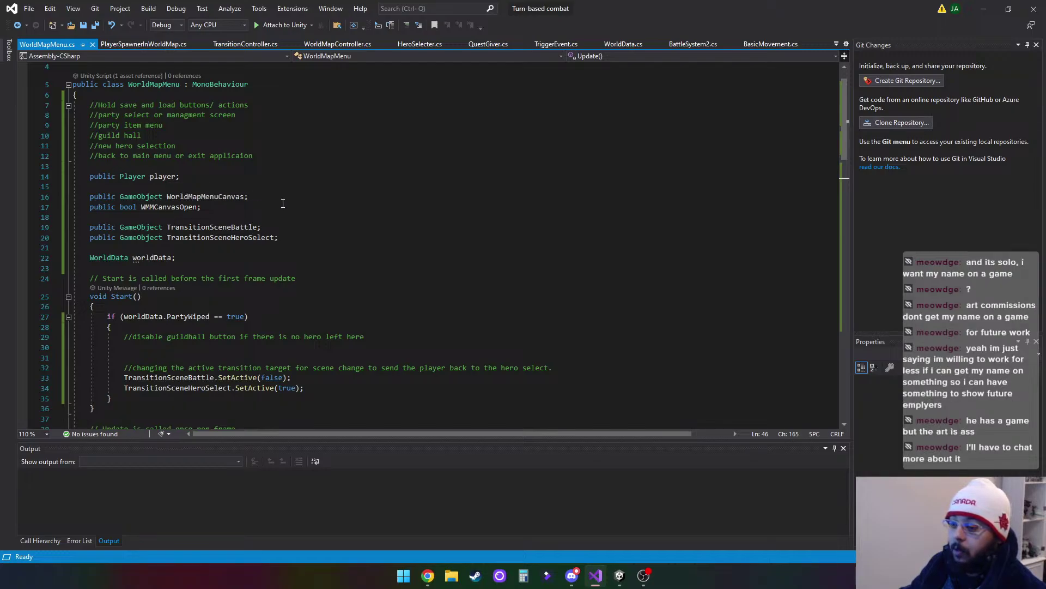
mouse_move(627, 579)
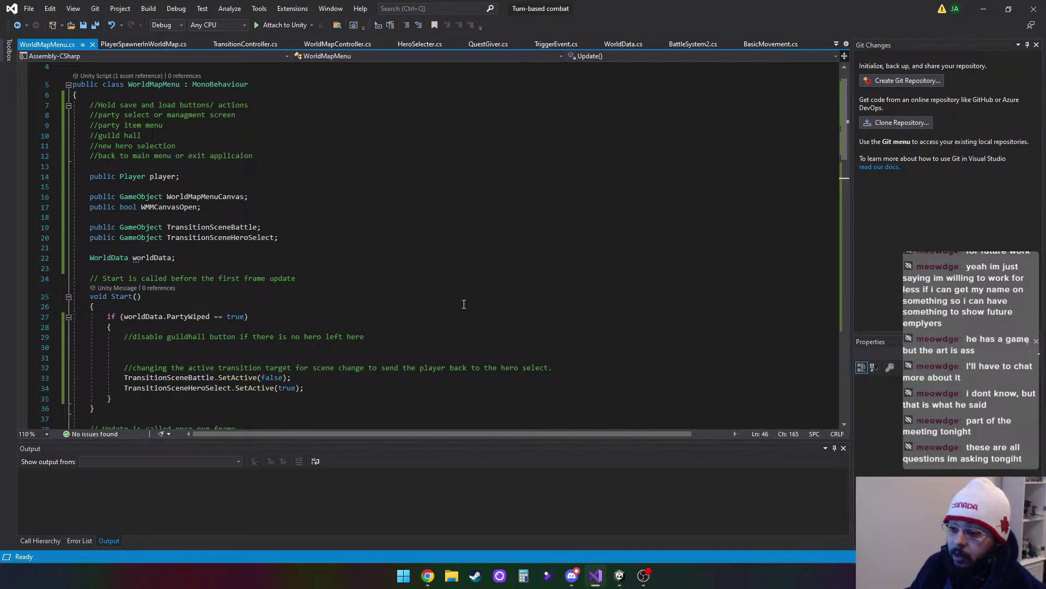
Review the Start and Update methods in the WorldMapMenu script
scroll(464, 303, "down", 4)
scroll(463, 296, "down", 11)
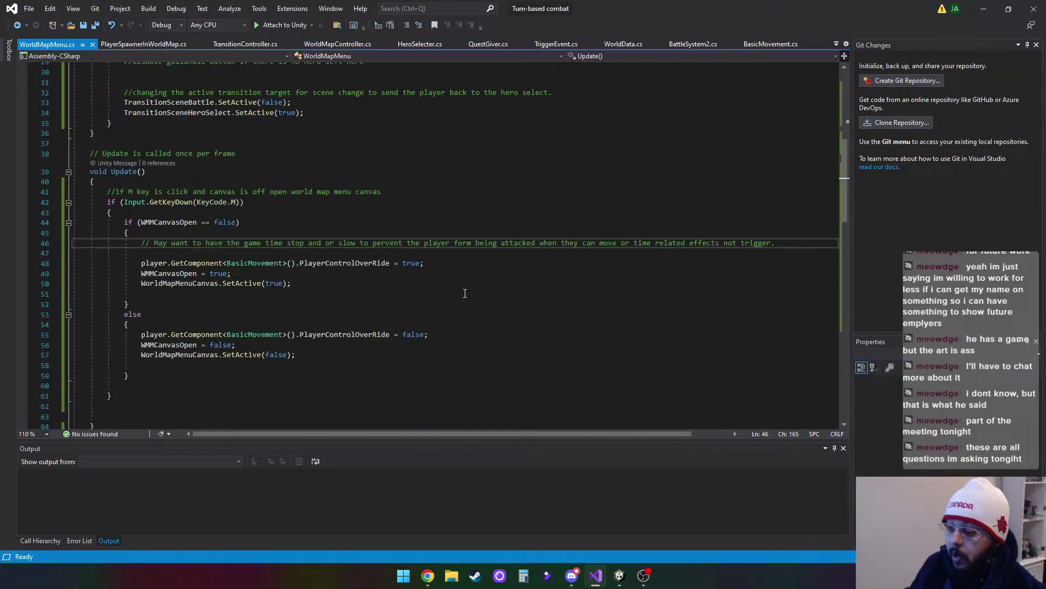
scroll(465, 293, "up", 3)
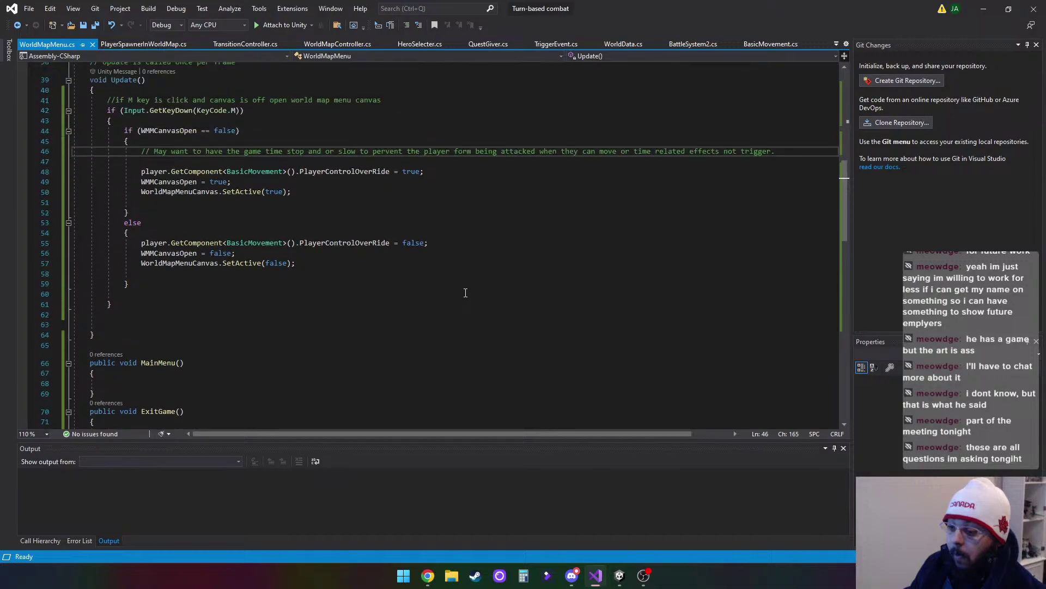
scroll(466, 292, "up", 3)
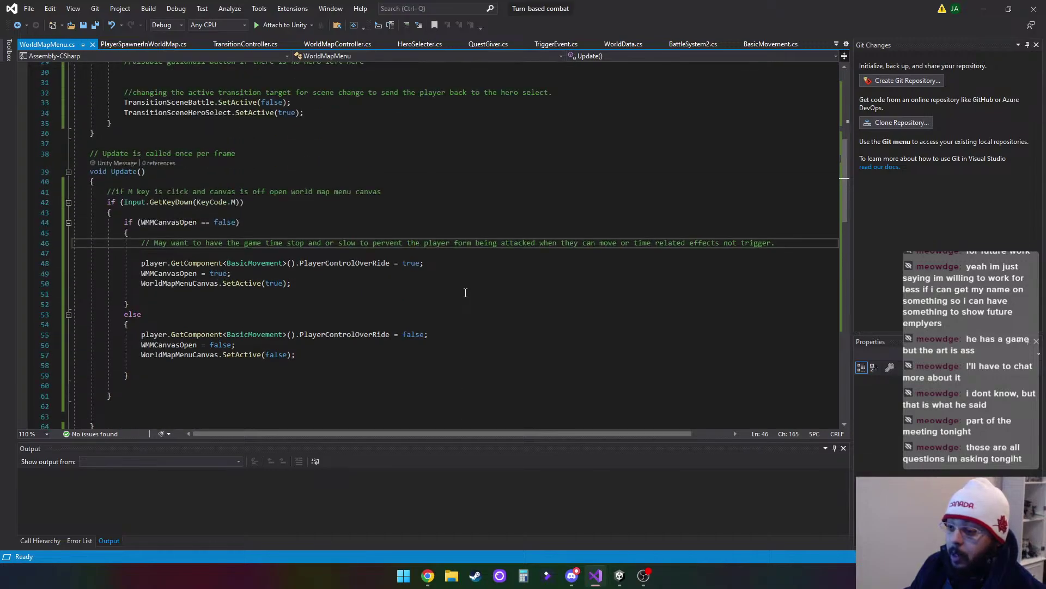
scroll(465, 293, "up", 2)
scroll(465, 293, "down", 2)
Switch to the Unity editor and activate the Canvas object under UI World Menu
left_click(983, 9)
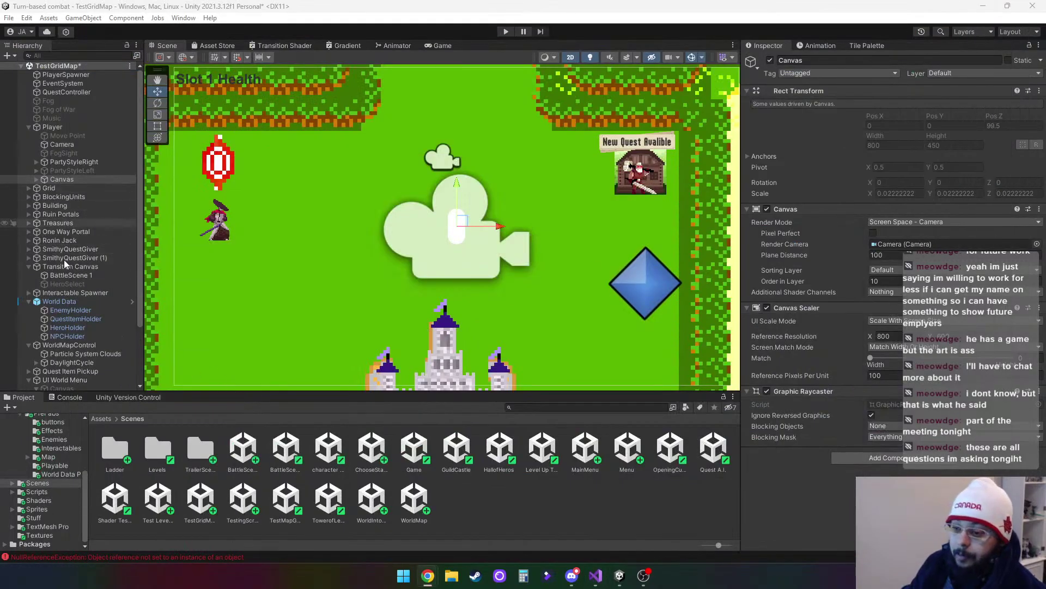
scroll(74, 358, "down", 3)
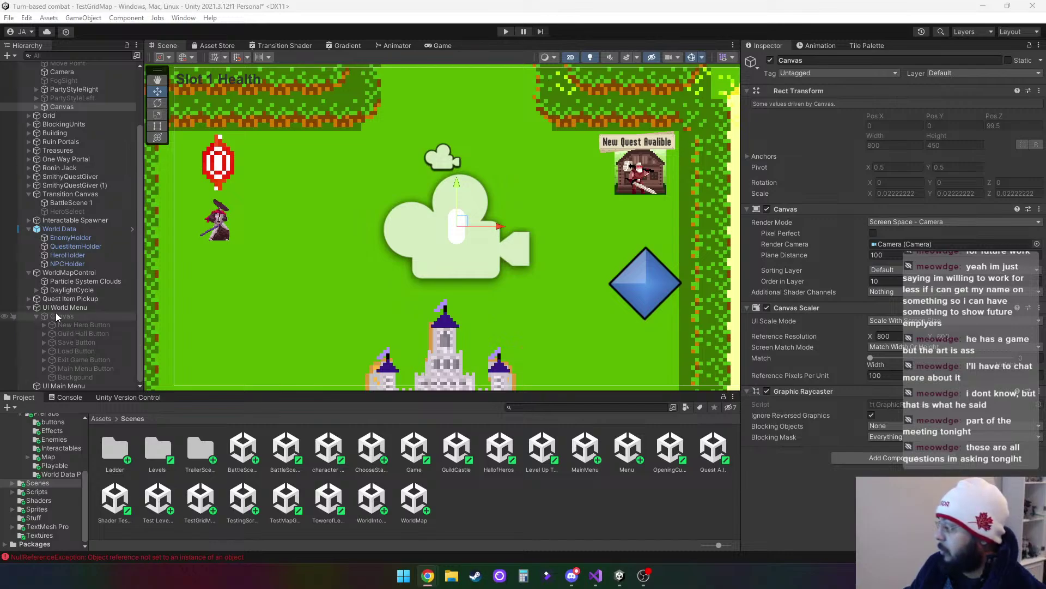
left_click(92, 316)
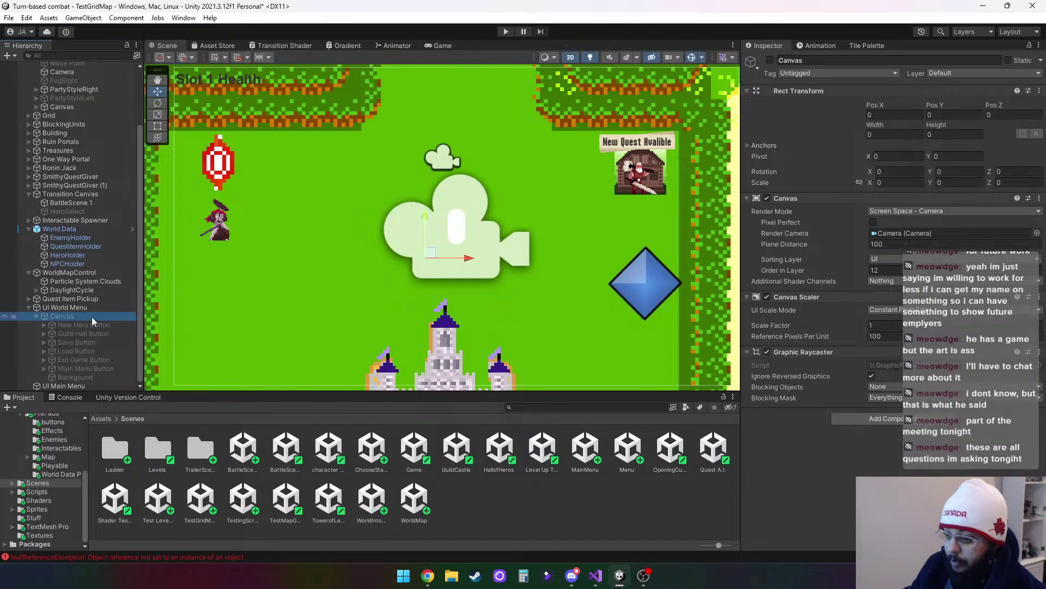
left_click(770, 60)
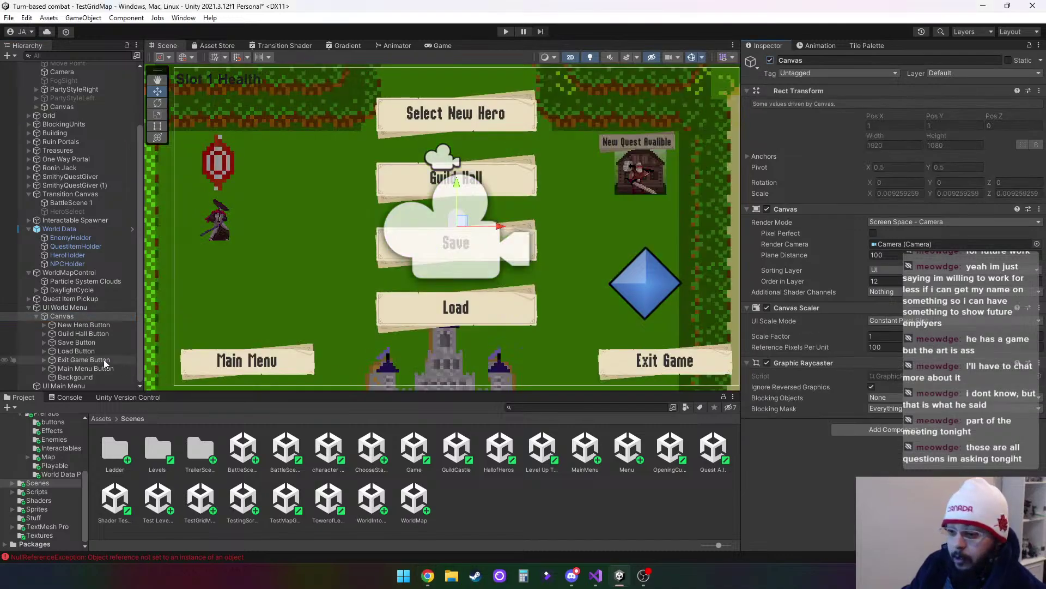
Add an On Click event to New Hero Button that calls WorldMapMenu's NewHeroSelect () on the UI World Menu object
left_click(93, 326)
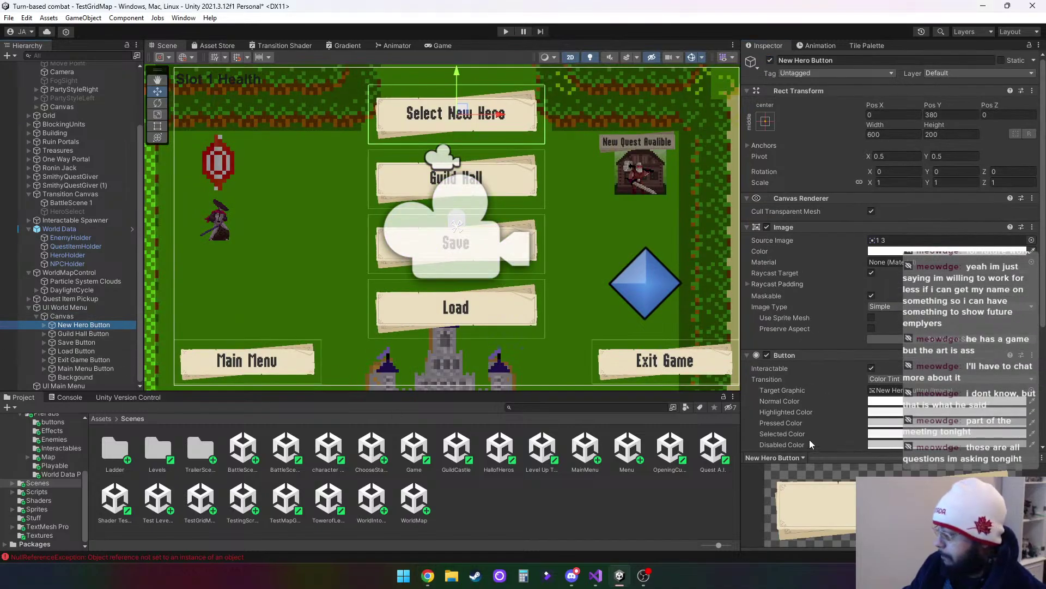
scroll(872, 393, "down", 5)
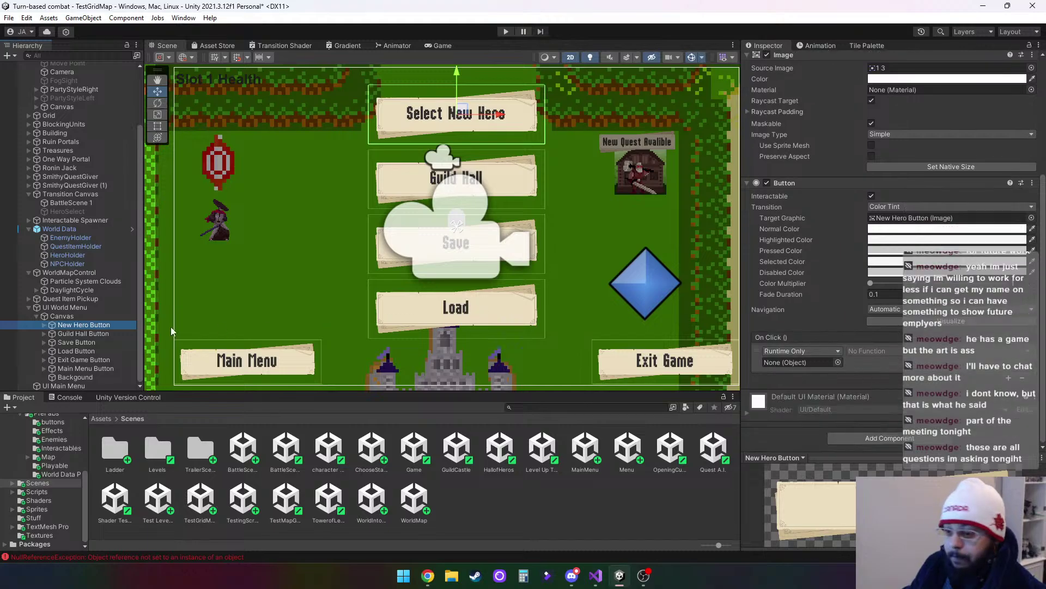
left_click_drag(68, 307, 802, 363)
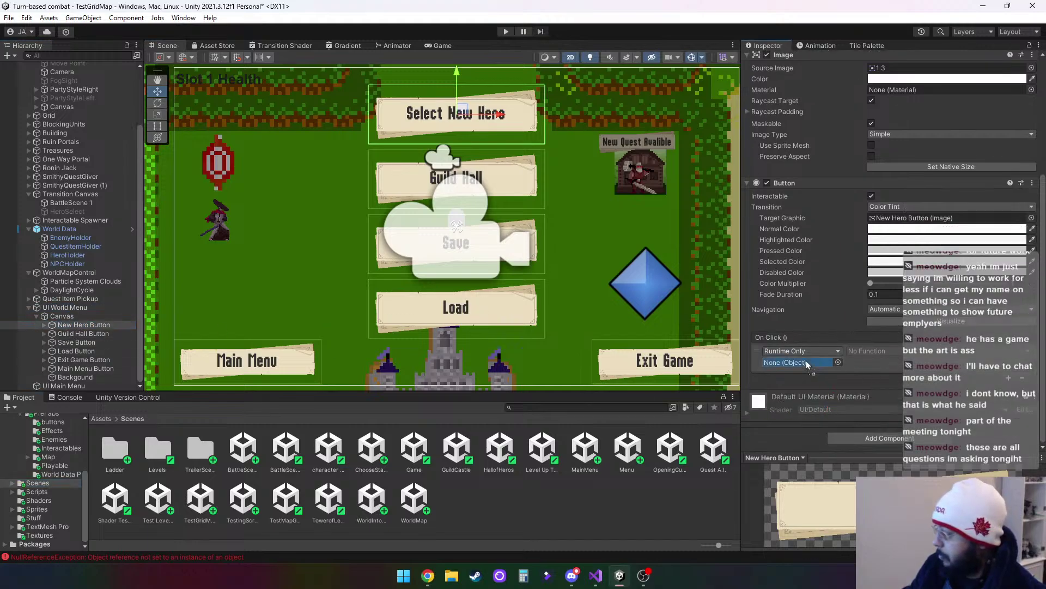
left_click(933, 352)
mouse_move(896, 405)
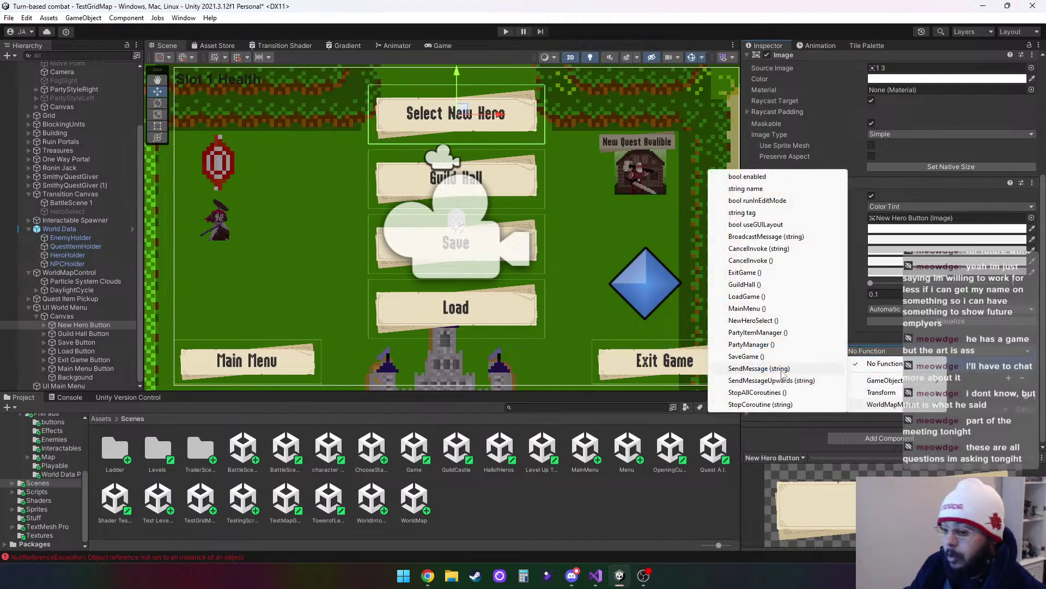
left_click(761, 320)
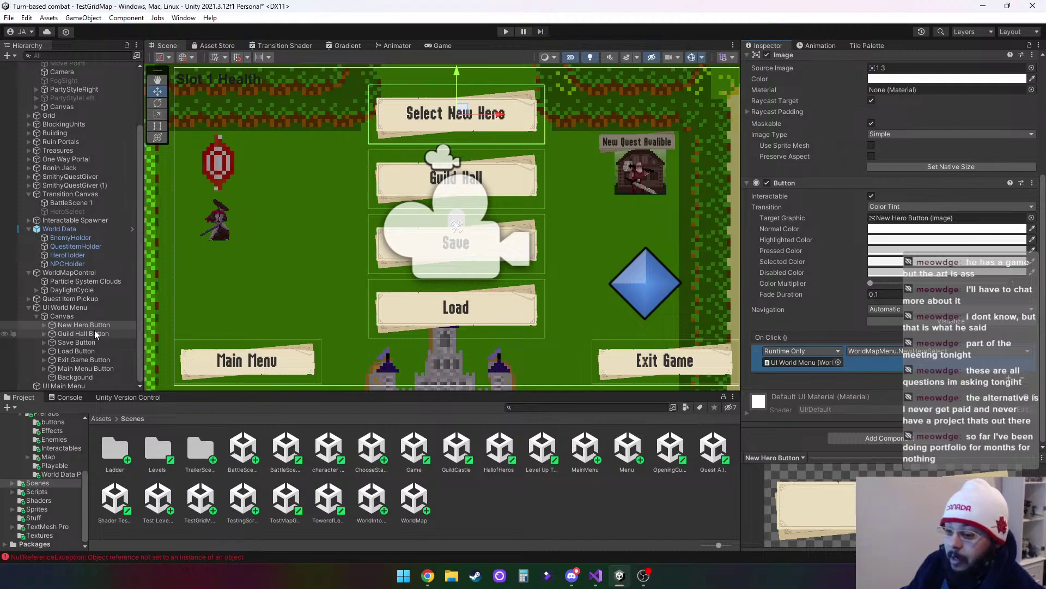
Add an On Click event to Guild Hall Button that calls WorldMapMenu's GuildHall () on the UI World Menu object
left_click(93, 333)
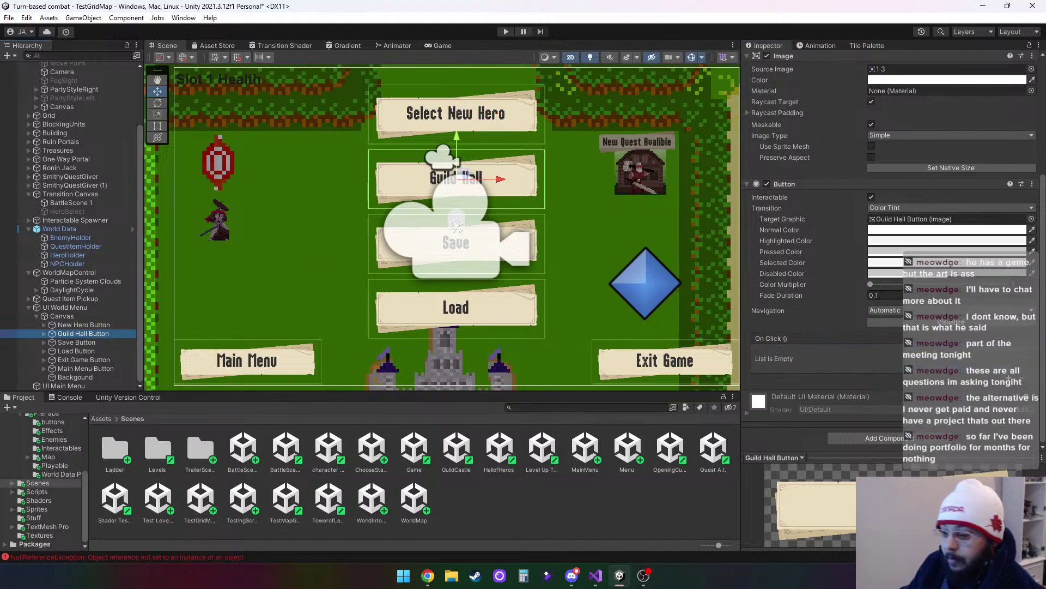
left_click(84, 325)
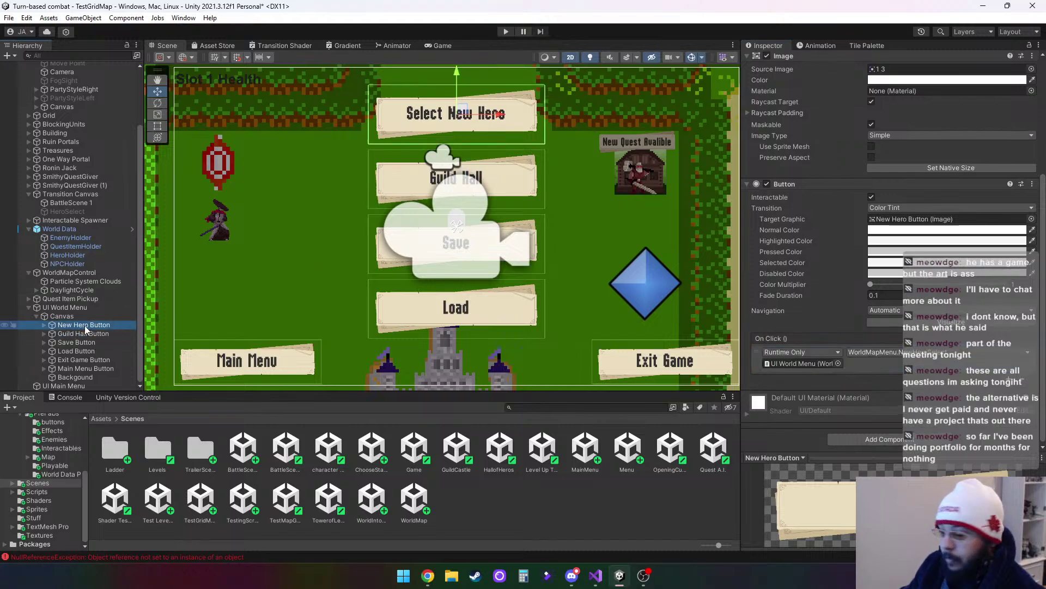
left_click(87, 333)
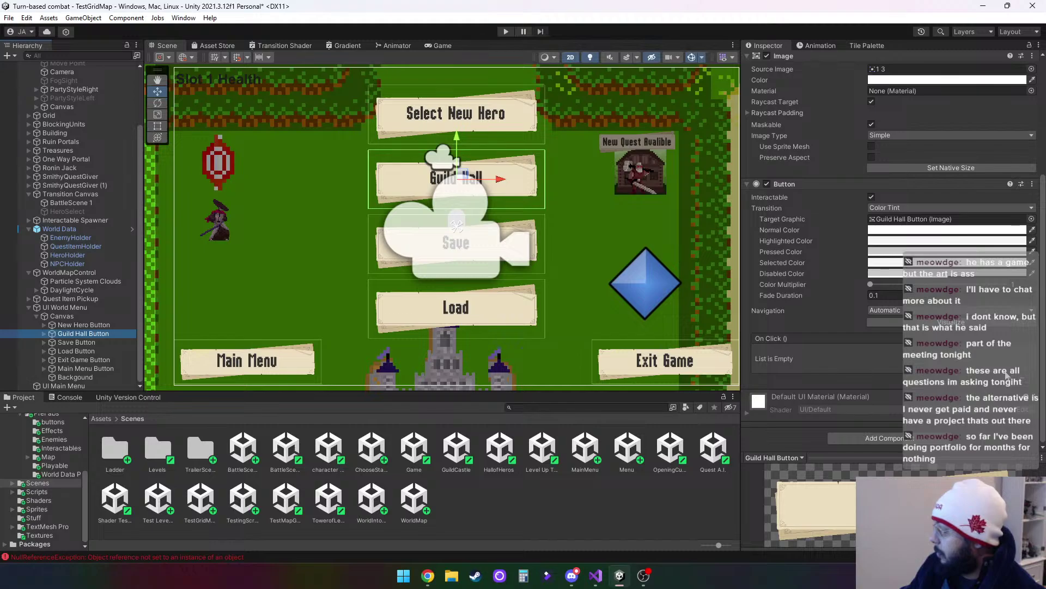
left_click(1009, 382)
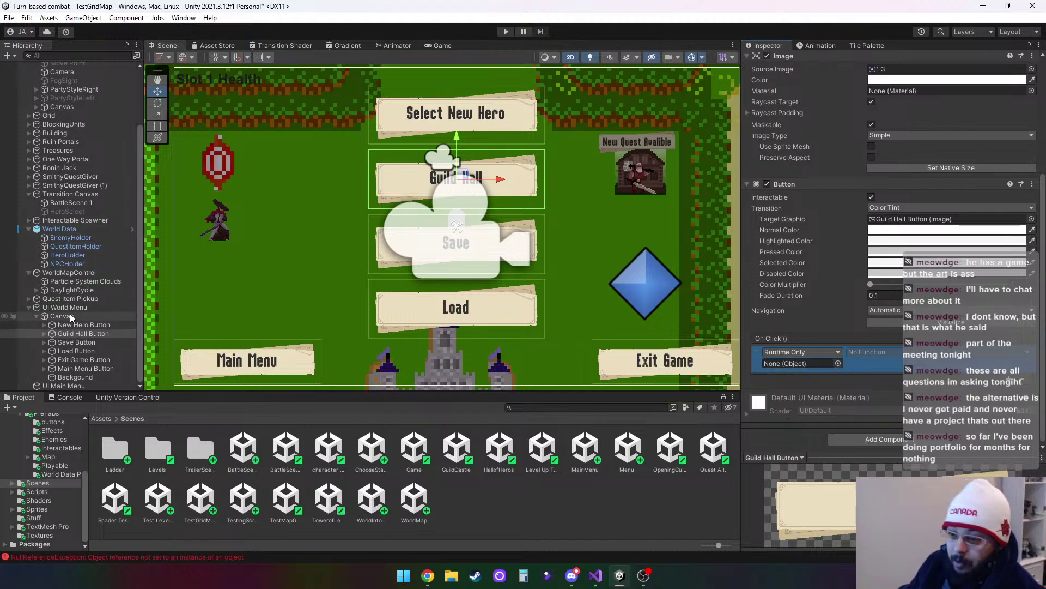
left_click_drag(69, 306, 829, 358)
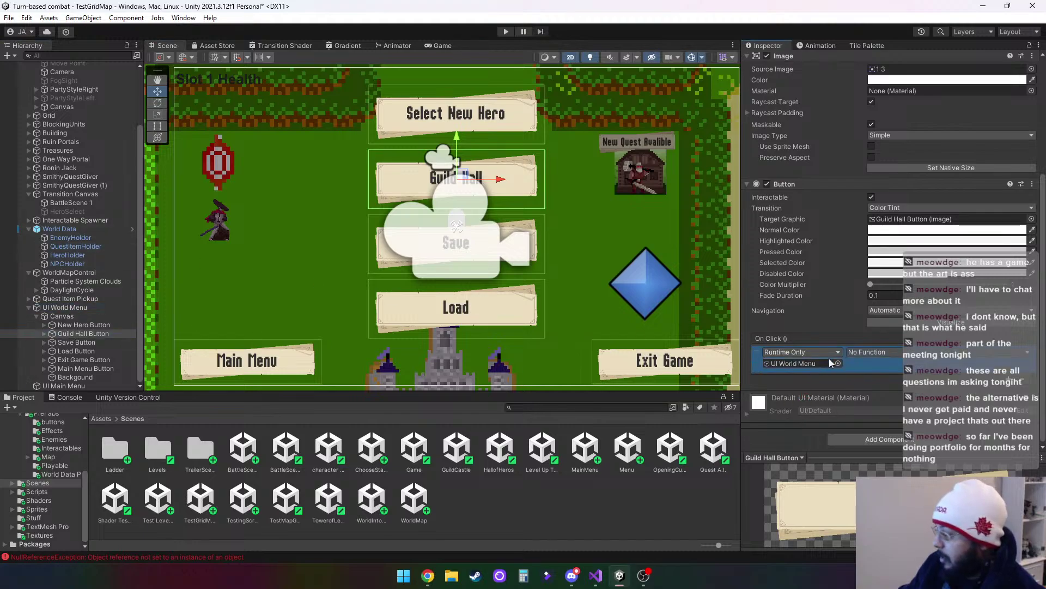
left_click(875, 352)
mouse_move(878, 408)
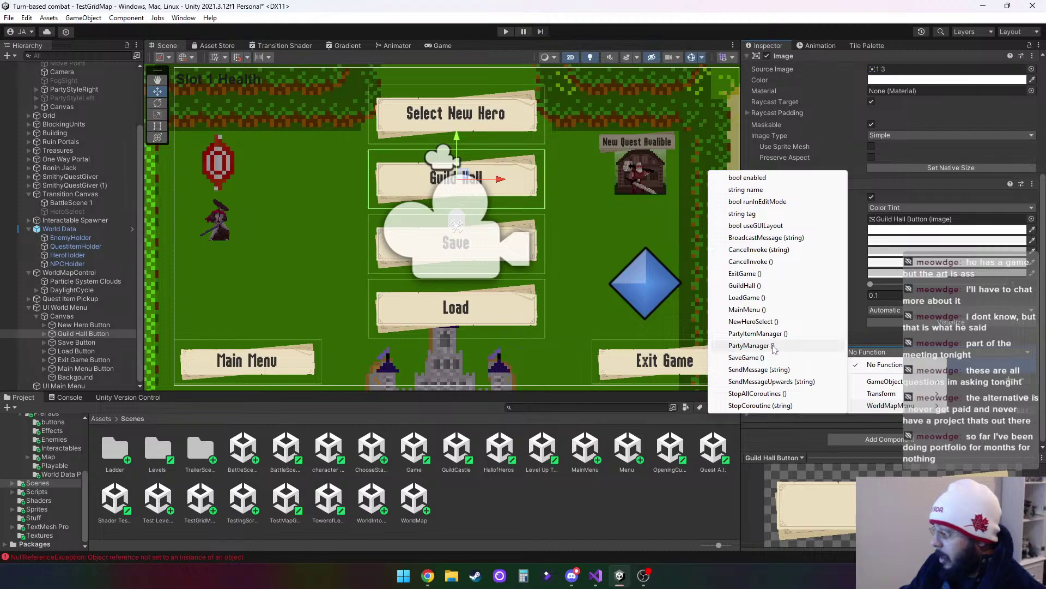
left_click(757, 286)
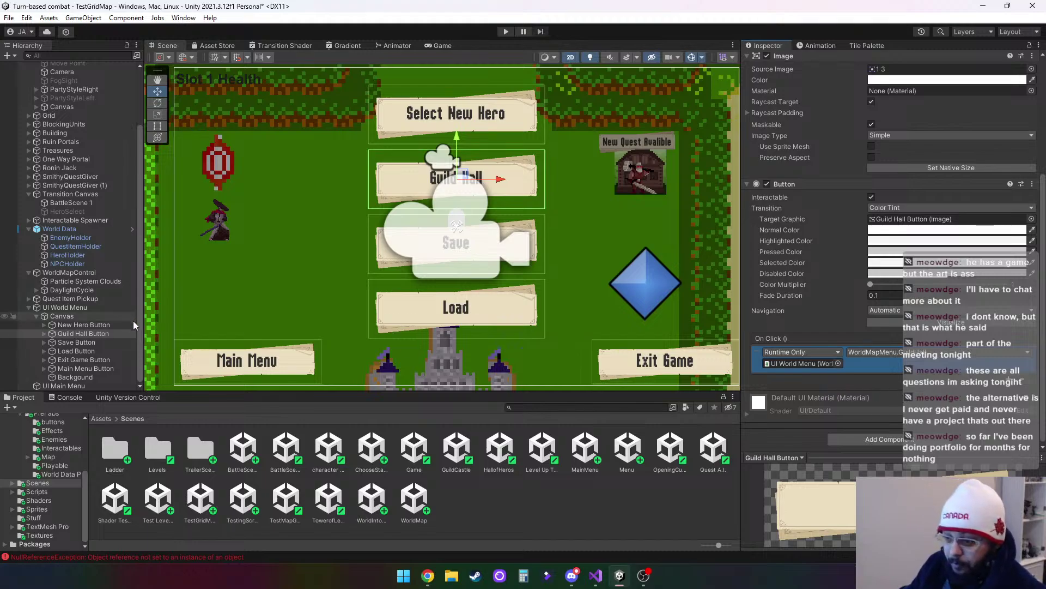
Add an On Click event to Save Button that calls WorldMapMenu's SaveGame () on the UI World Menu object
left_click(76, 342)
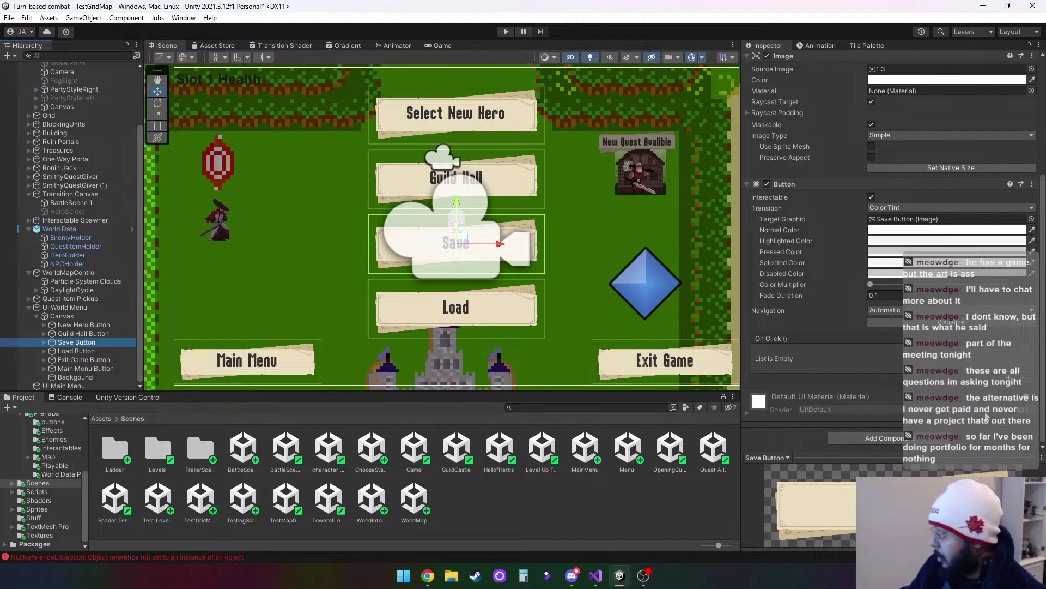
left_click(1009, 381)
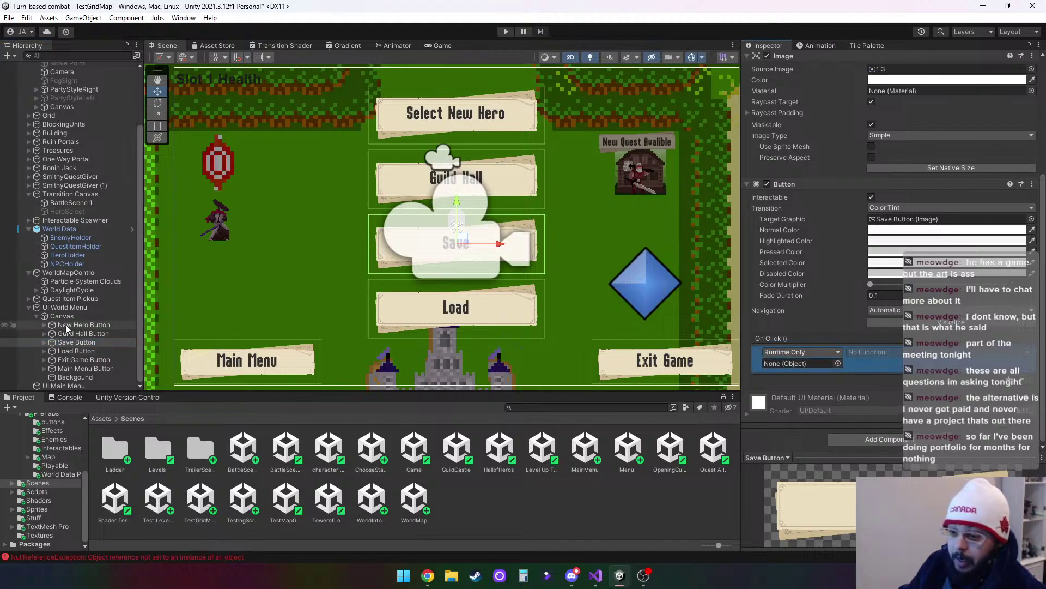
left_click_drag(64, 305, 804, 364)
left_click(902, 353)
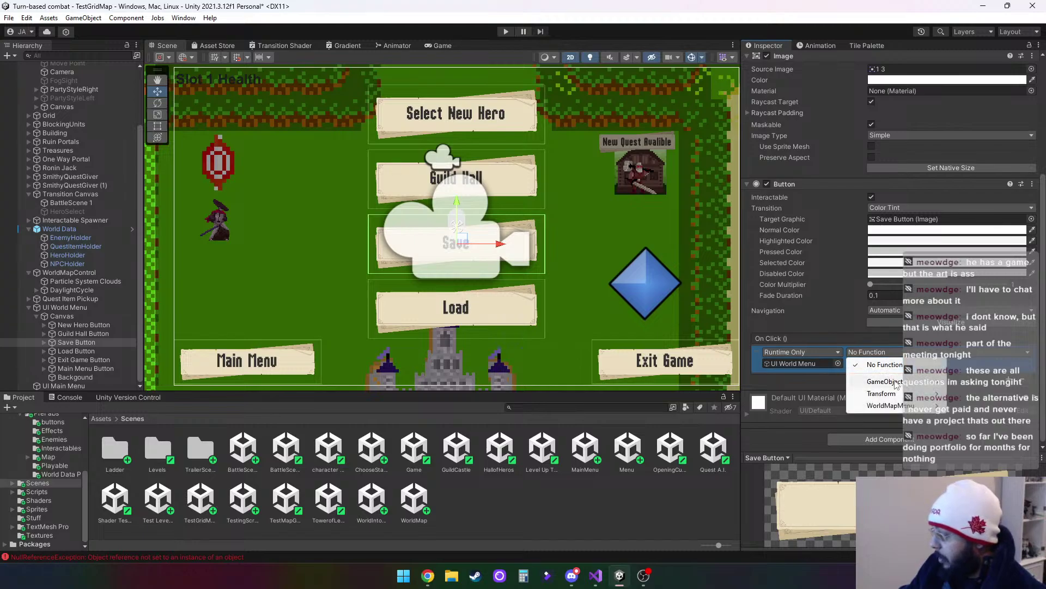
mouse_move(894, 382)
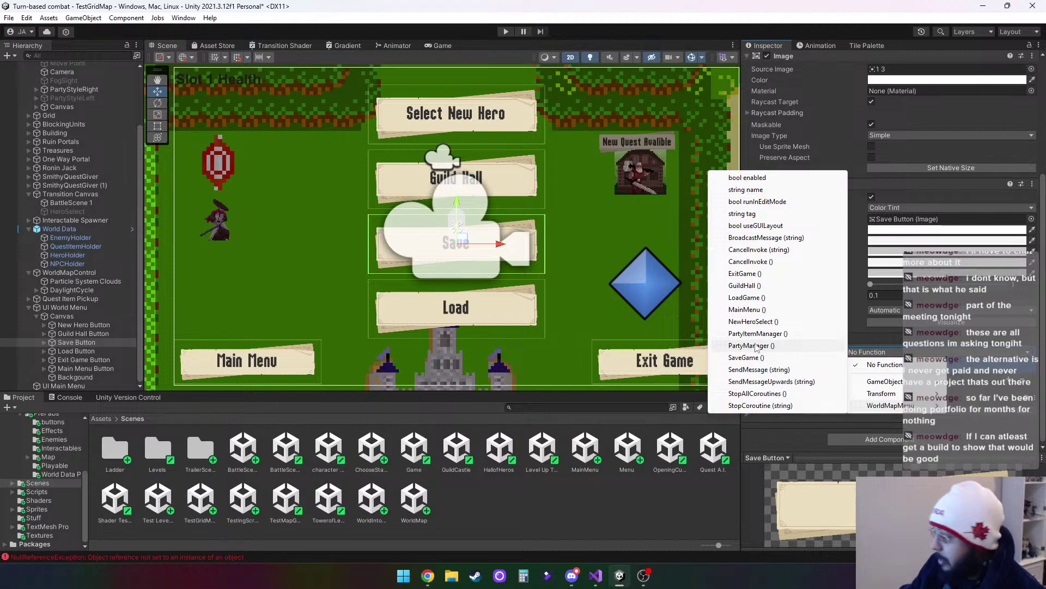
left_click(749, 358)
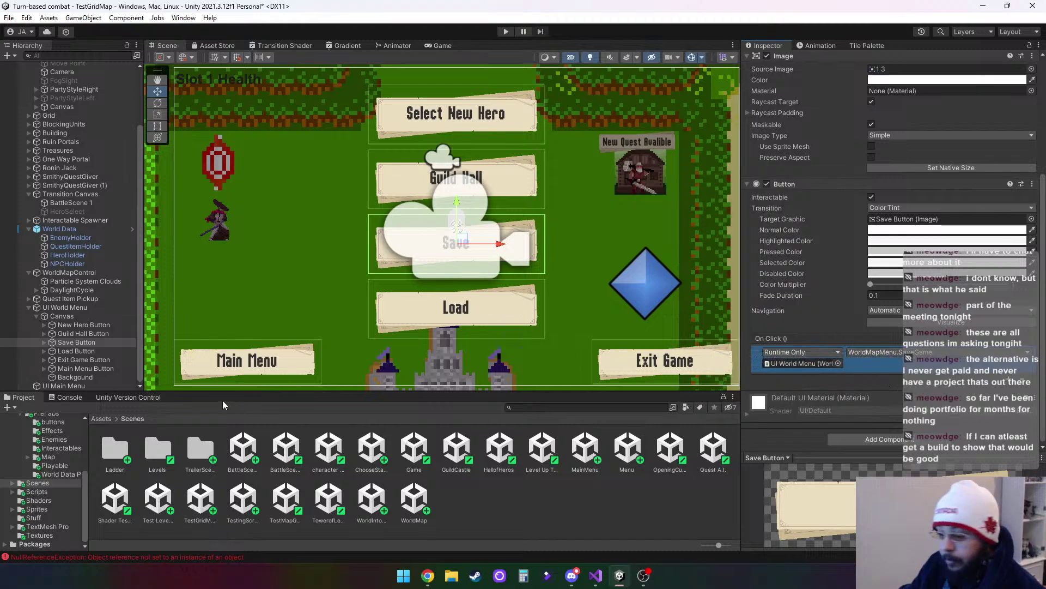
Add an On Click event to Load Button that calls WorldMapMenu's LoadGame () on the UI World Menu object
left_click(104, 352)
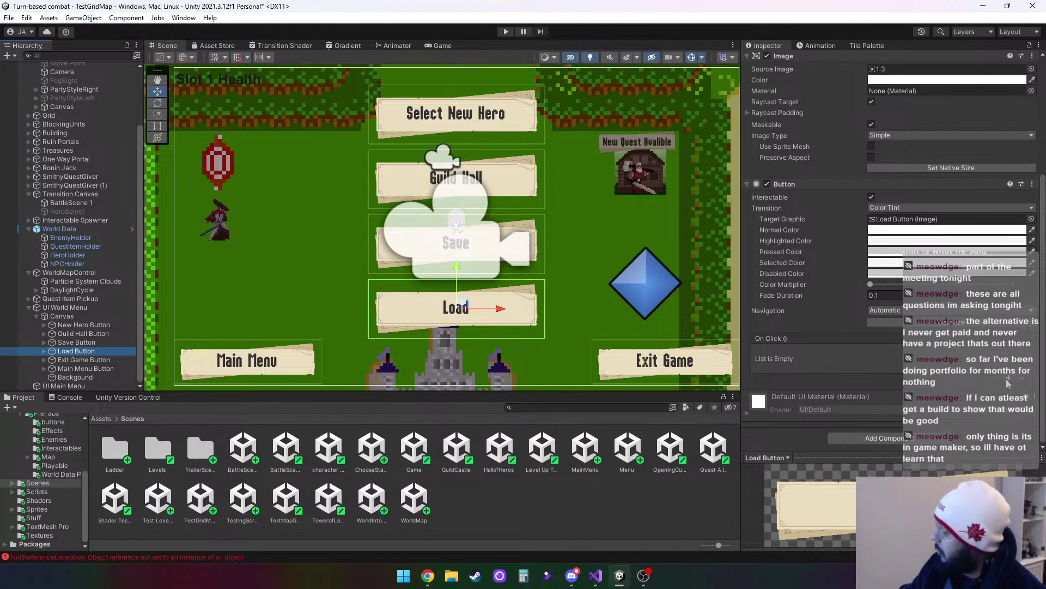
left_click(1007, 379)
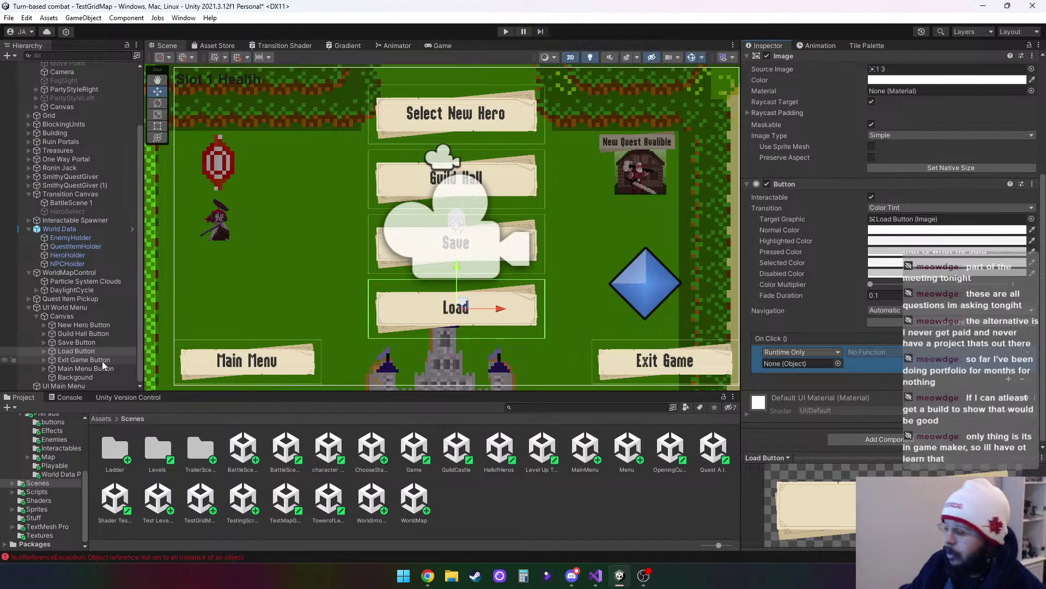
left_click_drag(76, 351, 813, 364)
left_click(872, 352)
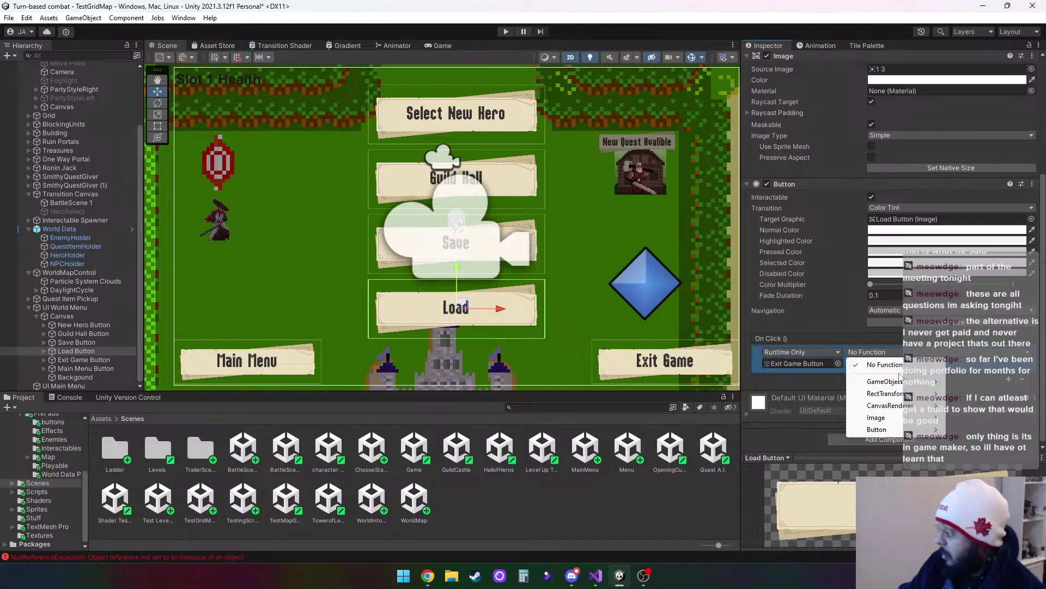
left_click_drag(71, 309, 798, 364)
left_click(881, 353)
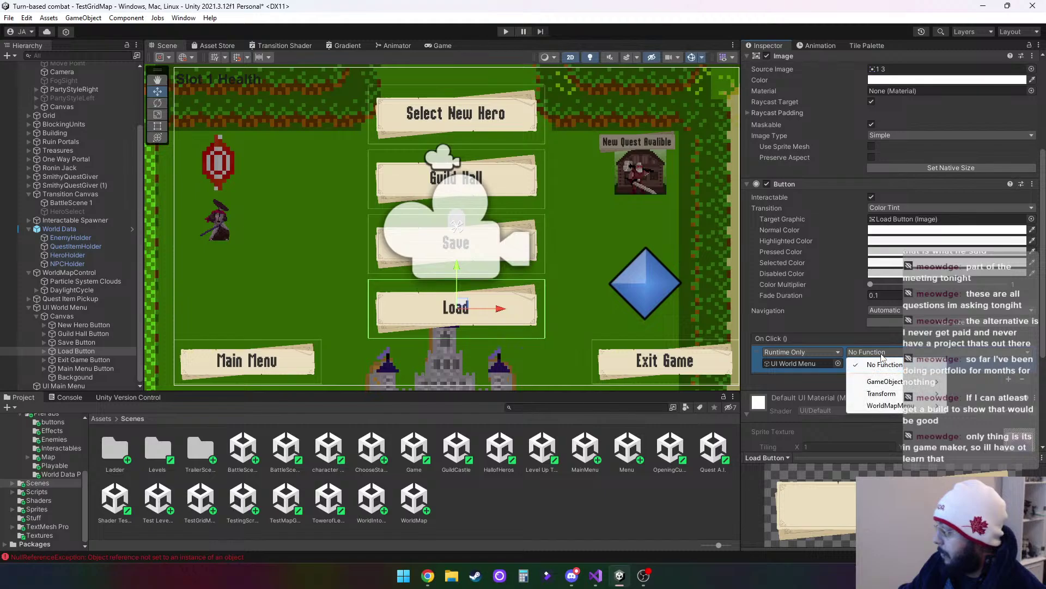
mouse_move(895, 412)
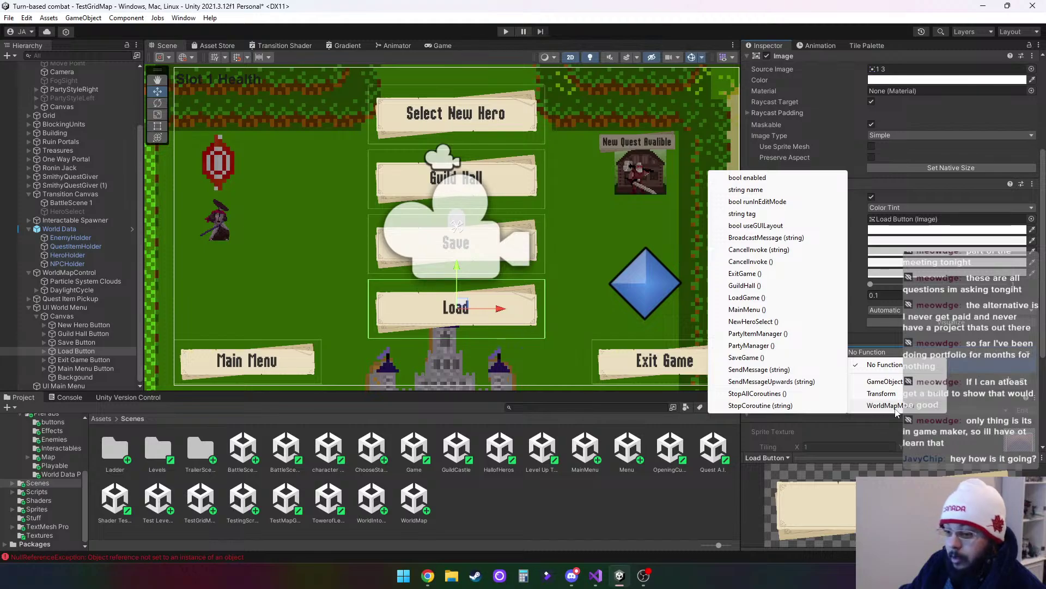
left_click(752, 298)
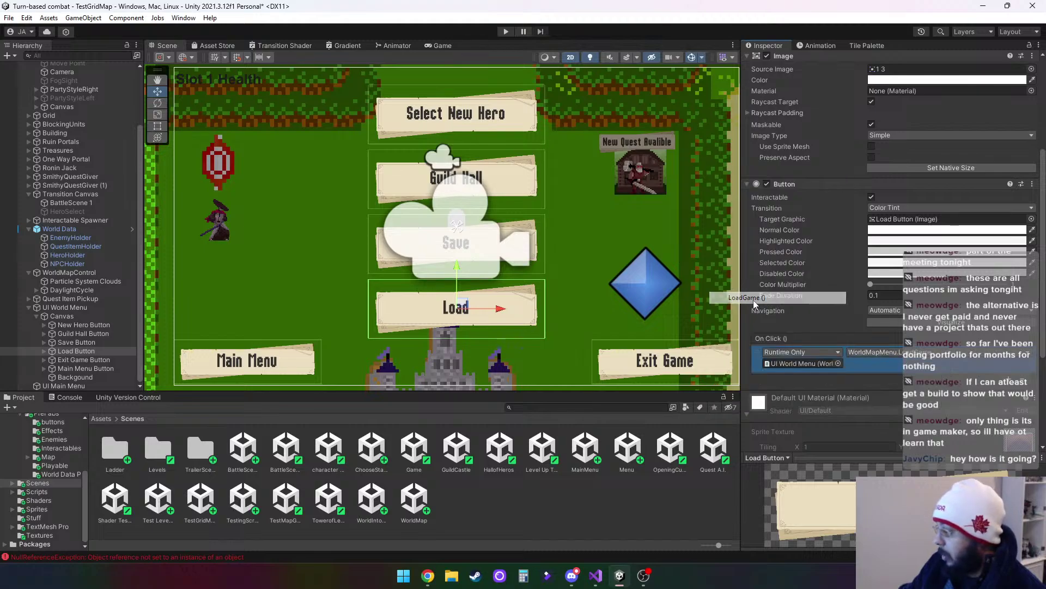
Add an On Click event to Exit Game Button that calls WorldMapMenu's ExitGame () on the UI World Menu object
left_click(84, 359)
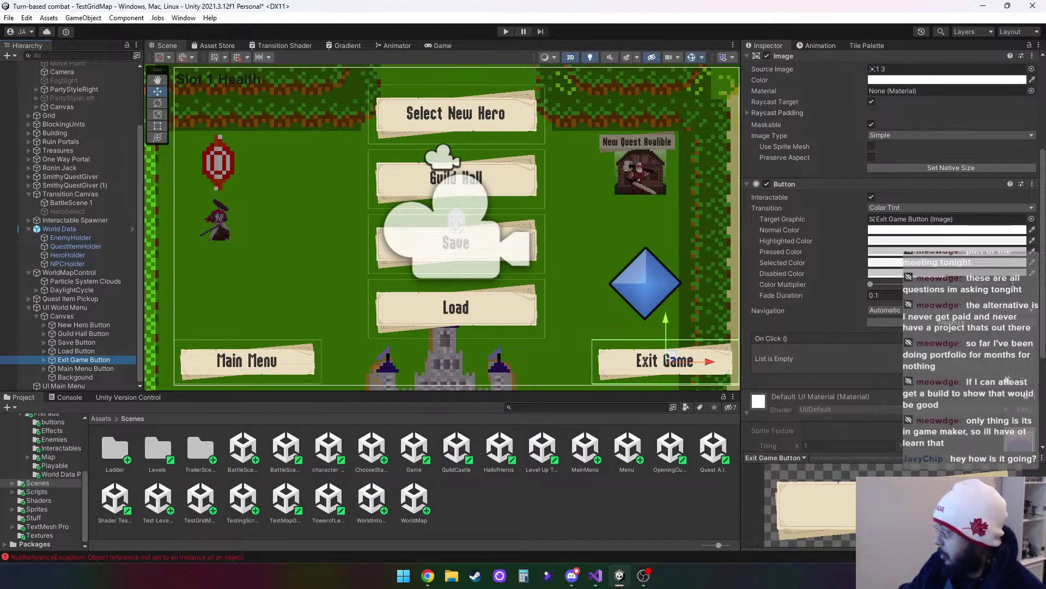
left_click(1009, 380)
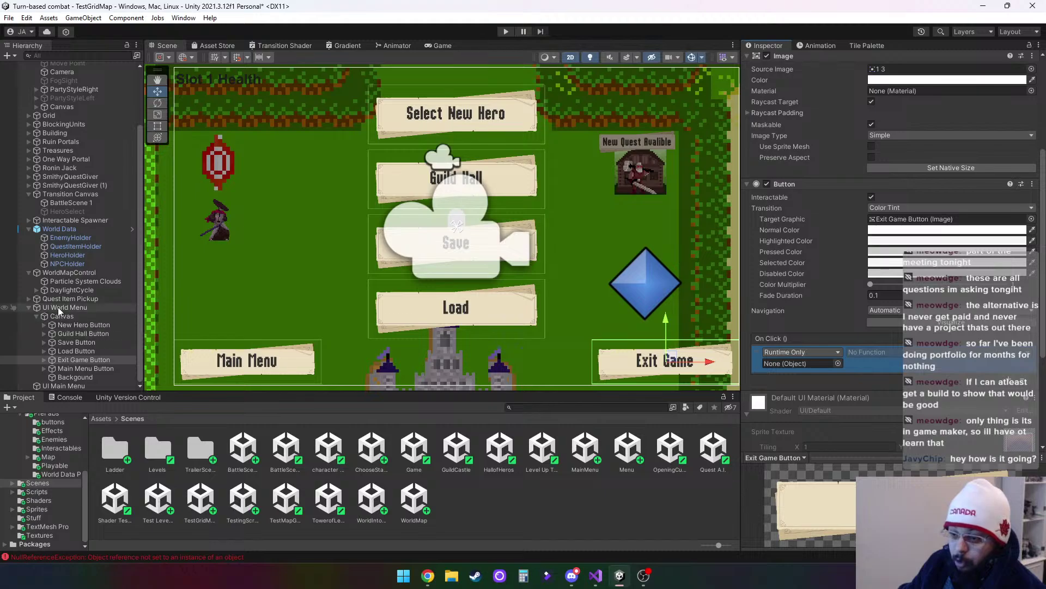
left_click_drag(58, 308, 796, 362)
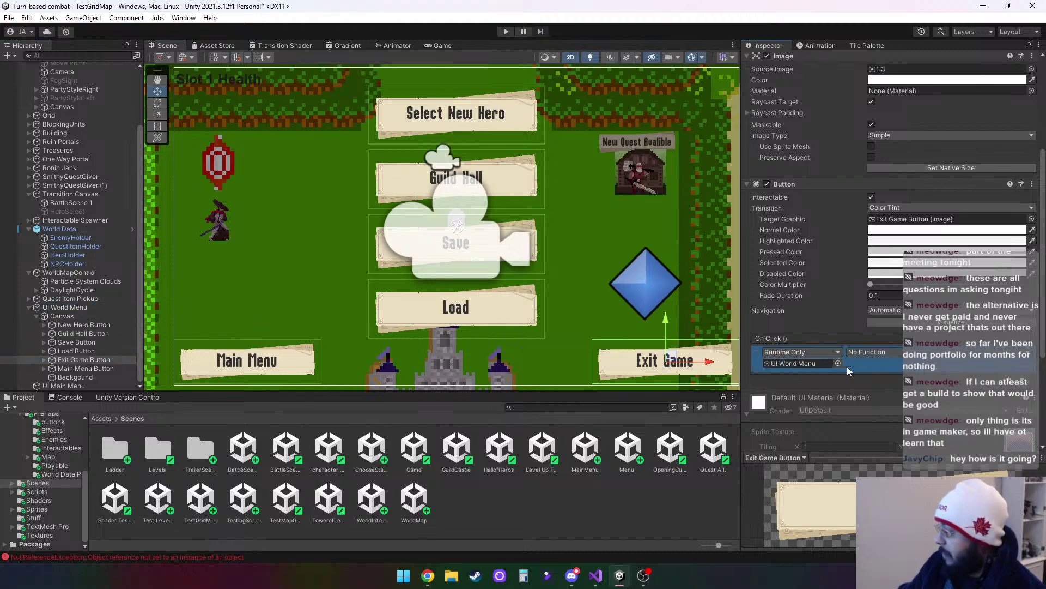
left_click(888, 352)
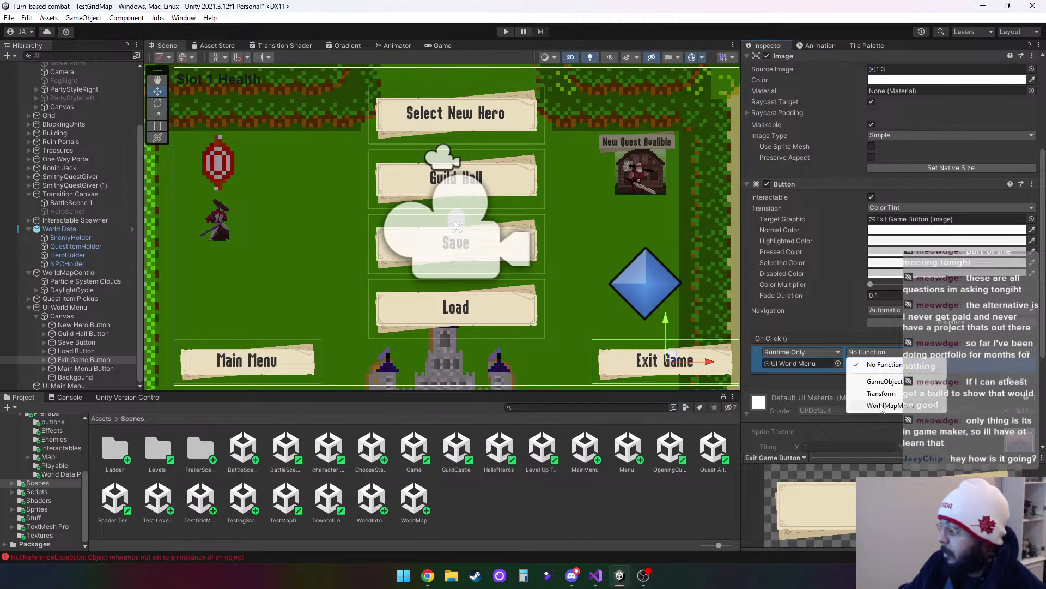
mouse_move(862, 405)
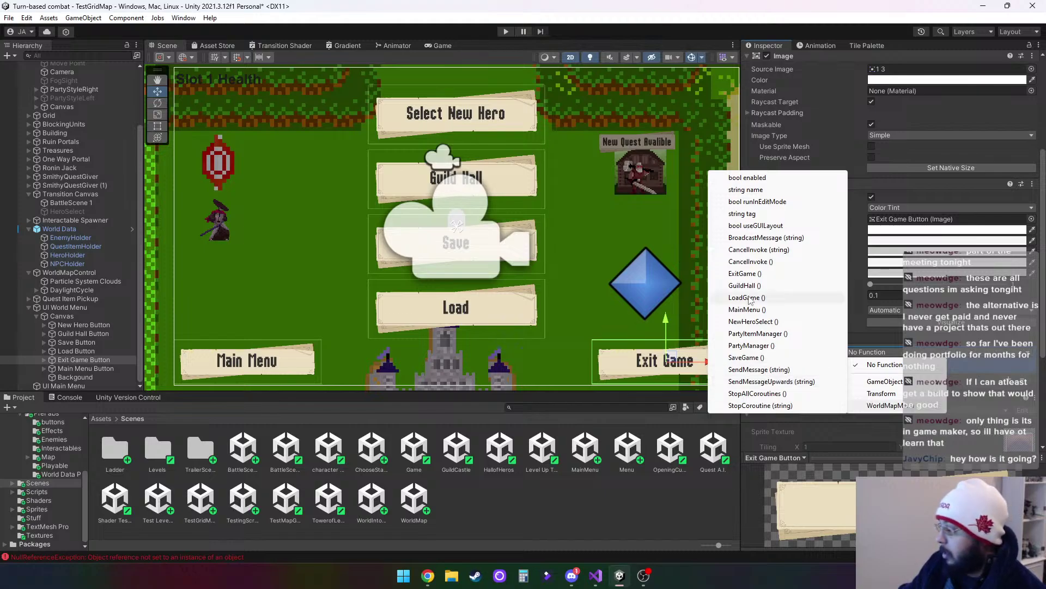
left_click(752, 274)
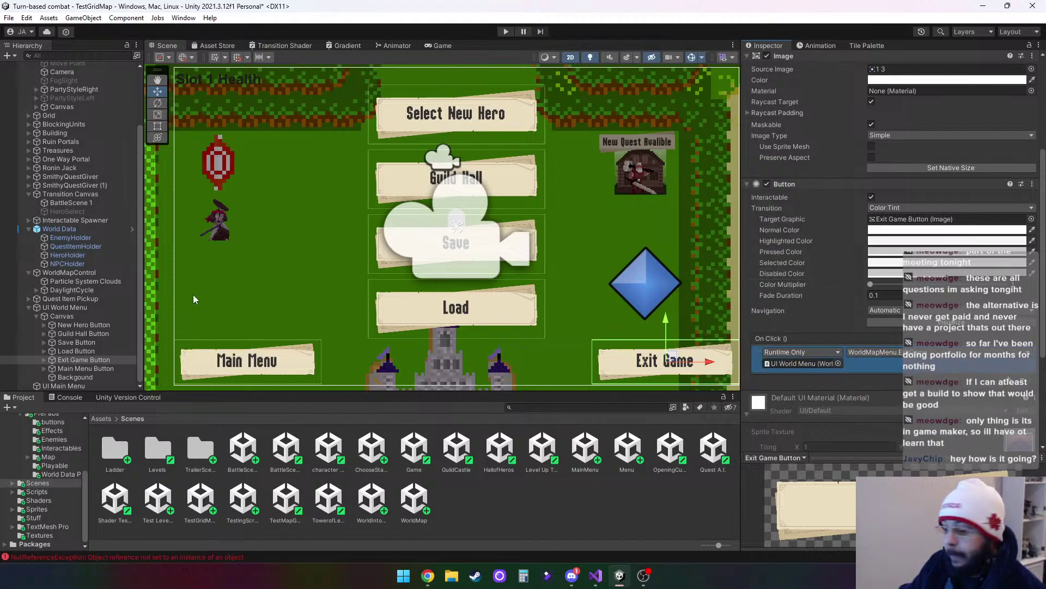
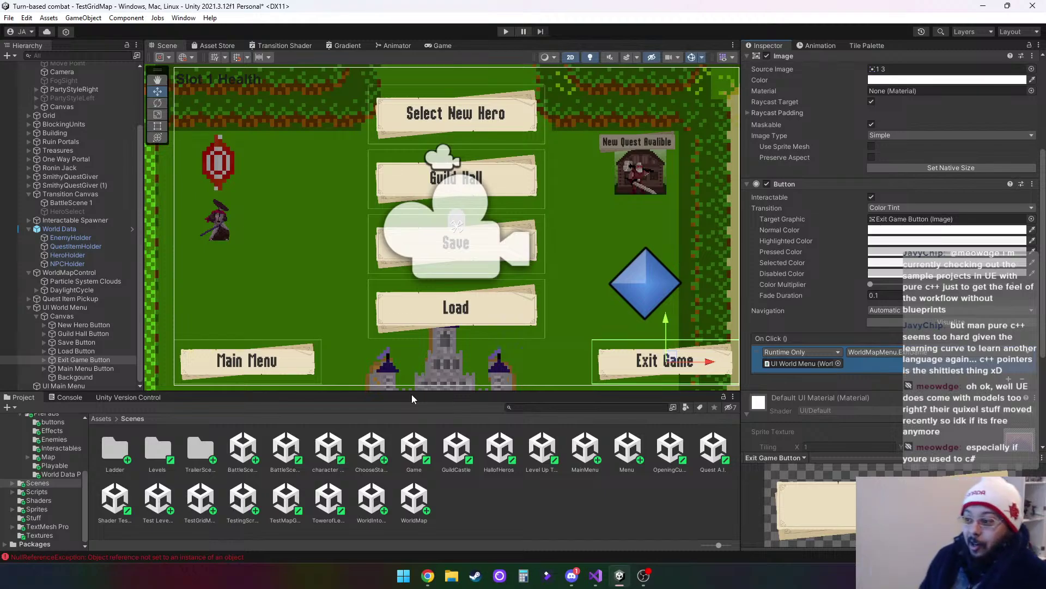
Switch to Visual Studio and review the fields and the Update method's canvas toggle code in WorldMapMenu.cs
left_click(596, 575)
scroll(496, 388, "up", 10)
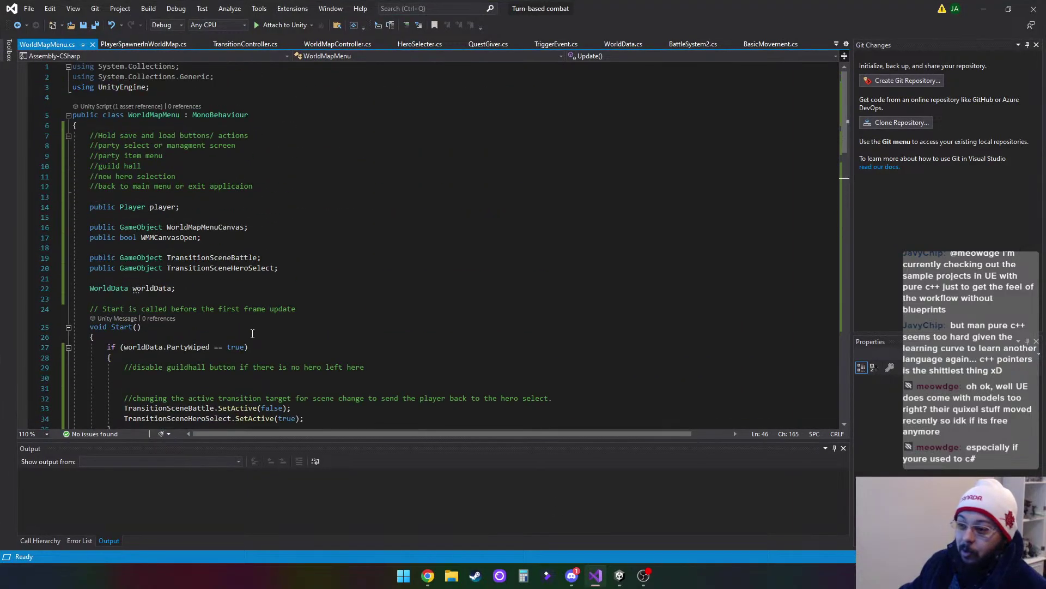
scroll(435, 358, "down", 10)
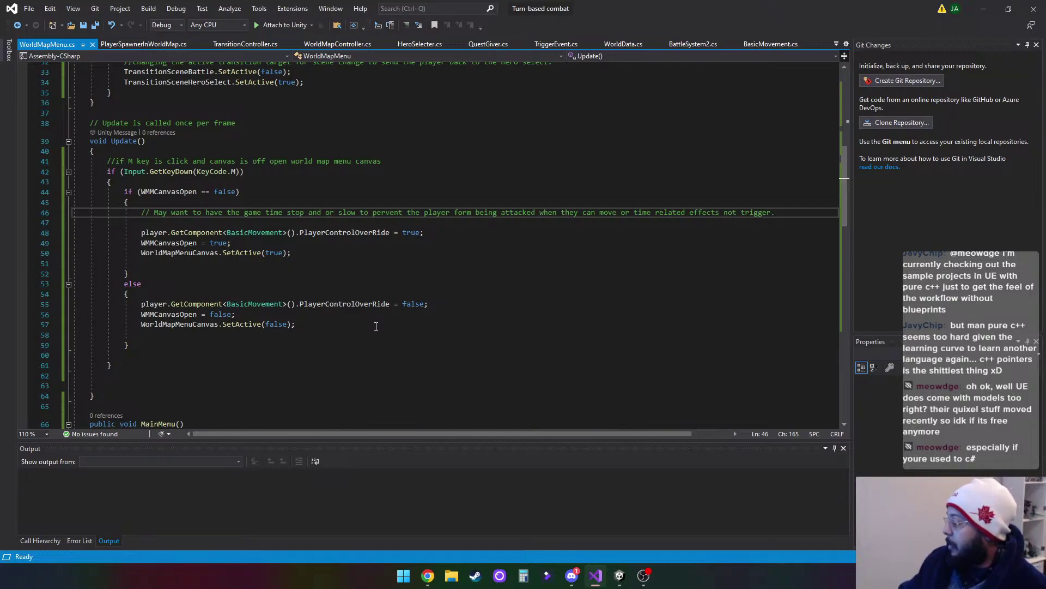
left_click(574, 579)
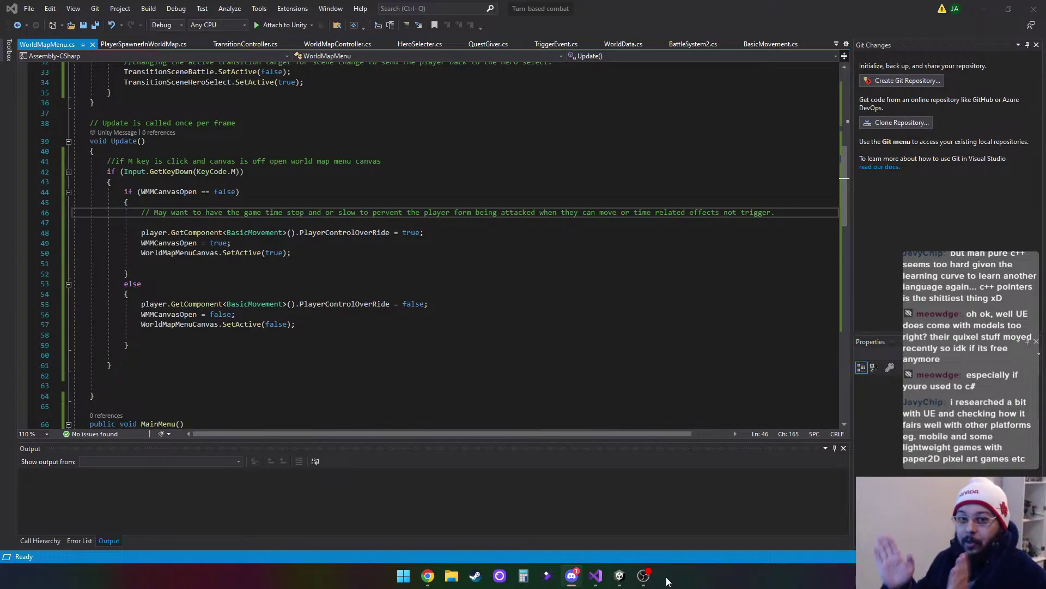
Return to Unity and look through the available target platforms in the Build Settings
left_click(619, 576)
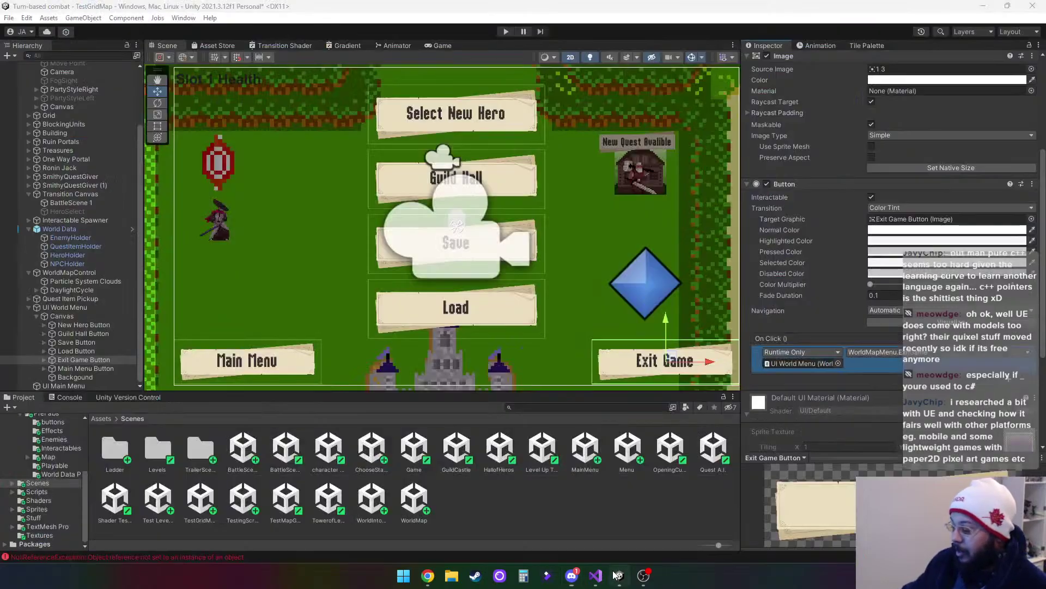
left_click(9, 18)
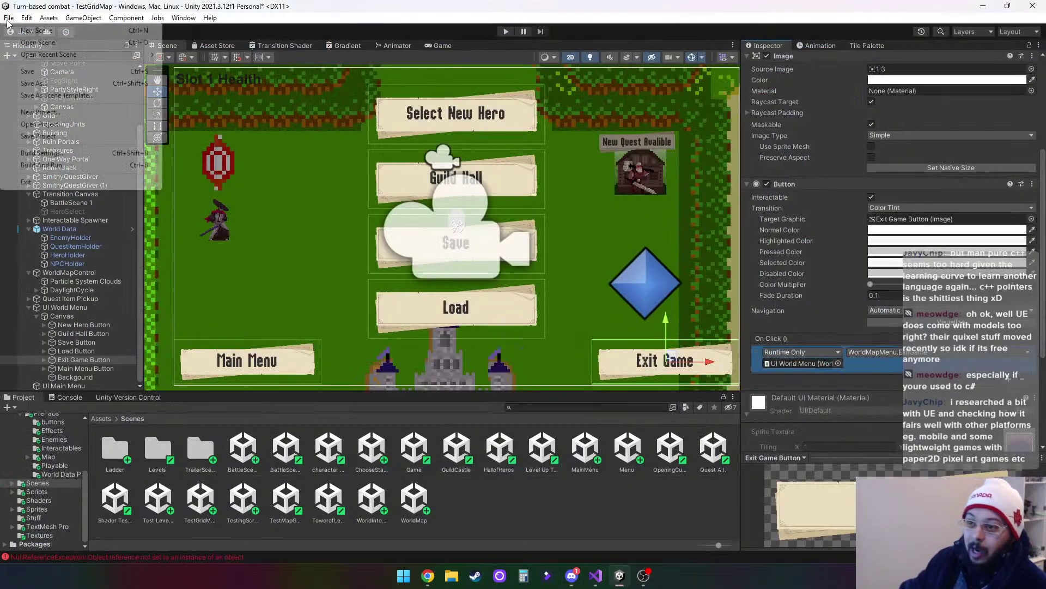
left_click(38, 153)
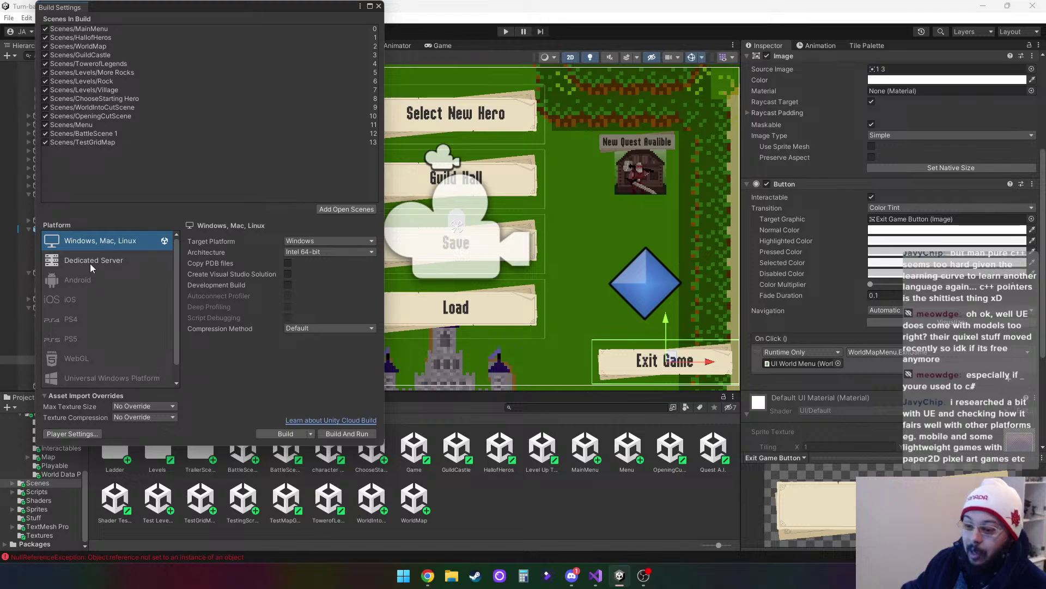
scroll(102, 266, "down", 1)
scroll(111, 298, "up", 1)
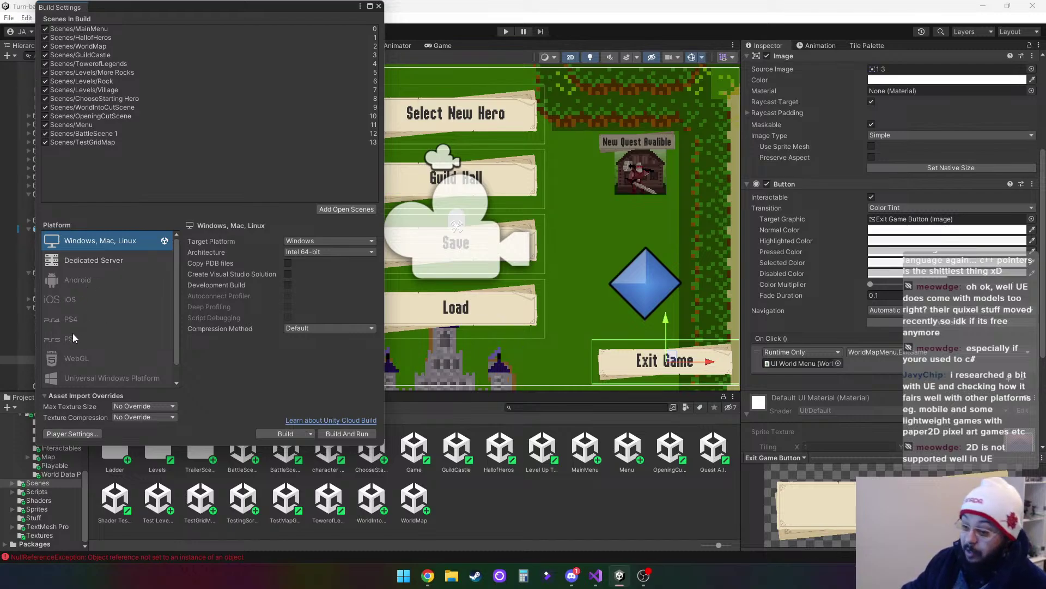
scroll(144, 346, "down", 1)
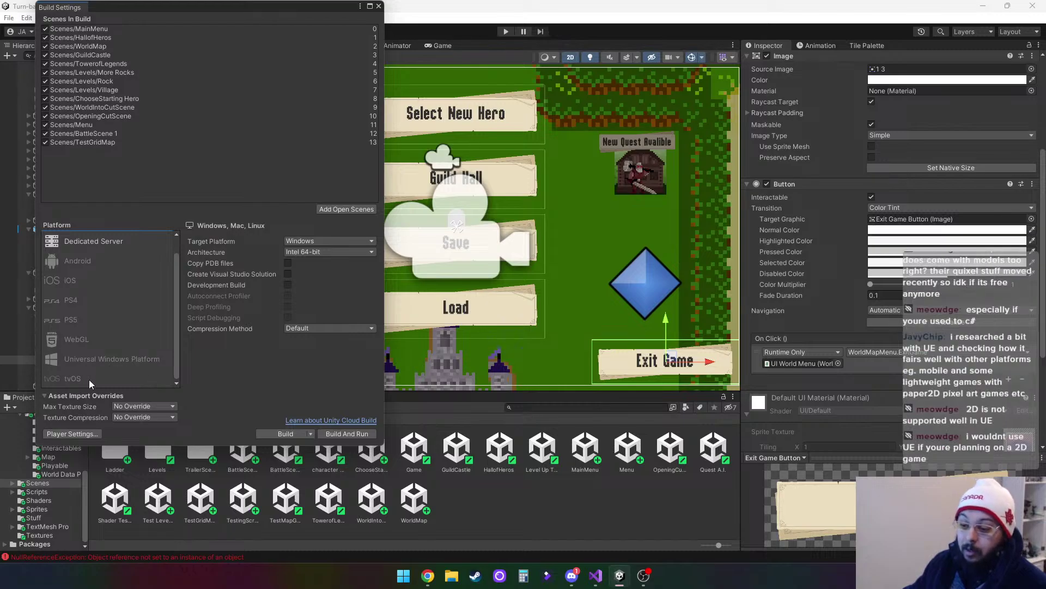
scroll(107, 360, "up", 1)
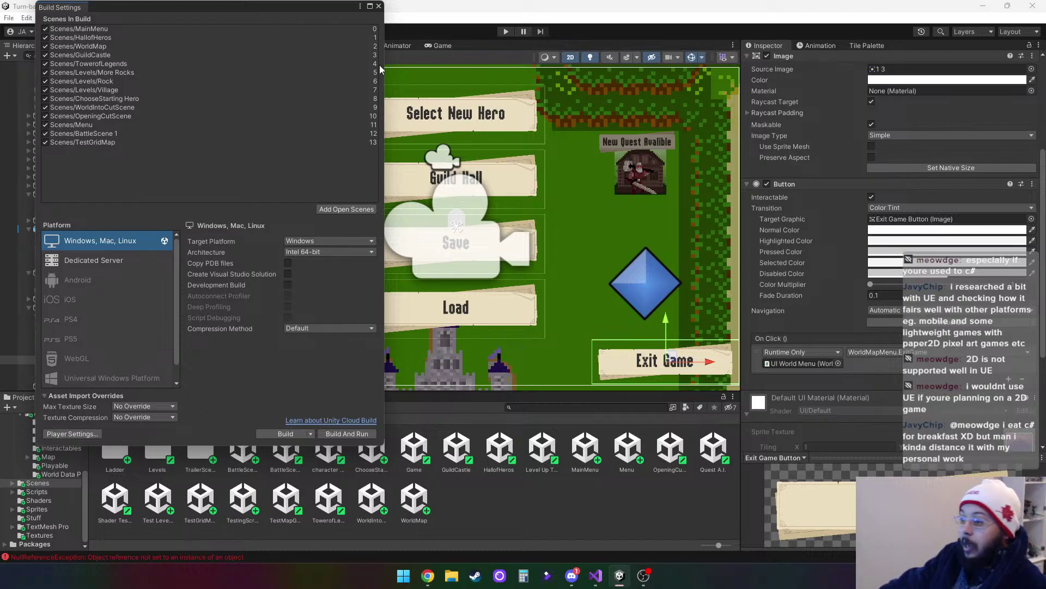
left_click(378, 7)
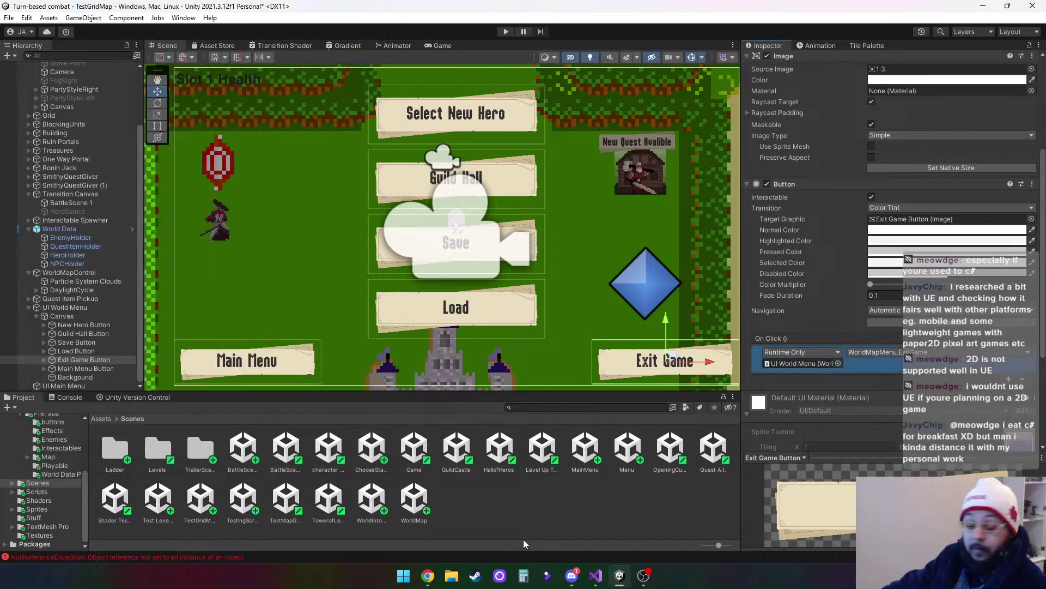
Switch to Chrome and look over the game jam calendar on itch.io's Jams page
left_click(428, 575)
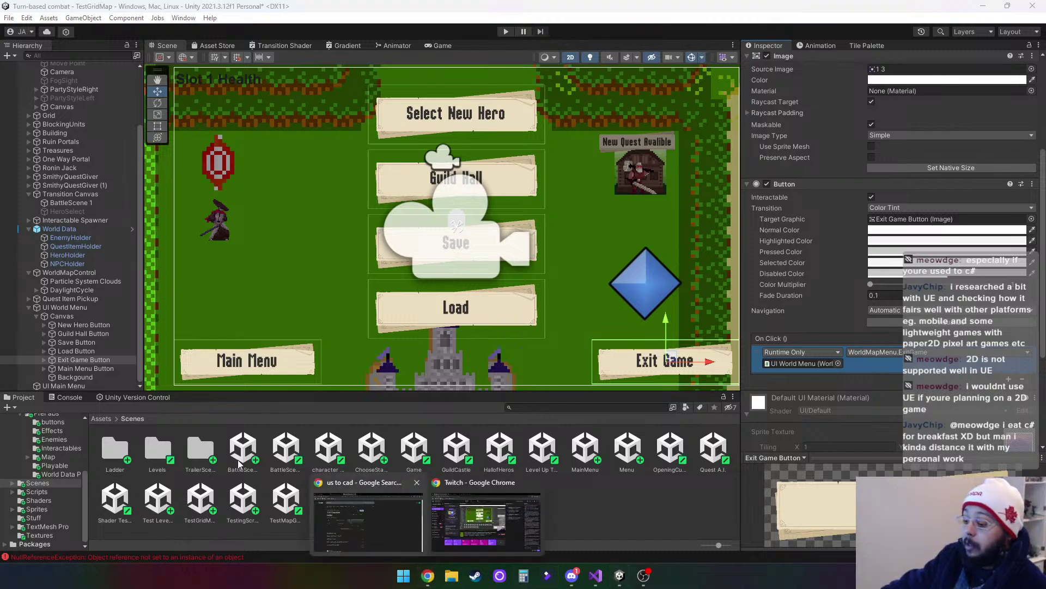
left_click(397, 540)
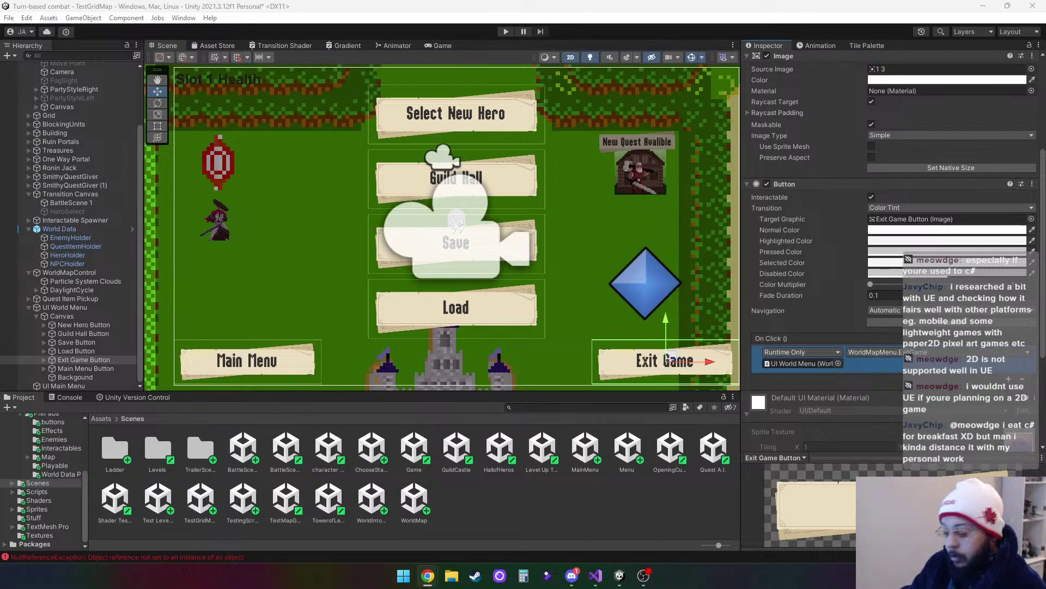
left_click_drag(425, 586, 441, 12)
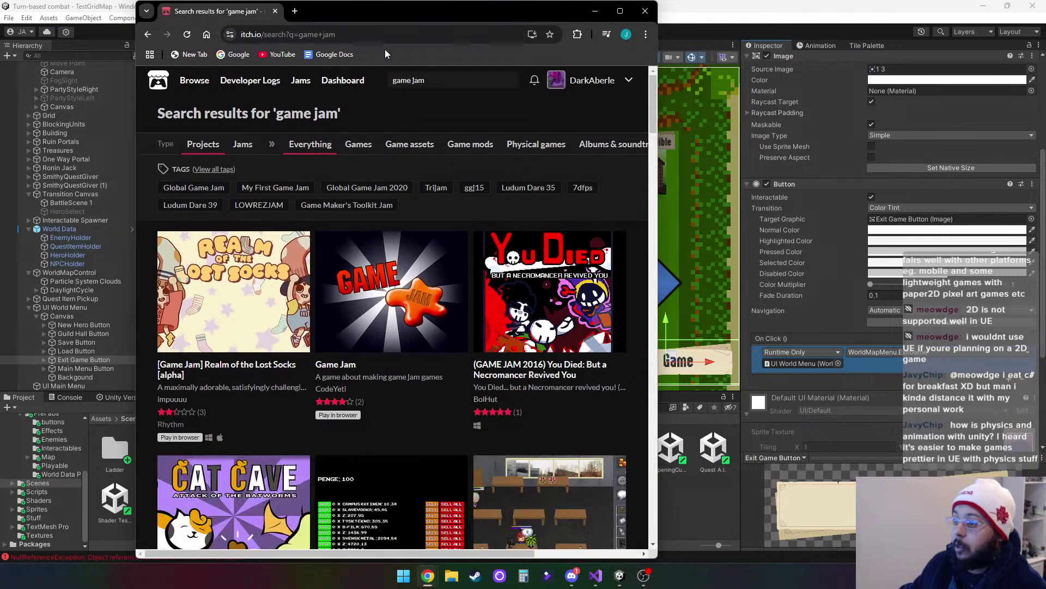
left_click(620, 11)
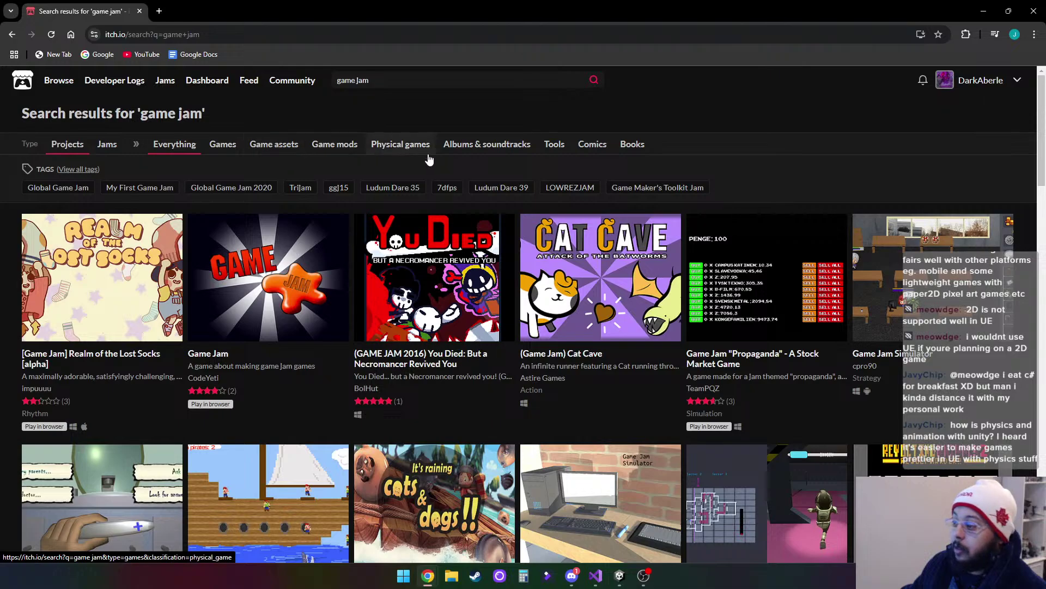
left_click(171, 85)
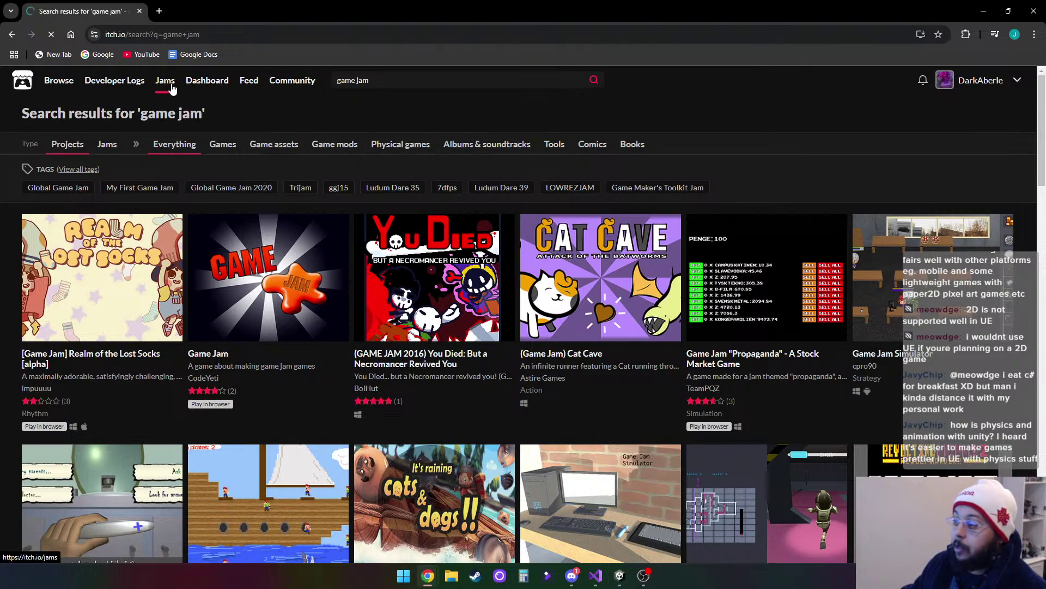
scroll(591, 375, "down", 4)
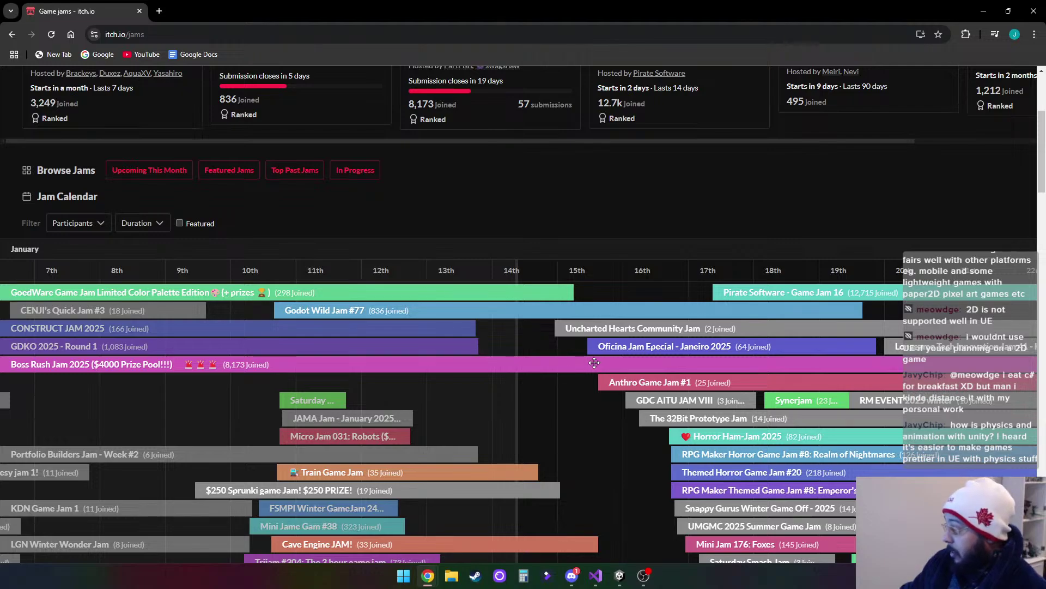
left_click(984, 11)
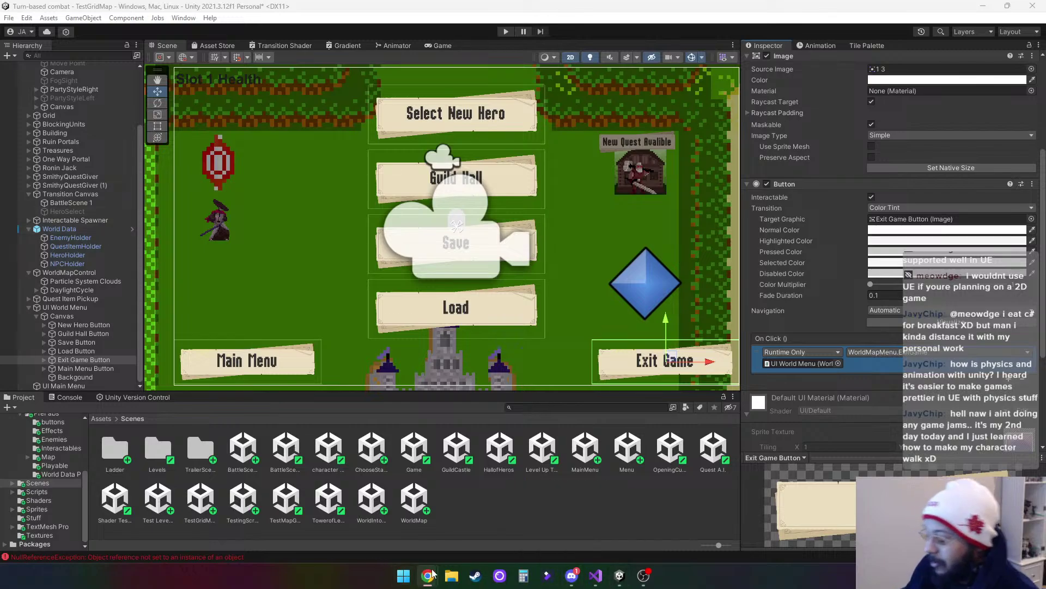
Bring the itch.io jam calendar back up and read through the It's Based Jam - Winter 2025 page
mouse_move(428, 575)
left_click(533, 519)
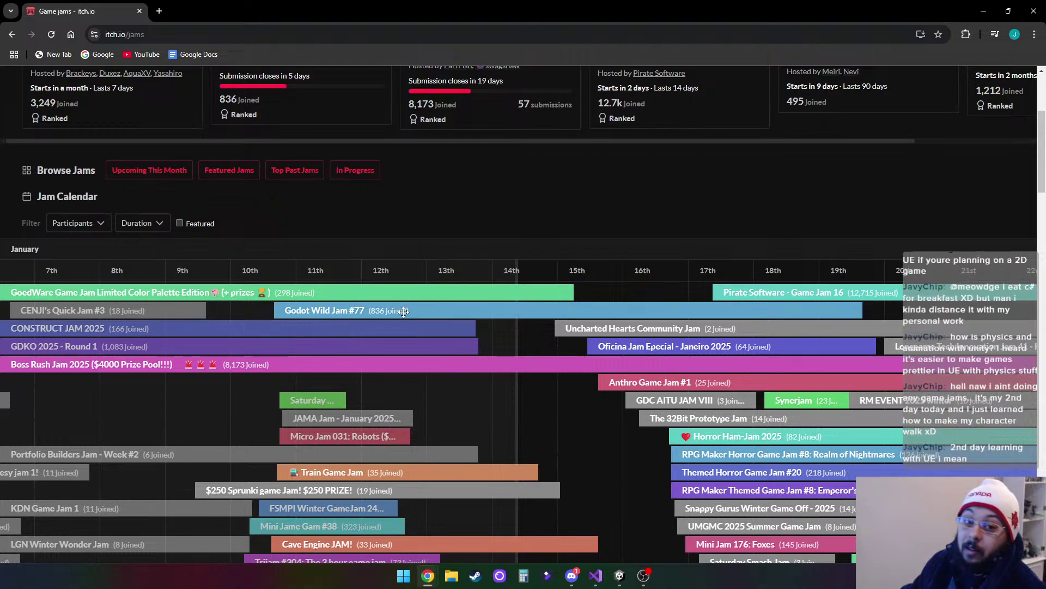
scroll(382, 335, "down", 3)
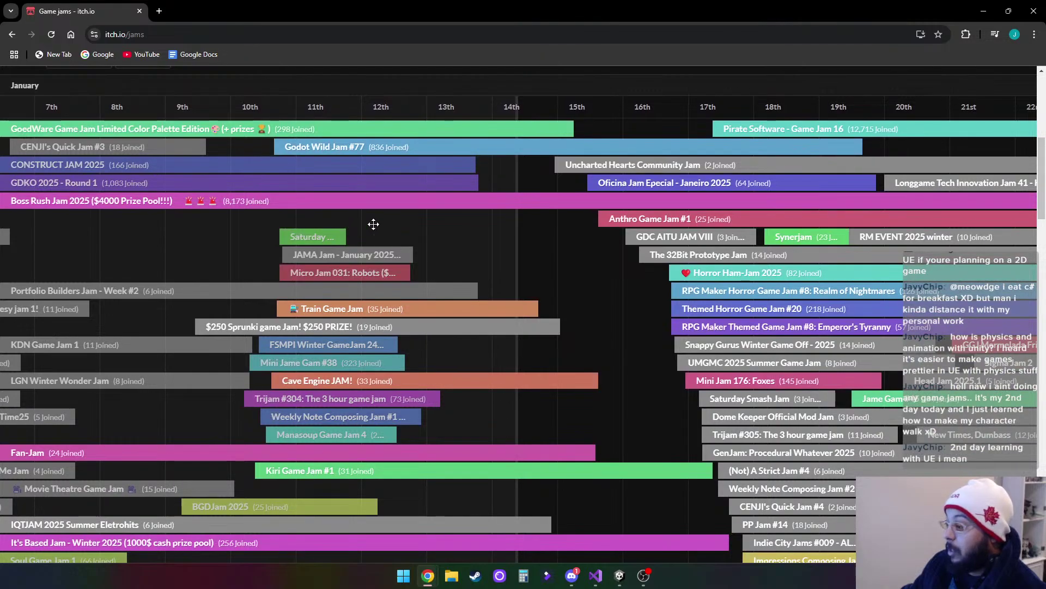
scroll(373, 224, "down", 3)
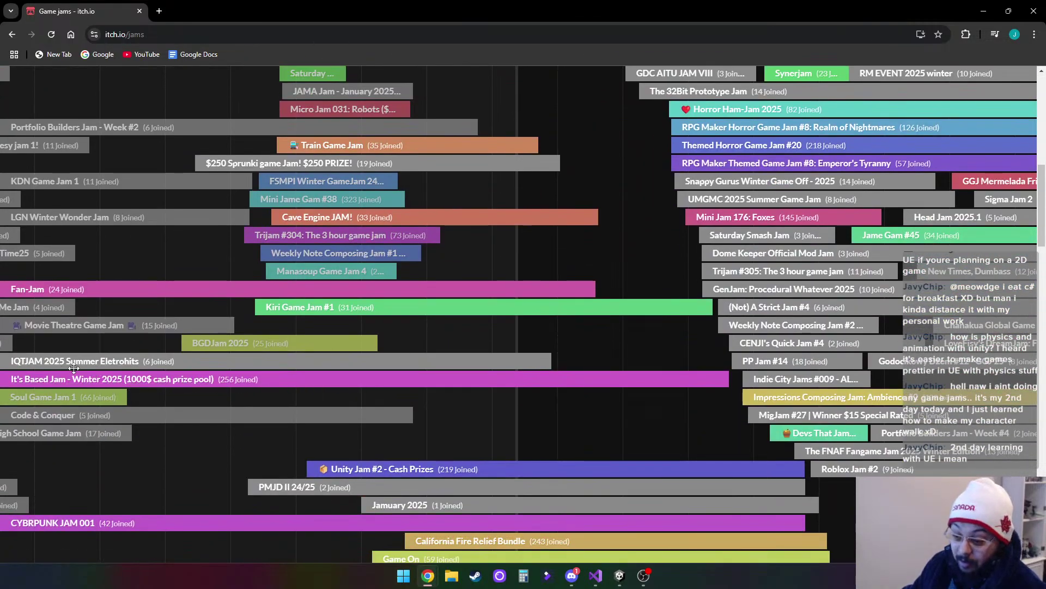
left_click(166, 380)
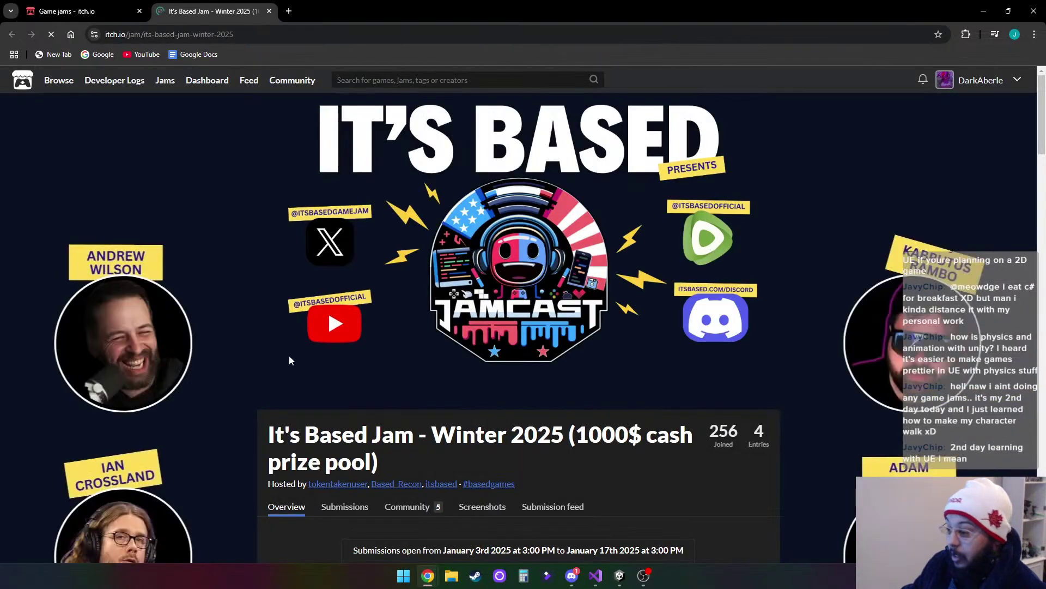
scroll(283, 326, "down", 10)
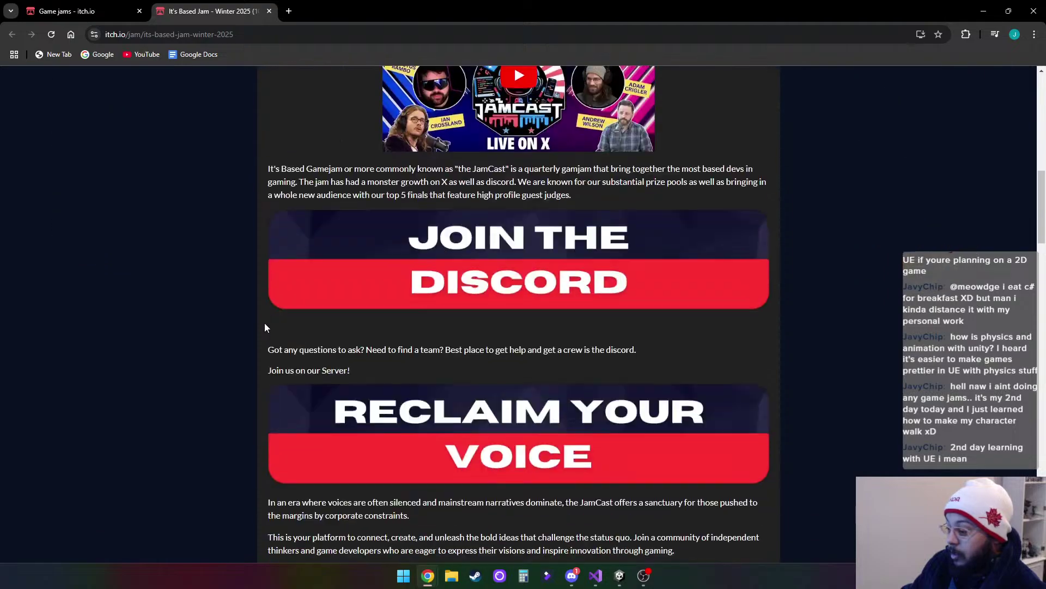
scroll(264, 327, "down", 20)
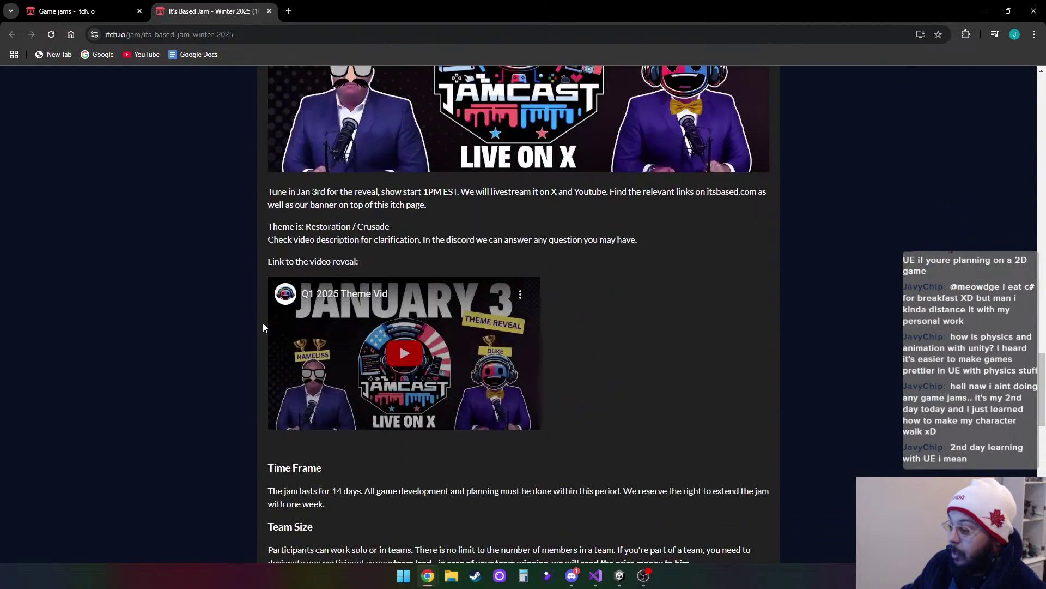
scroll(263, 326, "down", 11)
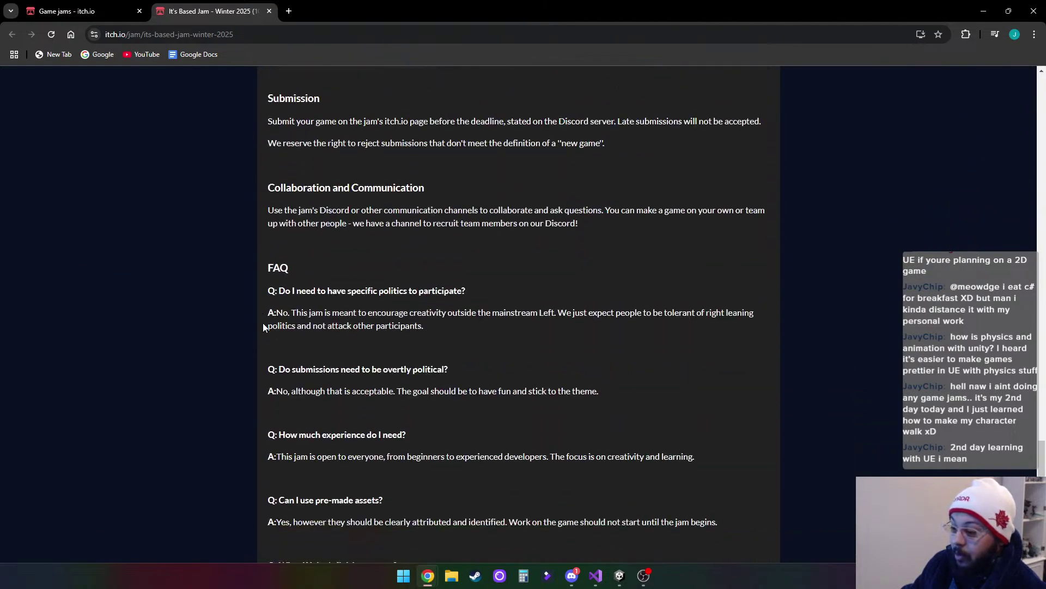
scroll(262, 326, "up", 8)
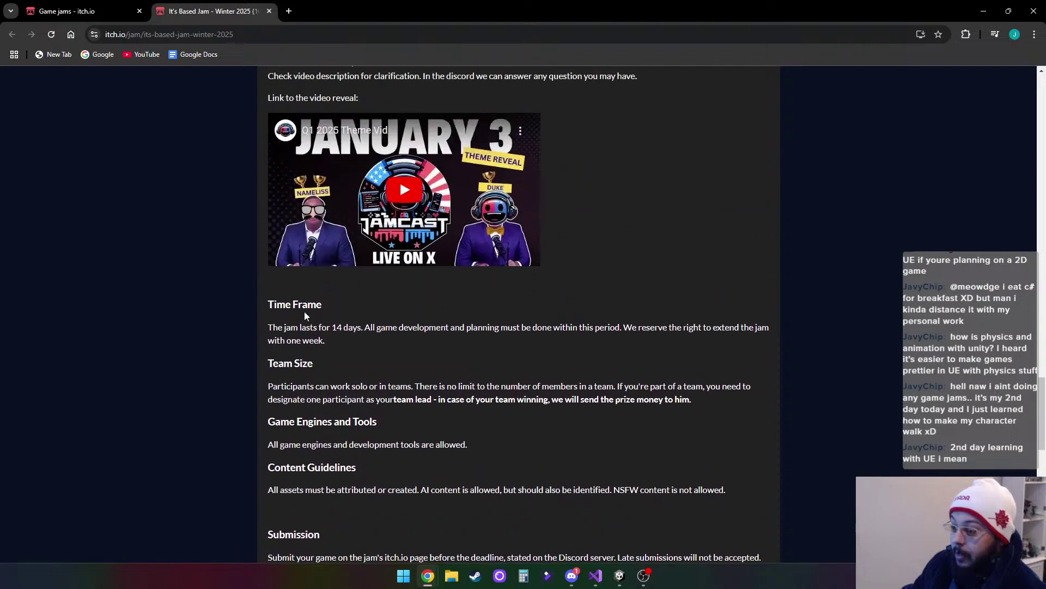
Open the Boss Rush Jam 2025 page from itch.io's featured jams and read its overview
left_click(107, 10)
scroll(268, 450, "up", 2)
scroll(268, 450, "up", 7)
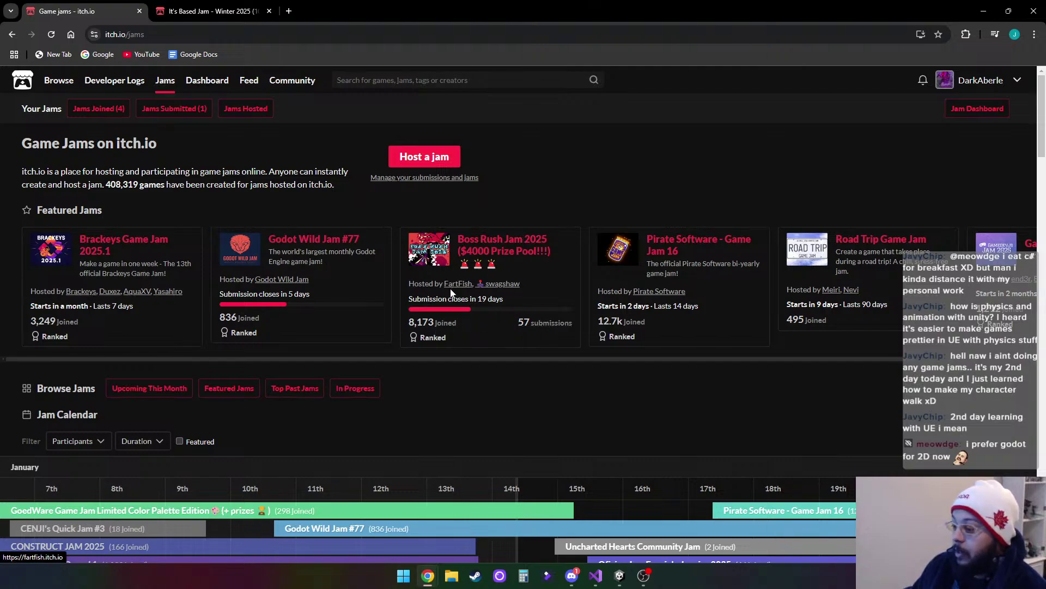
left_click(500, 248)
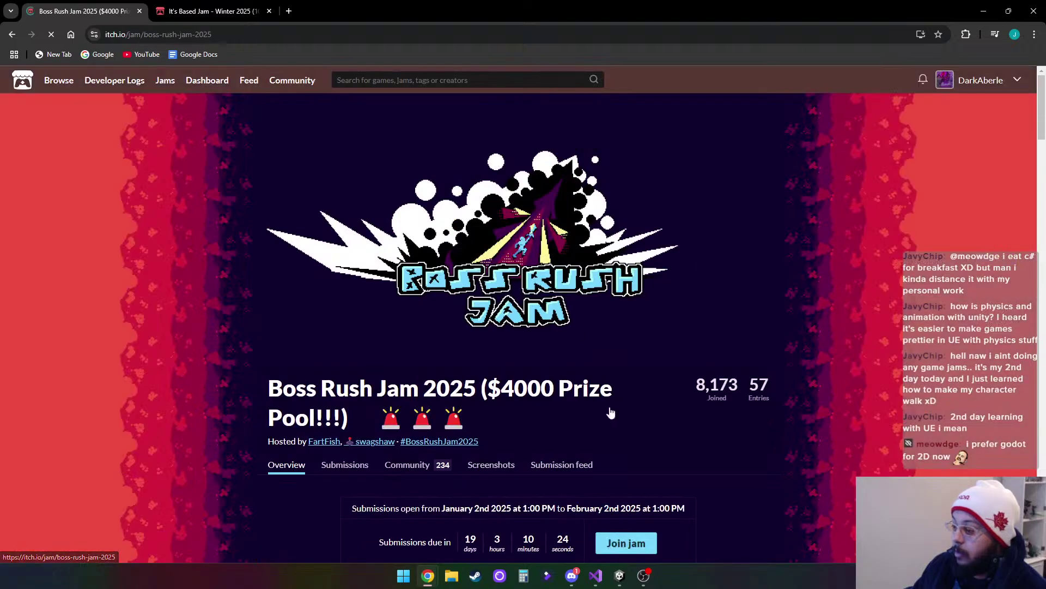
scroll(699, 415, "down", 5)
scroll(725, 415, "down", 15)
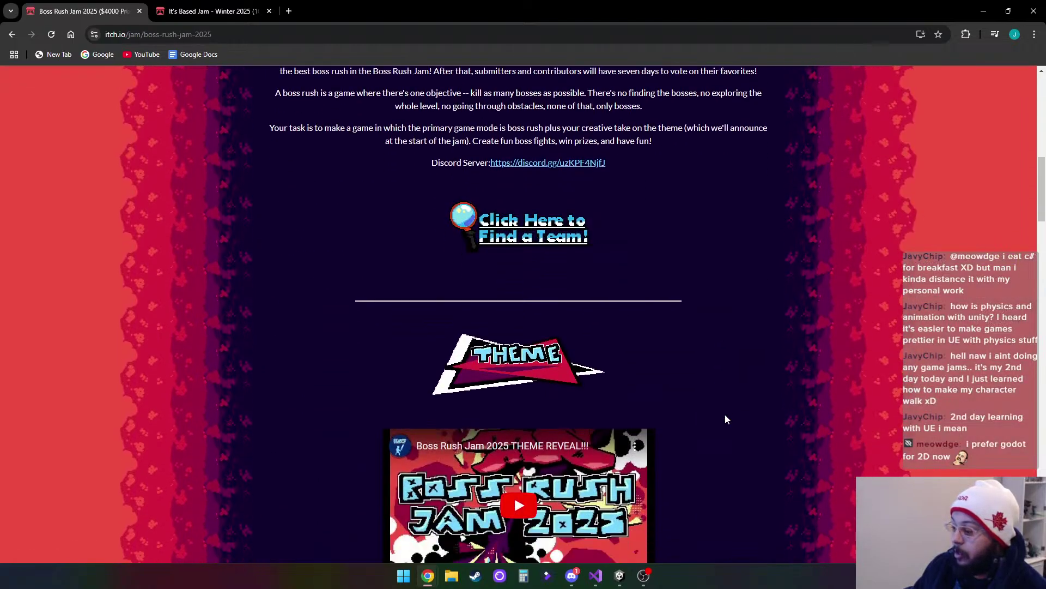
Read through the sponsor, prizes, rating and rules sections of the Boss Rush Jam 2025 page
scroll(725, 419, "down", 5)
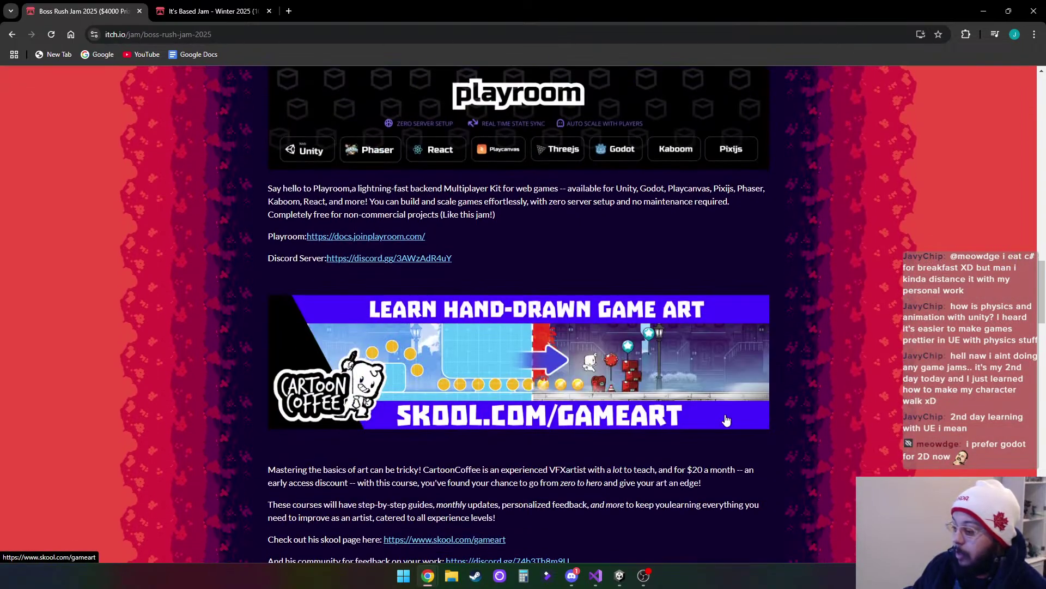
scroll(727, 419, "down", 6)
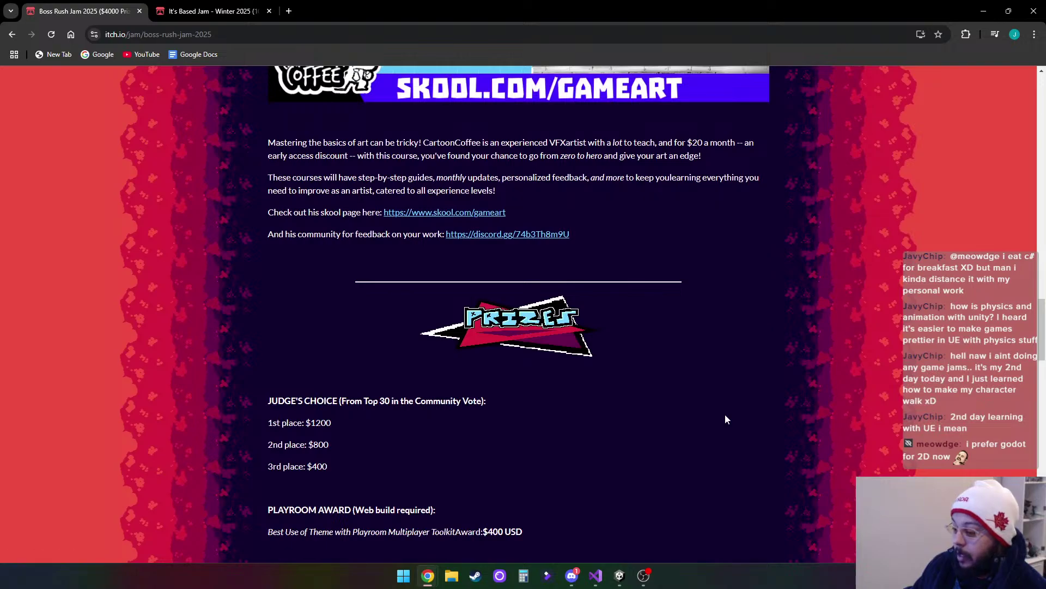
scroll(725, 419, "down", 3)
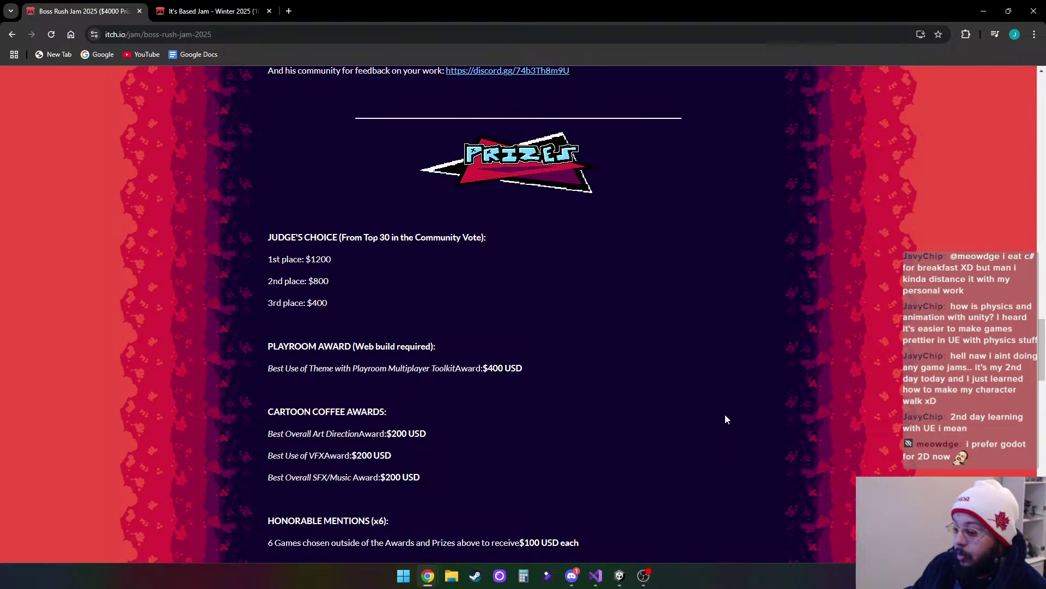
scroll(724, 418, "down", 2)
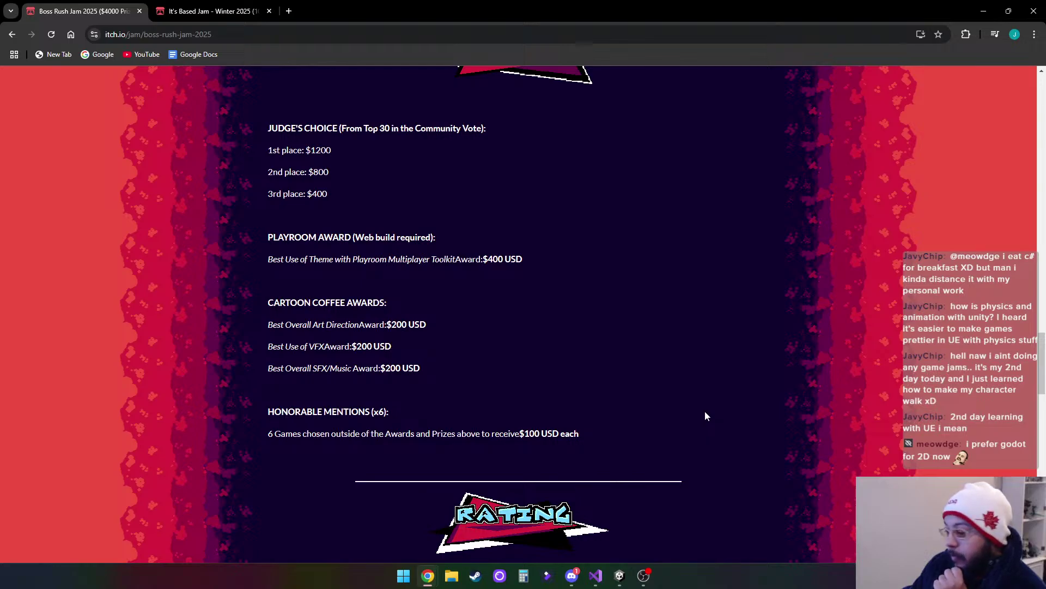
scroll(706, 415, "down", 1)
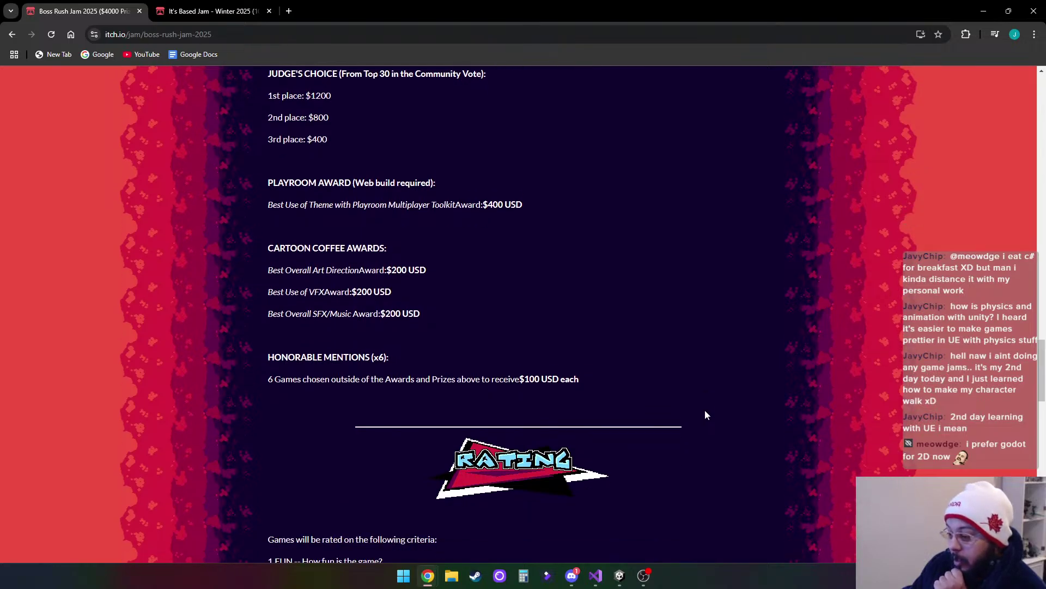
scroll(705, 413, "down", 4)
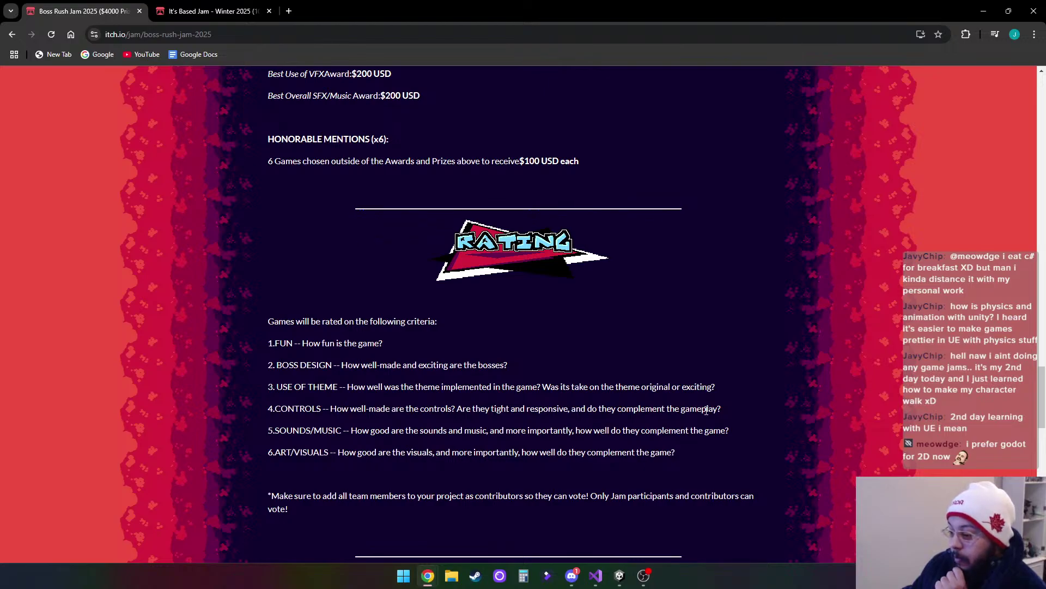
scroll(706, 410, "down", 1)
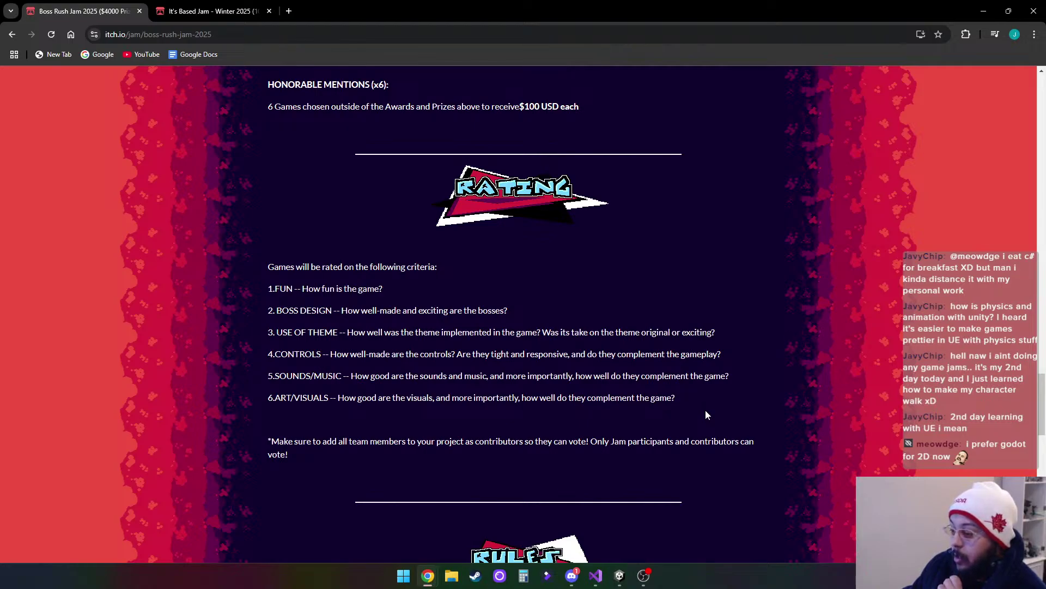
scroll(706, 414, "down", 5)
scroll(706, 414, "up", 4)
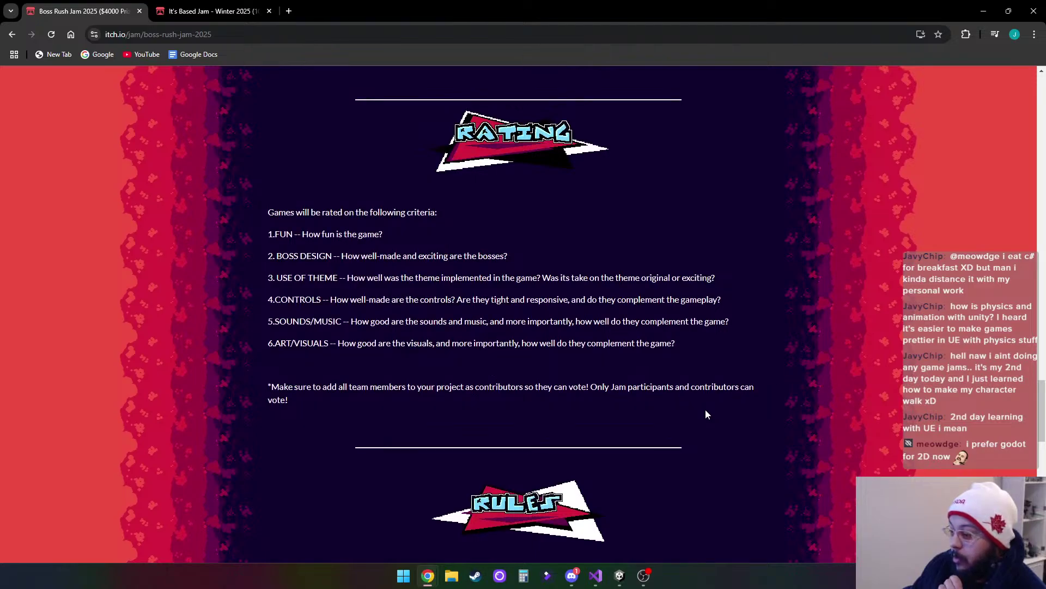
Go back to the Boss Rush Jam theme section, then review the prizes and rating criteria again
scroll(705, 412, "up", 15)
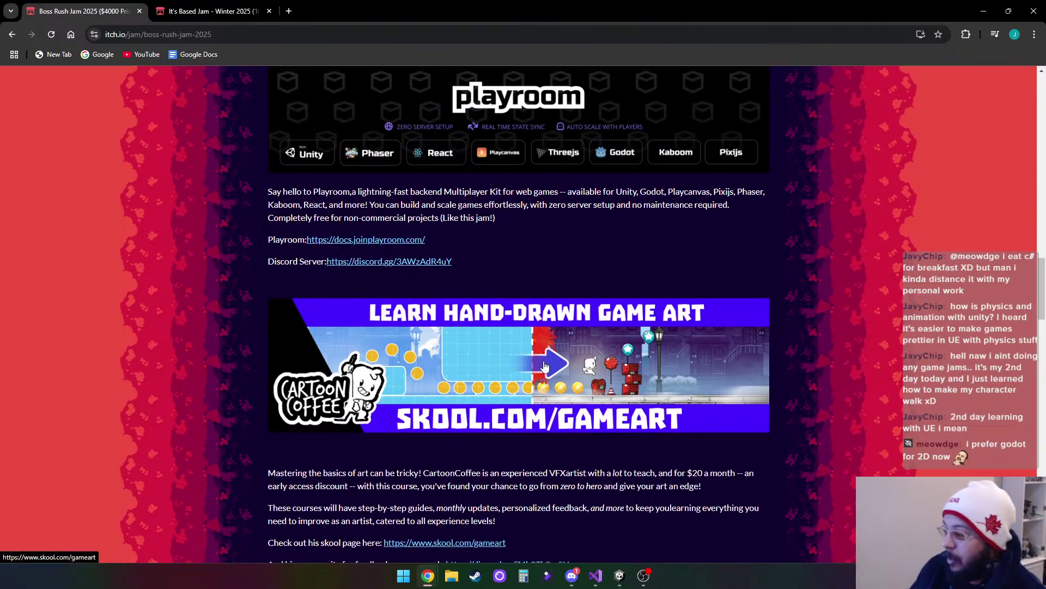
scroll(563, 472, "up", 4)
scroll(563, 471, "up", 9)
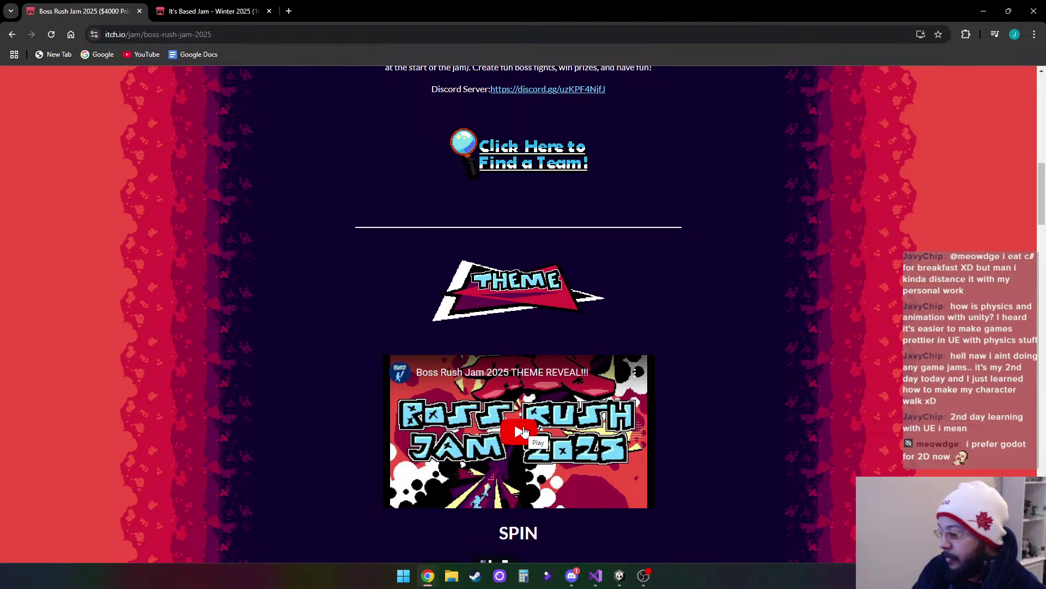
scroll(568, 403, "down", 3)
scroll(570, 362, "up", 5)
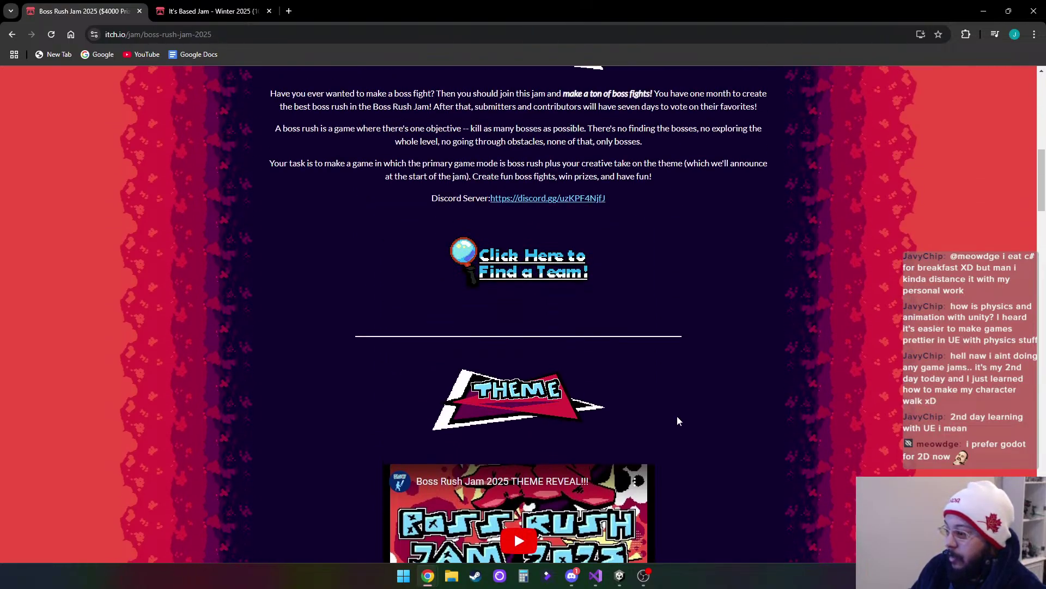
scroll(678, 420, "down", 15)
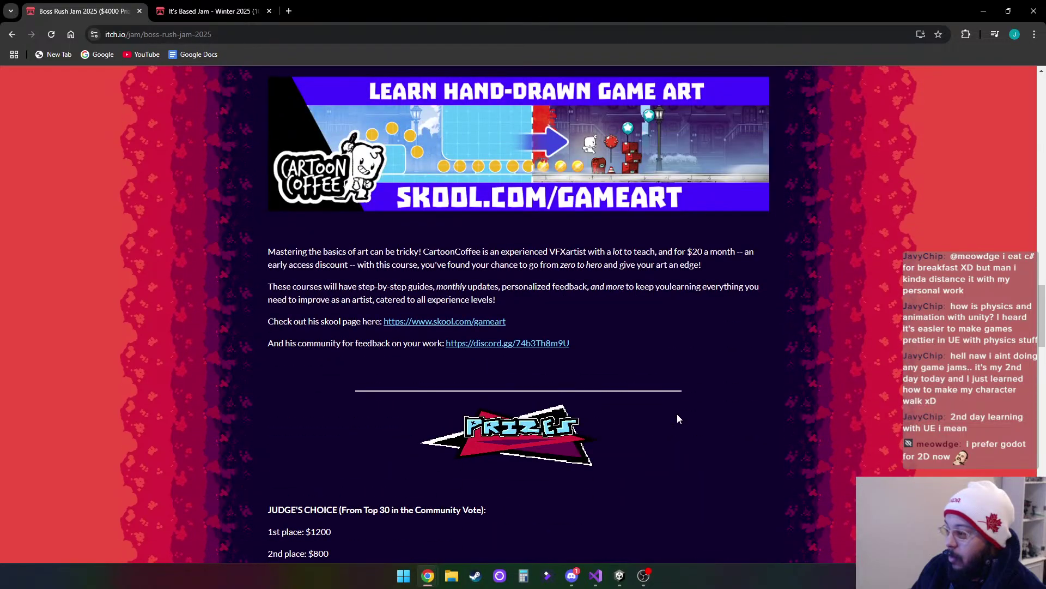
scroll(675, 415, "down", 7)
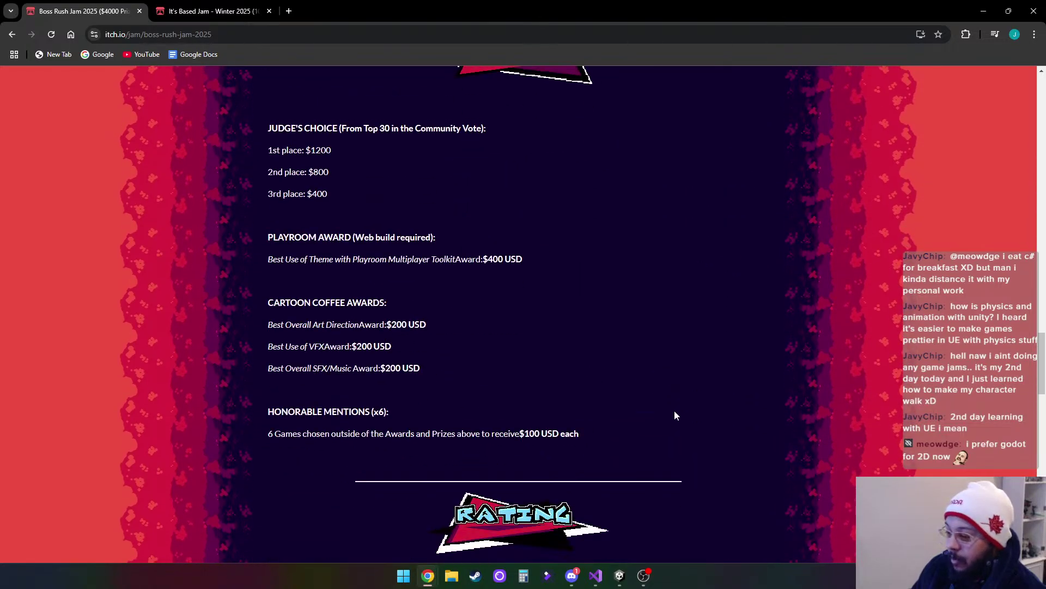
scroll(675, 414, "down", 8)
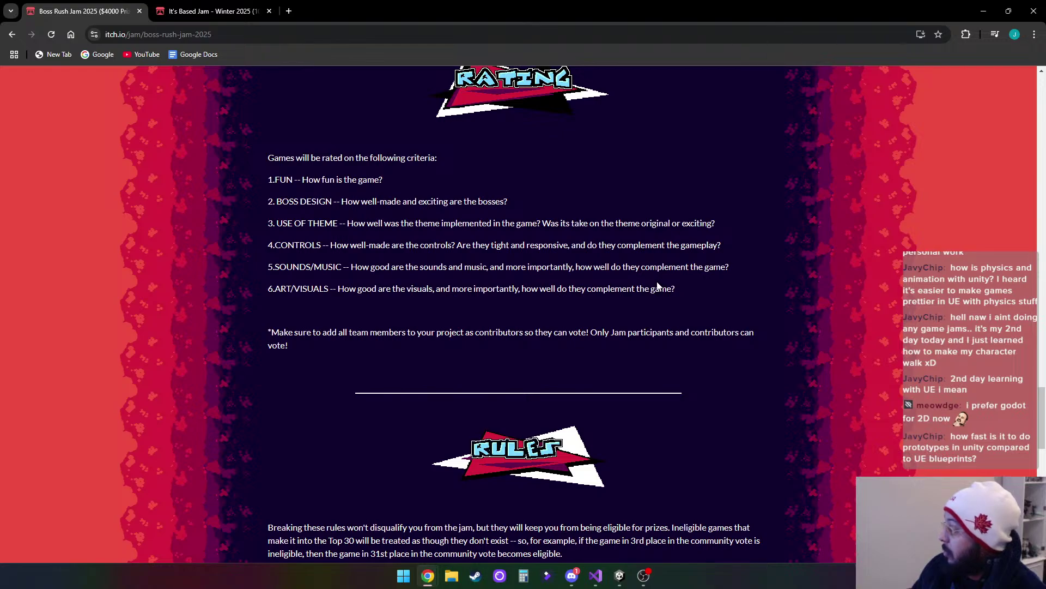
Return to Unity and save the TestGridMap scene
left_click(982, 12)
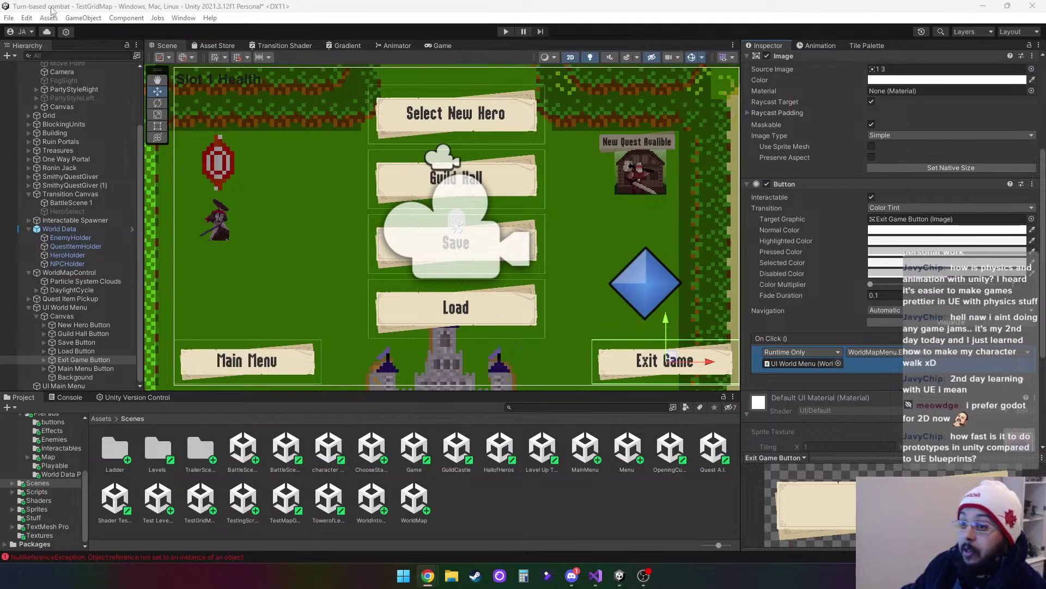
left_click(9, 17)
left_click(27, 70)
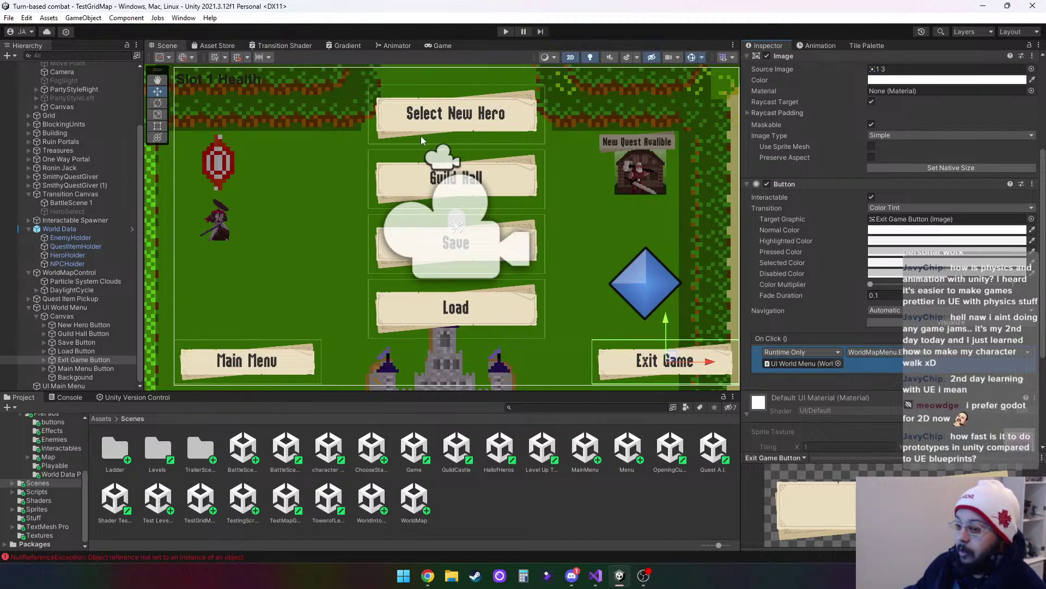
Browse the project assets and open the Playable folder inside Resources/PreFabs
scroll(496, 227, "down", 3)
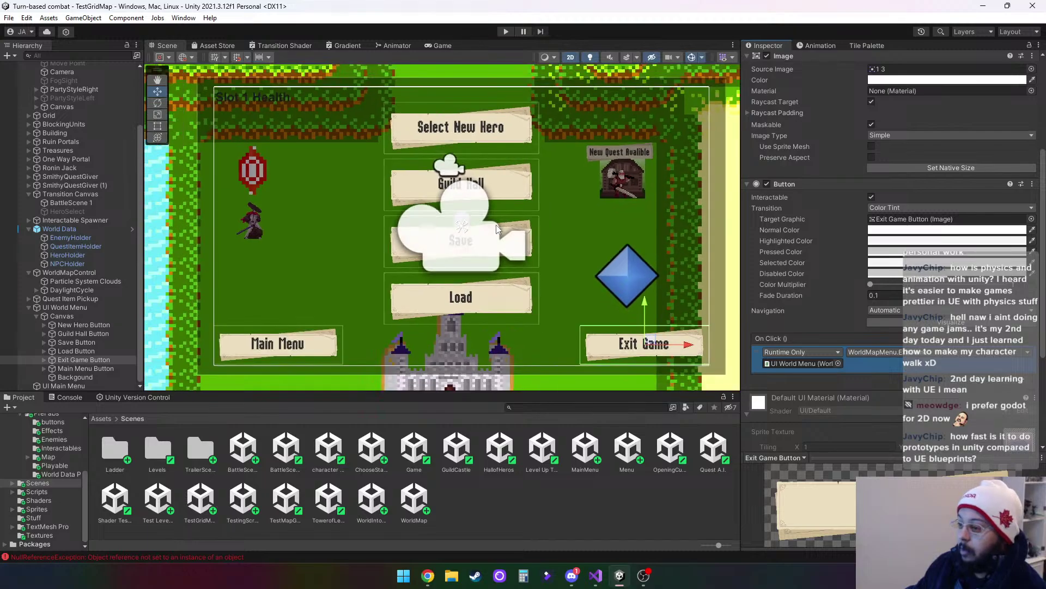
scroll(513, 220, "up", 2)
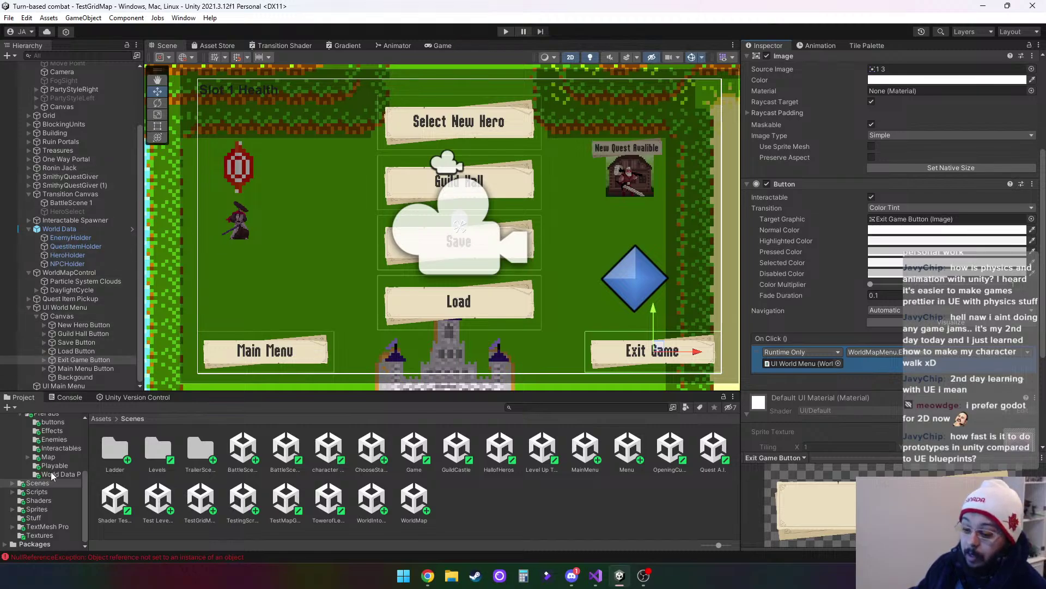
scroll(49, 477, "up", 4)
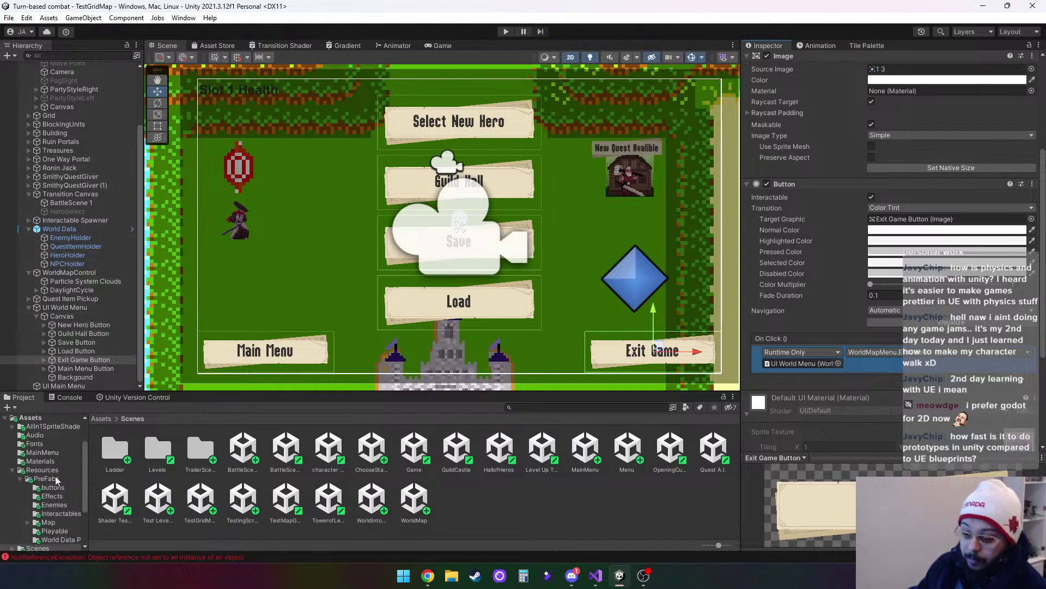
scroll(55, 480, "down", 3)
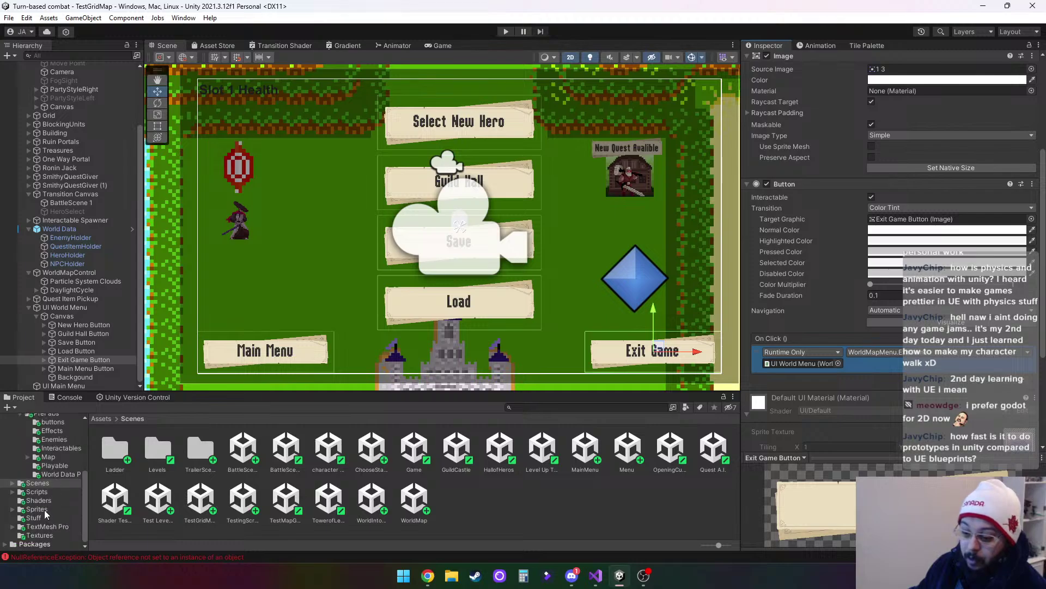
scroll(44, 500, "up", 3)
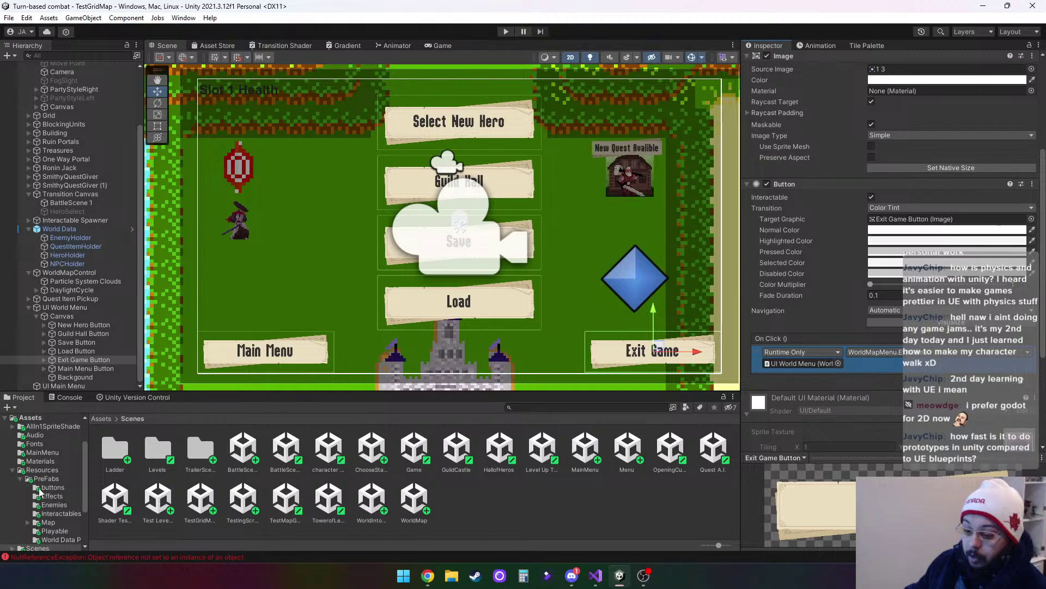
scroll(39, 492, "down", 3)
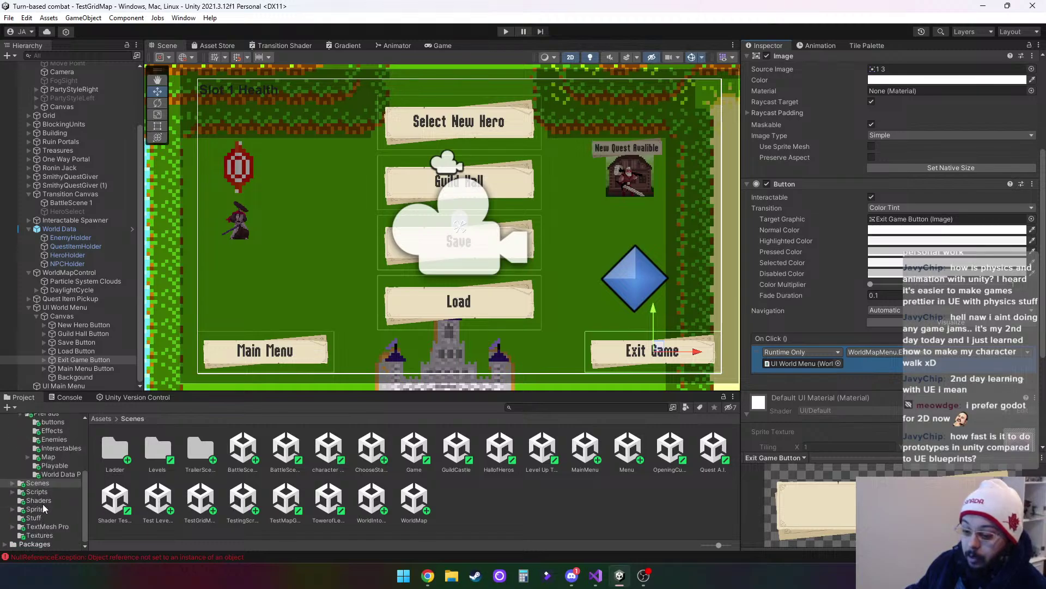
scroll(43, 485, "up", 2)
left_click(46, 446)
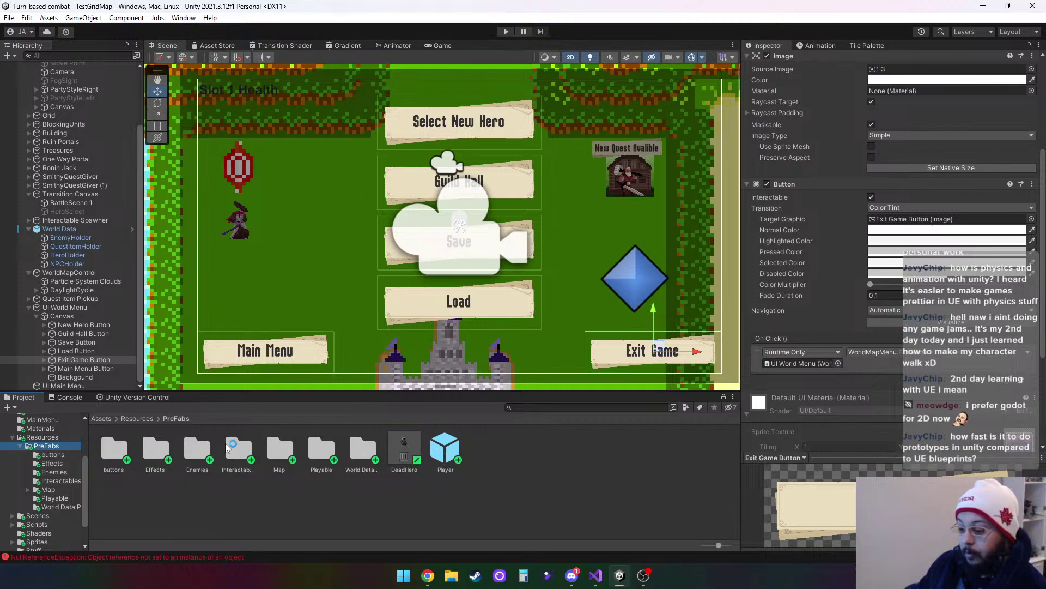
left_click(321, 451)
double_click(321, 451)
Open the 0 Brute prefab and preview the Brute Idle animation of its Brute_SpriteSheet2_0 child object
left_click(114, 449)
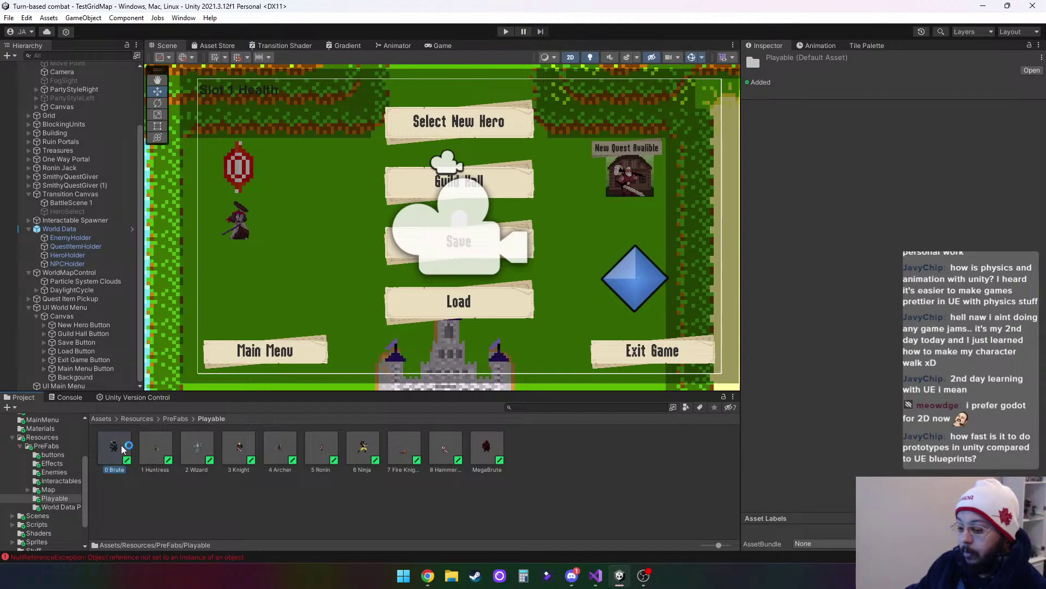
left_click(825, 47)
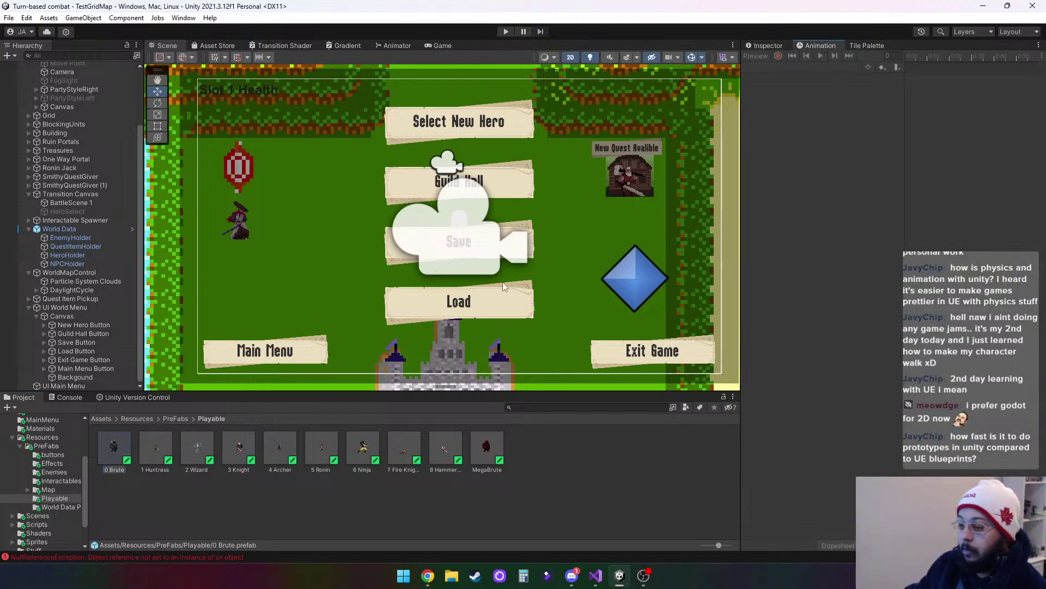
double_click(116, 446)
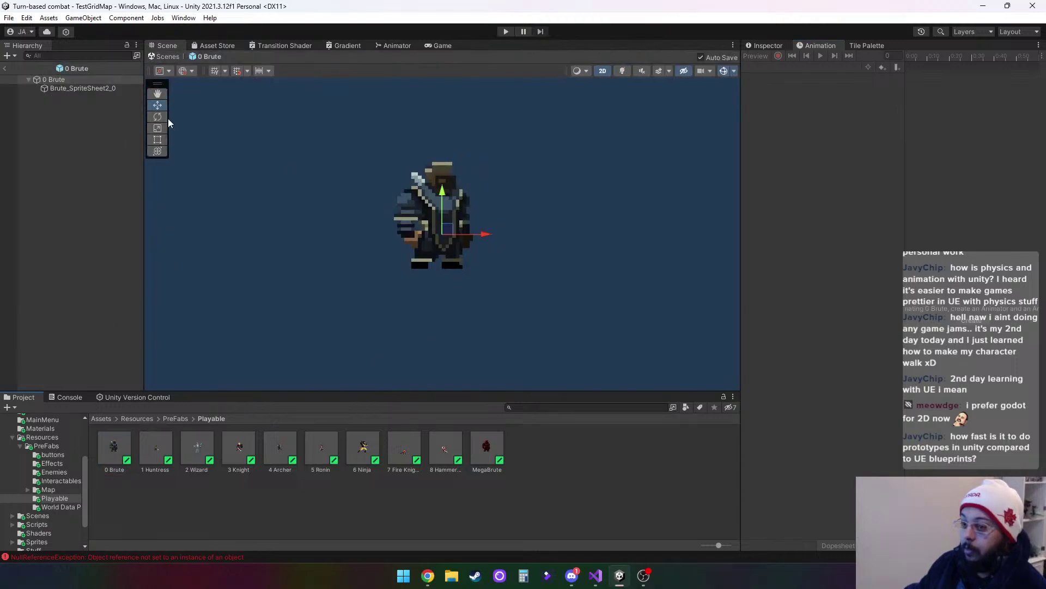
left_click(92, 89)
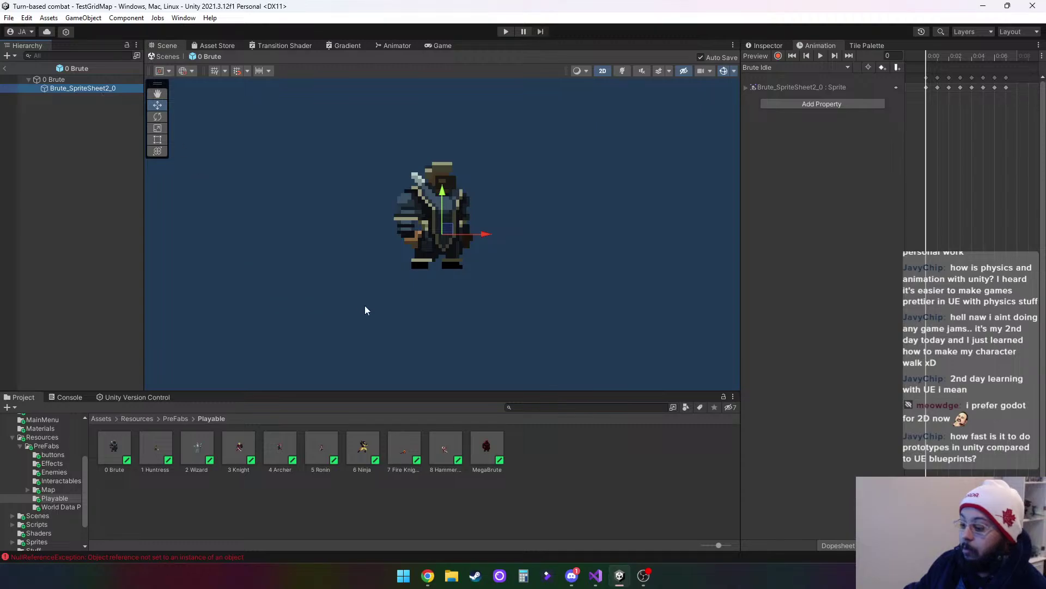
left_click(821, 57)
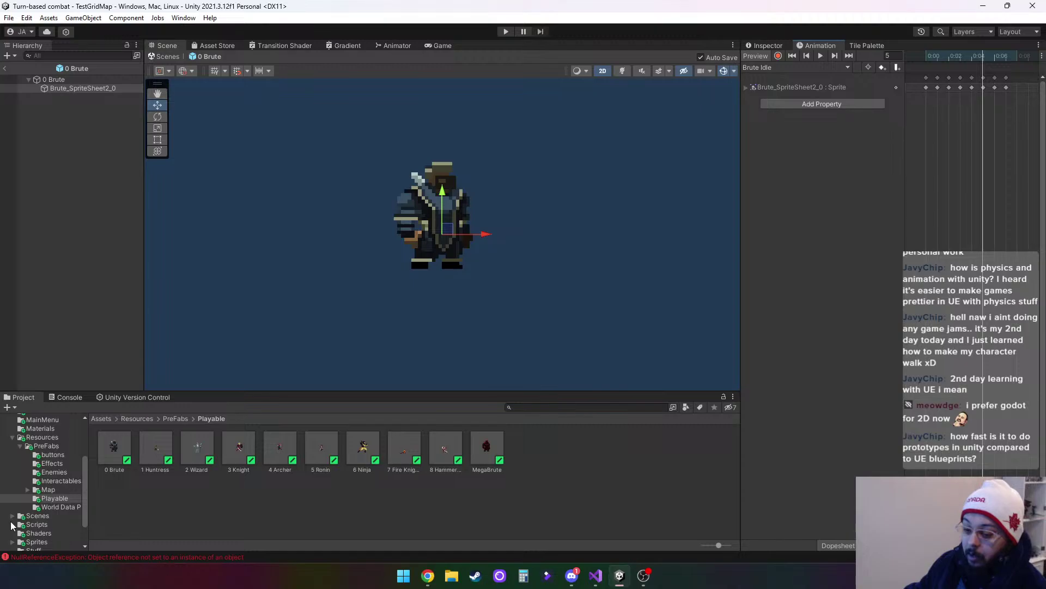
Open the Brute sprite sheet image from the Sprites/Brute folder in the image viewer, look it over and close it
left_click(31, 543)
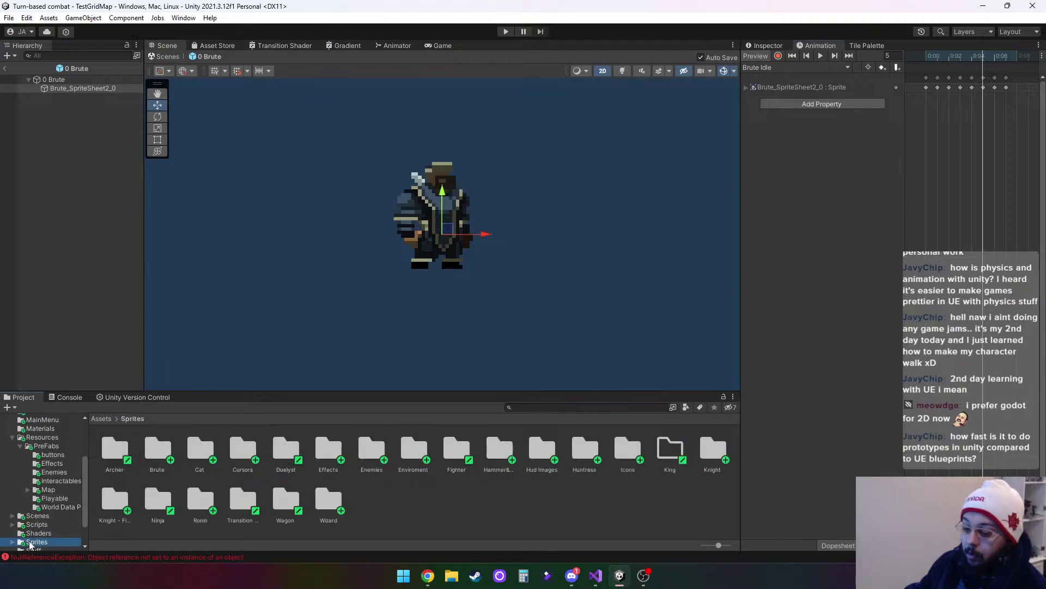
double_click(169, 452)
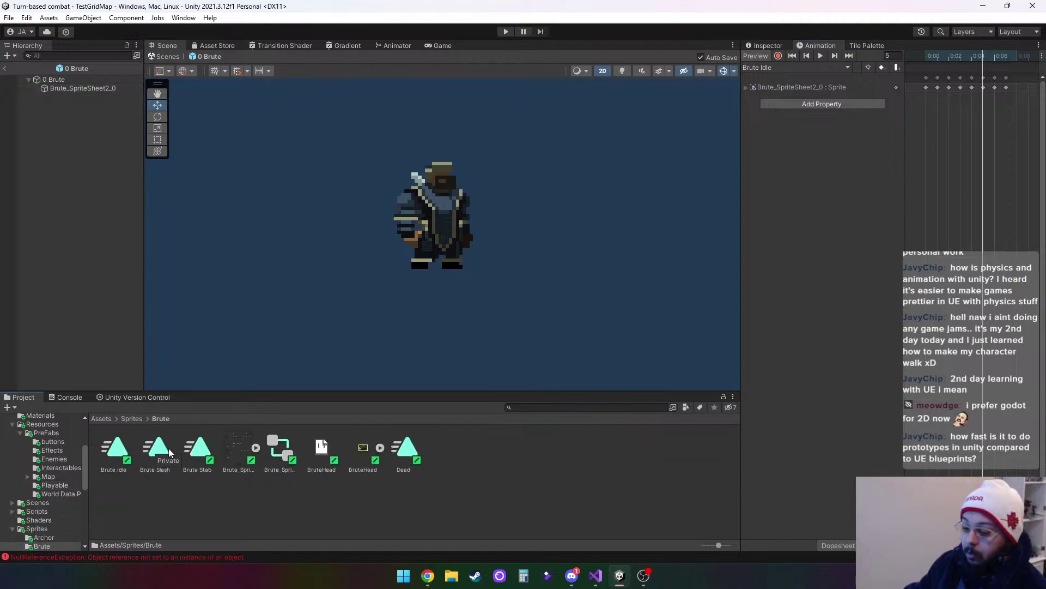
left_click(243, 449)
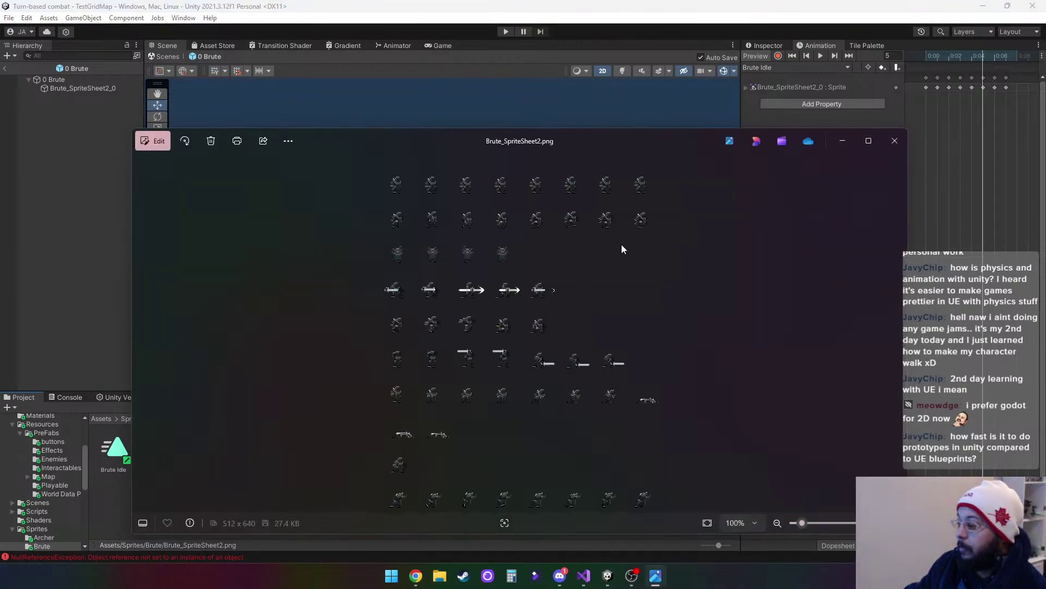
left_click_drag(635, 112, 619, 75)
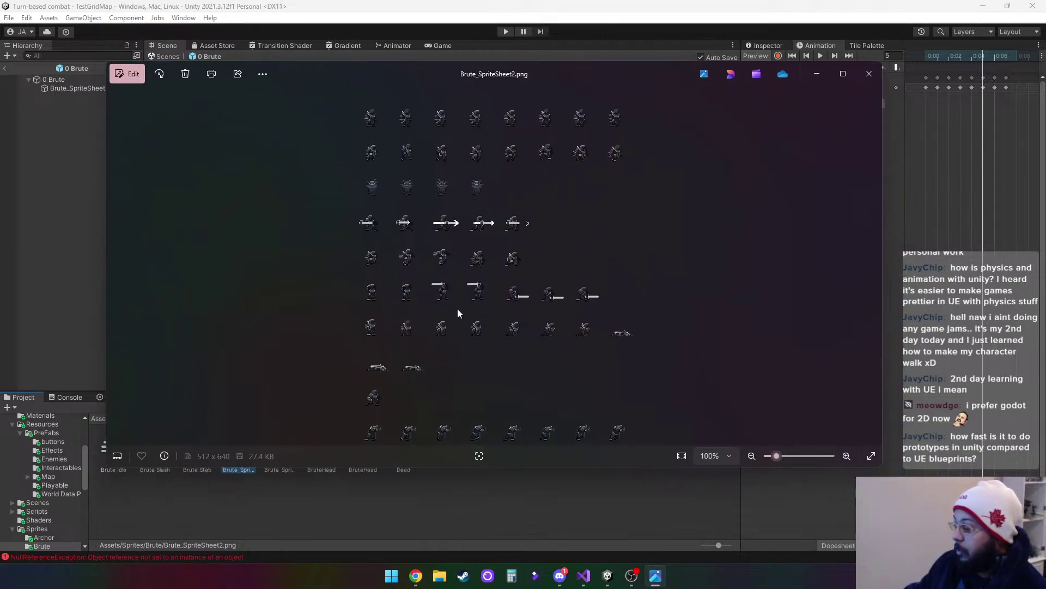
left_click(869, 74)
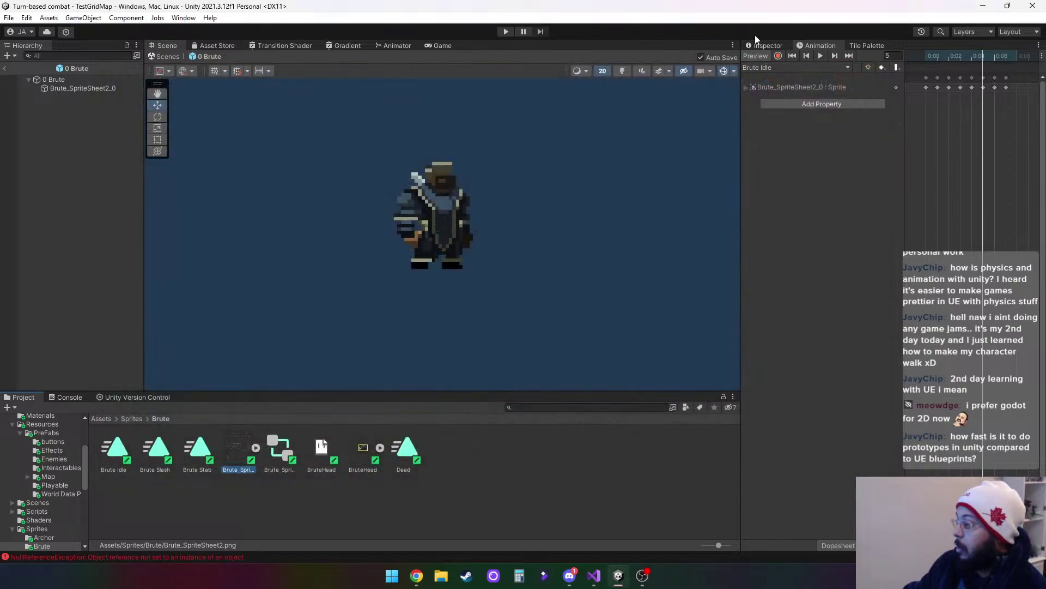
Show the import settings of Brute_SpriteSheet2 and open it in the Sprite Editor to view its slices
left_click(865, 46)
left_click(778, 46)
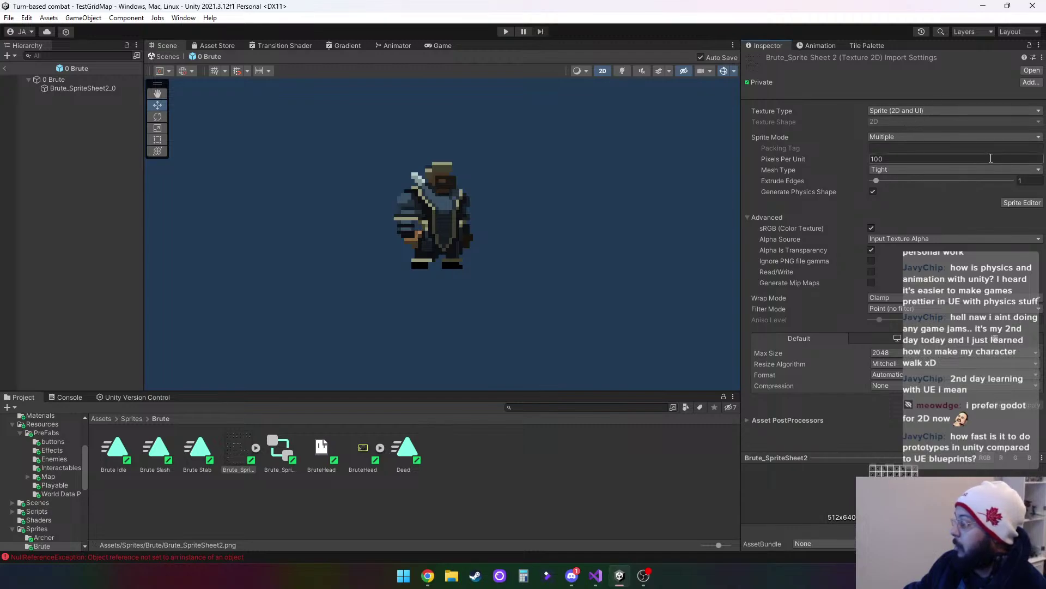
left_click(1023, 203)
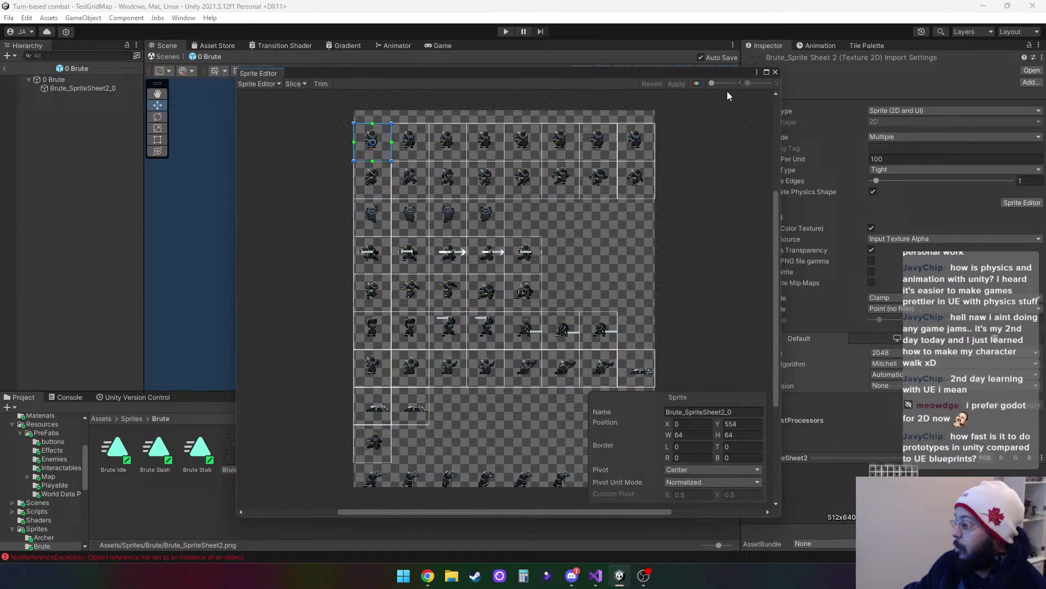
Close the Sprite Editor and show the Brute Idle animation keyframes of the Brute_SpriteSheet2_0 child object
left_click(776, 77)
mouse_move(428, 575)
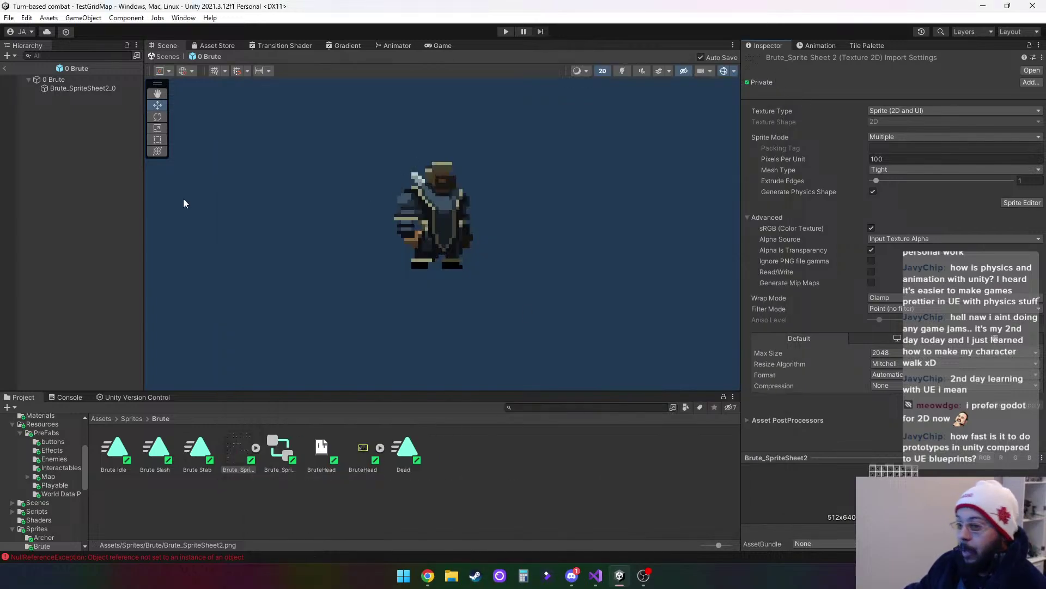
left_click(87, 87)
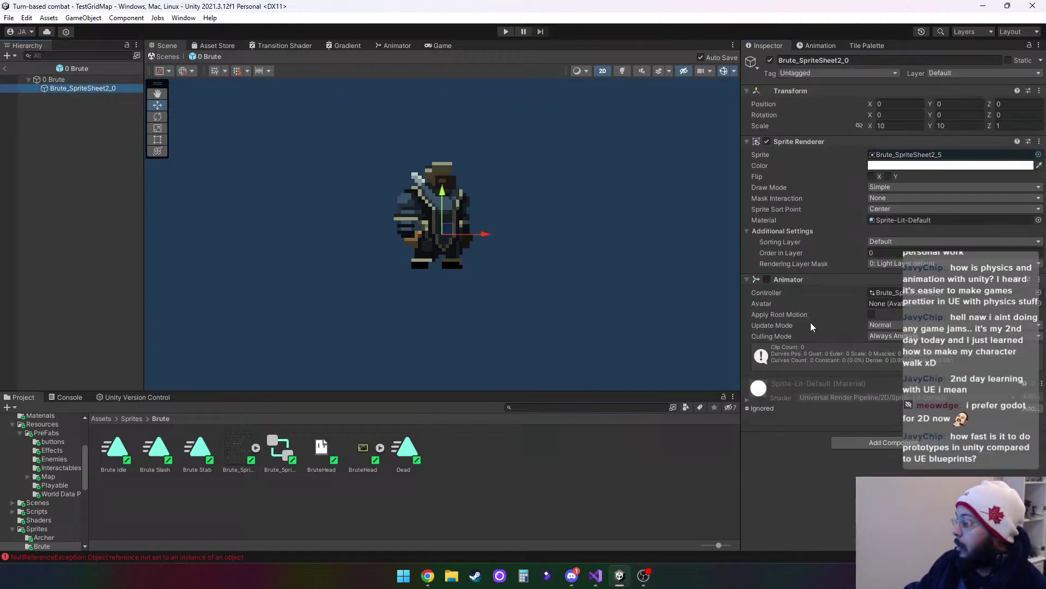
left_click(820, 46)
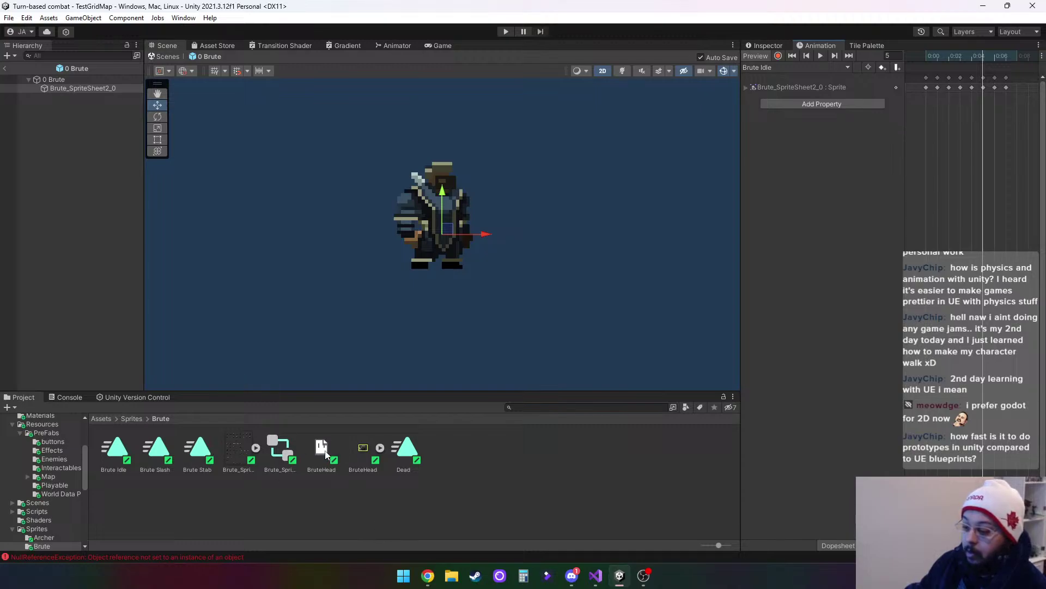
Open the Brute's animator controller to examine its states and transitions, and return from the prefab to the TestGridMap scene view
double_click(280, 449)
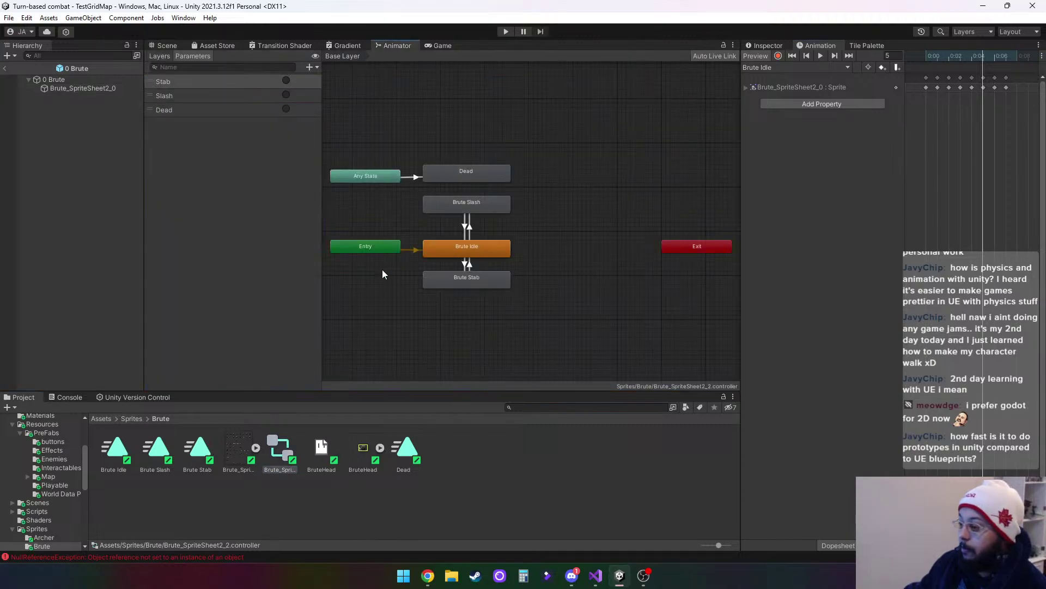
scroll(398, 289, "up", 3)
scroll(438, 299, "down", 5)
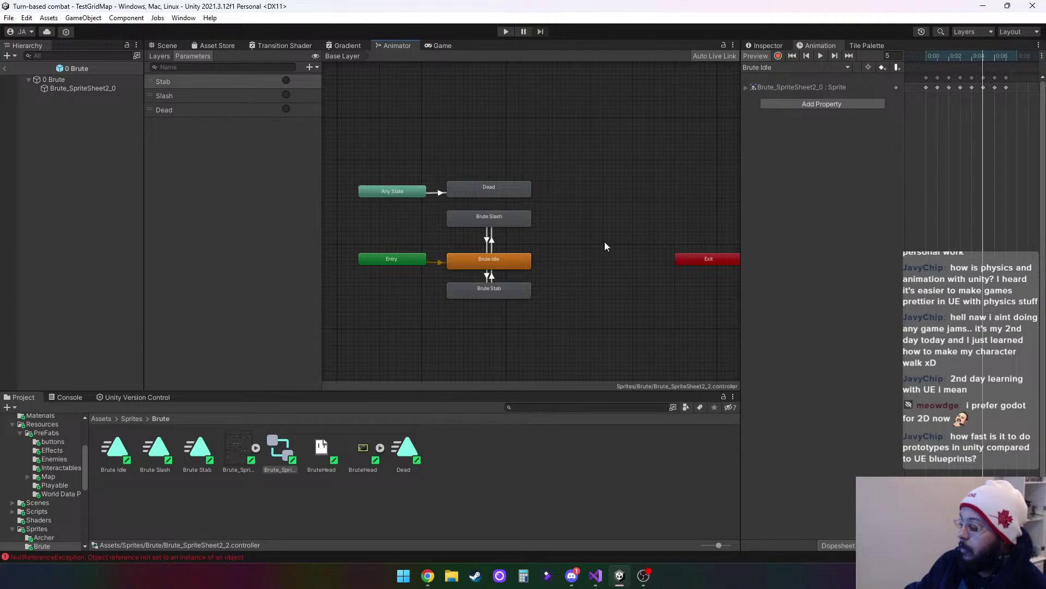
left_click(4, 69)
left_click(165, 45)
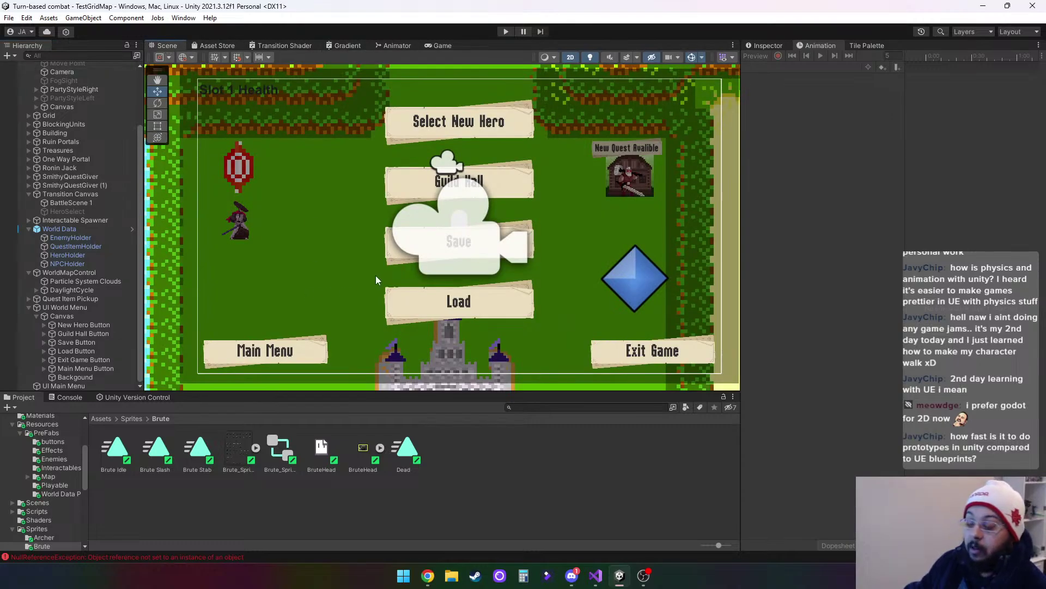
Switch to Chrome, maximize its window over the Unity editor, and search the Unity Asset Store for "first person controller"
left_click(427, 575)
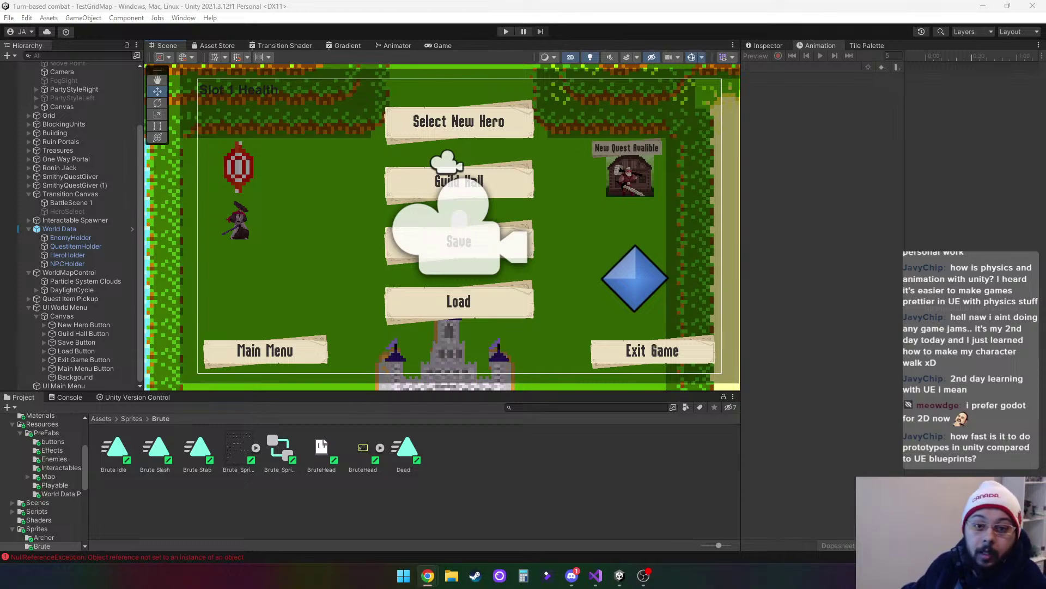
left_click_drag(0, 234, 578, 0)
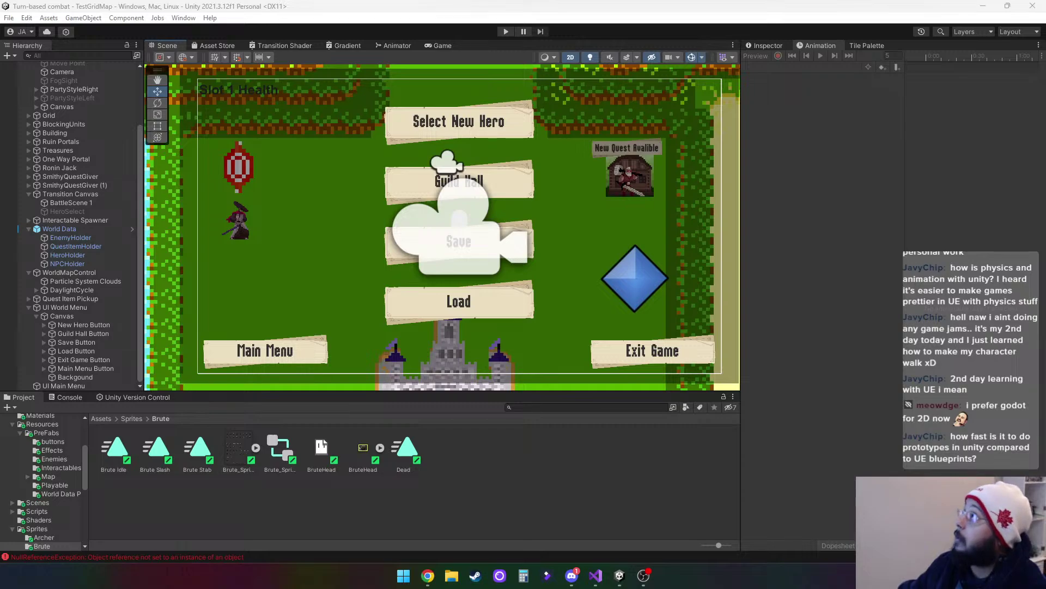
left_click_drag(676, 0, 577, 86)
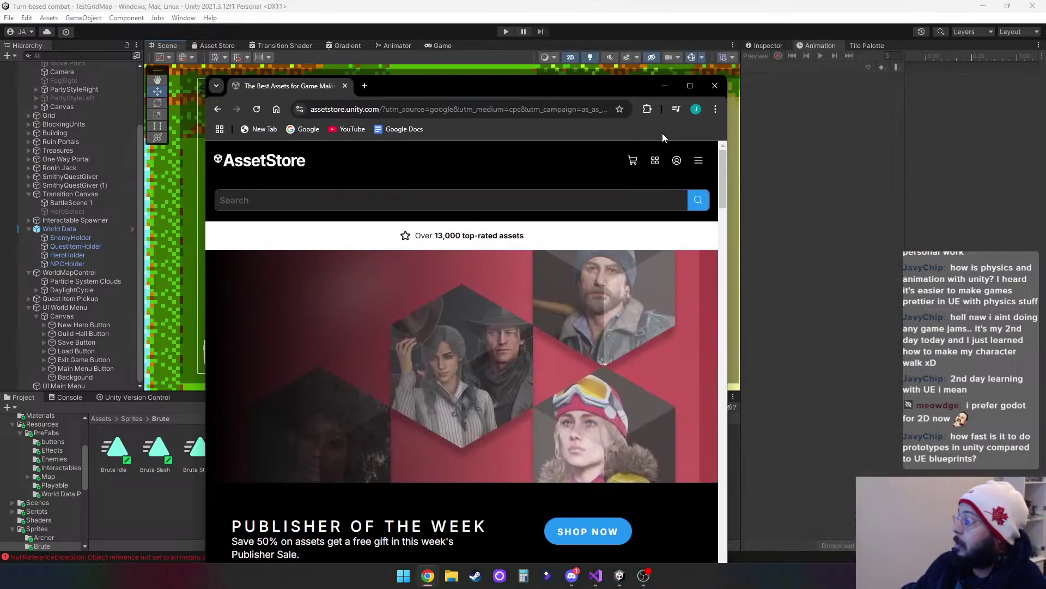
left_click(691, 86)
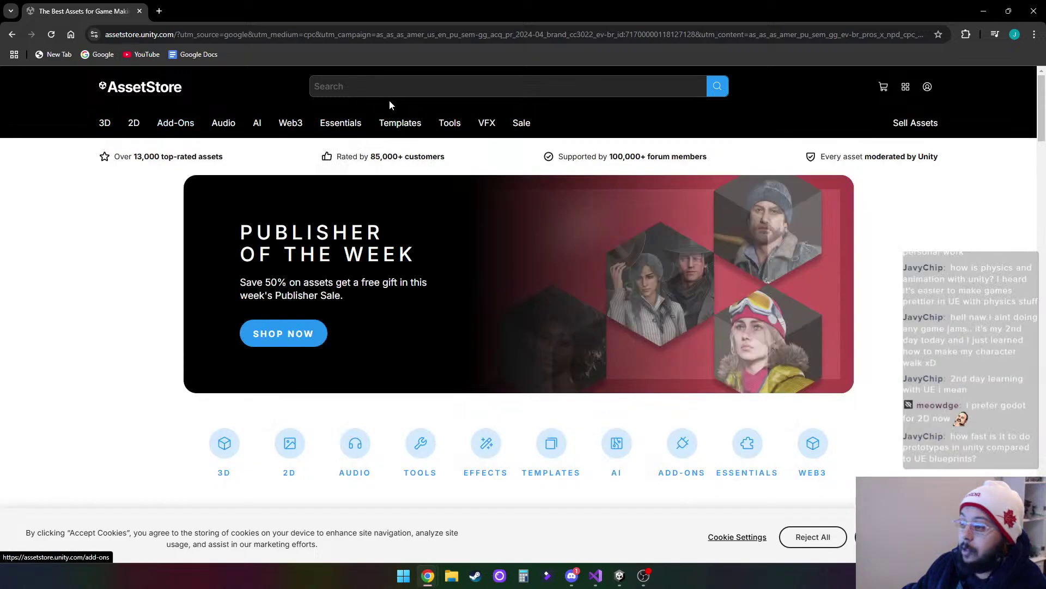
left_click(402, 86)
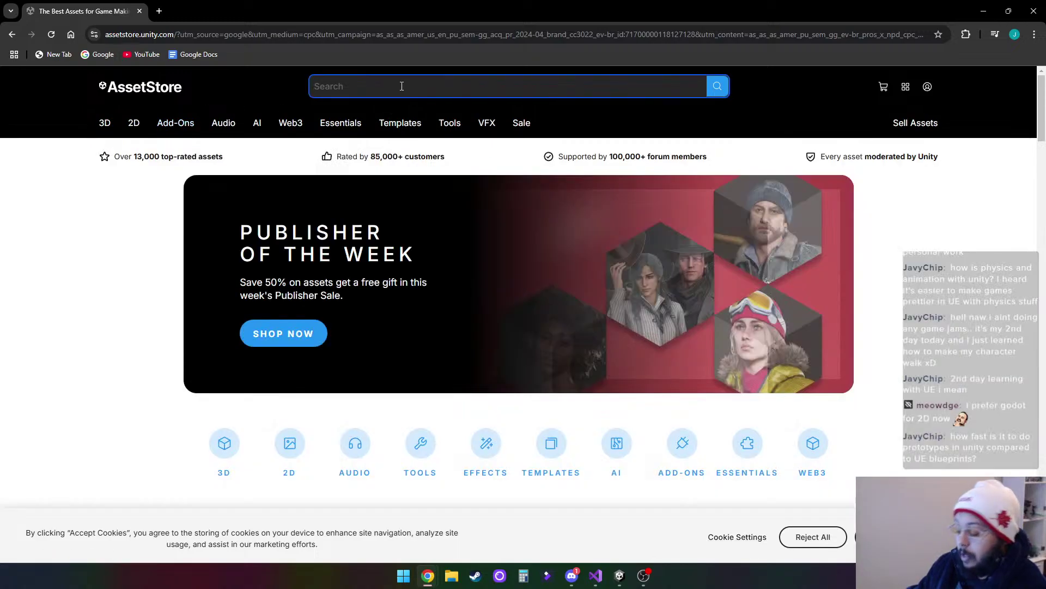
type("first")
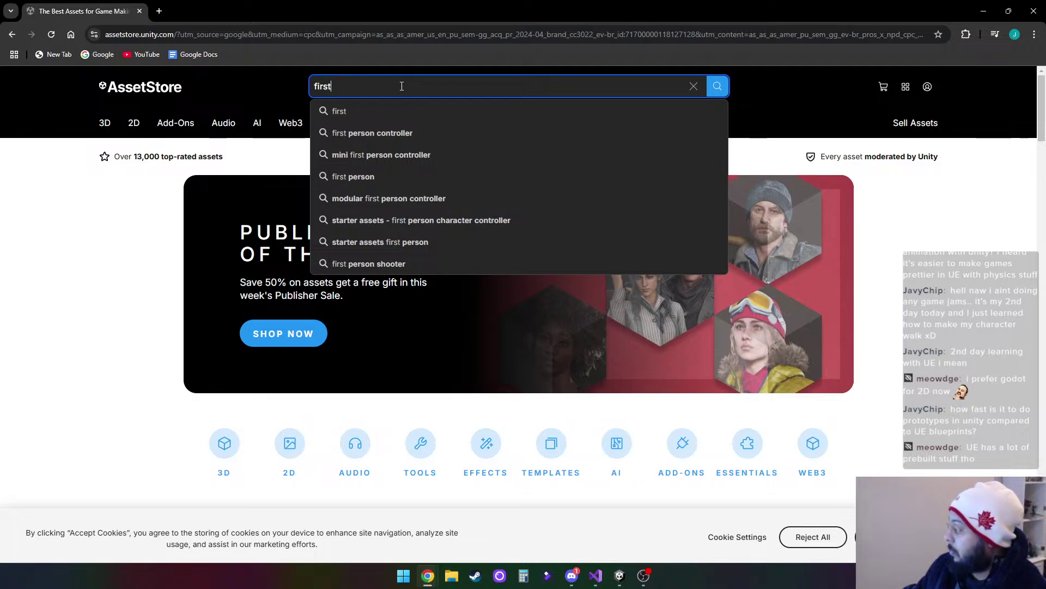
left_click(403, 140)
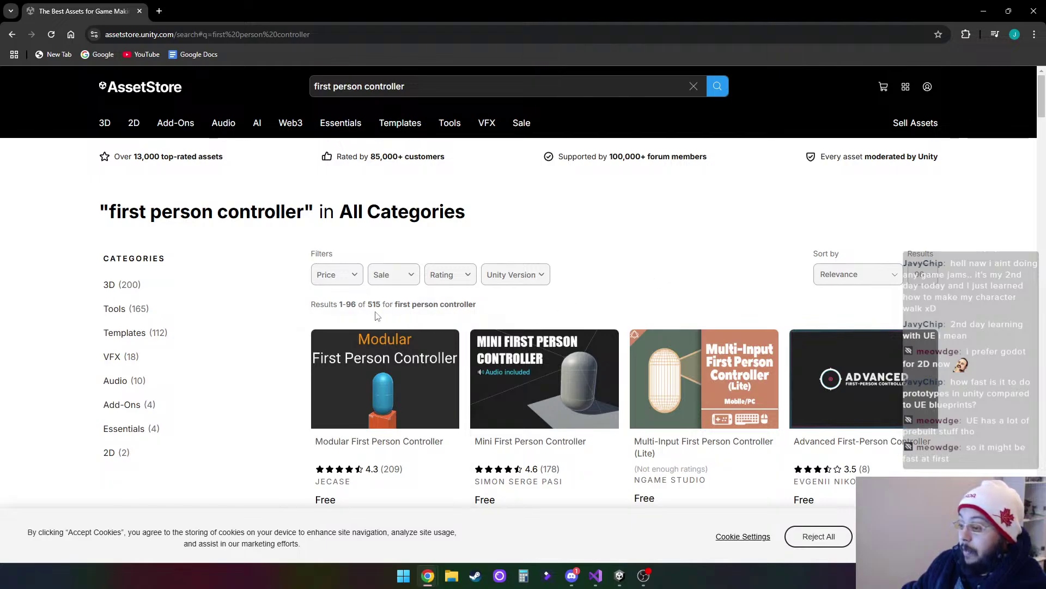
Look over the first person controller results and filter them by price to Free
scroll(507, 313, "down", 1)
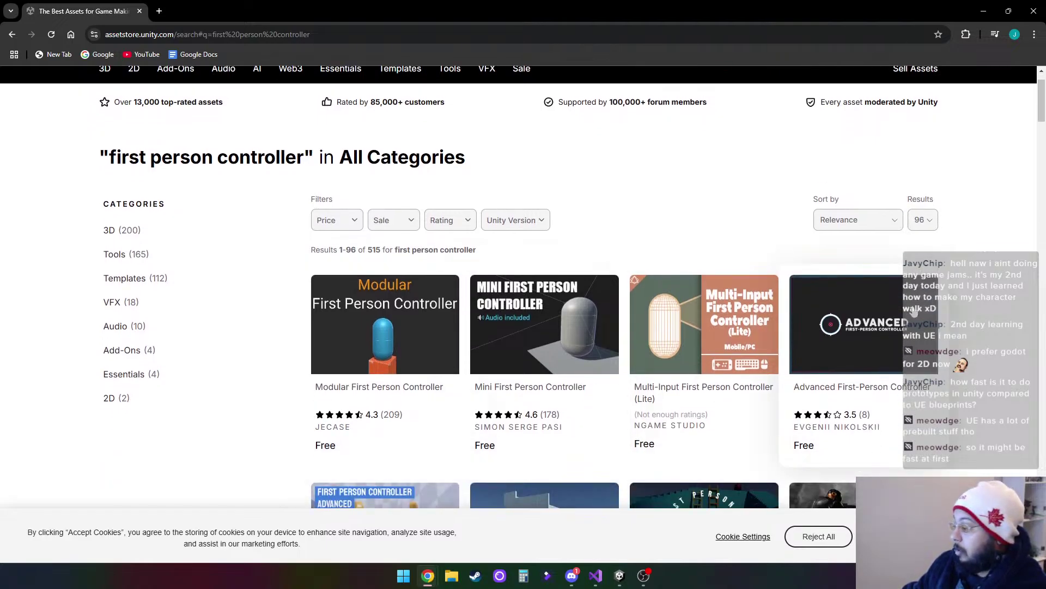
scroll(478, 307, "down", 3)
scroll(476, 311, "up", 1)
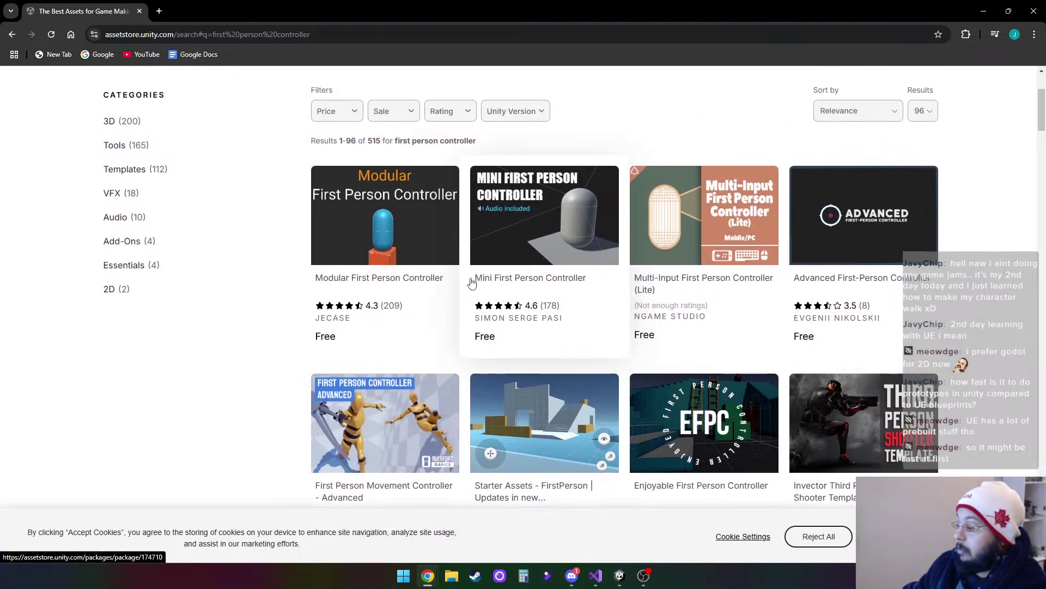
scroll(339, 215, "up", 2)
left_click(339, 221)
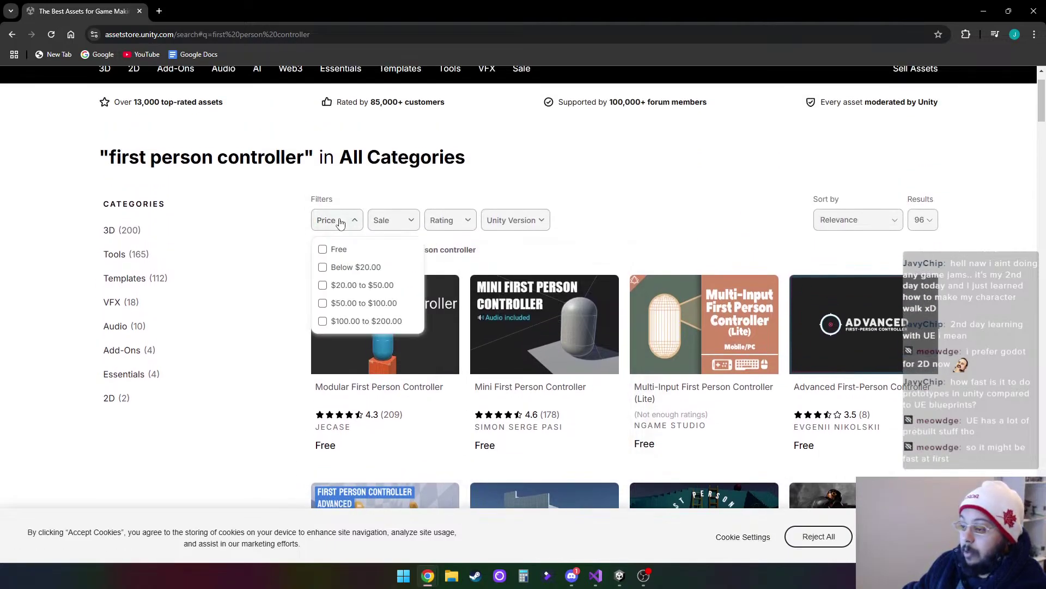
left_click(323, 249)
left_click(602, 199)
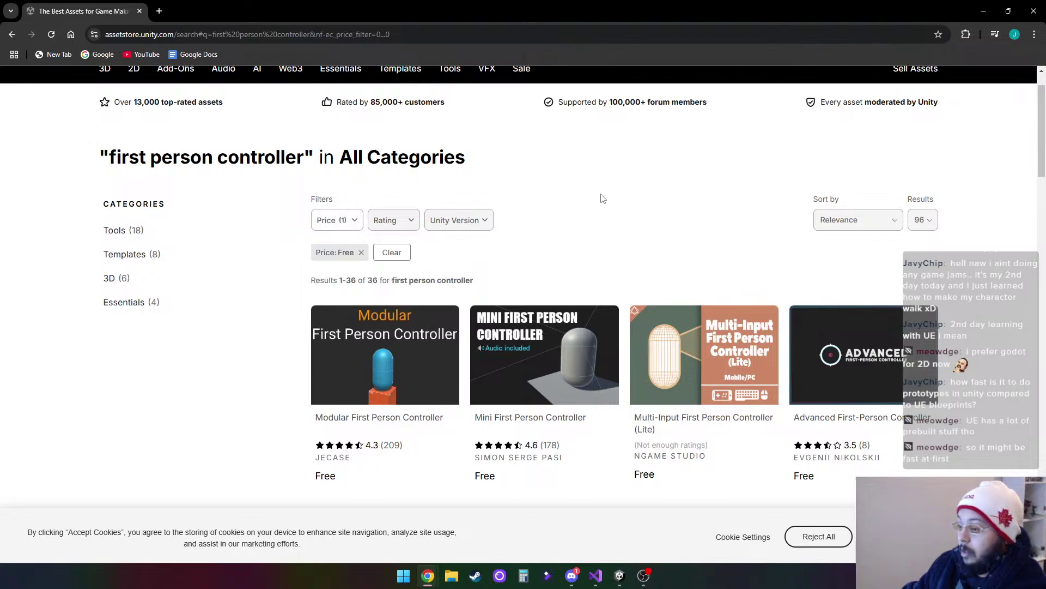
Browse the free first person controller assets, including the Starter Assets packages
scroll(561, 327, "down", 1)
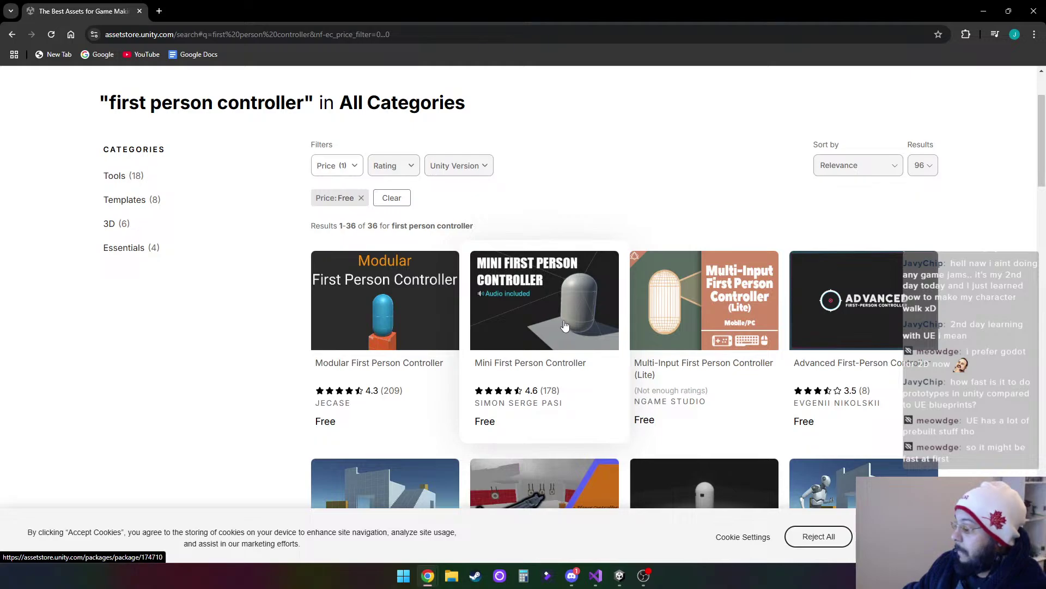
scroll(561, 326, "down", 2)
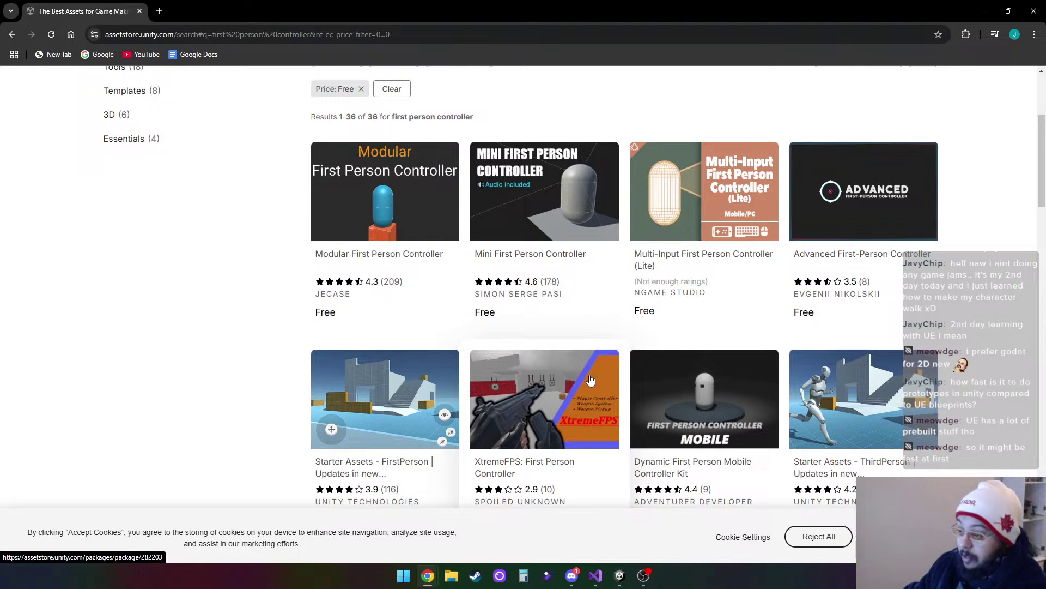
scroll(621, 382, "up", 3)
scroll(627, 379, "down", 4)
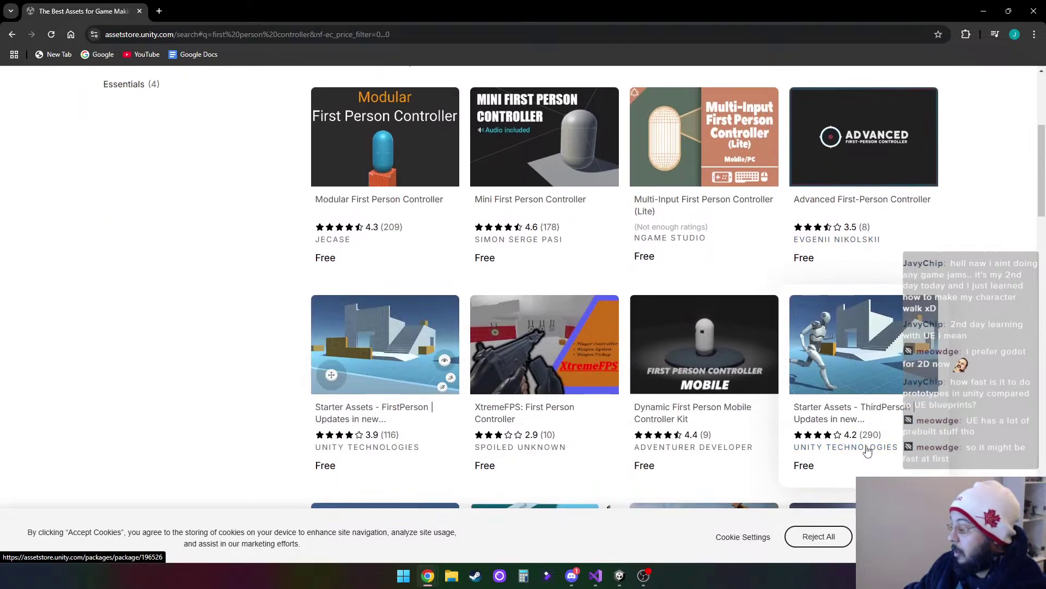
scroll(349, 235, "up", 5)
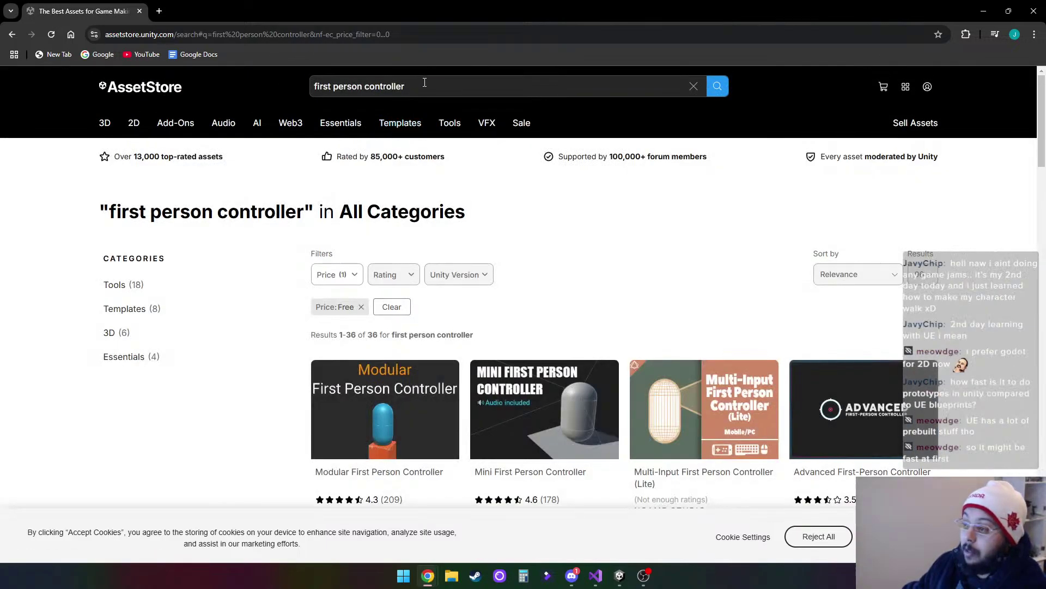
Replace the Asset Store search term with the suggested query "turn based rpg" and run the search
left_click(426, 82)
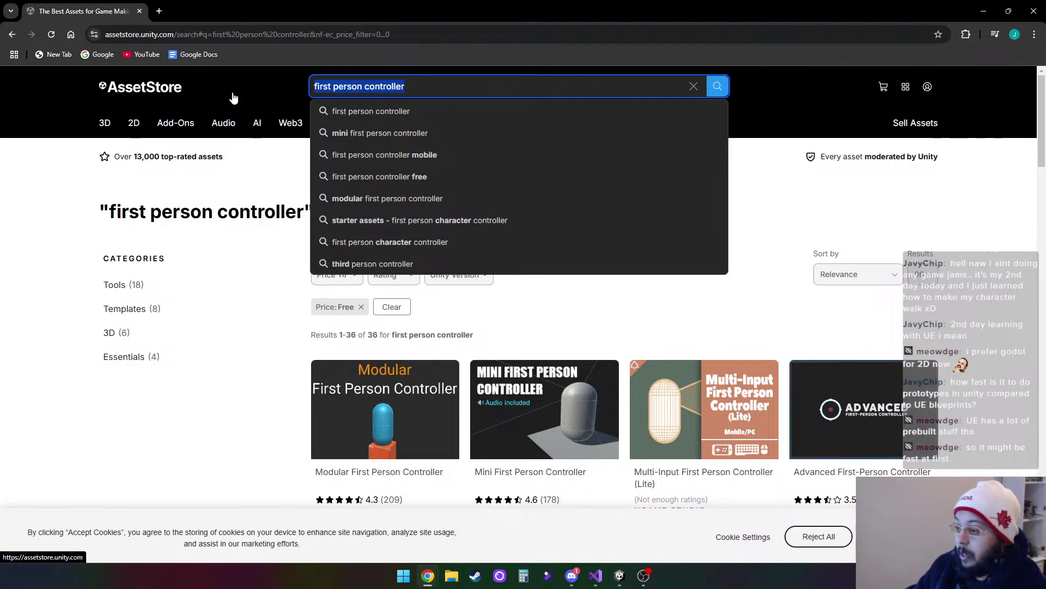
key("BackSpace")
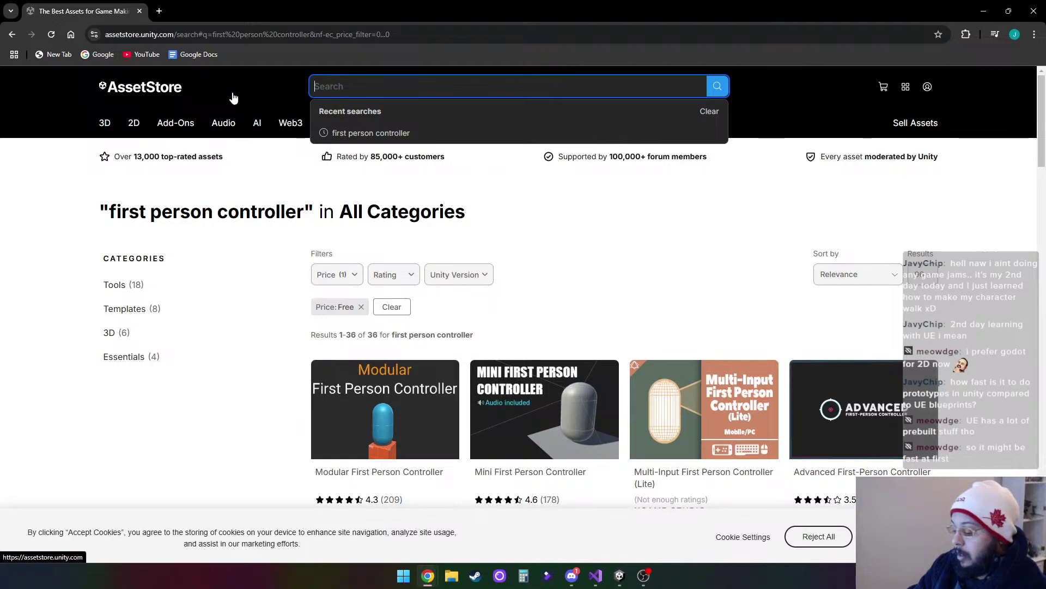
type("turn")
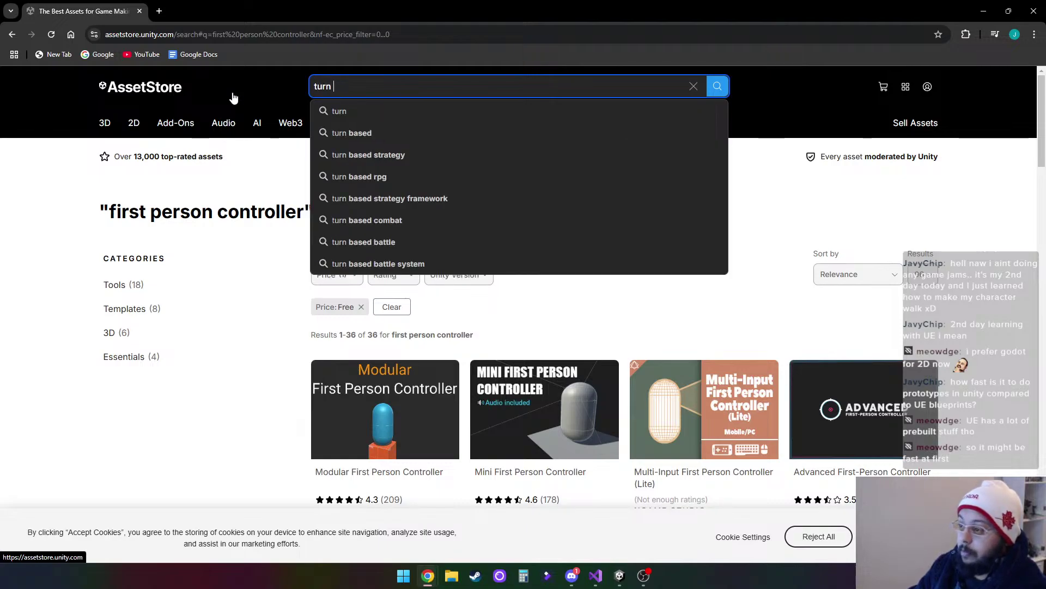
key("Down")
key("Down")
key("Down")
key("Down")
key("Return")
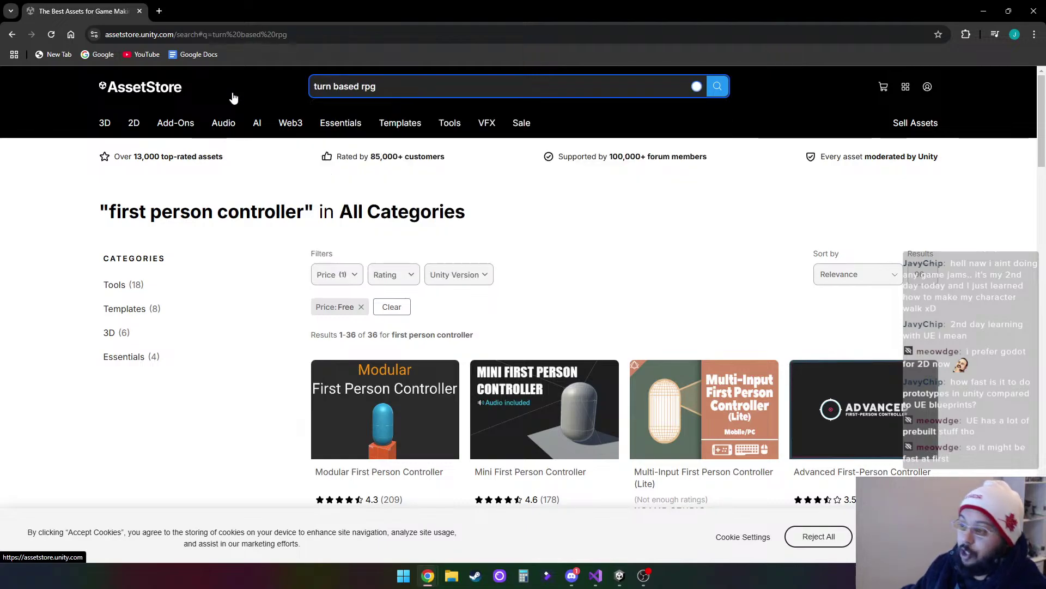
Filter the turn based rpg results by price to Free and look over the listed assets
scroll(333, 229, "down", 1)
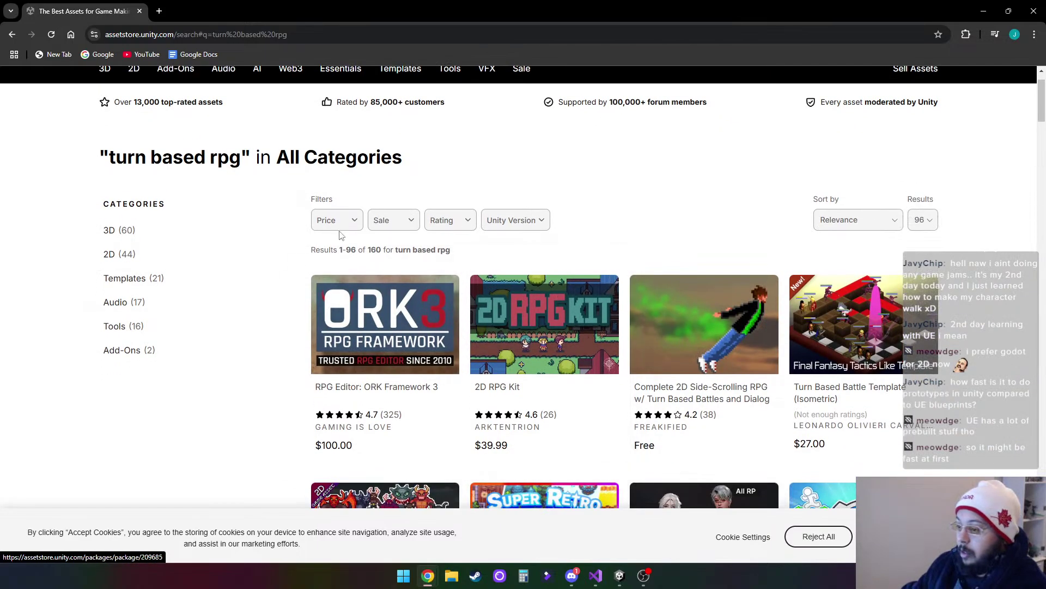
left_click(337, 225)
left_click(335, 249)
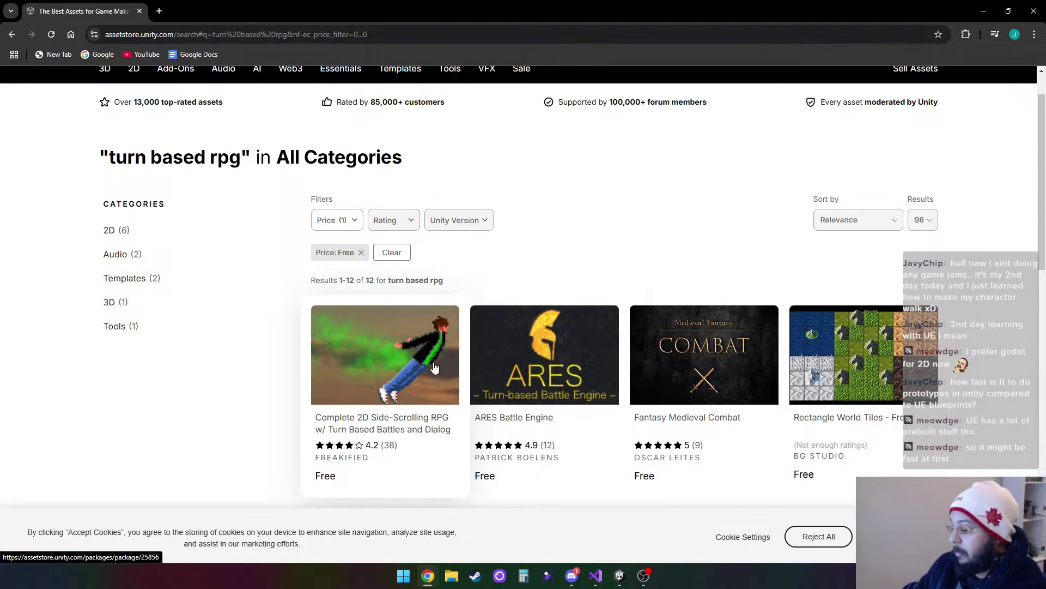
scroll(436, 349, "down", 2)
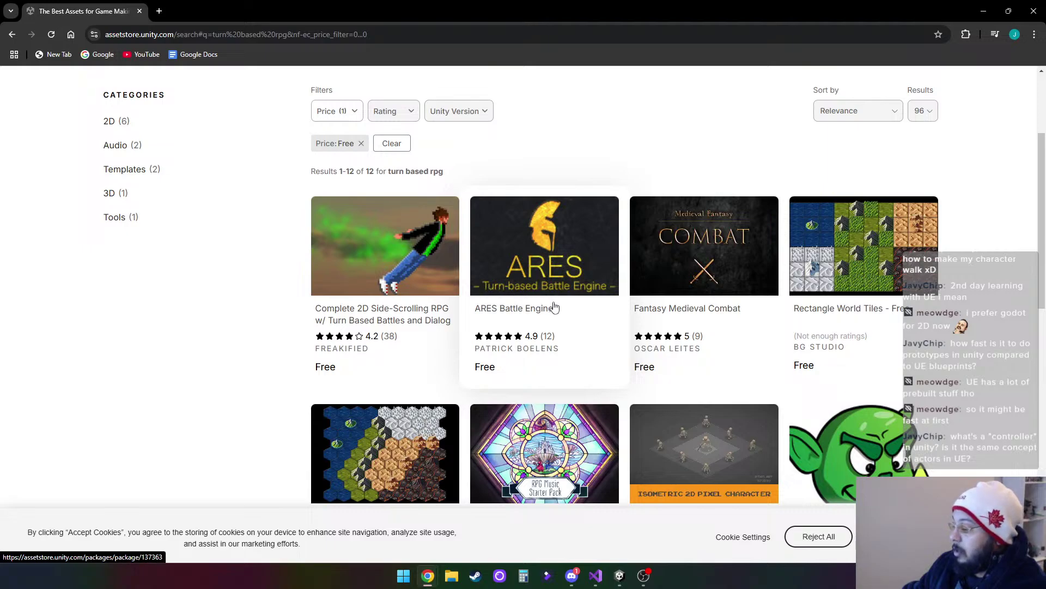
scroll(554, 307, "up", 3)
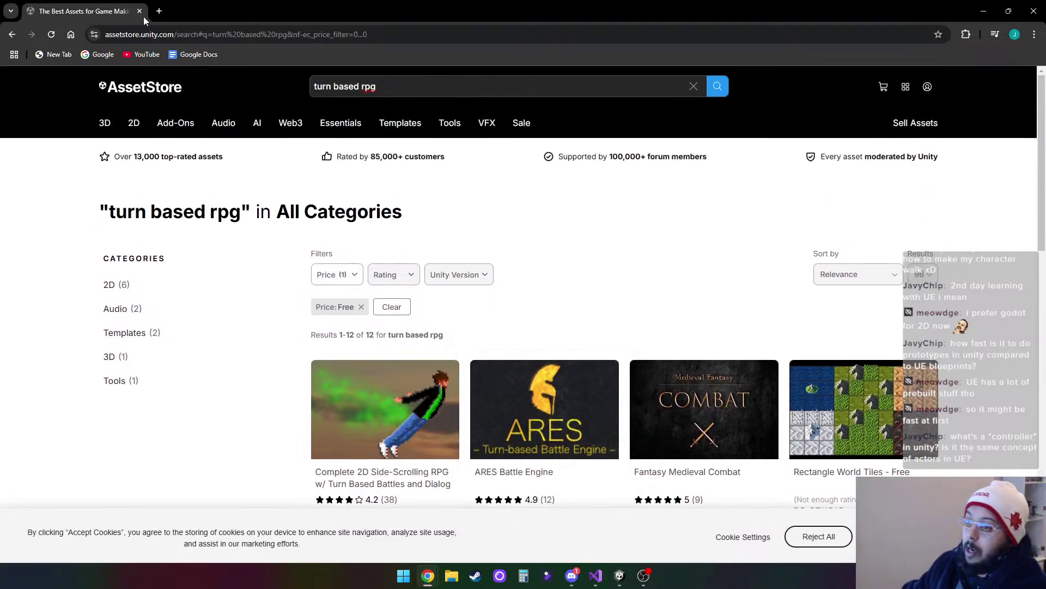
Minimize the browser to return to Unity and show the Player object's components in the Inspector
left_click(984, 11)
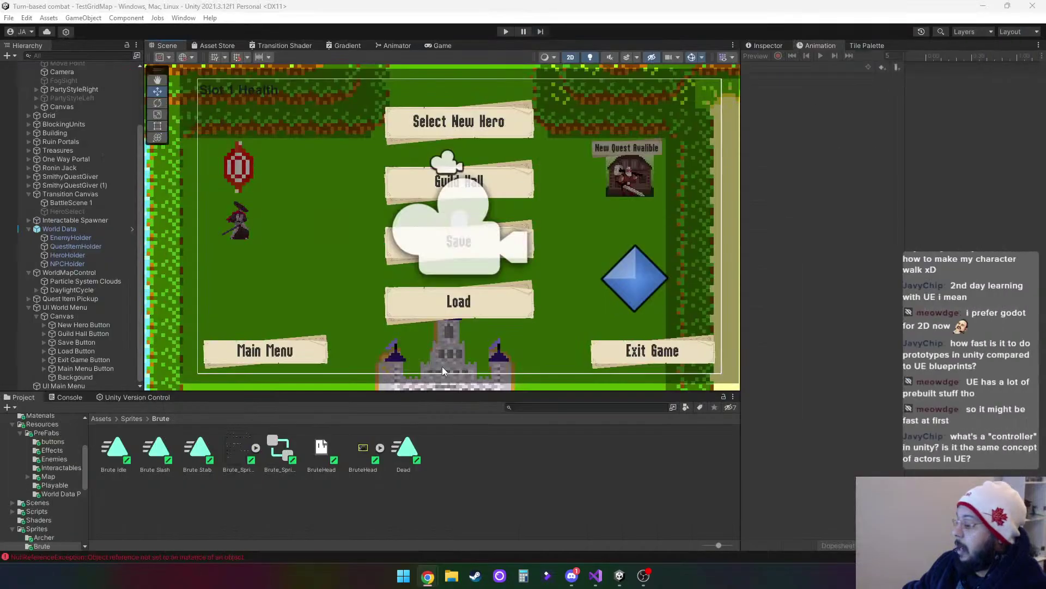
scroll(115, 163, "up", 3)
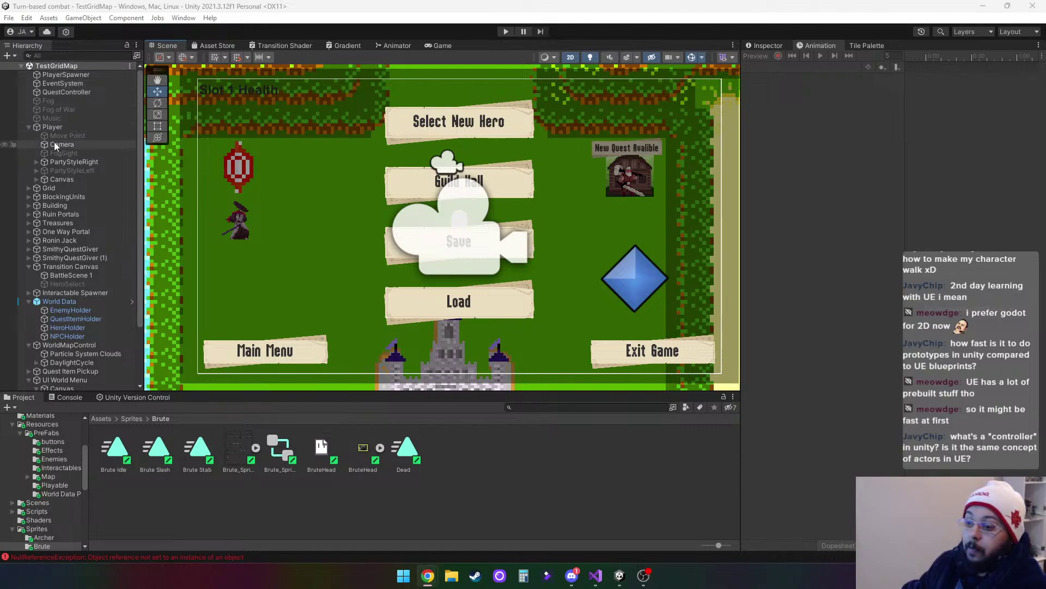
left_click(55, 127)
left_click(769, 47)
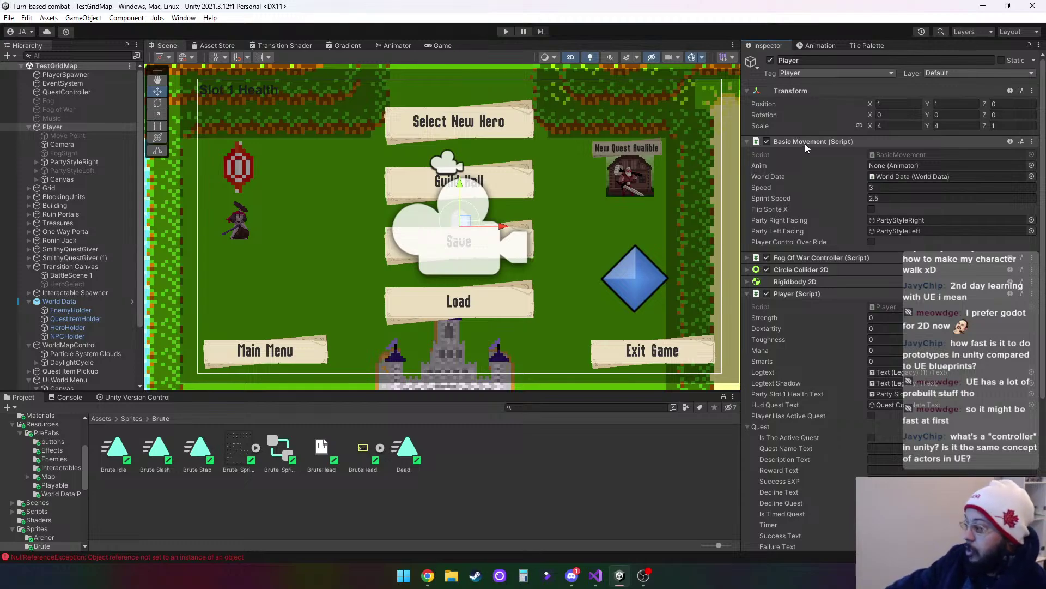
Open the Player's BasicMovement script in Visual Studio and read its fields and its Awake and Update methods
double_click(911, 155)
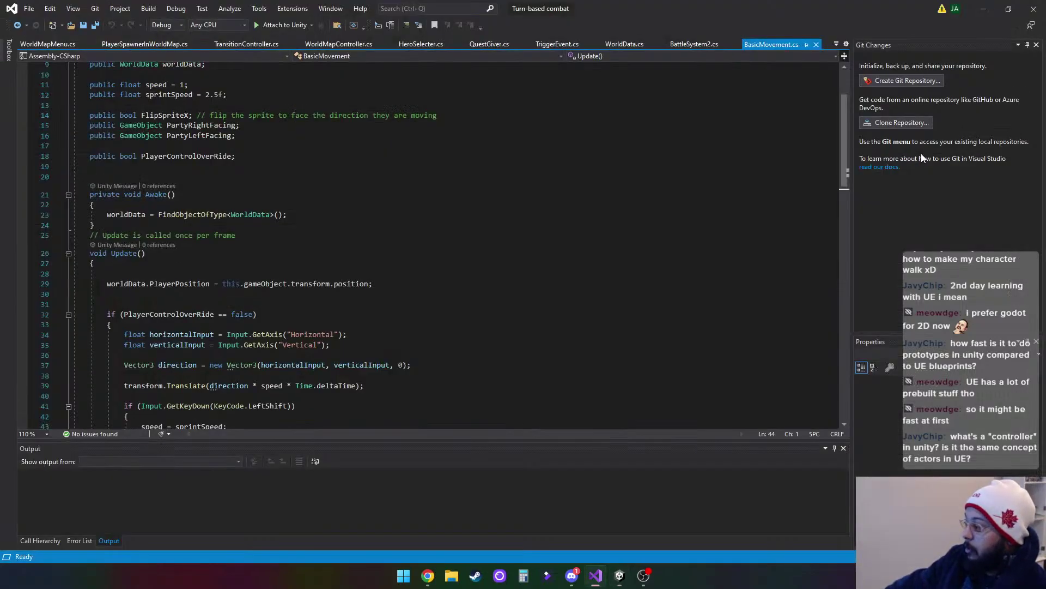
scroll(363, 161, "up", 3)
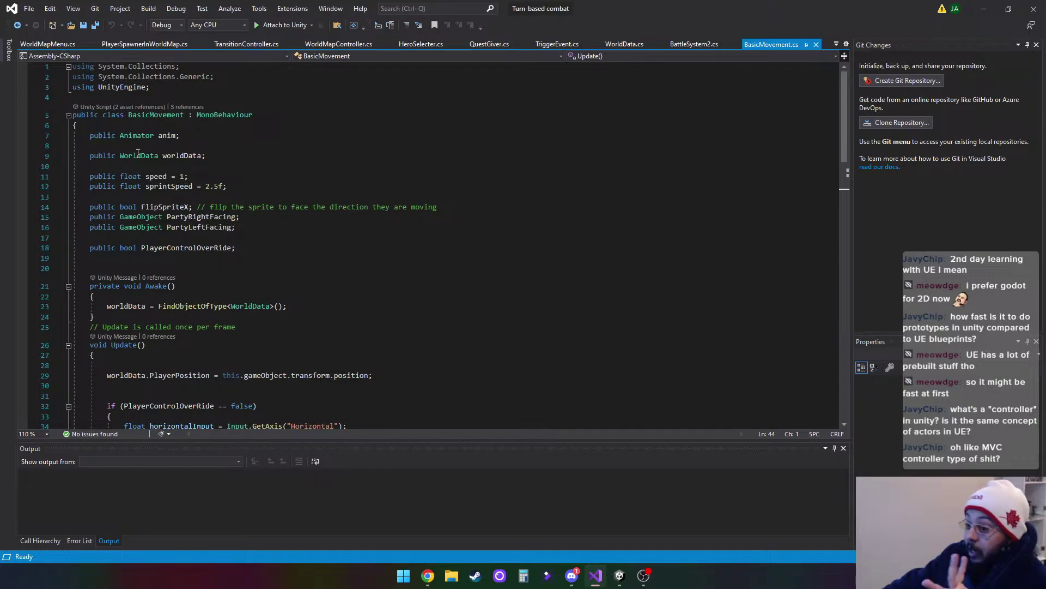
scroll(321, 293, "down", 3)
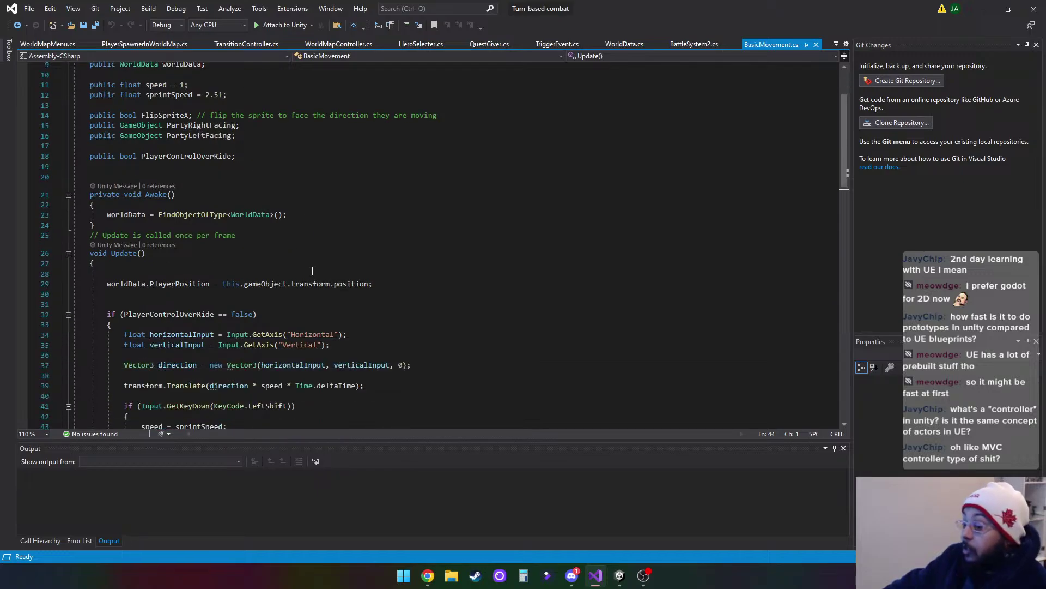
Read the rest of the BasicMovement script, including the sprint check, left and right movement, OnCollisionEnter2D and FlipSprites
scroll(312, 270, "down", 2)
scroll(376, 240, "down", 2)
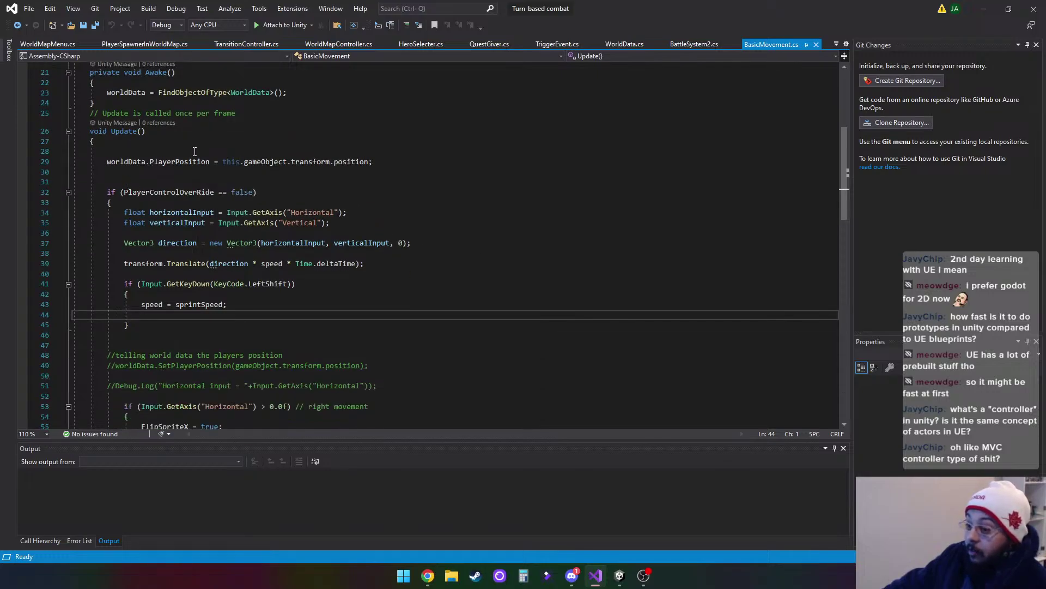
scroll(511, 236, "down", 5)
scroll(512, 236, "up", 3)
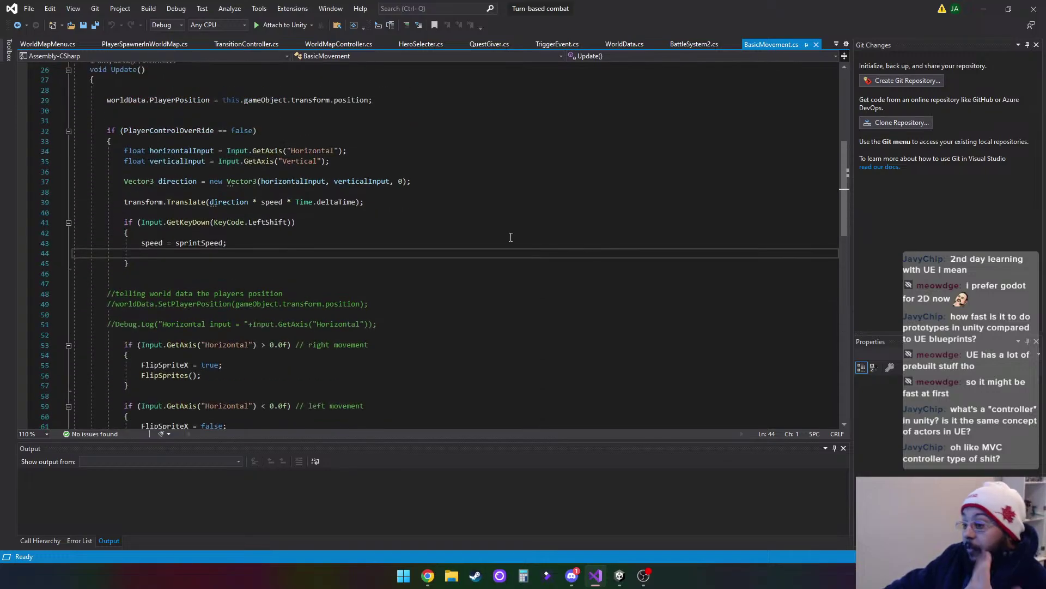
scroll(504, 236, "down", 5)
scroll(503, 236, "up", 5)
scroll(499, 238, "down", 9)
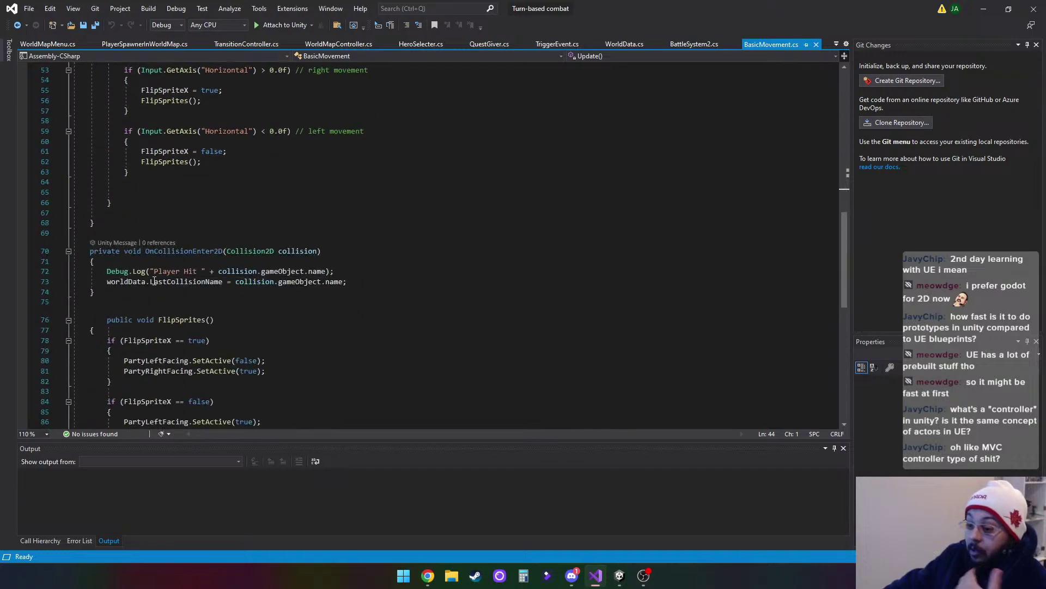
scroll(283, 345, "down", 4)
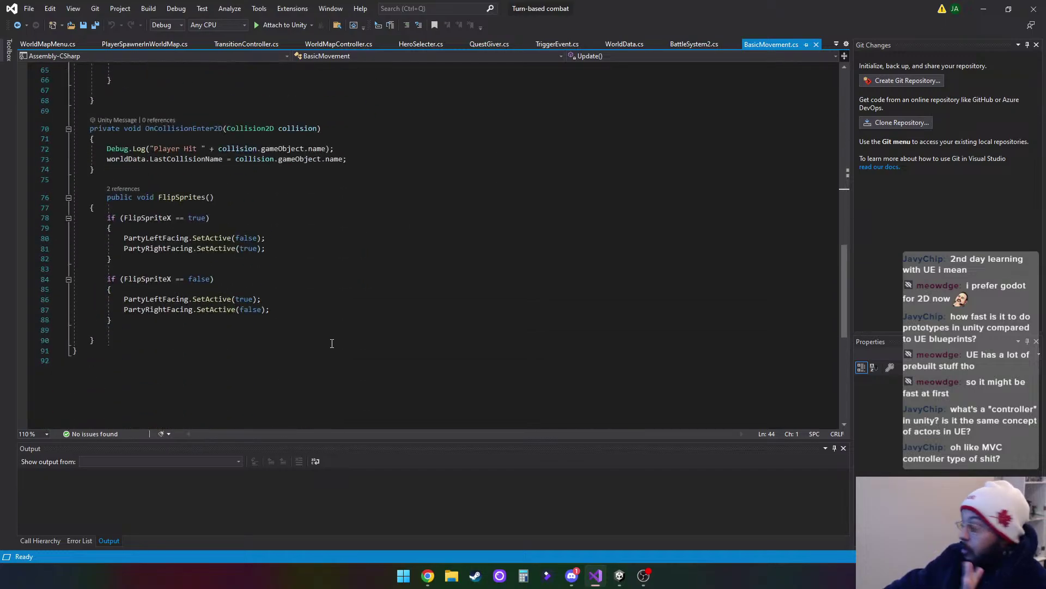
scroll(333, 344, "up", 5)
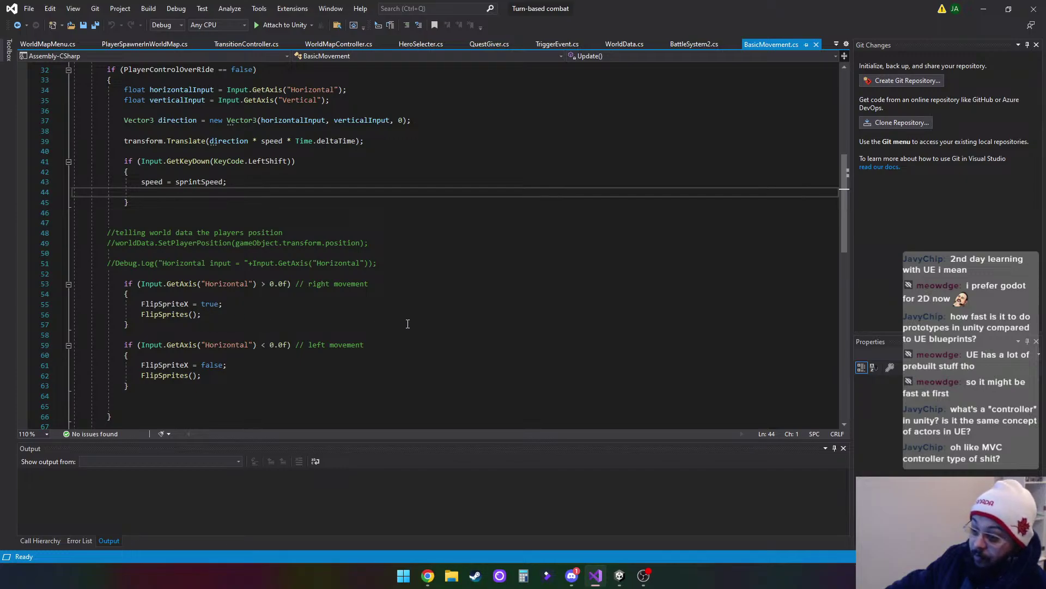
scroll(98, 332, "up", 5)
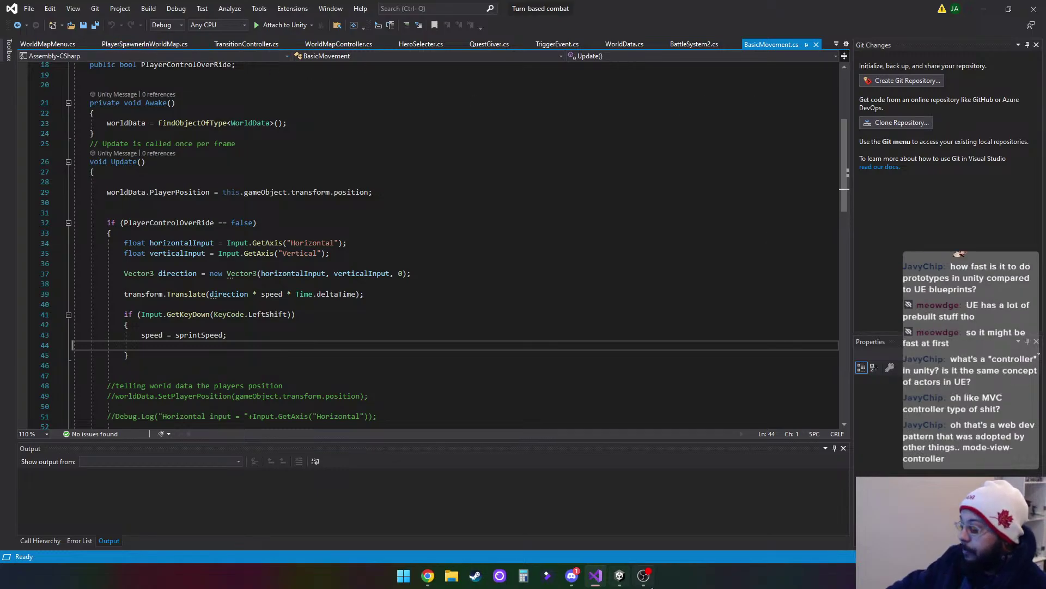
Switch back to Unity and save the TestGridMap scene
mouse_move(620, 577)
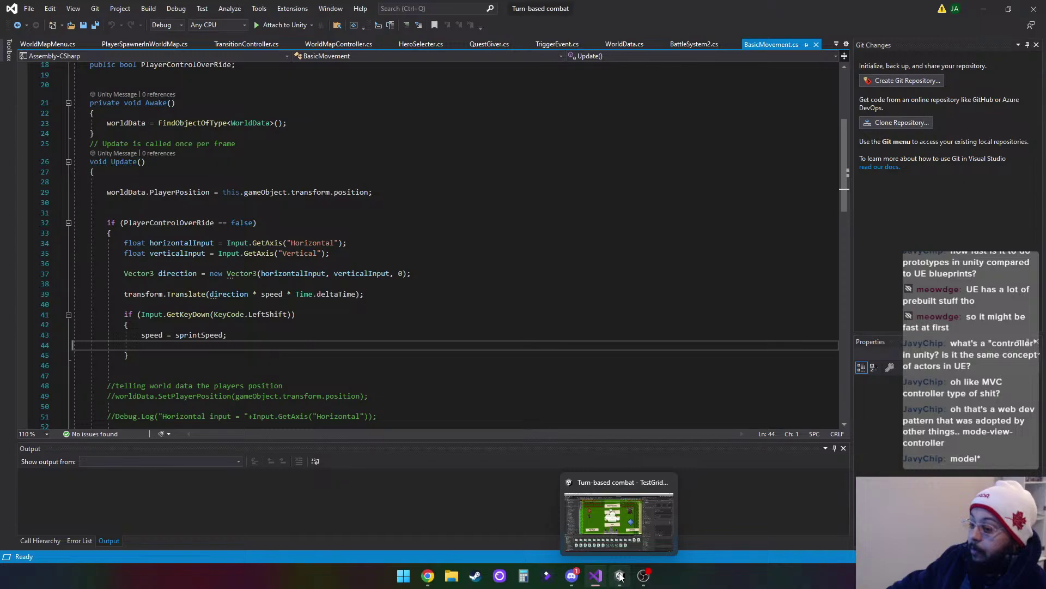
left_click(621, 577)
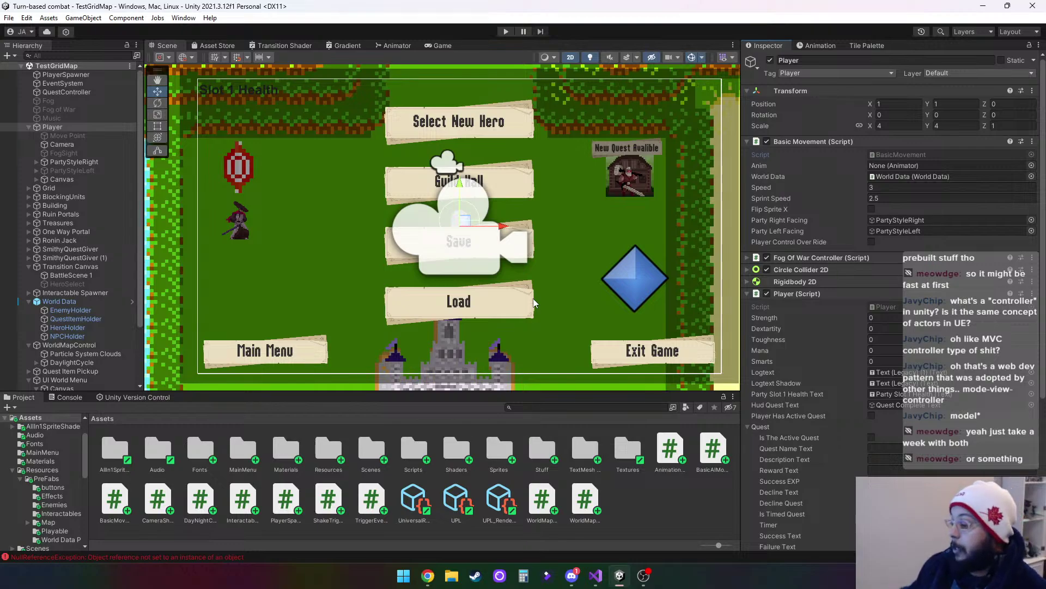
mouse_move(597, 579)
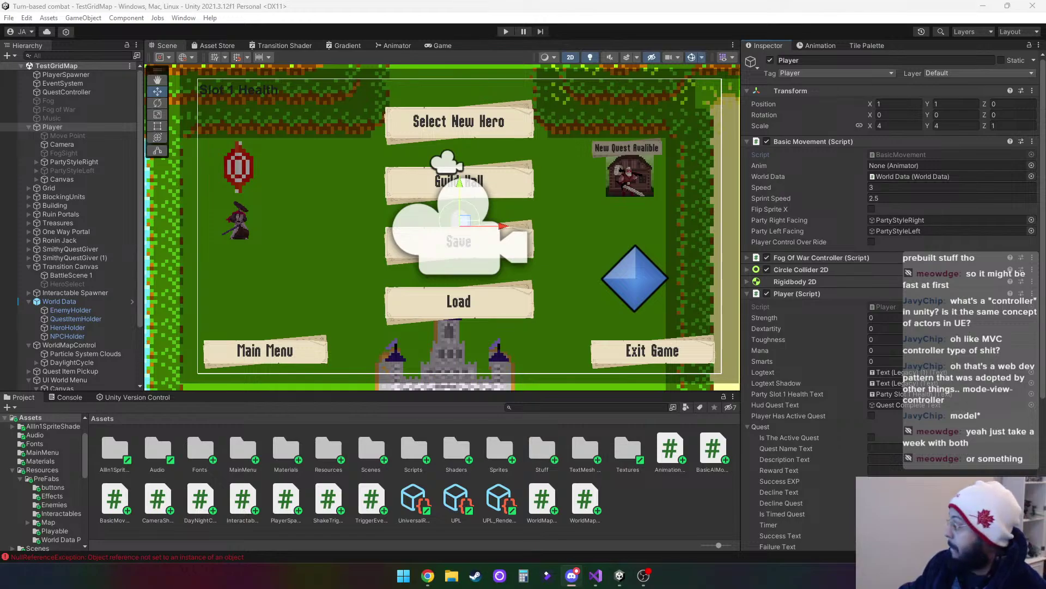
left_click(496, 424)
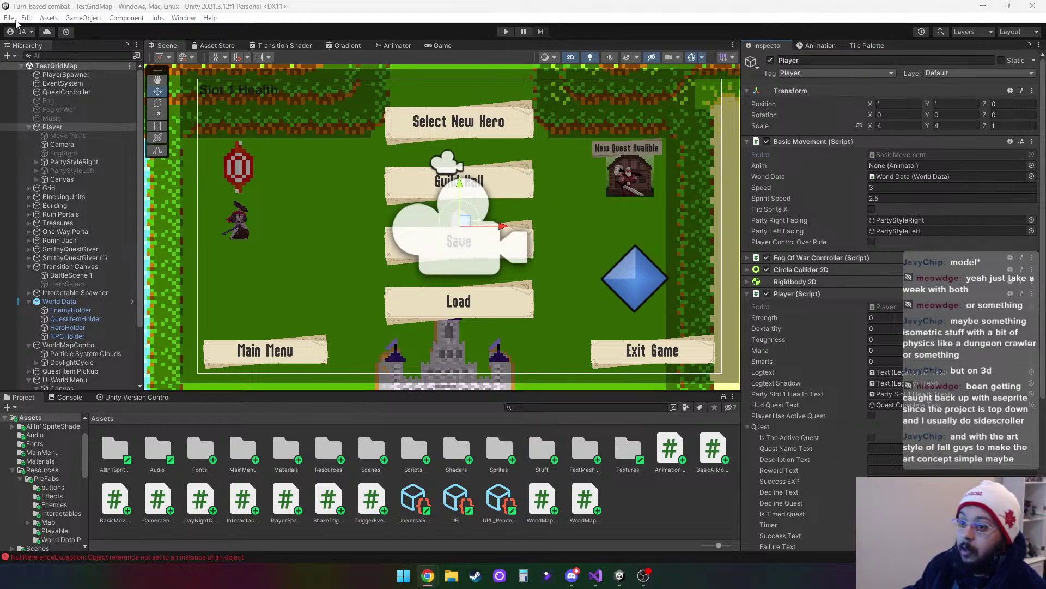
left_click(10, 19)
left_click(30, 71)
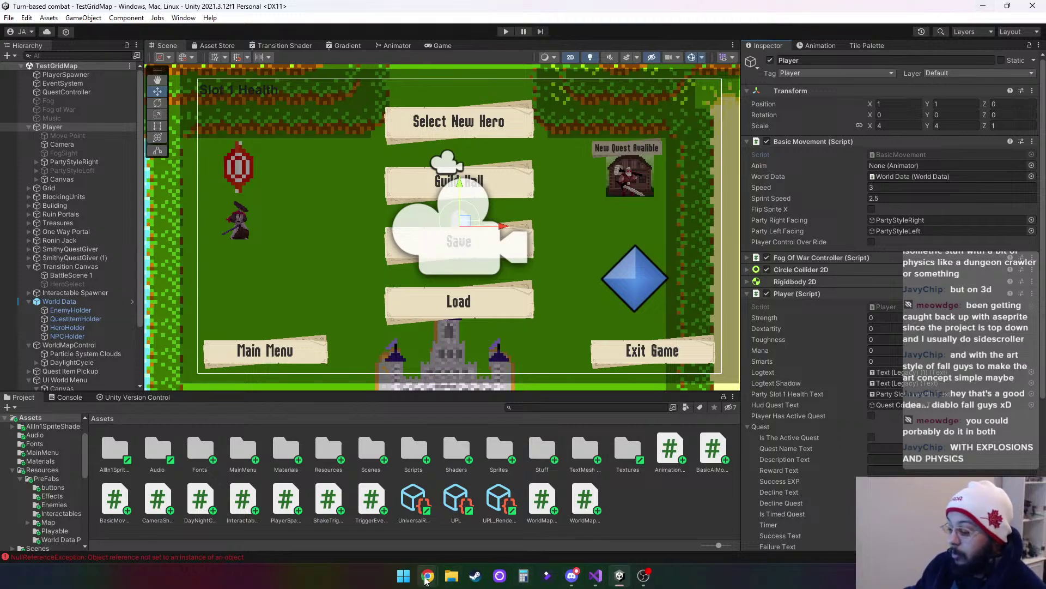
Switch to the browser window with the game jam pages and view the header of the Boss Rush Jam 2025 page
mouse_move(428, 575)
left_click(610, 484)
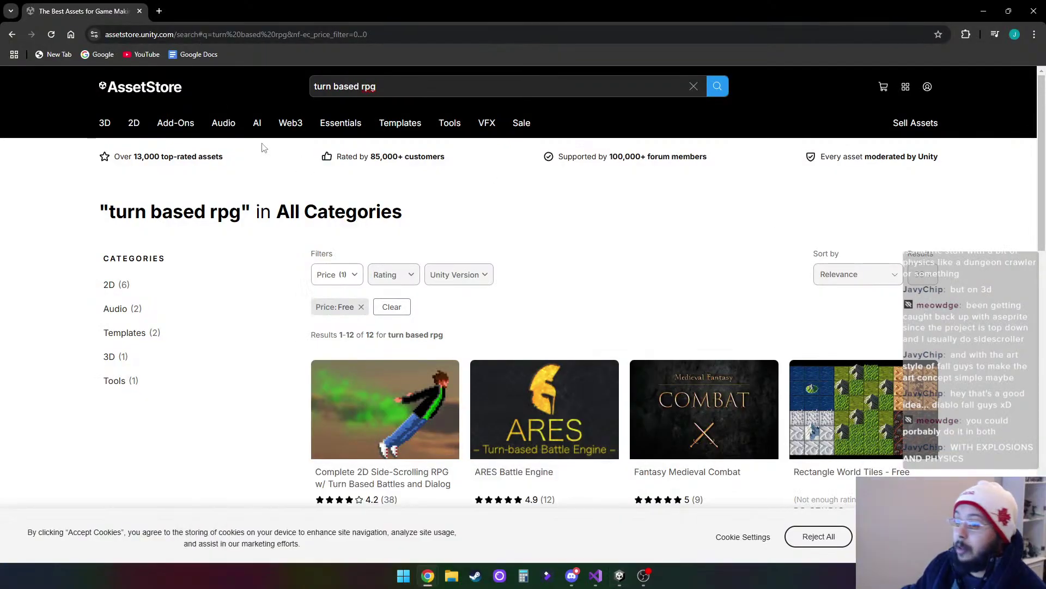
mouse_move(428, 575)
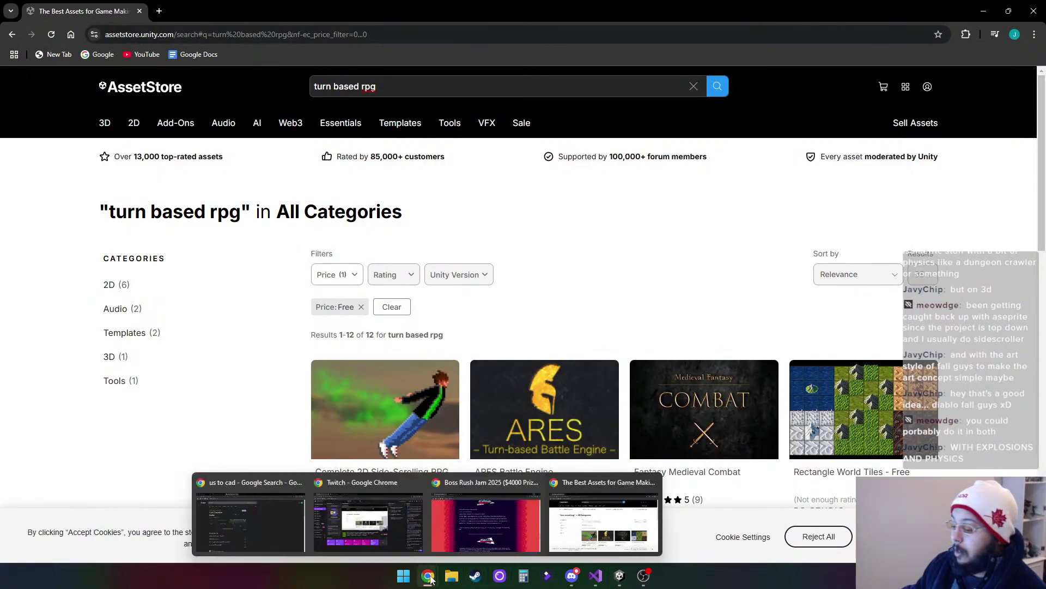
left_click(487, 520)
left_click(204, 12)
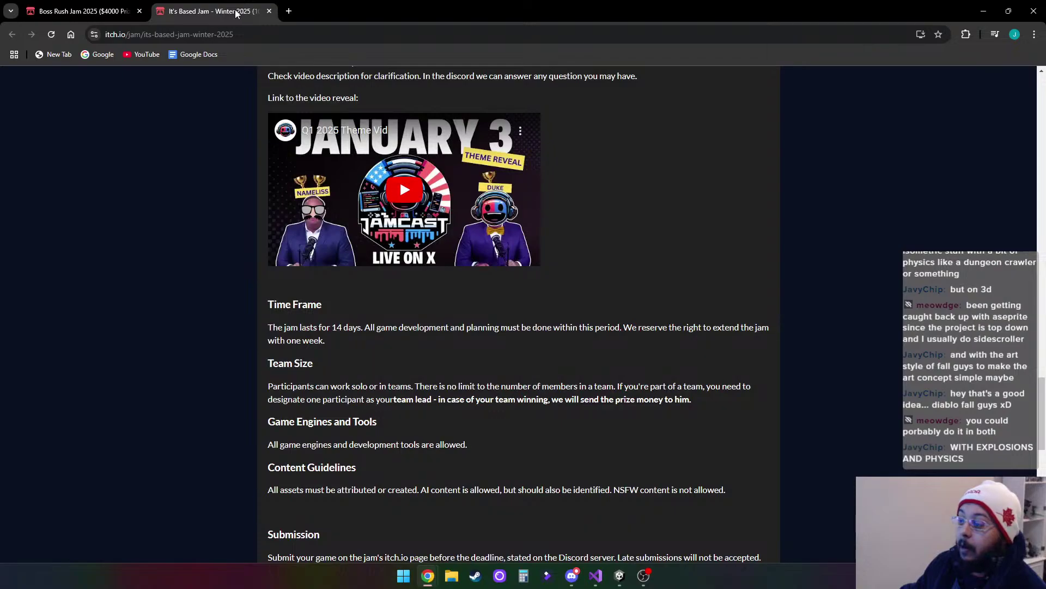
scroll(158, 230, "up", 6)
key("ctrl+Page_Up")
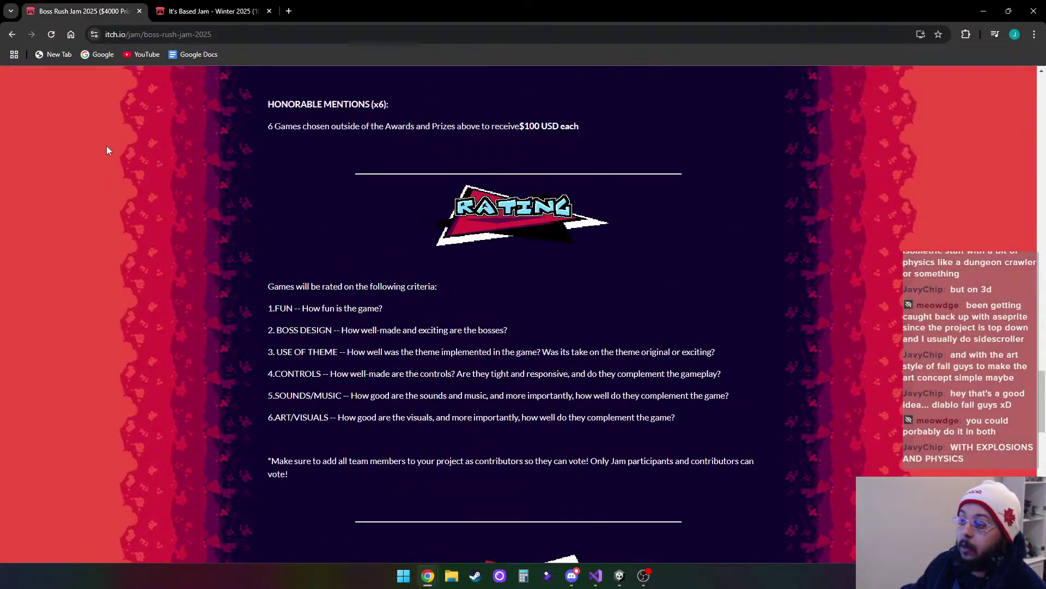
scroll(106, 155, "up", 20)
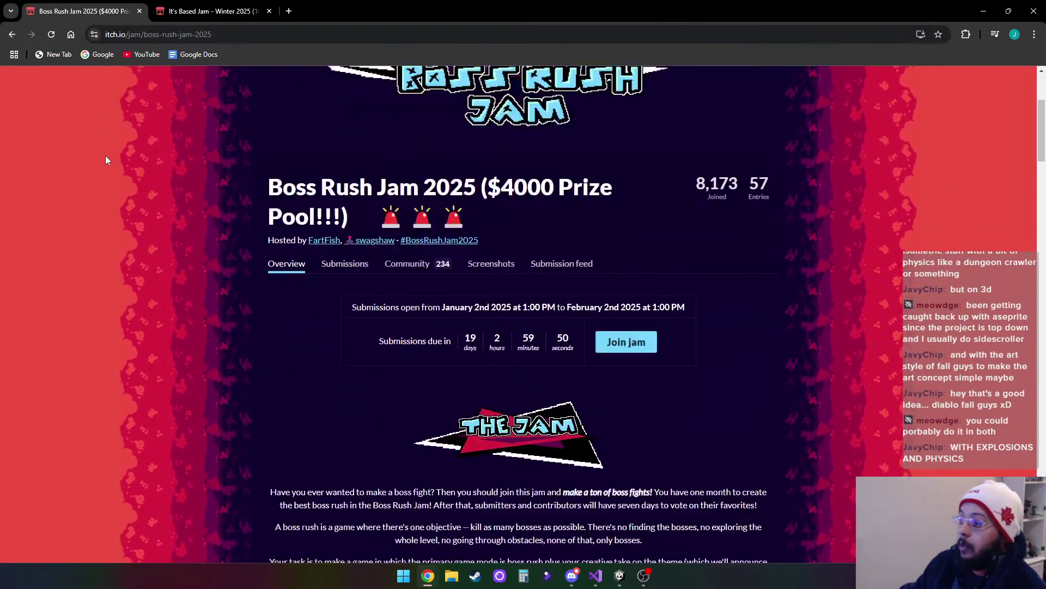
scroll(106, 160, "up", 4)
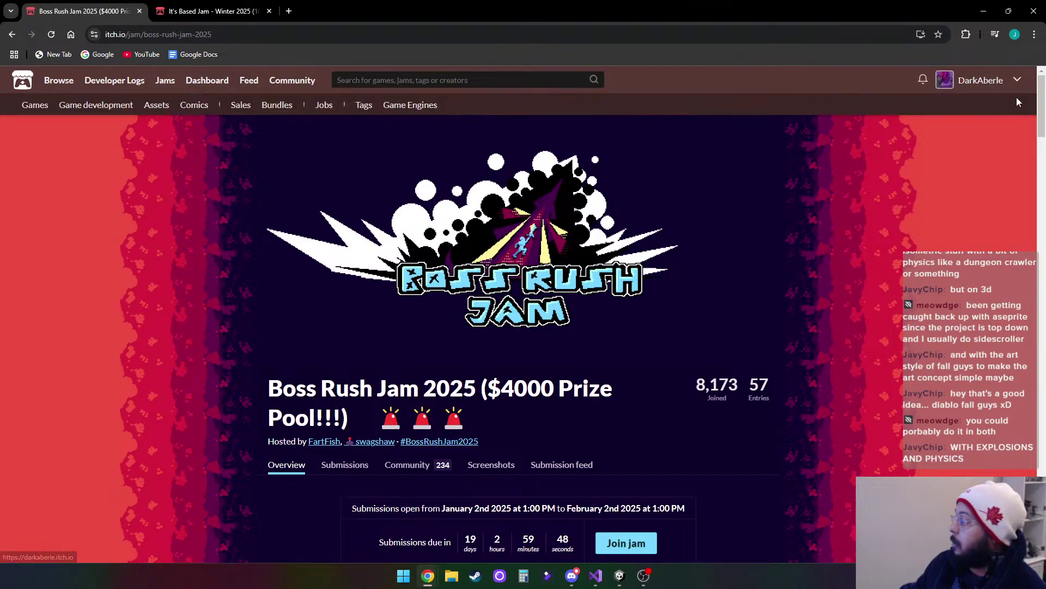
Open the account's own itch.io profile, look over its published games and open the Poop Running page
left_click(975, 81)
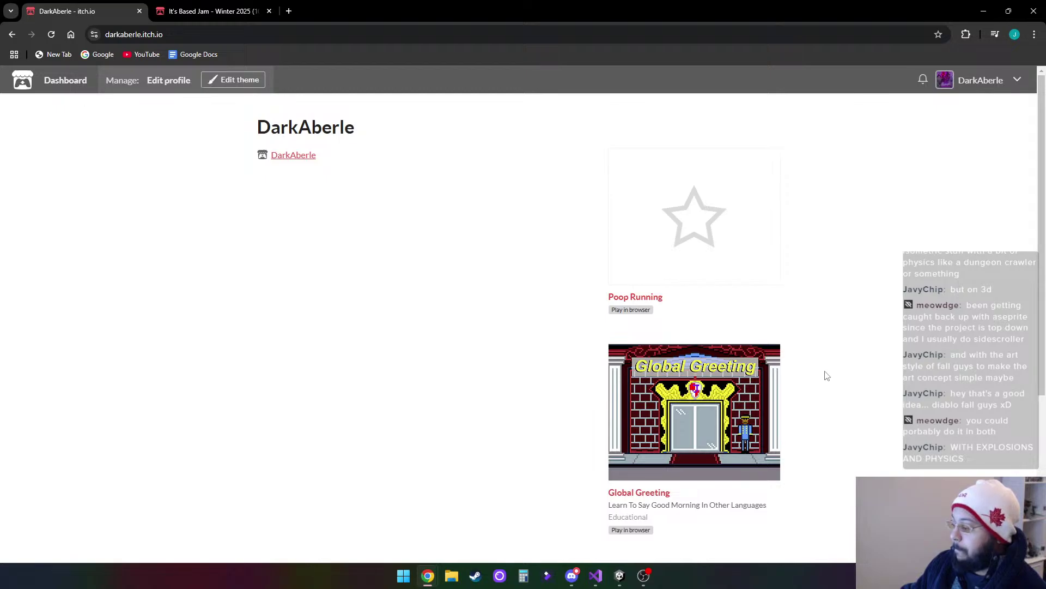
scroll(858, 269, "down", 1)
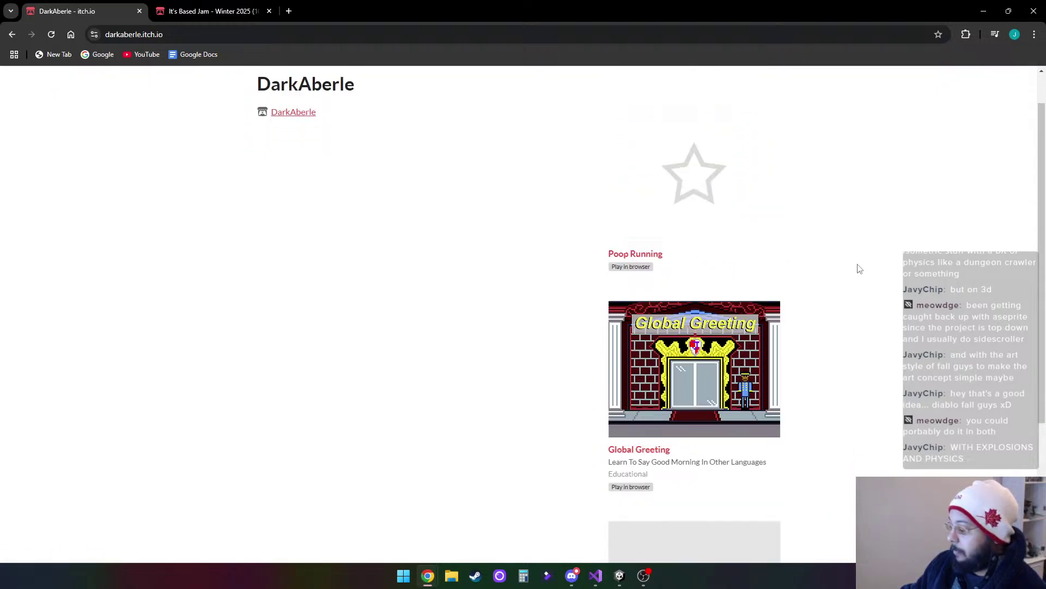
scroll(667, 227, "up", 1)
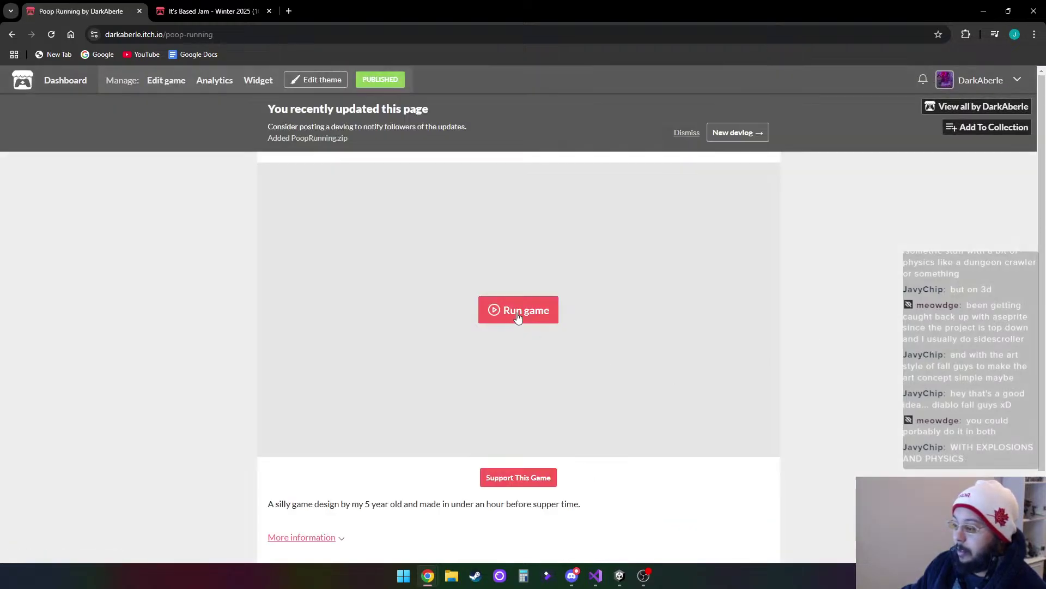
Run Poop Running in the browser and play it by alternating between the Slow and Fast speeds
left_click(517, 315)
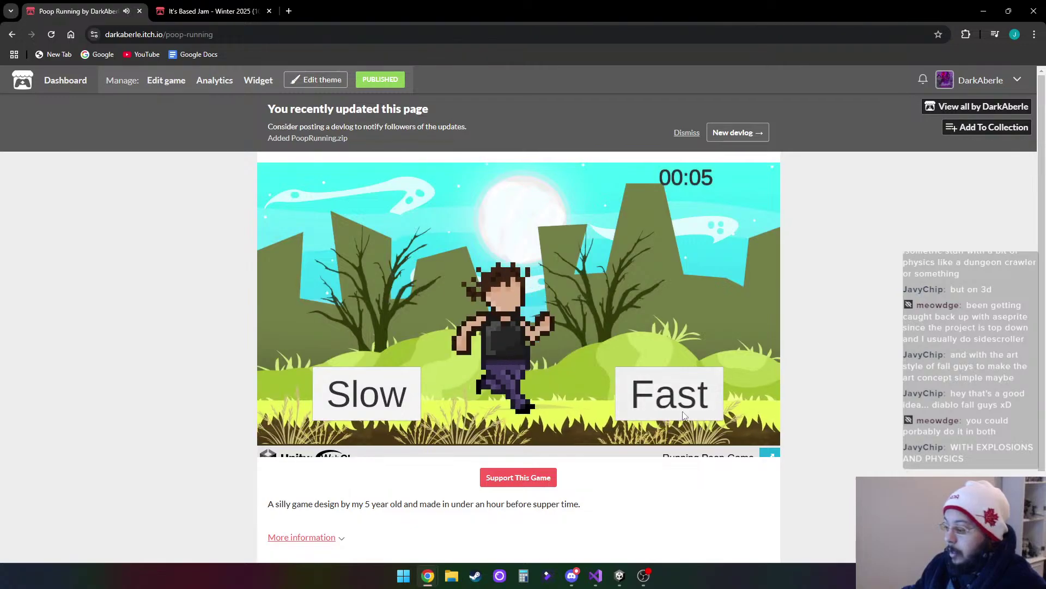
left_click(402, 400)
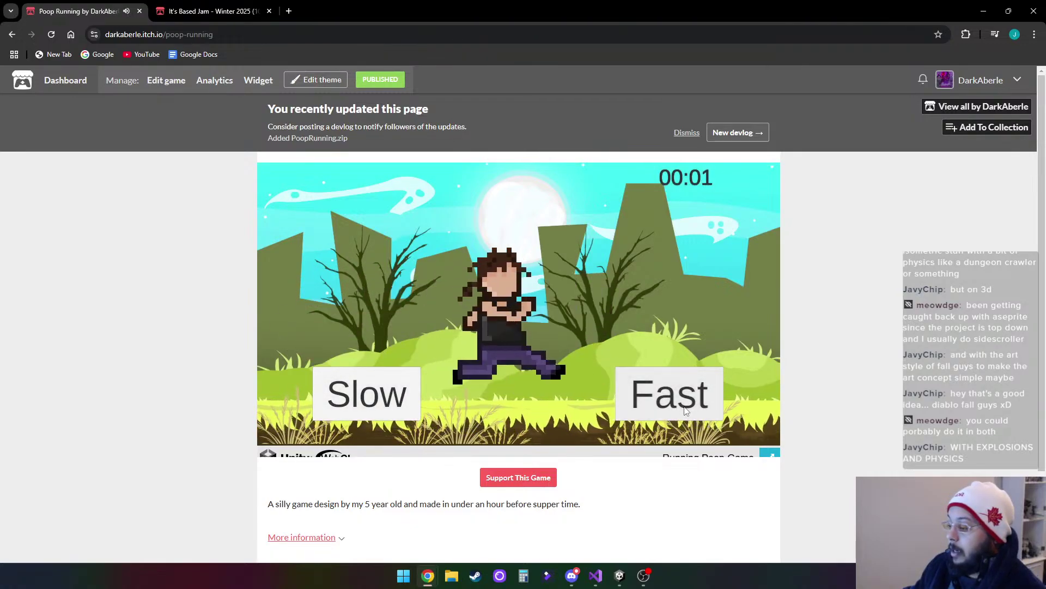
left_click(366, 390)
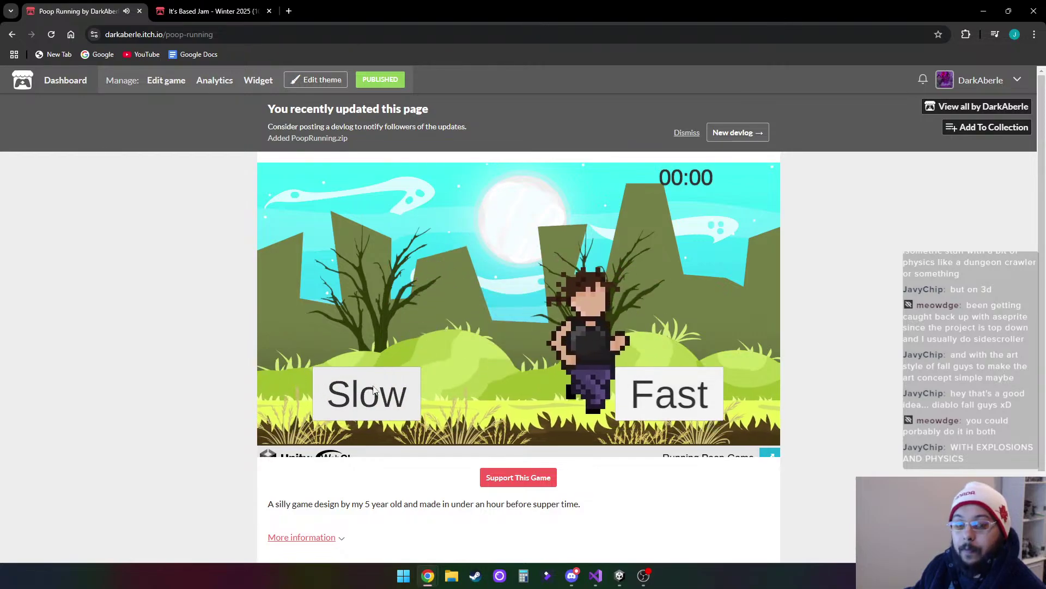
left_click(657, 392)
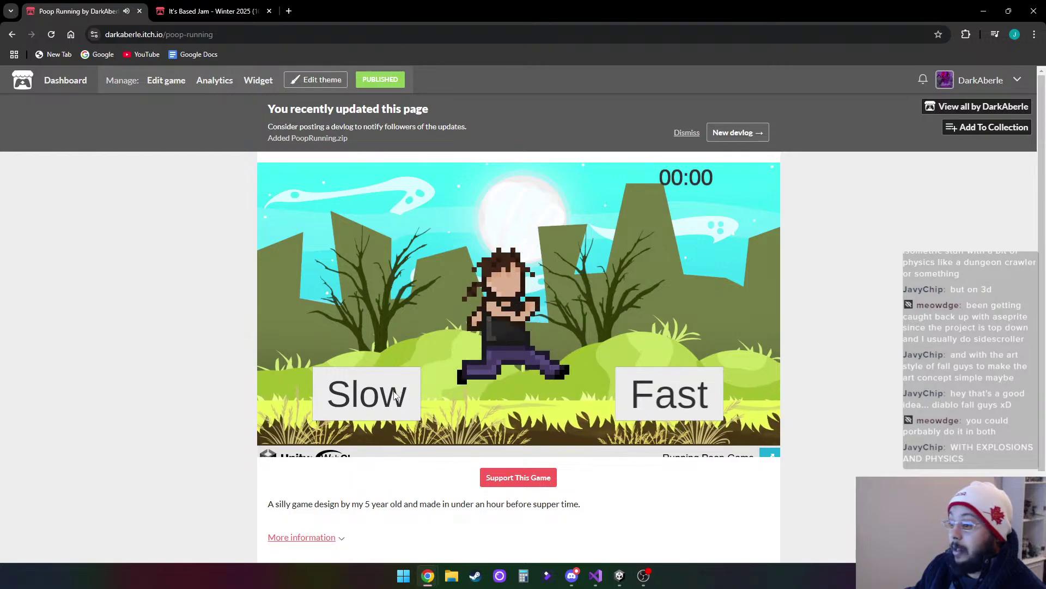
left_click(668, 406)
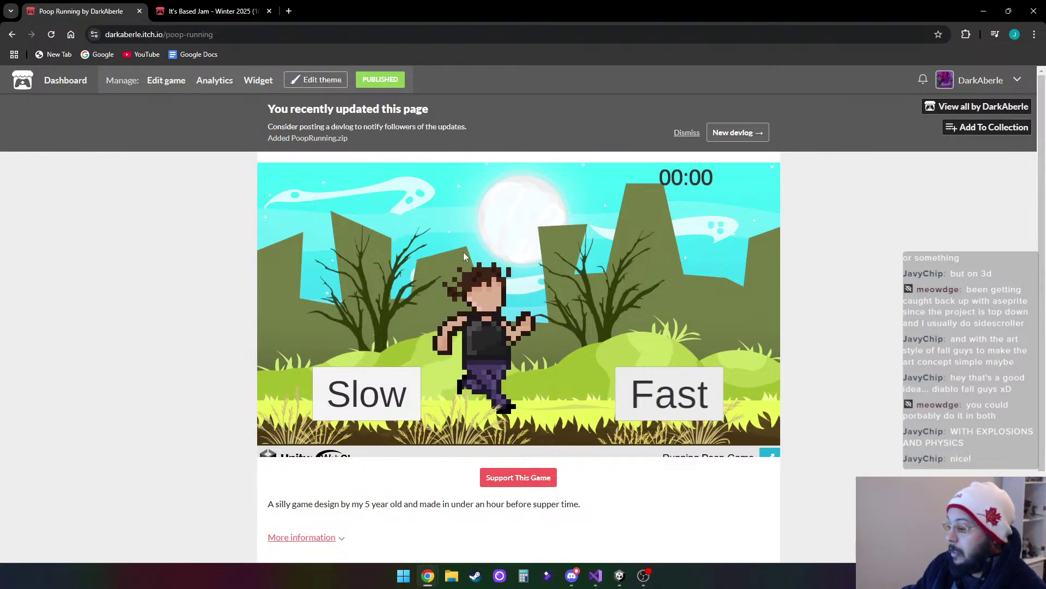
Return to the profile's game list, open Global Greeting, run it in the browser and start the shift
left_click(12, 35)
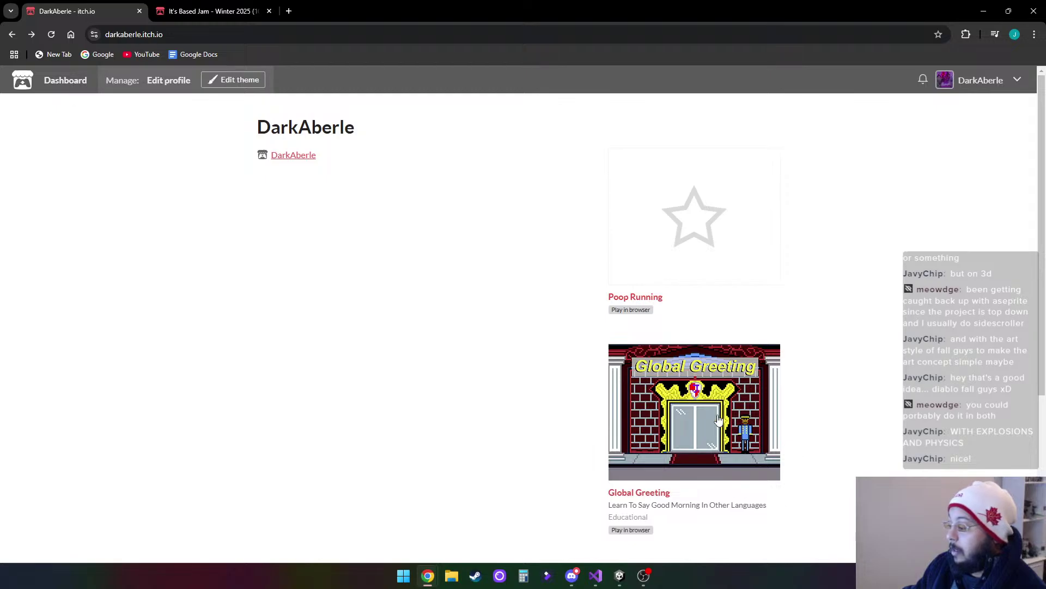
left_click(718, 420)
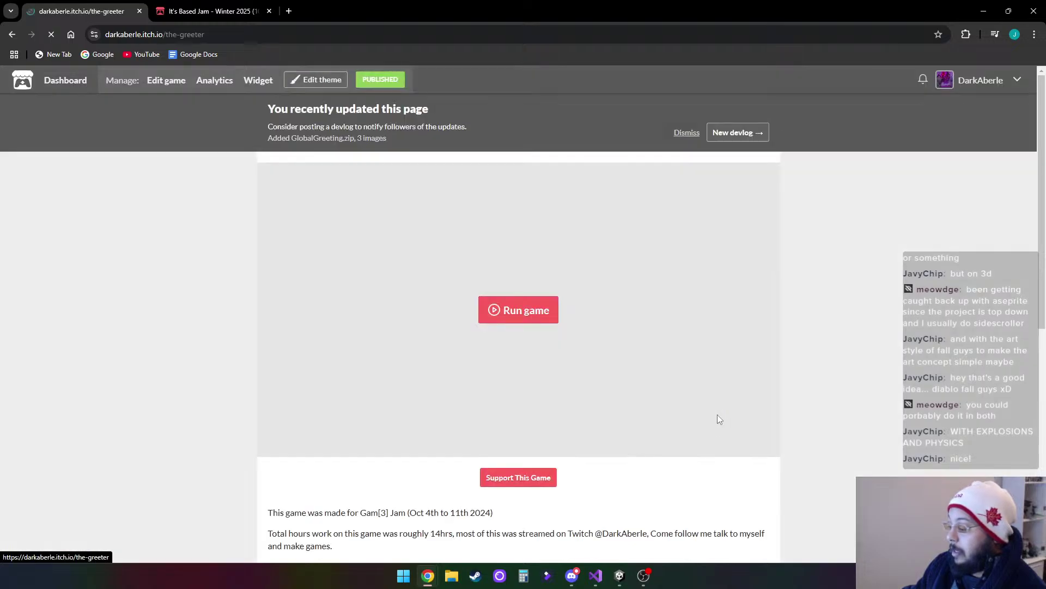
left_click(512, 312)
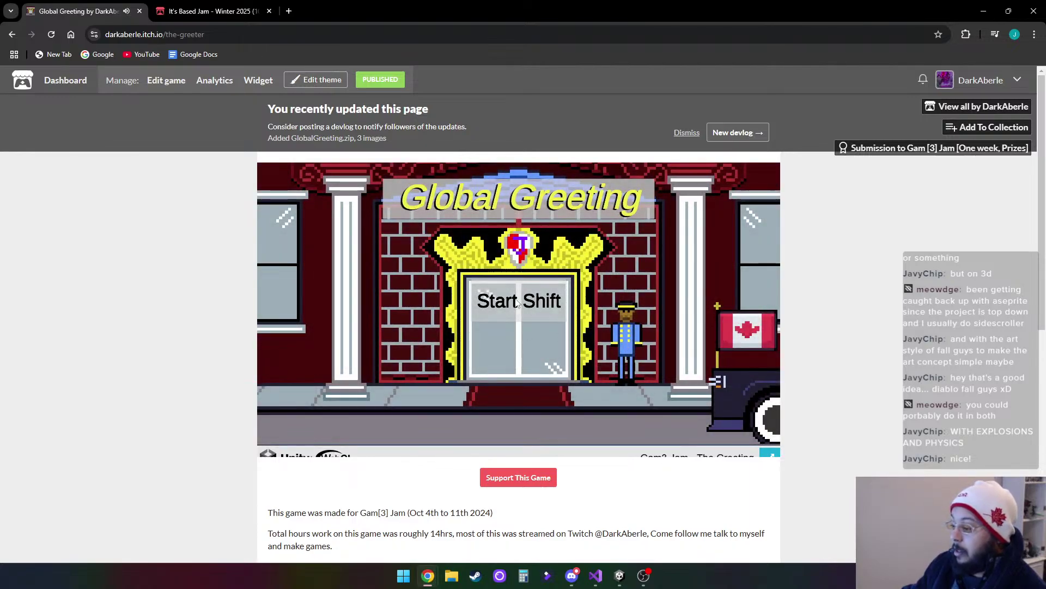
left_click(471, 289)
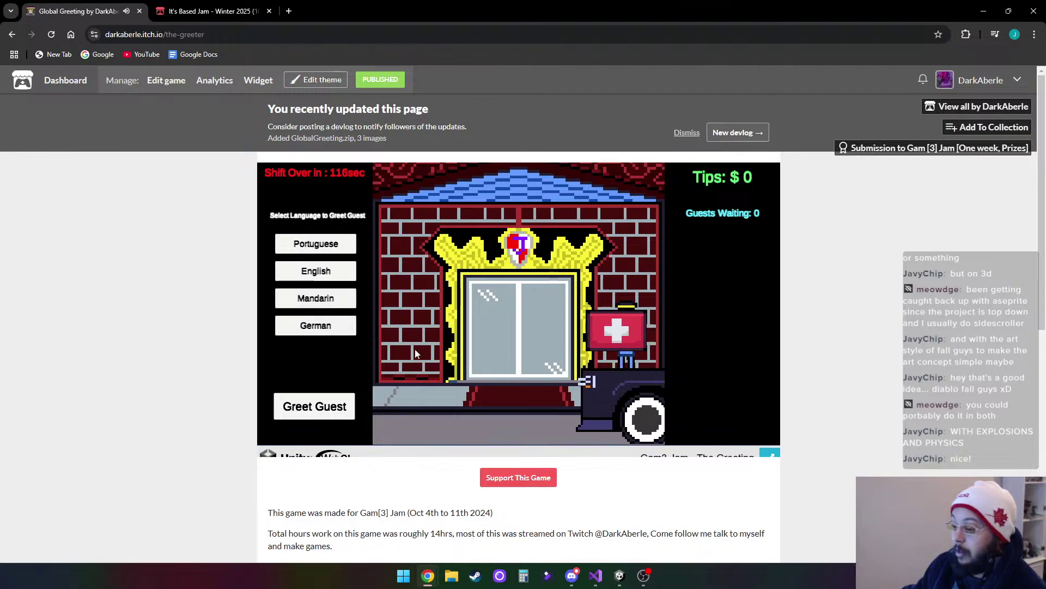
Greet the arriving Global Greeting guests in German, Portuguese and Hindi, and return to the itch.io profile page
left_click(333, 329)
left_click(326, 408)
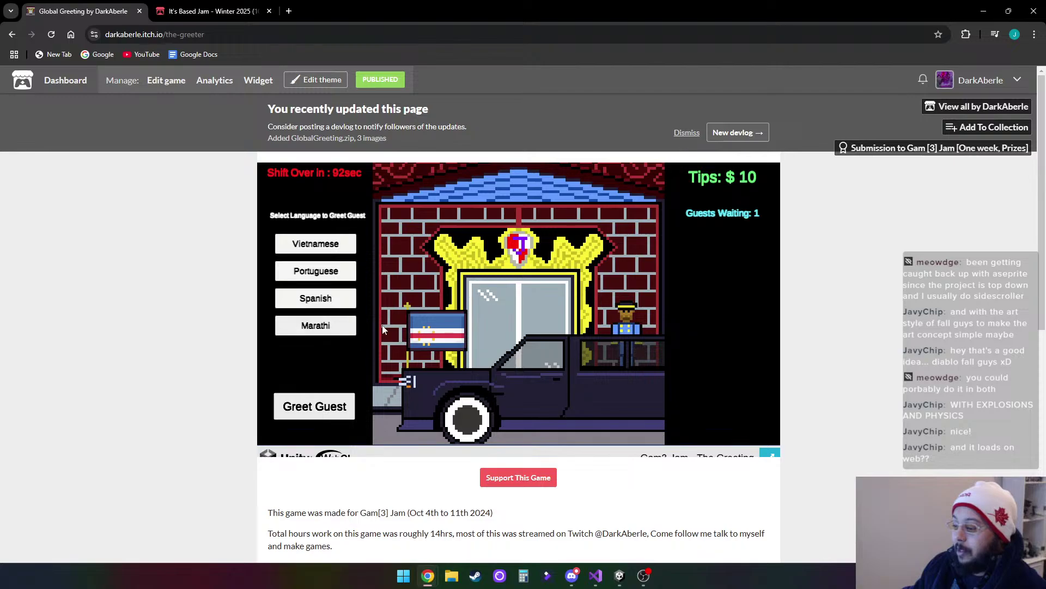
left_click(333, 272)
left_click(329, 405)
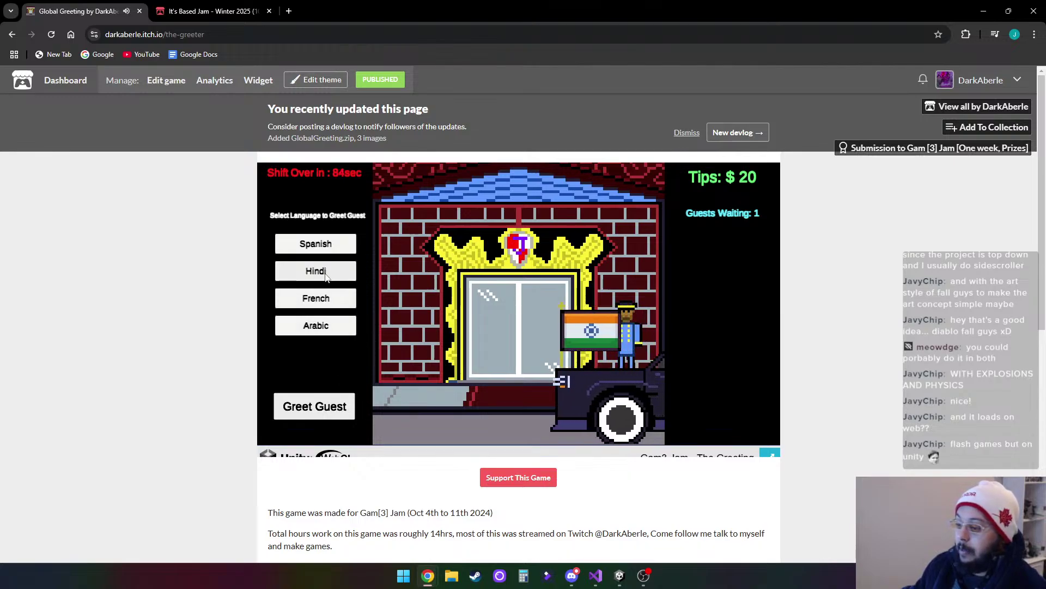
left_click(325, 272)
left_click(323, 414)
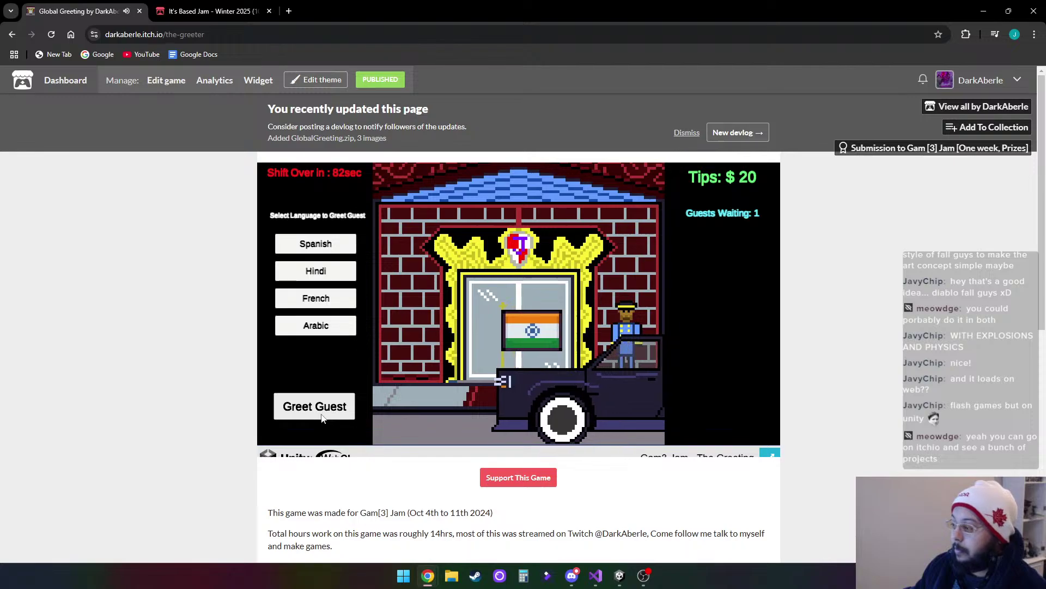
left_click(323, 273)
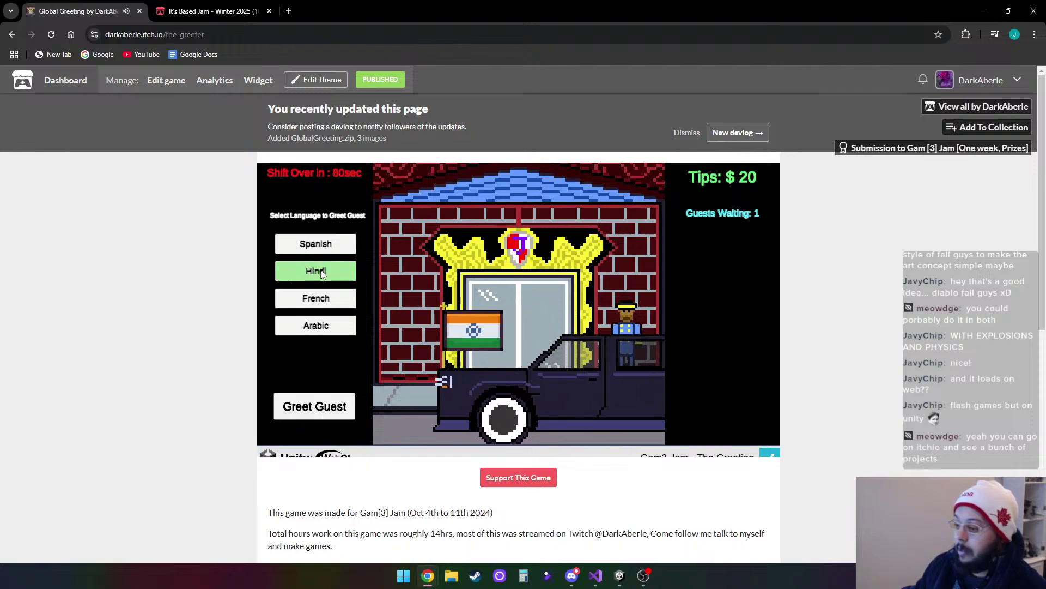
left_click(331, 406)
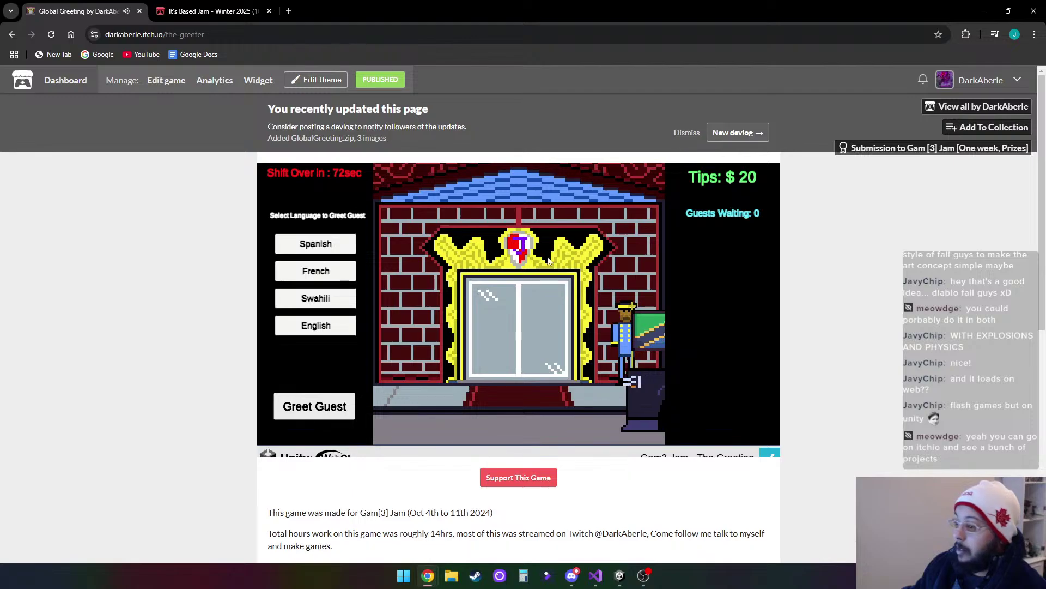
left_click(982, 81)
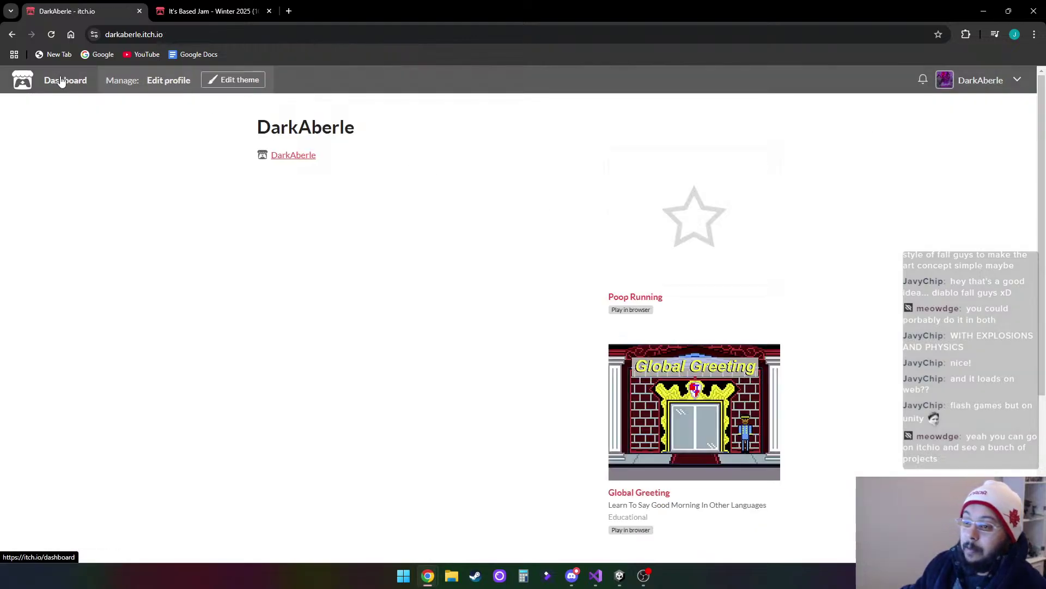
Open the Parenthood the Video Game page from the profile's game list and look over its description and screenshots
scroll(790, 289, "down", 5)
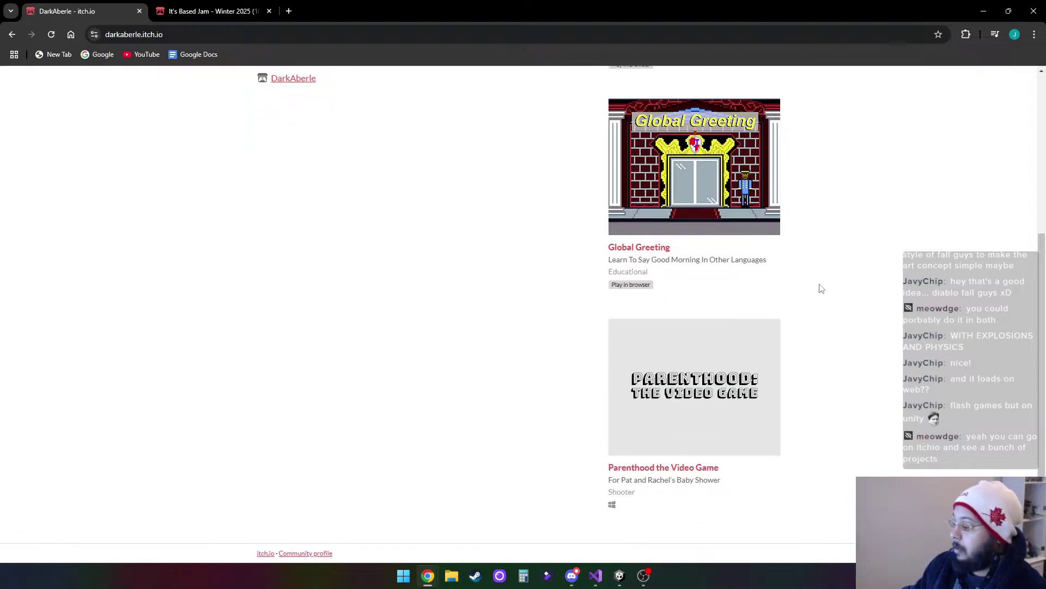
left_click(671, 380)
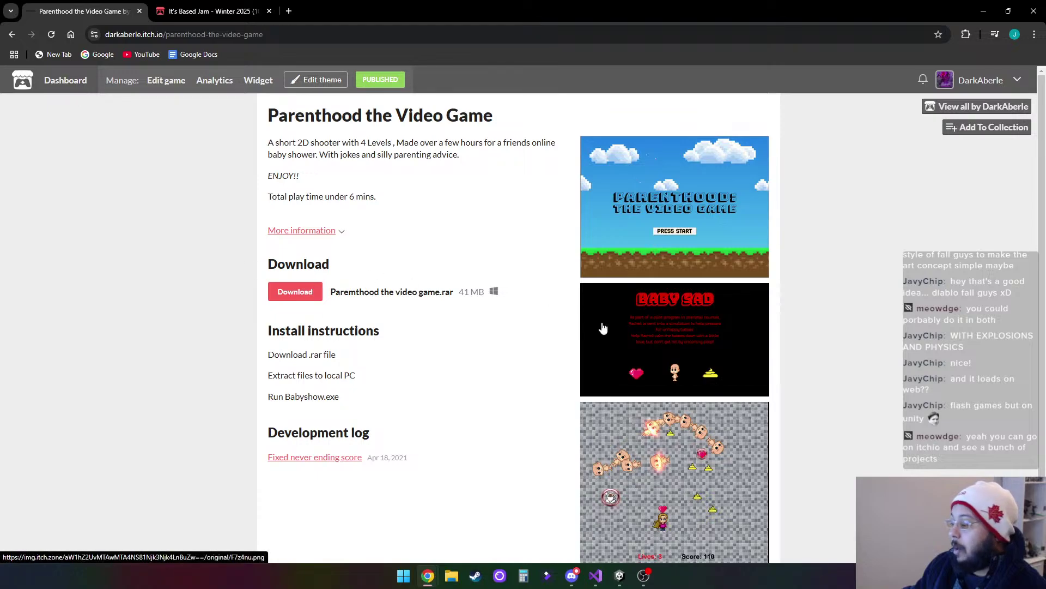
scroll(770, 249, "down", 1)
scroll(770, 249, "up", 1)
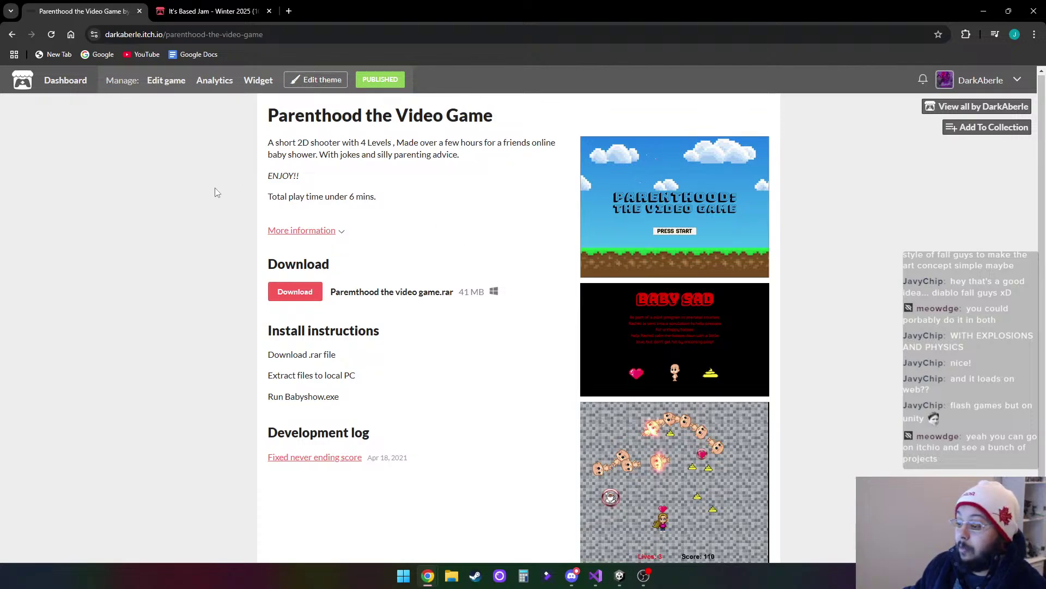
scroll(215, 192, "down", 1)
scroll(423, 434, "up", 1)
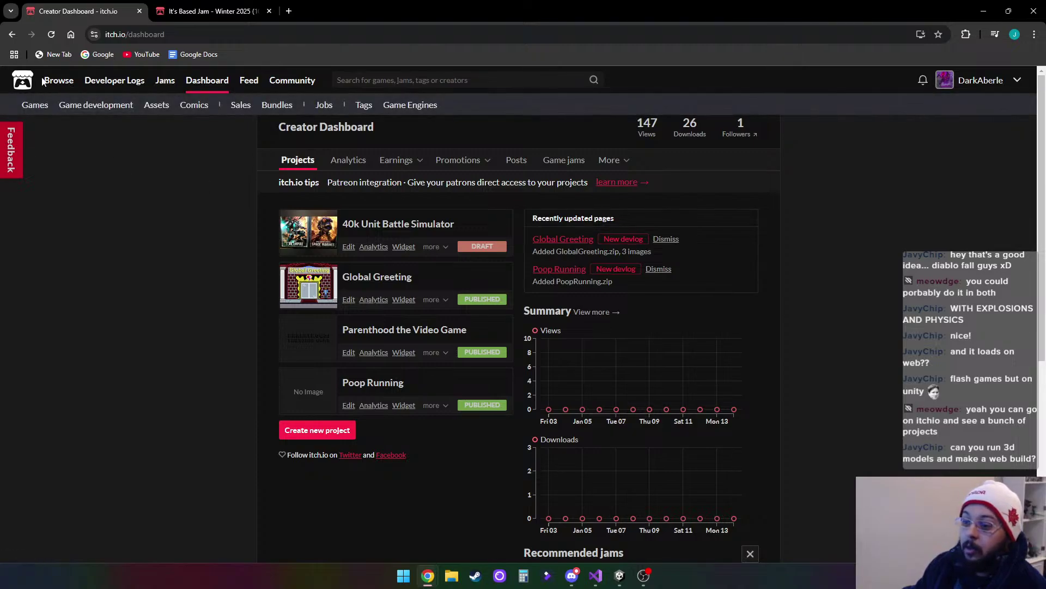
Browse the itch.io games, filter them to those playable in the browser, and open and run Crusty Proto
left_click(35, 105)
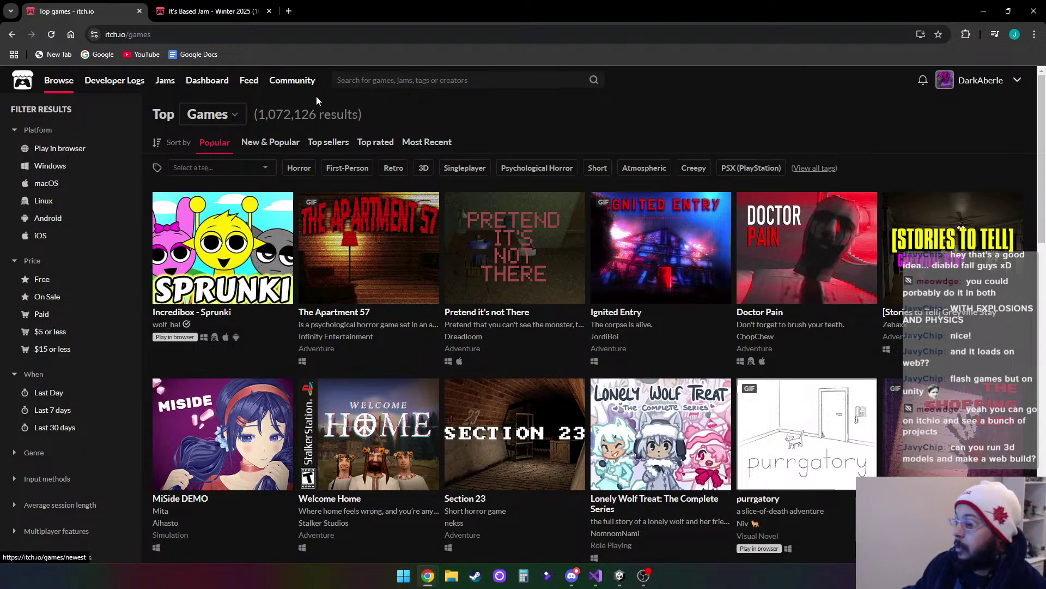
left_click(87, 153)
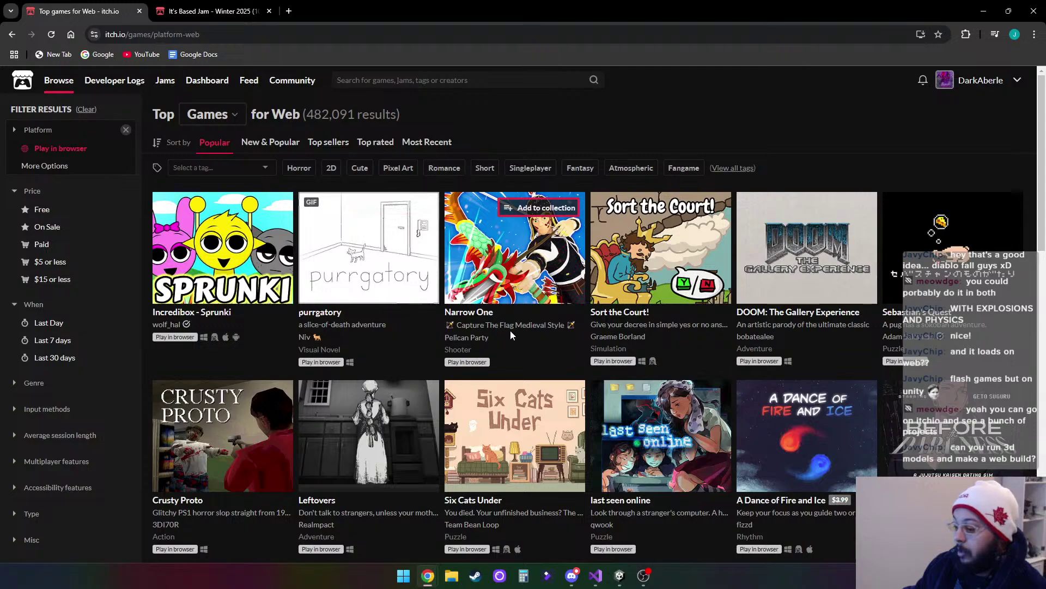
left_click(235, 421)
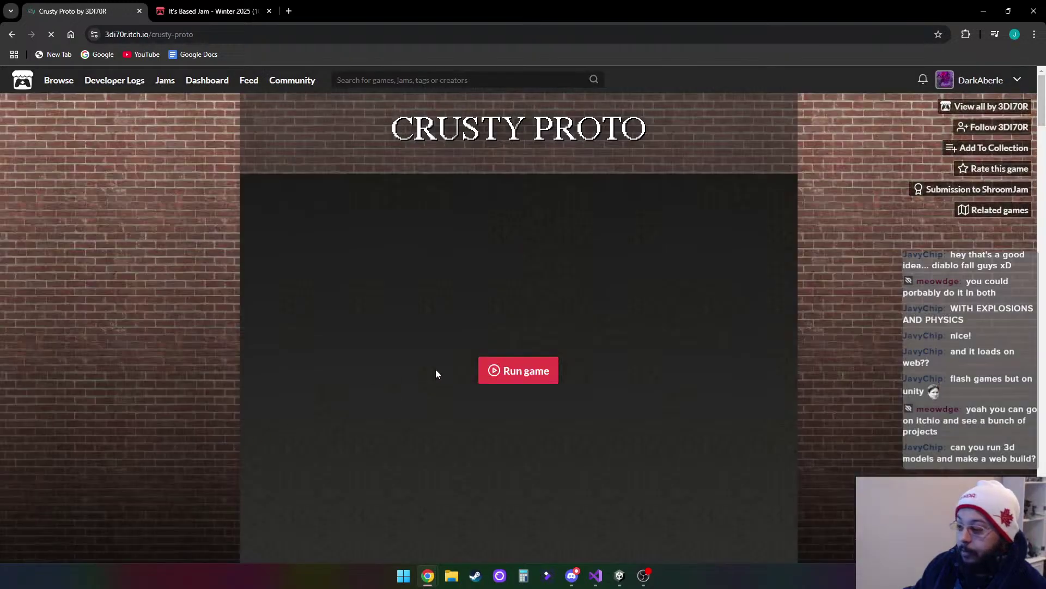
left_click(529, 373)
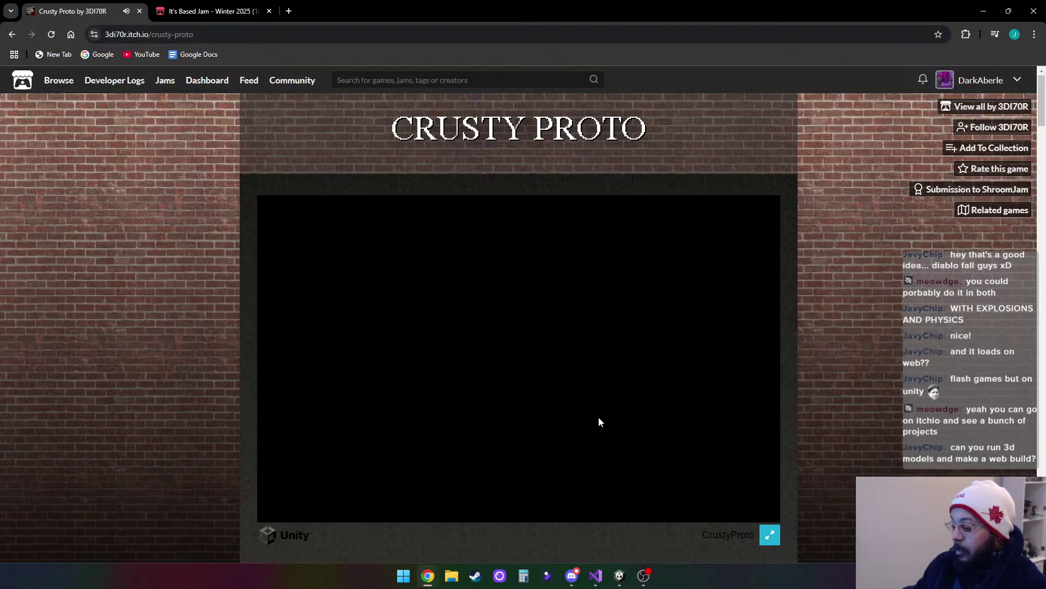
Begin playing Crusty Proto and advance through the opening conversation between the characters in the shop
left_click(522, 424)
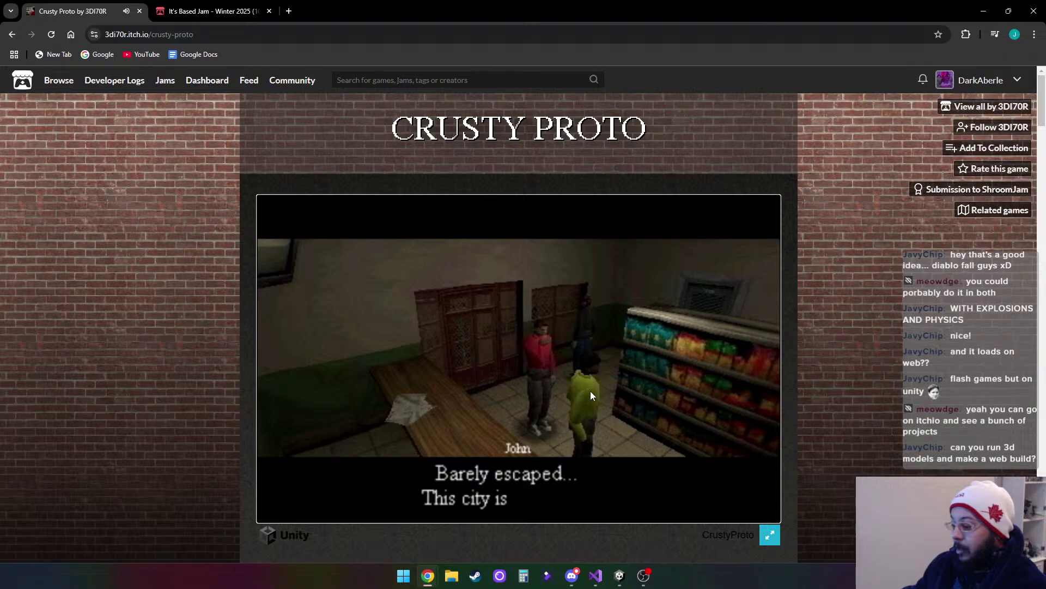
left_click(545, 428)
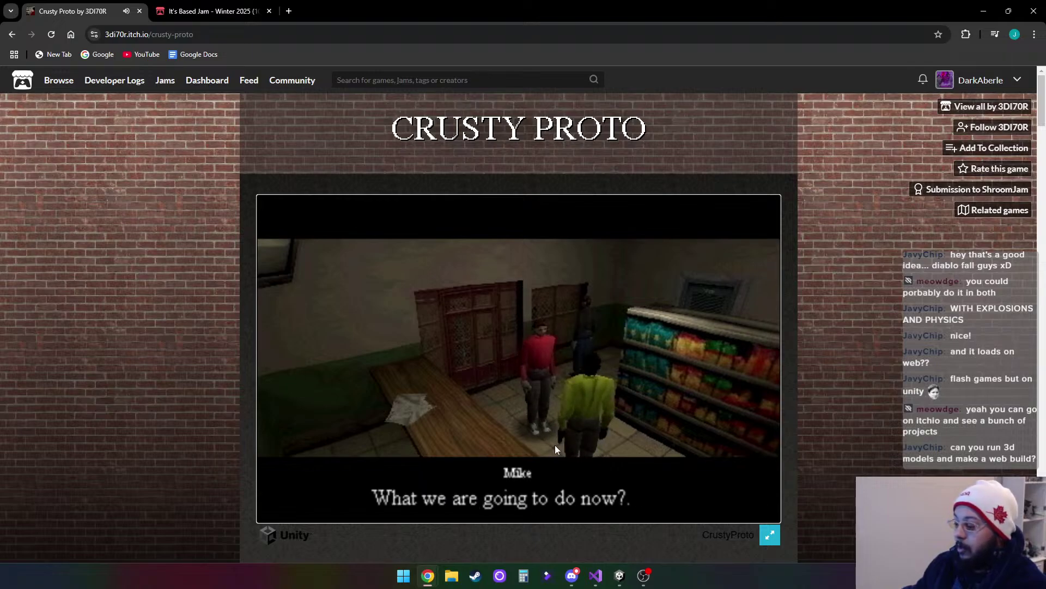
left_click(557, 436)
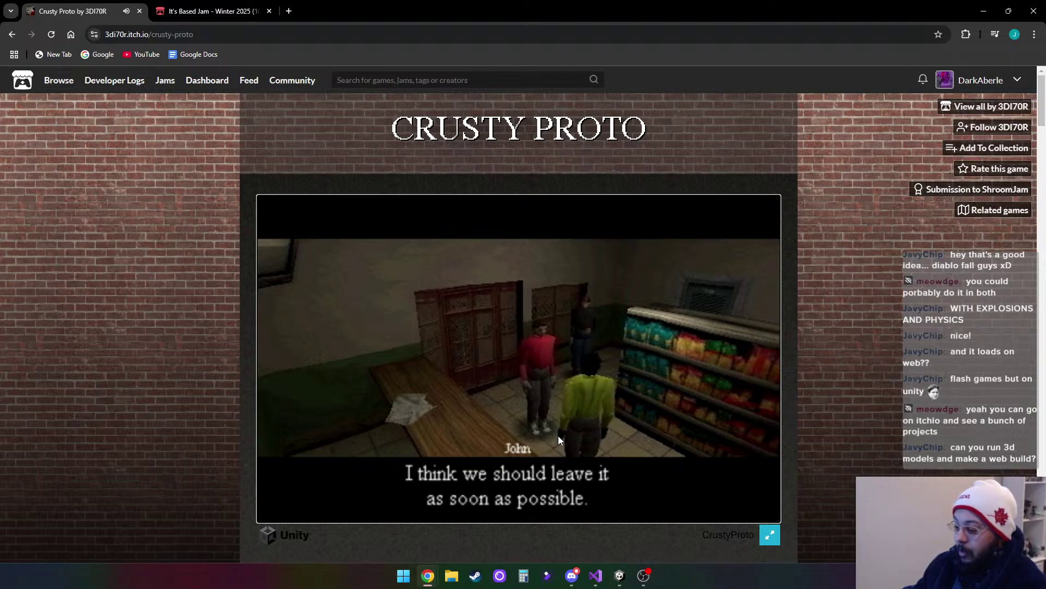
left_click(558, 436)
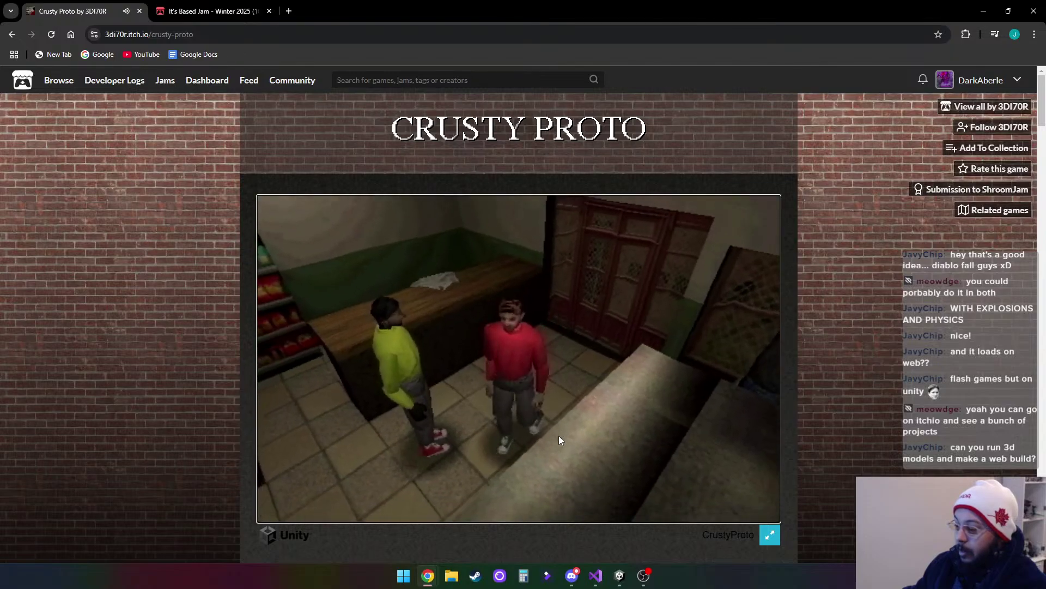
Walk the red-shirted character around the shop, past the counter, to the pale green door beside the product shelves
key("s")
key("w")
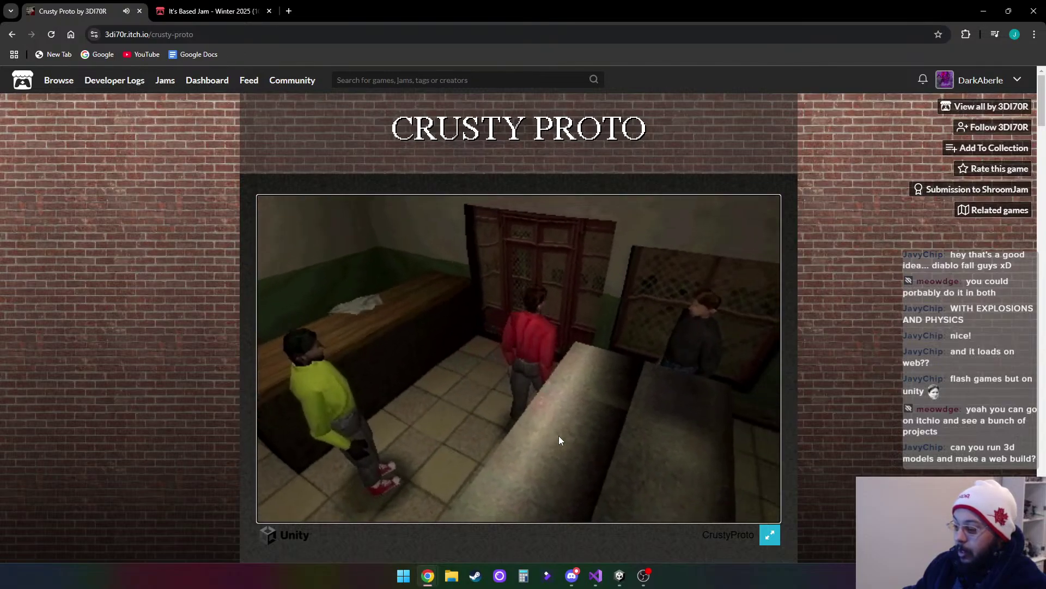
key("s")
key("a")
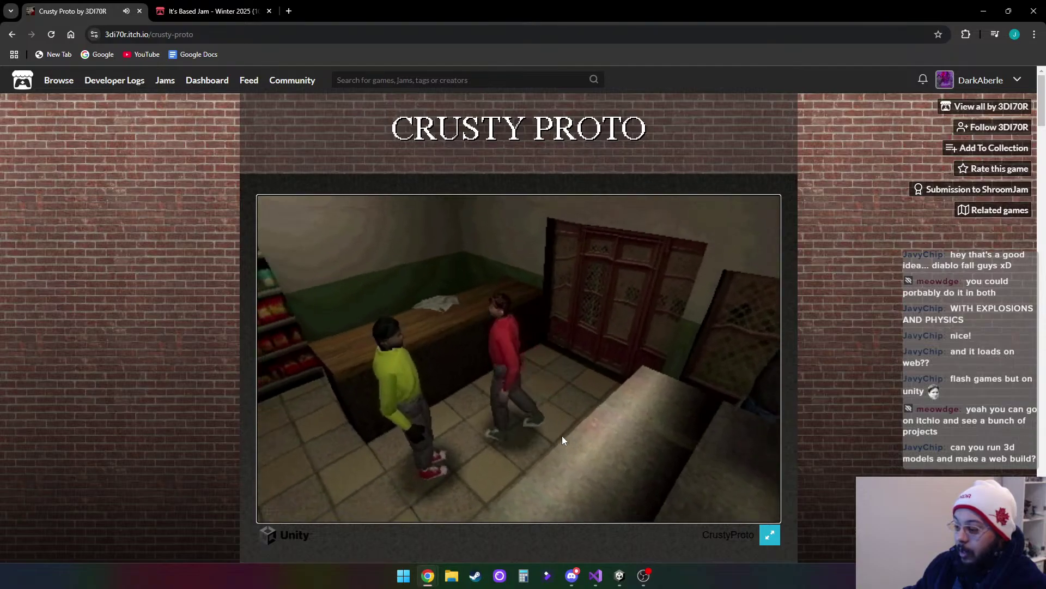
key("a")
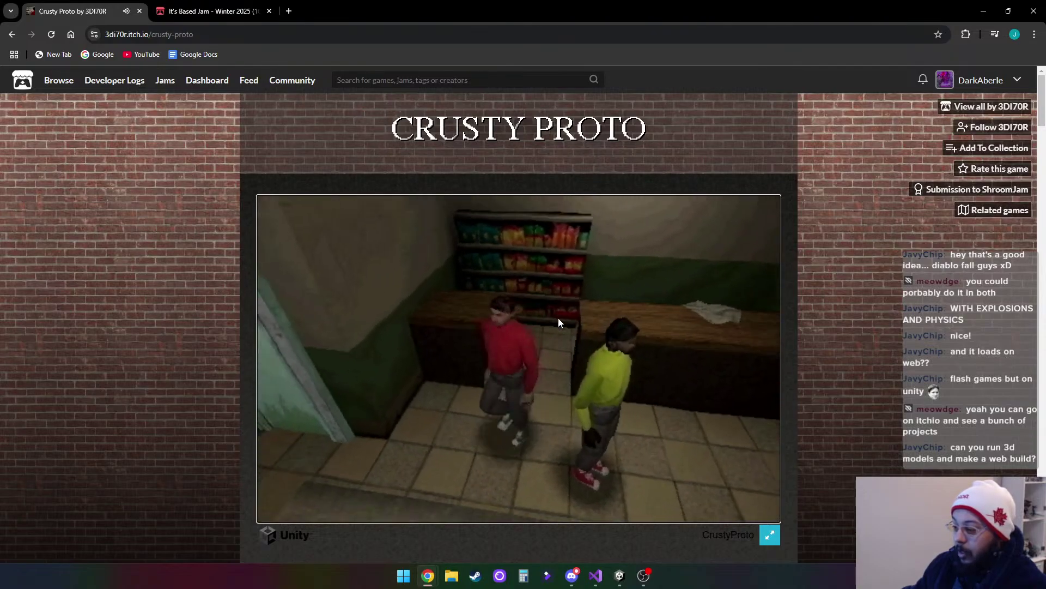
key("a")
key("w")
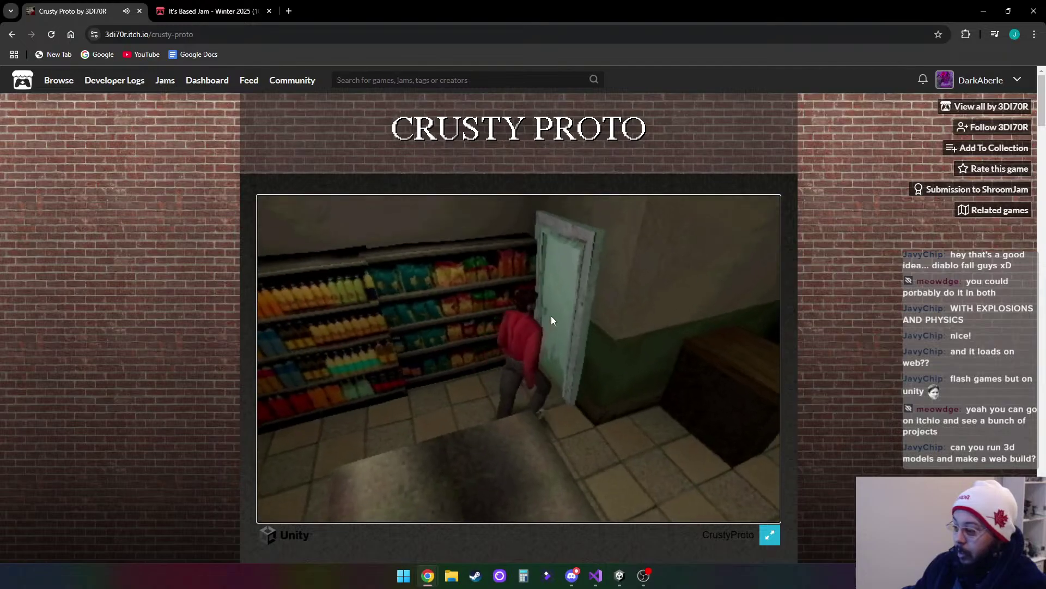
key("d")
key("w")
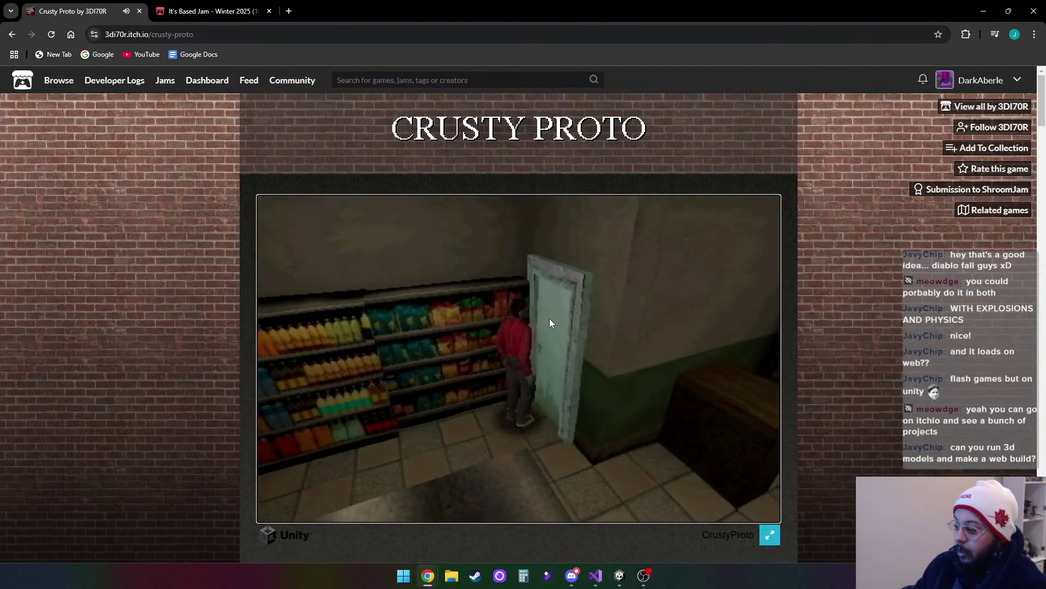
Walk the character away from the pale green door, past the shelves, to the dark louvred door
key("s")
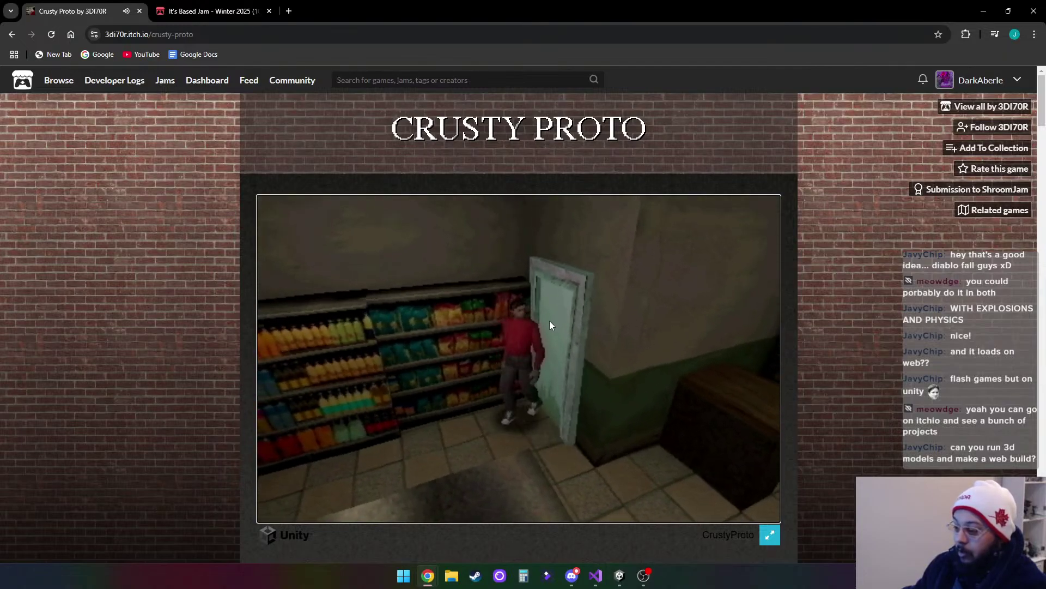
key("a")
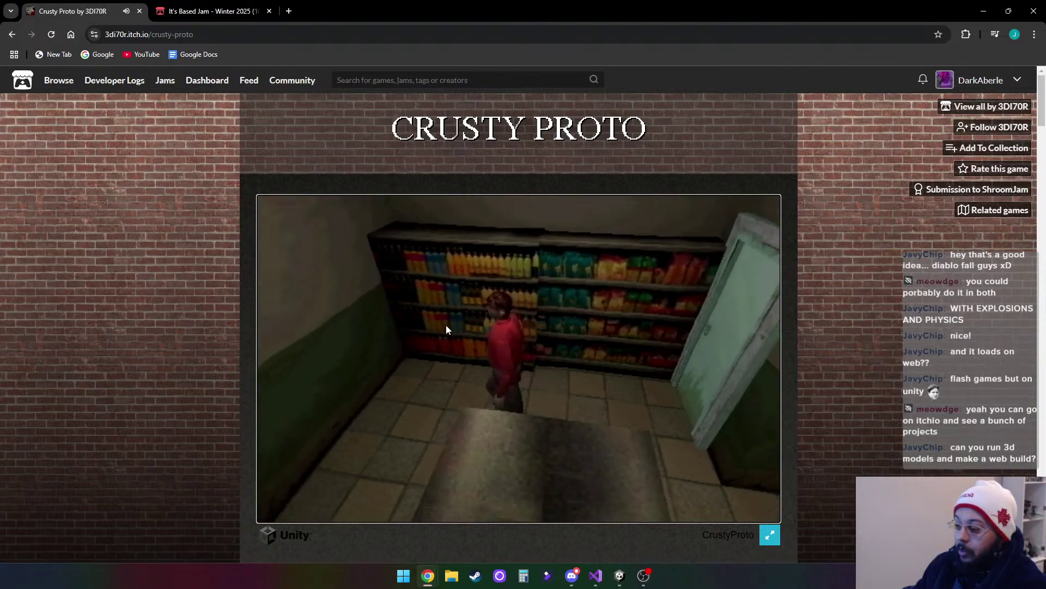
key("s")
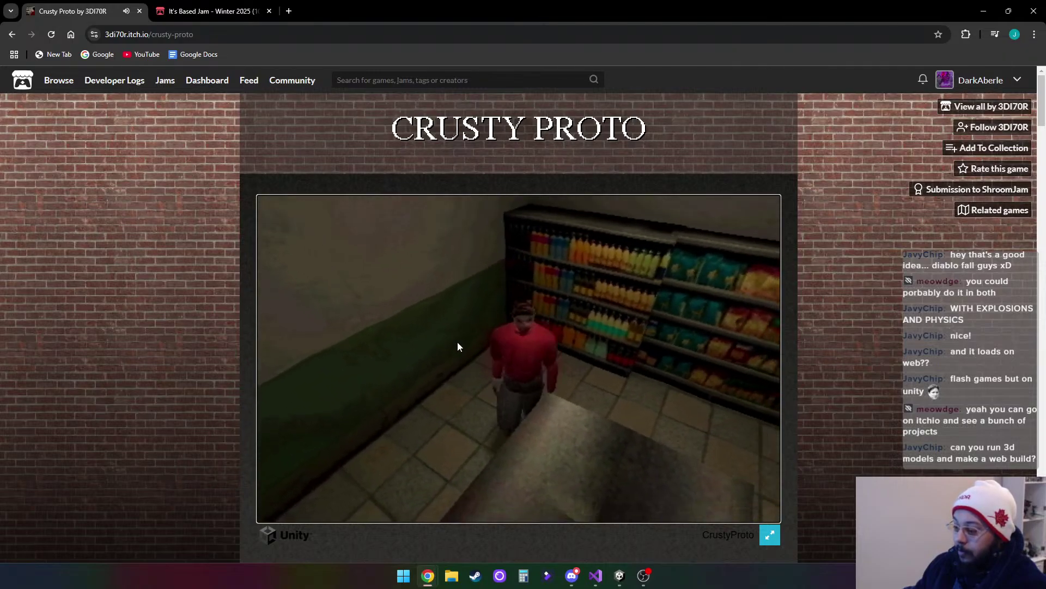
key("a")
key("w")
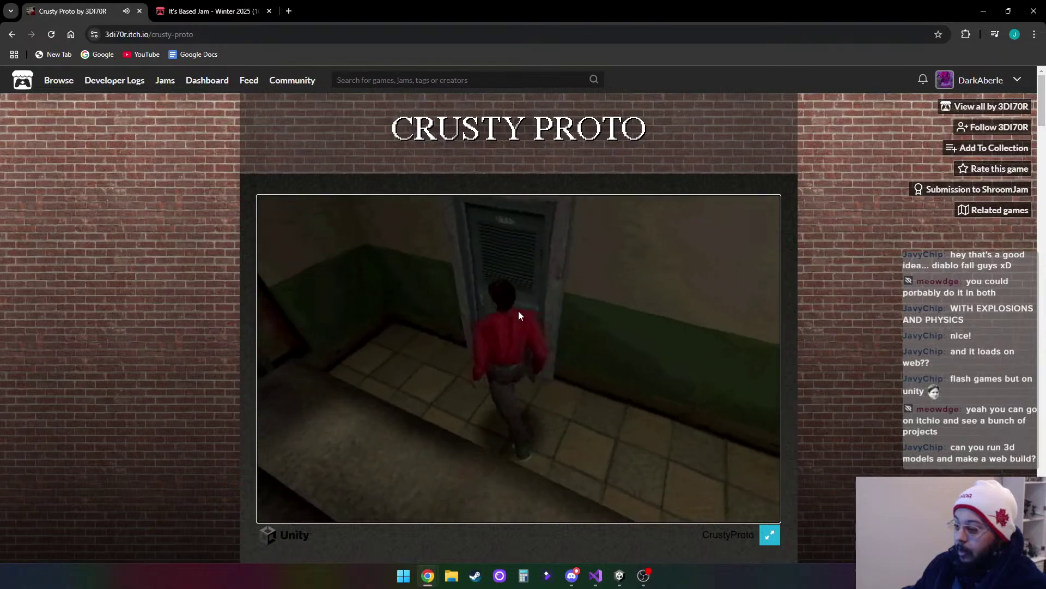
Check the description and controls on the Crusty Proto page, and walk the character over to the man at the window
scroll(864, 405, "down", 7)
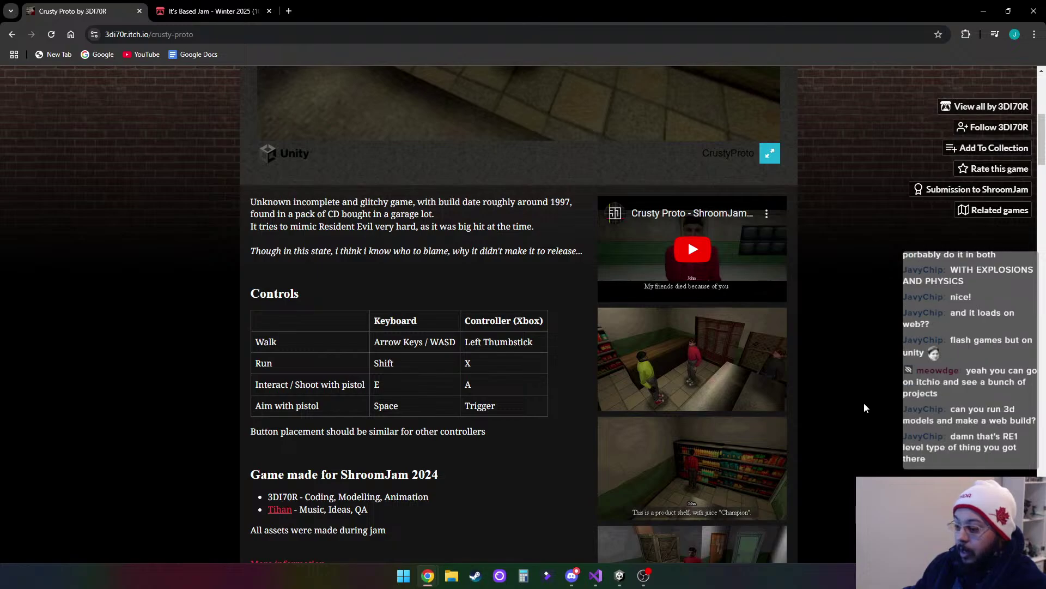
scroll(865, 403, "up", 7)
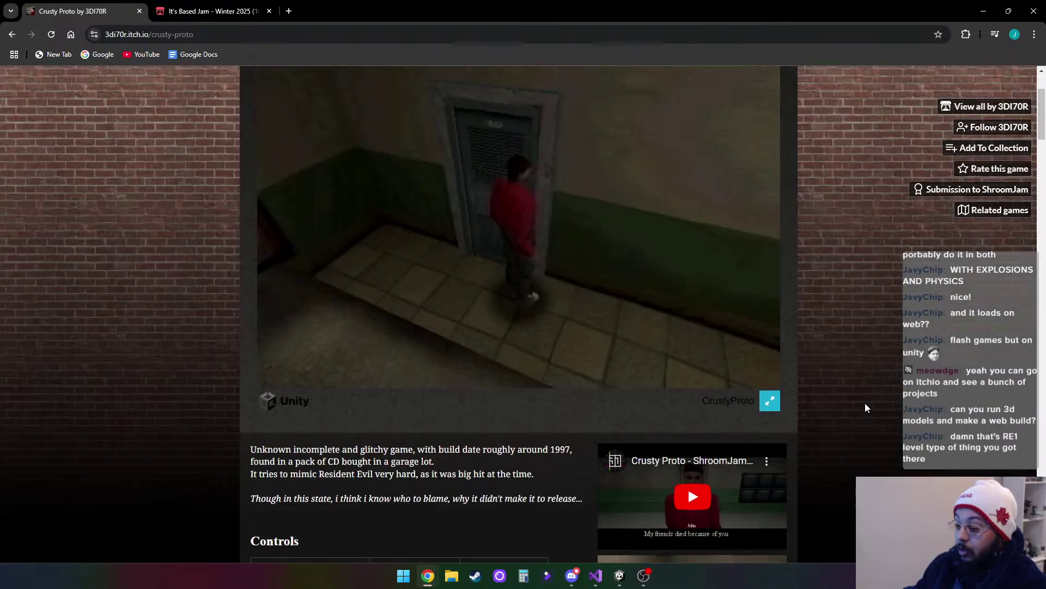
left_click(612, 426)
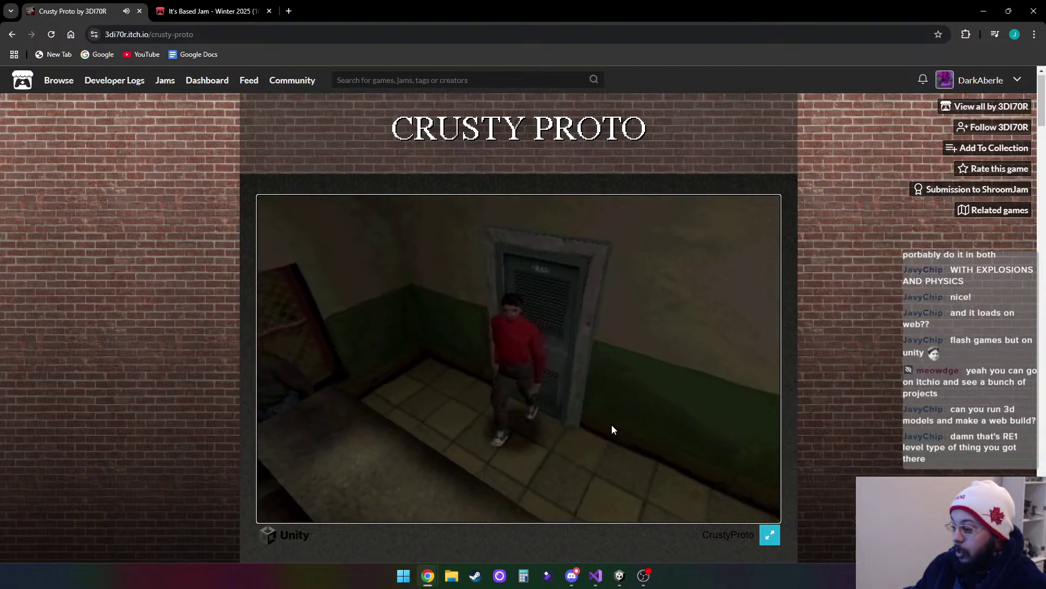
key("s")
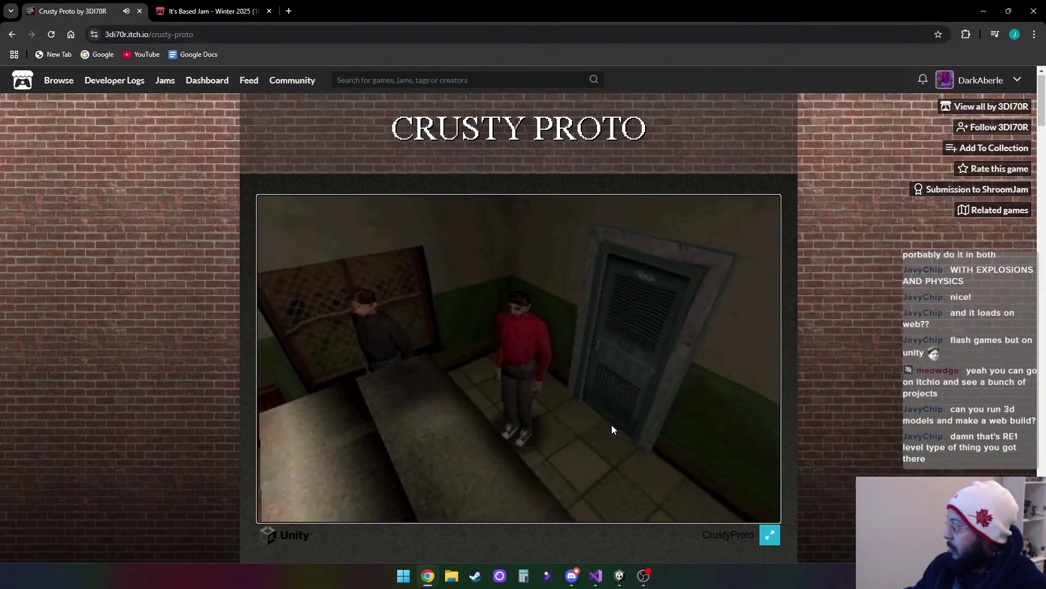
key("d")
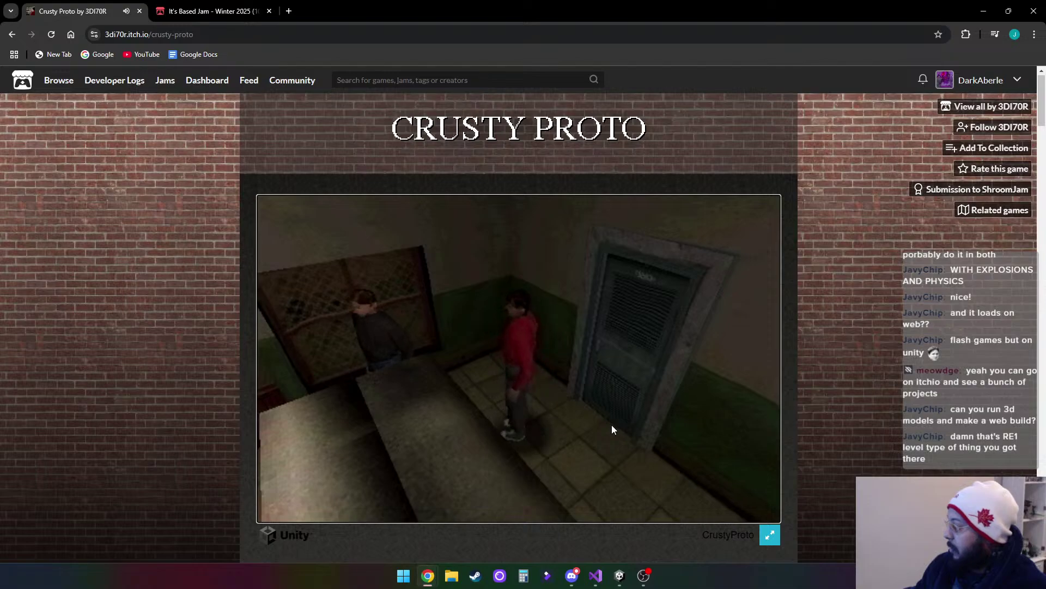
key("w")
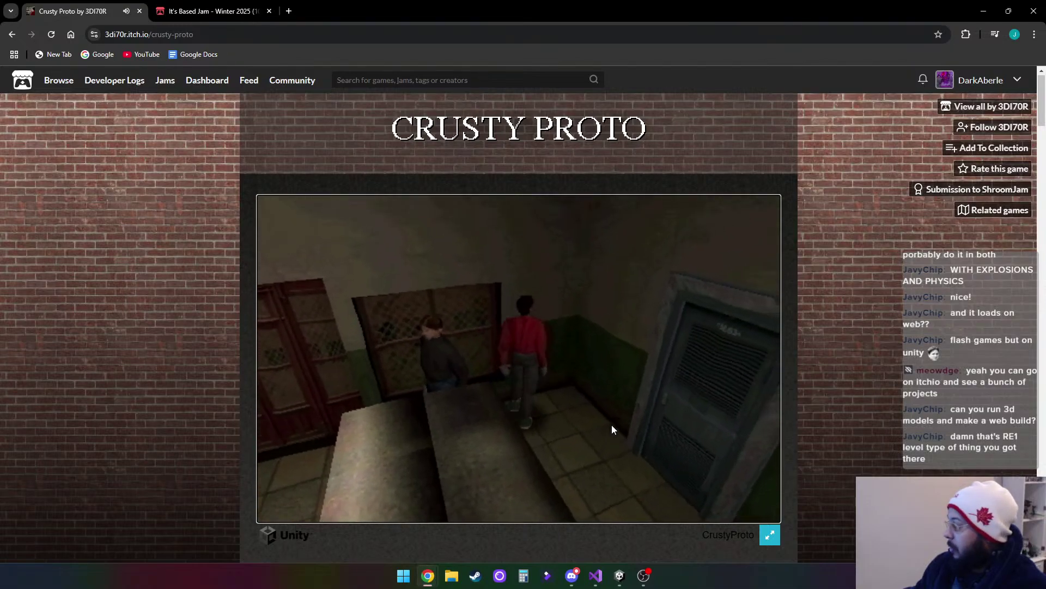
key("w")
key("a")
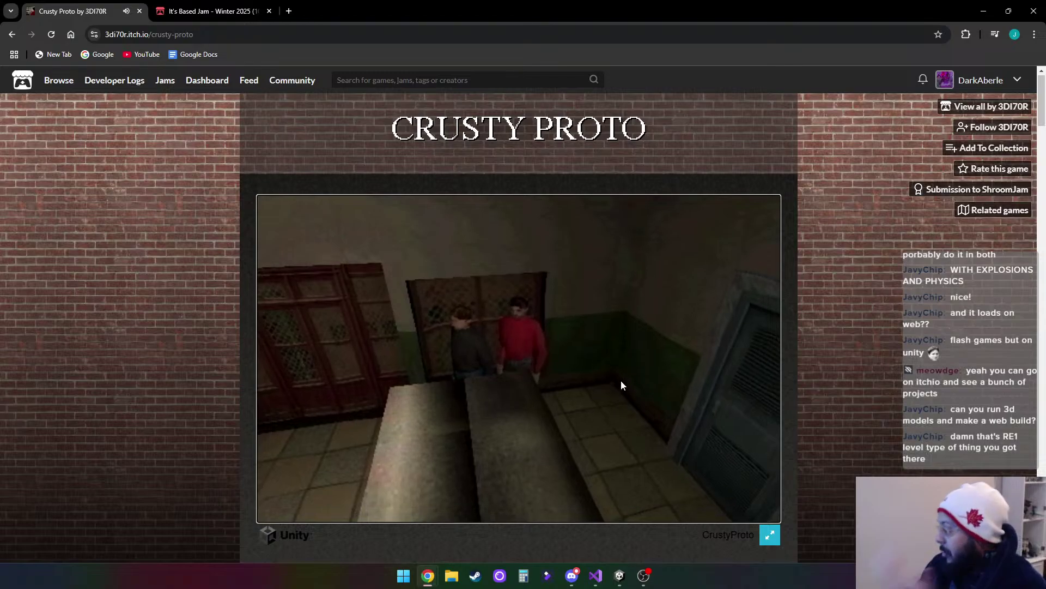
Leave Crusty Proto for the general itch.io games listing and minimize that browser window
mouse_move(59, 81)
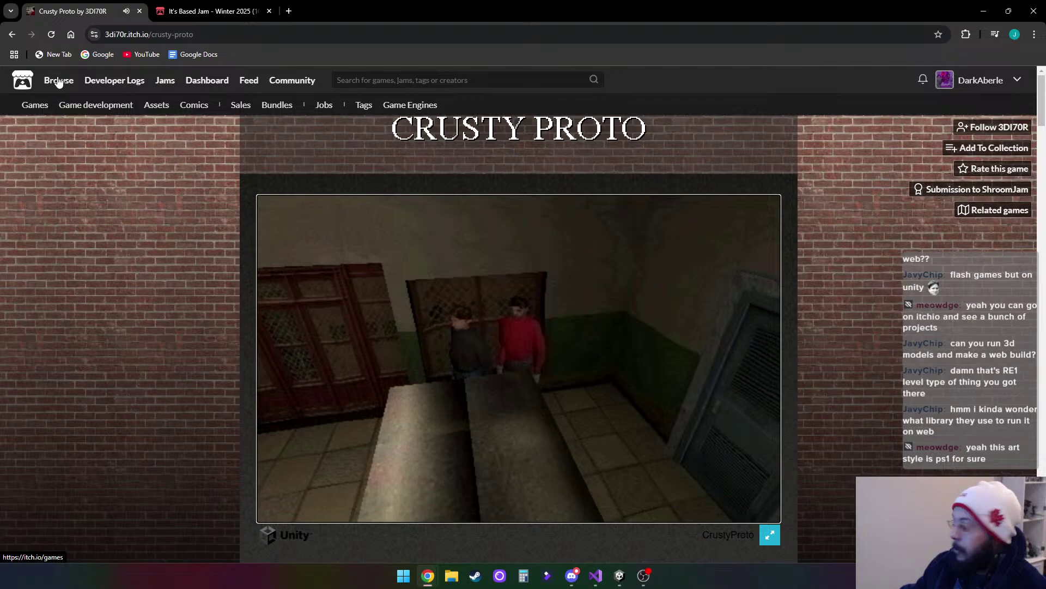
left_click(59, 81)
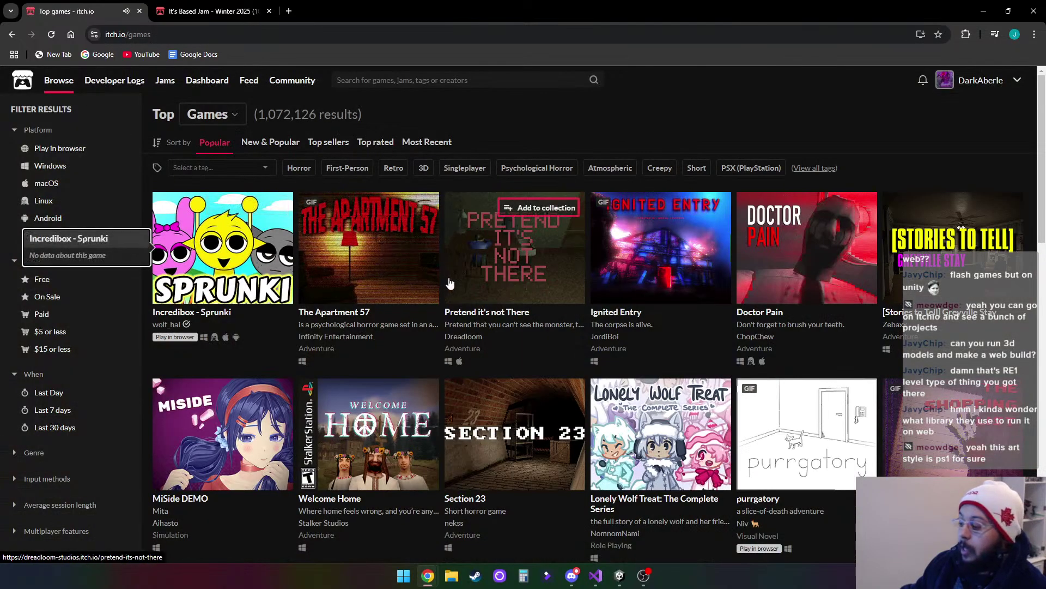
left_click(990, 15)
Switch to Unity, look up the WebGL platform in the Build Settings, close the settings and minimize the editor
mouse_move(644, 578)
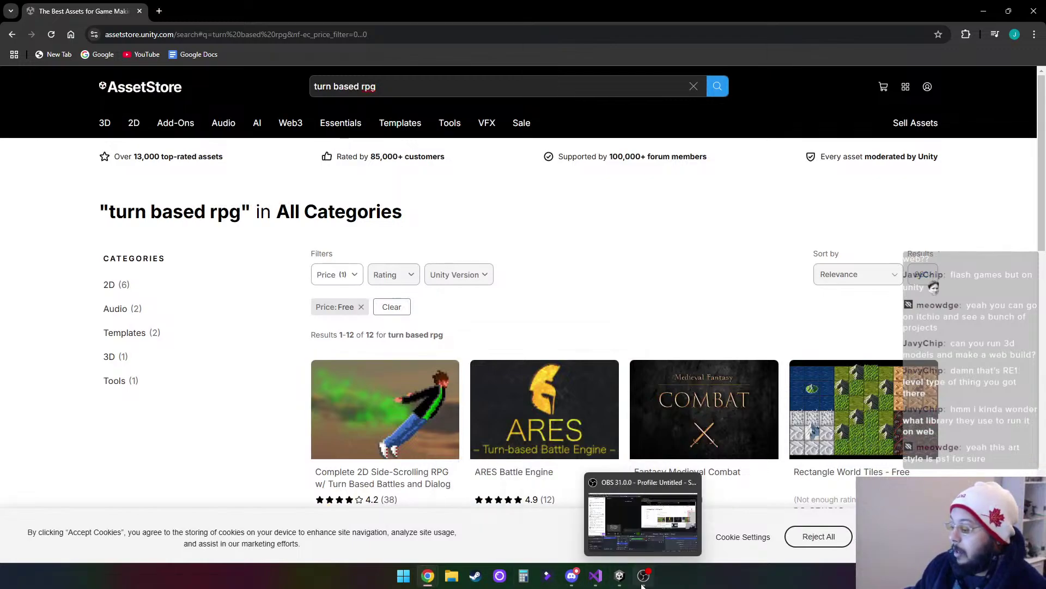
left_click(620, 578)
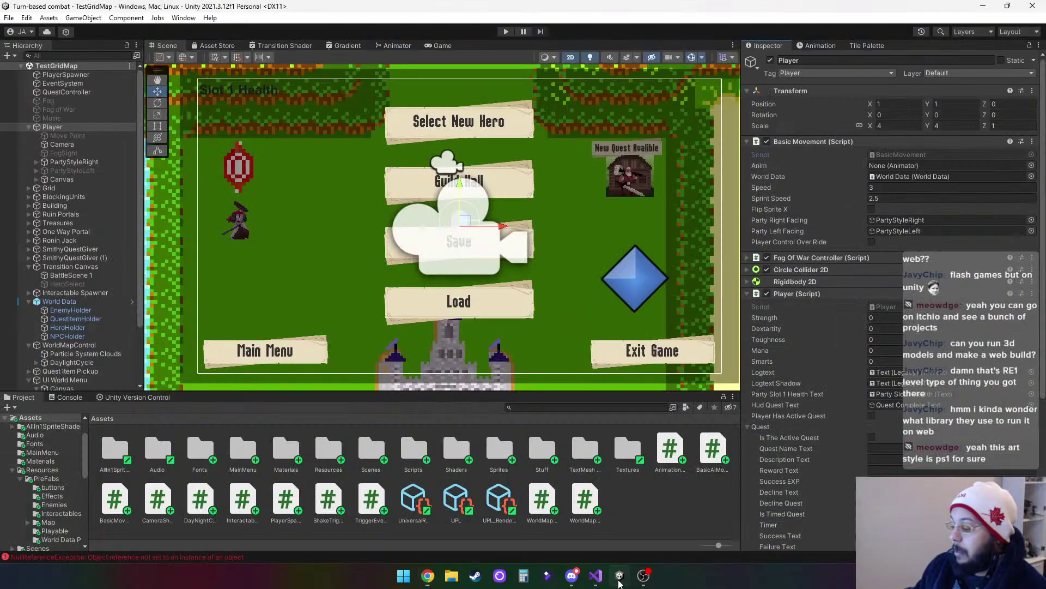
left_click(9, 17)
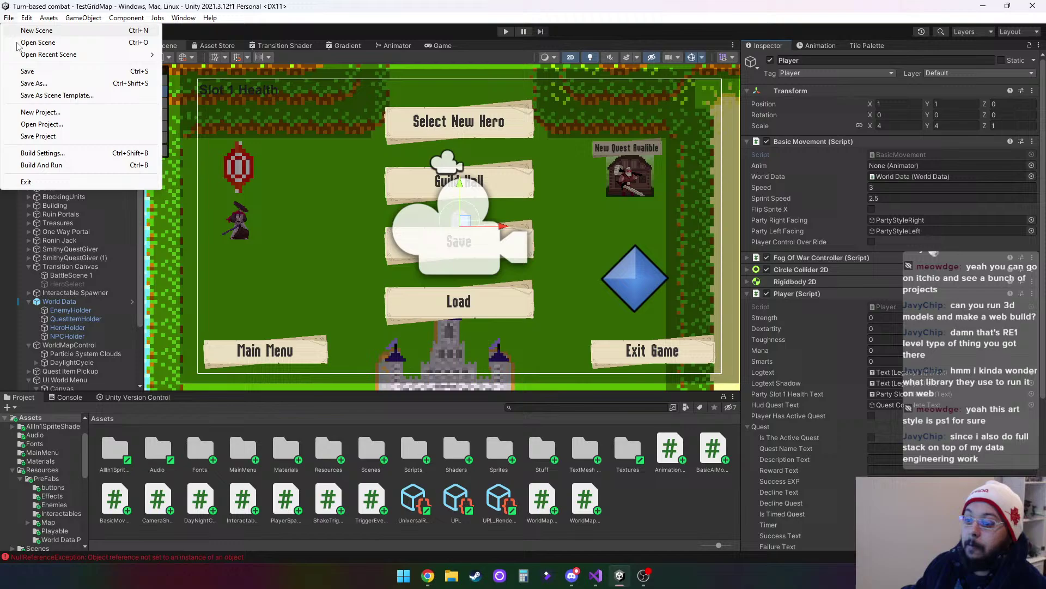
left_click(71, 153)
scroll(76, 355, "down", 1)
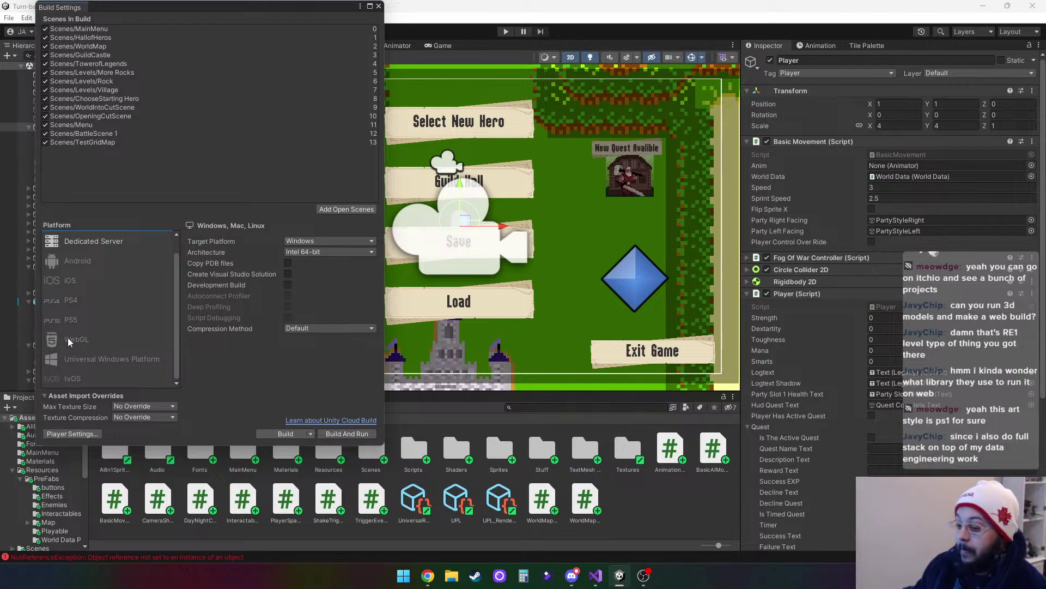
left_click(378, 6)
left_click(982, 6)
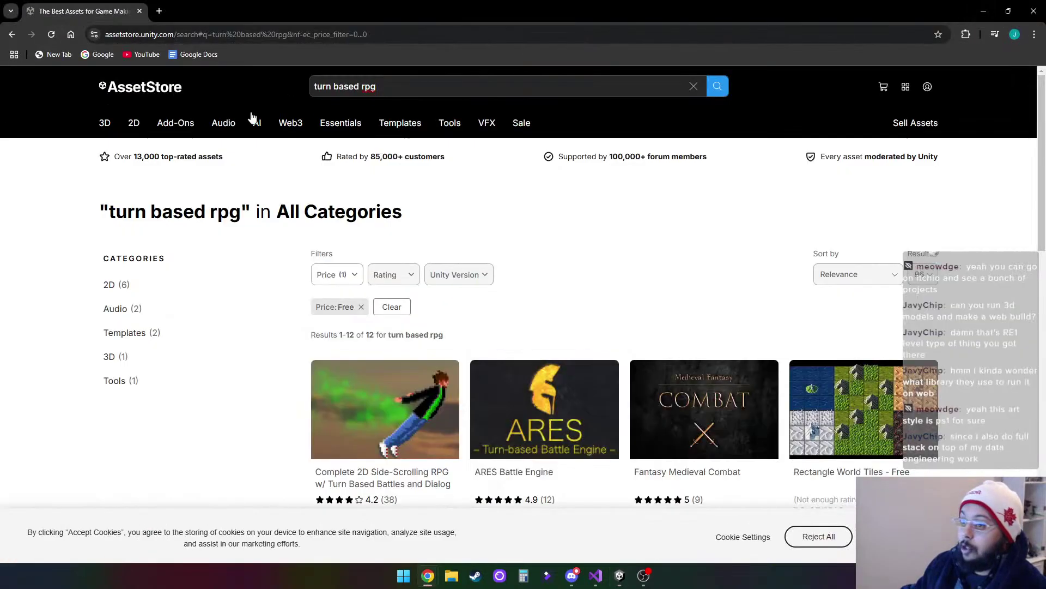
Switch to the itch.io browser window and filter the games listing to 3D games playable in the browser
mouse_move(430, 577)
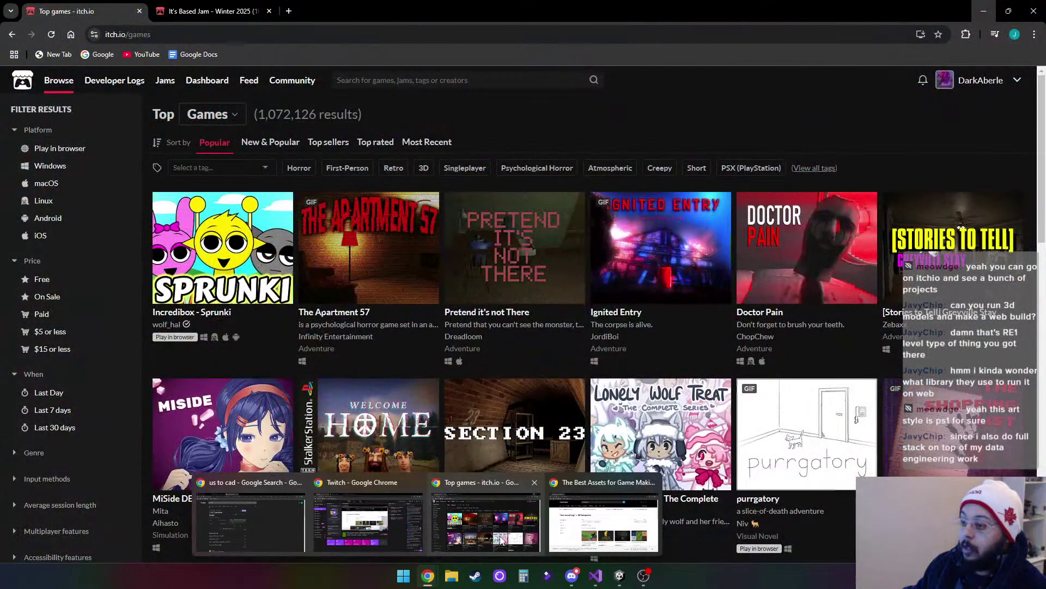
left_click(500, 540)
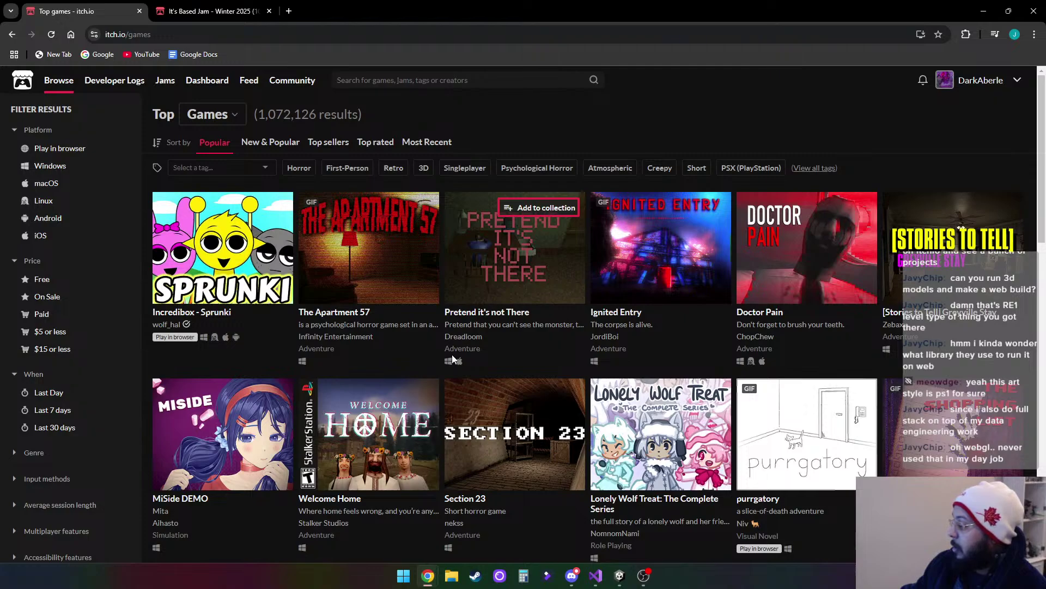
scroll(575, 338, "down", 5)
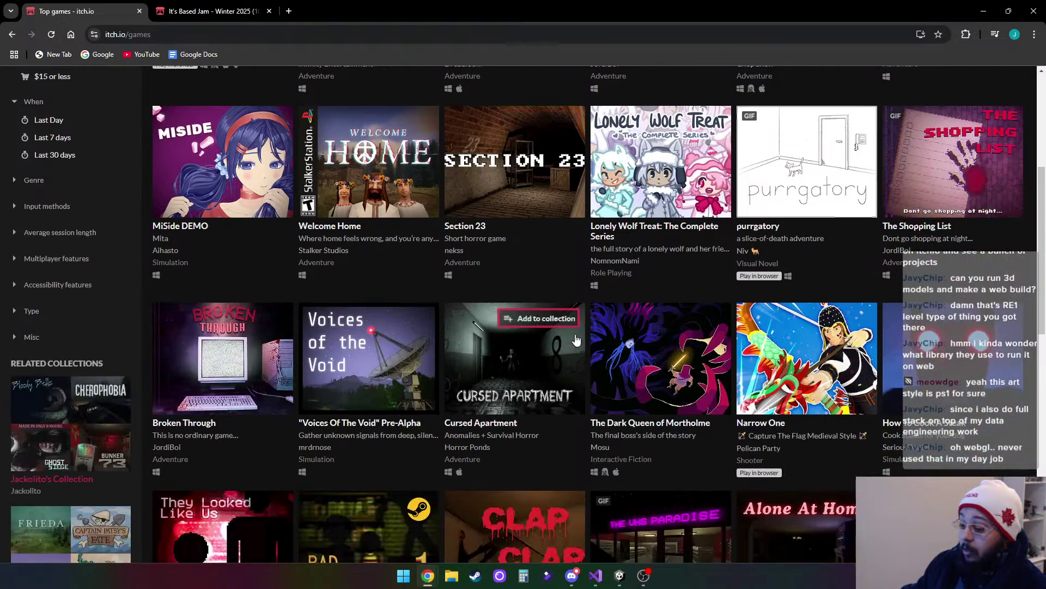
scroll(575, 338, "up", 5)
left_click(420, 169)
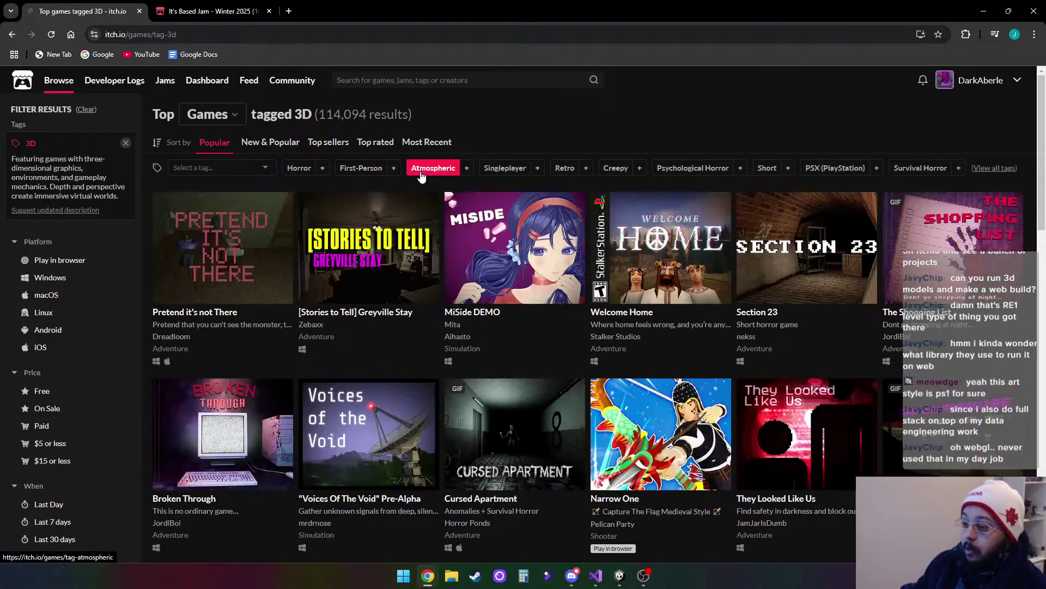
left_click(74, 260)
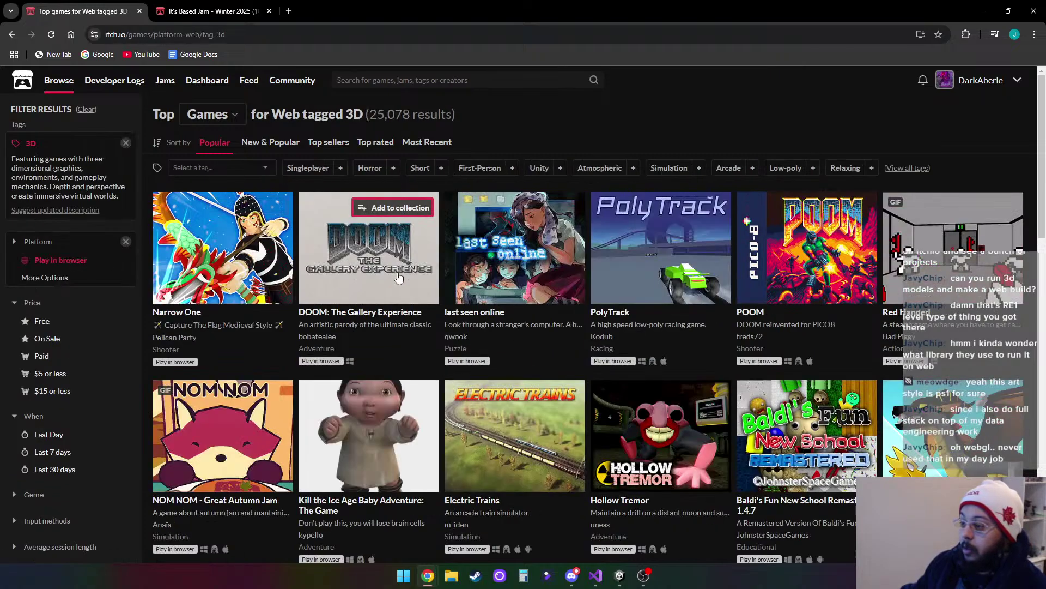
Look through the popular 3D browser games and check the previews of a few titles
mouse_move(384, 251)
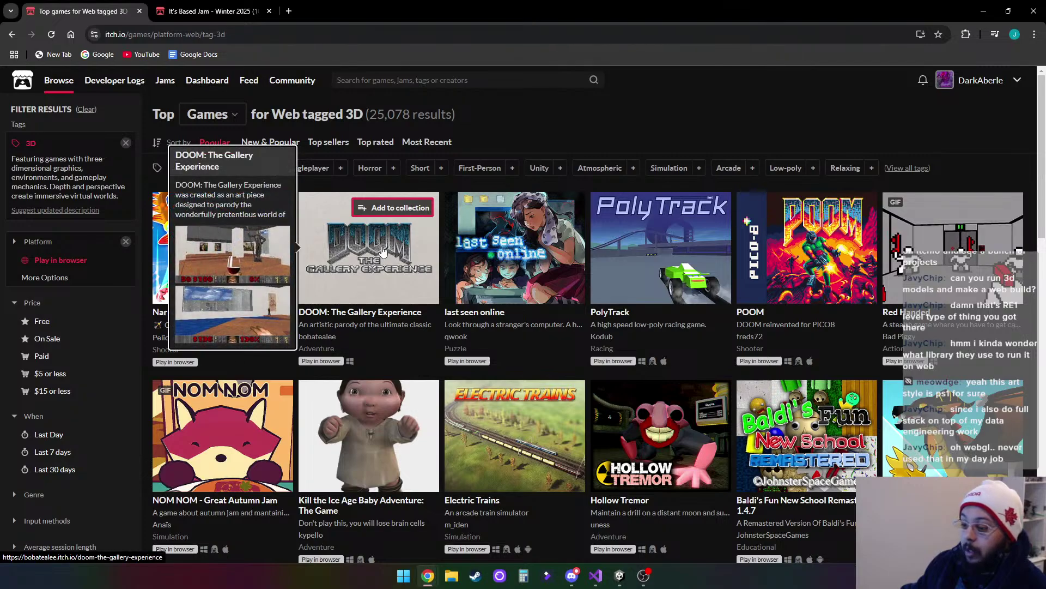
mouse_move(668, 254)
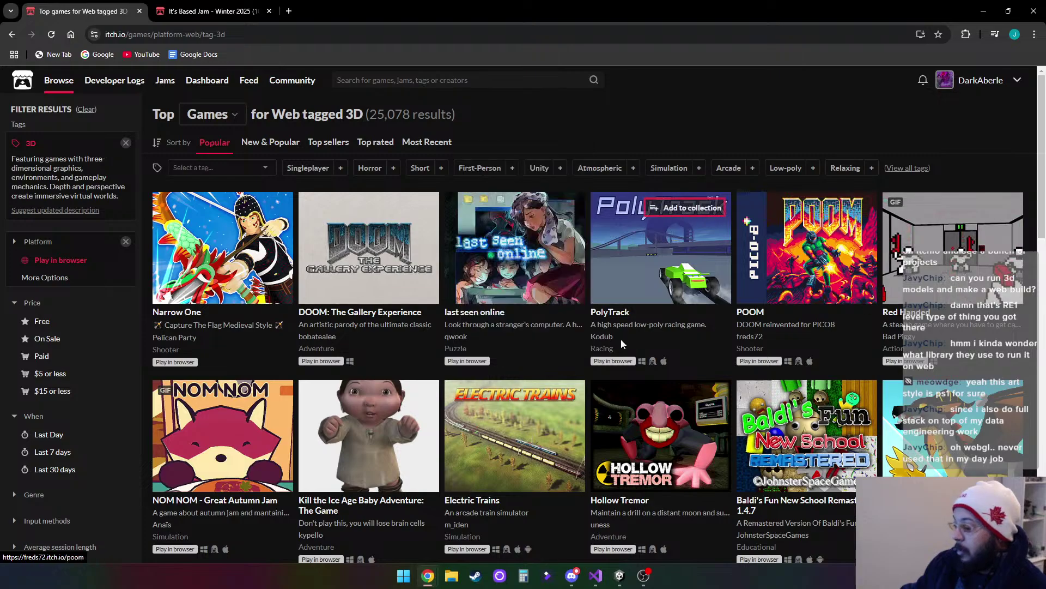
scroll(678, 388, "down", 4)
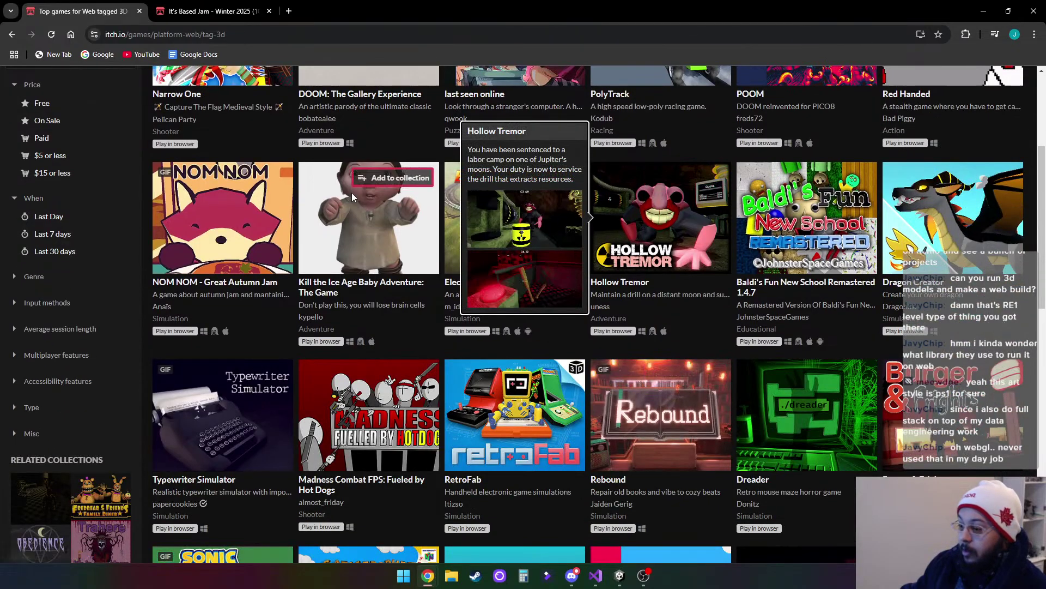
mouse_move(388, 228)
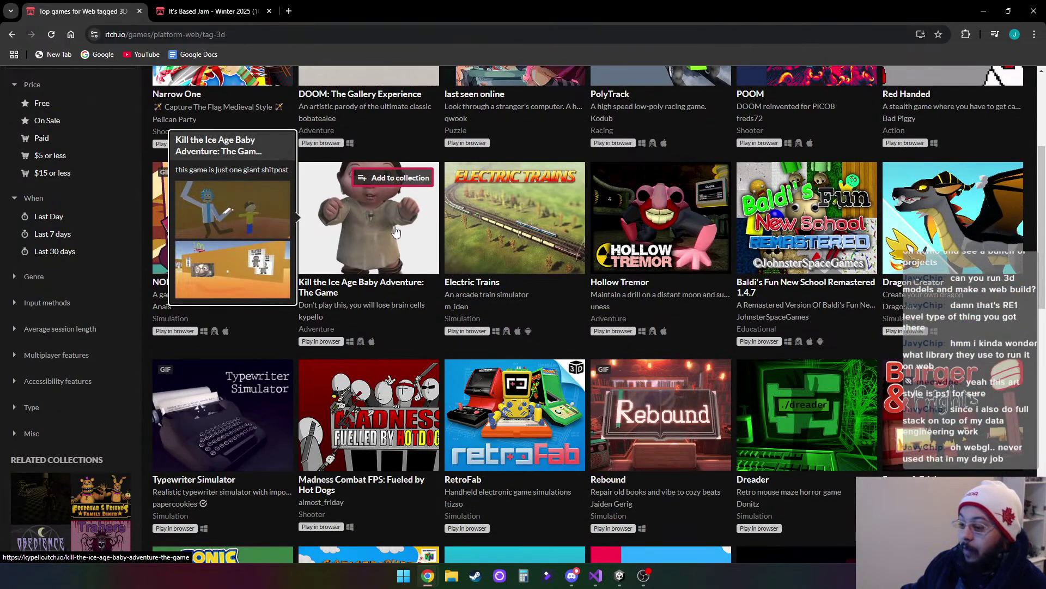
scroll(388, 237, "down", 7)
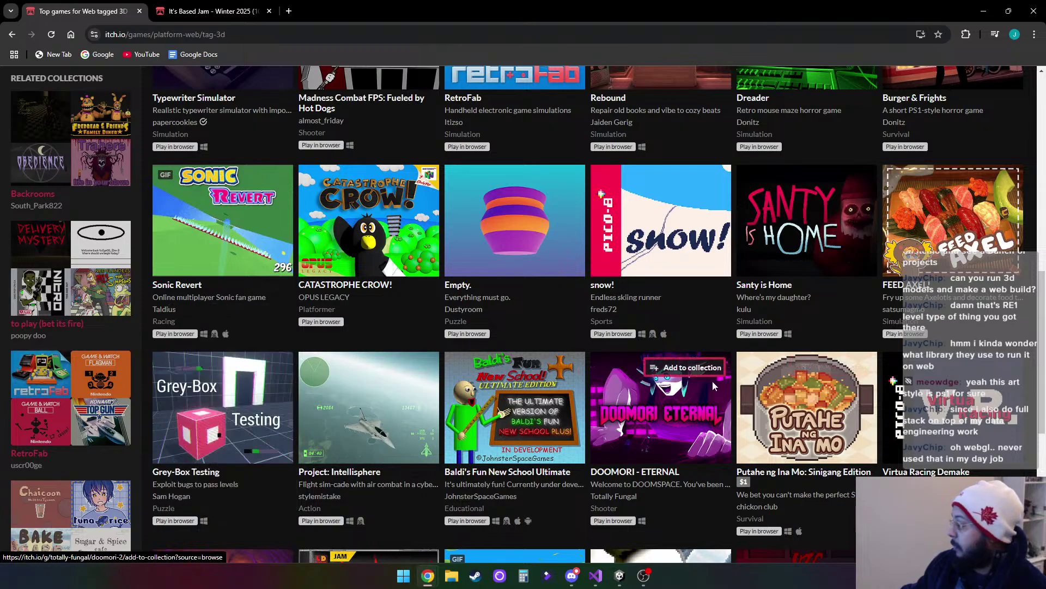
scroll(853, 404, "down", 5)
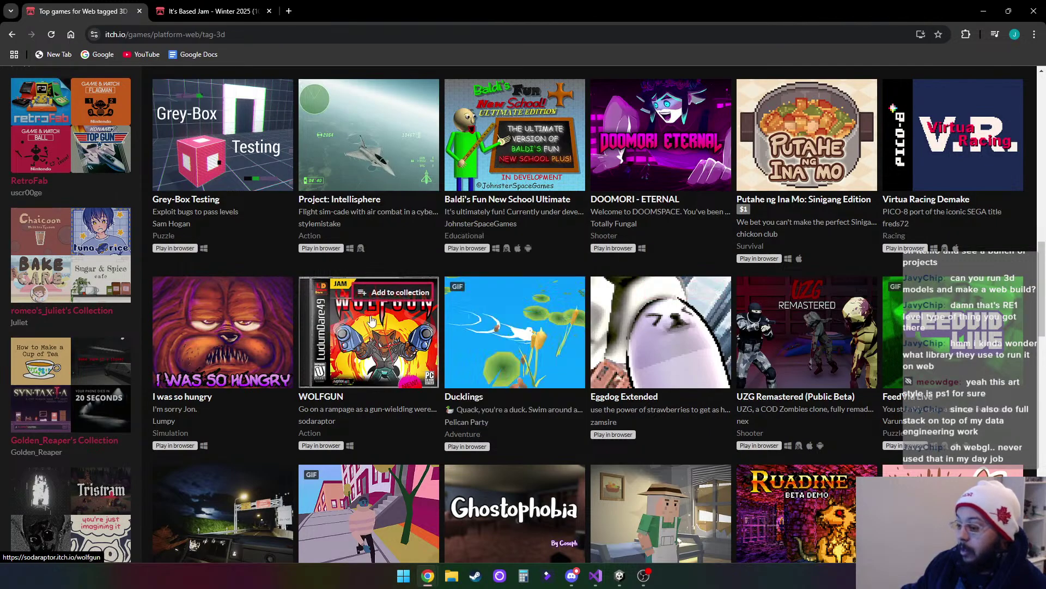
Open the WOLFGUN game page and run the game in the browser
mouse_move(372, 321)
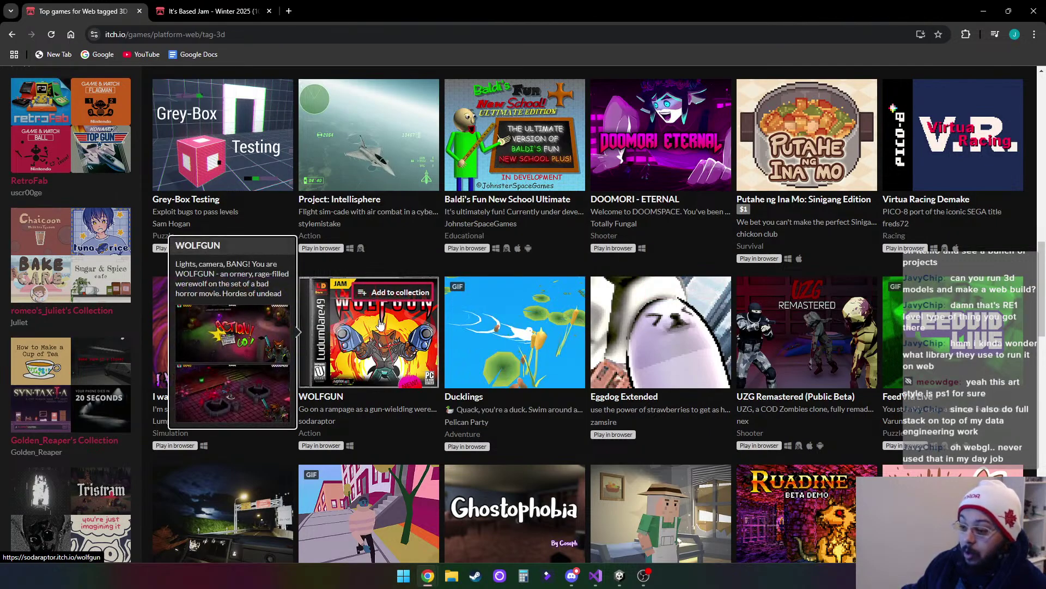
left_click(372, 334)
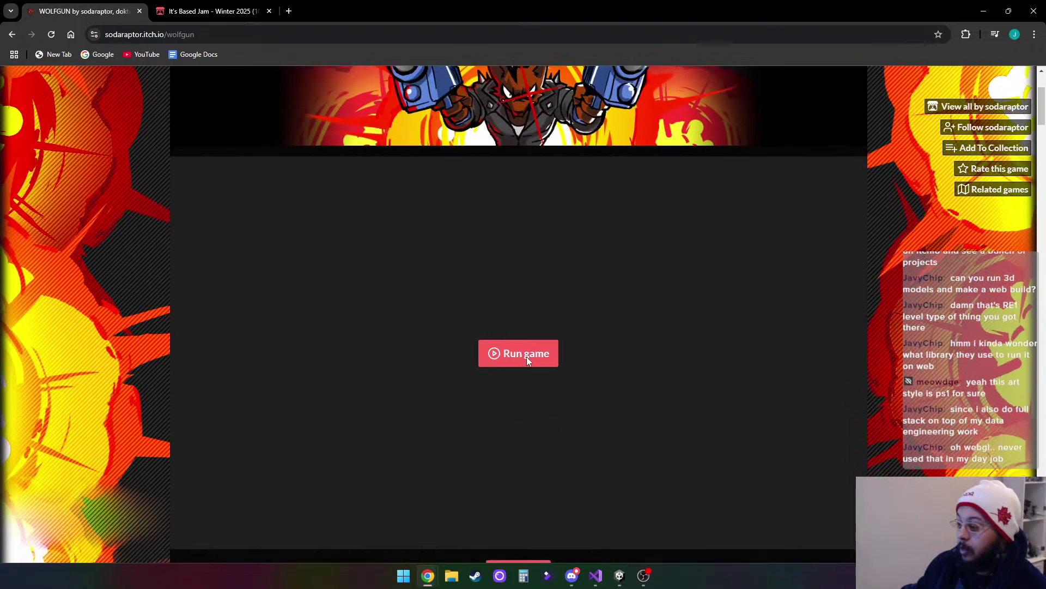
left_click(526, 357)
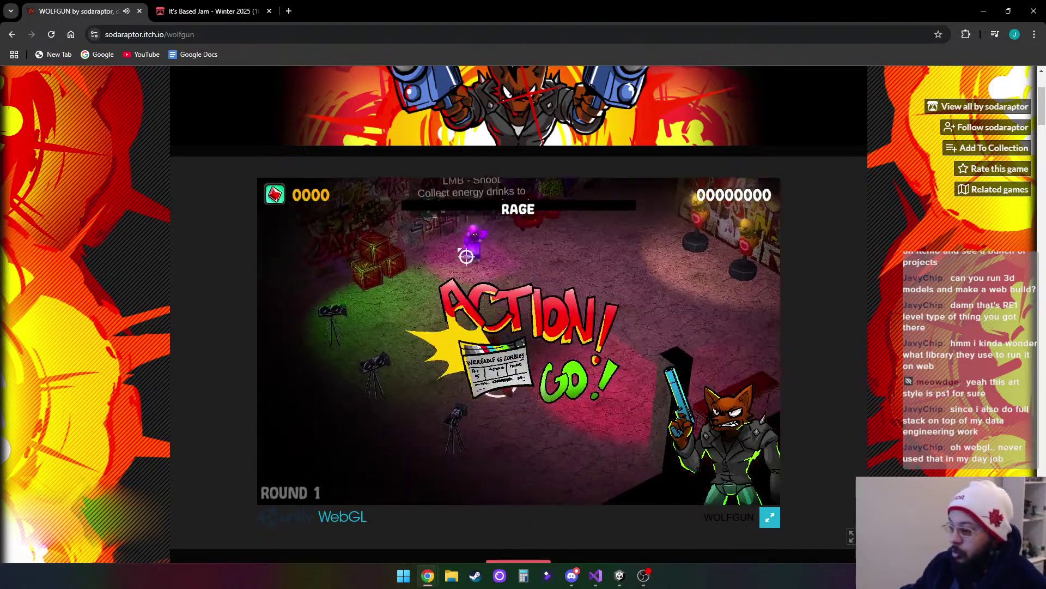
Fire toward the lit barrels and move the wolf across the graffiti area to the fenced wooden passage
left_click(637, 272)
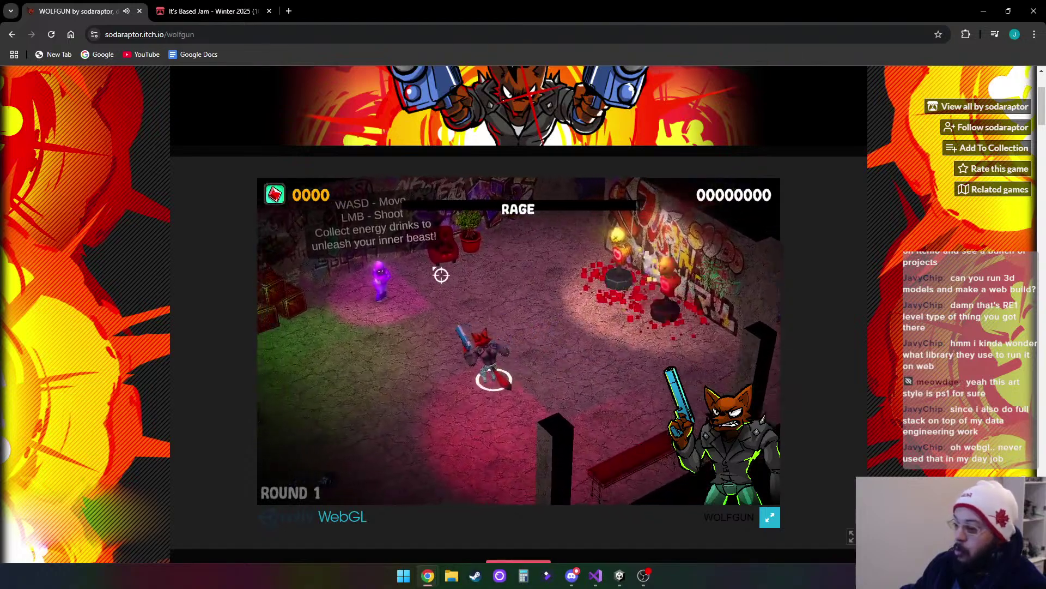
key("w")
key("a")
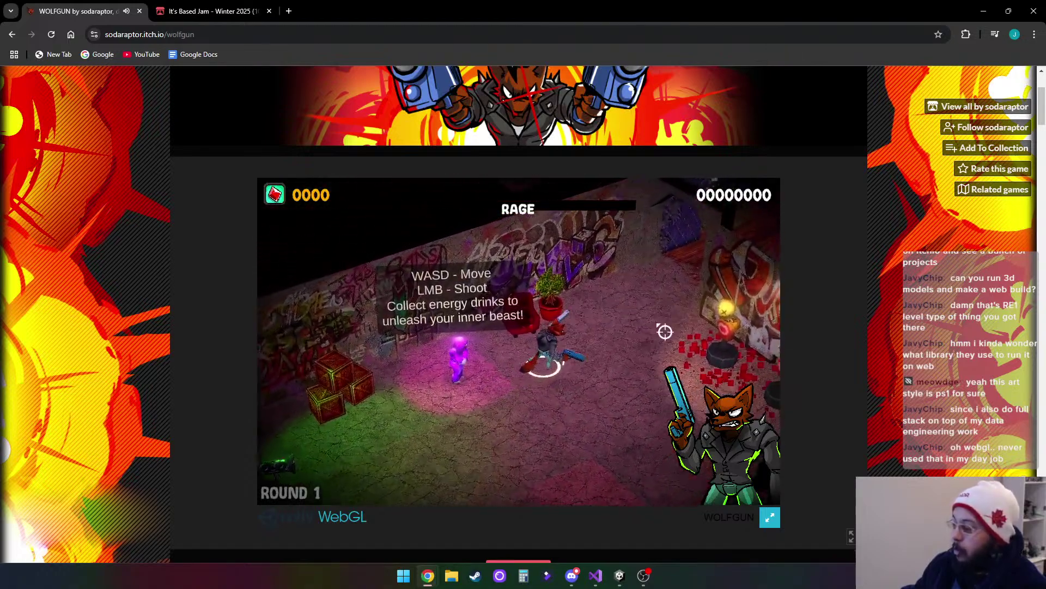
key("w")
key("d")
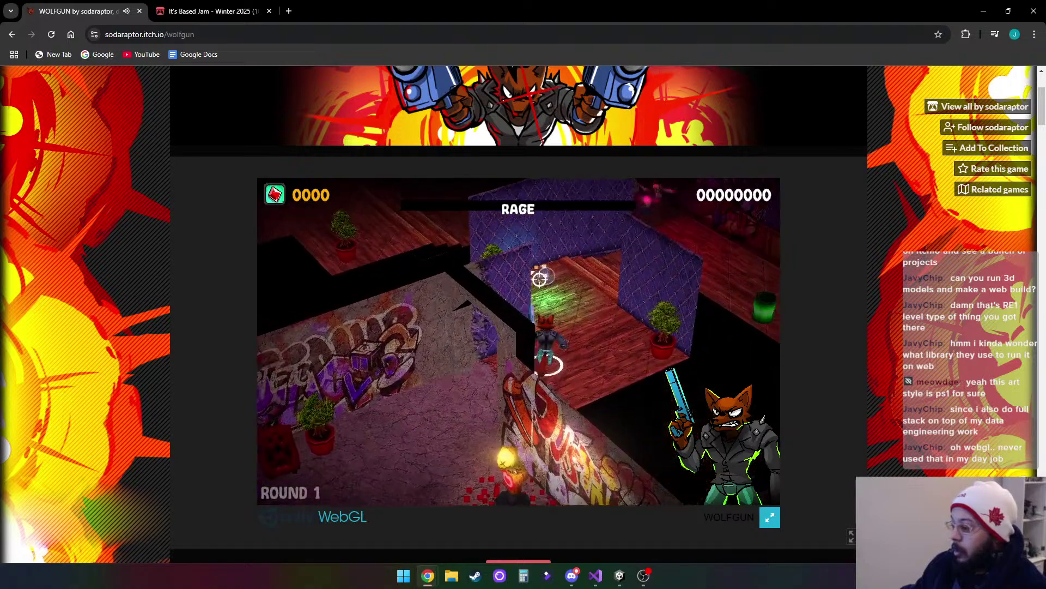
Advance into the wooden passage and shoot at the enemies on both sides
key("w")
key("d")
left_click(587, 316)
key("a")
left_click(453, 322)
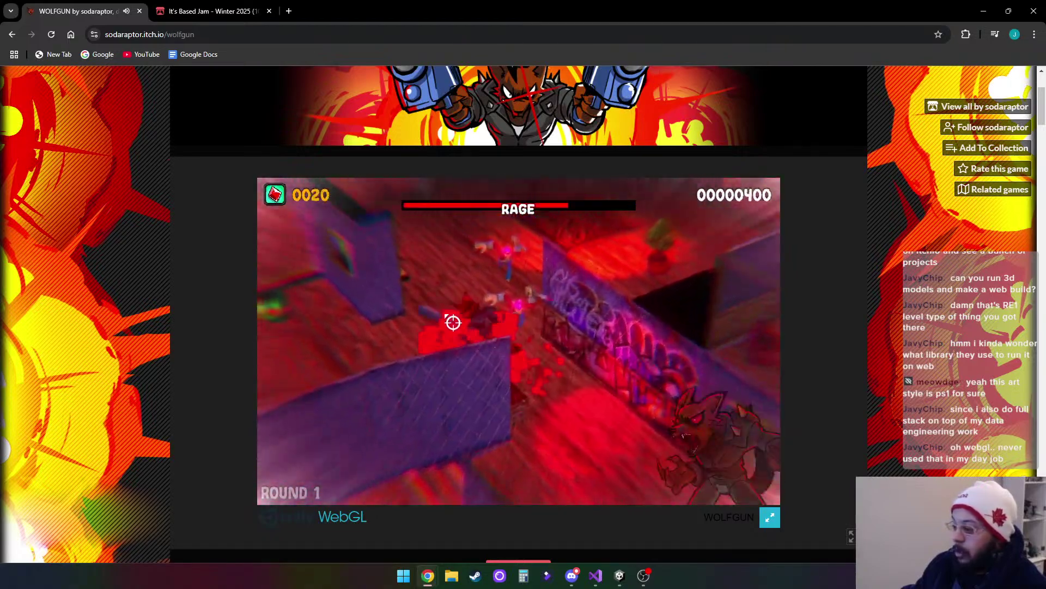
Fight past the graffiti wall into the room with the rug, shooting at the surrounding enemies
left_click(558, 327)
key("w")
key("d")
left_click(619, 364)
left_click(364, 278)
key("a")
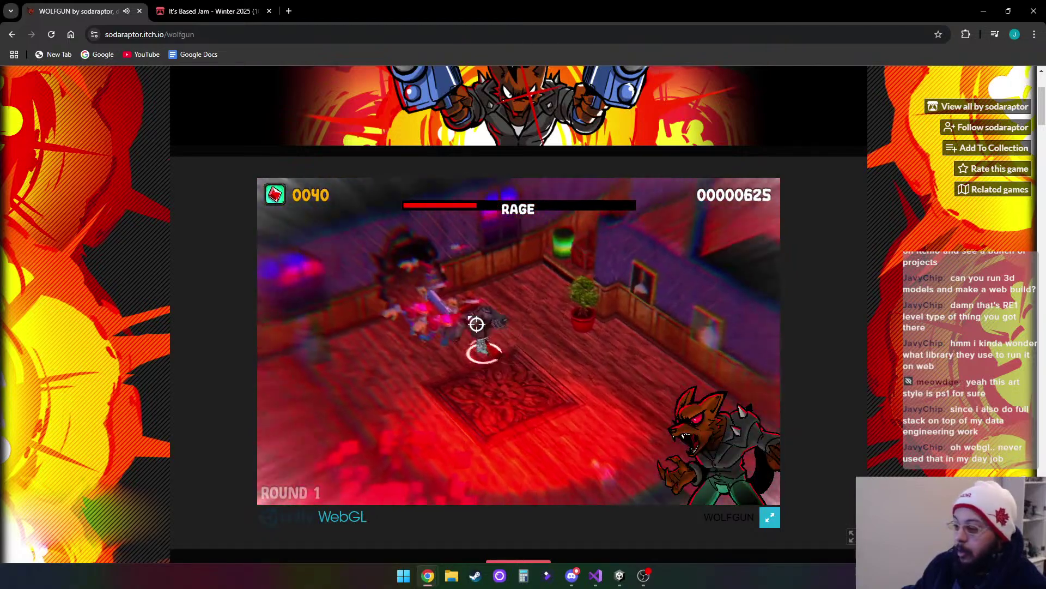
Shoot the remaining enemies around the rug to clear round 1
left_click(473, 318)
key("d")
left_click(590, 341)
key("a")
left_click(283, 354)
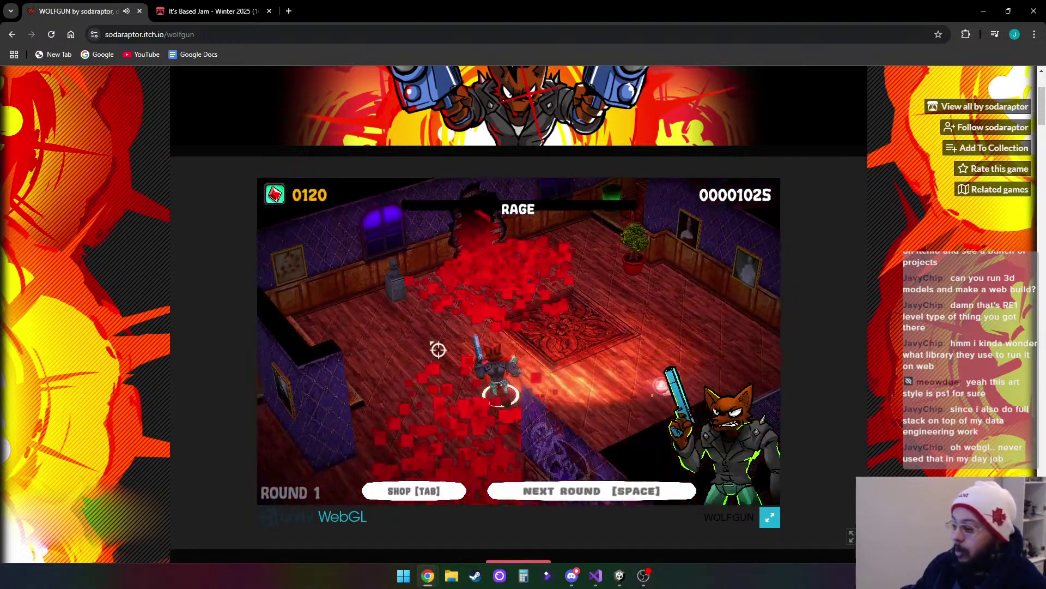
Move the wolf out of the rug room, past the graffiti wall, to the tiled hall with the fountain
key("s")
key("a")
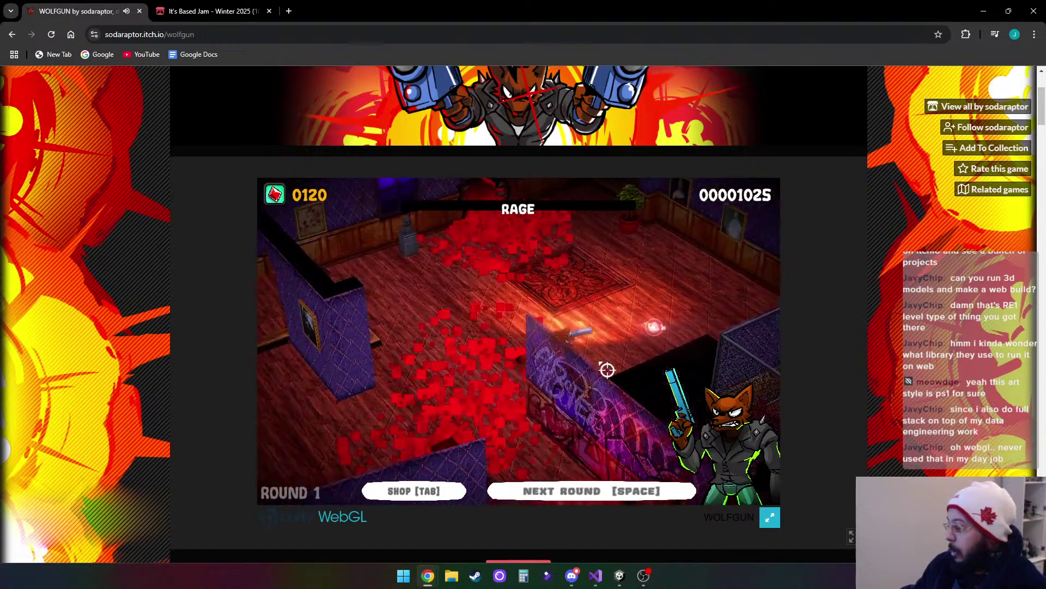
key("d")
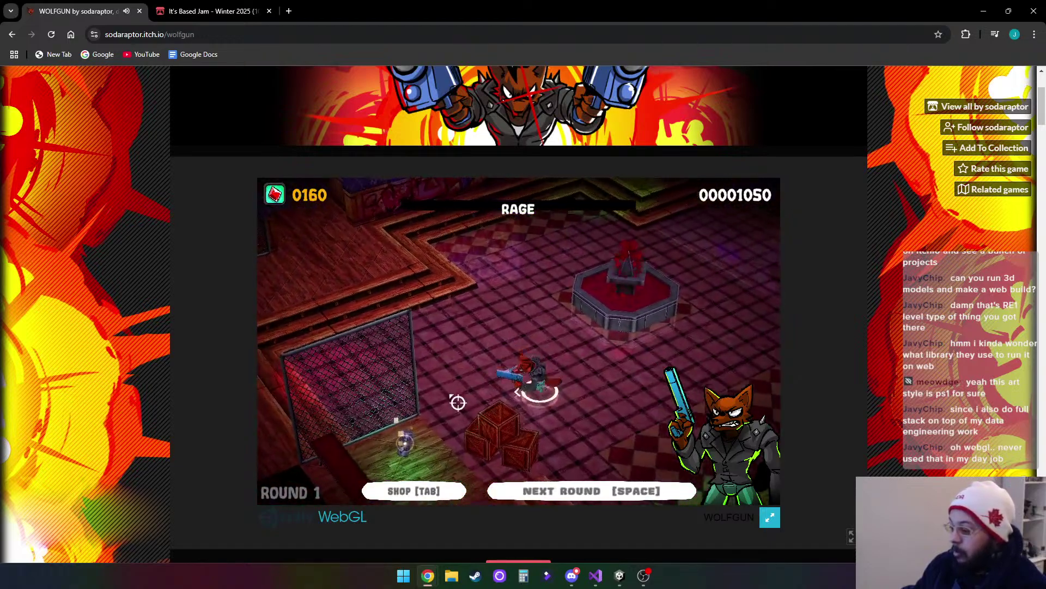
Shoot the crates near the fountain and walk to the glowing pickup on the corner of the wooden floor
key("s")
left_click(492, 416)
key("s")
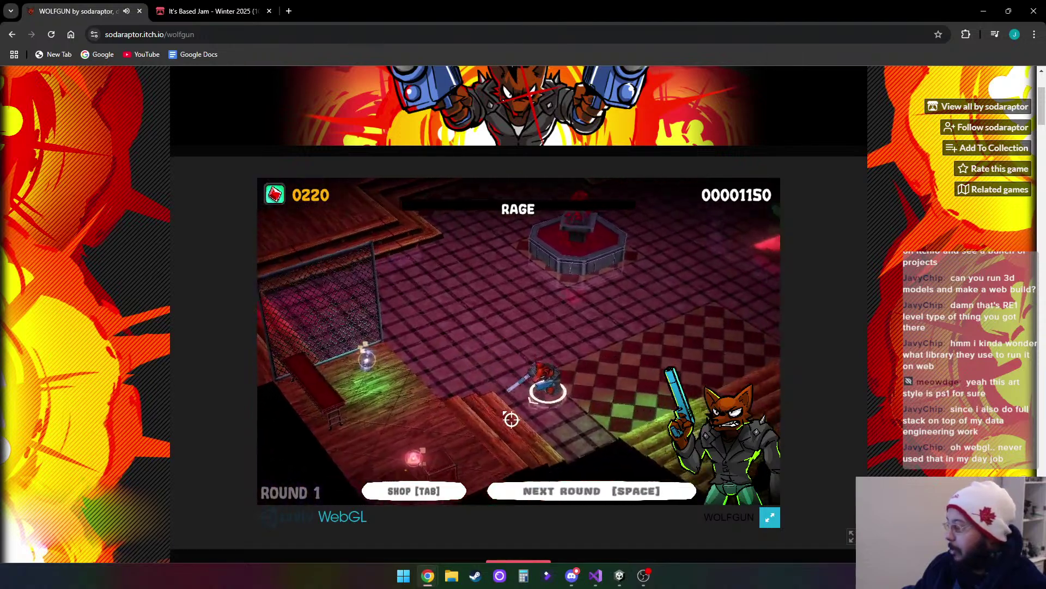
key("s")
key("a")
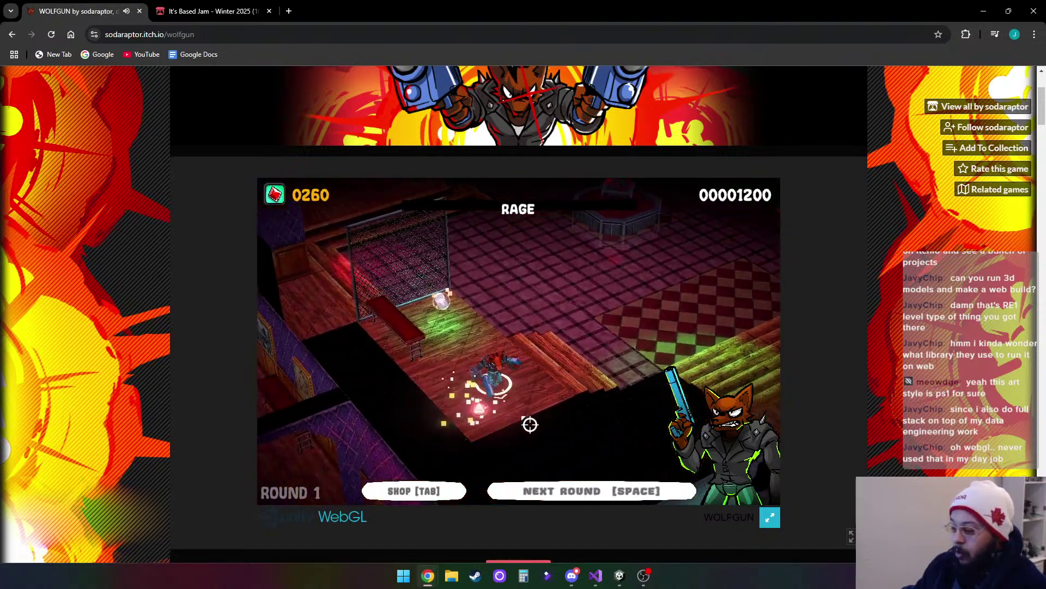
Collect the pickup beside the wire fence and run across the fountain hall to the purple-walled passage
key("w")
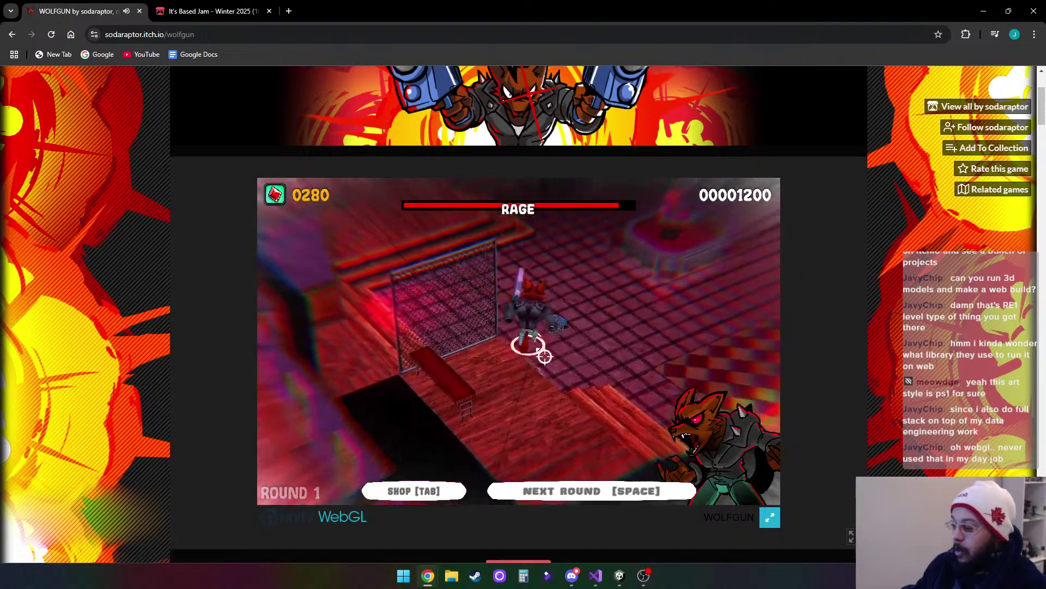
key("d")
key("w")
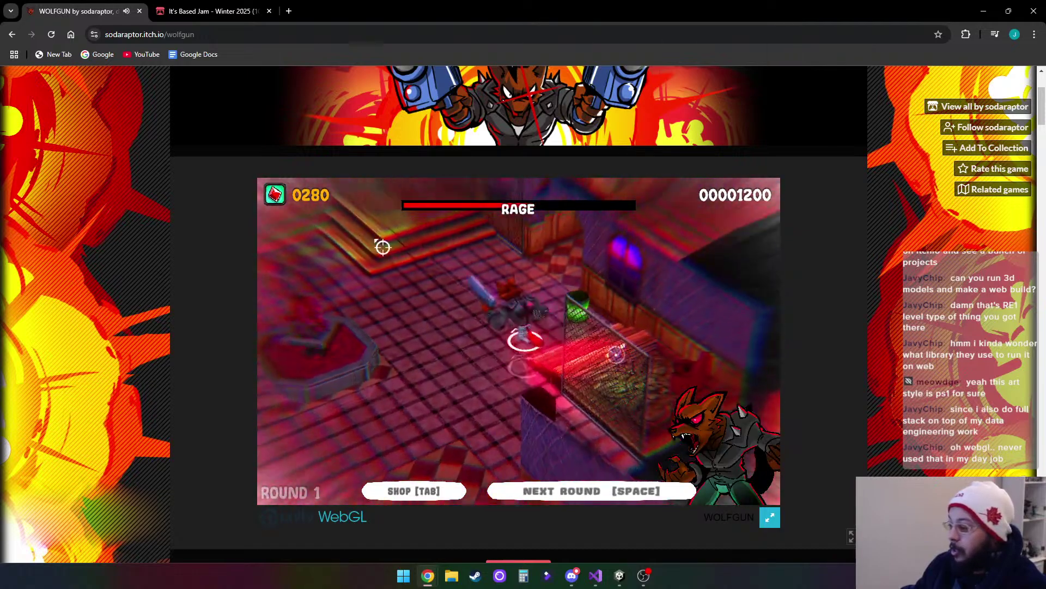
key("w")
key("a")
key("d")
key("s")
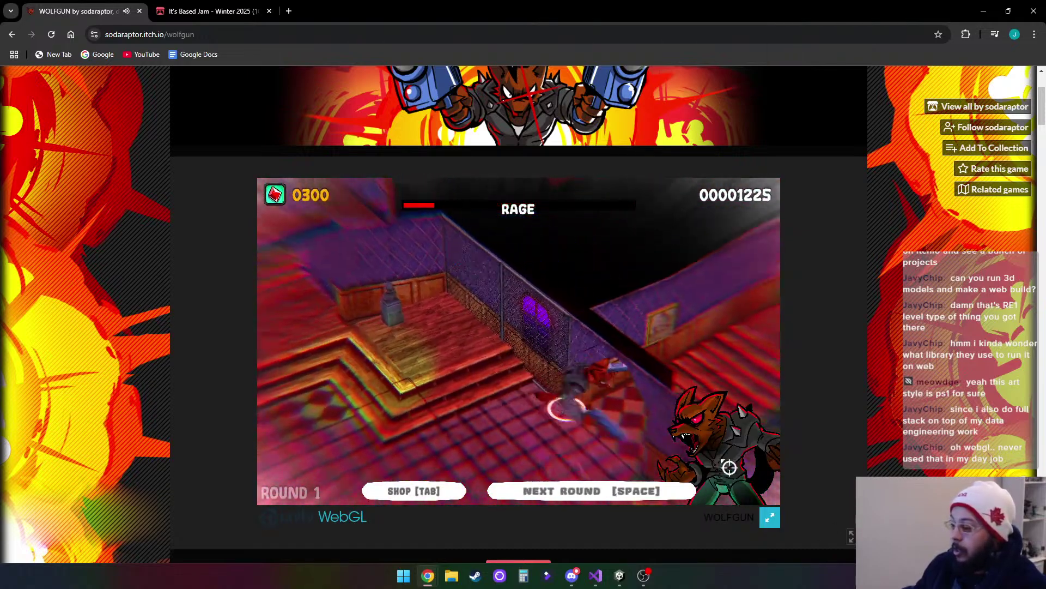
Move through the brick doorway into the checkered room and shoot the stacked crates
key("d")
key("w")
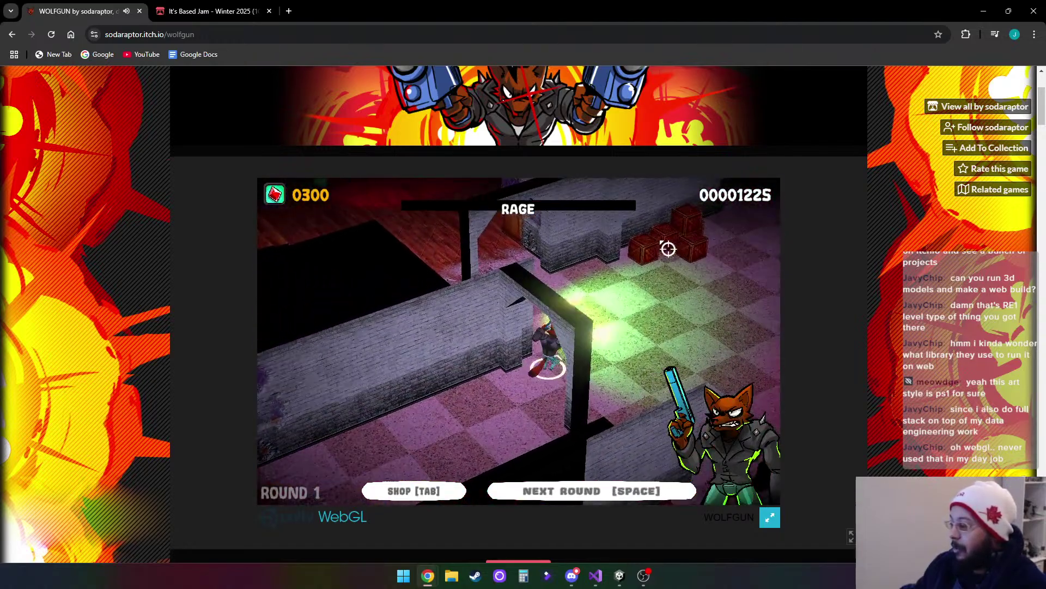
key("d")
left_click(566, 276)
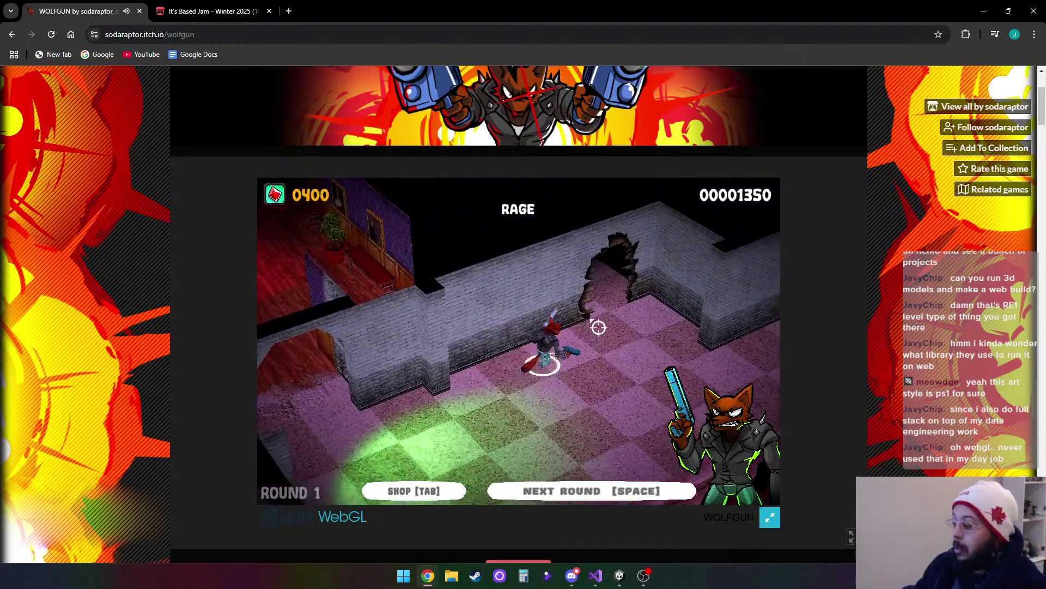
Shoot the red machine in the checkered room, walk to the edge of the red pool and start round 2
key("d")
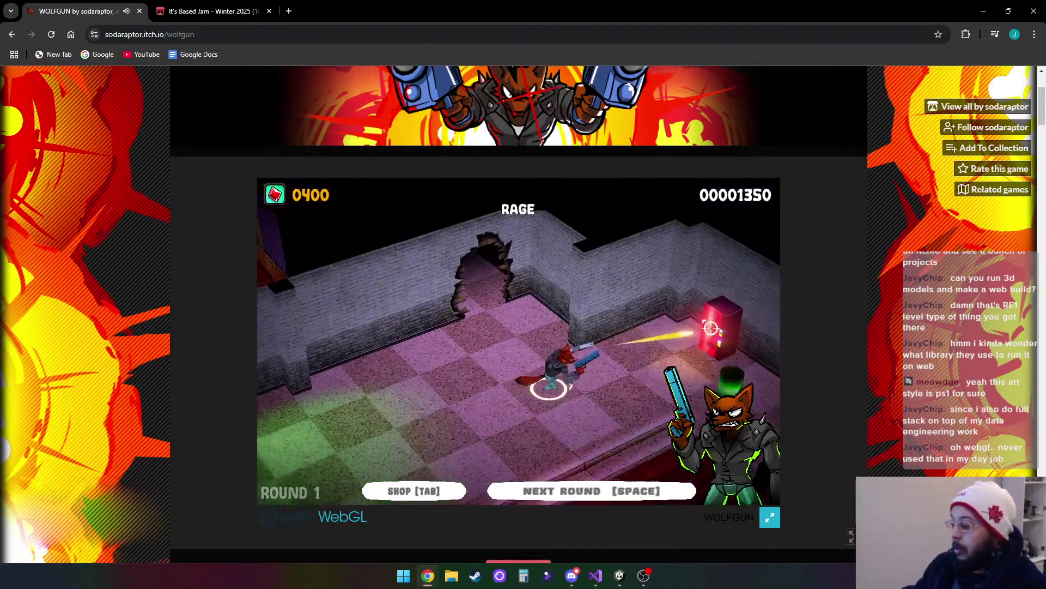
key("s")
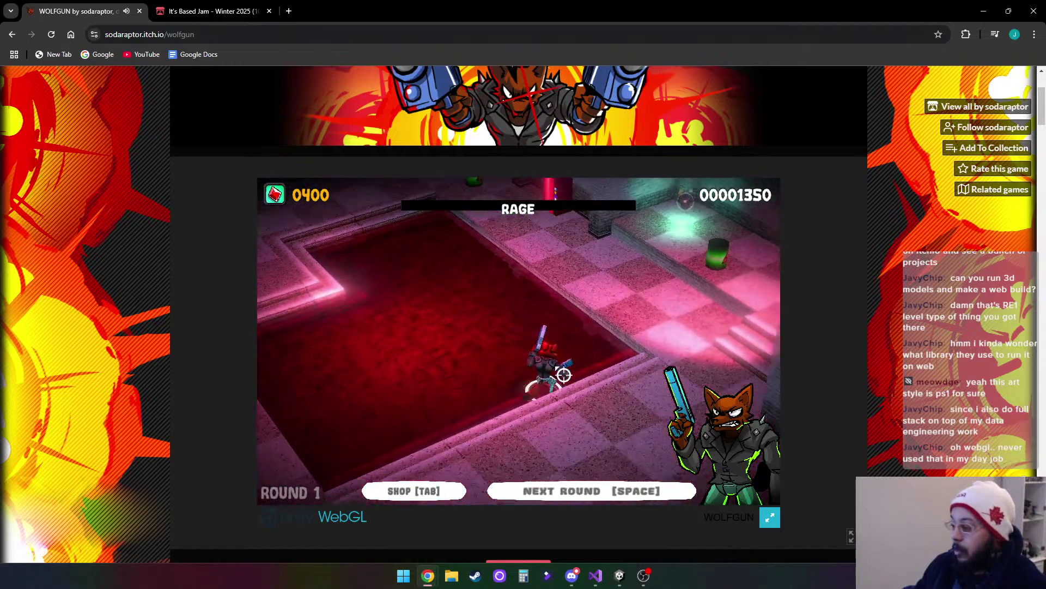
key("d")
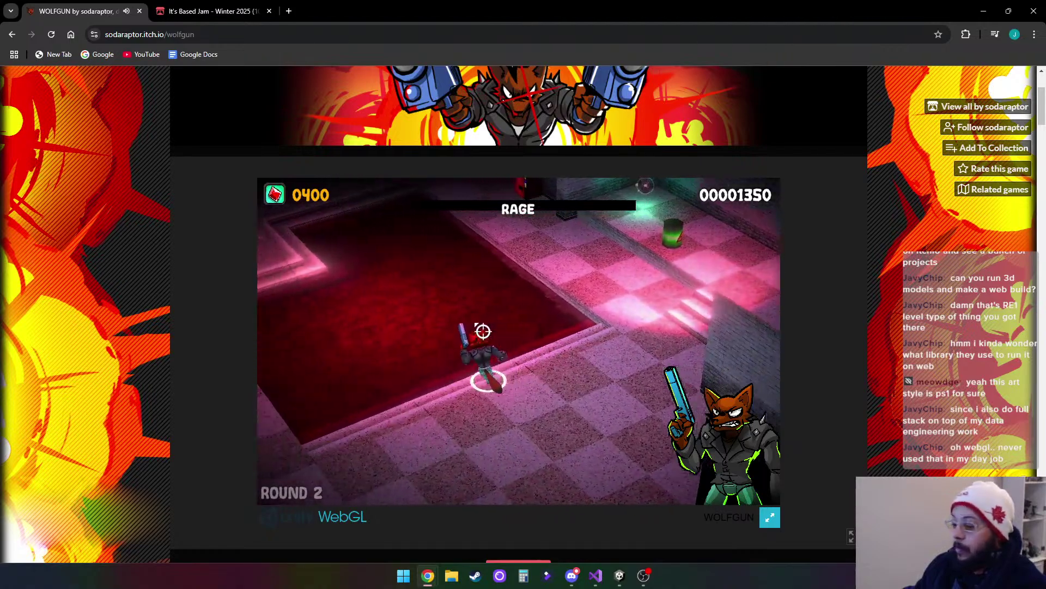
Cross the red pool and go back through the brick doorway into the red-lit wooden room
key("a")
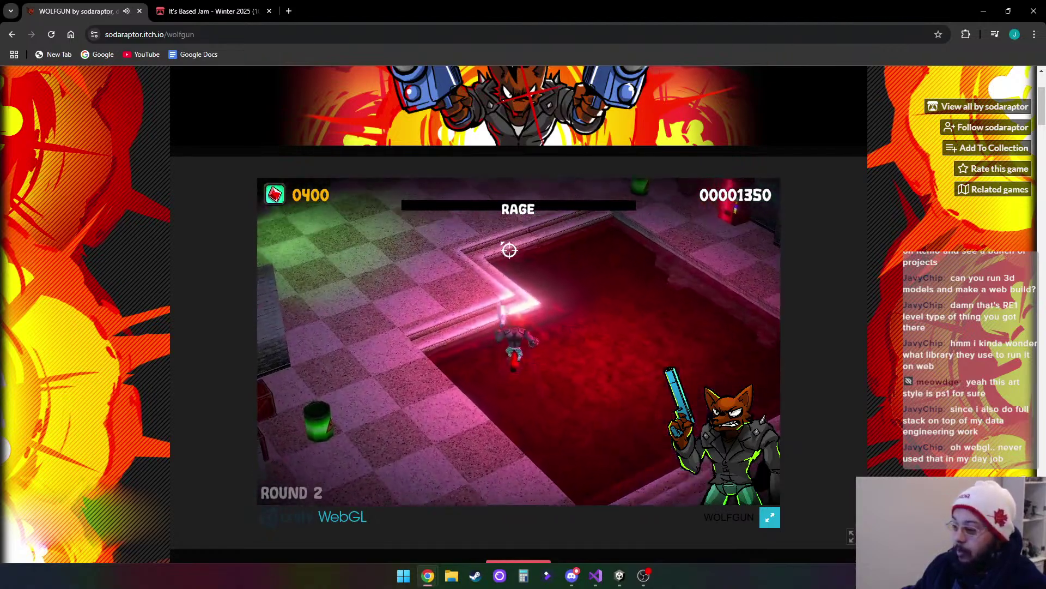
key("w")
key("a")
key("a")
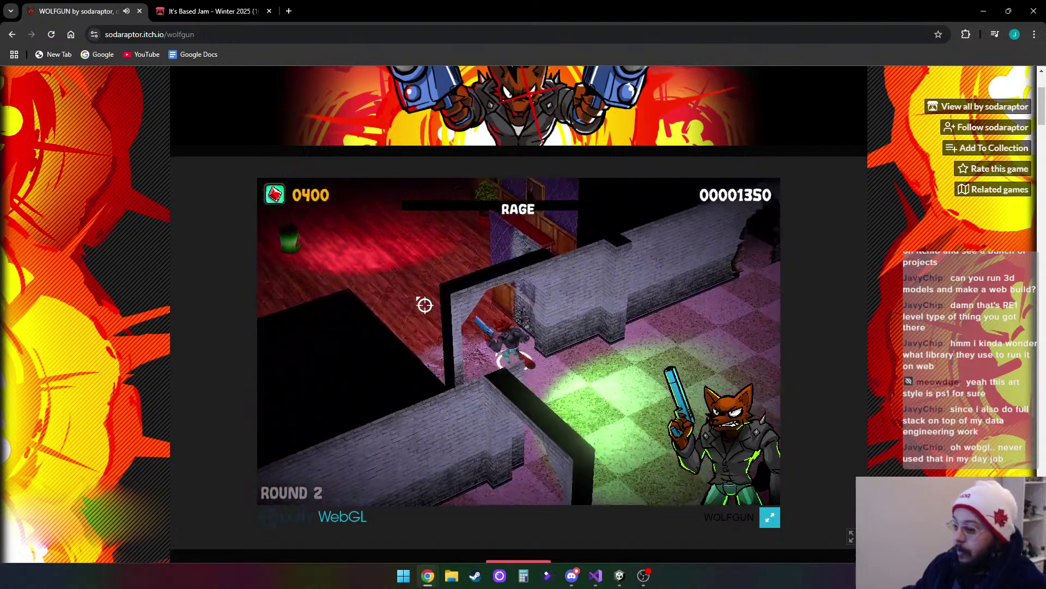
key("a")
key("w")
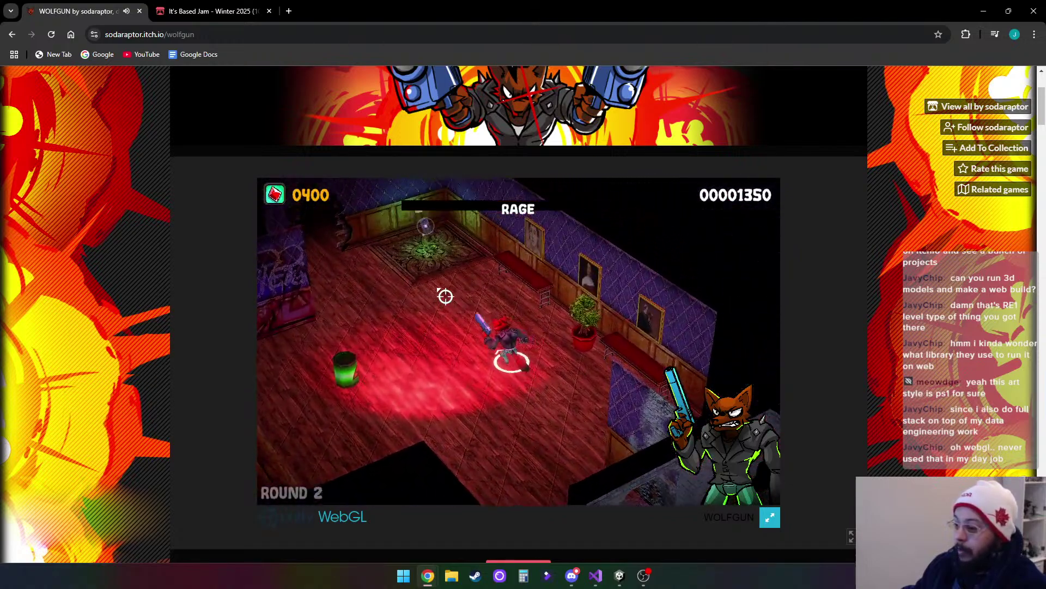
Run through the red-lit wooden room and down the stairs into the fountain hall, shooting the enemies on the way
key("a")
key("a")
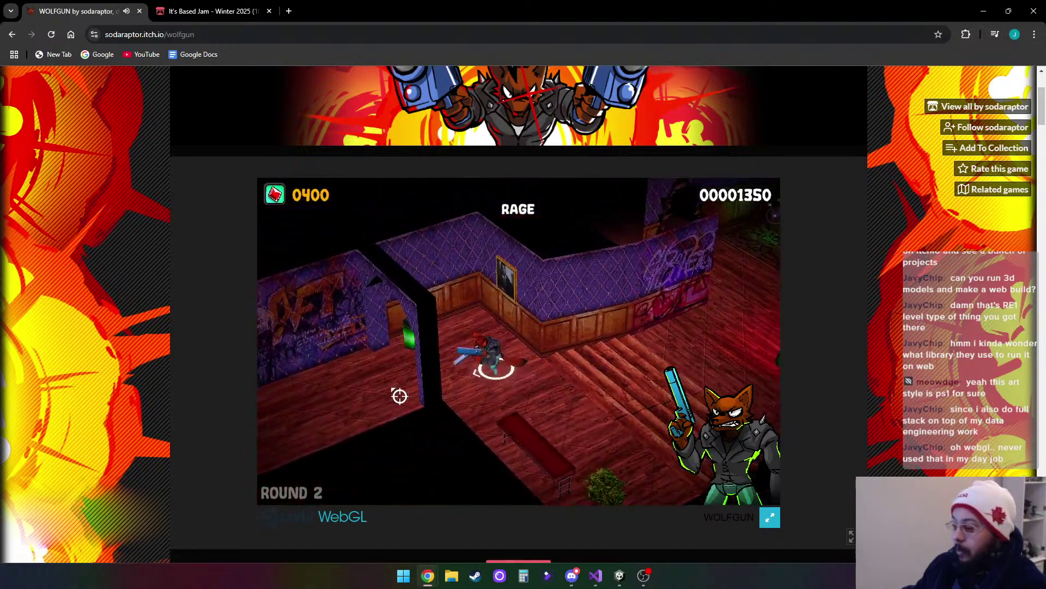
key("a")
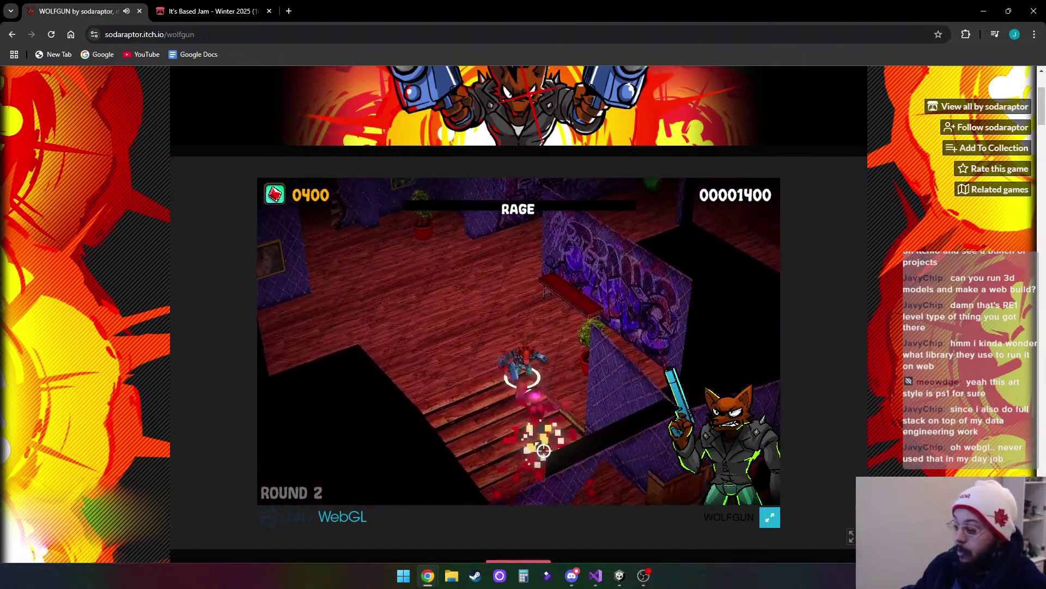
key("s")
key("d")
left_click(525, 416)
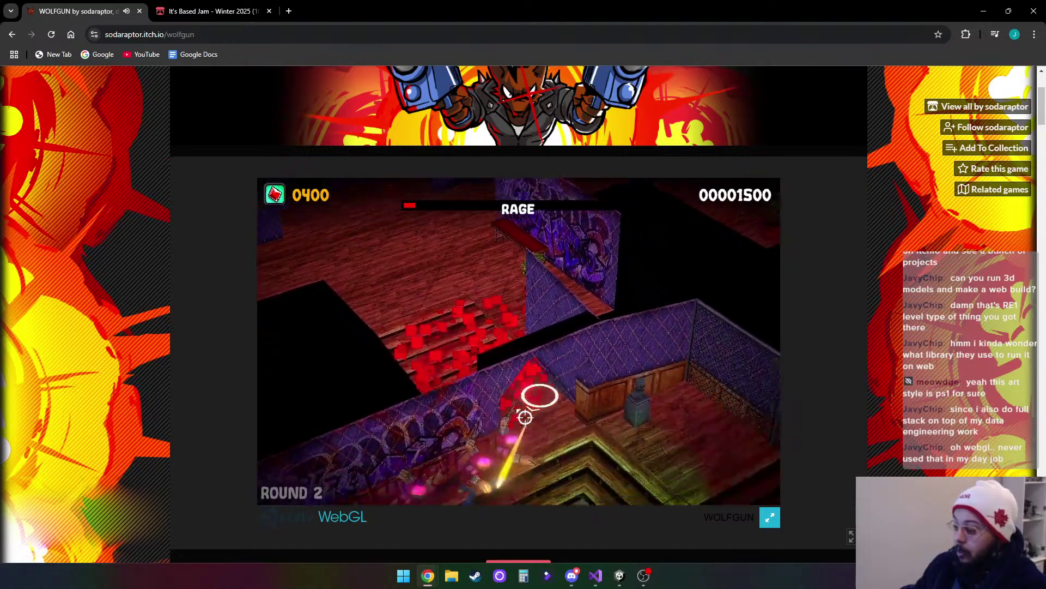
left_click(502, 421)
key("s")
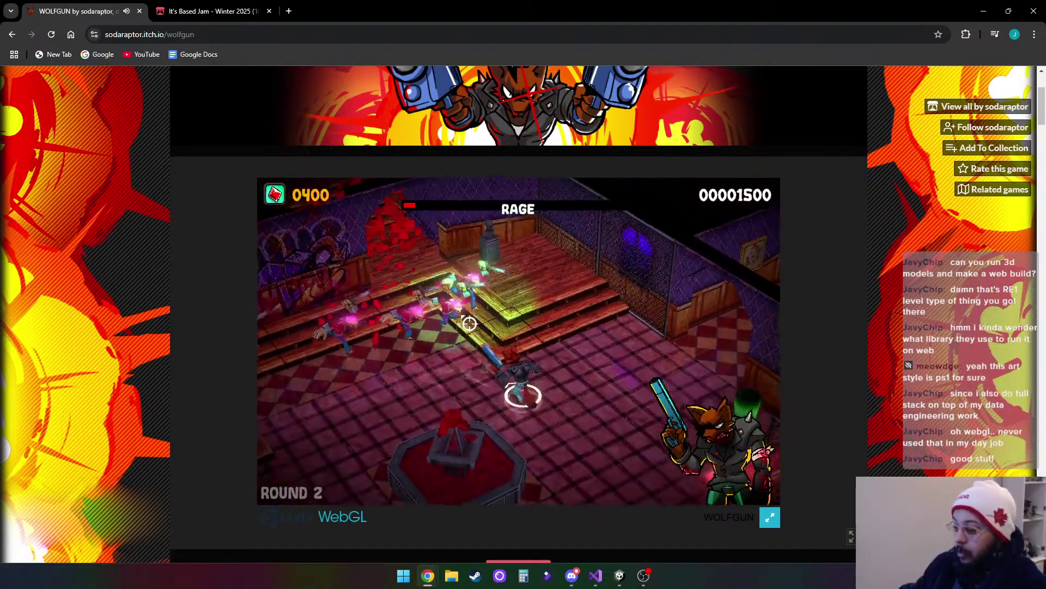
Move to the green barrel in the fountain hall and shoot the enemies coming from the wooden steps
key("d")
left_click(444, 340)
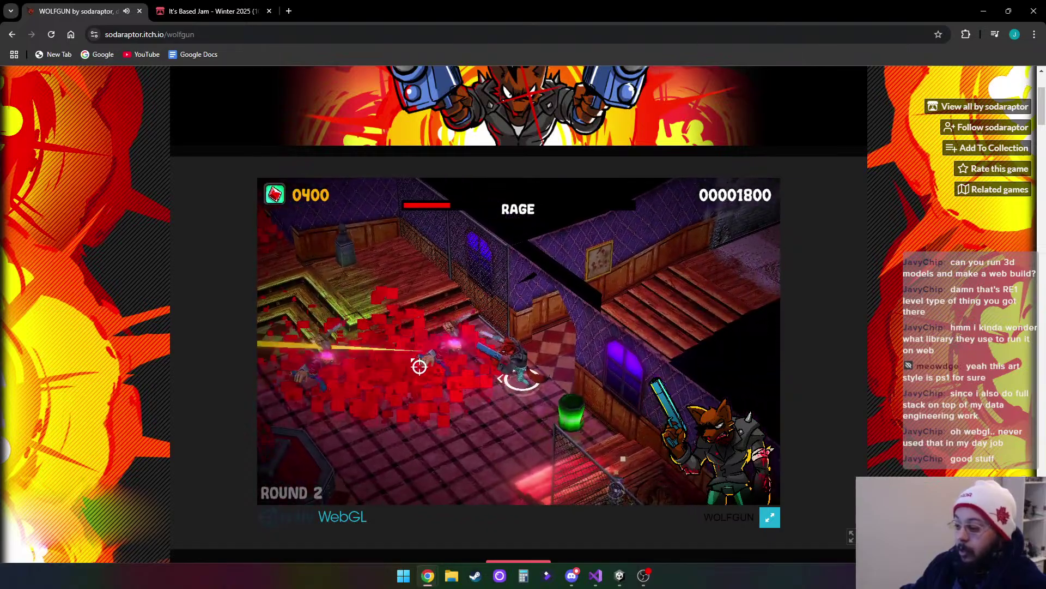
key("s")
left_click(492, 353)
key("a")
left_click(475, 390)
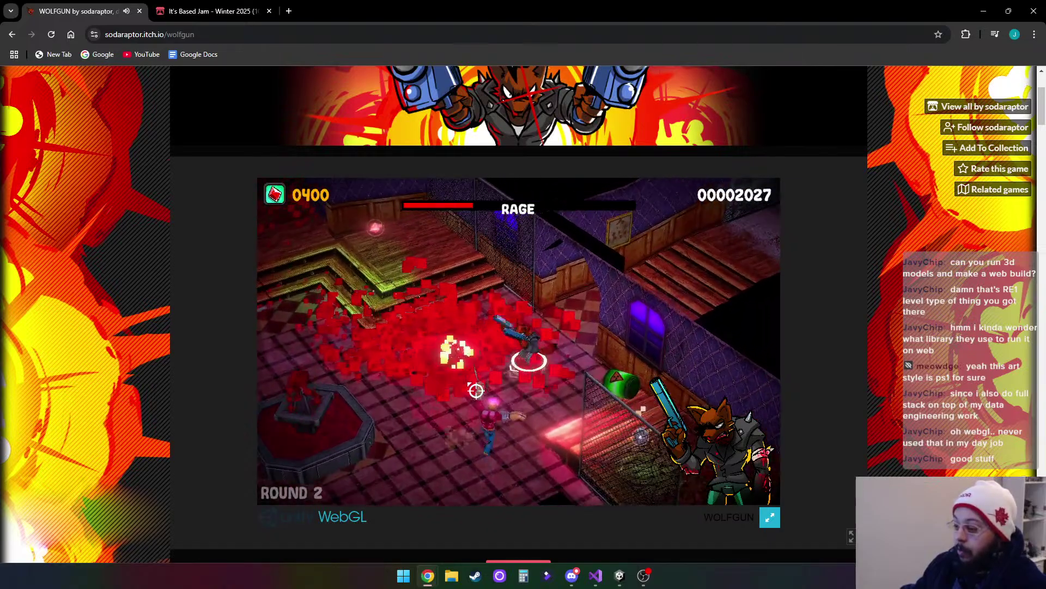
key("w")
left_click(480, 423)
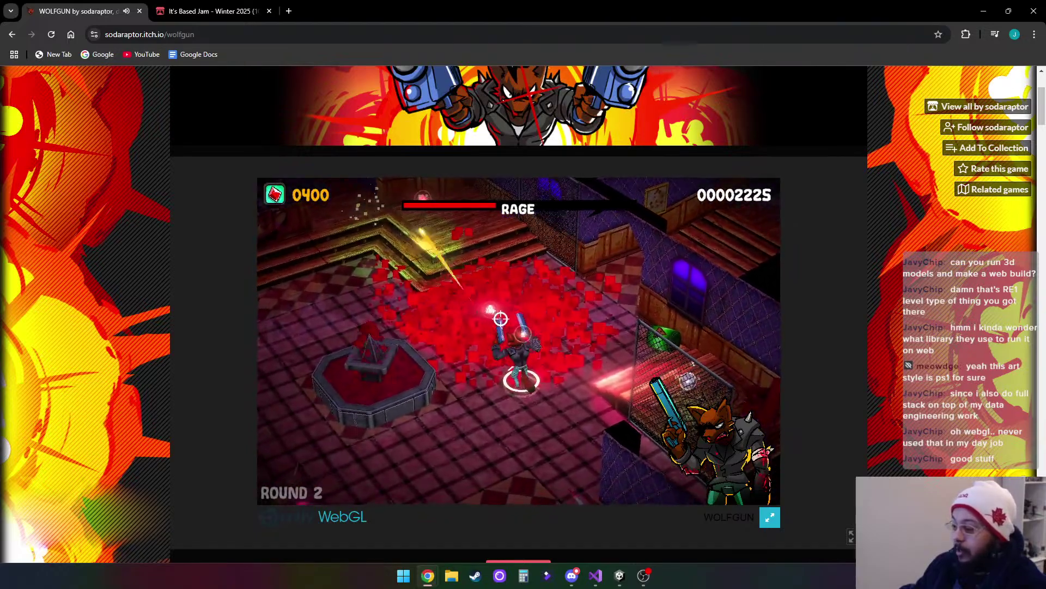
Collect the gems beside the fountain, shoot the enemies approaching it and retreat to the foot of the wooden steps
key("w")
key("a")
key("d")
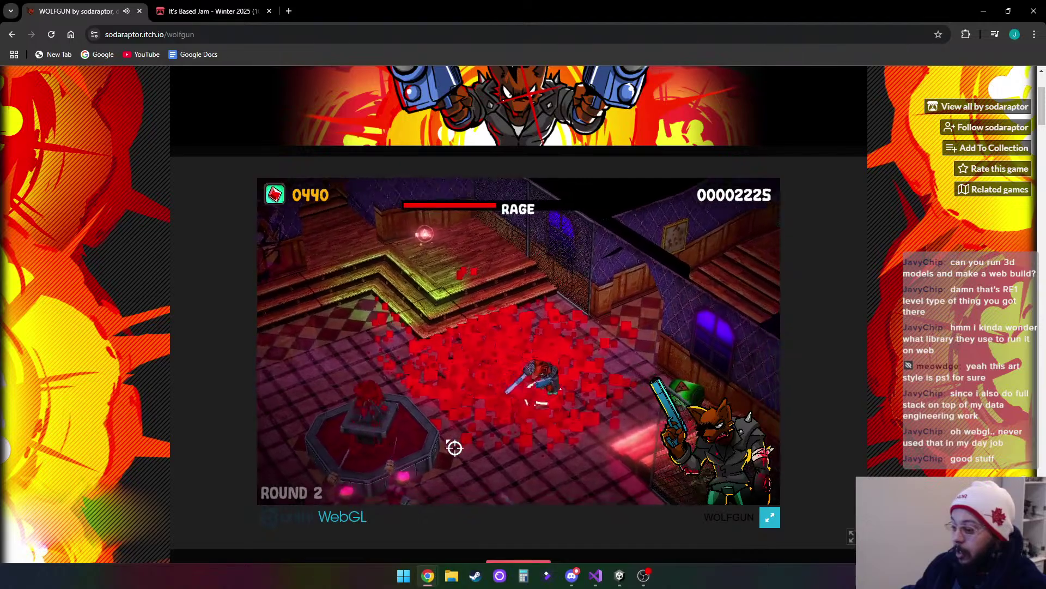
left_click(439, 449)
left_click(441, 453)
key("w")
key("a")
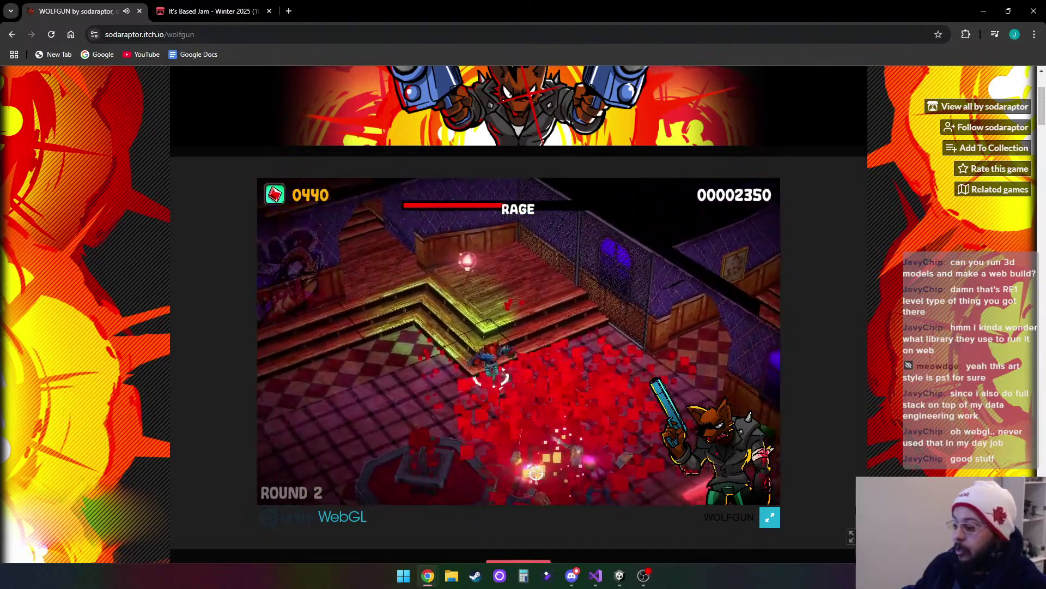
Circle between the fountain and the wooden steps while shooting the enemies that follow
key("a")
key("s")
left_click(635, 430)
left_click(680, 362)
left_click(642, 380)
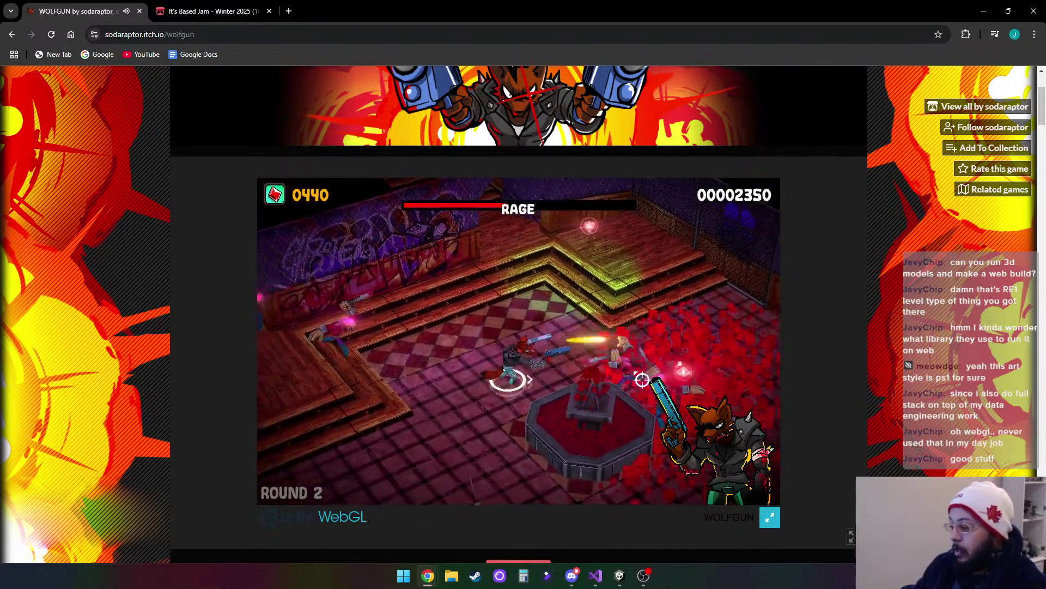
key("w")
key("d")
left_click(514, 418)
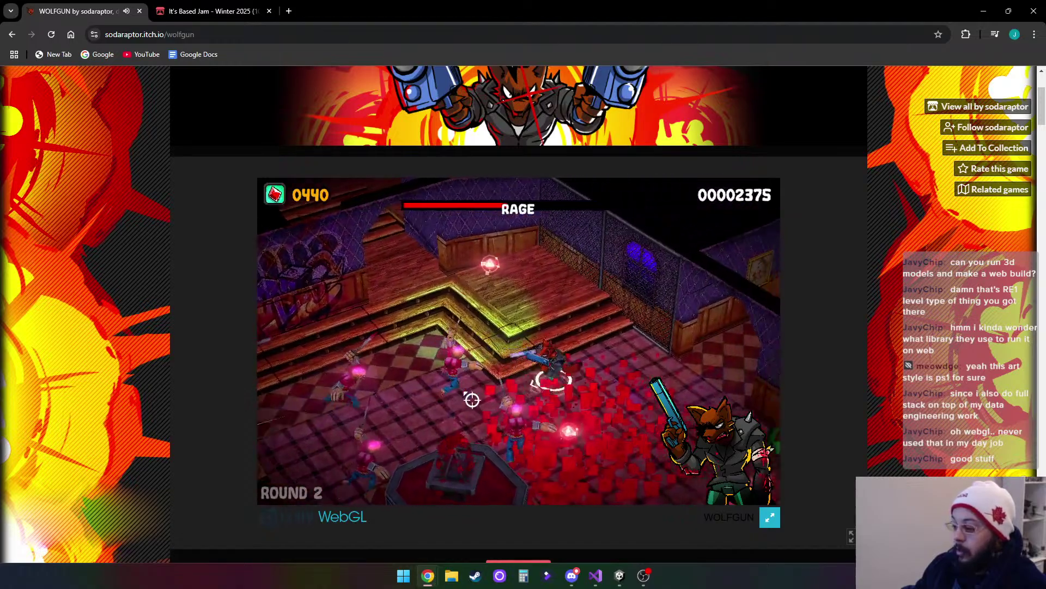
Retreat towards the wire fence, shoot the remaining enemies around the fountain and finish round 2
key("d")
key("s")
left_click(457, 393)
left_click(436, 397)
left_click(434, 366)
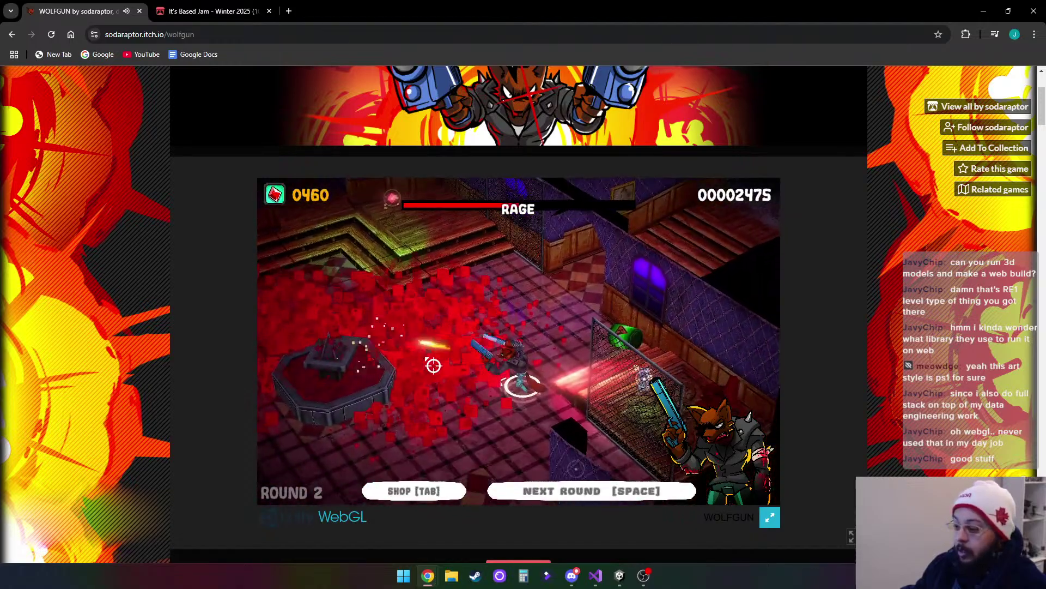
key("a")
key("w")
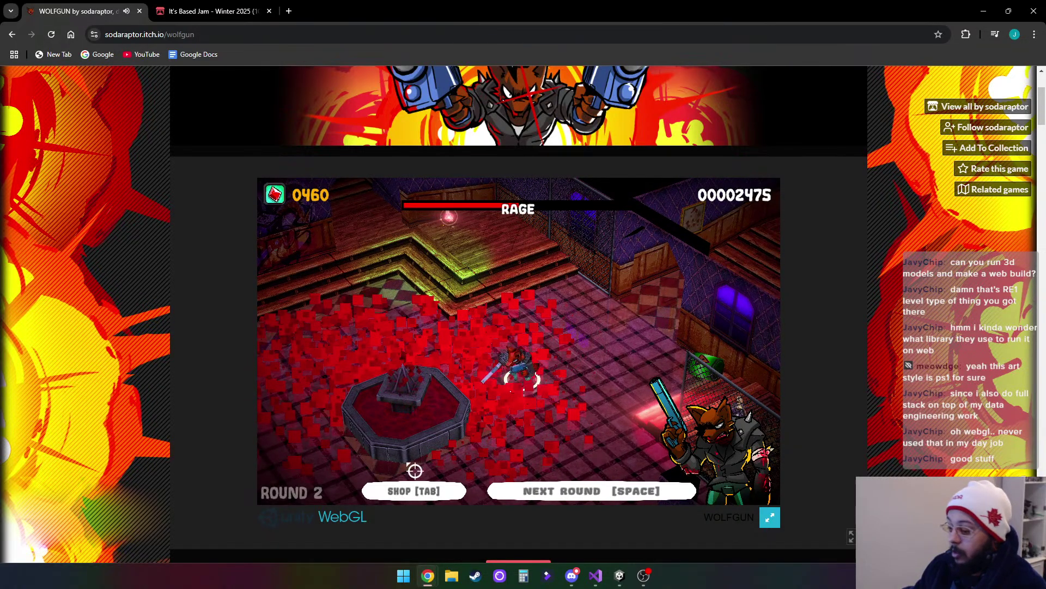
Post the comment "great game!" in the comments section of the WOLFGUN page
scroll(807, 425, "down", 6)
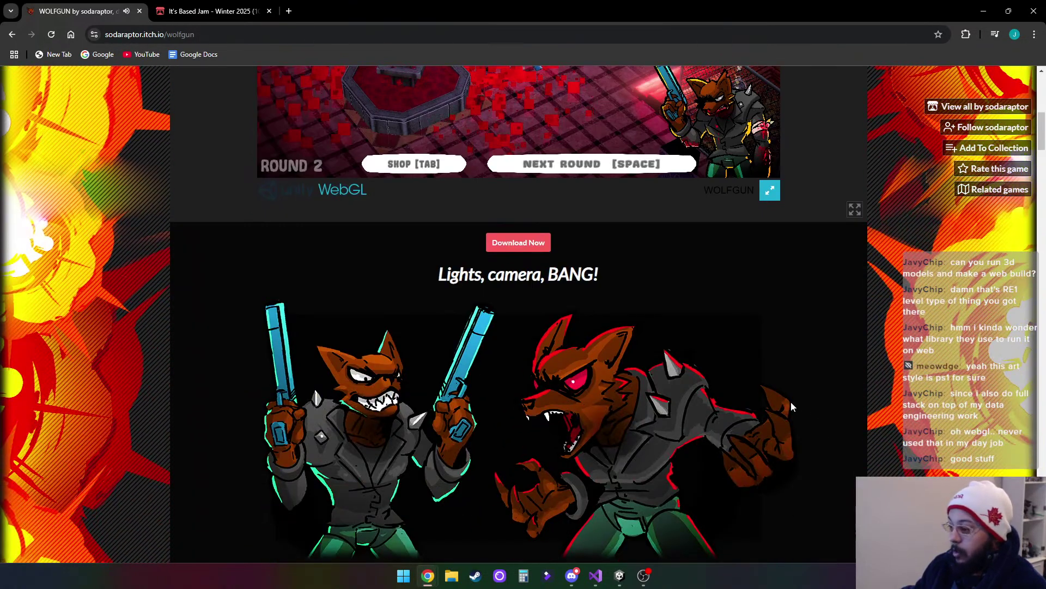
scroll(791, 407, "down", 5)
scroll(801, 403, "down", 5)
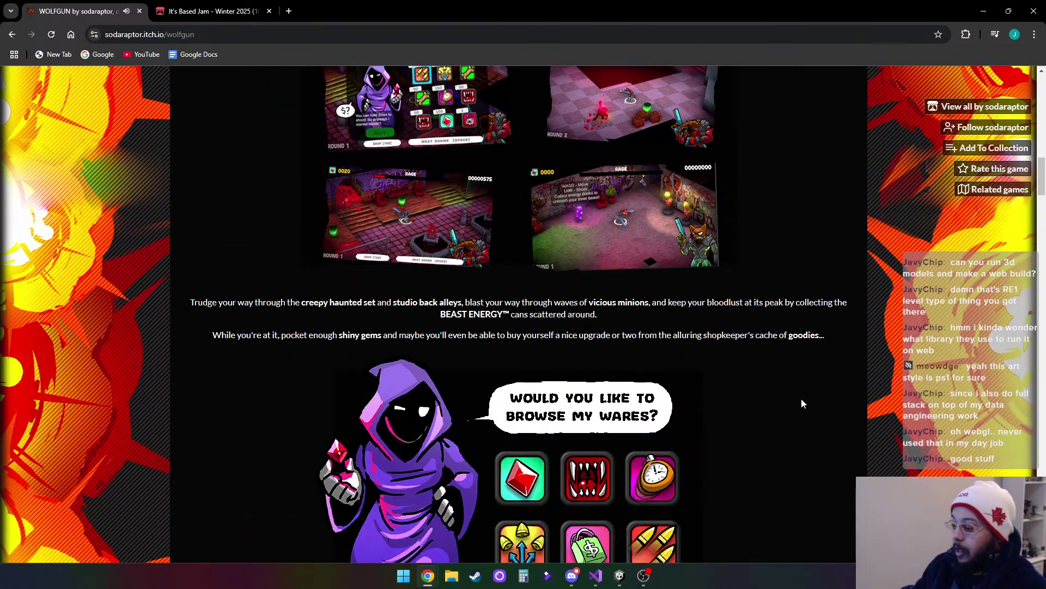
scroll(801, 403, "down", 12)
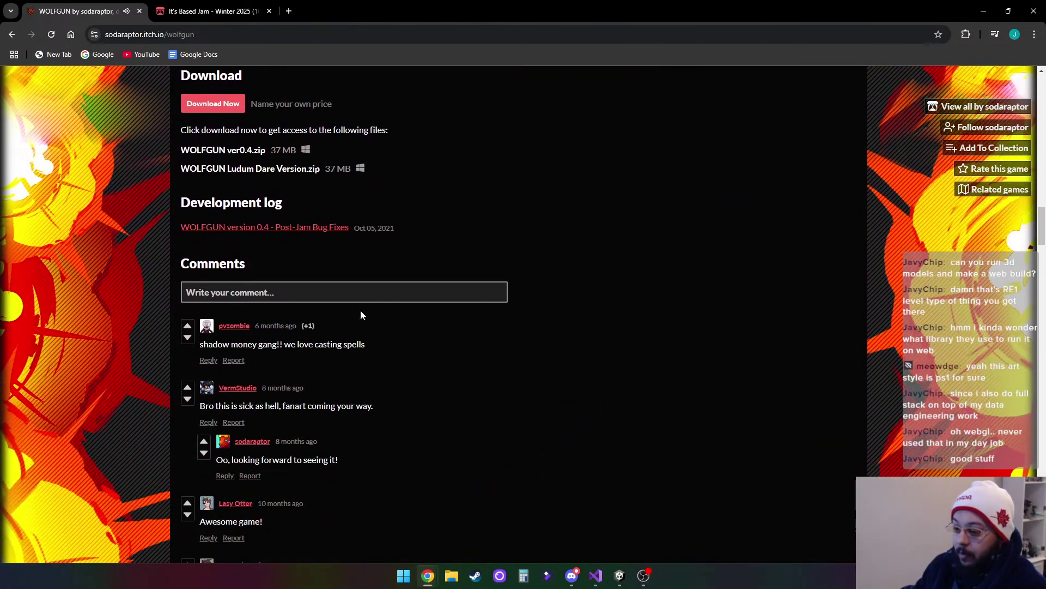
left_click(300, 290)
type("great")
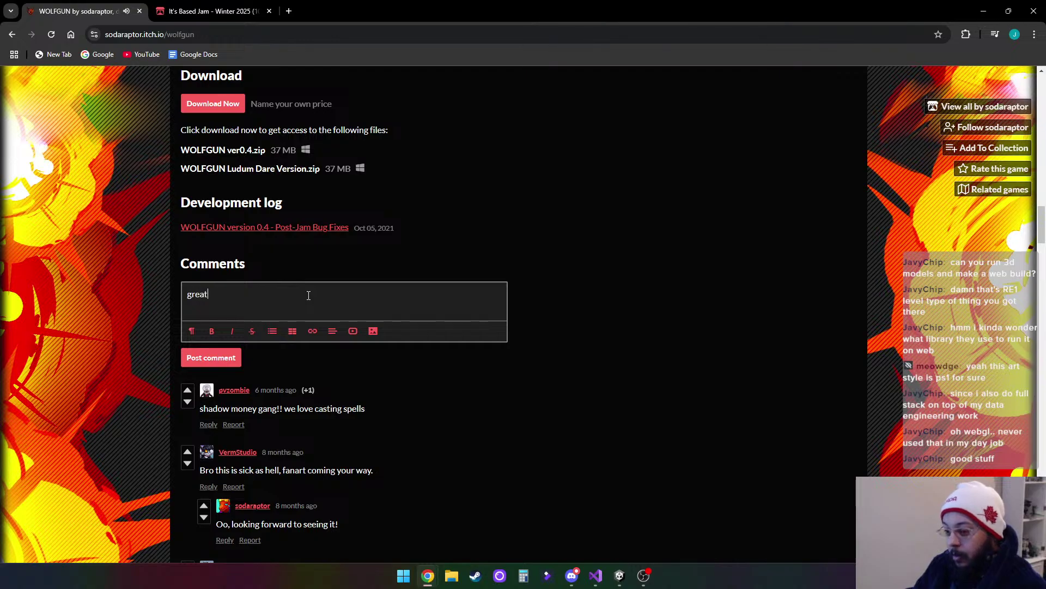
type(" game")
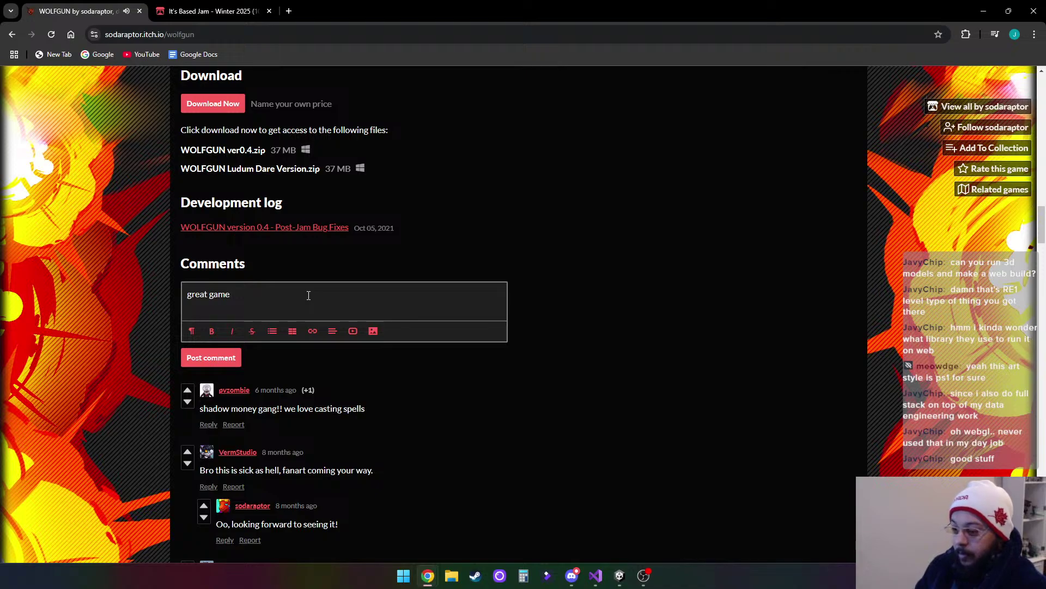
type("!")
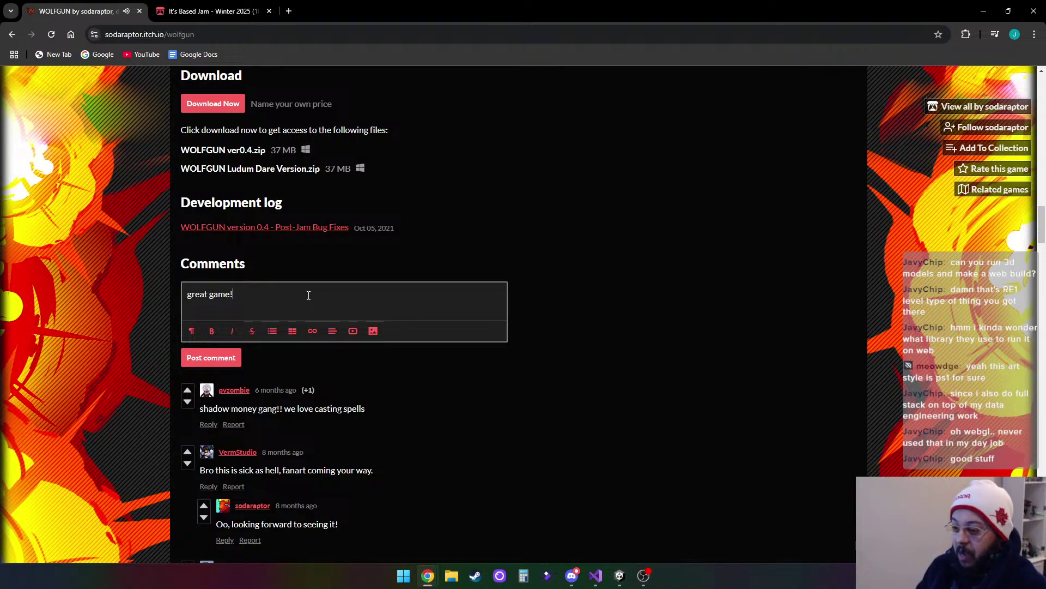
left_click(237, 357)
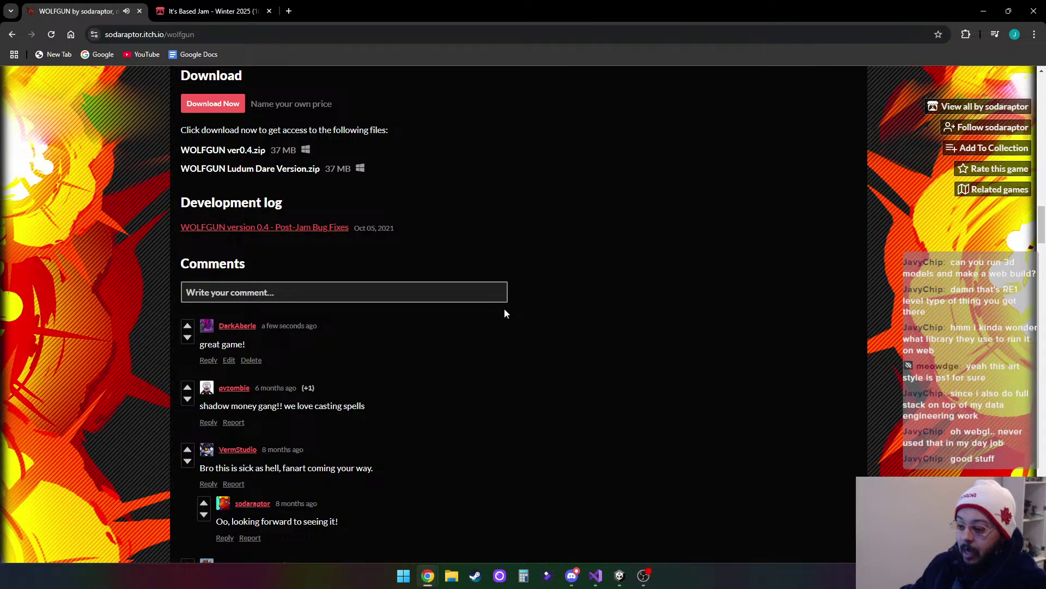
Examine the WOLFGUN page's description, artwork, download files and comments
scroll(505, 305, "up", 10)
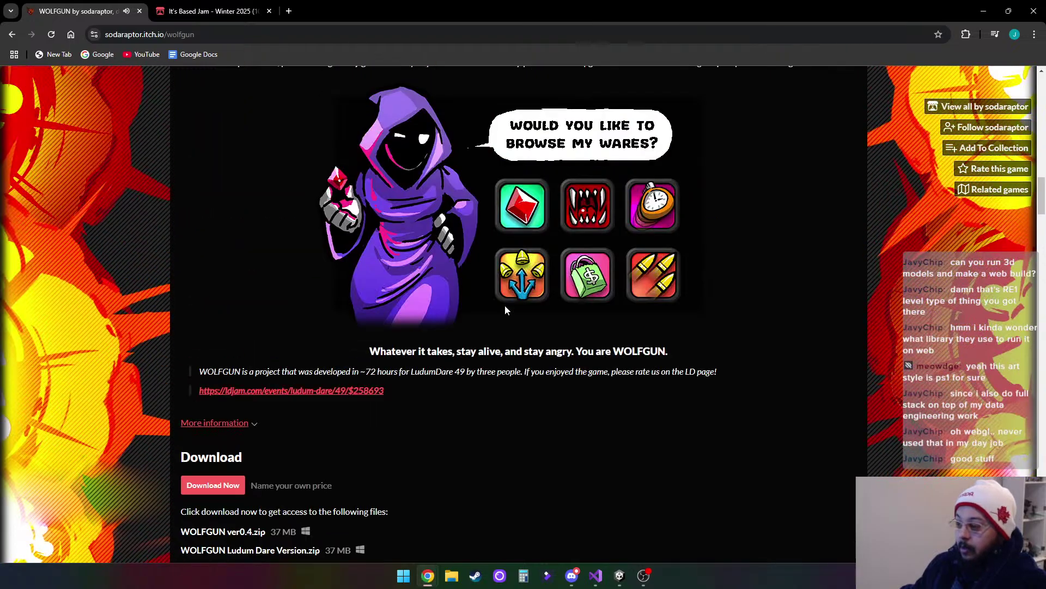
scroll(632, 427, "down", 4)
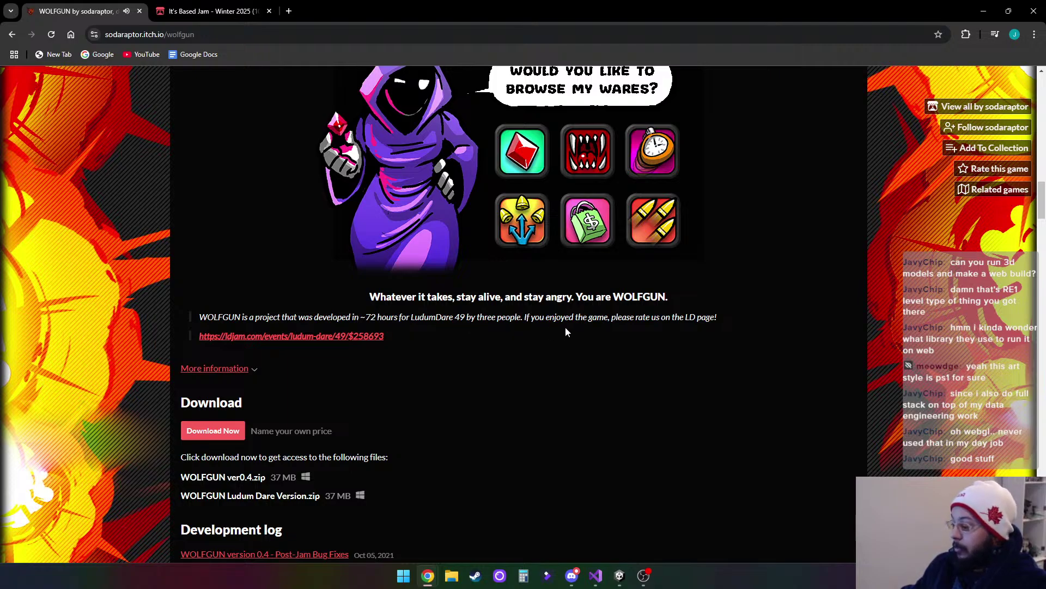
scroll(709, 339, "up", 9)
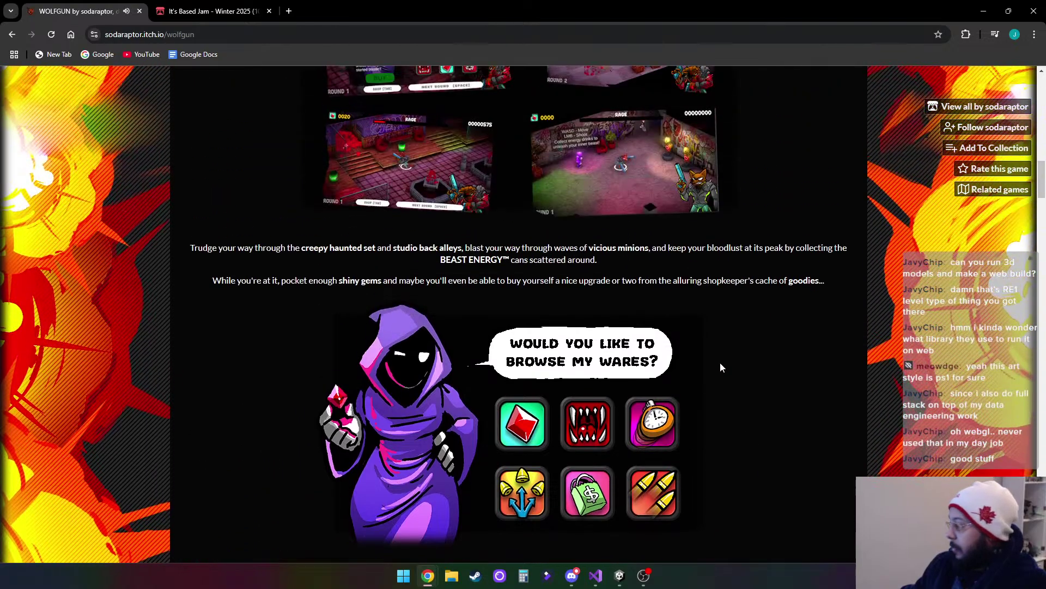
scroll(754, 374, "up", 5)
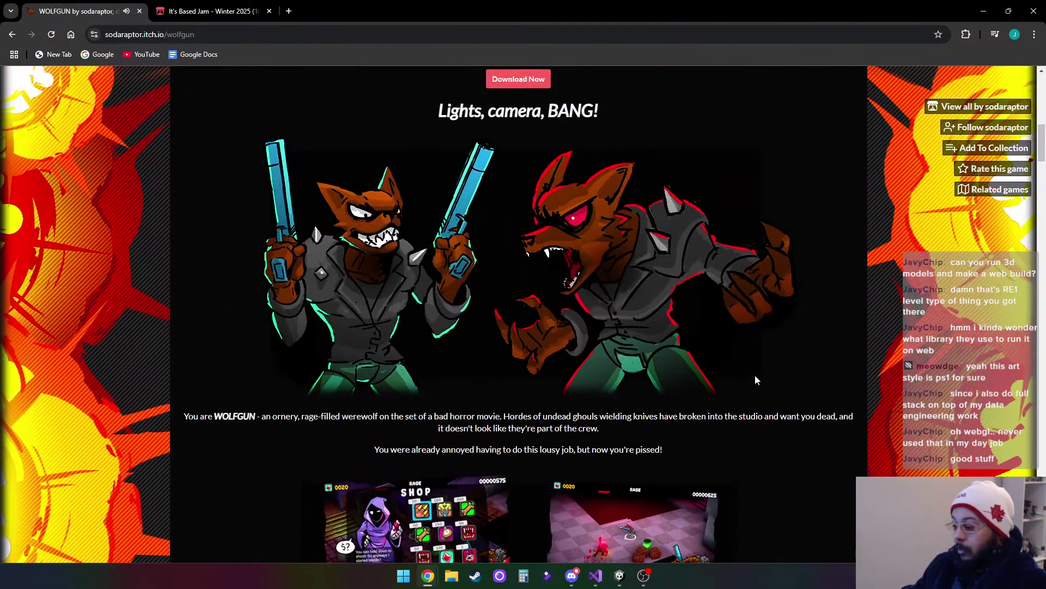
scroll(754, 374, "down", 5)
scroll(594, 356, "up", 5)
scroll(594, 355, "up", 10)
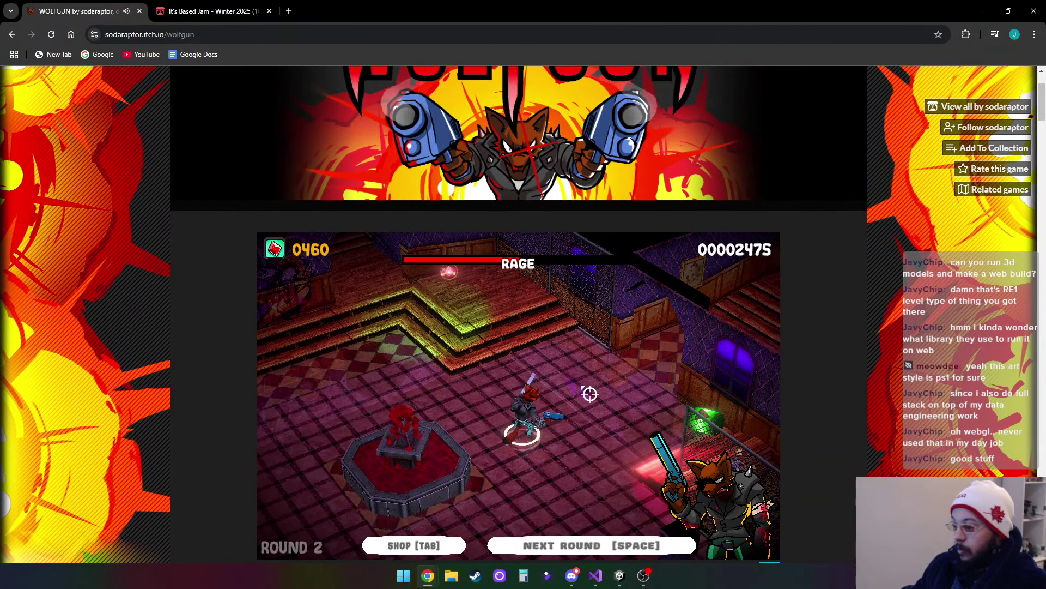
scroll(202, 204, "up", 2)
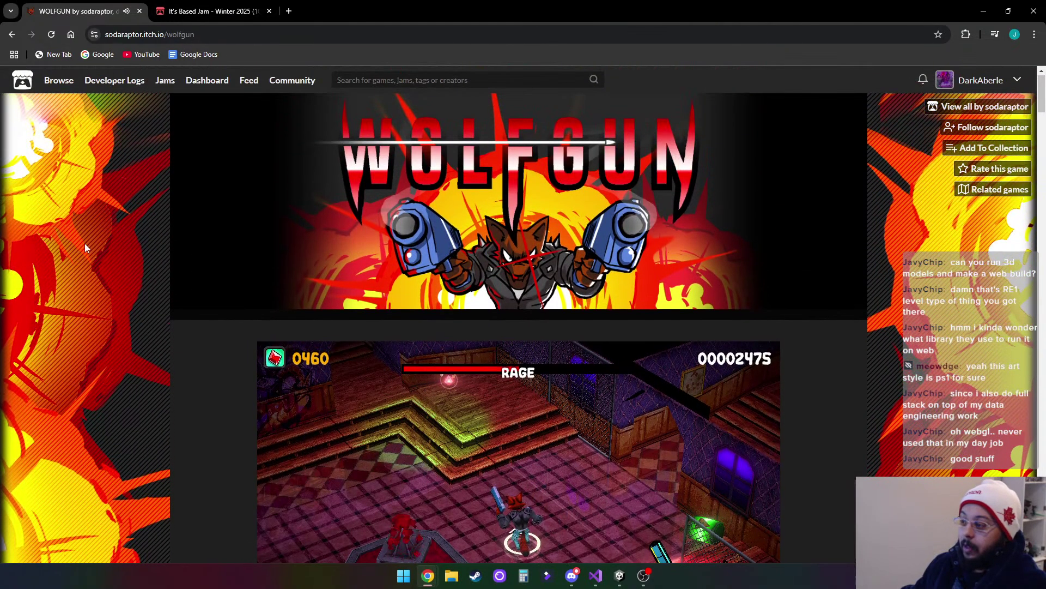
scroll(159, 319, "down", 15)
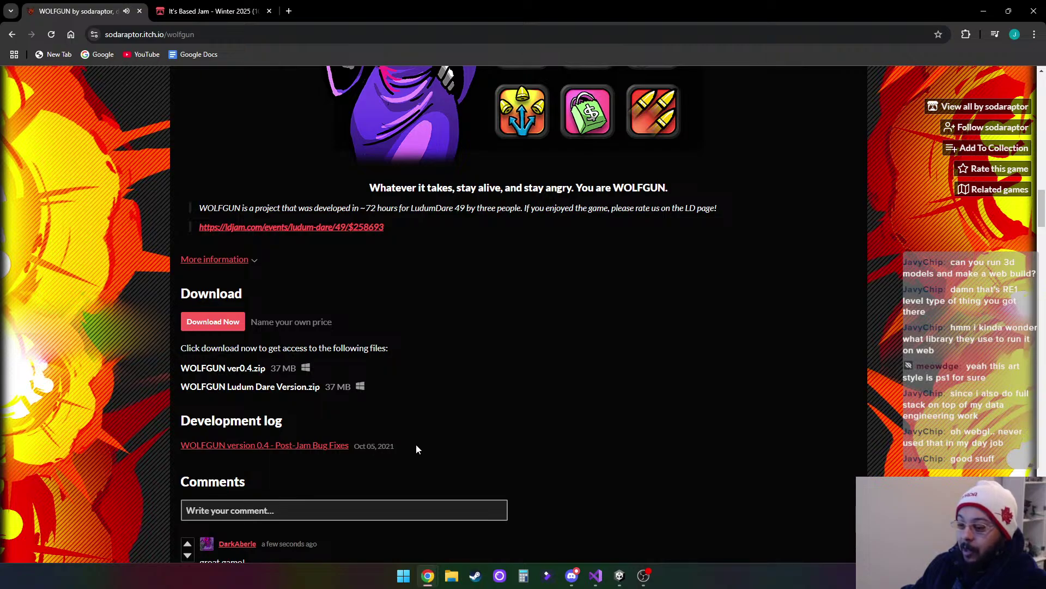
scroll(629, 381, "down", 10)
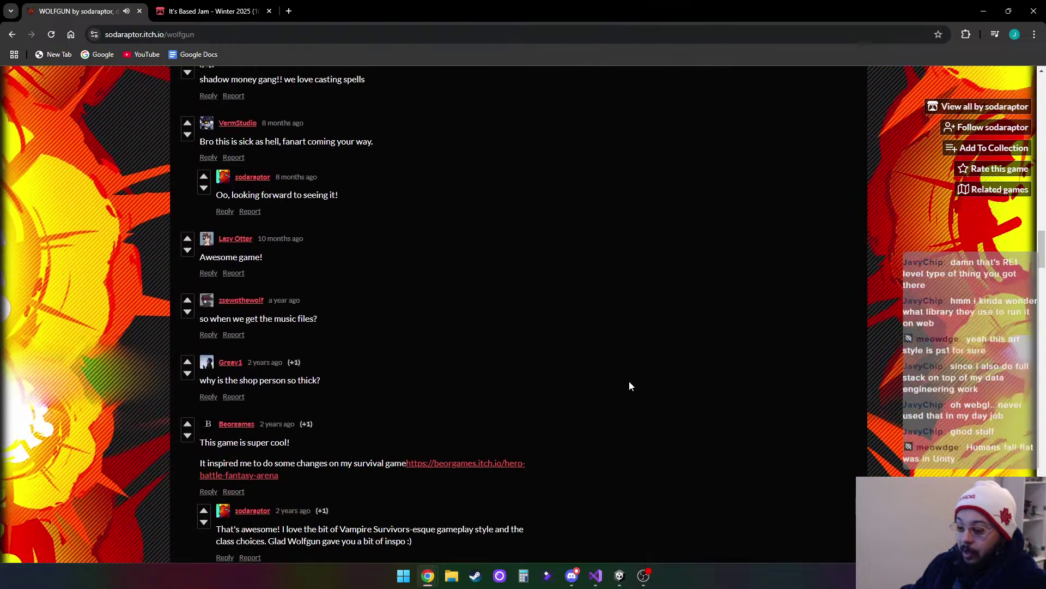
scroll(630, 386, "up", 6)
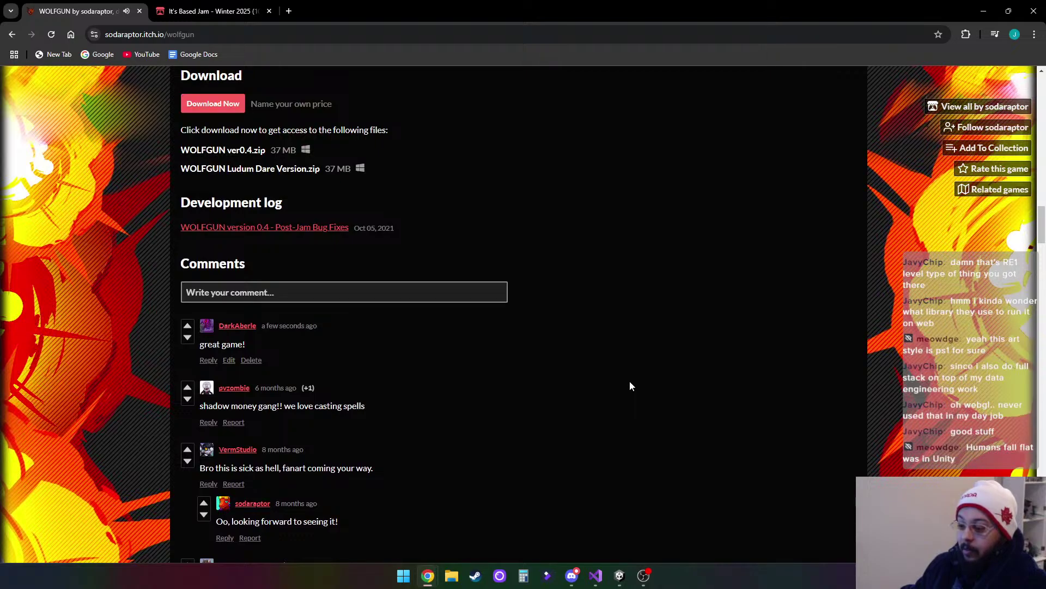
scroll(630, 382, "up", 12)
scroll(713, 404, "up", 15)
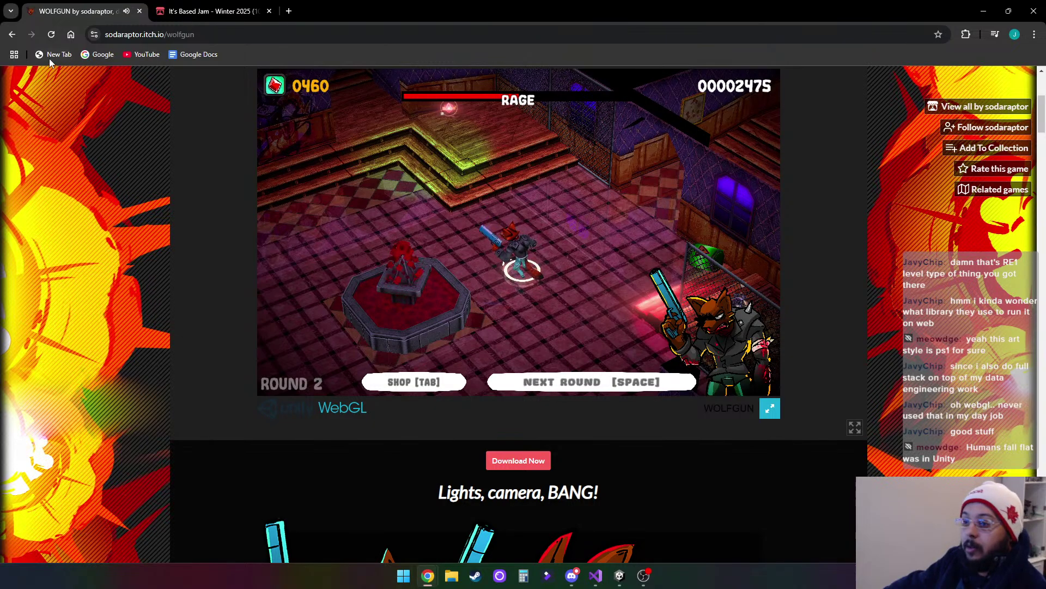
scroll(166, 257, "up", 5)
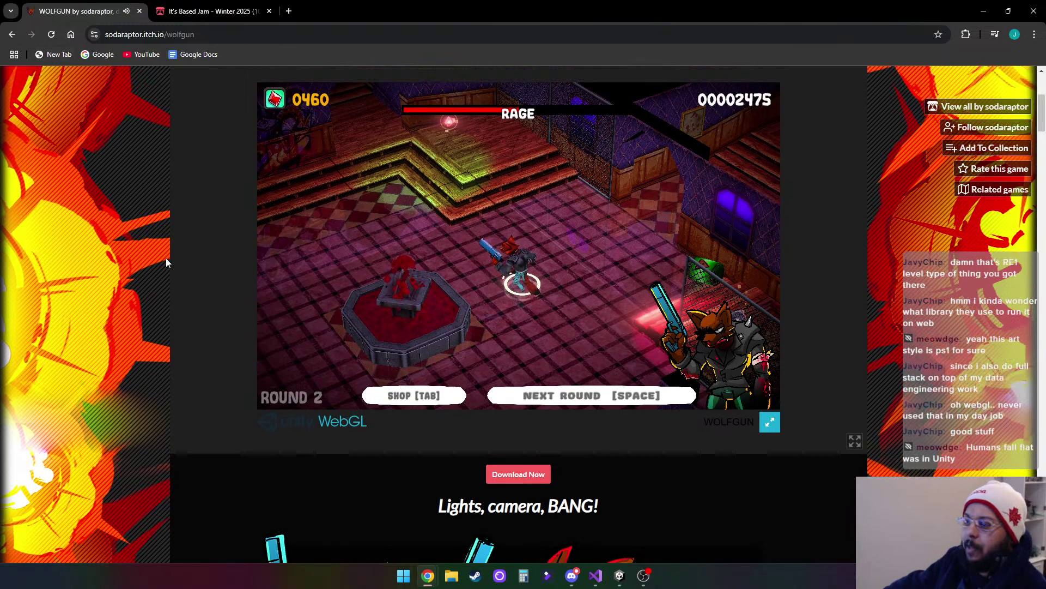
Open itch.io's top games listing, filter it by the 3D tag and look through the listed games
left_click(52, 82)
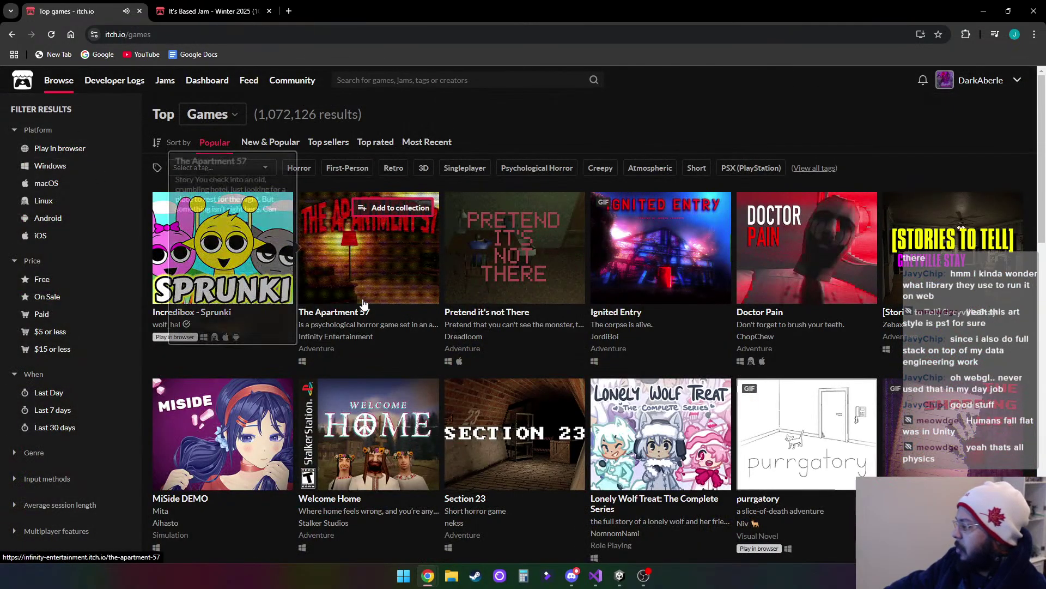
mouse_move(382, 303)
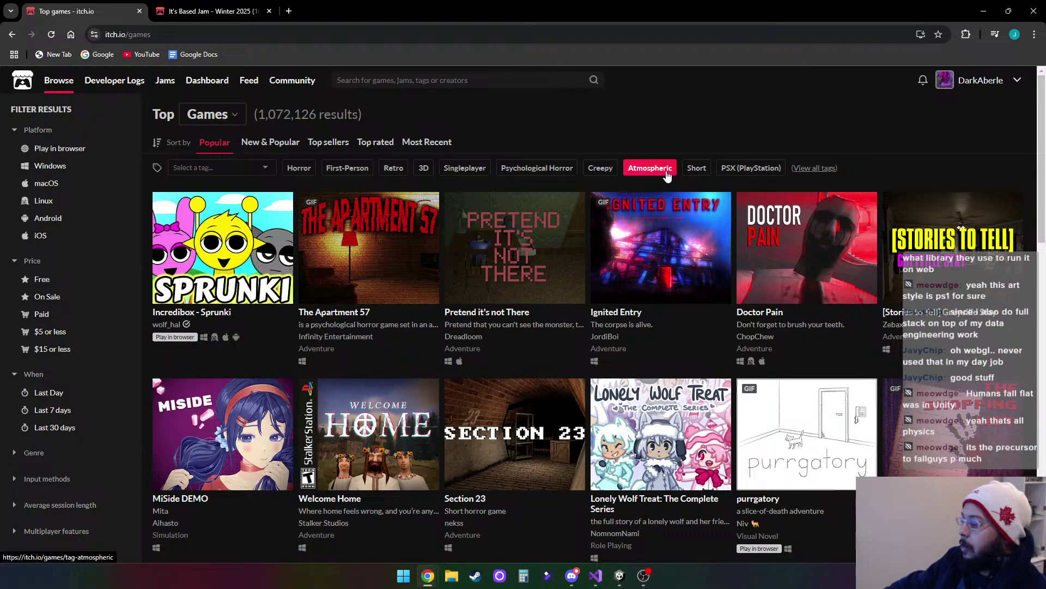
left_click(425, 171)
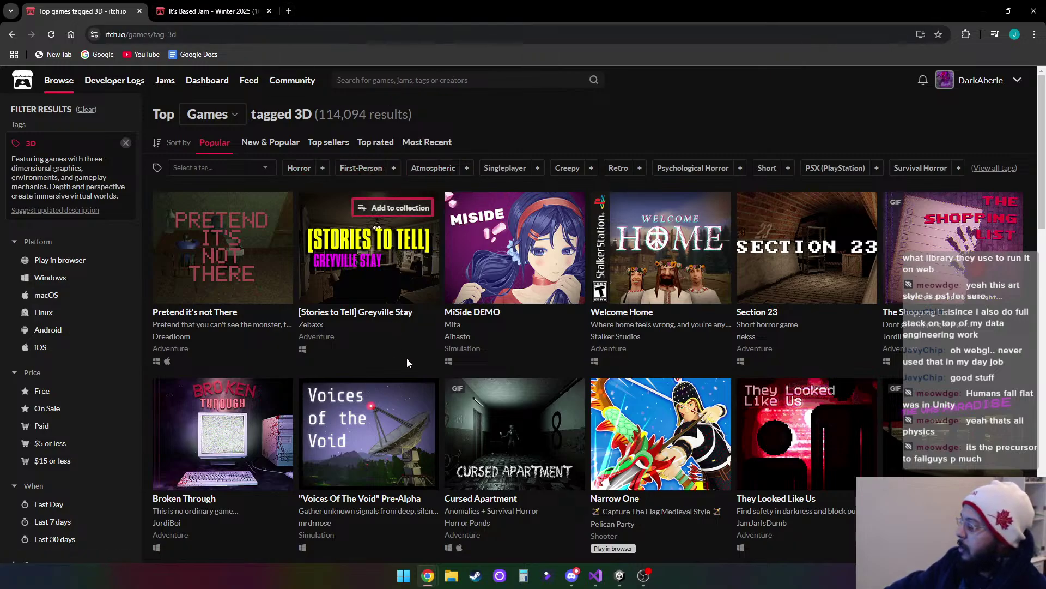
scroll(420, 353, "down", 5)
scroll(422, 353, "down", 4)
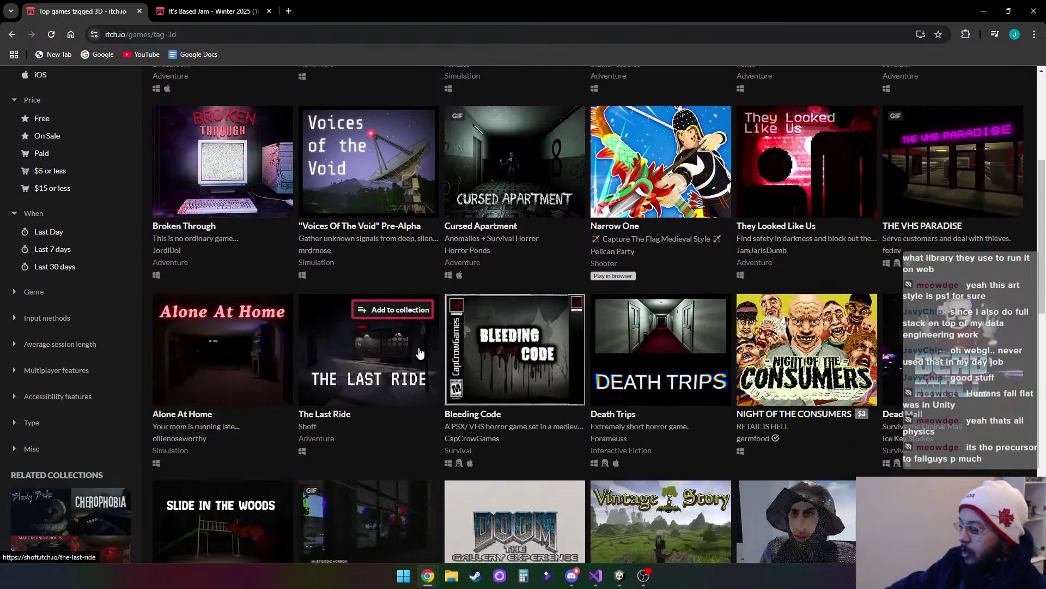
Open the ULTRAKILL Prelude page from the 3D games listing and examine its description, features and download files
scroll(458, 354, "down", 4)
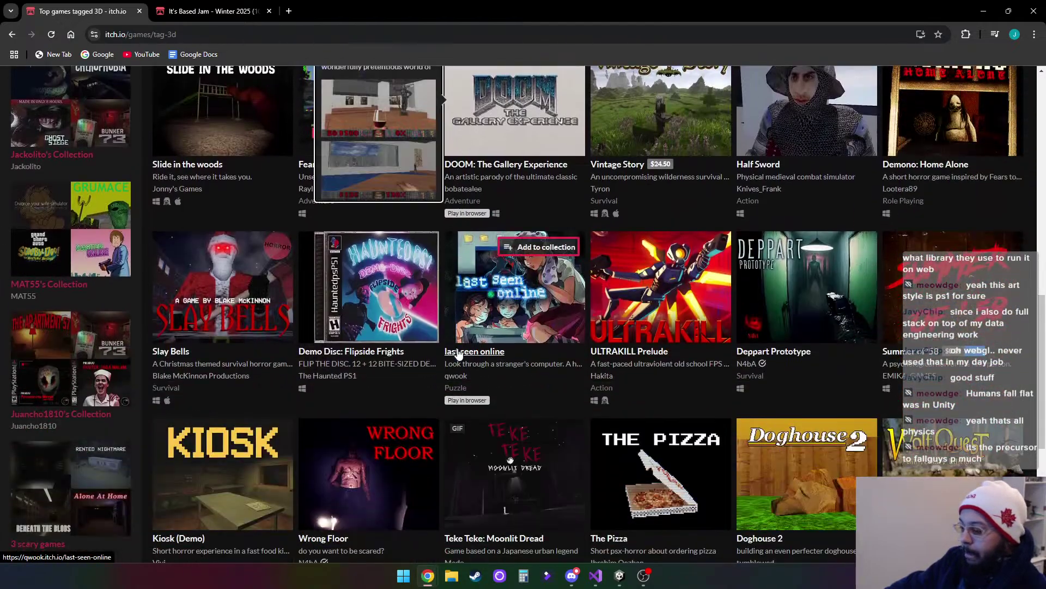
mouse_move(666, 293)
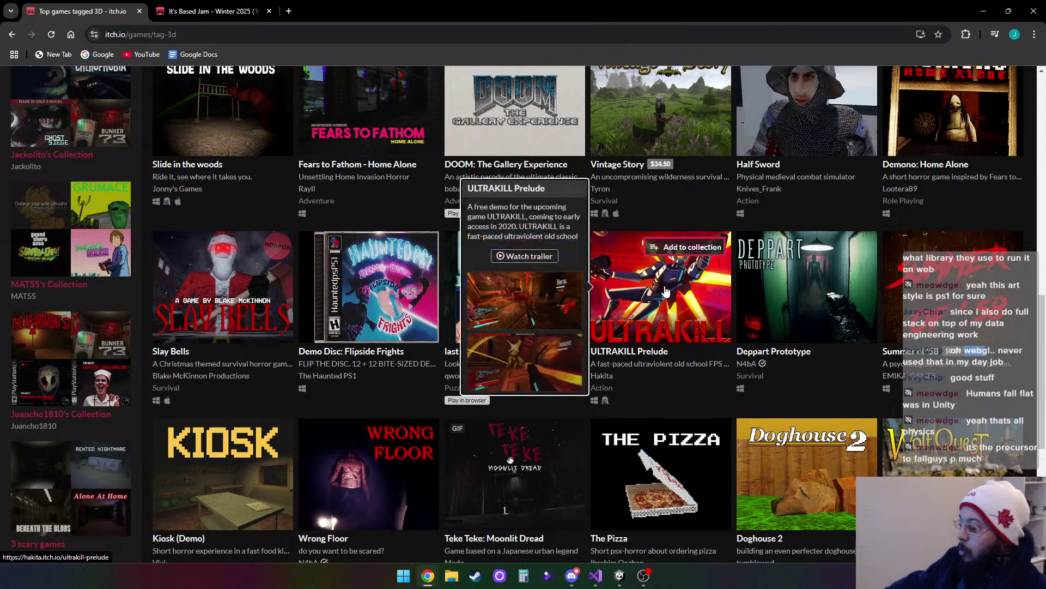
left_click(627, 288)
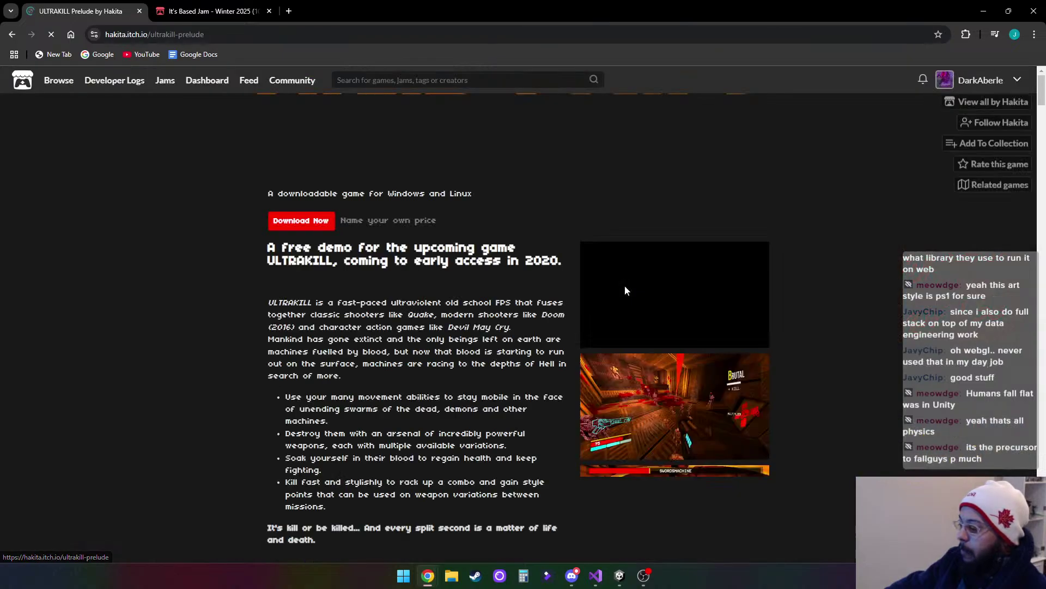
scroll(815, 328, "down", 5)
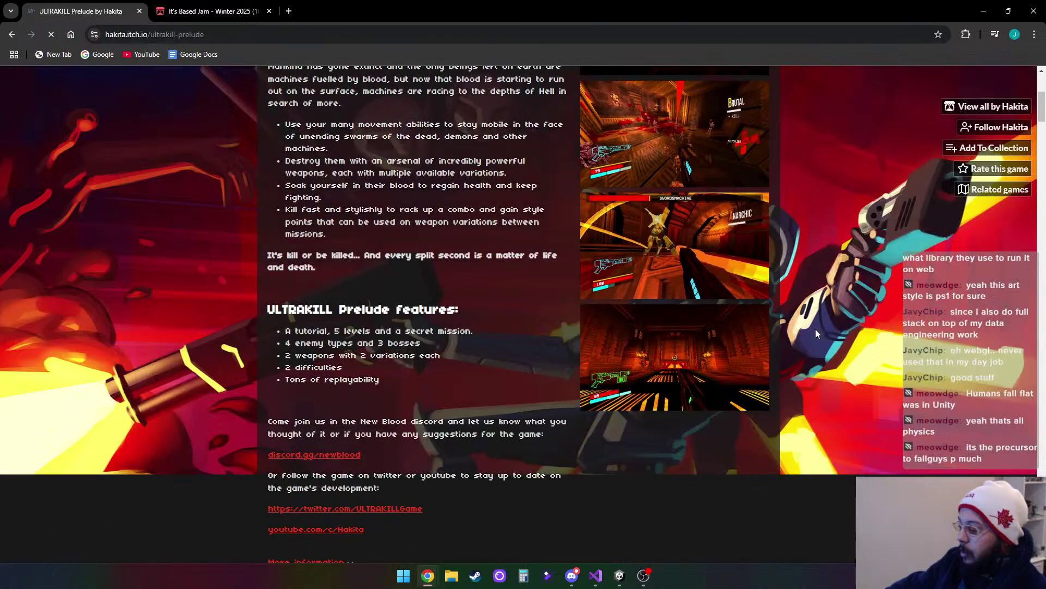
scroll(815, 328, "down", 5)
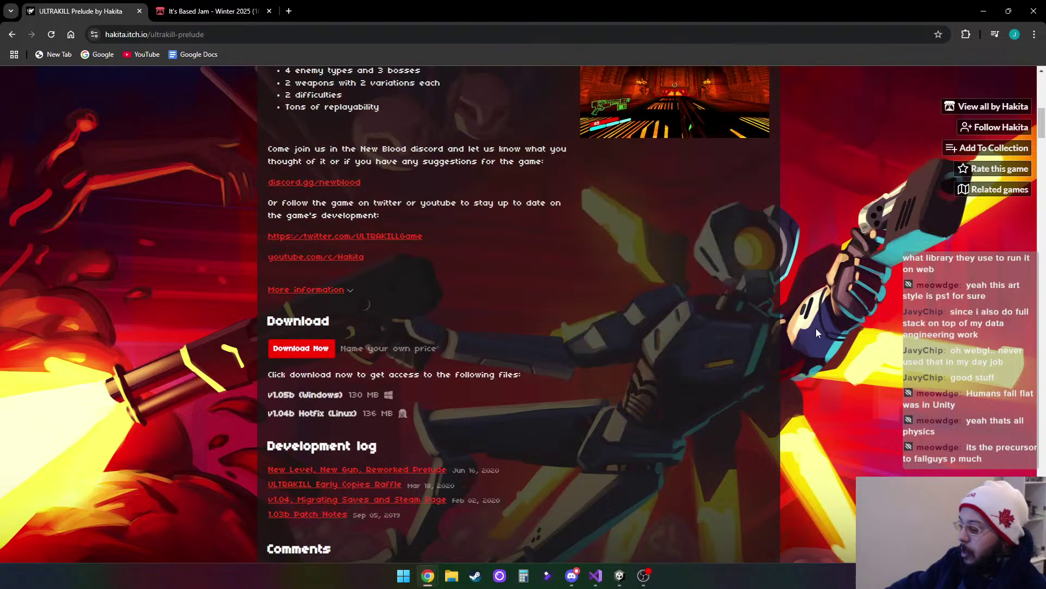
scroll(816, 328, "up", 5)
scroll(817, 328, "down", 5)
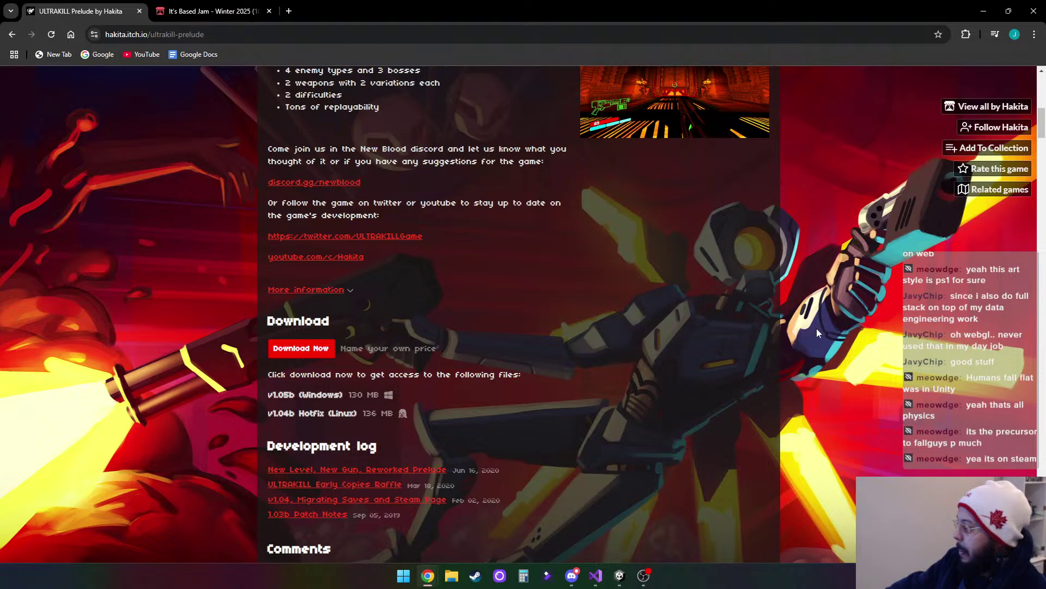
scroll(817, 328, "up", 10)
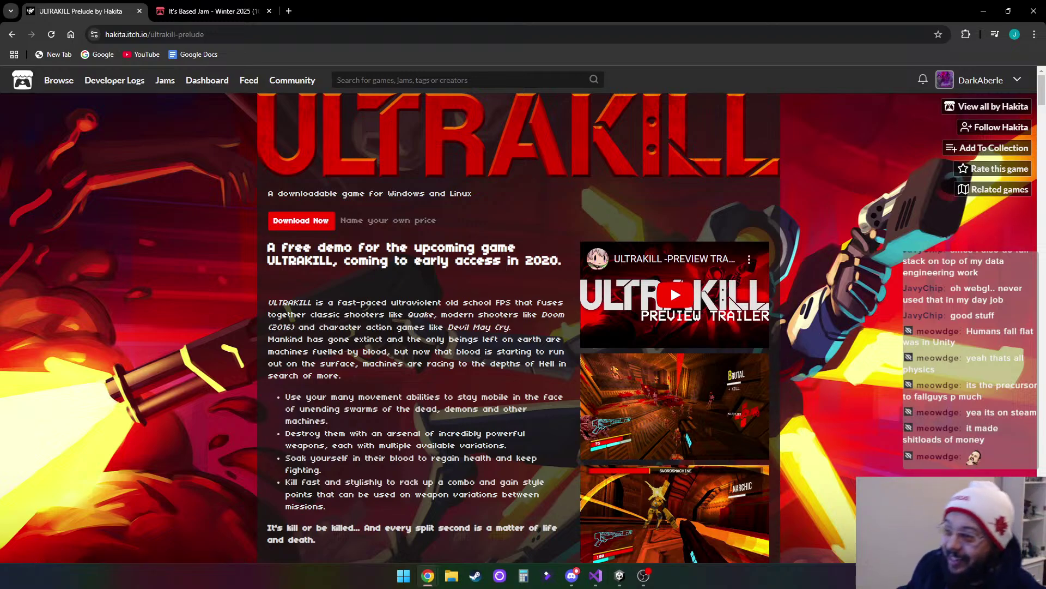
Go back to the It's Based Jam - Winter 2025 page and review its header and submission dates
left_click(187, 13)
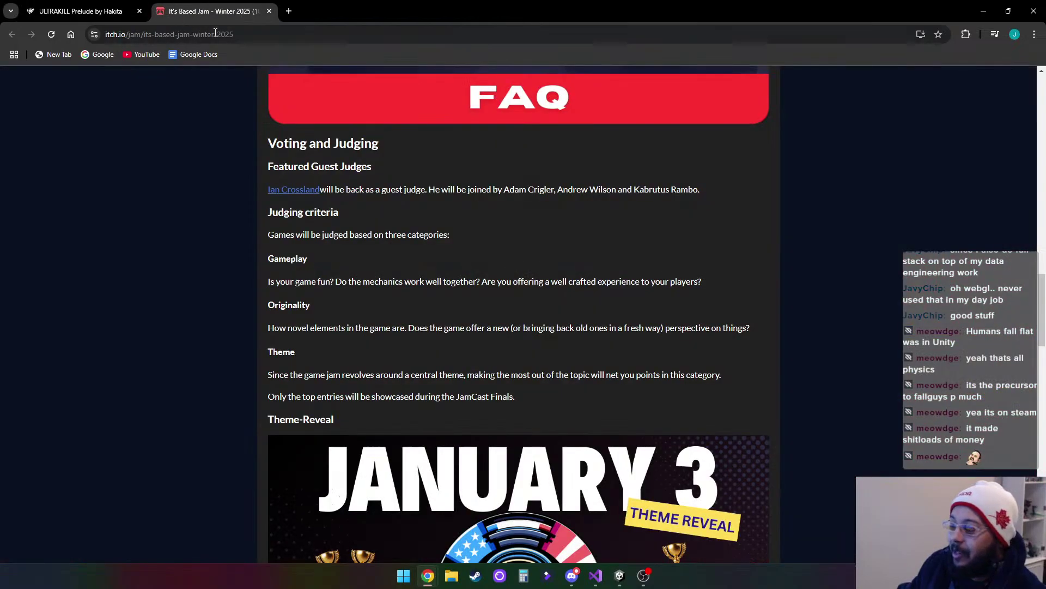
scroll(251, 458, "up", 15)
scroll(247, 451, "up", 5)
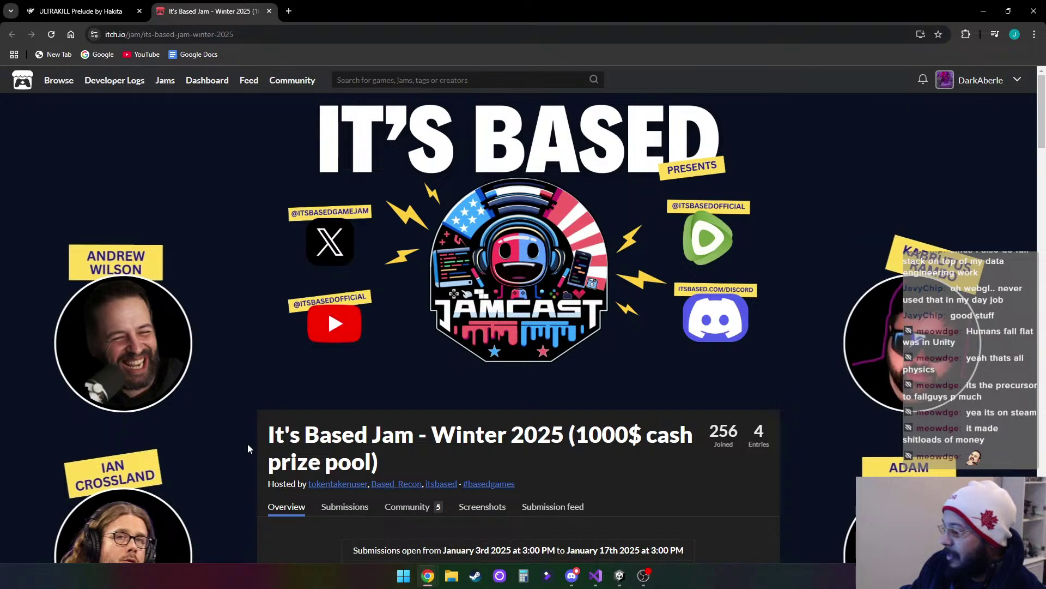
scroll(248, 448, "down", 5)
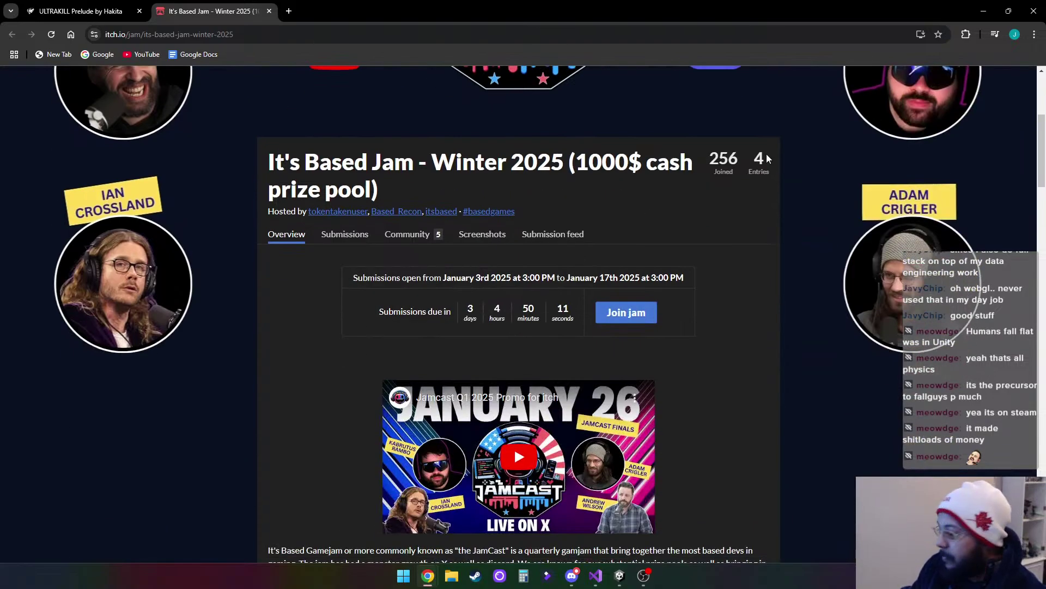
Close the jam page and the Asset Store browser window, and look over the BasicMovement script's field declarations in Visual Studio
key("ctrl+w")
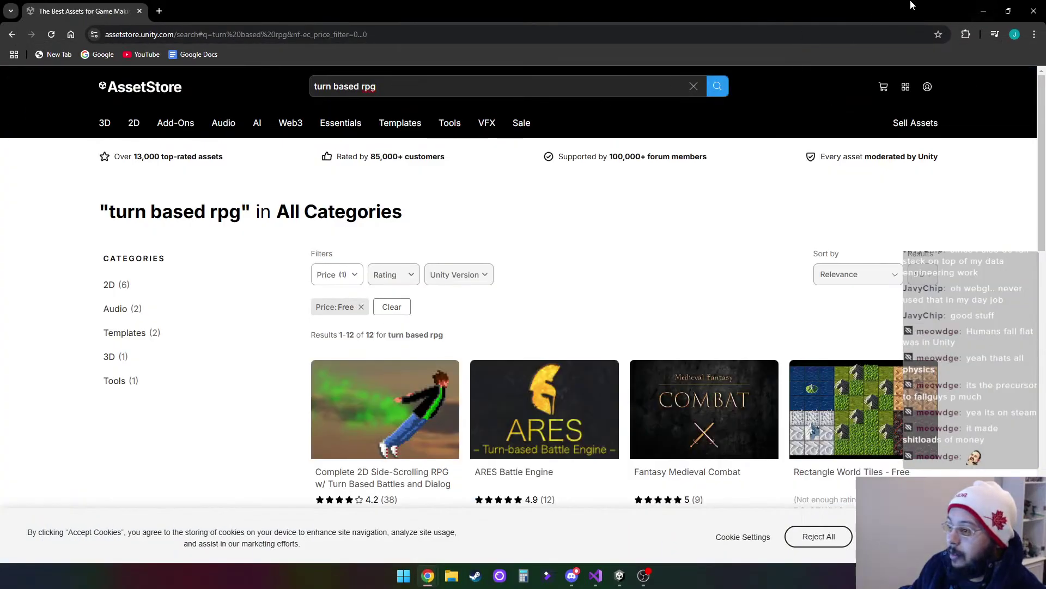
left_click(1034, 11)
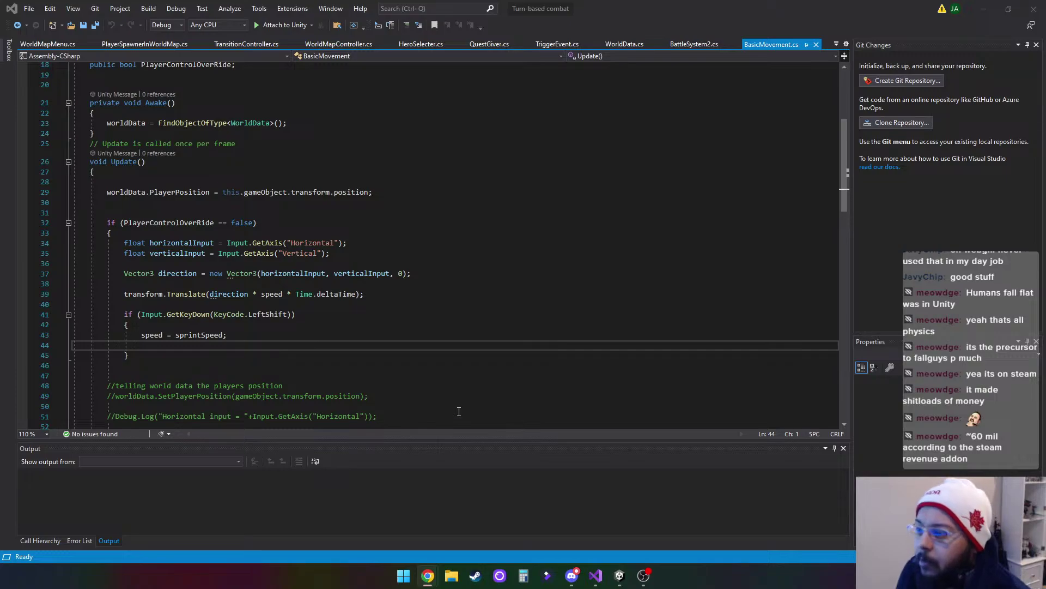
scroll(457, 379, "up", 5)
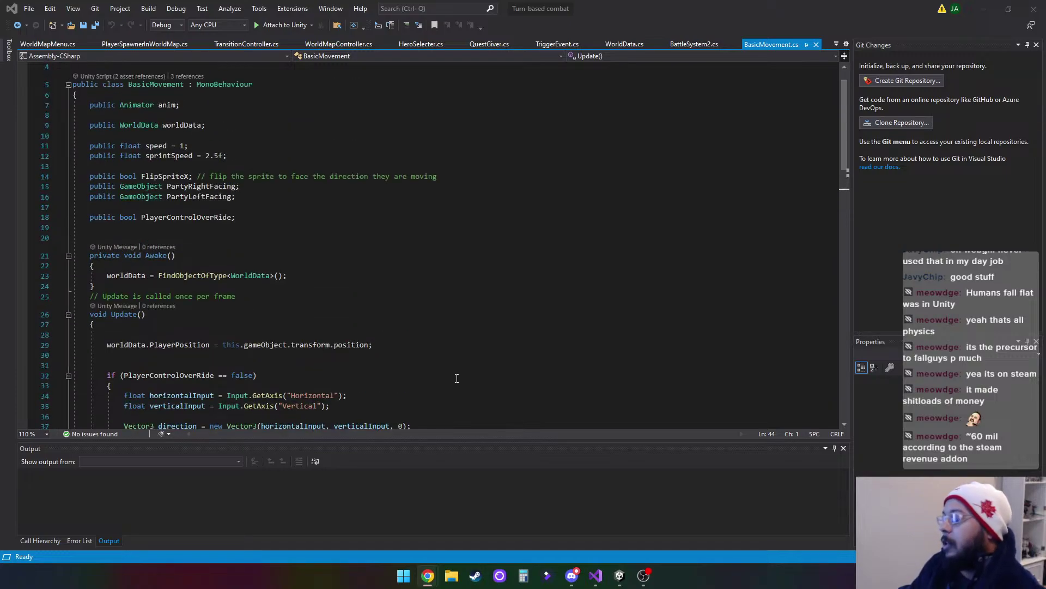
scroll(457, 378, "up", 1)
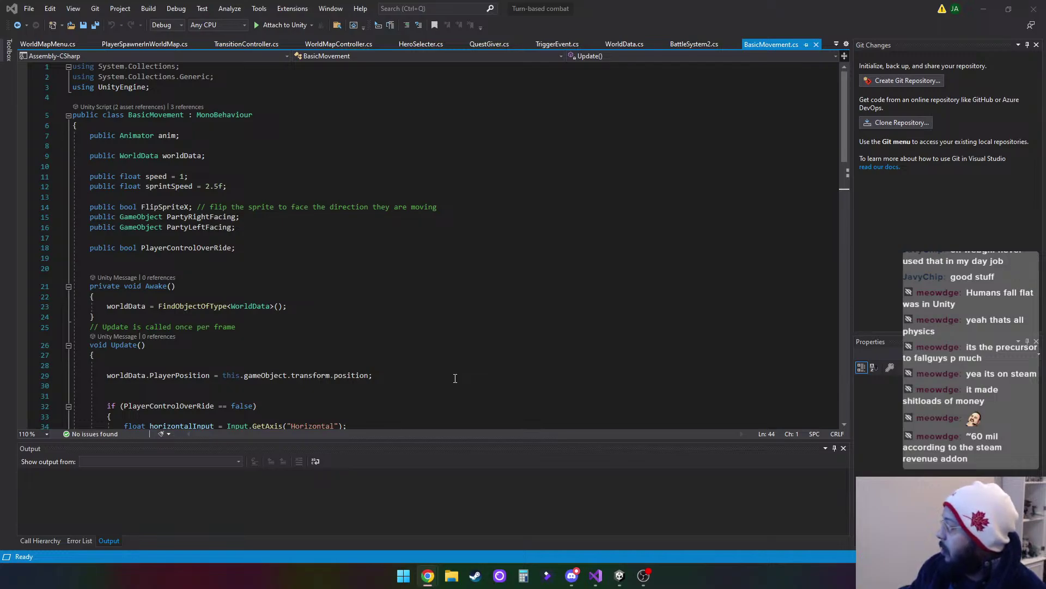
Launch Steam, minimise its main window and dismiss the Marvel Rivals update news
left_click(474, 575)
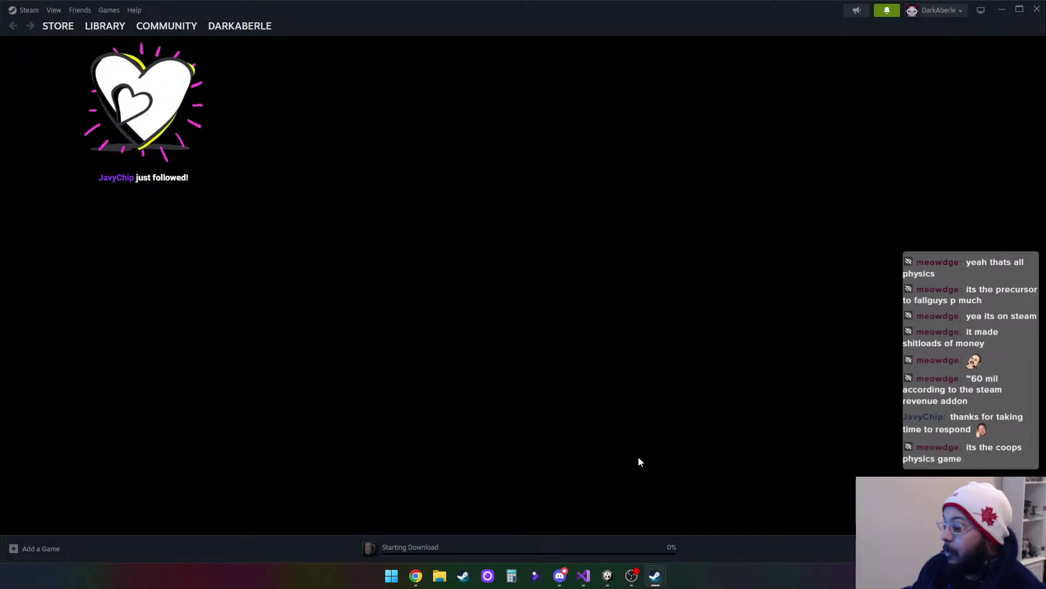
left_click(1002, 9)
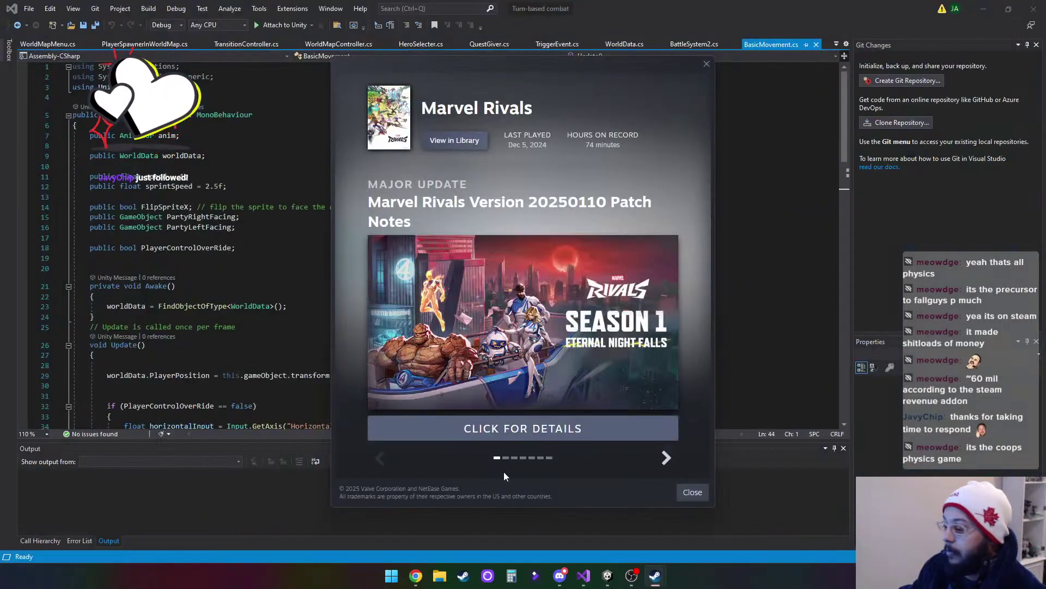
left_click(706, 64)
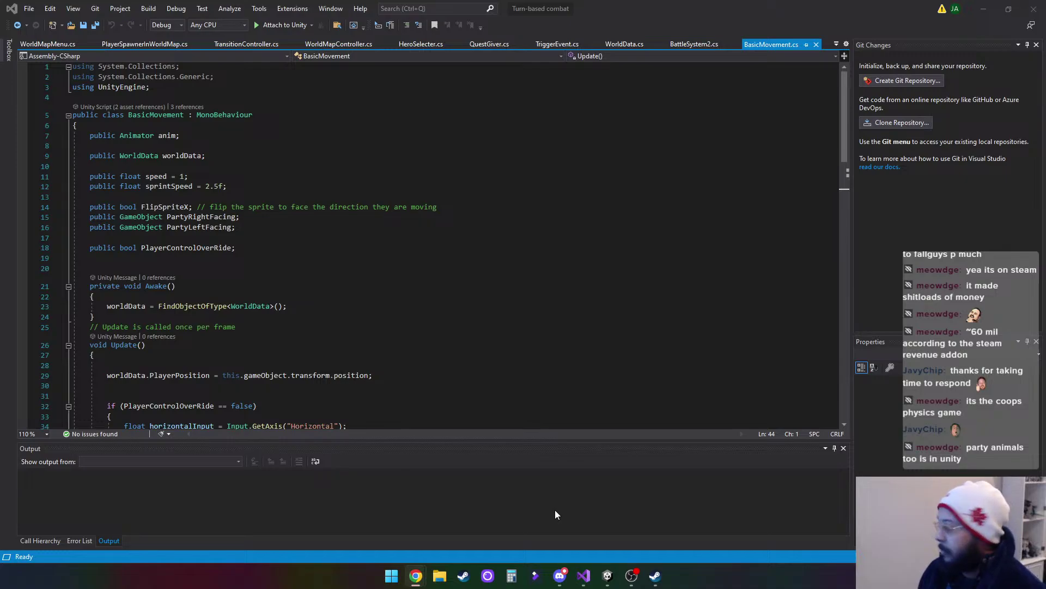
Bring the Unity editor to the front, and move the Steam store window off to the other monitor
left_click(607, 577)
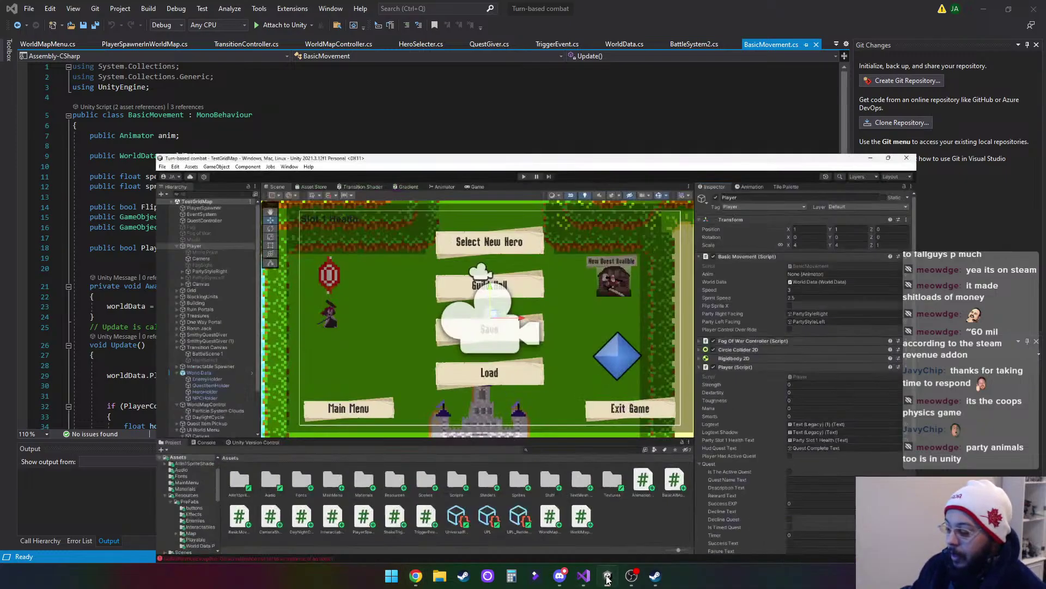
left_click(607, 576)
left_click(607, 576)
mouse_move(416, 577)
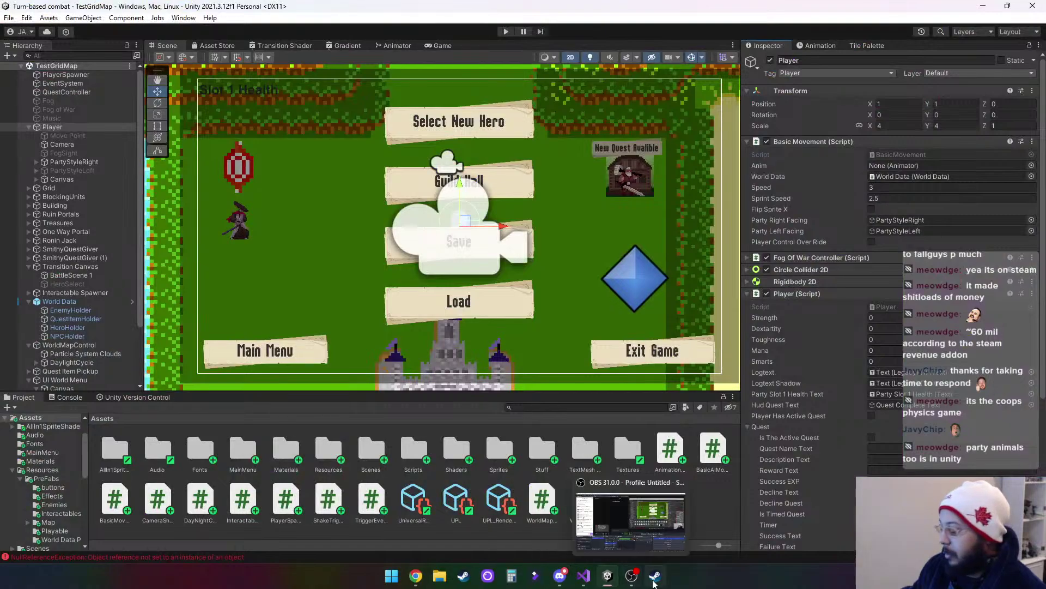
left_click(654, 579)
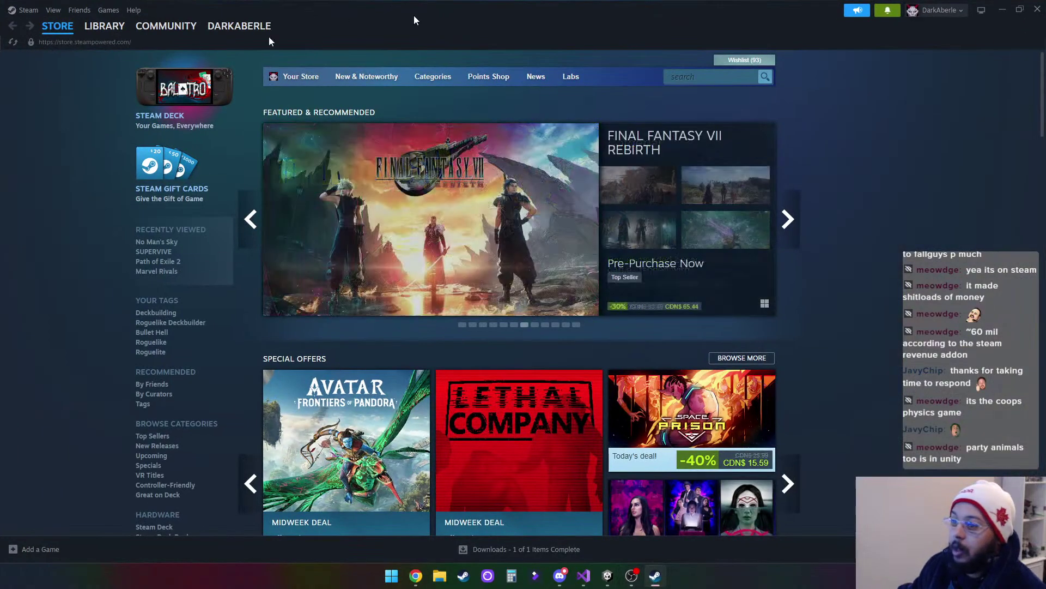
left_click_drag(414, 21, 0, 76)
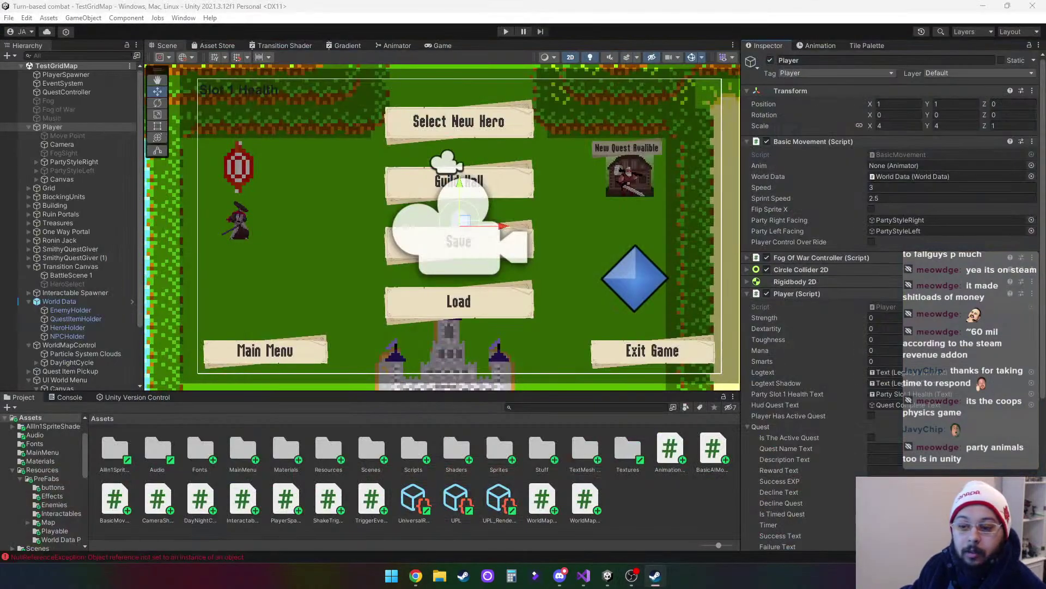
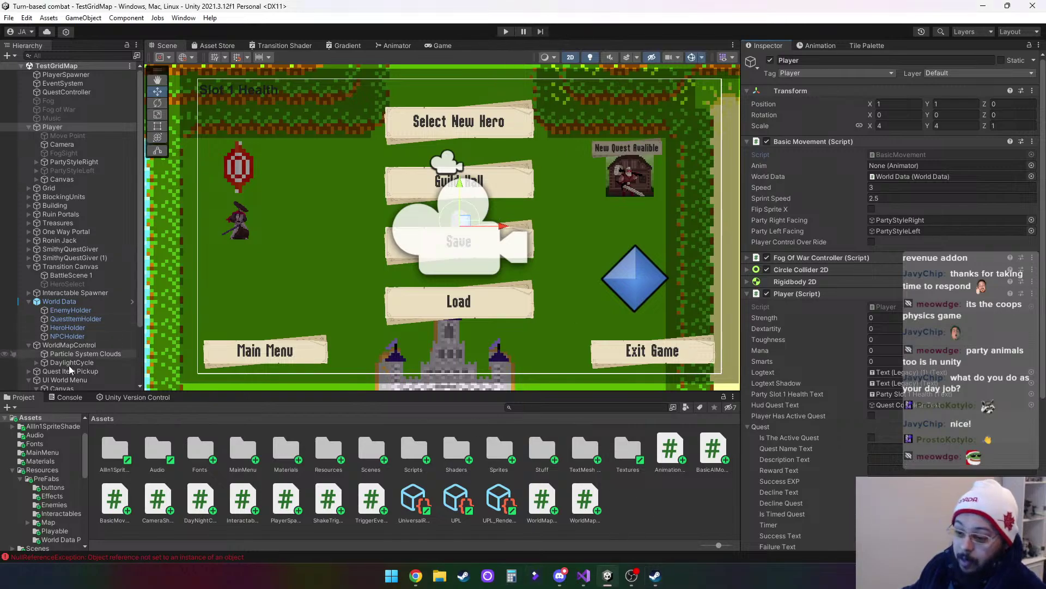
Check the On Click events of the New Hero, Guild Hall, Save, Load, Exit Game and Main Menu buttons under UI World Menu
scroll(70, 354, "down", 3)
left_click(82, 325)
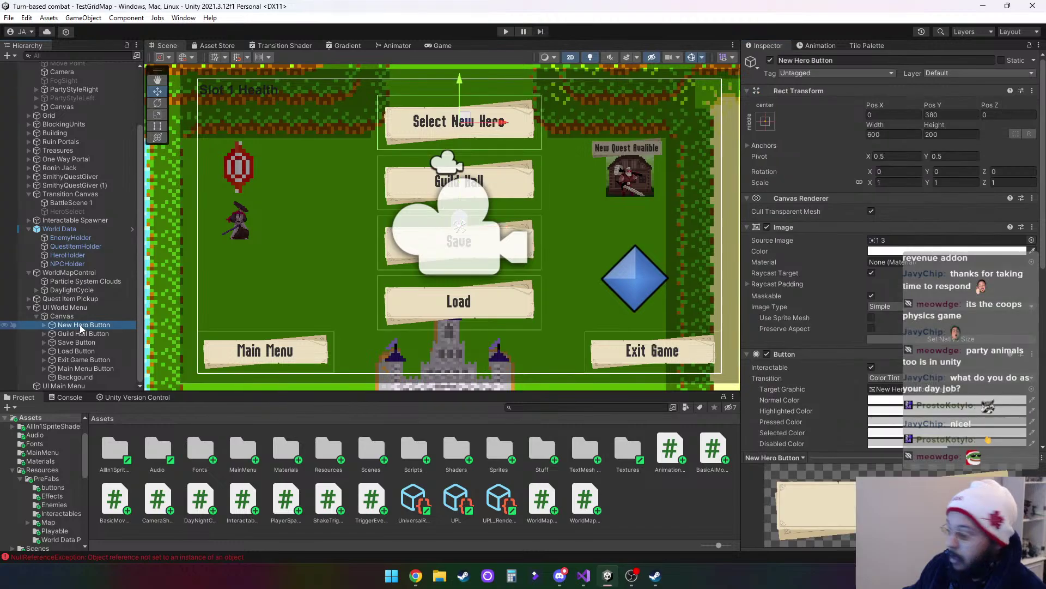
scroll(845, 393, "down", 5)
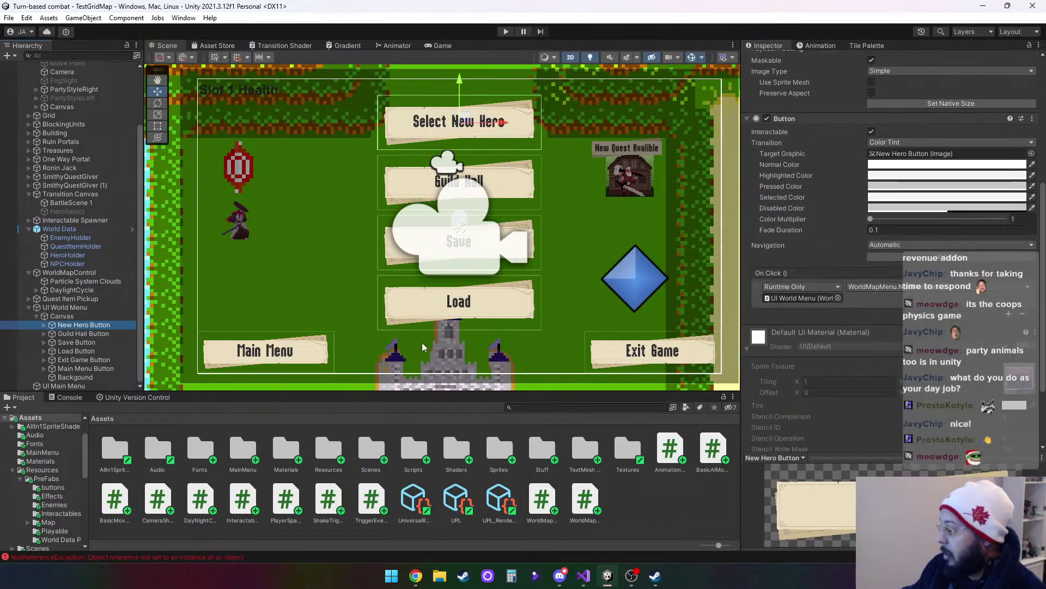
left_click(84, 333)
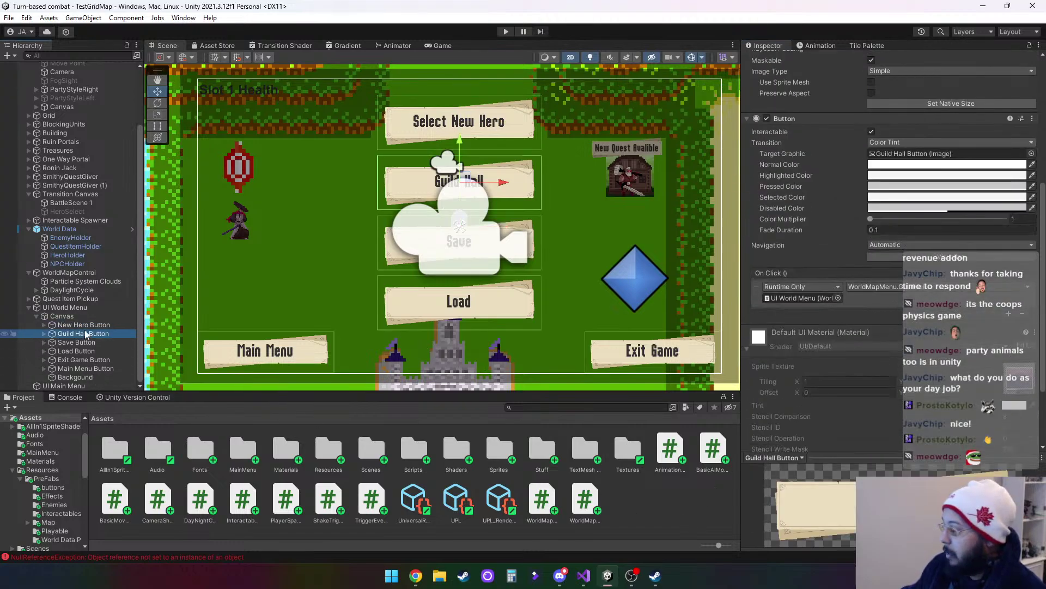
left_click(87, 342)
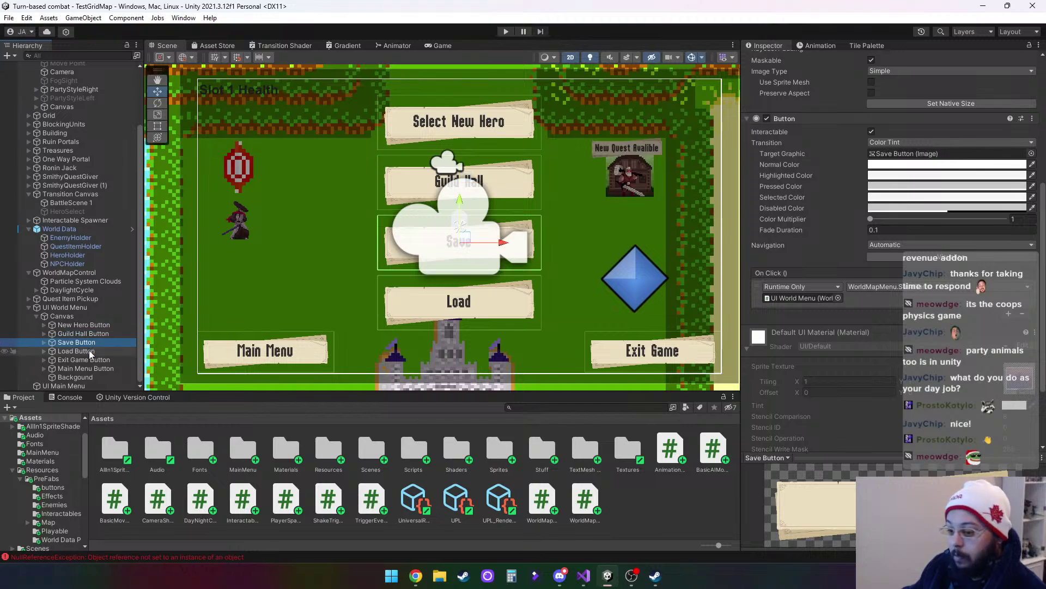
left_click(90, 351)
left_click(94, 360)
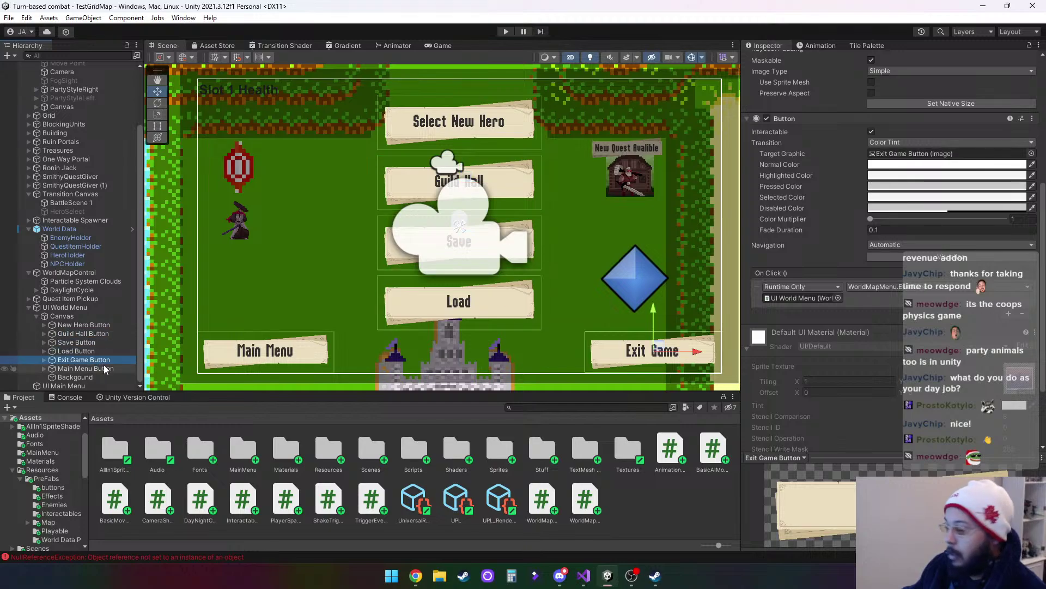
left_click(106, 369)
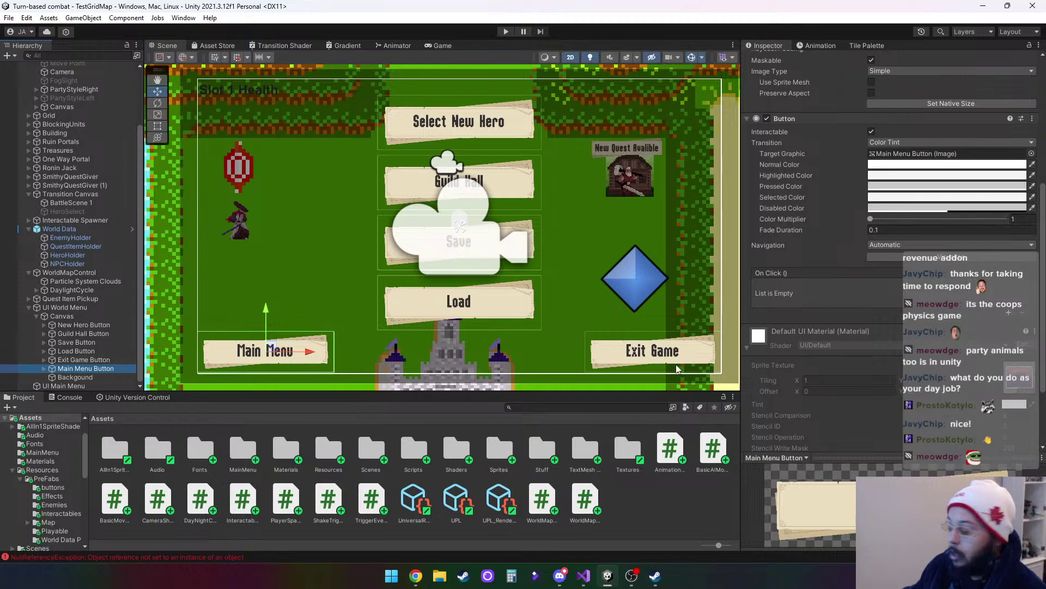
Add an On Click event to the Main Menu Button that calls WorldMapMenu's MainMenu function on the UI World Menu object
left_click(1007, 313)
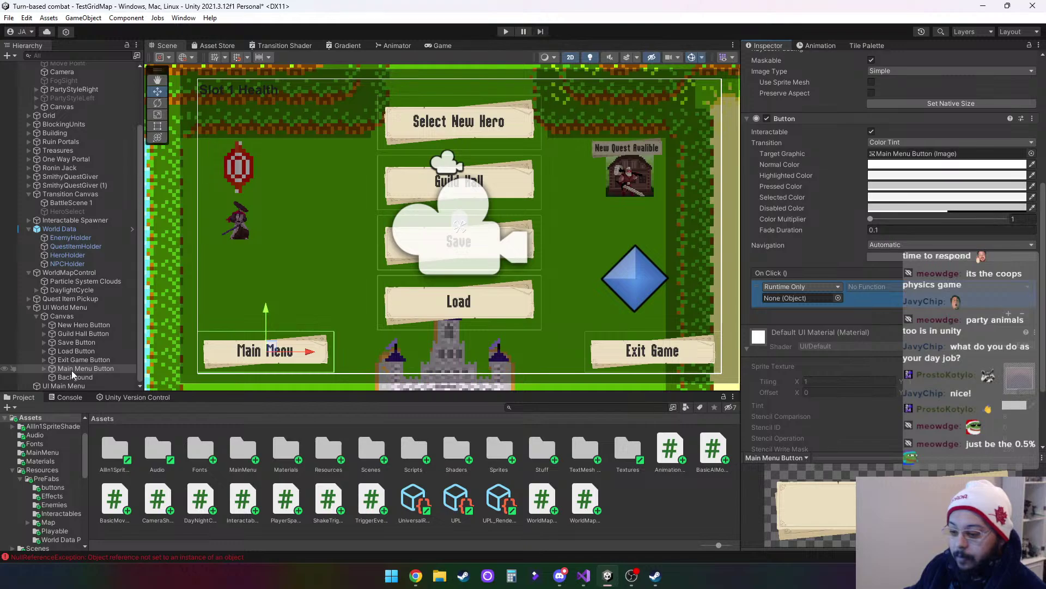
left_click_drag(64, 308, 795, 304)
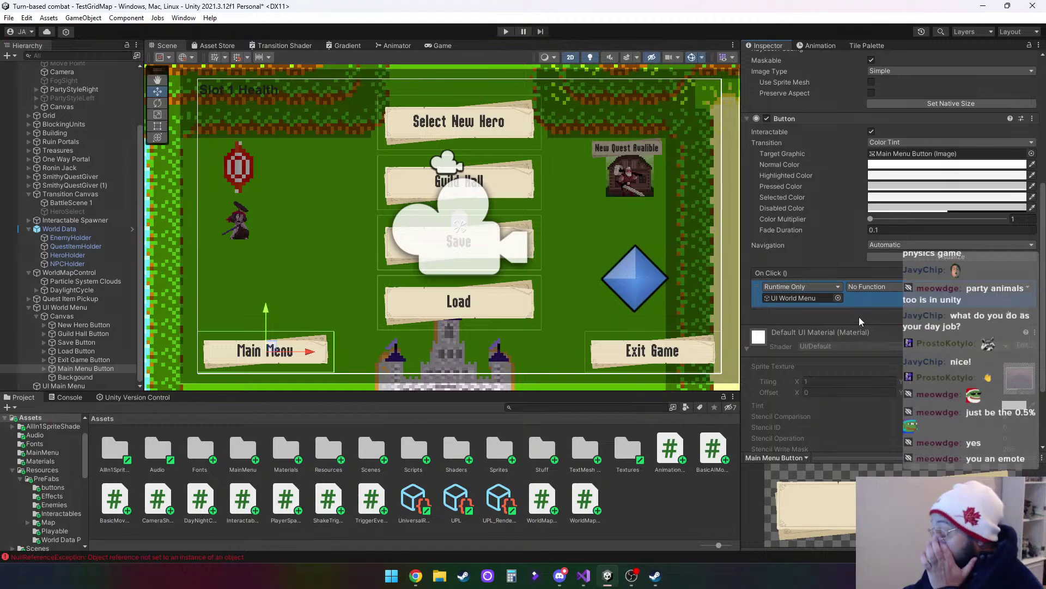
left_click(867, 287)
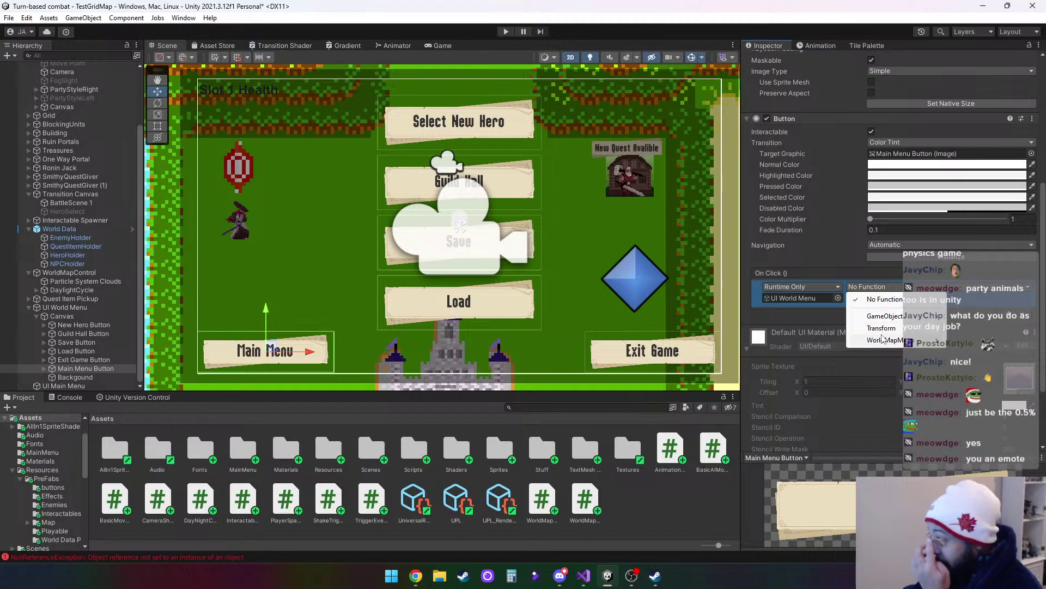
mouse_move(884, 339)
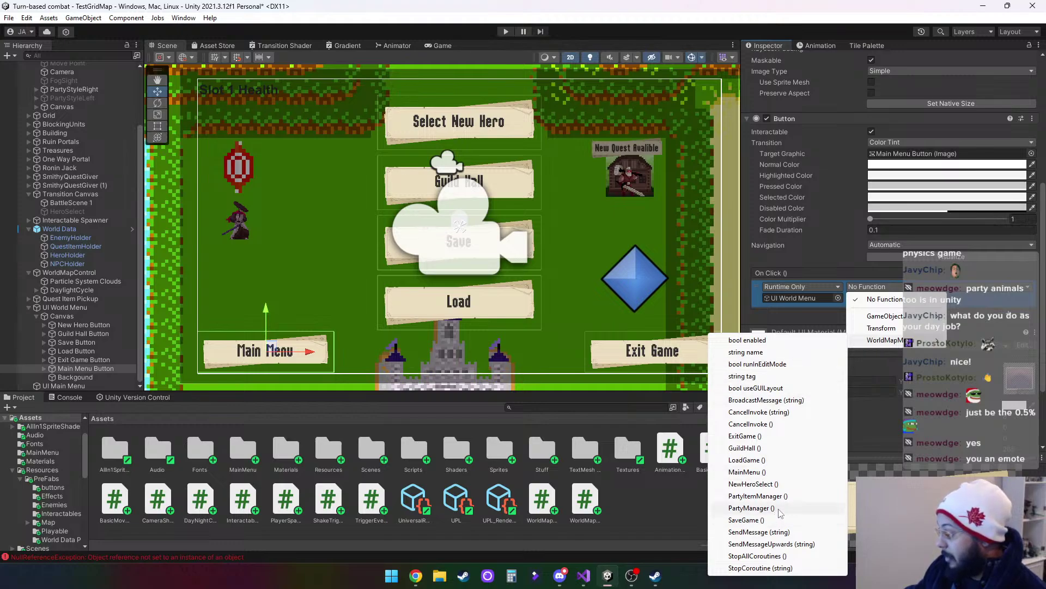
left_click(778, 472)
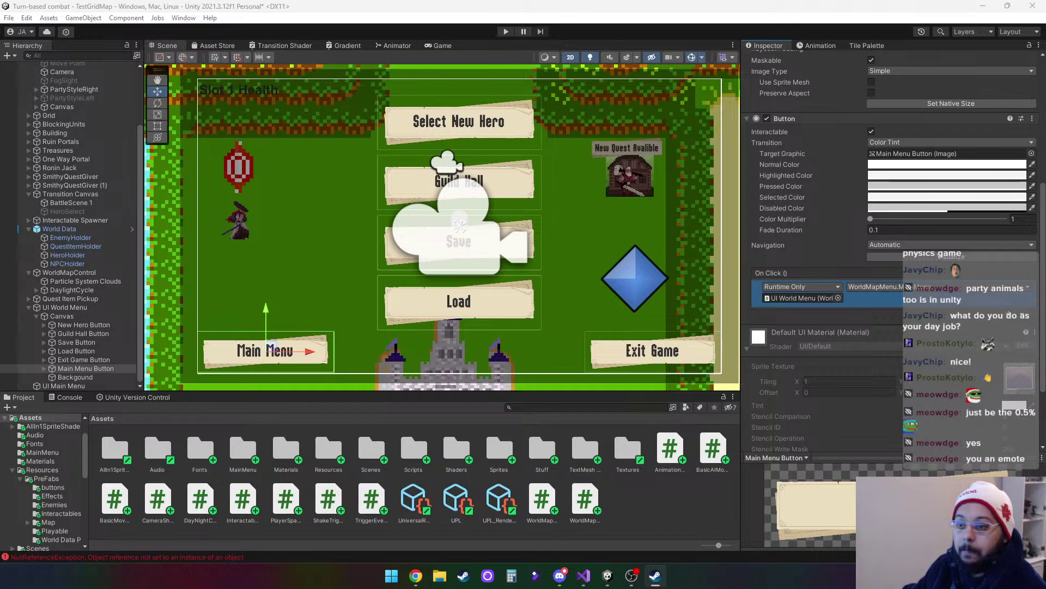
key("alt+Tab")
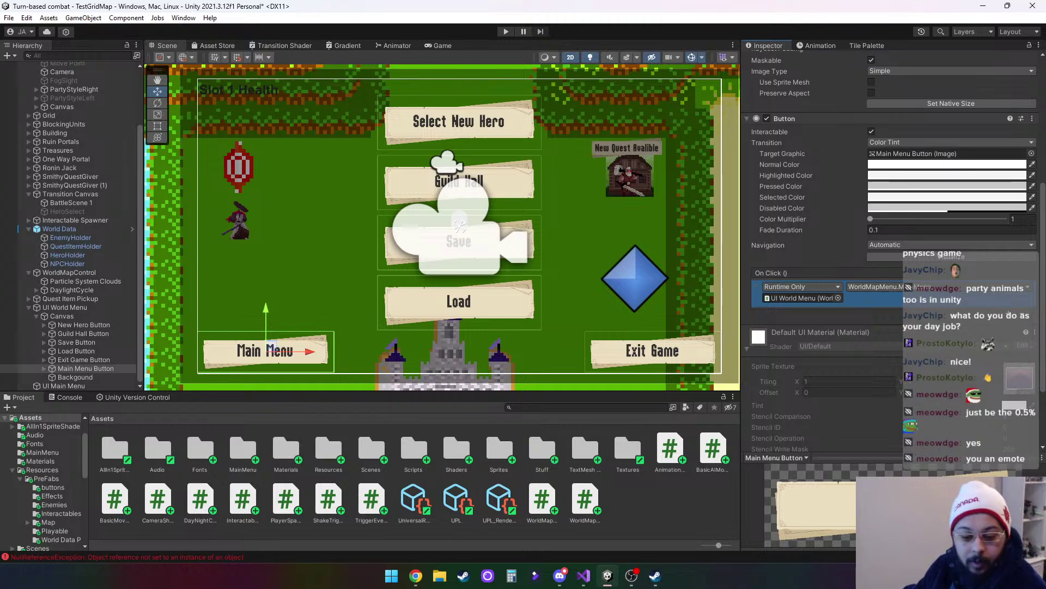
key("alt+Tab")
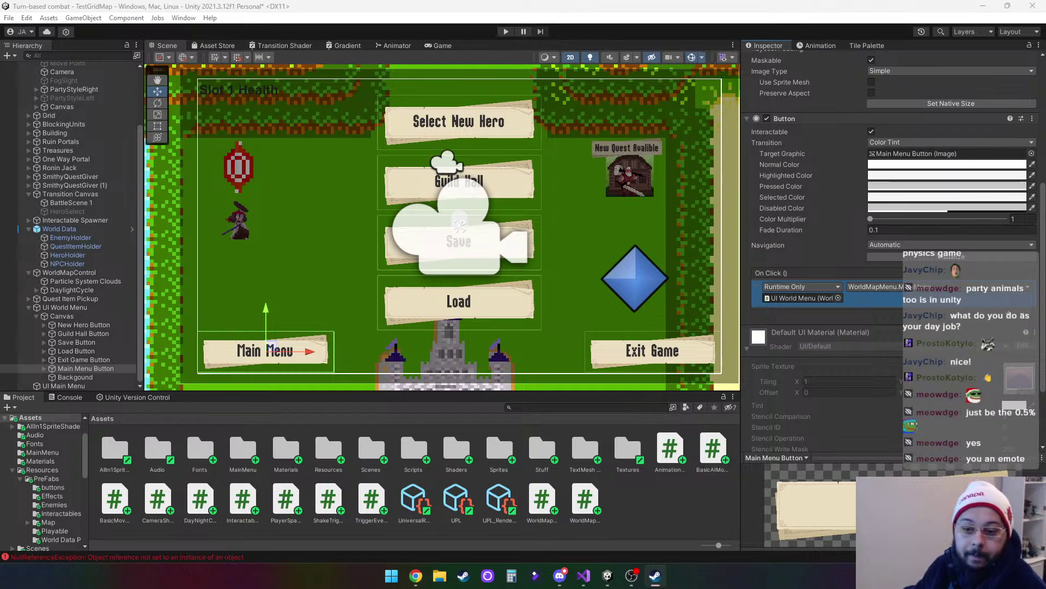
Bring the Steam store window back and look through the Star Salvager page, expanding its full awards list
left_click_drag(0, 139, 515, 57)
left_click(847, 56)
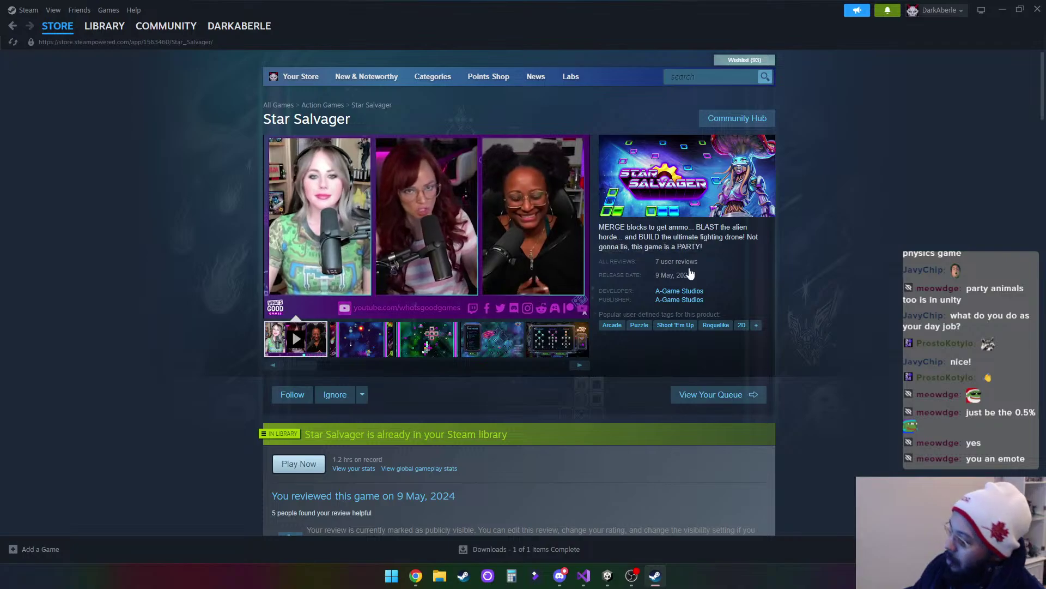
scroll(754, 275, "down", 5)
scroll(754, 278, "down", 15)
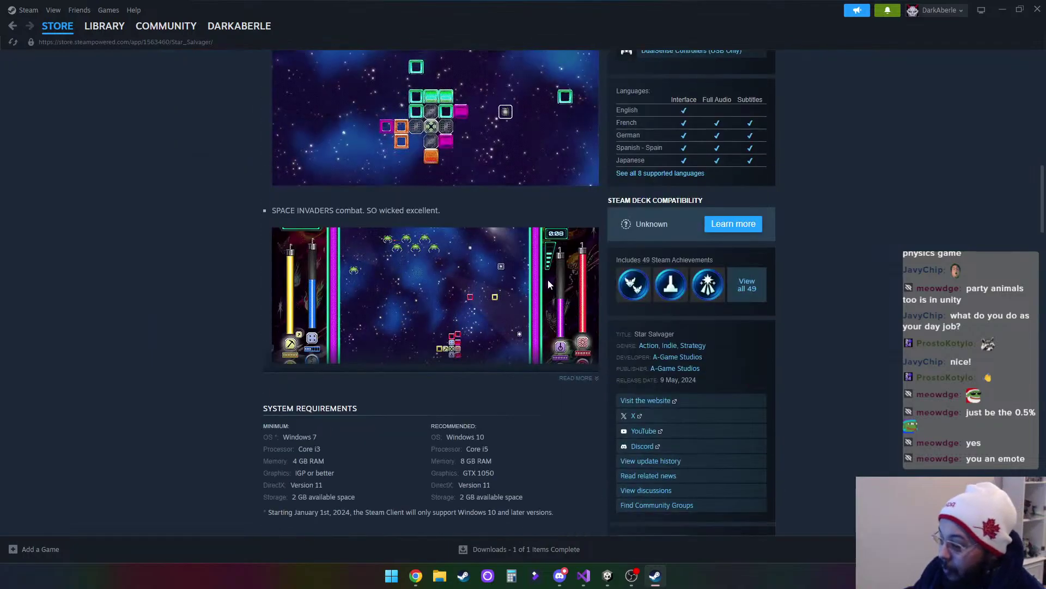
scroll(548, 282, "down", 3)
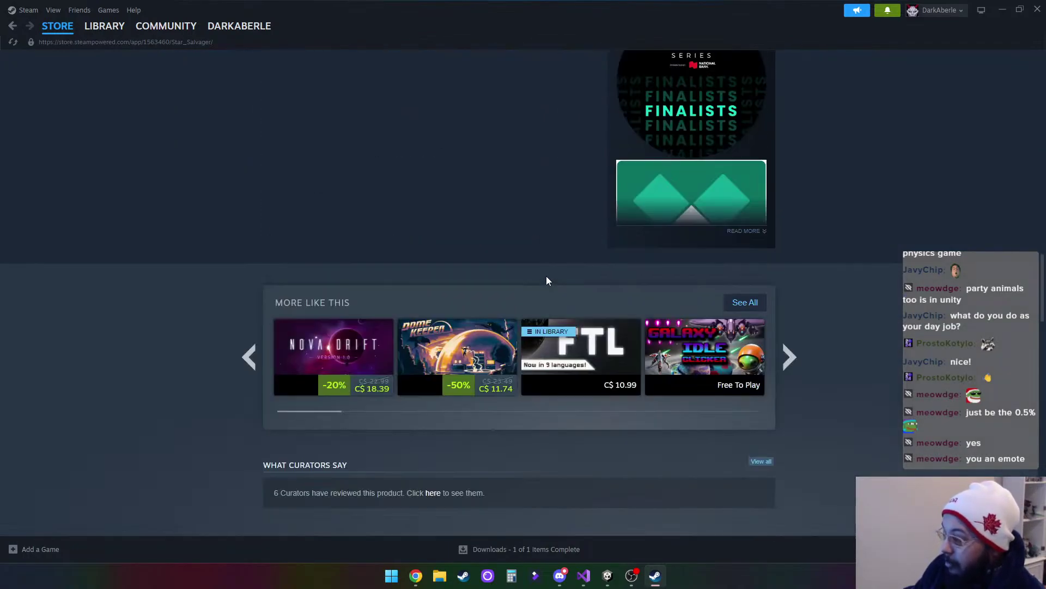
scroll(548, 281, "up", 4)
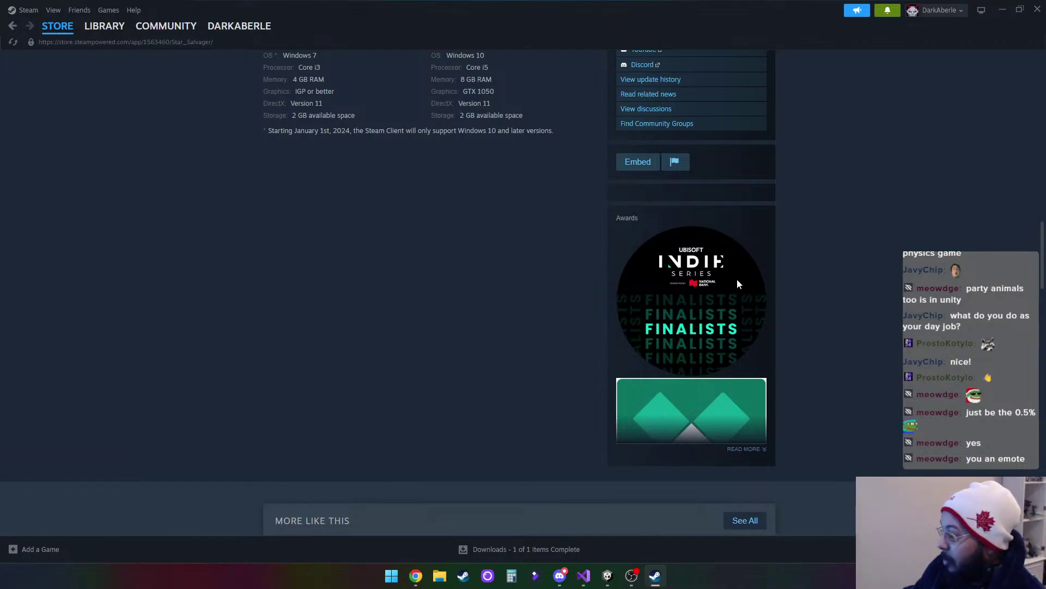
left_click(747, 448)
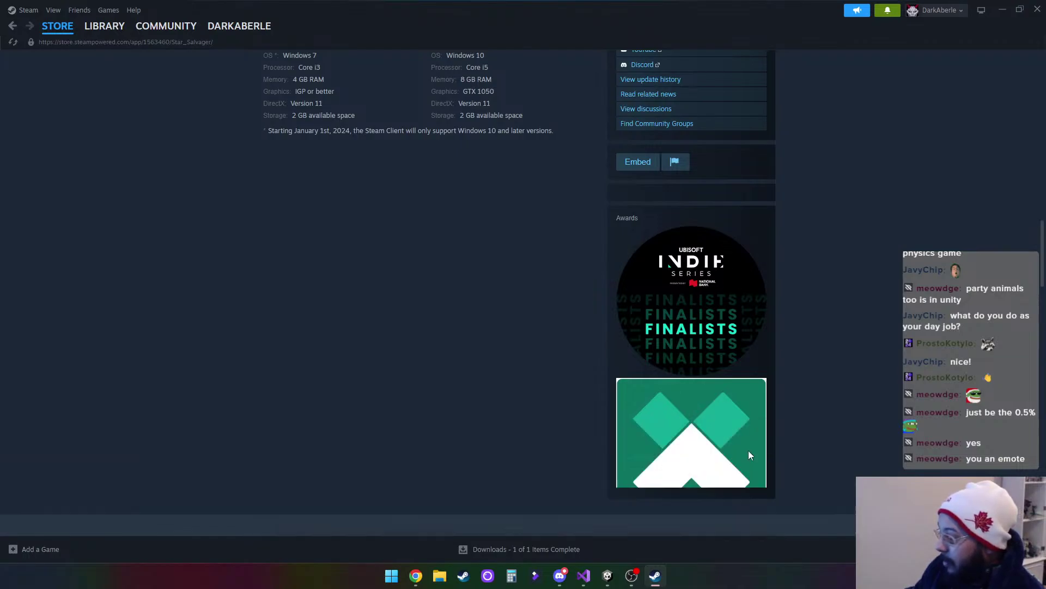
scroll(682, 338, "down", 3)
scroll(747, 342, "down", 10)
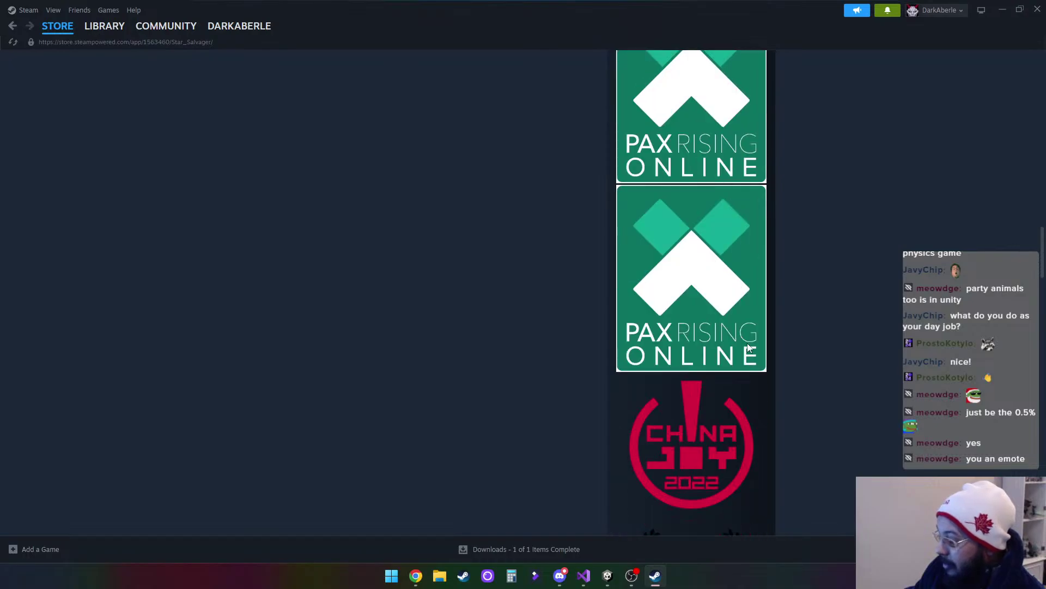
scroll(747, 348, "down", 5)
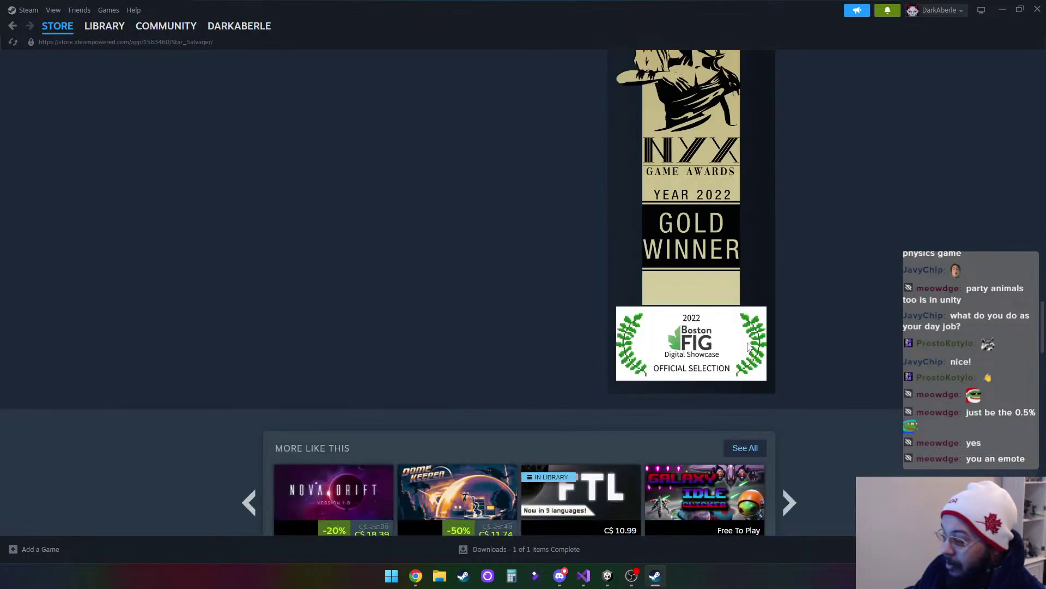
scroll(753, 349, "up", 1)
scroll(774, 327, "down", 7)
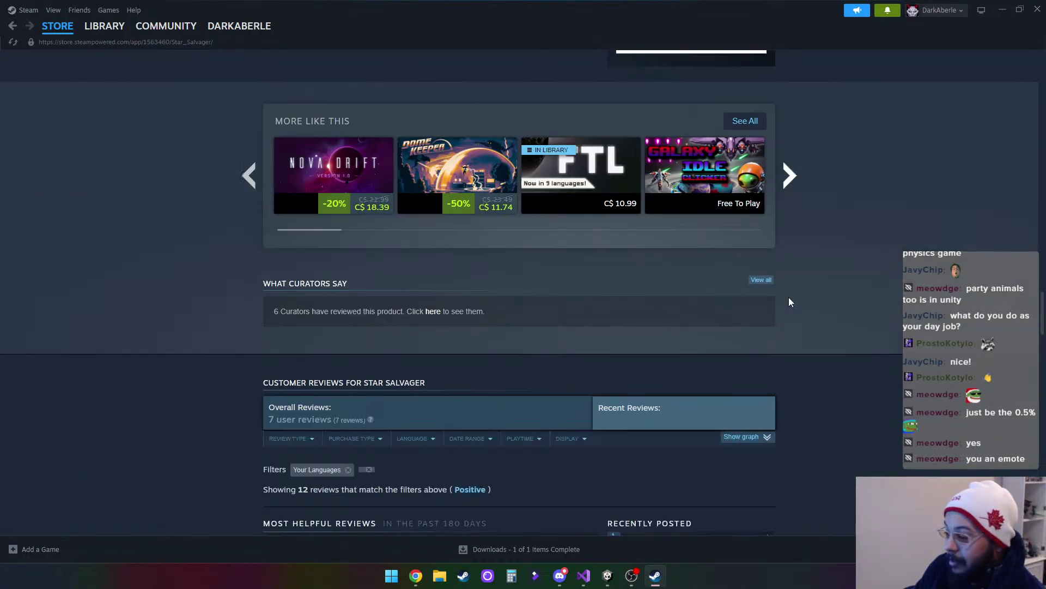
Read the customer reviews of Star Salvager, and move the Steam window off to the other monitor
scroll(790, 301, "down", 7)
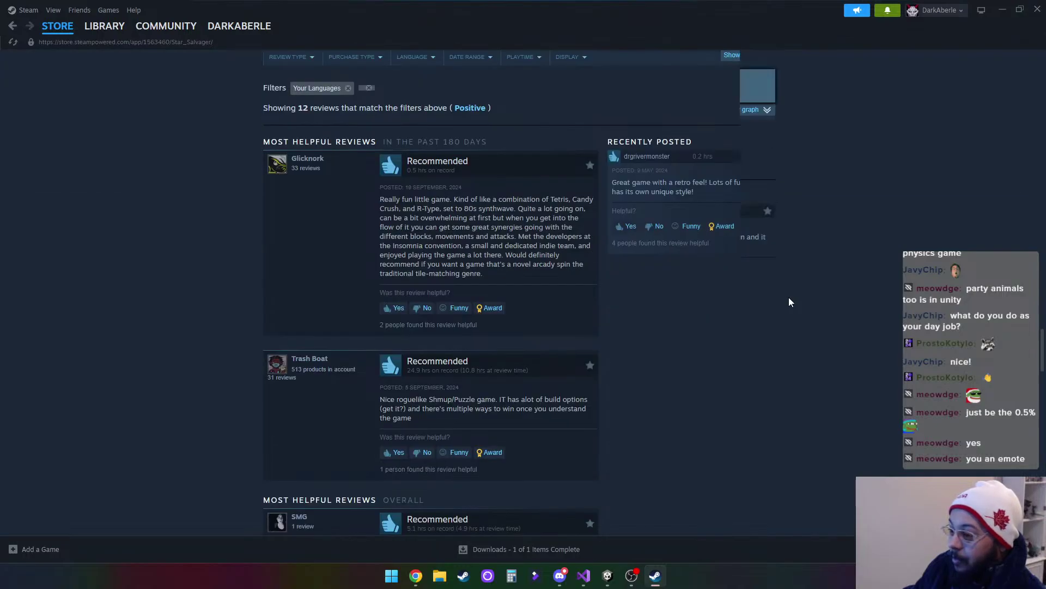
scroll(790, 301, "up", 2)
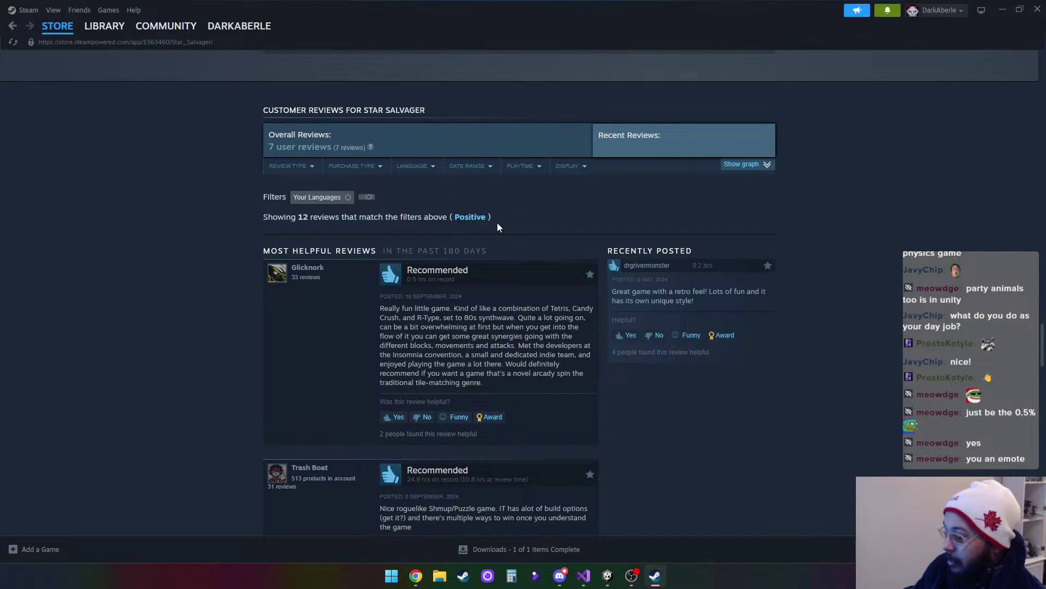
scroll(497, 228, "up", 1)
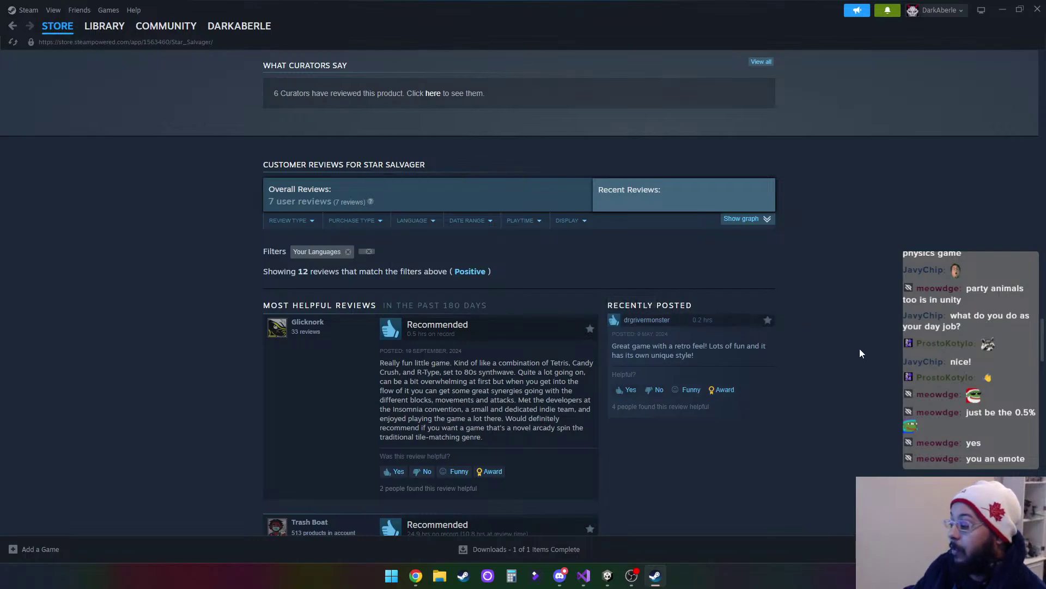
scroll(859, 351, "up", 15)
scroll(858, 354, "up", 20)
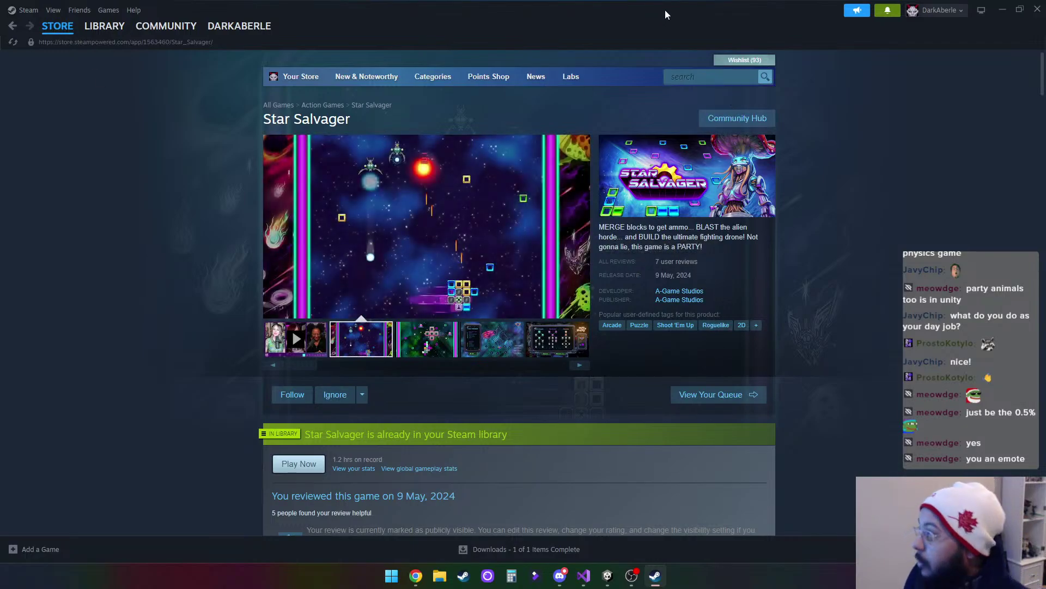
left_click_drag(667, 16, 657, 0)
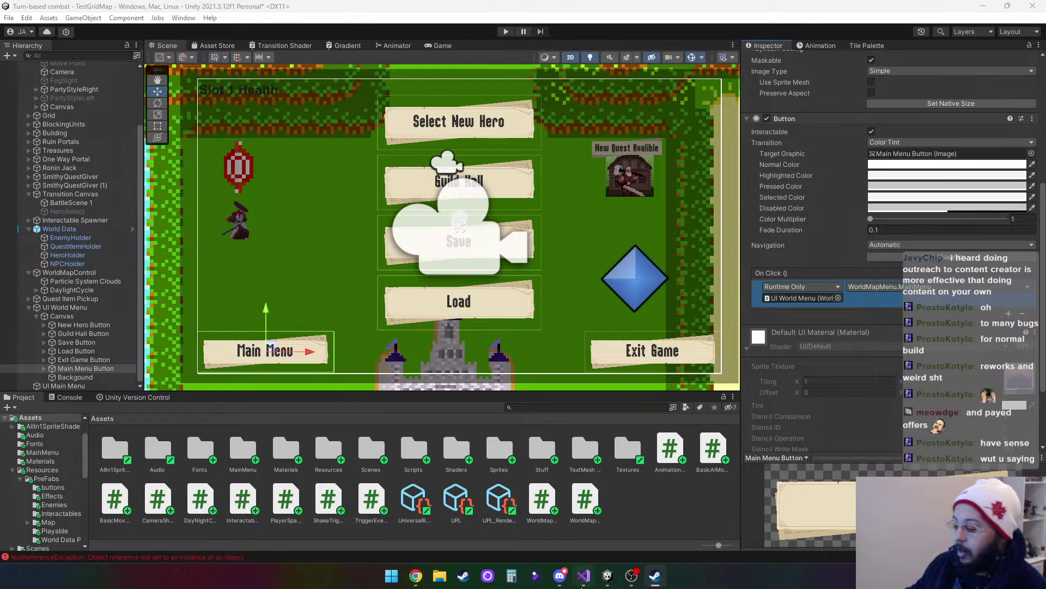
Switch to Visual Studio and open WorldMapMenu.cs at its menu button functions
mouse_move(599, 579)
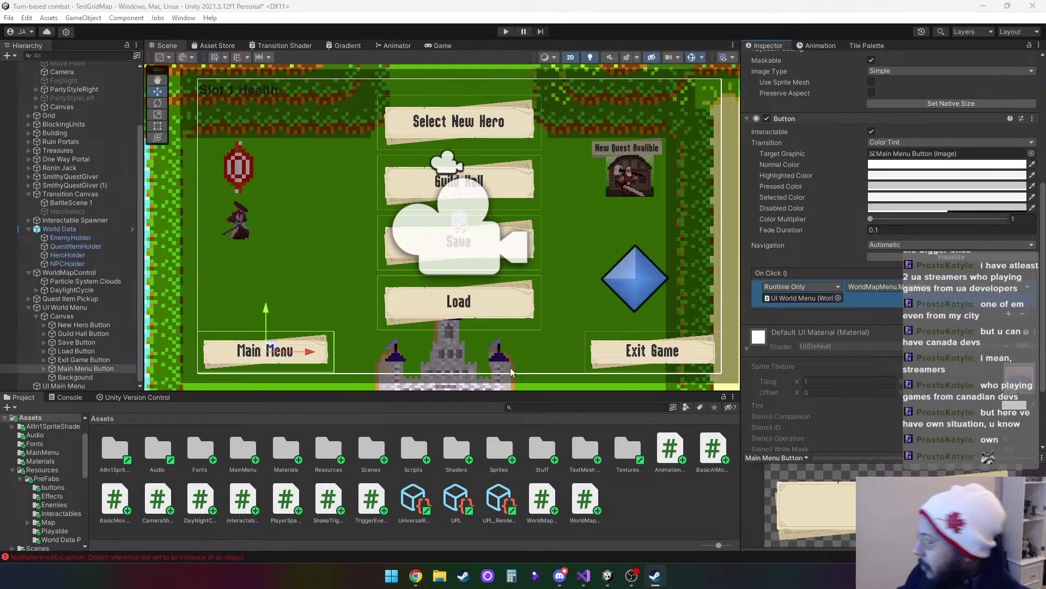
left_click(583, 575)
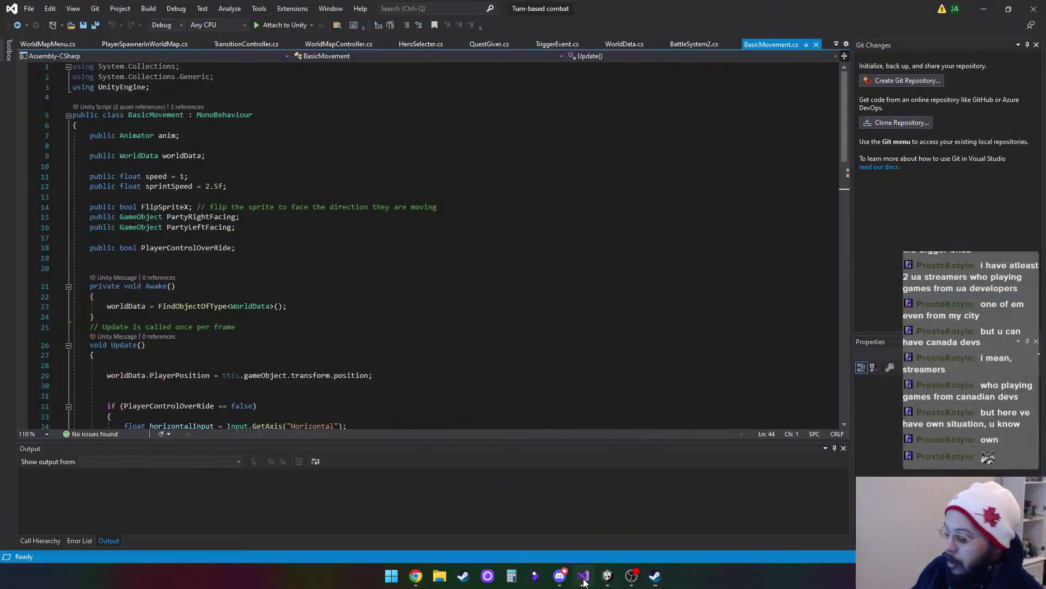
left_click(51, 46)
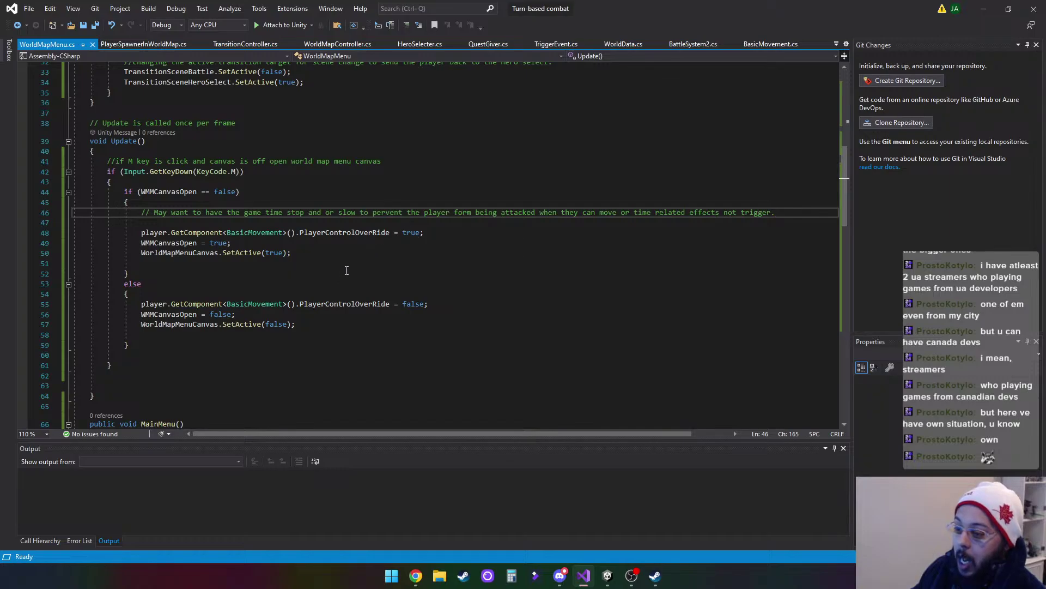
scroll(343, 274, "down", 8)
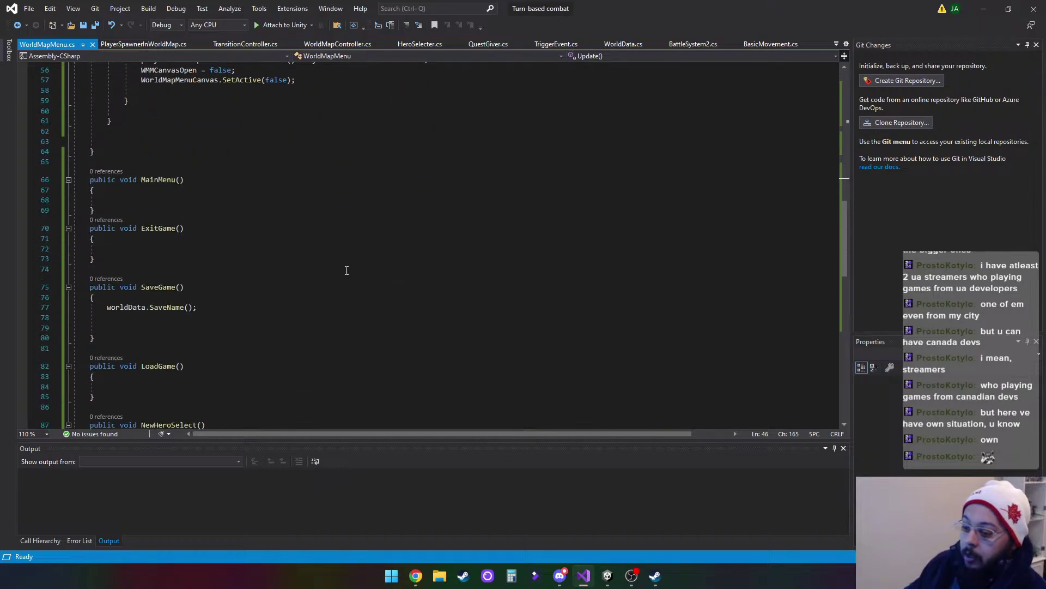
scroll(292, 269, "down", 2)
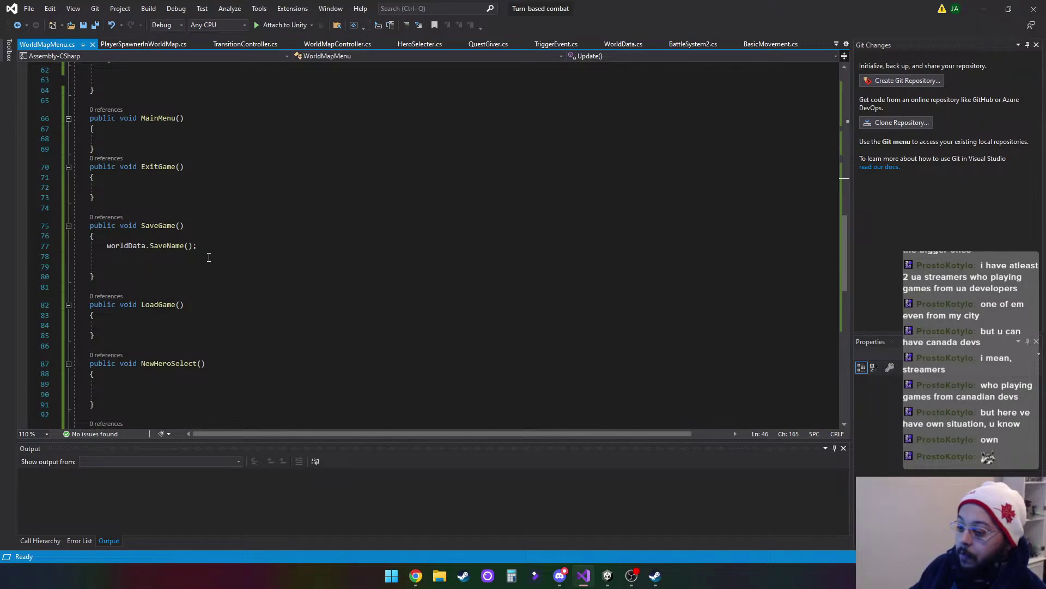
scroll(241, 266, "up", 3)
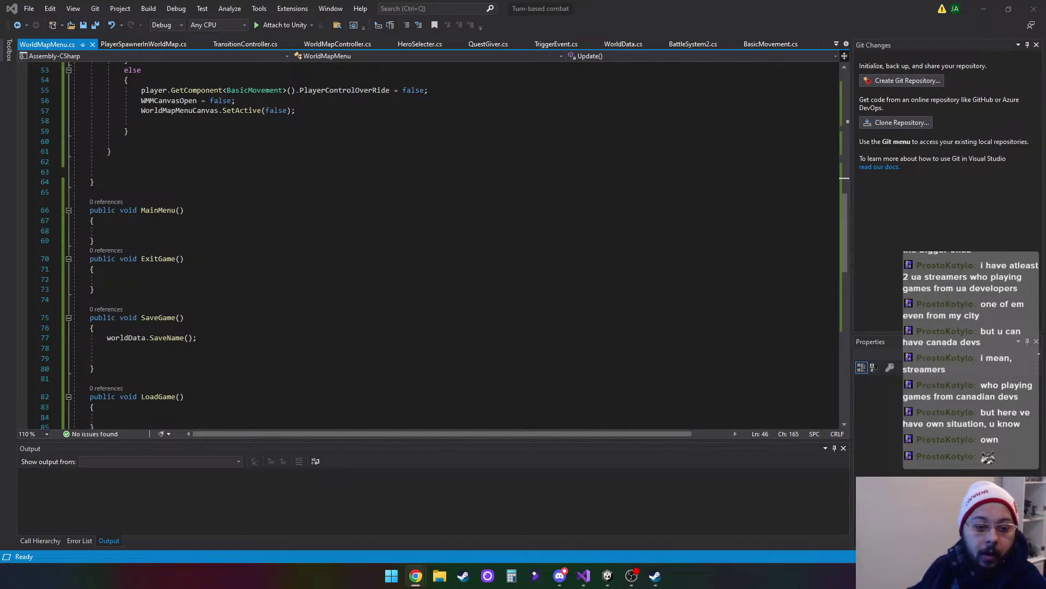
Make the ExitGame function call Application.Quit(); and save the script
left_click(182, 281)
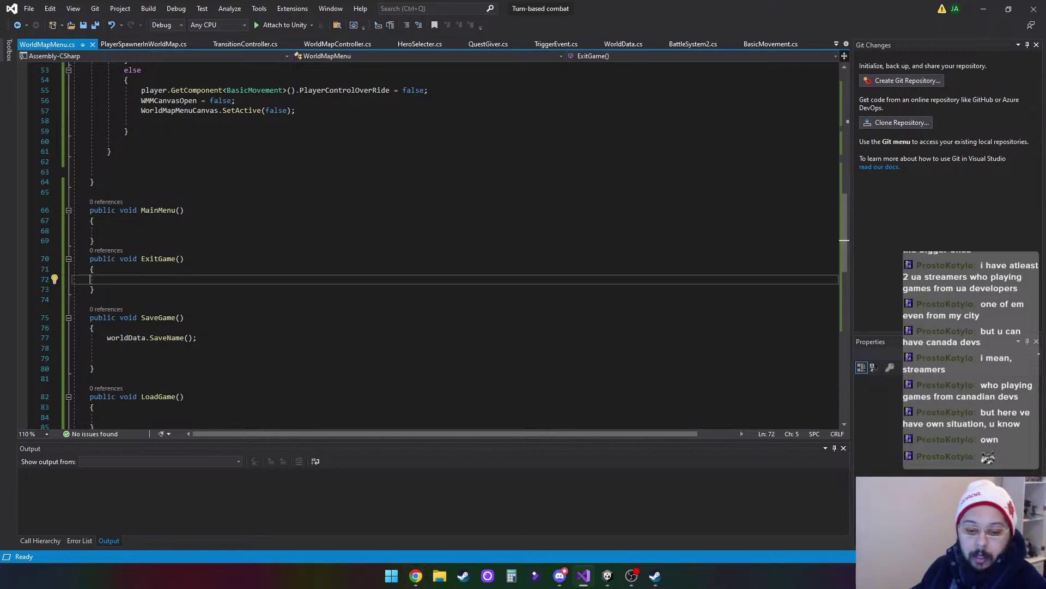
left_click(173, 278)
key("Tab")
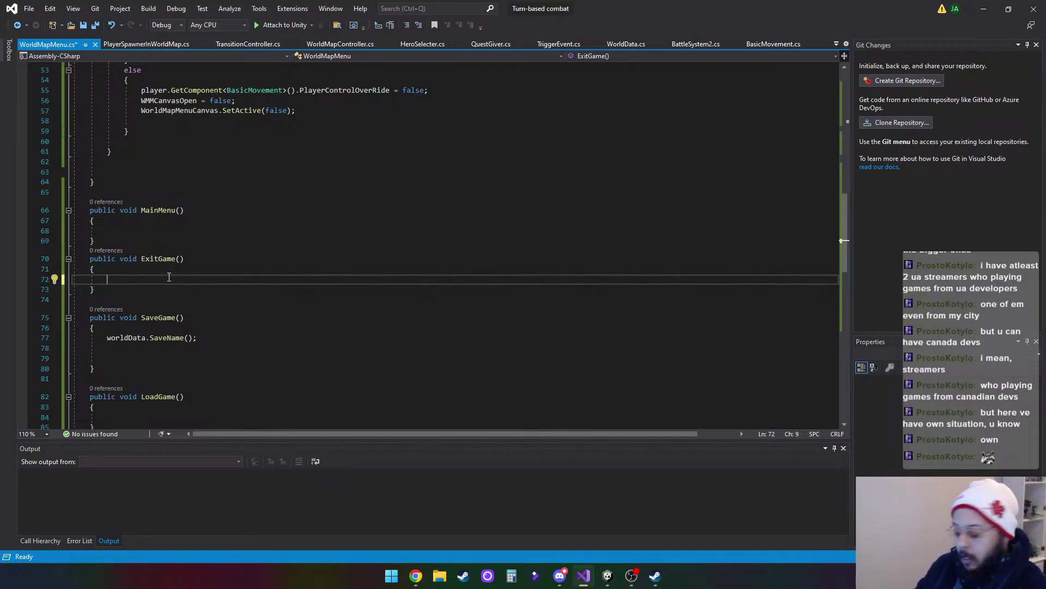
type("ap")
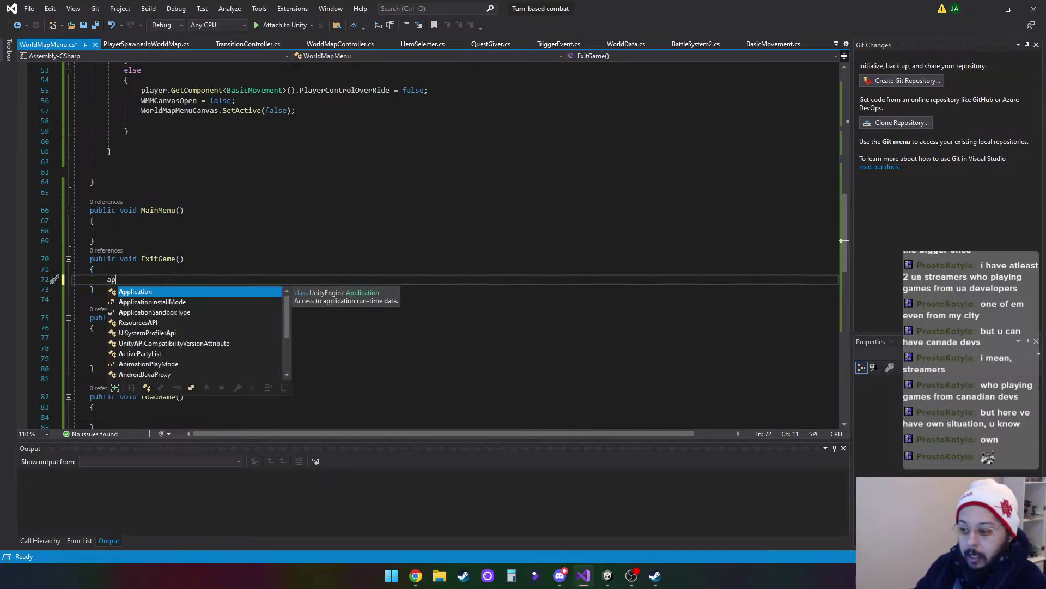
key("Tab")
type(".q")
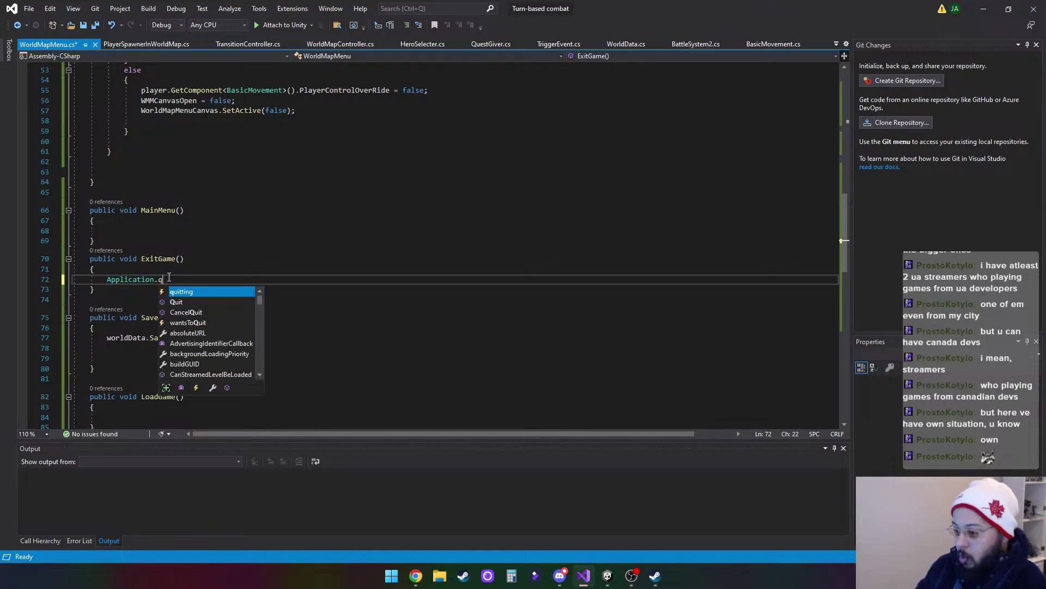
key("Down")
key("Tab")
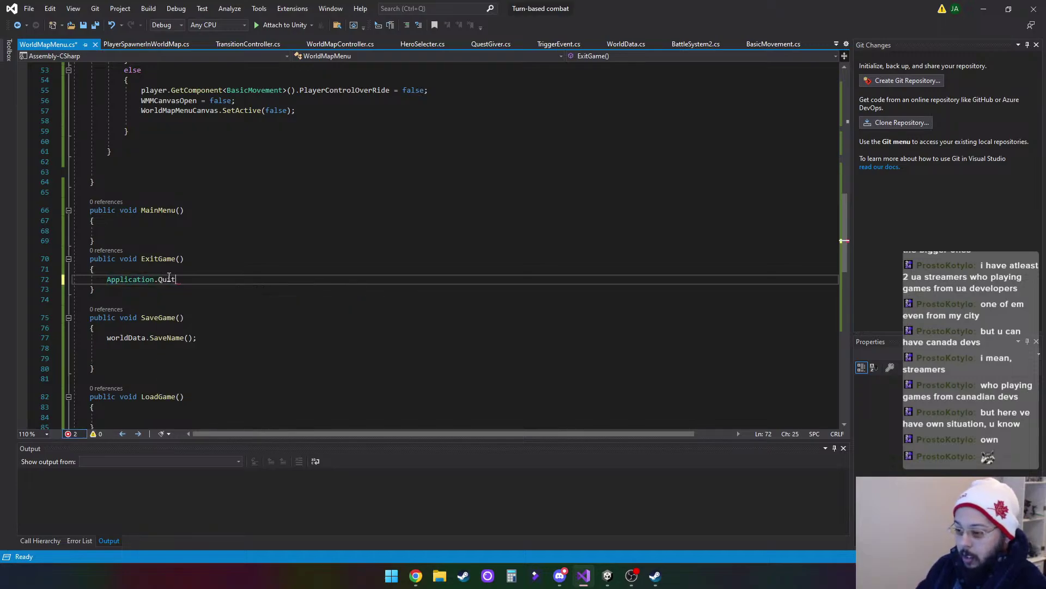
type("();")
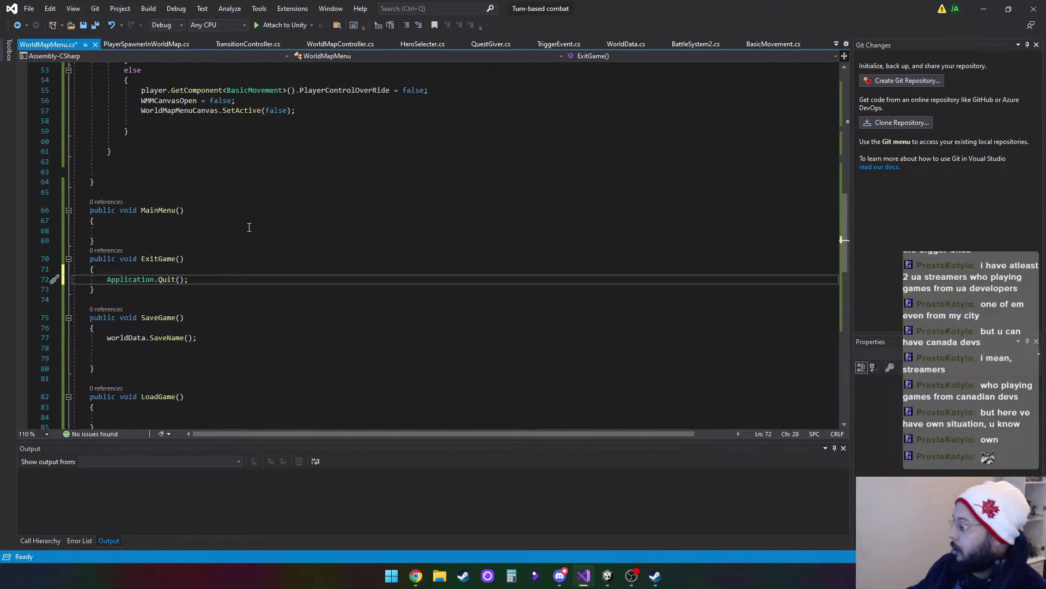
key("ctrl+s")
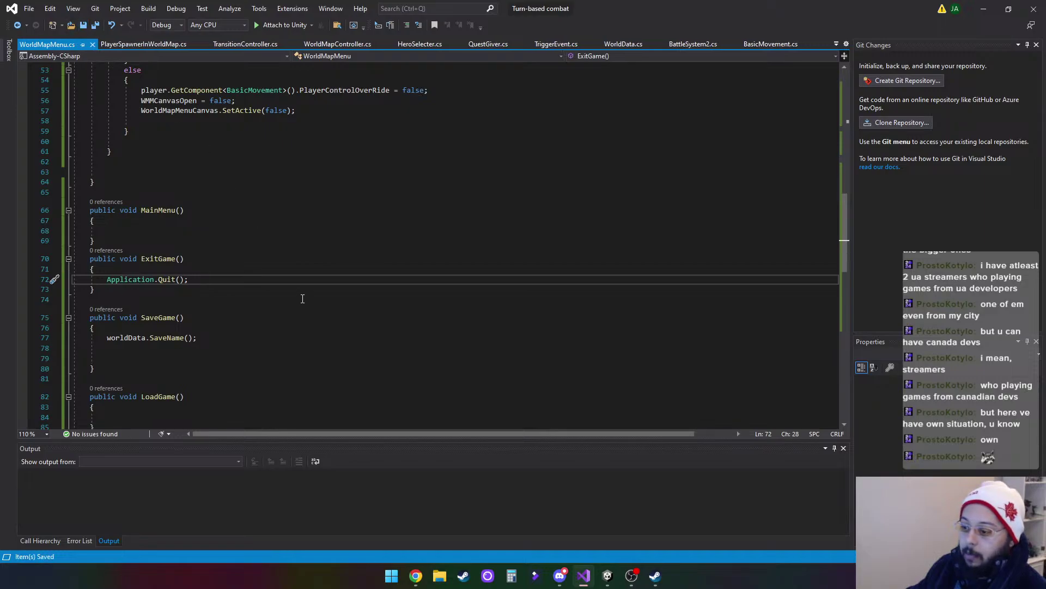
Return to the Unity editor and deactivate the Canvas under UI World Menu
left_click(984, 8)
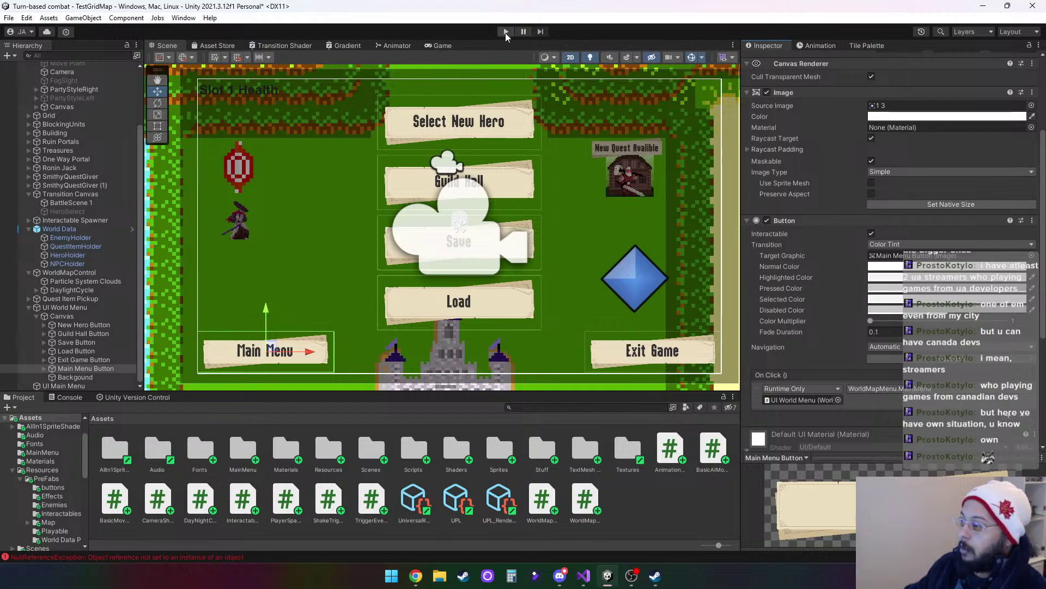
left_click(78, 317)
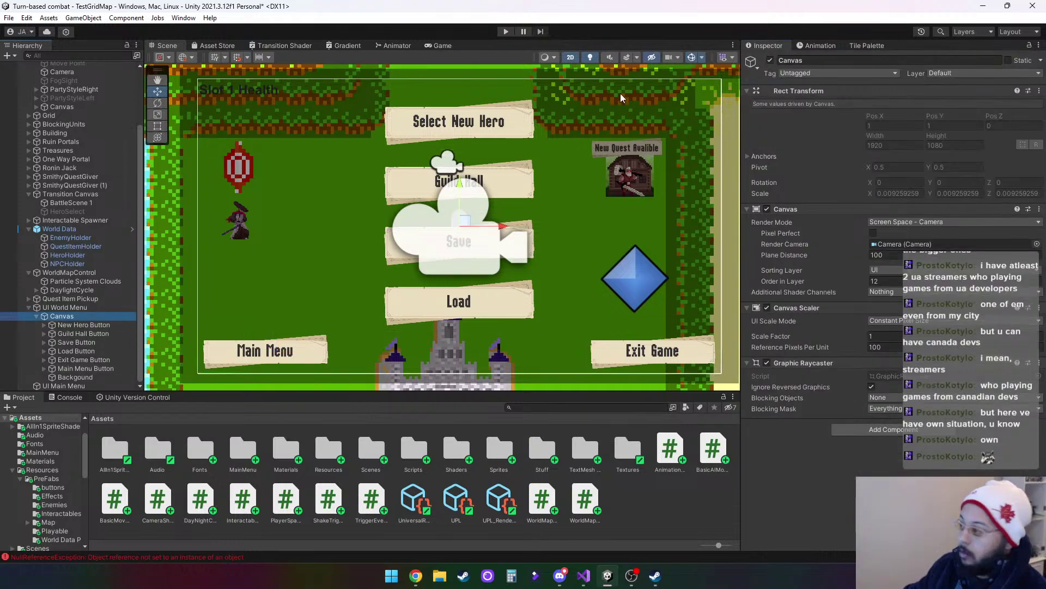
left_click(770, 60)
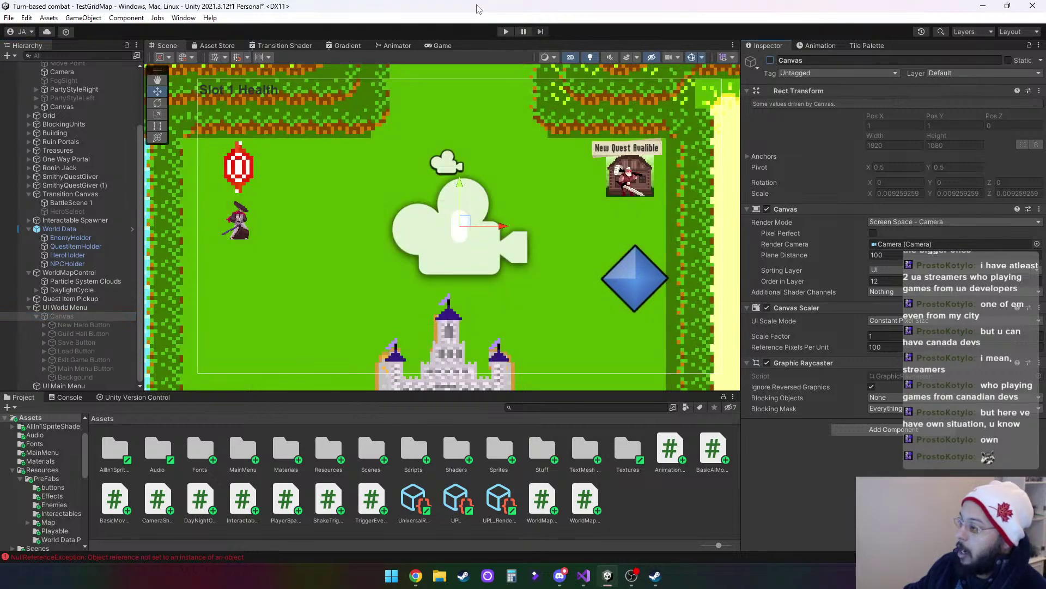
Run the game, open the world map menu and deactivate its Backgound object during play
left_click(506, 32)
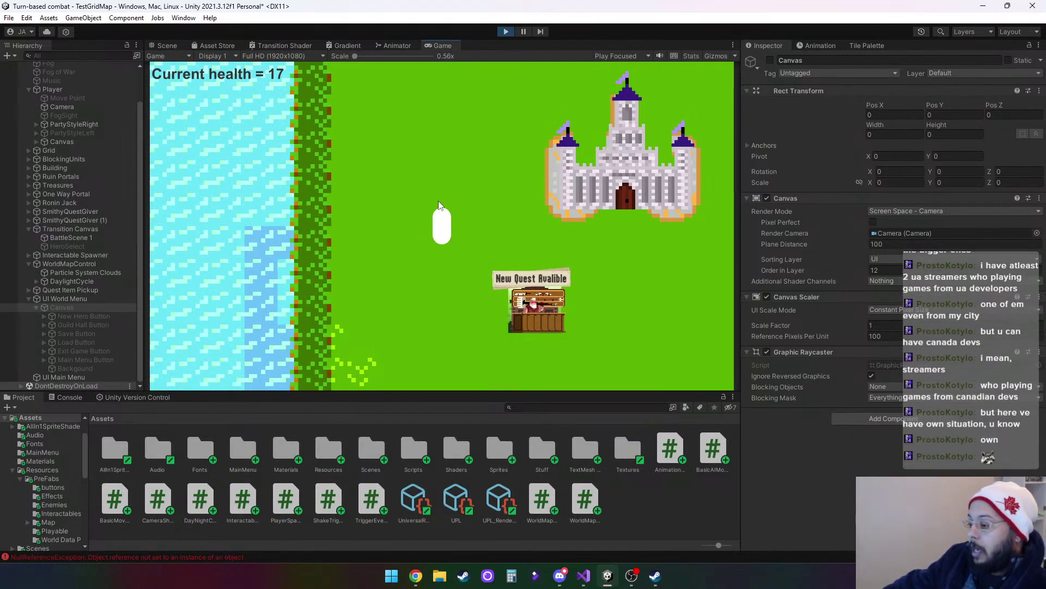
key("Escape")
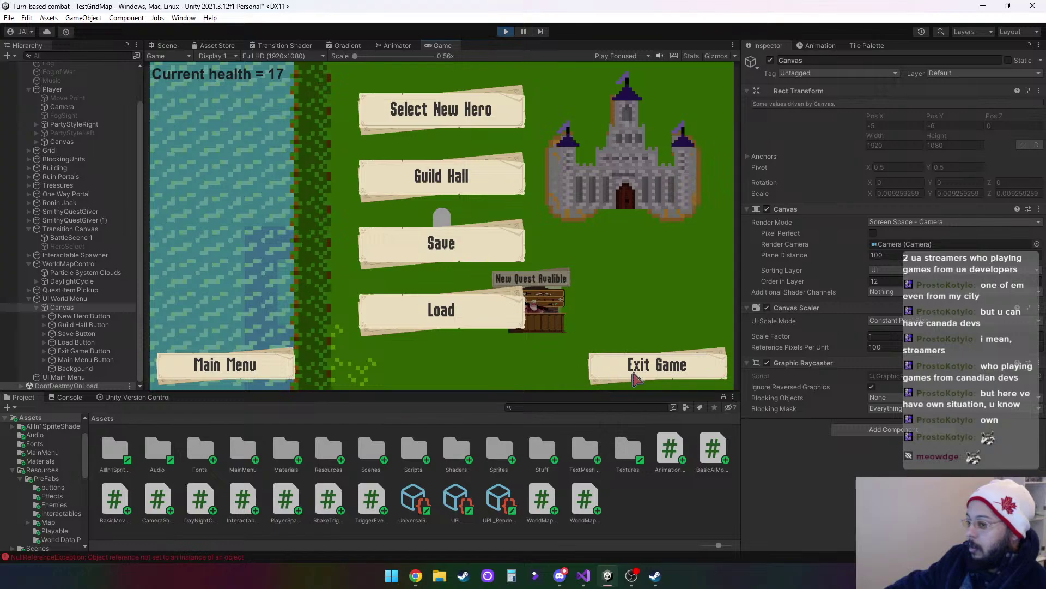
left_click(70, 371)
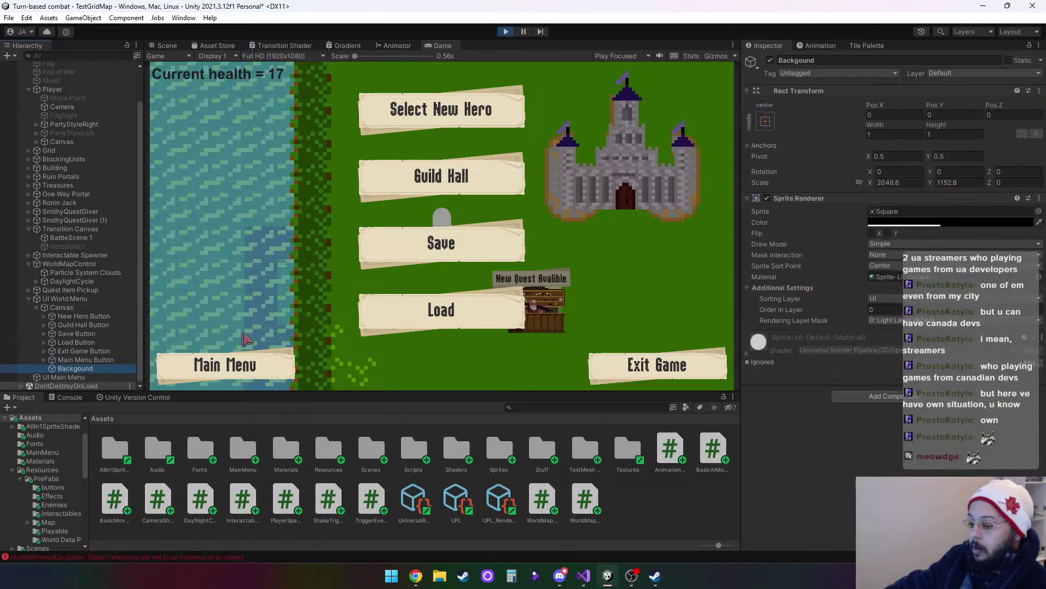
left_click(770, 61)
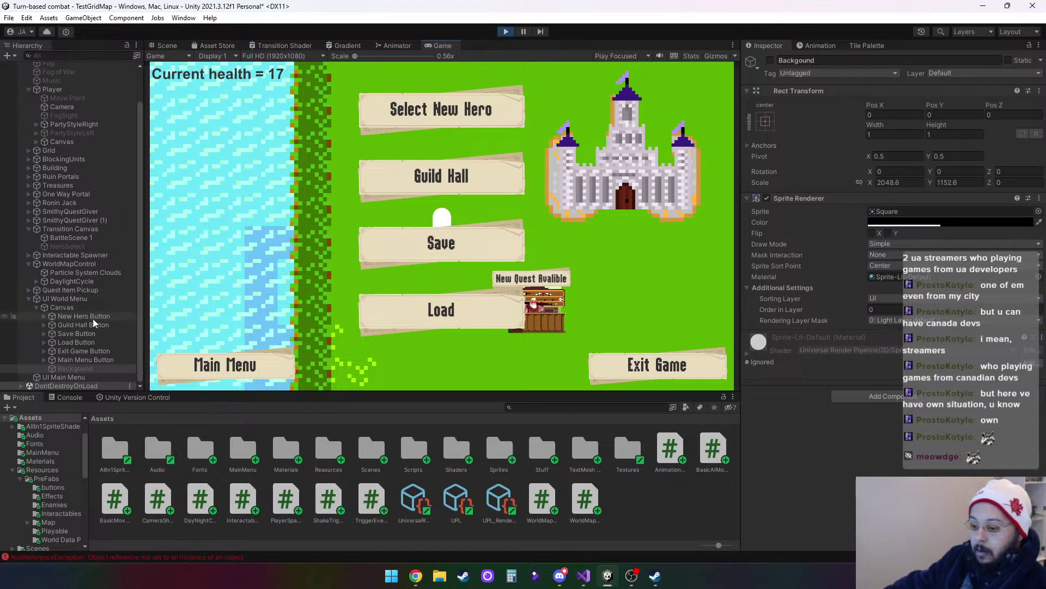
Check the On Click event of the Exit Game Button while the game runs
left_click(89, 349)
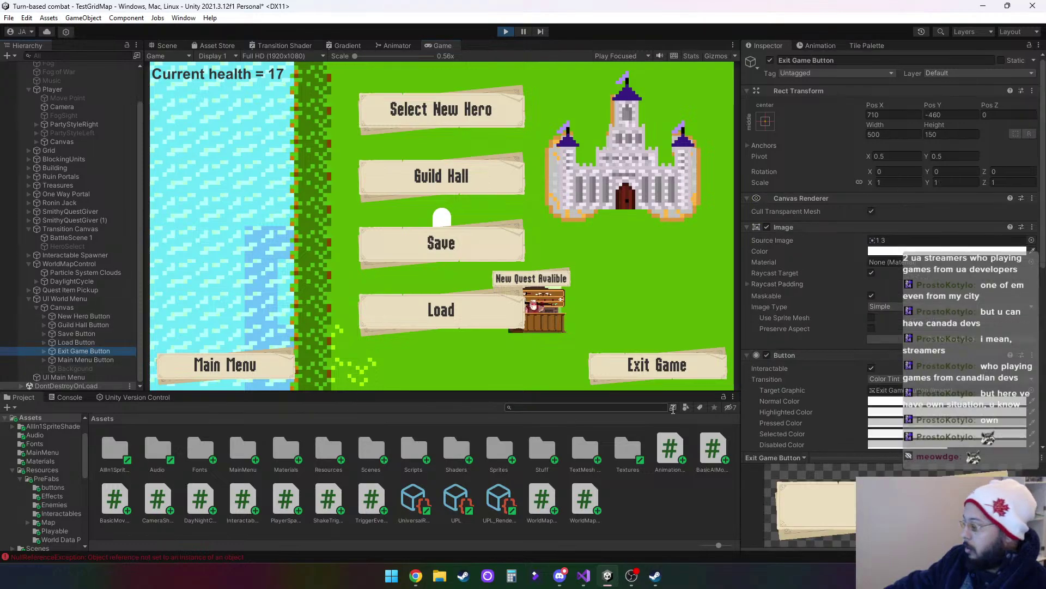
scroll(828, 362, "down", 3)
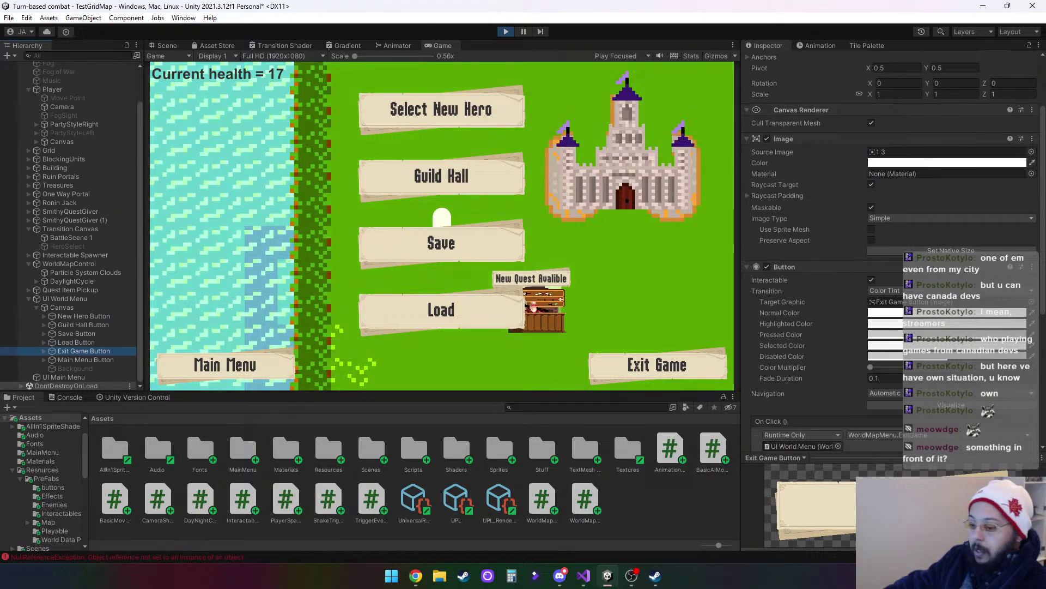
Reactivate the Backgound object of the world map menu while the game runs
left_click(76, 369)
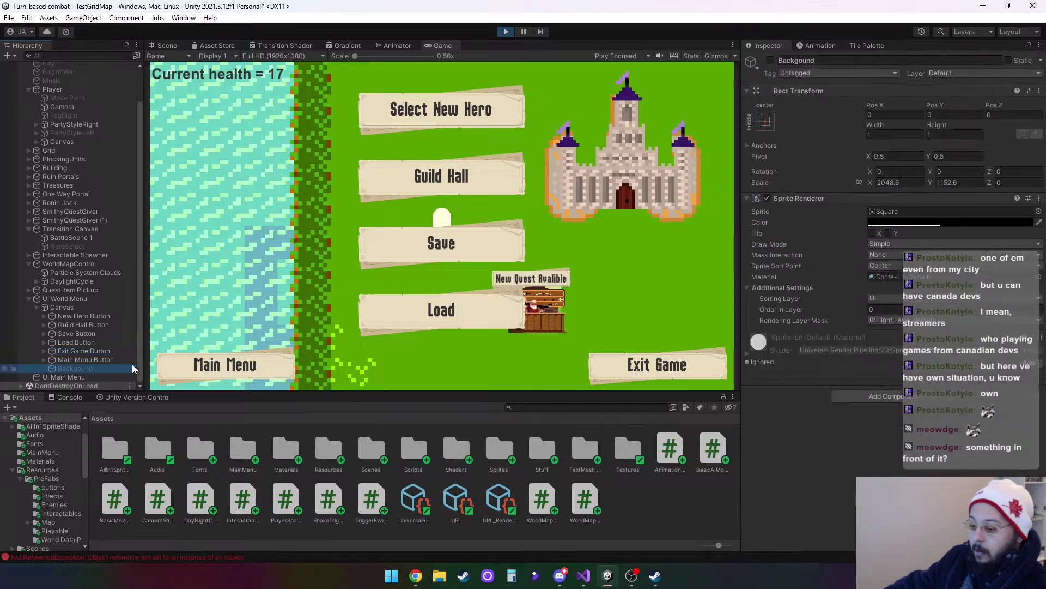
left_click(770, 60)
left_click(770, 60)
left_click(770, 60)
left_click(770, 60)
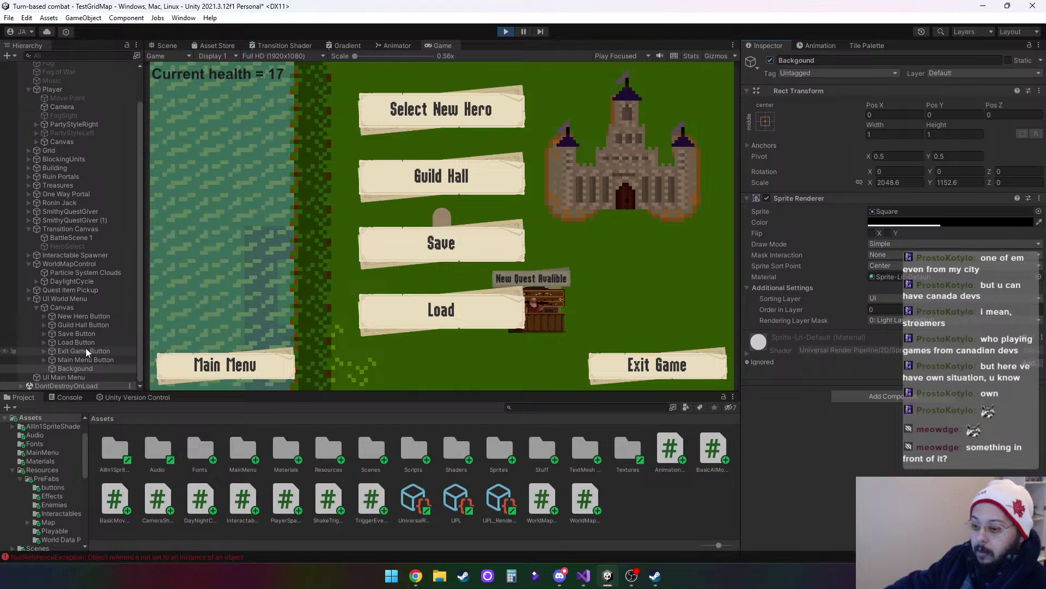
Compare the Canvas component settings of the Player's Canvas and the UI World Menu's Canvas, and check the UI Main Menu object
scroll(86, 338, "up", 3)
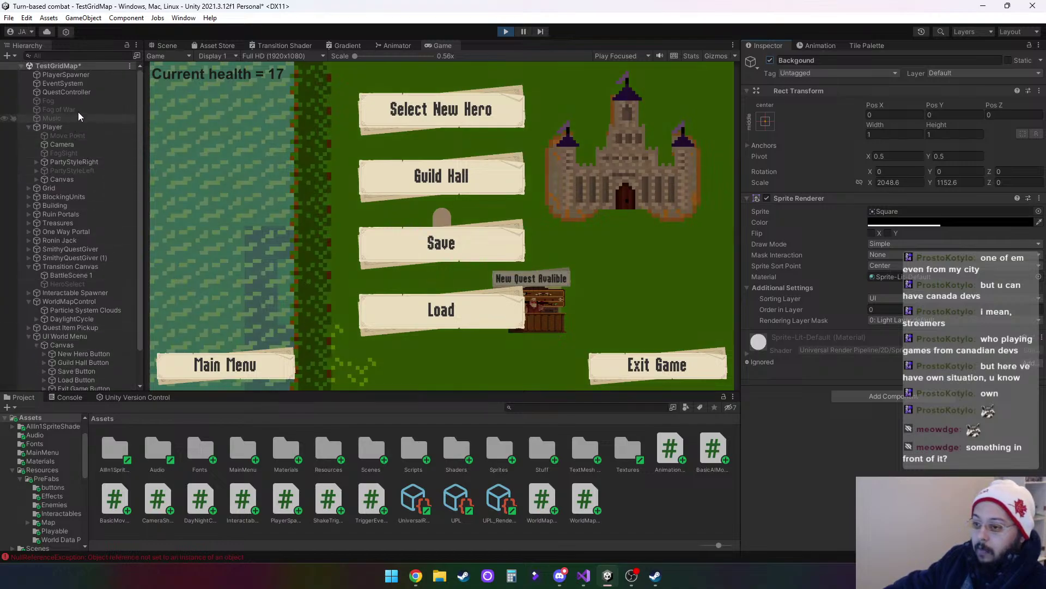
left_click(71, 179)
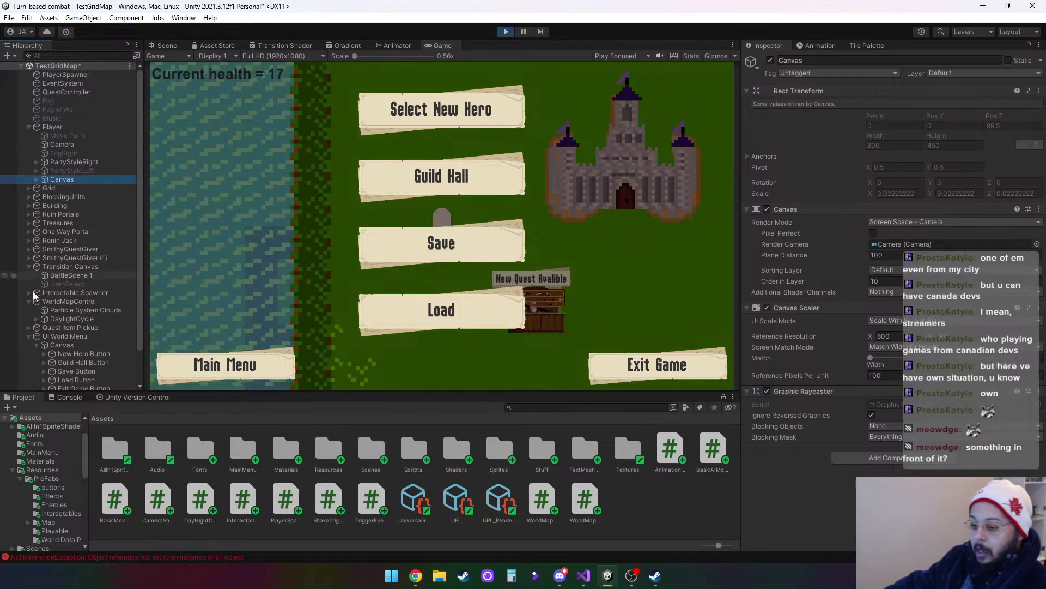
left_click(71, 345)
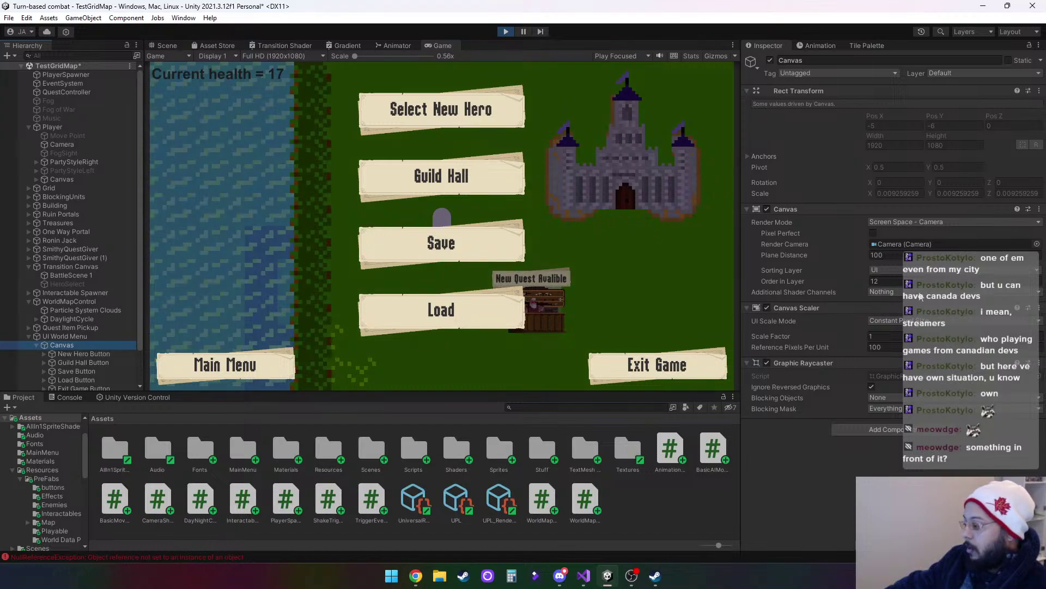
scroll(75, 285, "down", 2)
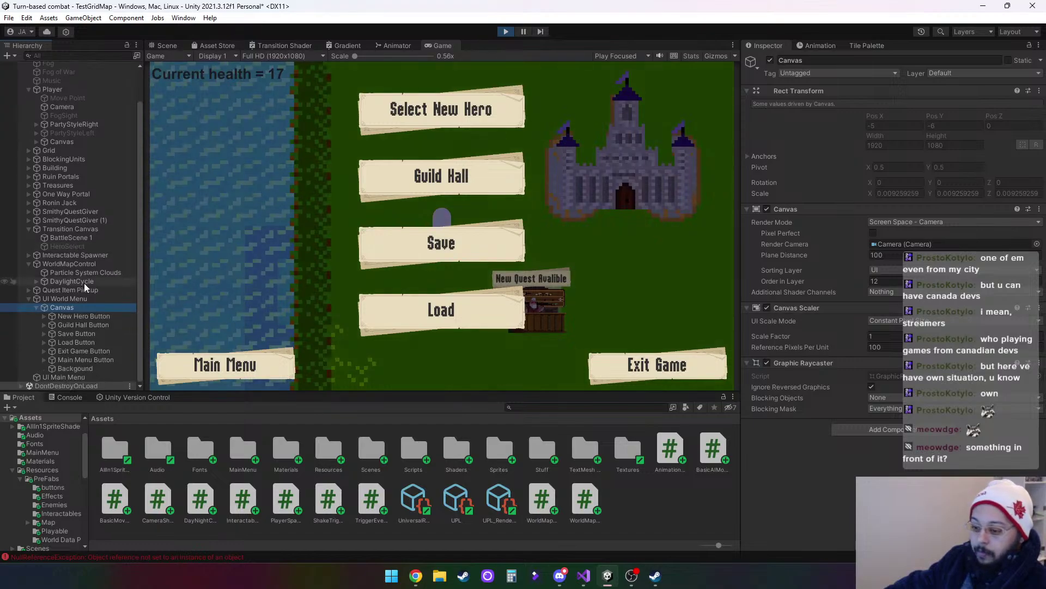
left_click(67, 376)
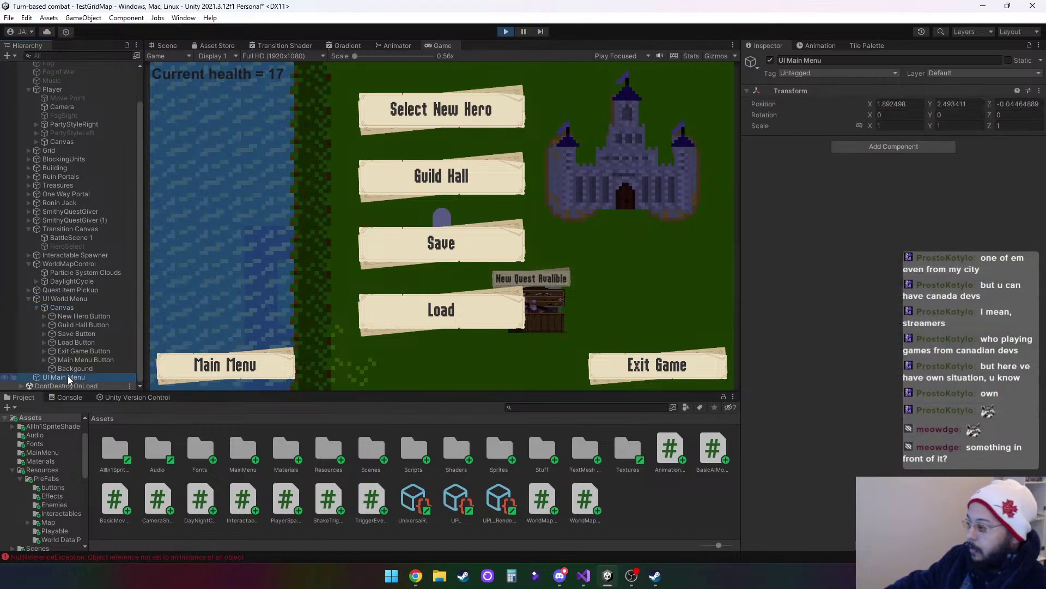
left_click(80, 308)
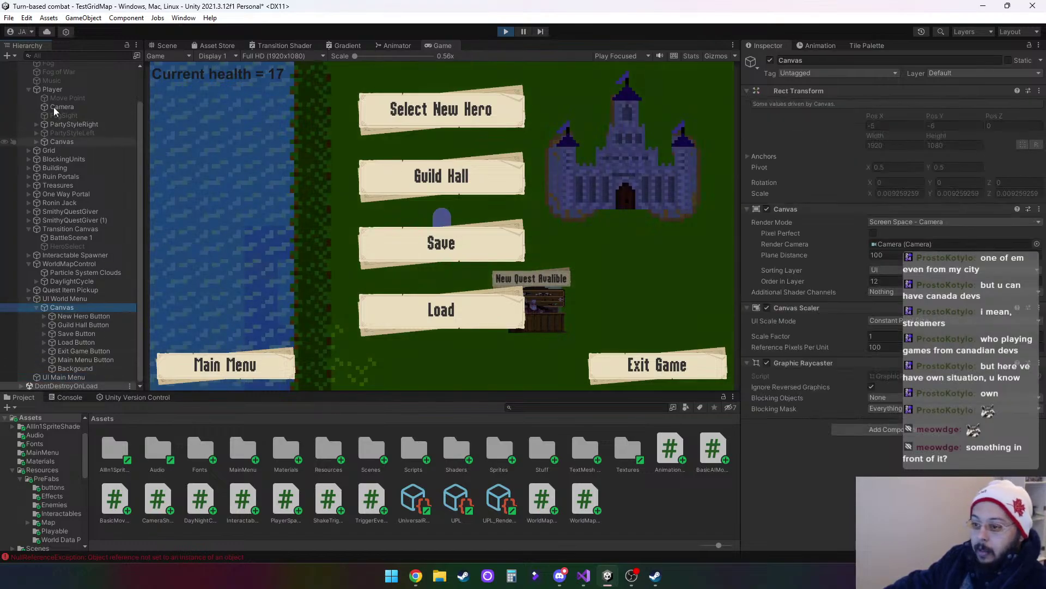
Deactivate the Player object while the game runs
left_click(53, 88)
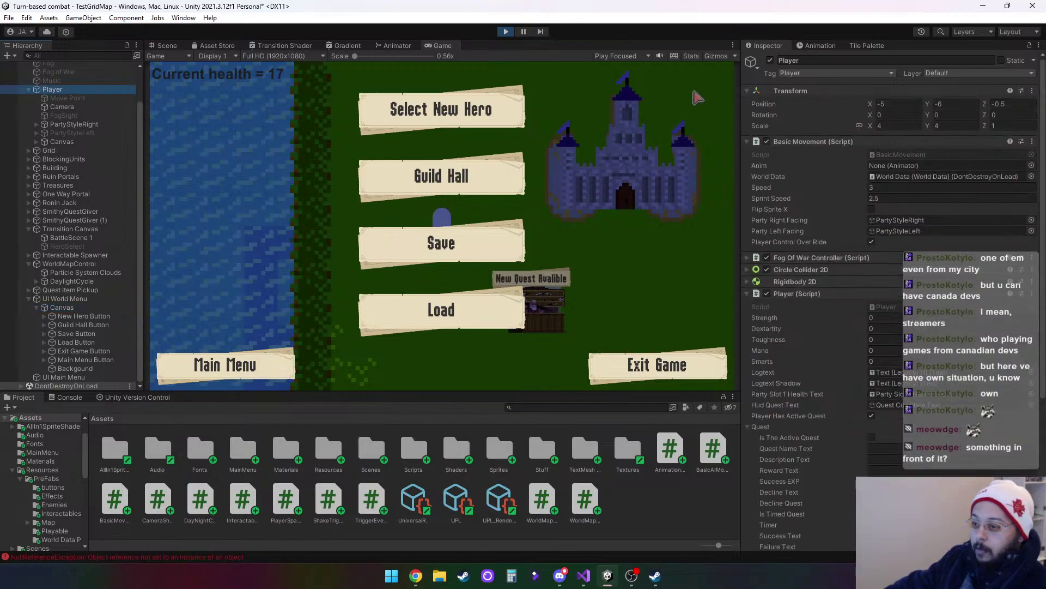
left_click(770, 60)
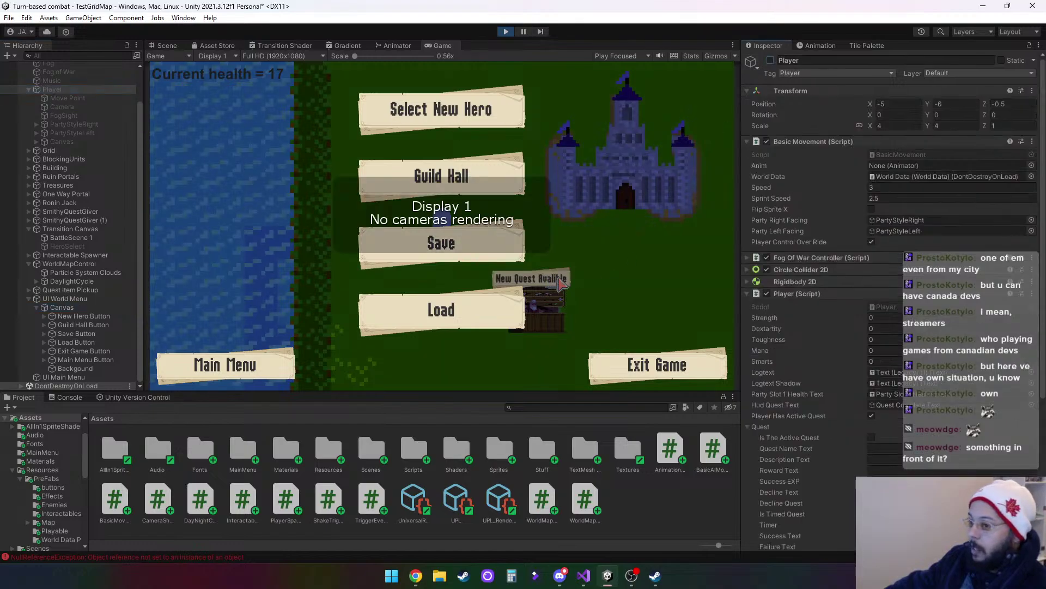
Activate the Player object and deactivate its child Canvas
left_click(770, 61)
left_click(71, 141)
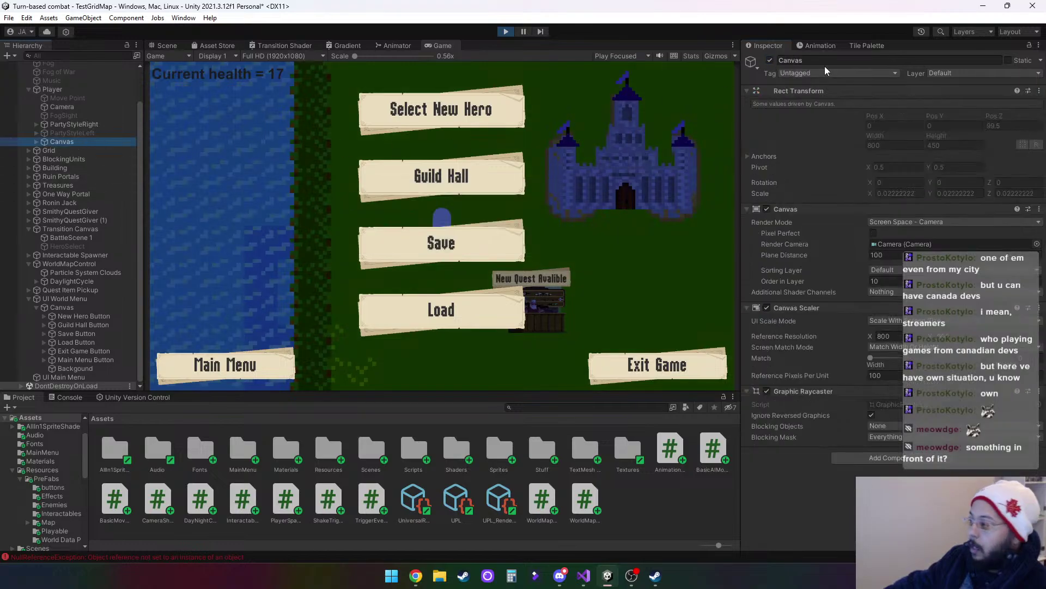
left_click(770, 60)
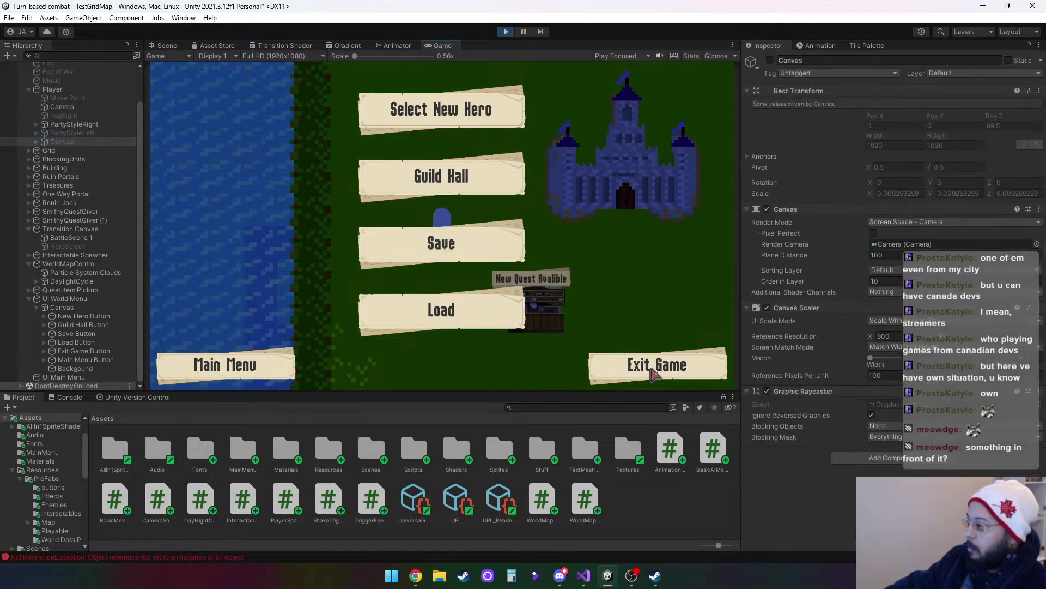
Set the Exit Game Button's highlighted color to red
left_click(87, 351)
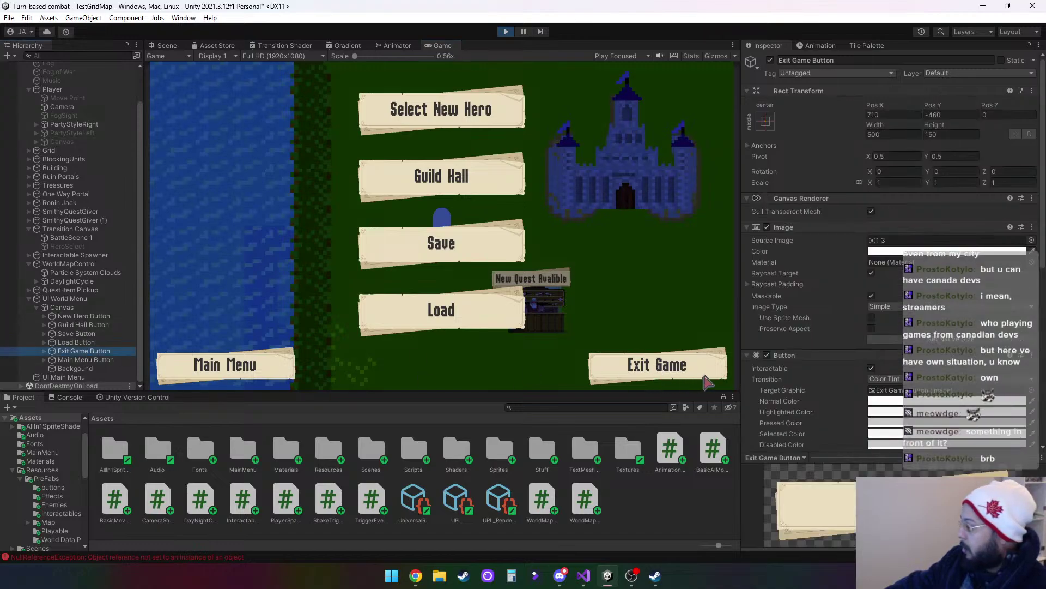
left_click(873, 413)
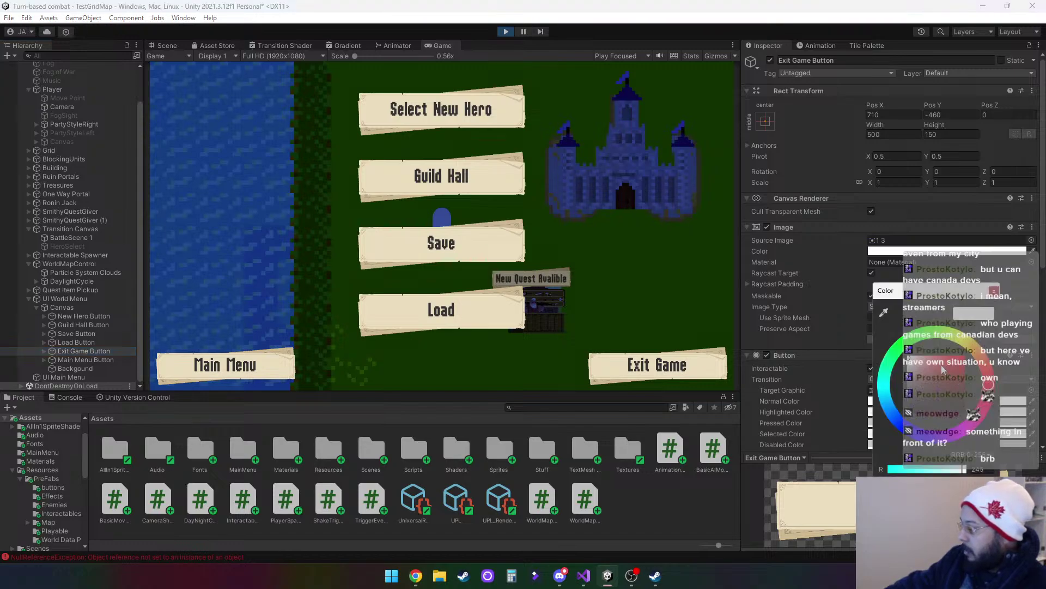
left_click_drag(942, 368, 953, 361)
left_click(995, 292)
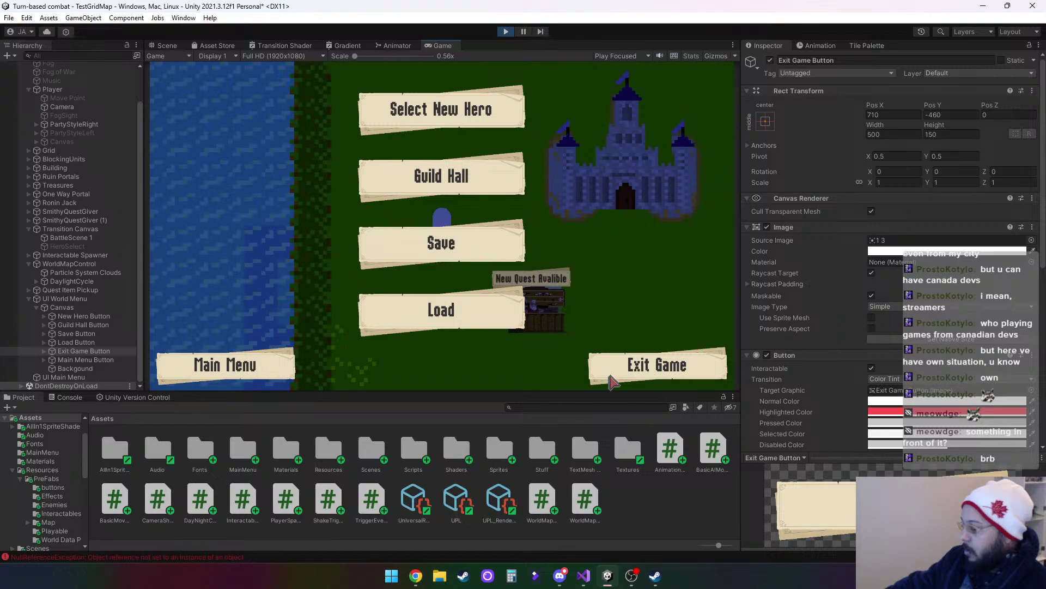
Deactivate the Backgound object under the UI World Menu's Canvas
left_click(76, 369)
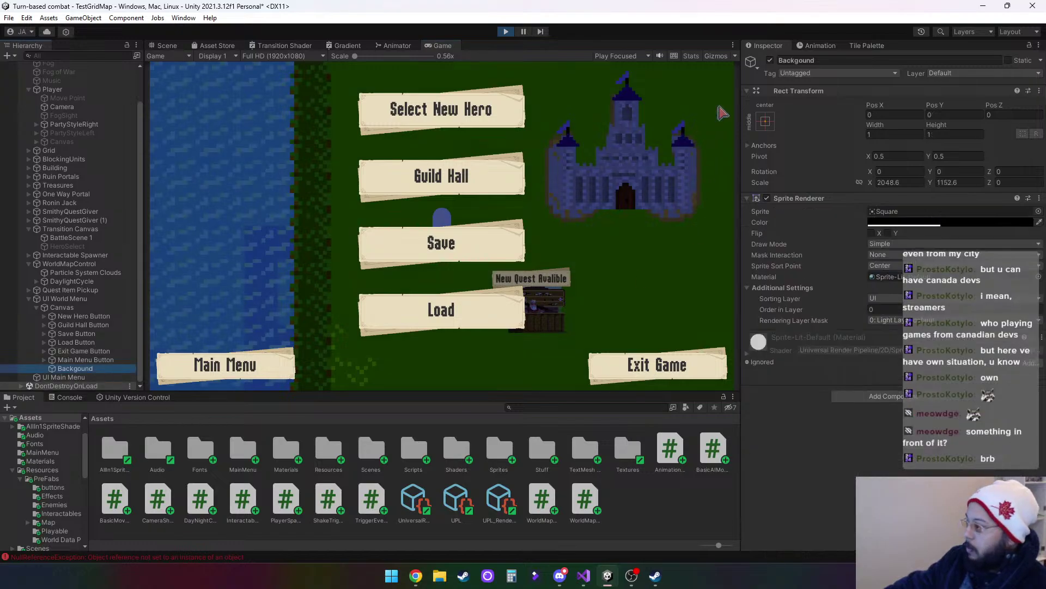
left_click(770, 61)
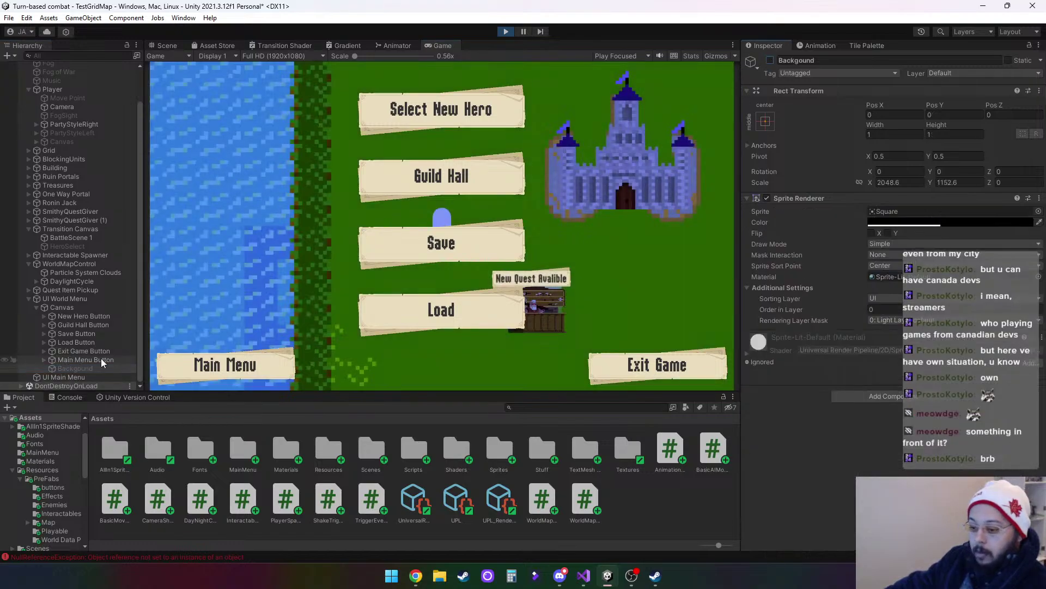
Examine the Exit Game Button up close in the Scene view and check its Image and Button component settings
left_click(86, 351)
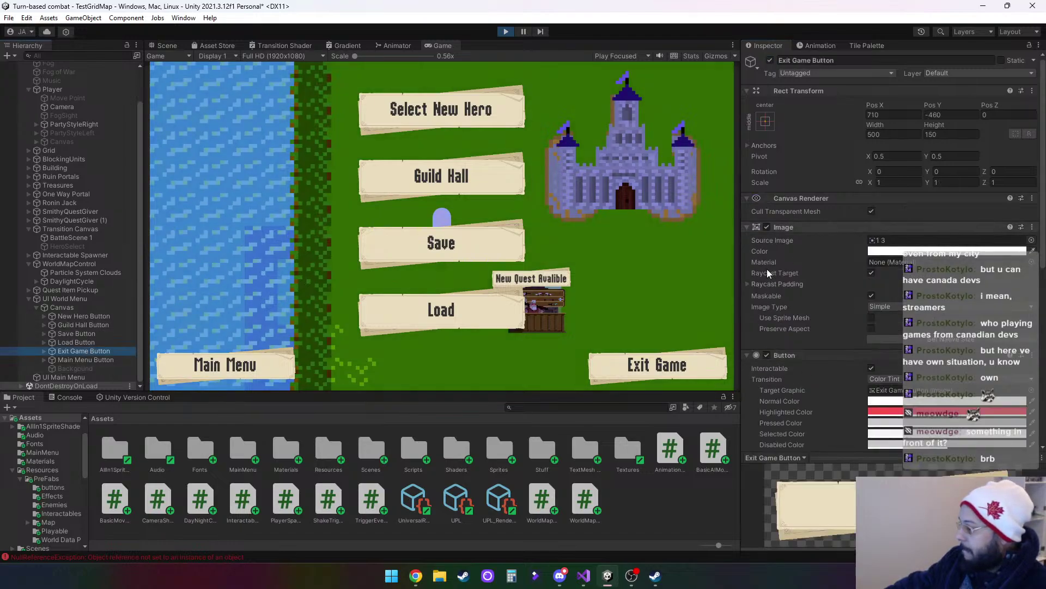
left_click(162, 45)
middle_click_drag(600, 336, 502, 113)
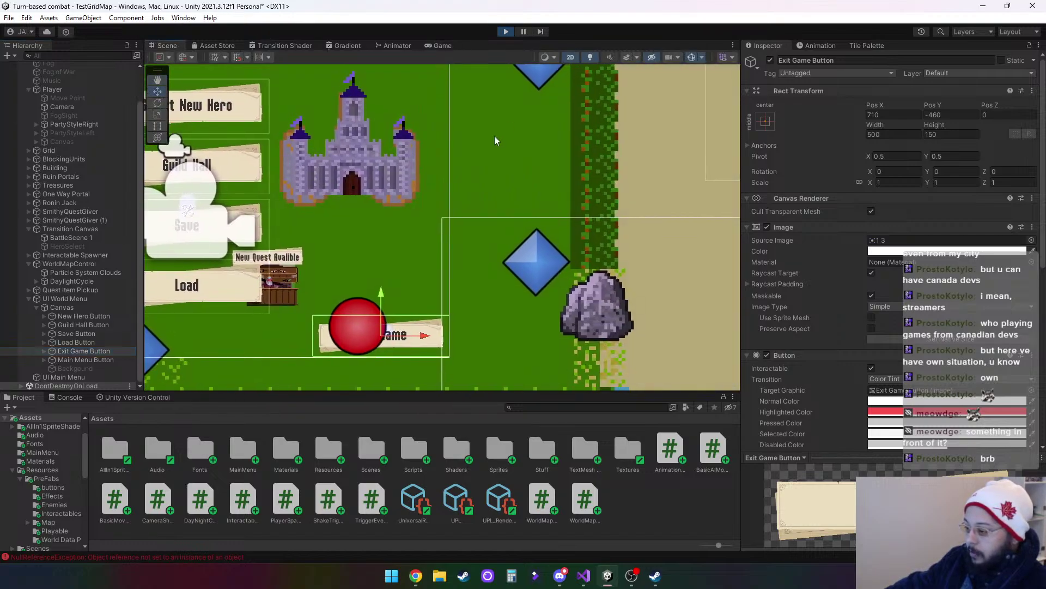
scroll(417, 286, "up", 5)
scroll(417, 286, "up", 10)
middle_click_drag(376, 292, 472, 143)
scroll(472, 143, "up", 7)
scroll(472, 143, "up", 3)
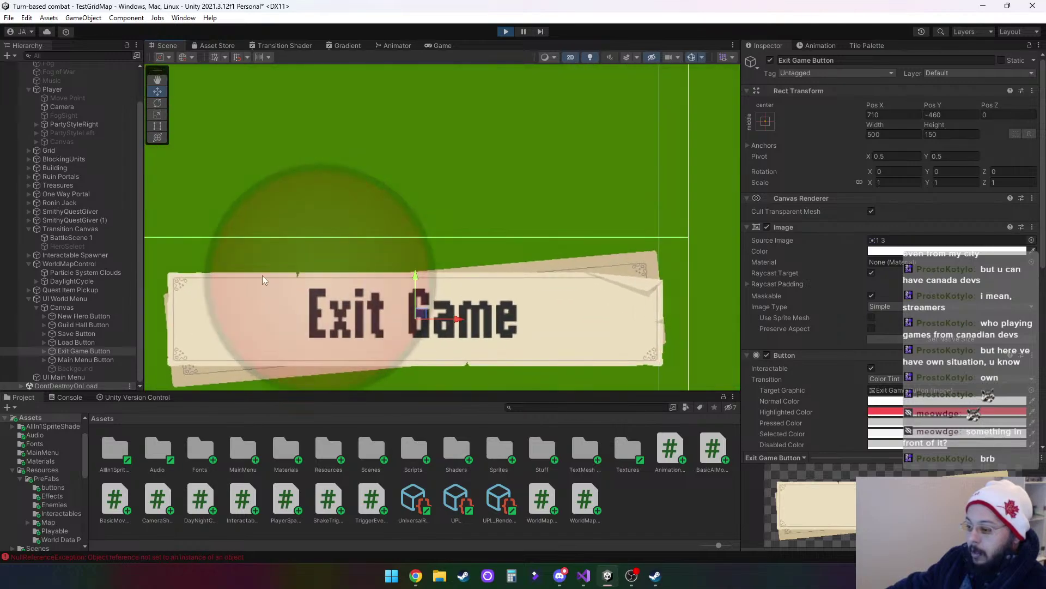
middle_click_drag(489, 198, 483, 184)
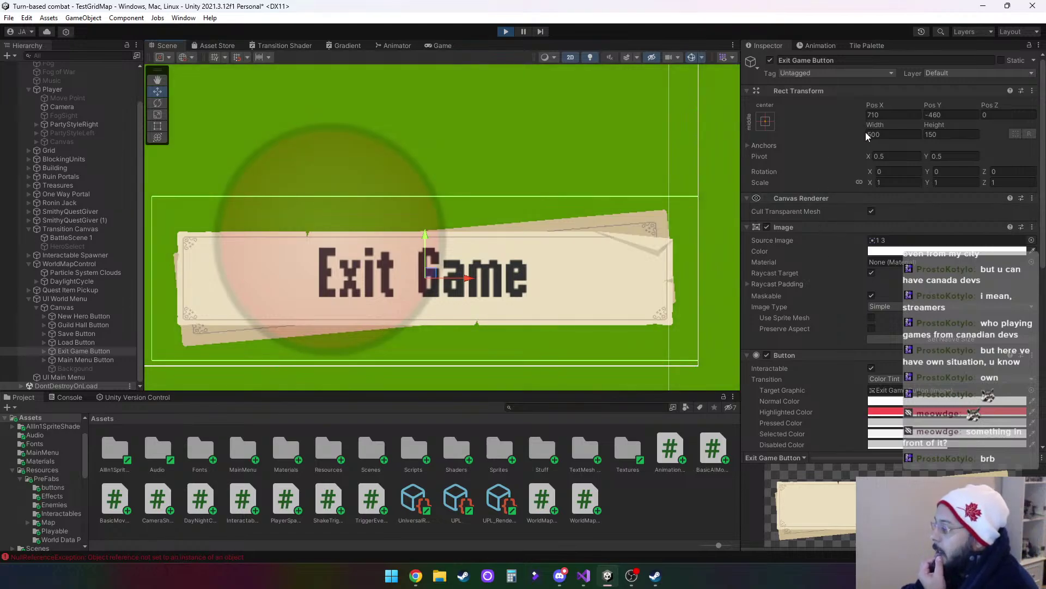
scroll(835, 297, "down", 10)
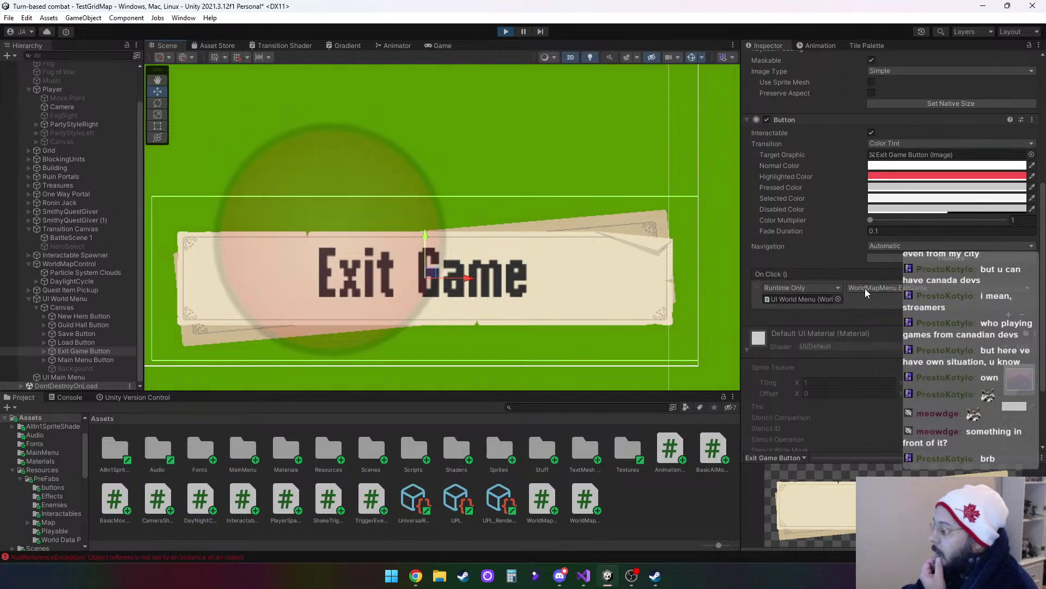
scroll(865, 289, "up", 10)
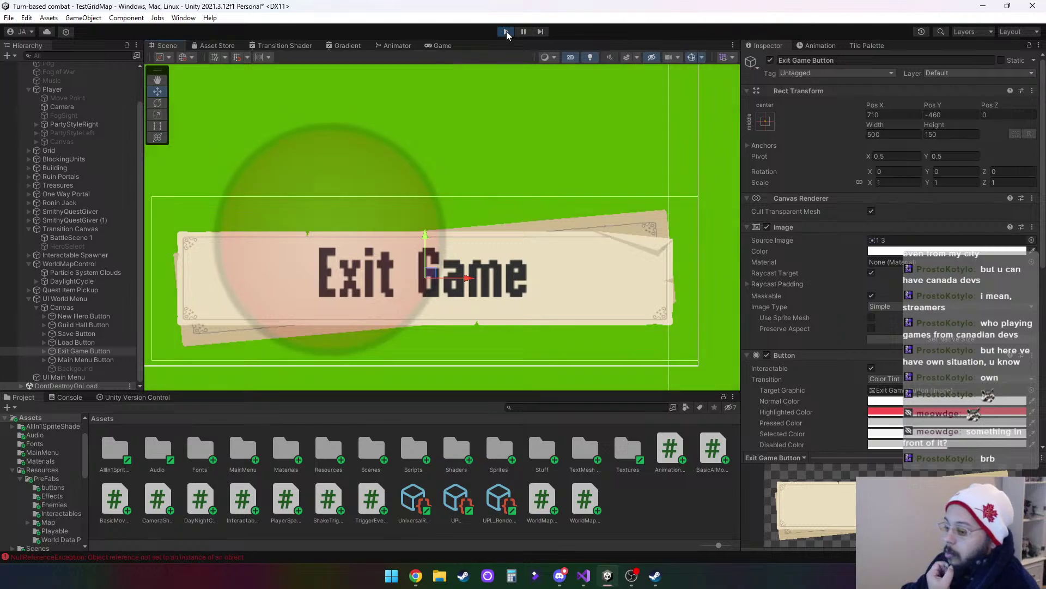
Check the NullReferenceException in the console and return to the project assets
left_click(105, 556)
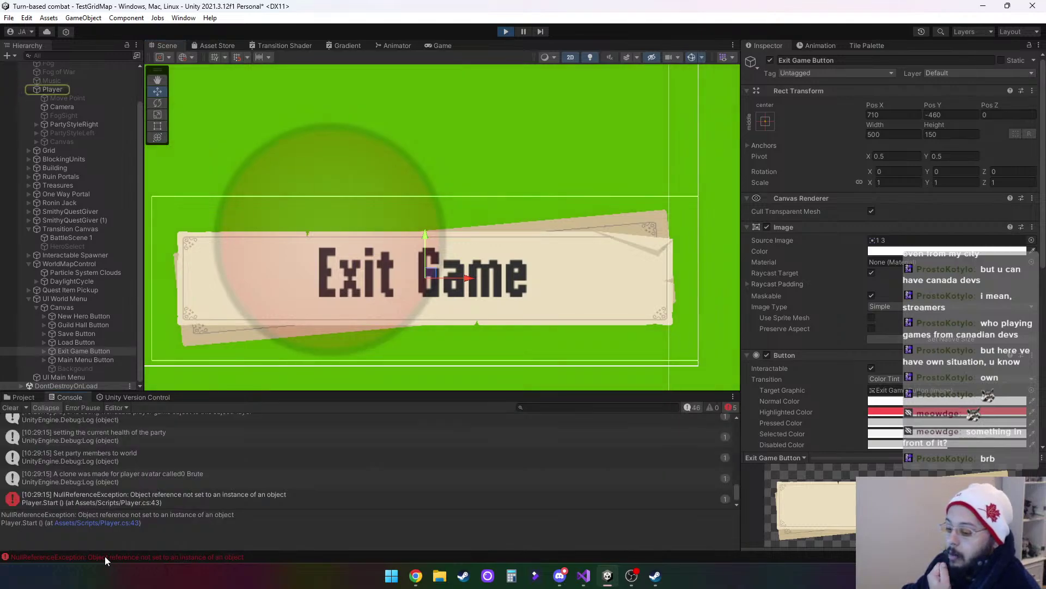
left_click(27, 399)
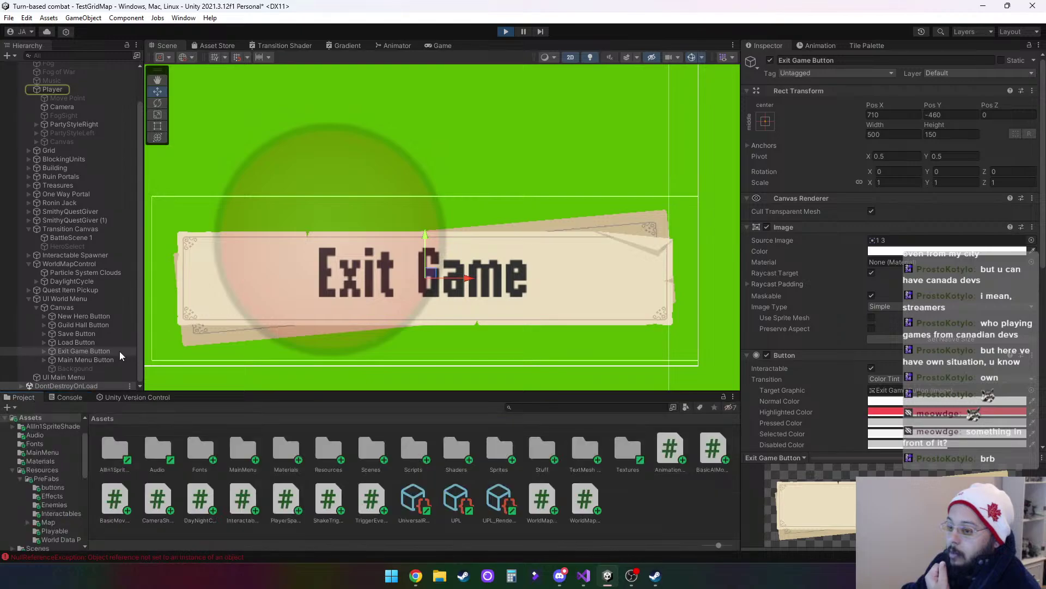
scroll(480, 229, "down", 6)
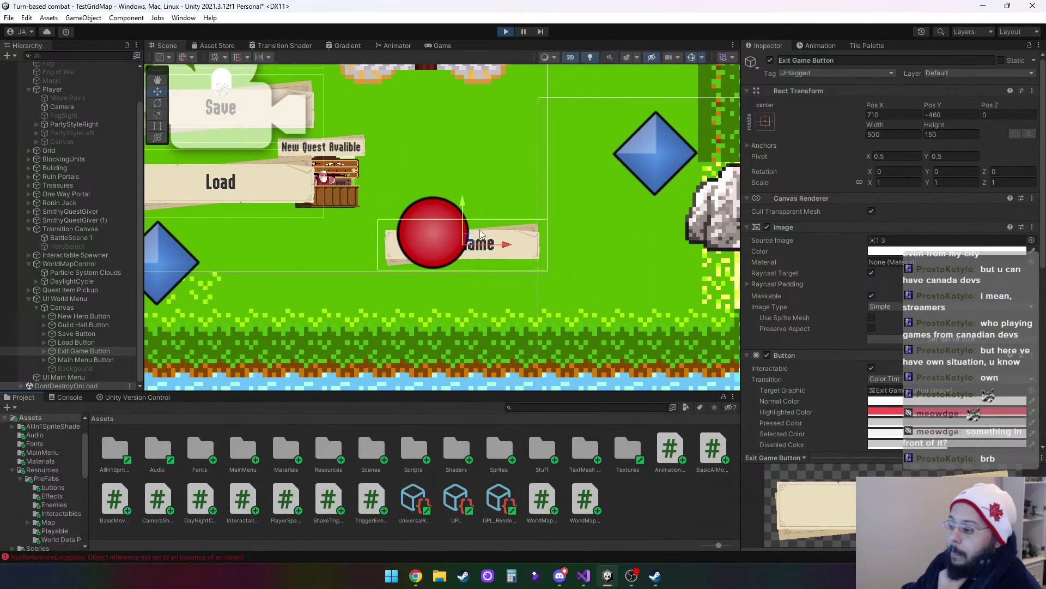
Try deactivating the Grid object while viewing the running game, and reactivate it
left_click(436, 45)
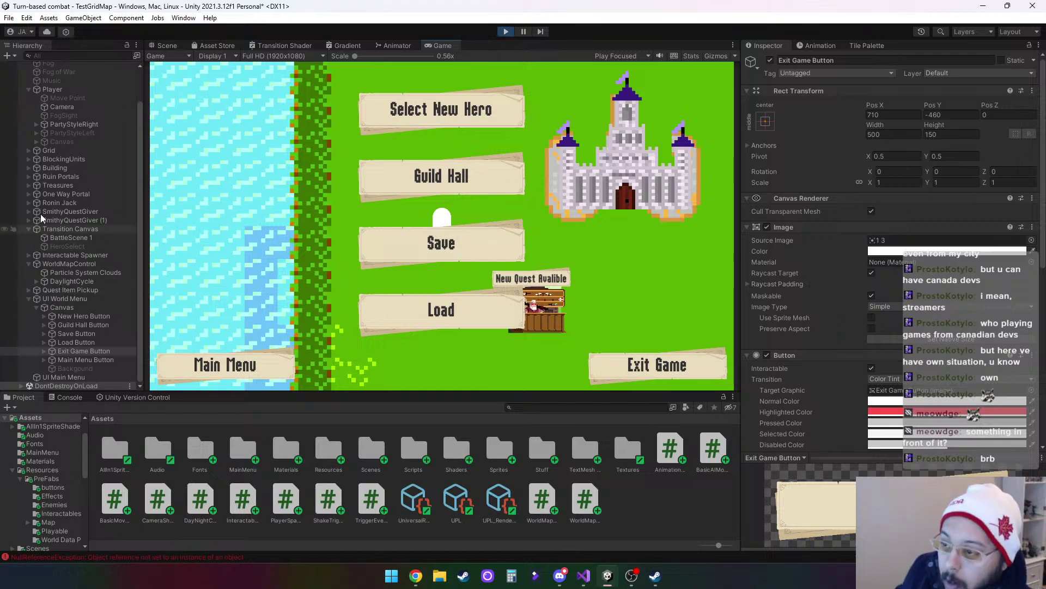
scroll(90, 165, "up", 3)
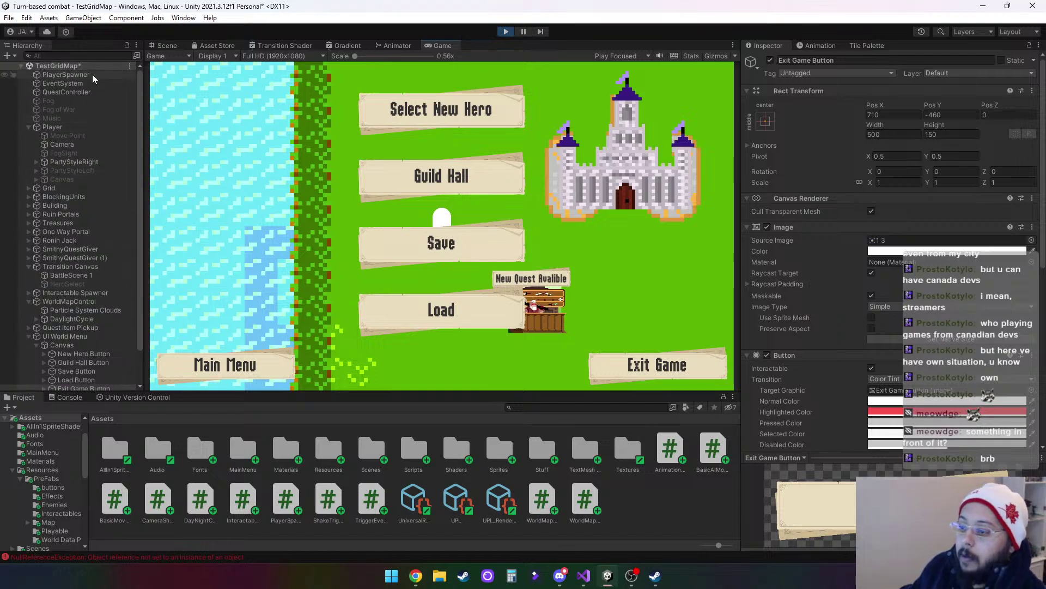
left_click(89, 190)
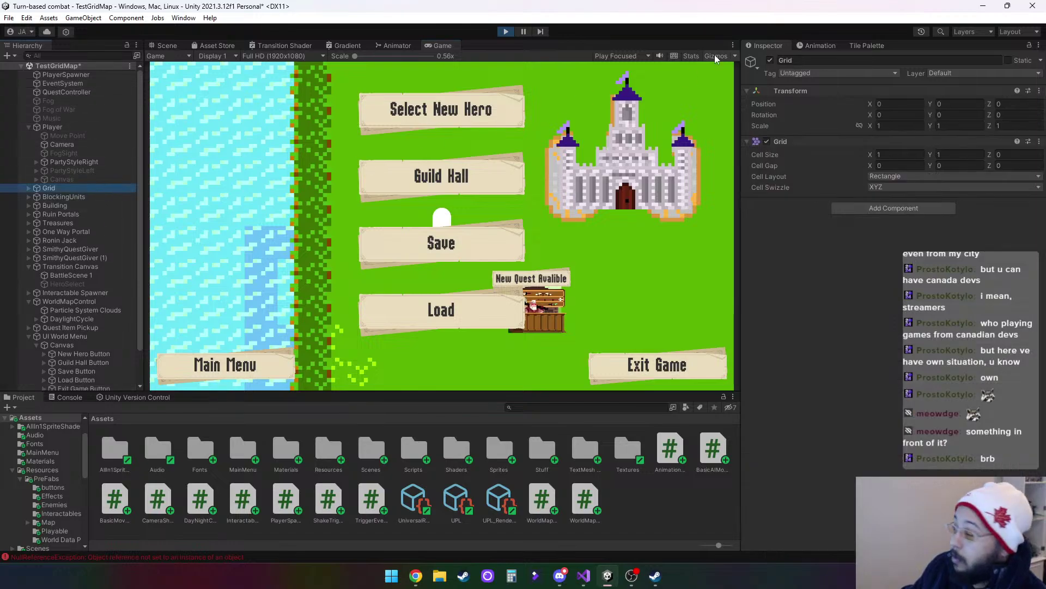
left_click(770, 61)
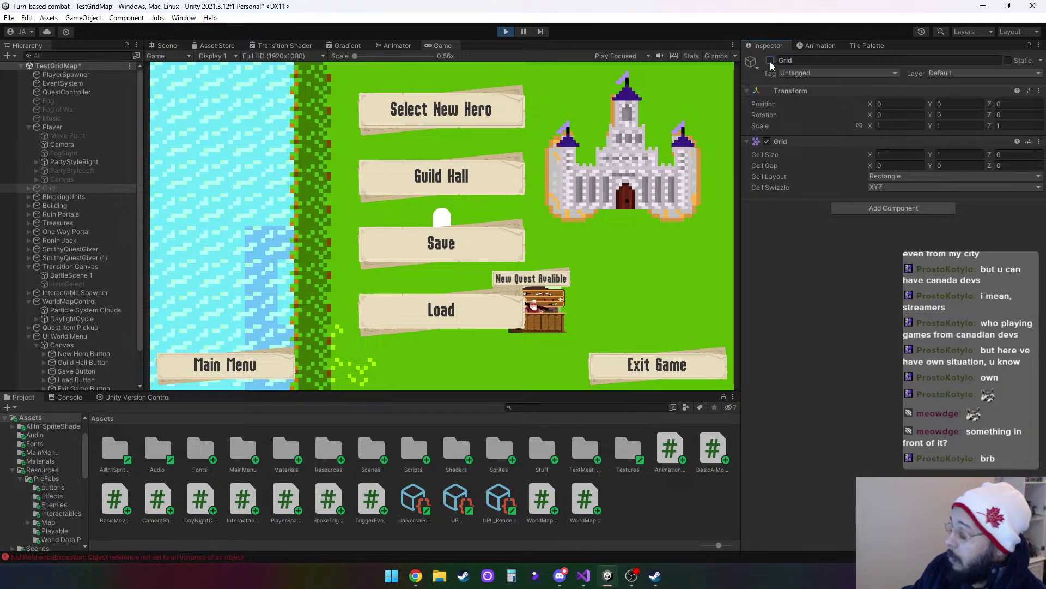
left_click(770, 61)
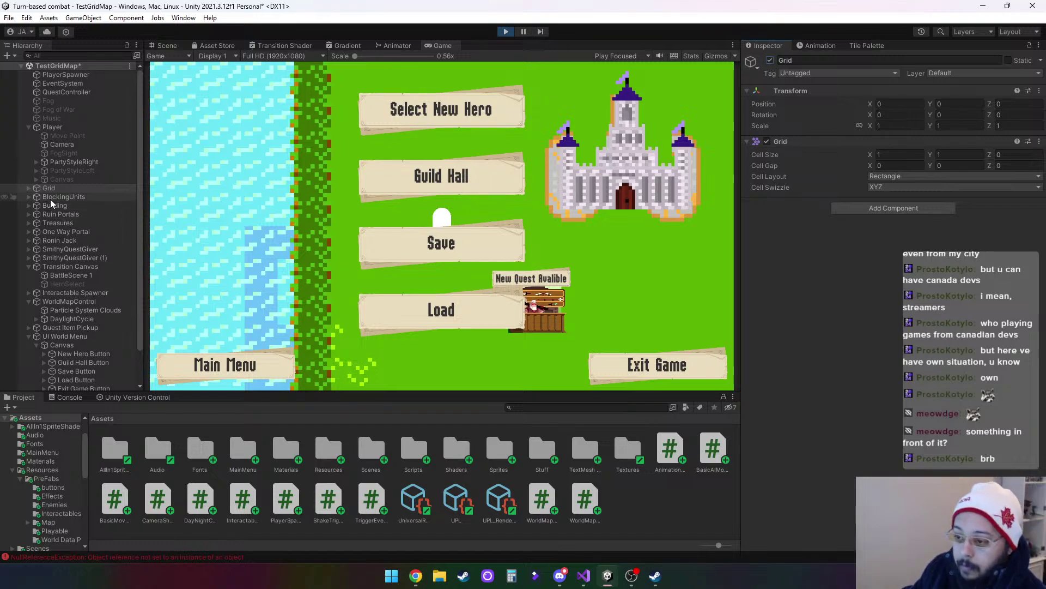
Test the Exit Game button with the Transition Canvas deactivated, and reactivate the canvas
left_click(82, 267)
left_click(770, 60)
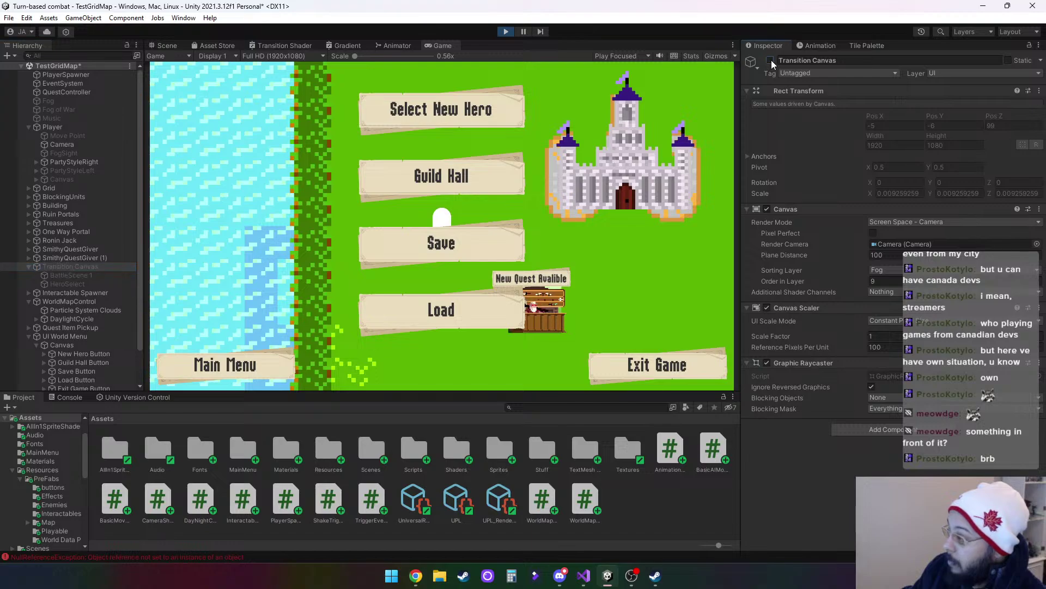
left_click(676, 370)
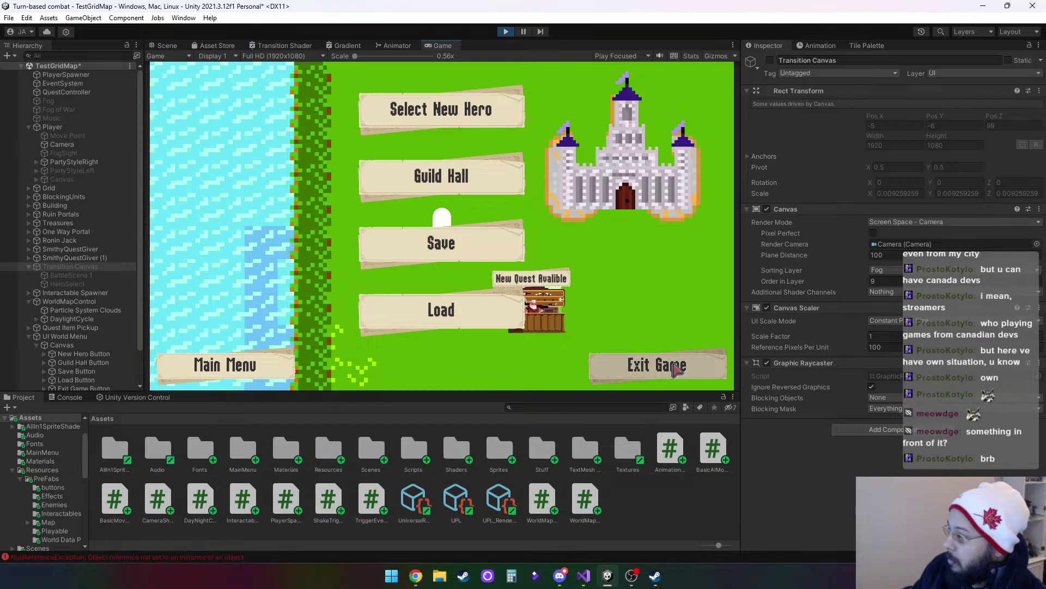
left_click(770, 60)
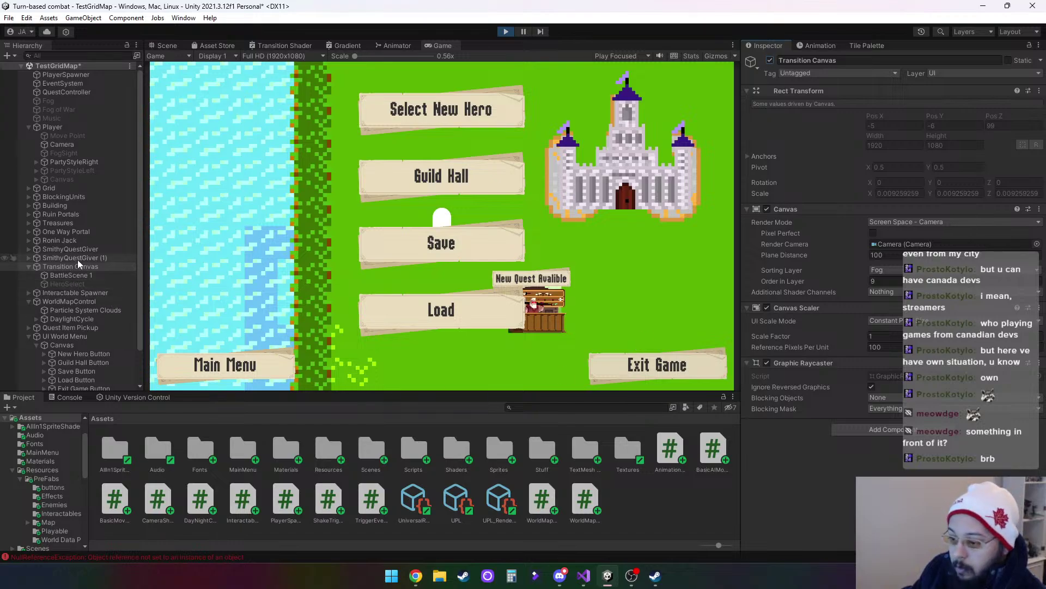
Examine the settings of BattleScene 1 and its parent Transition Canvas
scroll(100, 286, "down", 2)
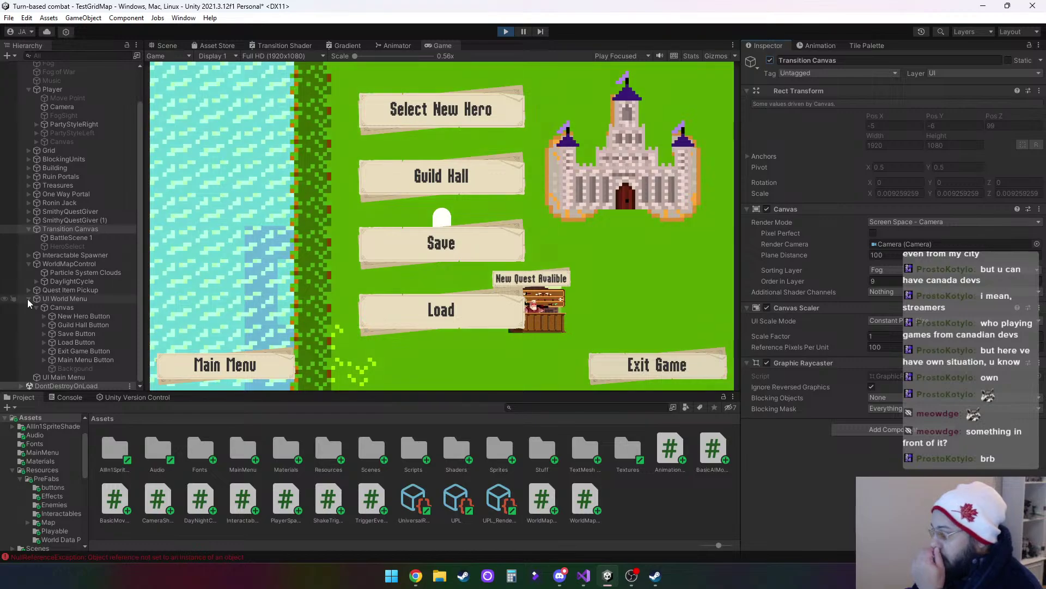
left_click(93, 236)
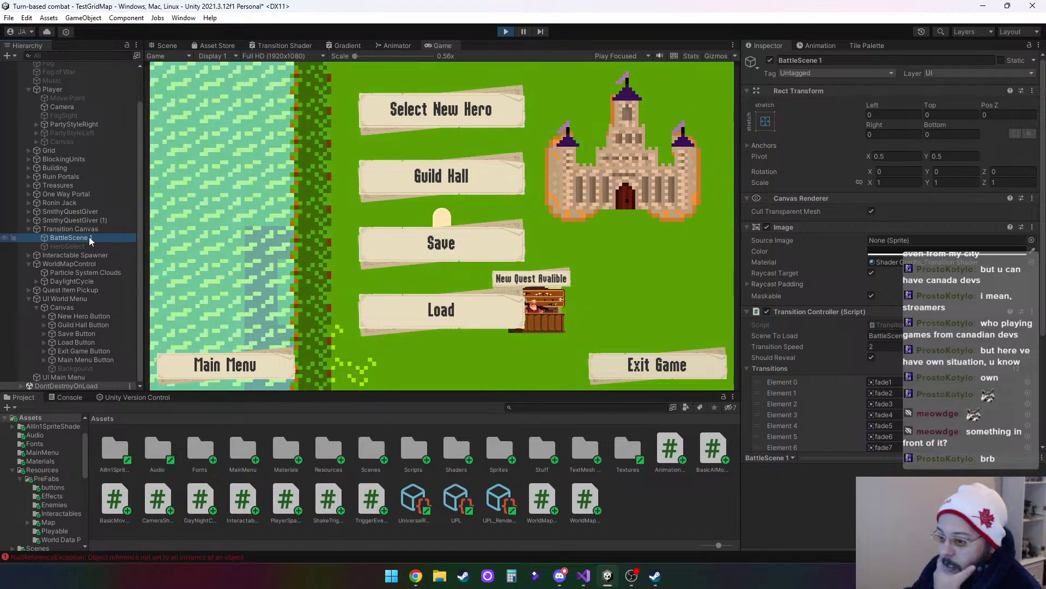
left_click(87, 229)
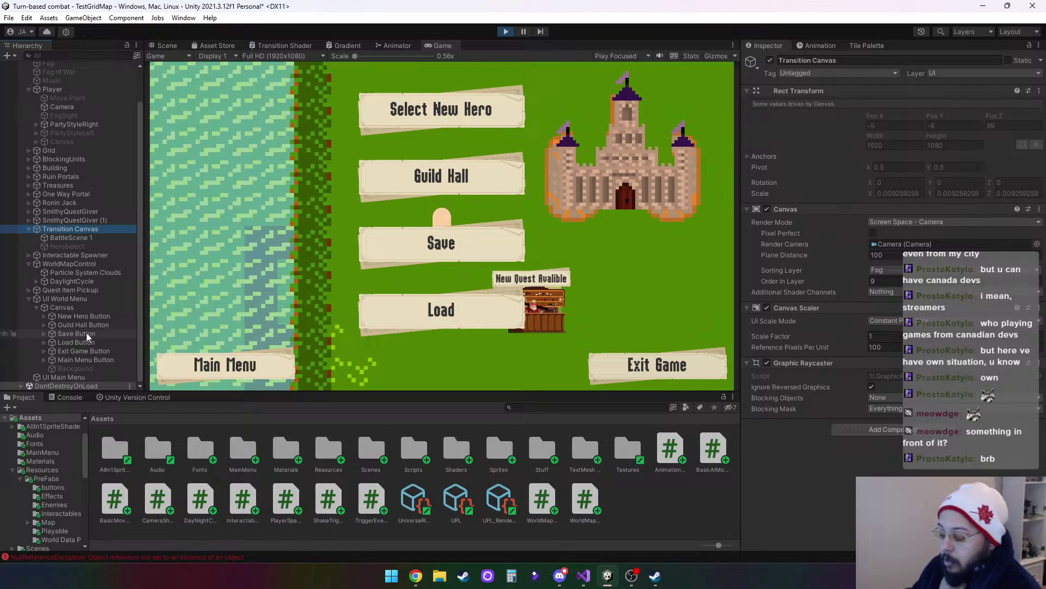
Try an Order in Layer of 8 on the UI World Menu's Canvas, and set it back to 12
left_click(76, 307)
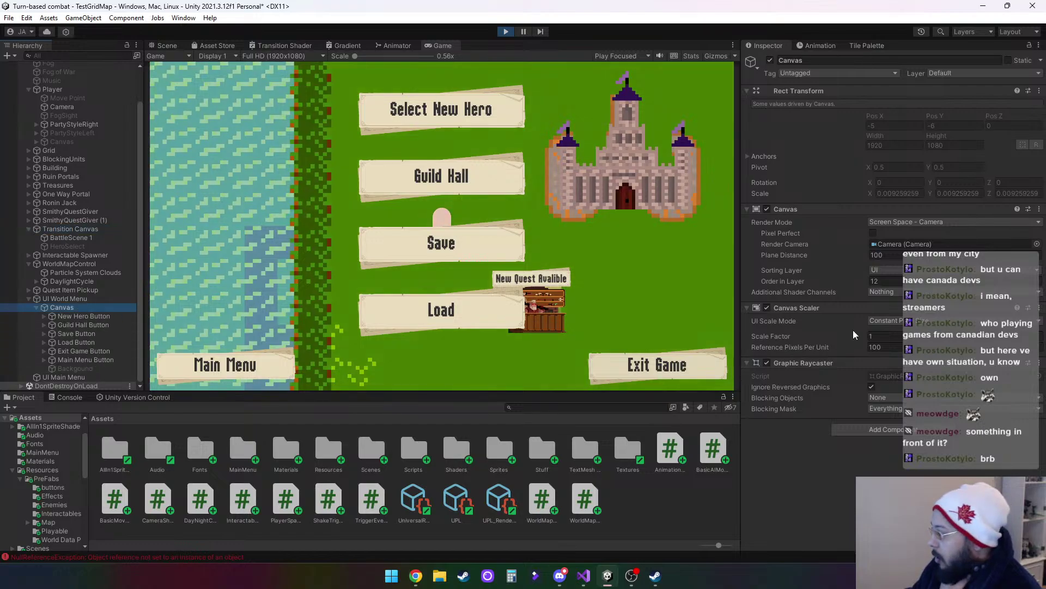
left_click(893, 281)
type("8")
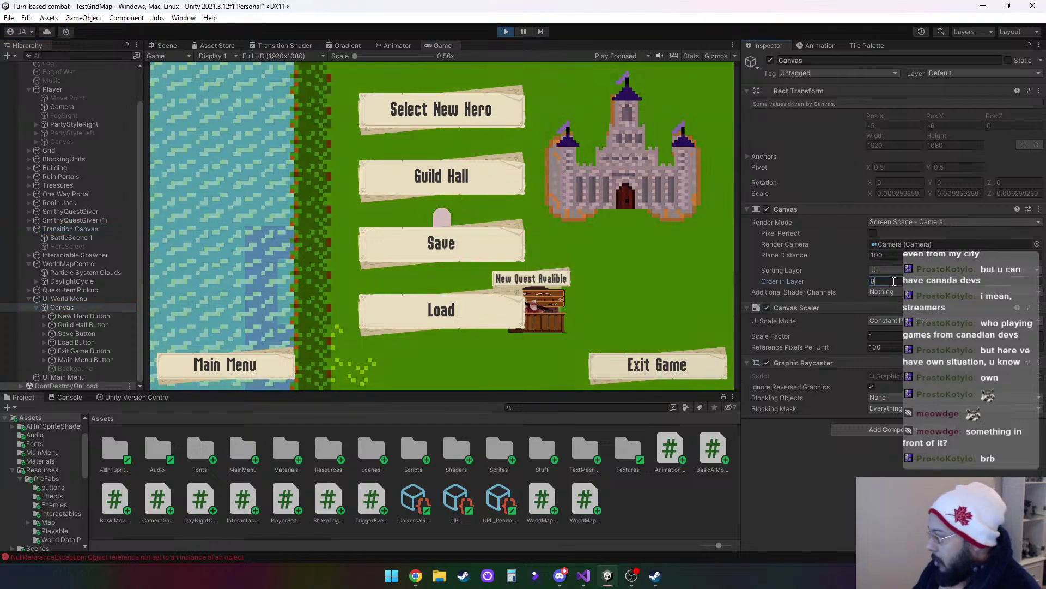
key("Return")
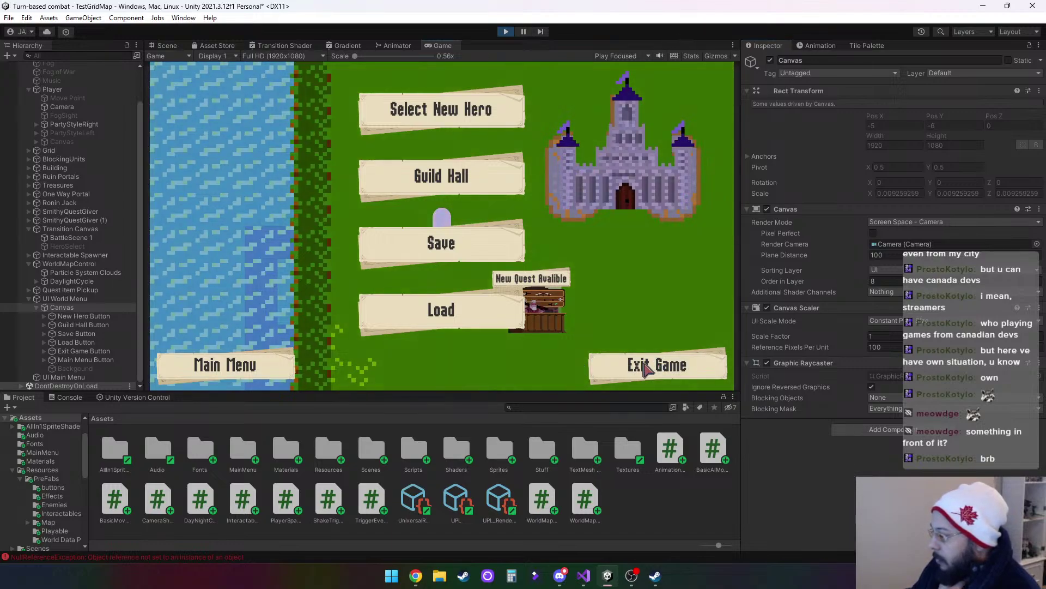
left_click(882, 281)
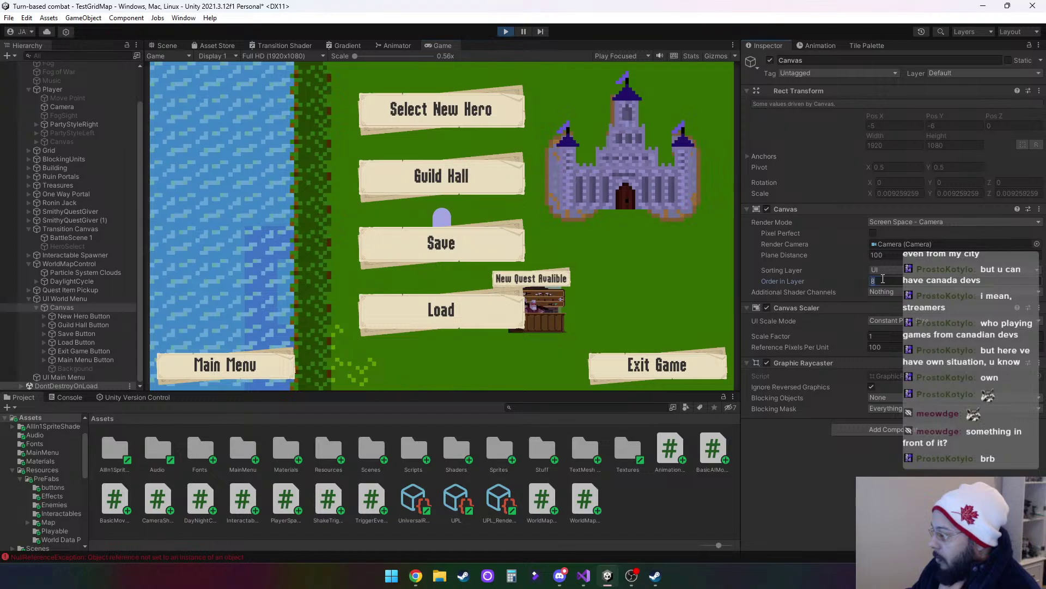
type("12")
key("Return")
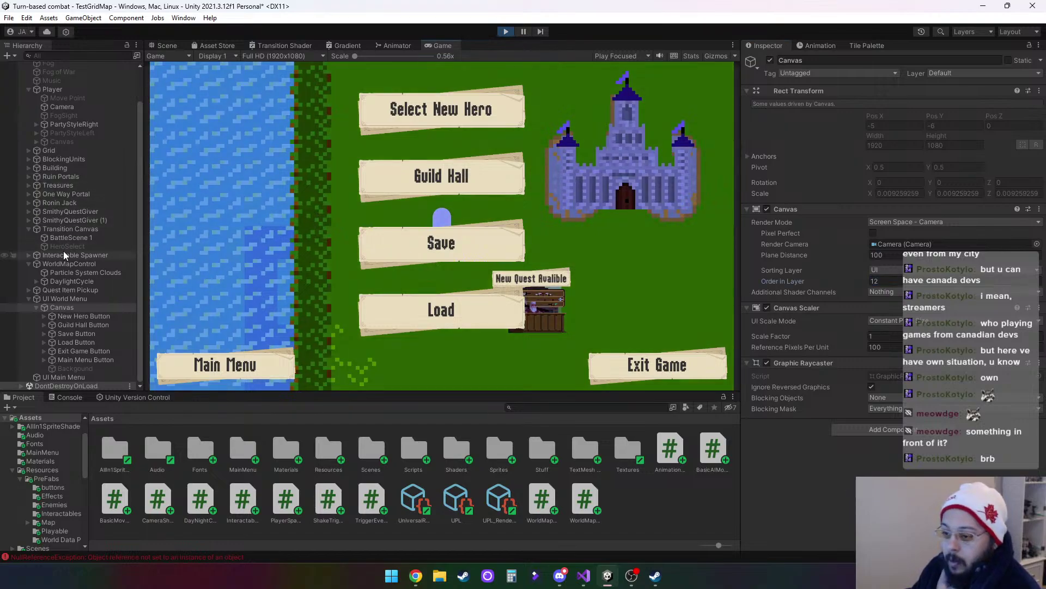
Frame the Transition Canvas in the Scene view to examine its extent around the menu buttons
left_click(80, 229)
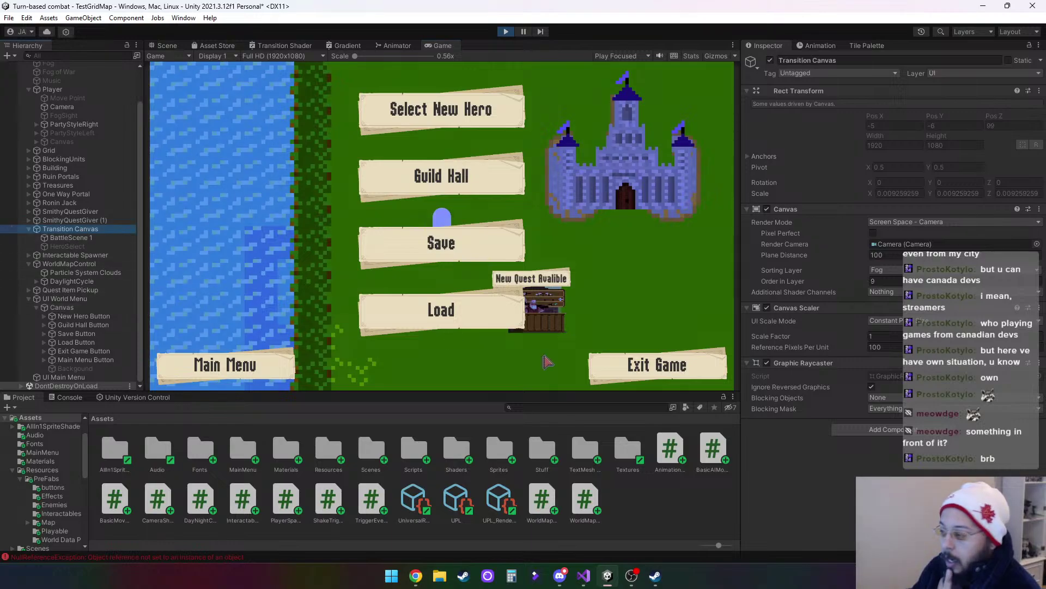
left_click(165, 46)
scroll(433, 240, "down", 6)
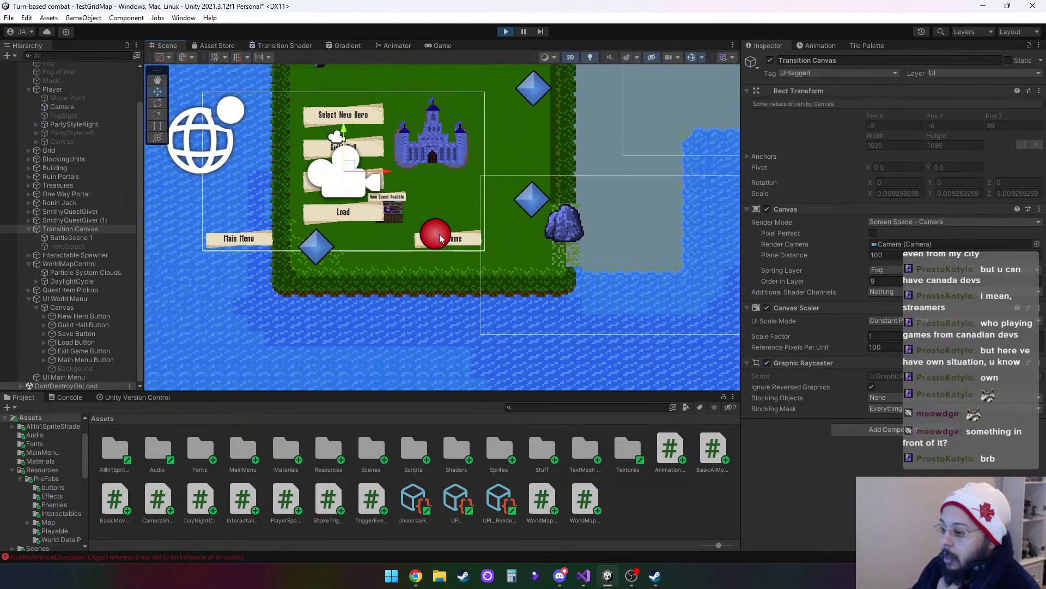
double_click(67, 227)
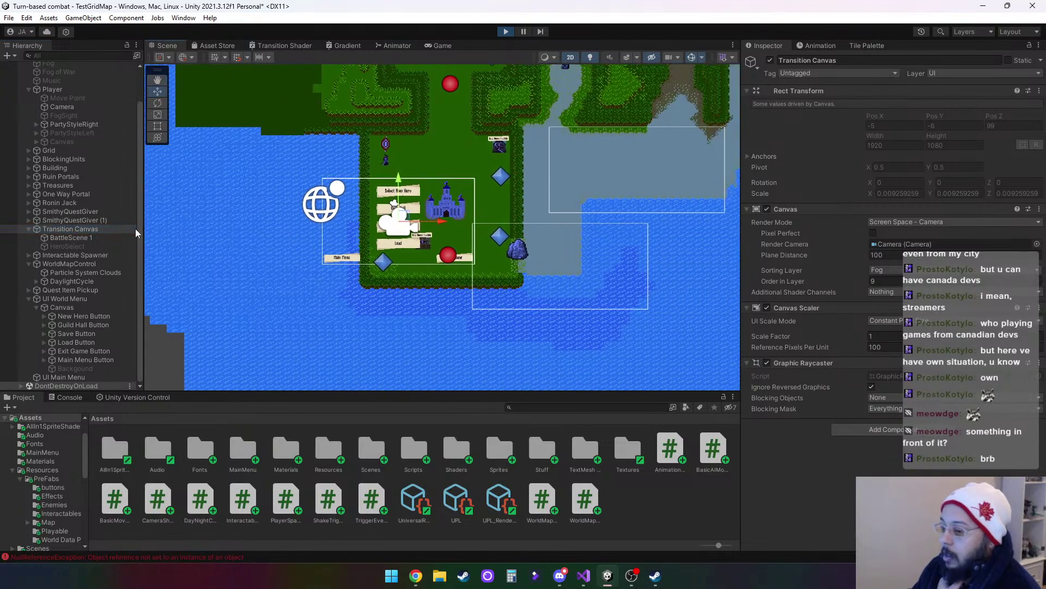
Deactivate BattleScene 1 under the Transition Canvas in the running game to test the menu buttons, and stop play mode
left_click(74, 238)
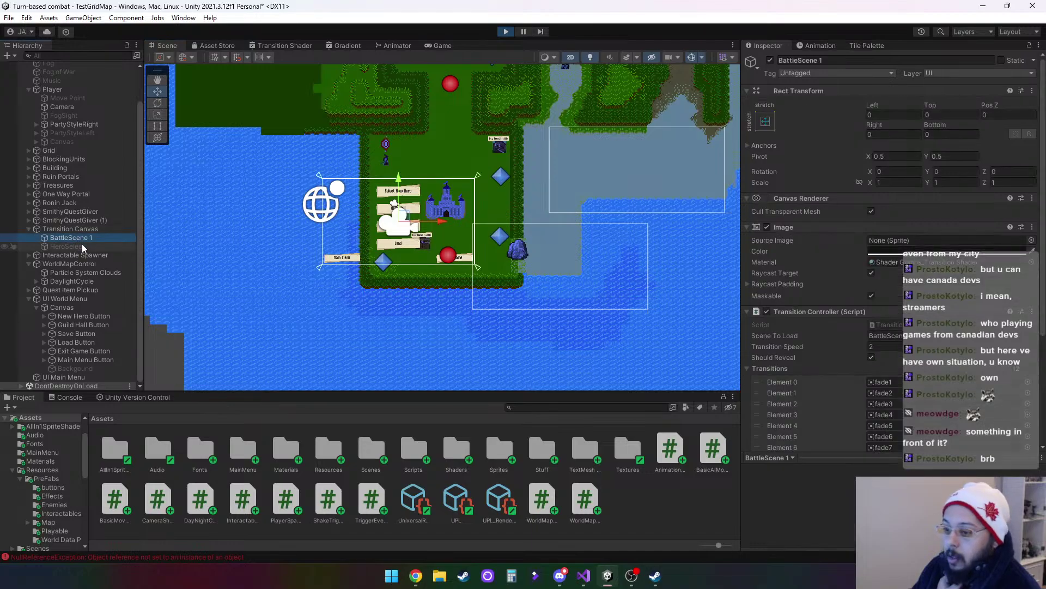
left_click(78, 229)
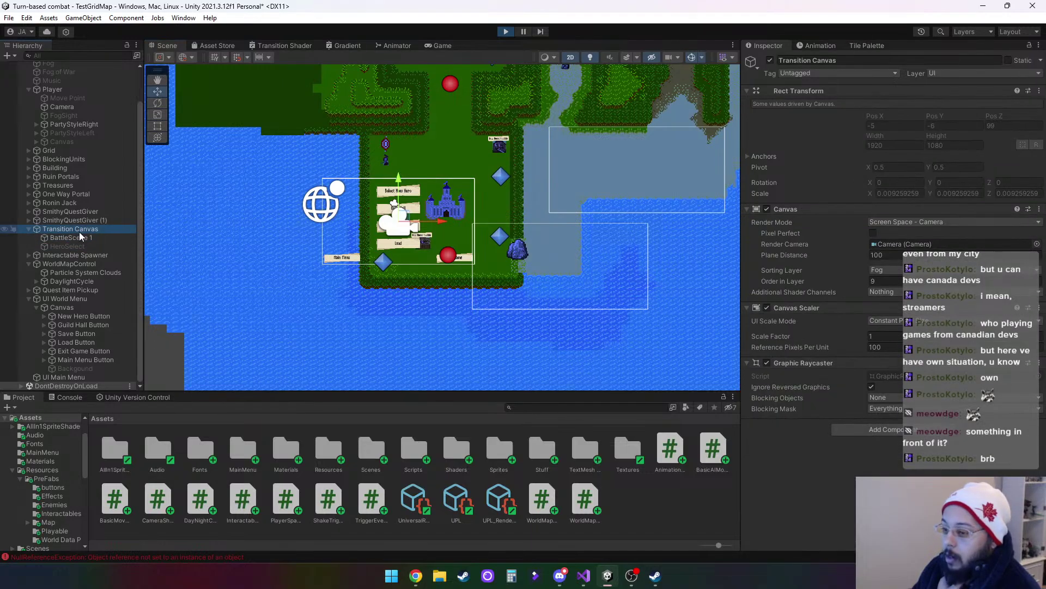
left_click(80, 235)
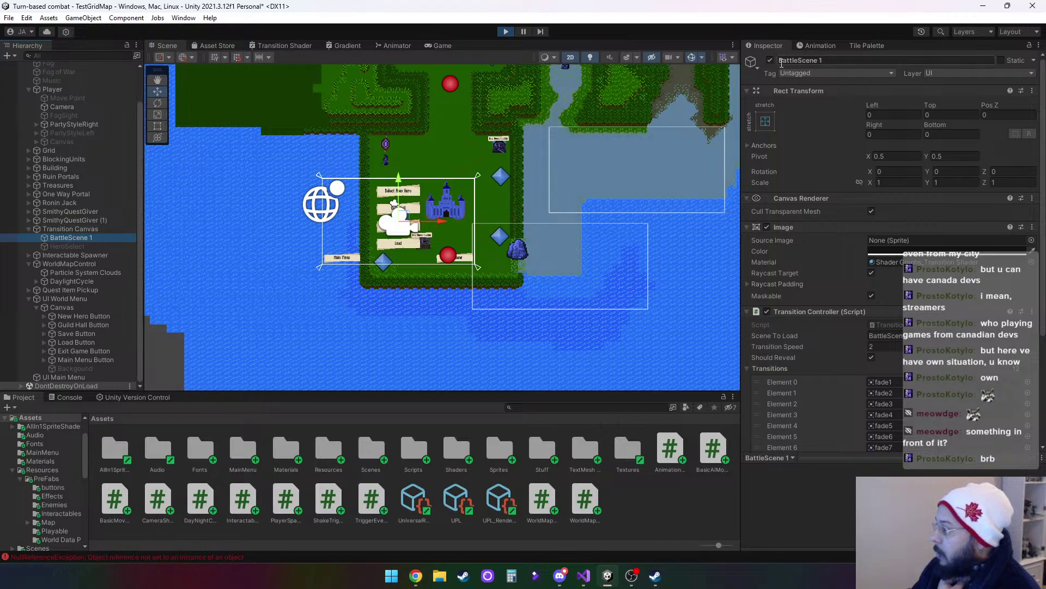
left_click(770, 60)
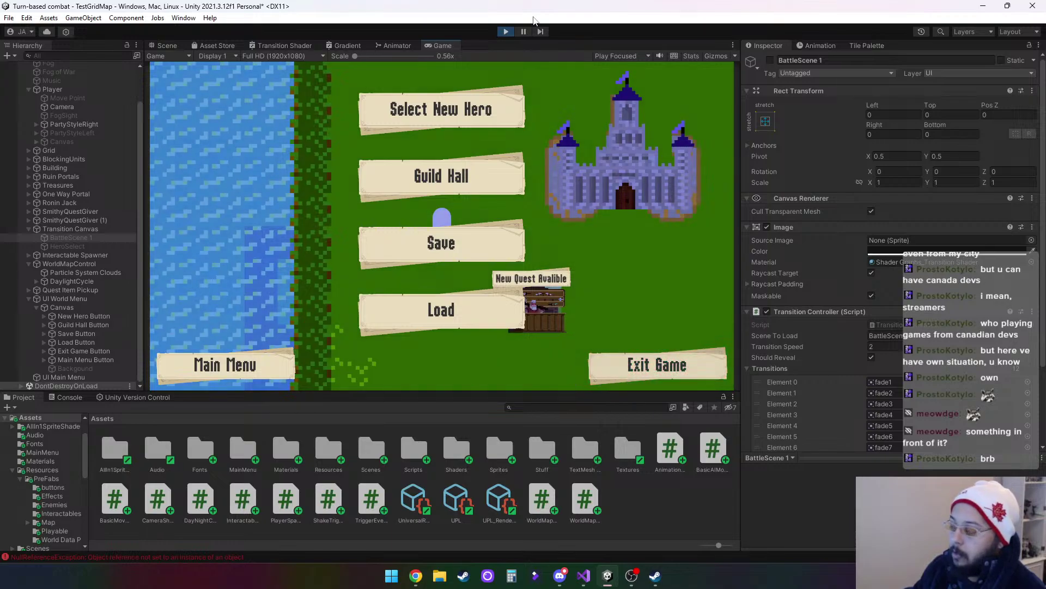
left_click(506, 31)
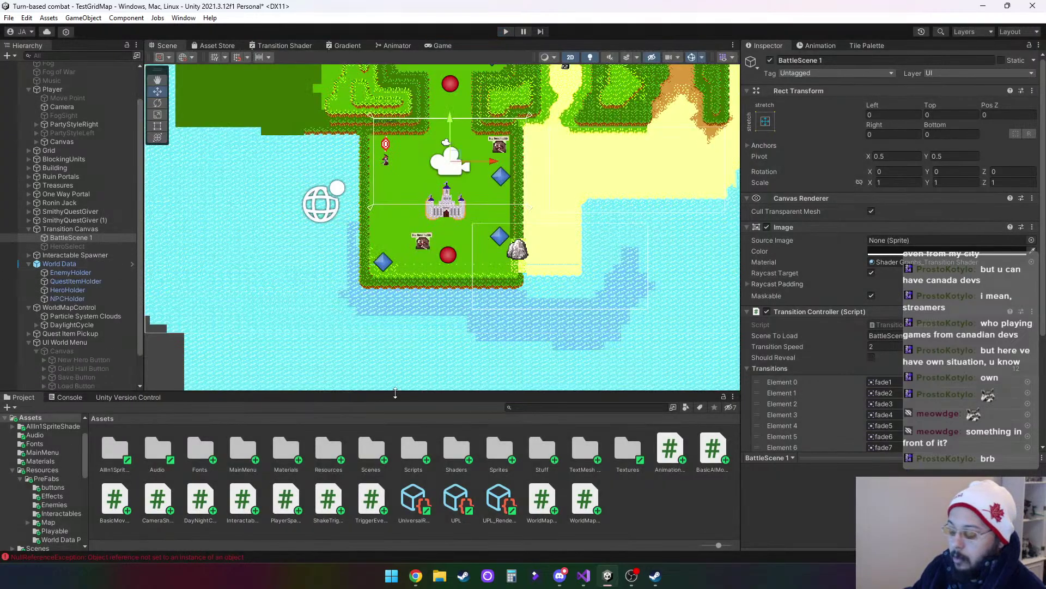
Switch to Visual Studio and add Debug.Log("Main Menu Pressed"); to the empty MainMenu() method in WorldMapMenu.cs
left_click(583, 575)
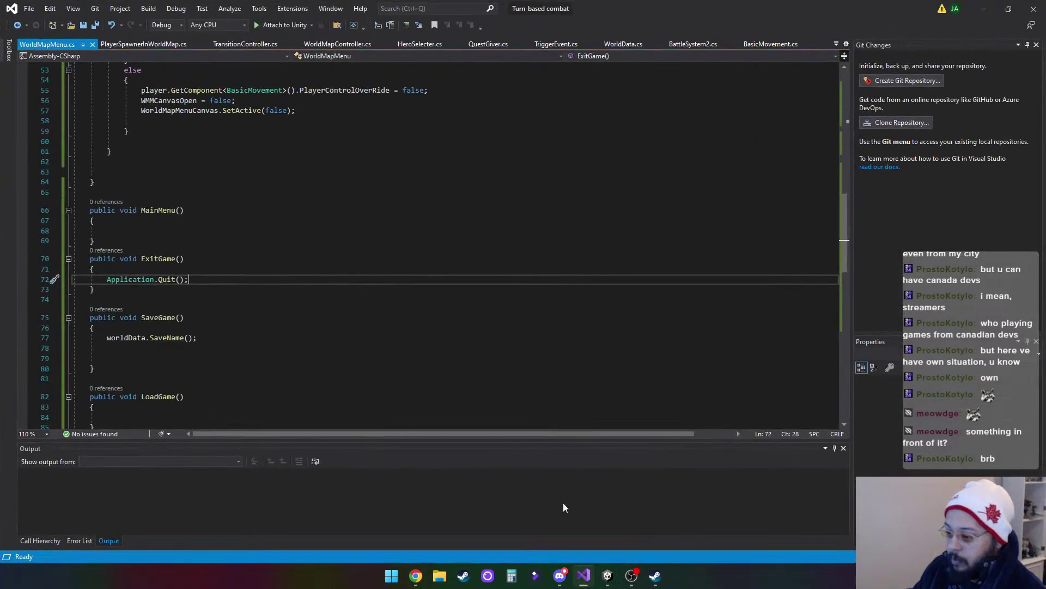
scroll(181, 288, "up", 1)
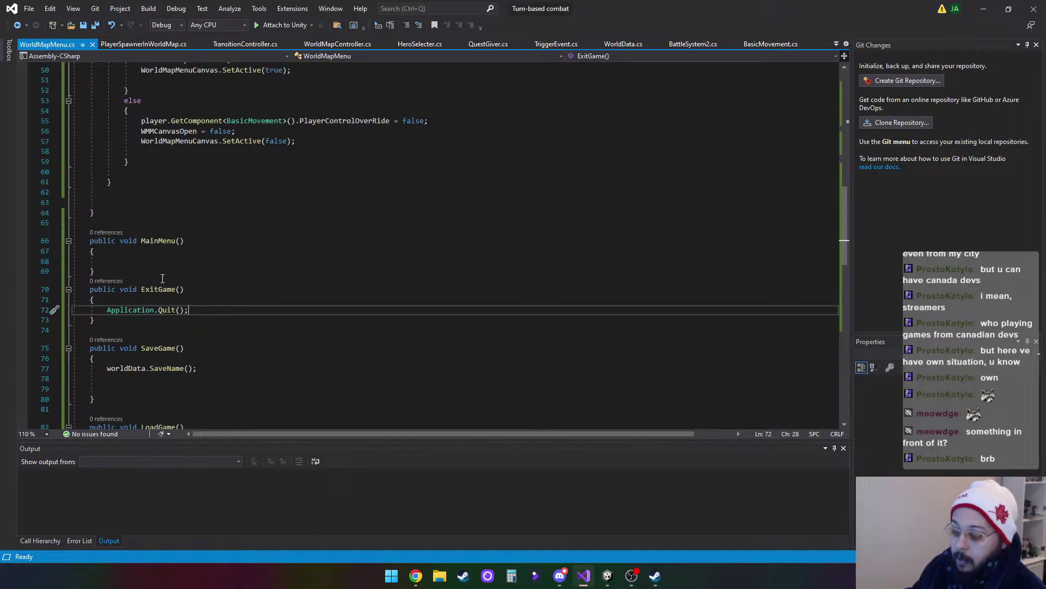
left_click(186, 260)
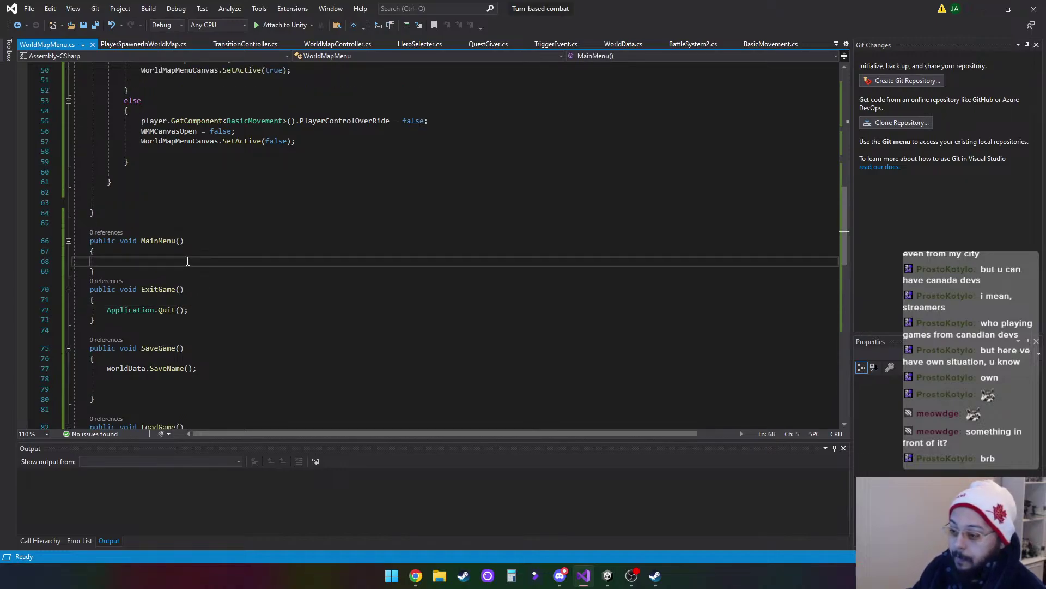
type("de")
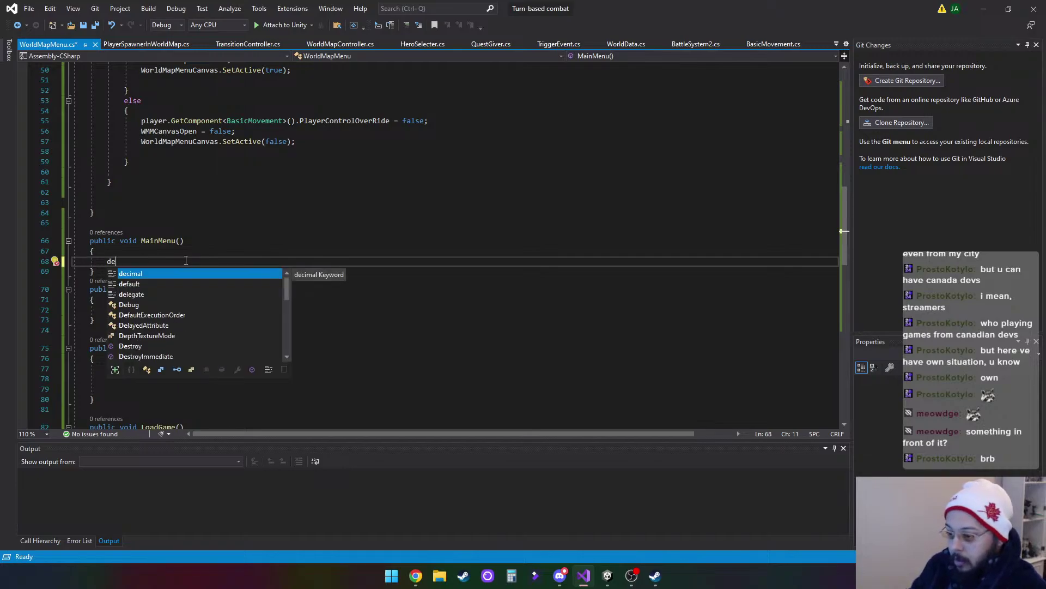
type("b")
key("Tab")
type(".l")
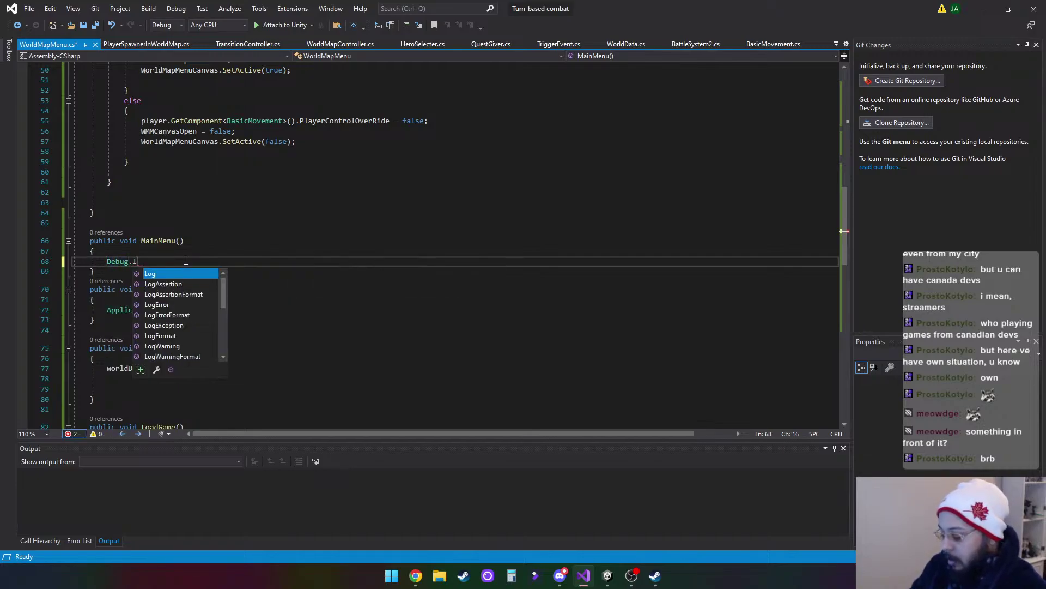
type("og")
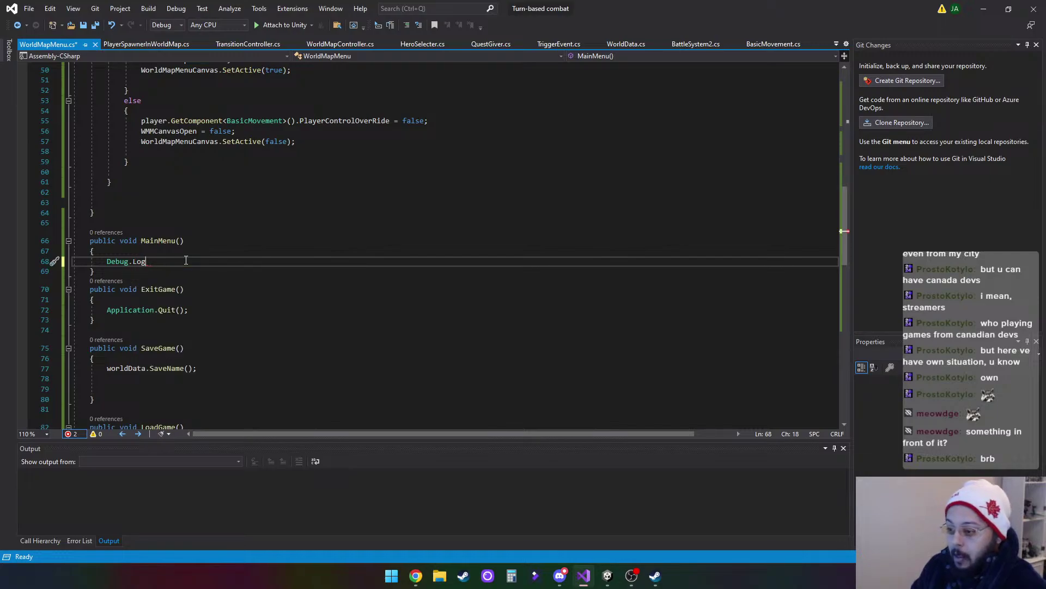
type("(\"")
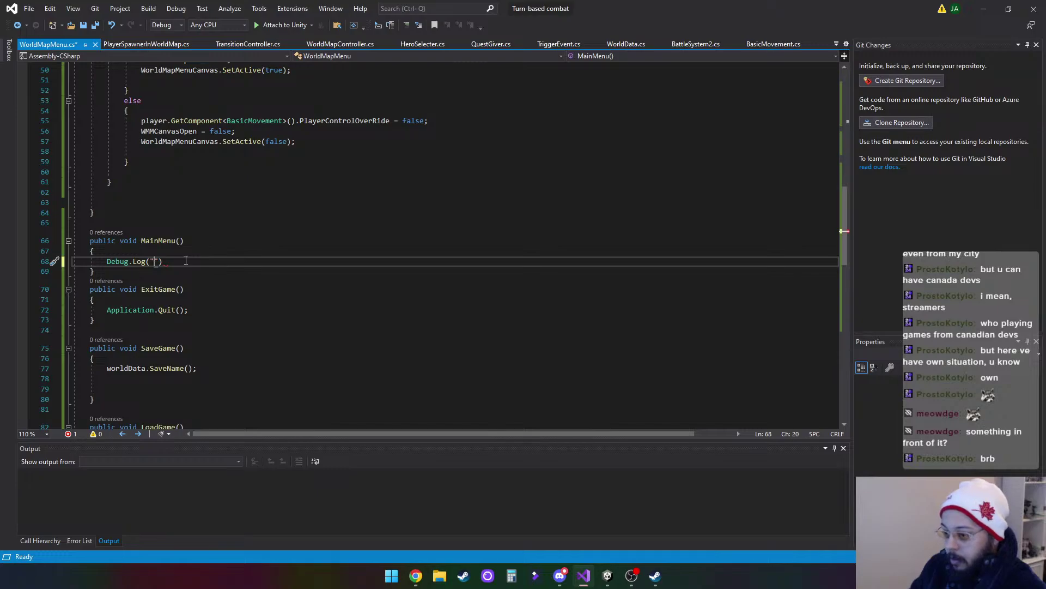
type("Main ")
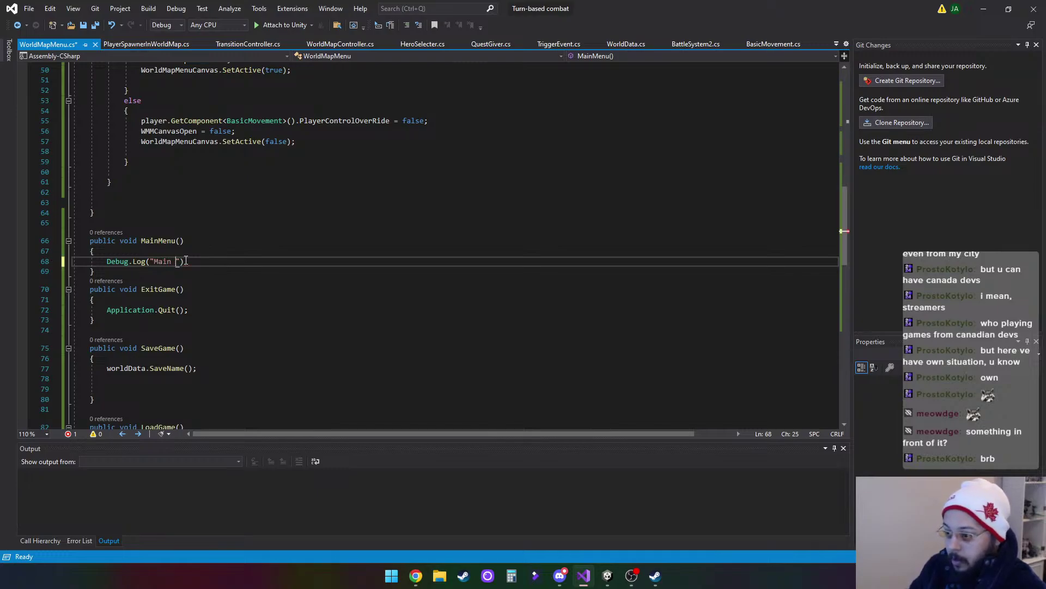
type("Menu Pr")
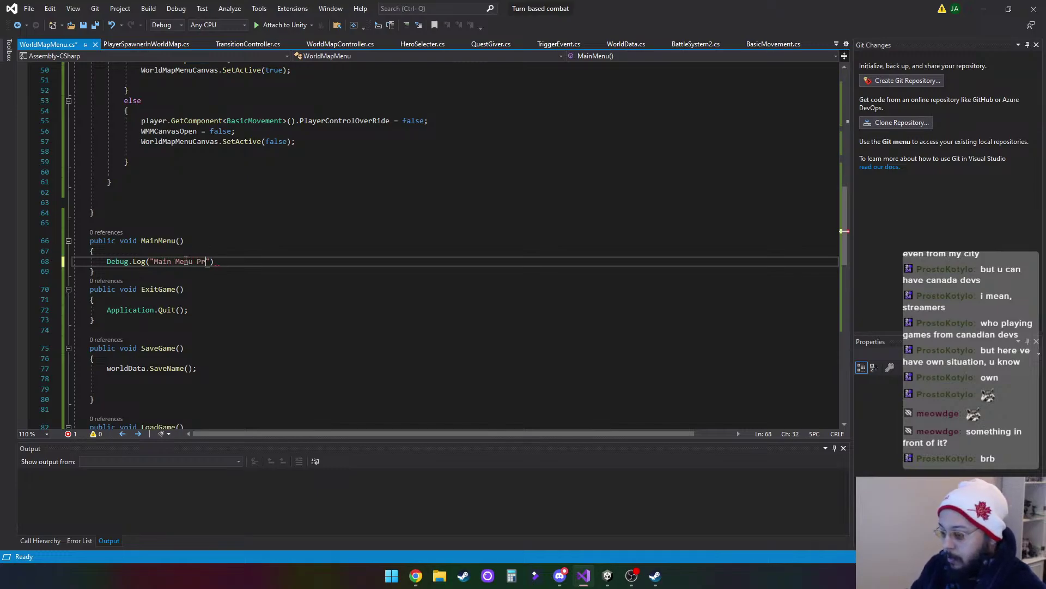
type("essed\");")
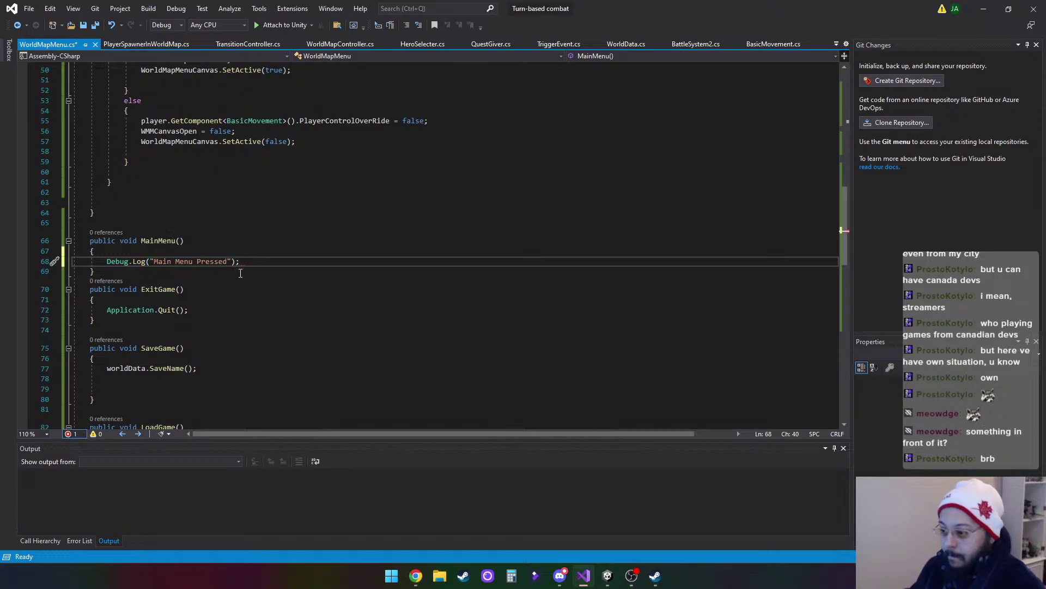
key("Down")
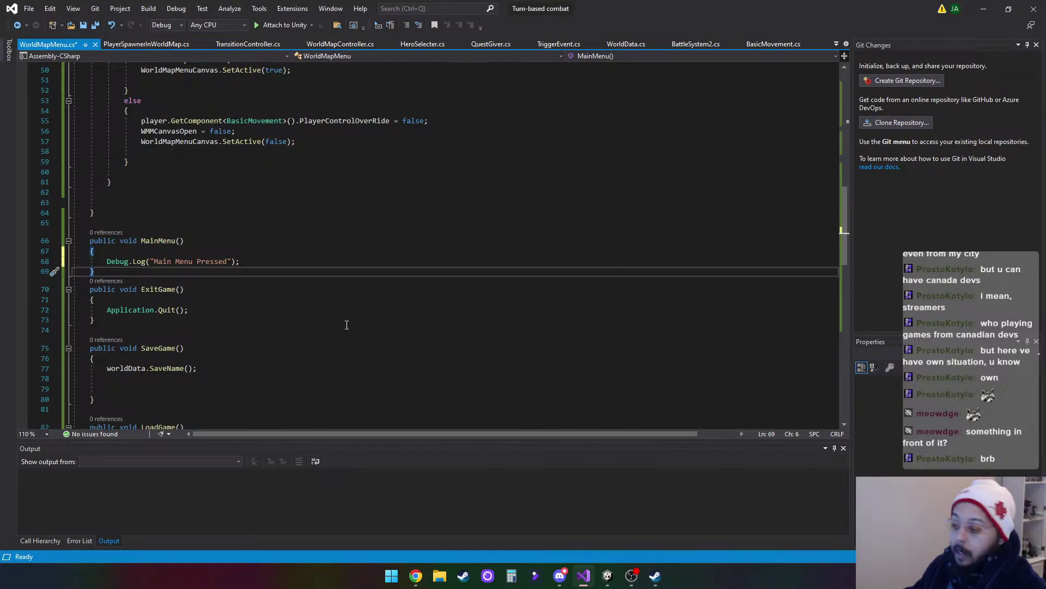
Copy the MainMenu() log statement to the start of ExitGame() and change its message to "Exit Pressed"
left_click_drag(107, 261, 274, 265)
key("ctrl+c")
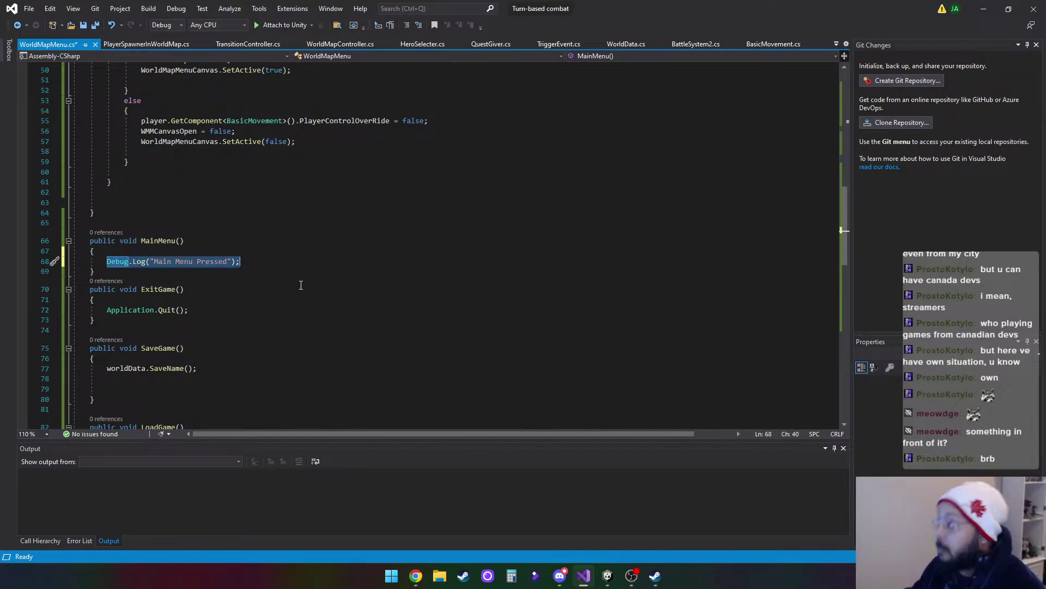
scroll(303, 297, "down", 2)
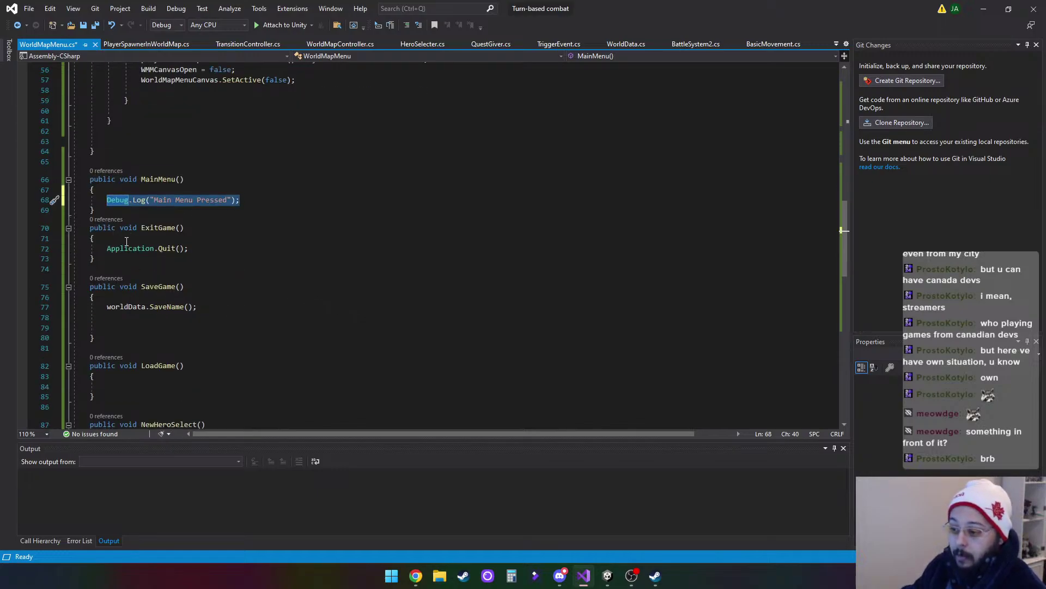
left_click(128, 241)
key("Return")
key("ctrl+v")
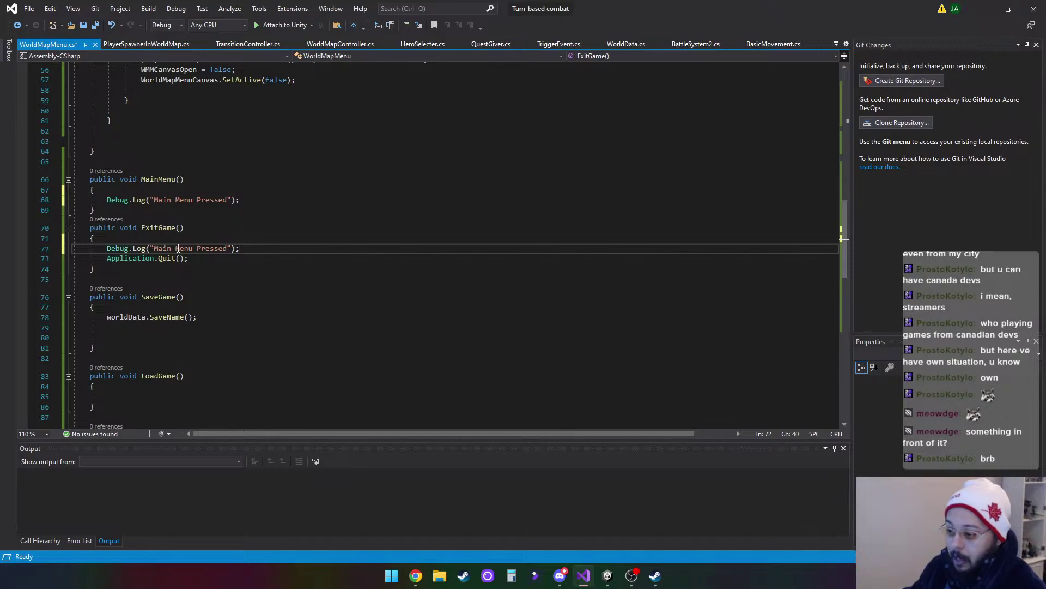
left_click_drag(194, 248, 153, 248)
type("Exit")
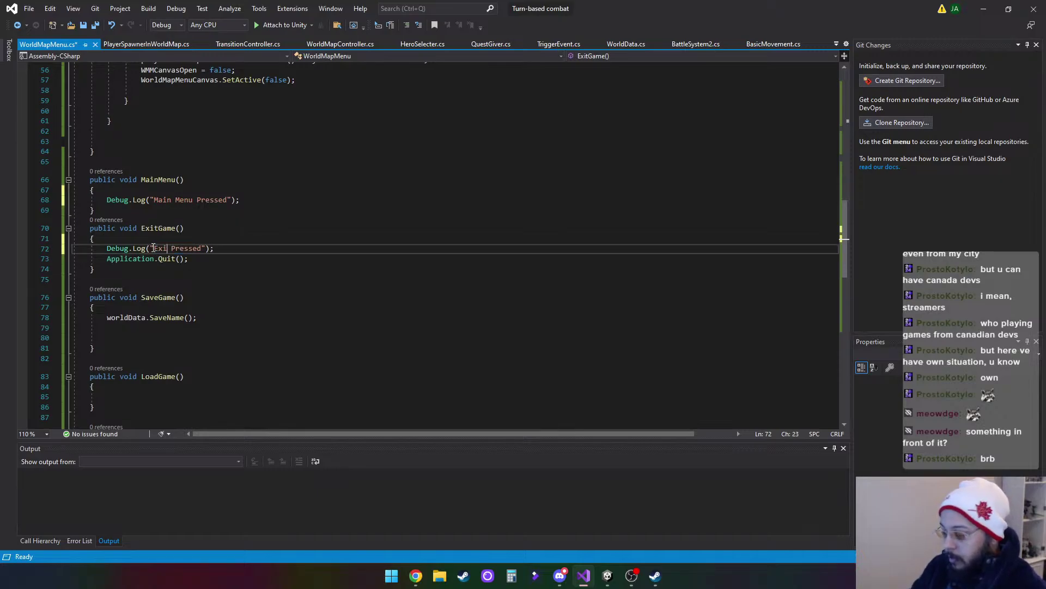
left_click(222, 266)
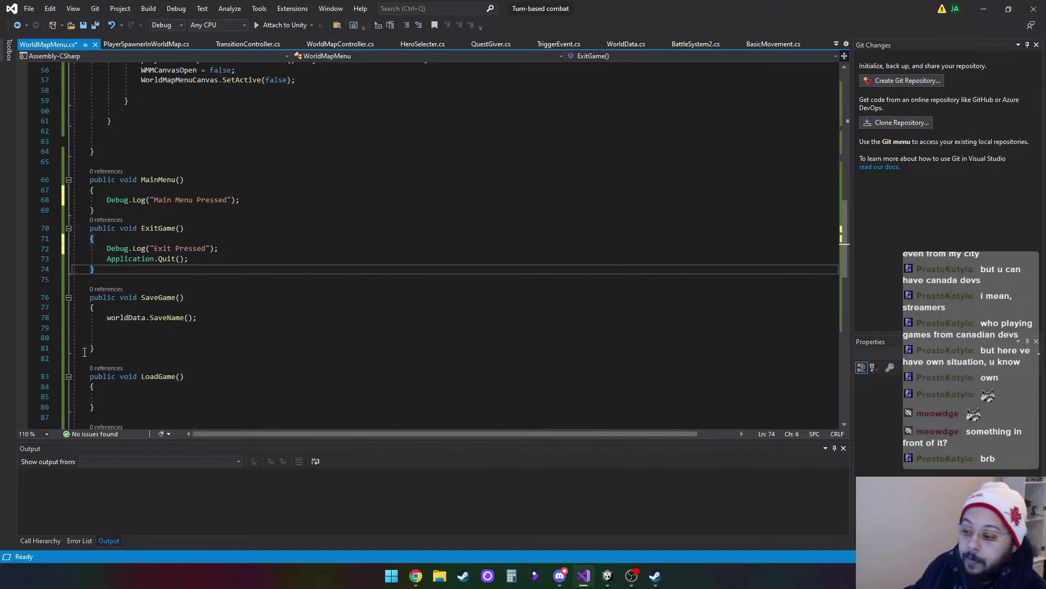
Add the comment "//note this is ignored" after Application.Quit(); in ExitGame()
left_click(203, 256)
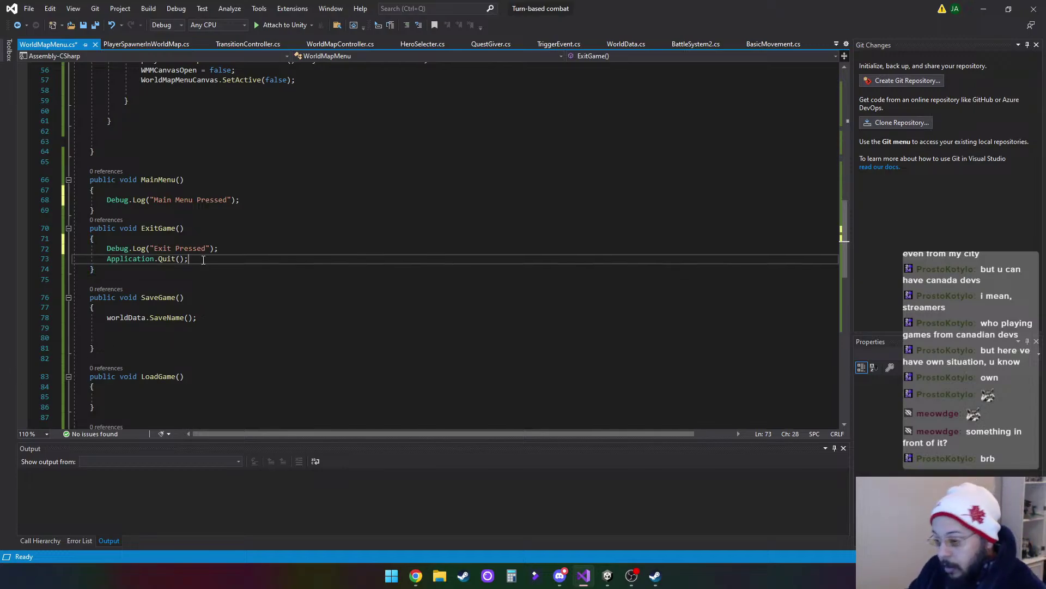
type("//note this is ")
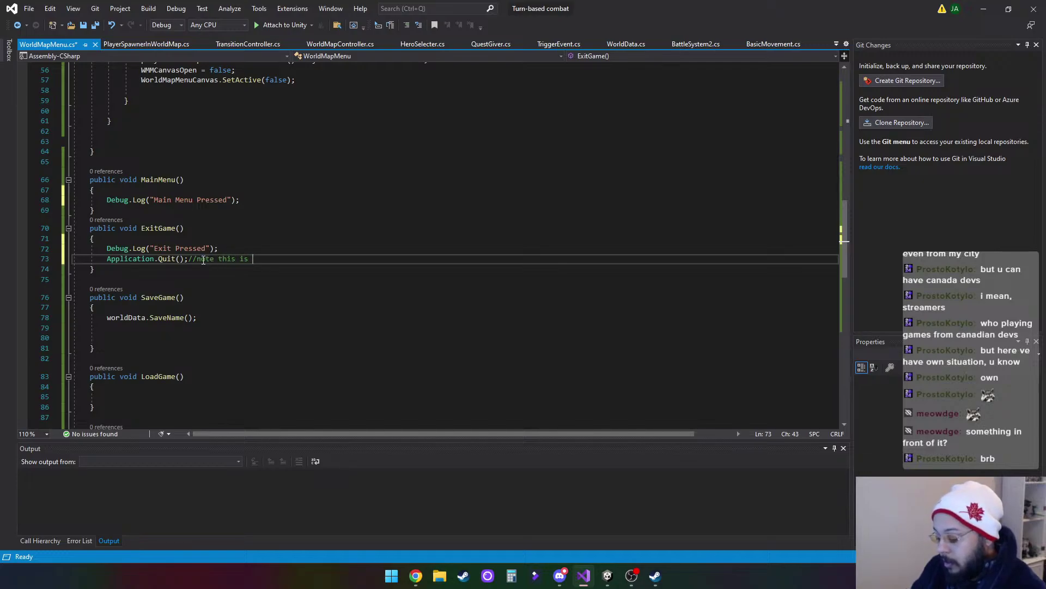
type("i")
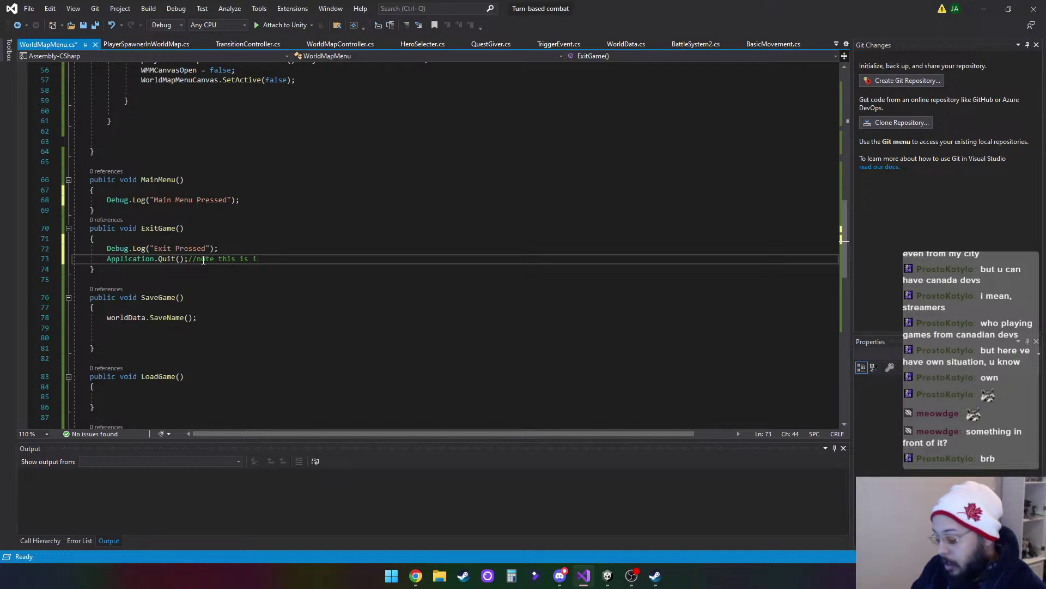
type("gnored")
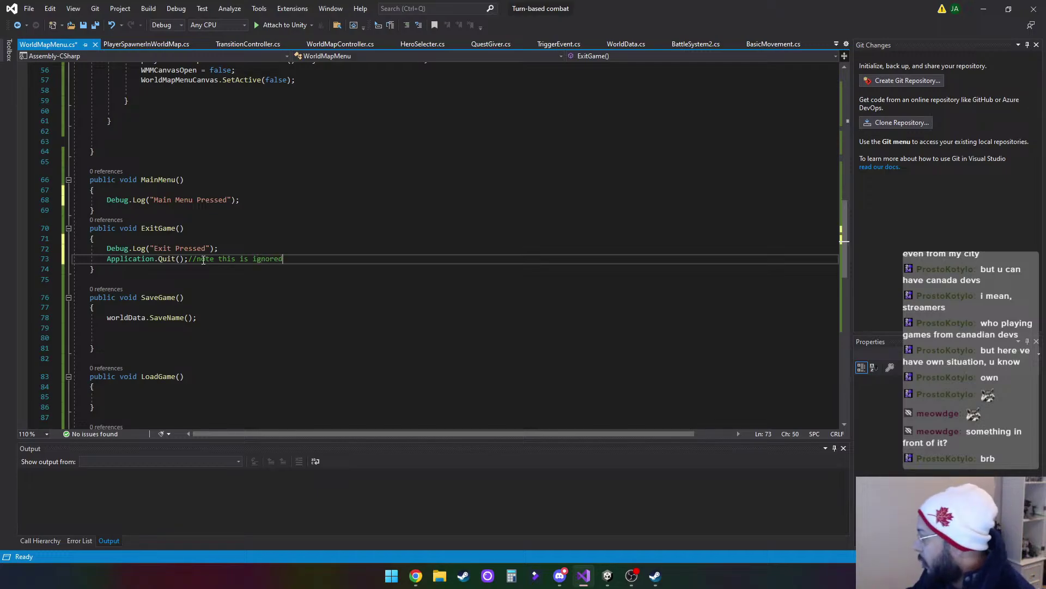
left_click(292, 279)
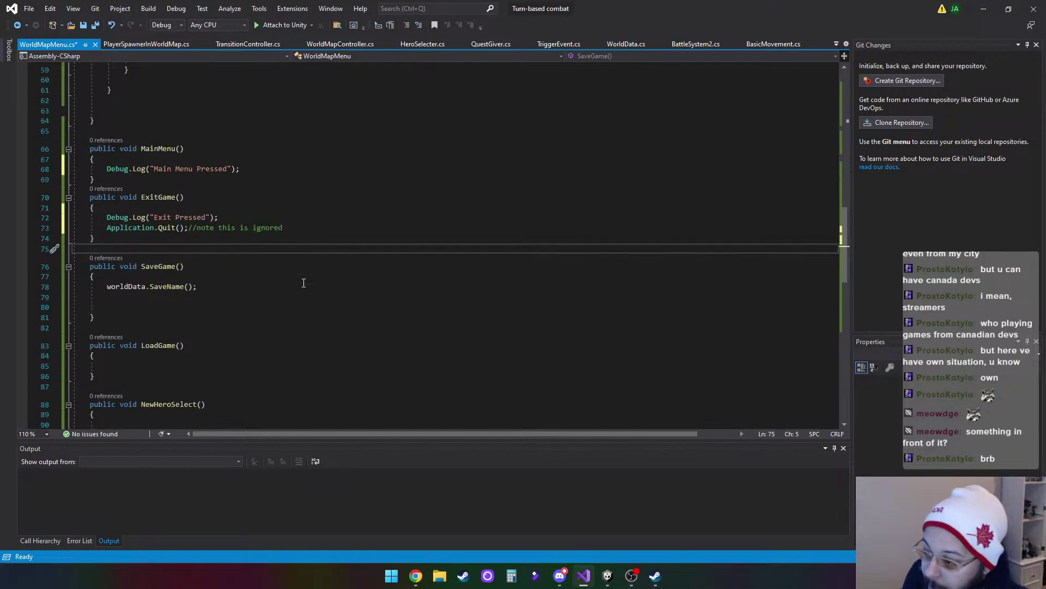
Paste the log statement above worldData.SaveName(); in SaveGame() and change its message to "Save Pressed"
scroll(303, 283, "down", 1)
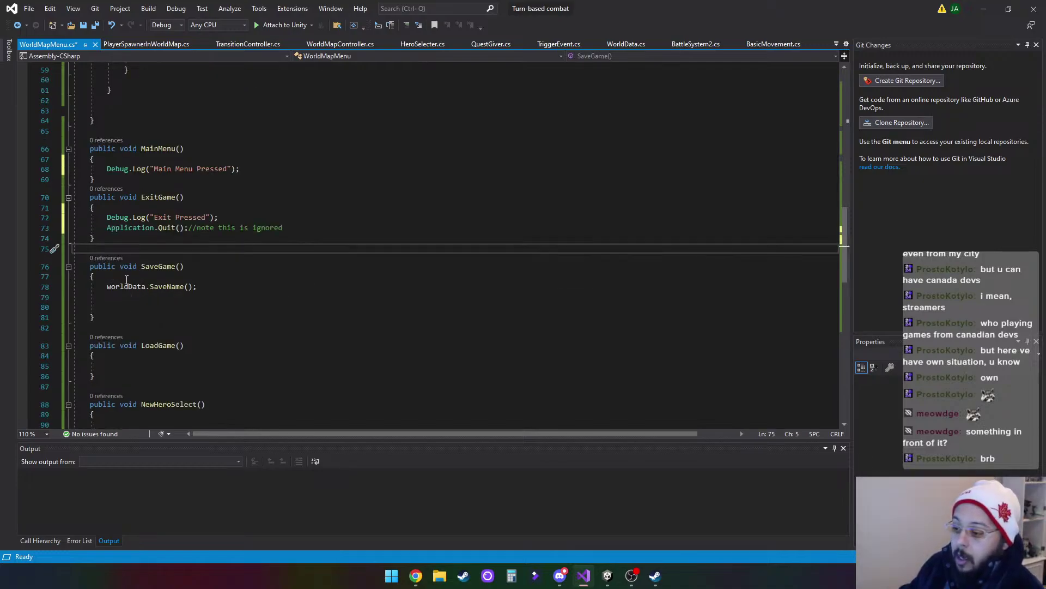
left_click(151, 278)
key("Return")
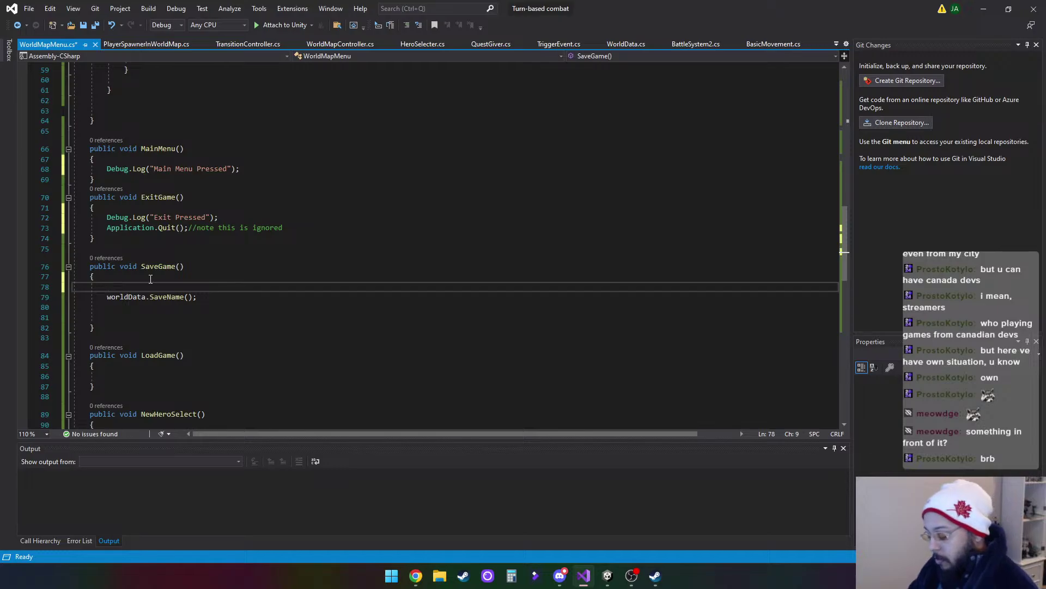
key("ctrl+v")
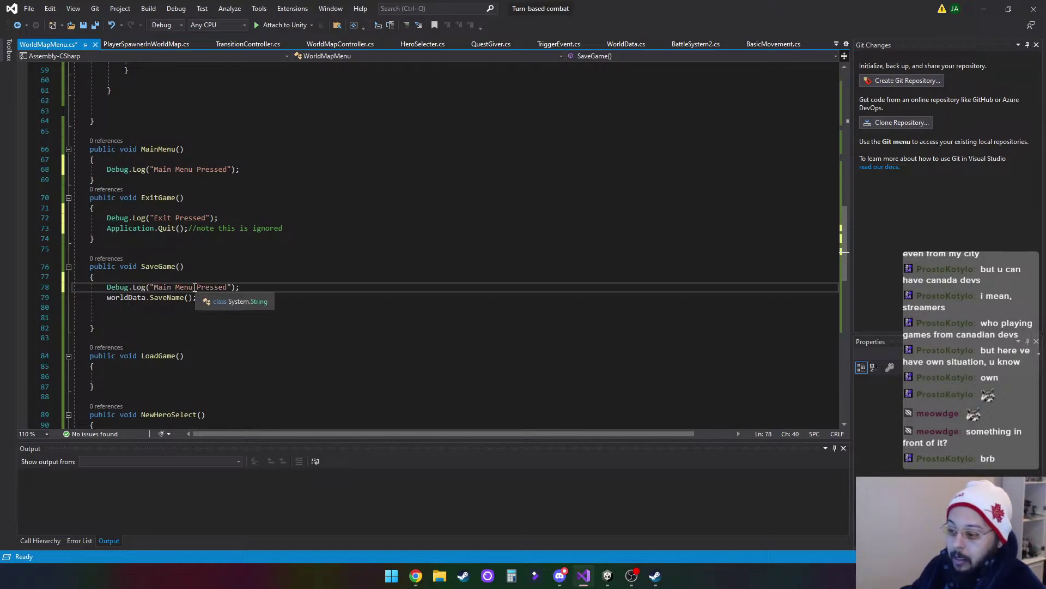
left_click_drag(193, 287, 155, 287)
type("Save")
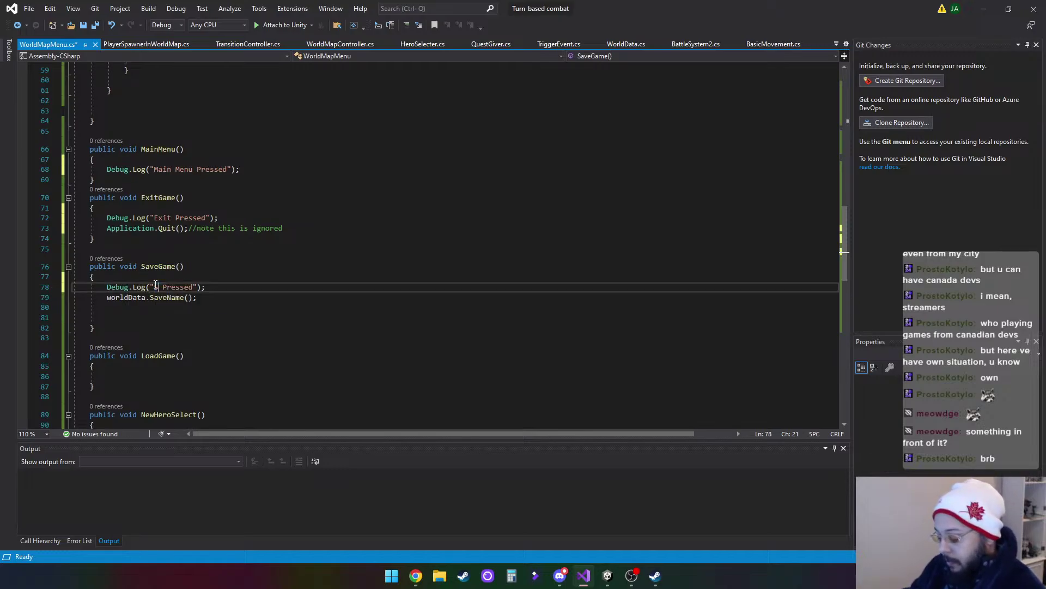
left_click(197, 306)
Paste the log statement into the empty LoadGame() method and change its message to "Load game Pressed"
scroll(197, 307, "down", 3)
scroll(194, 311, "down", 1)
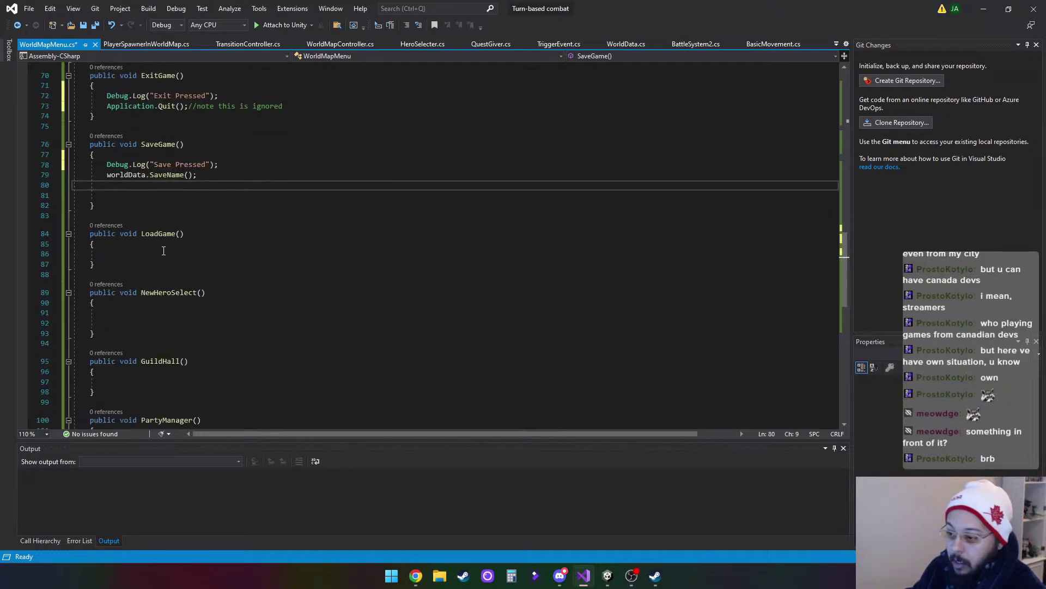
left_click(186, 255)
key("ctrl+v")
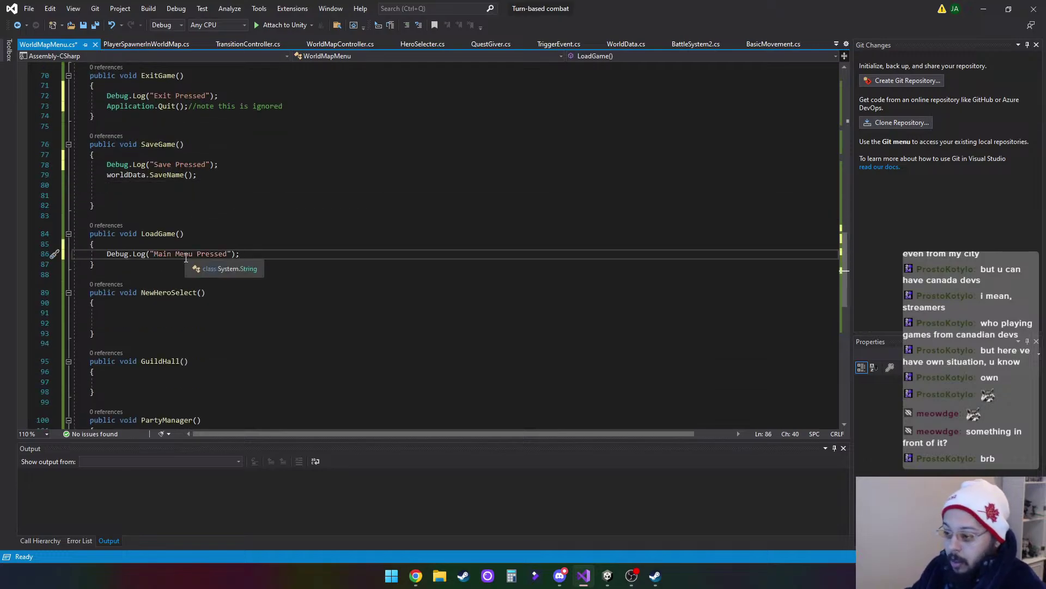
left_click_drag(193, 254, 155, 254)
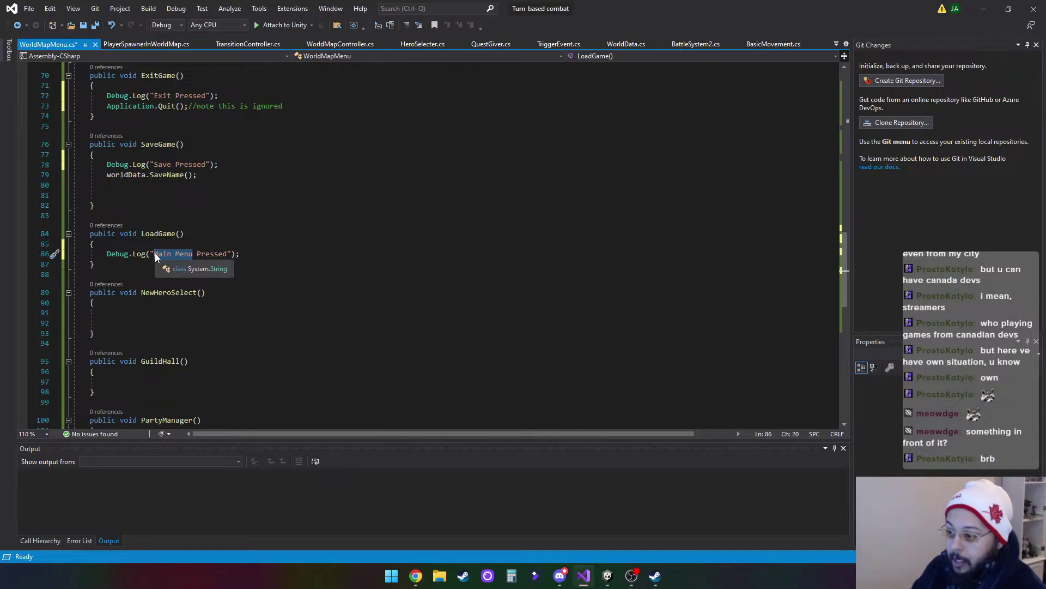
type("Load")
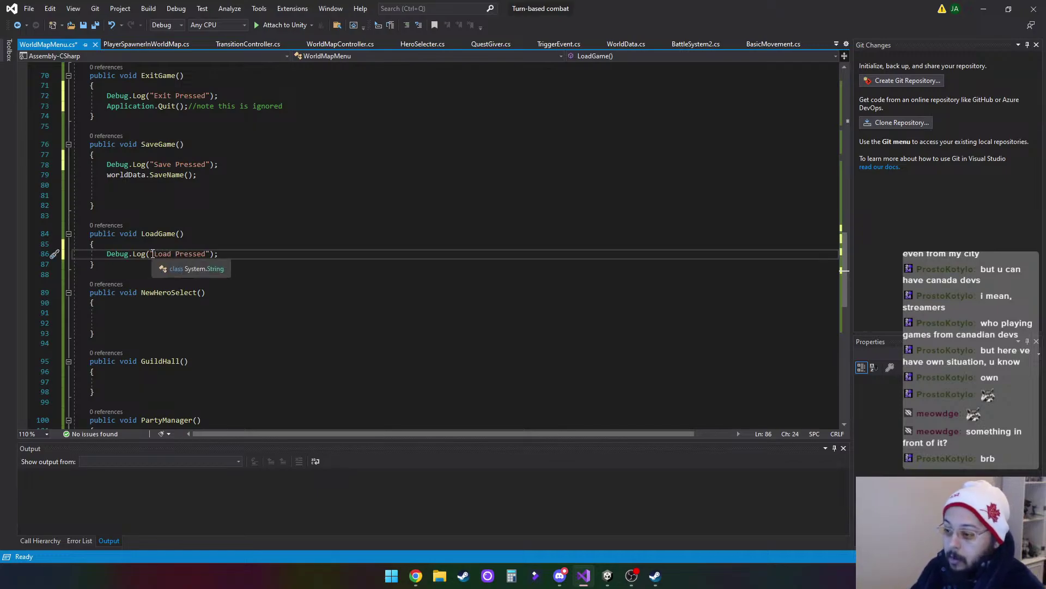
type(" game")
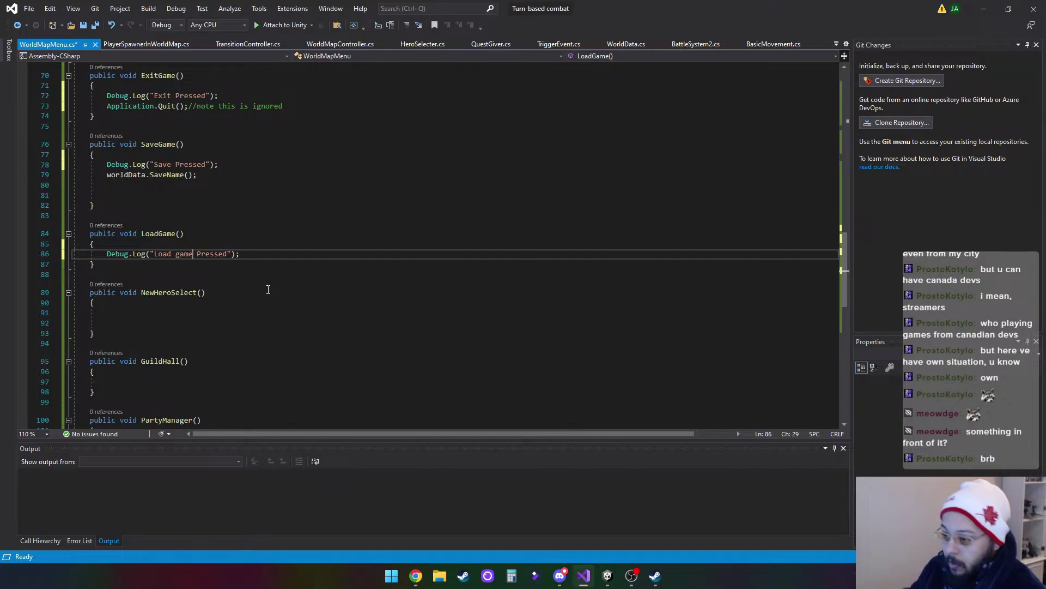
Paste the log statement into the empty NewHeroSelect() method and change its message to "New Hero Pressed"
scroll(268, 271, "down", 3)
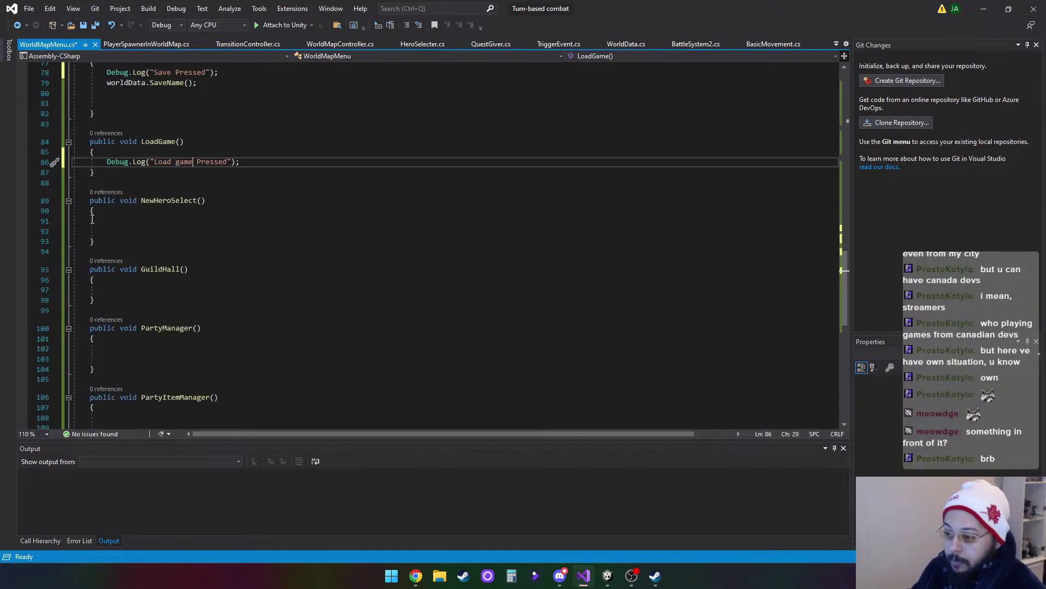
left_click(152, 225)
key("ctrl+v")
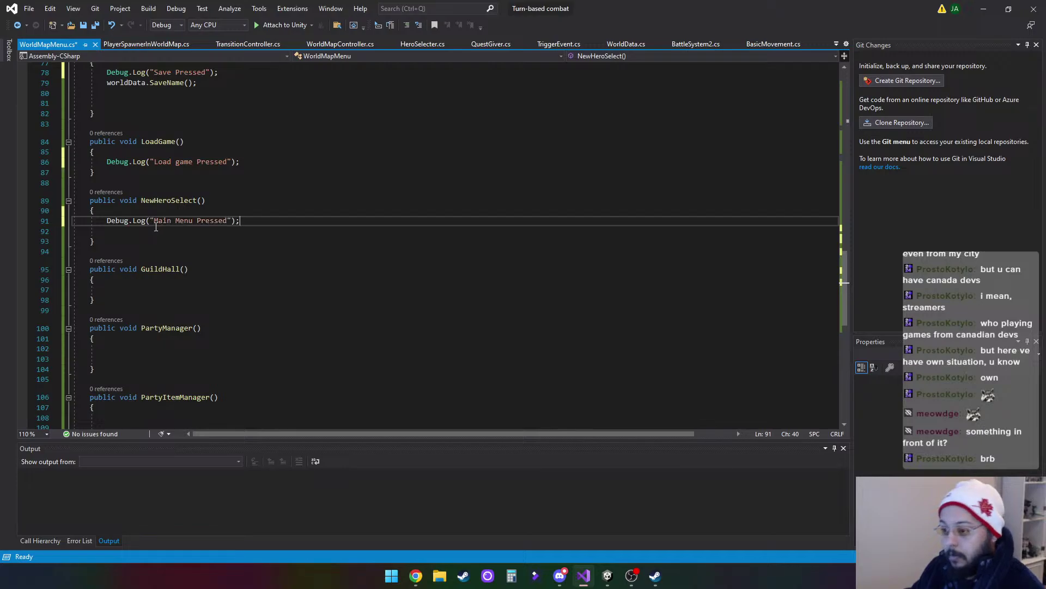
left_click_drag(193, 221, 157, 221)
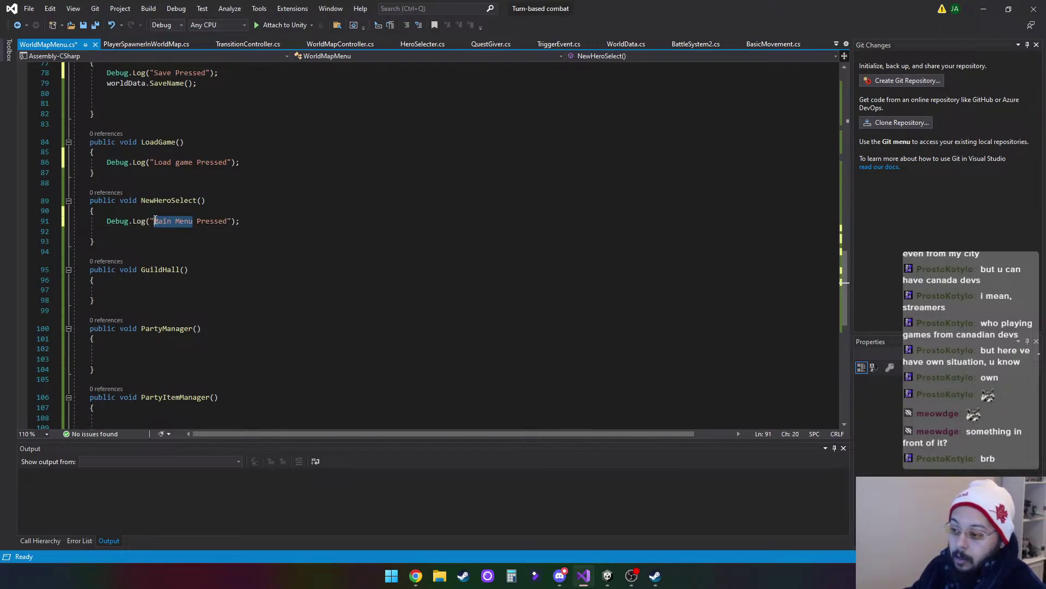
type("New ")
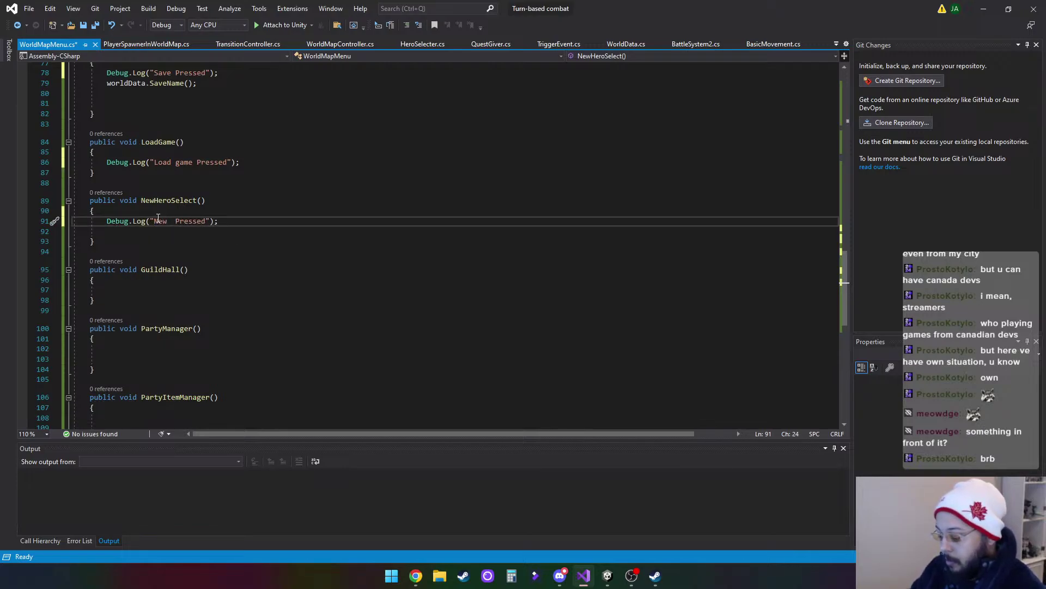
type("Hero")
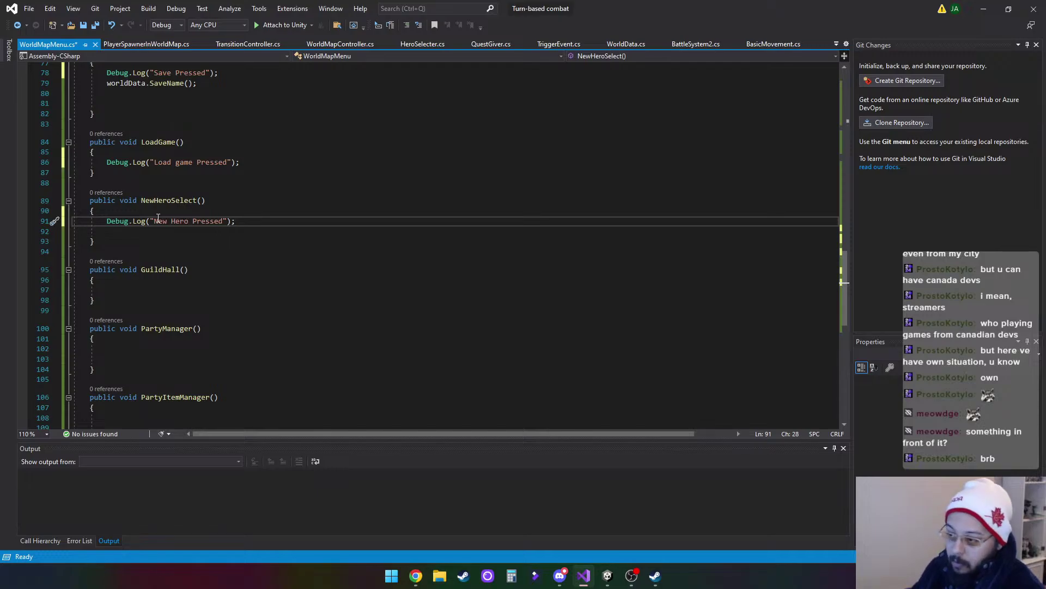
Paste the log statement into the empty GuildHall() method and change its message to "Guild hall Pressed"
left_click(253, 271)
left_click(170, 289)
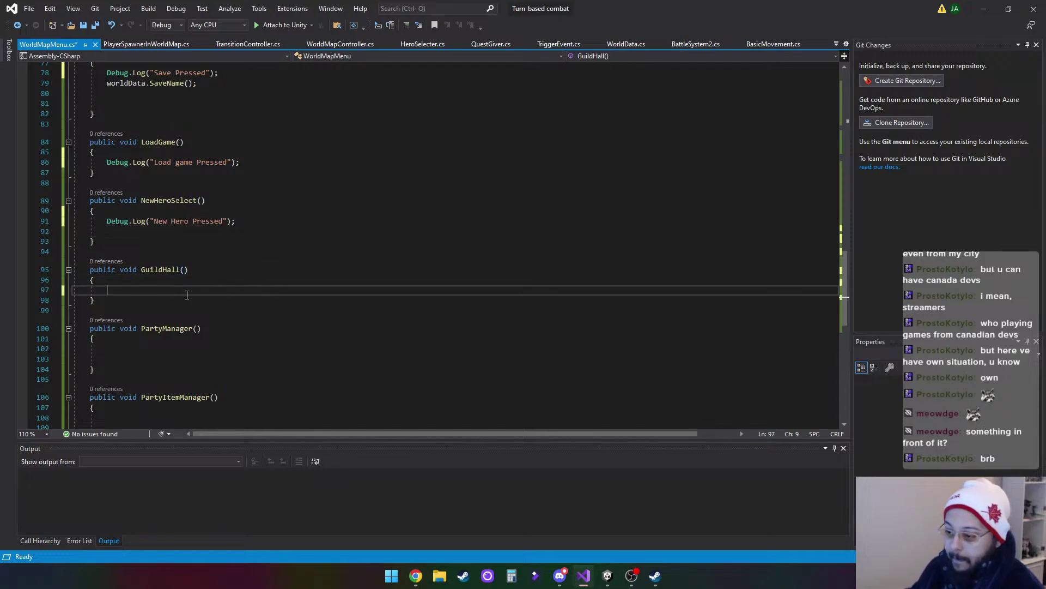
key("ctrl+v")
left_click_drag(193, 289, 156, 292)
type("Guild ")
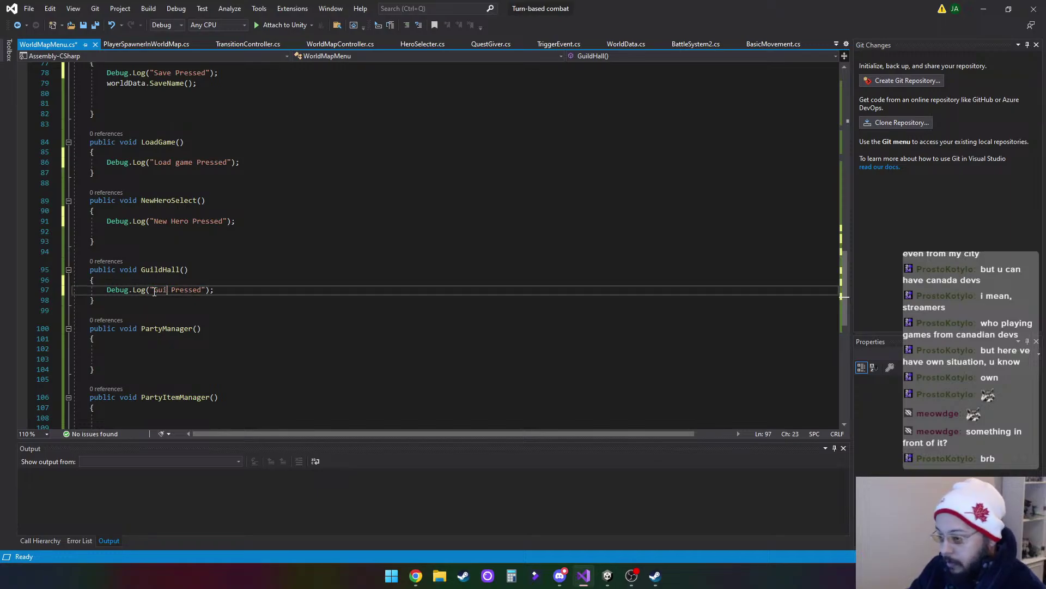
type("Gall")
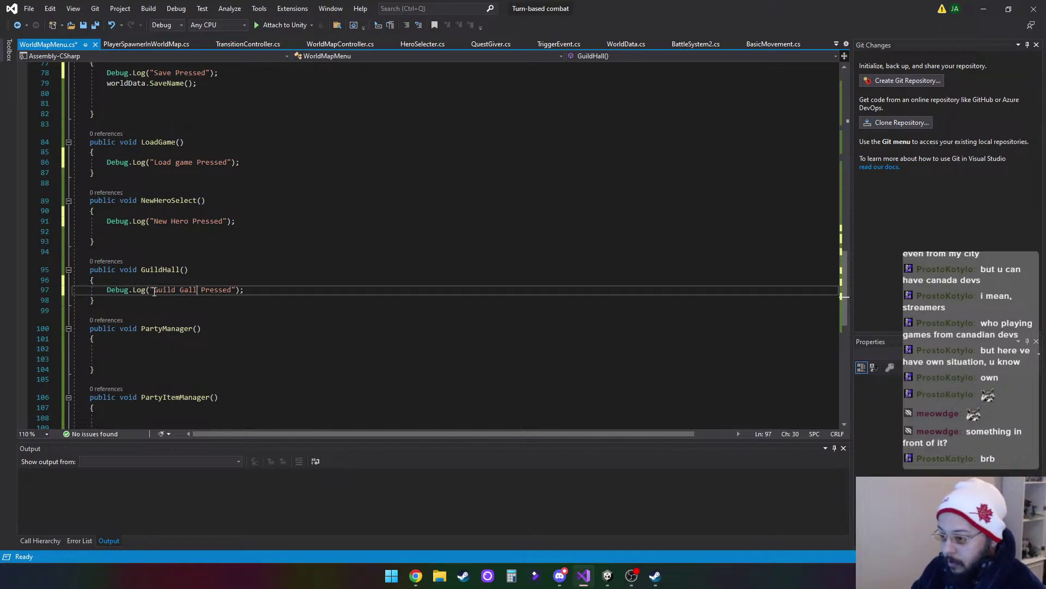
key("BackSpace")
key("BackSpace")
key("BackSpace")
key("BackSpace")
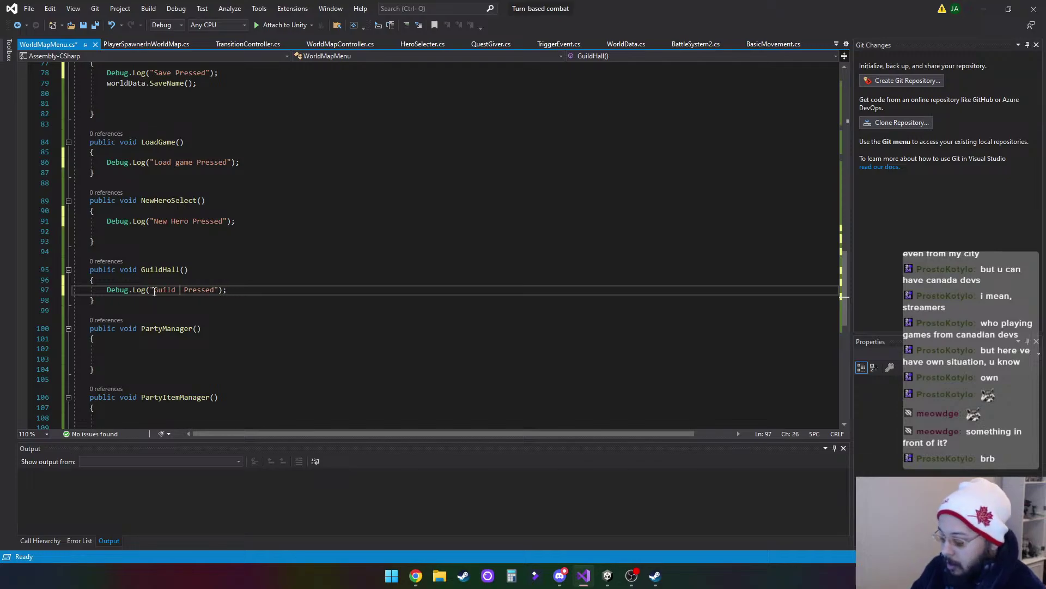
type("hall")
Save the WorldMapMenu.cs script
scroll(158, 283, "down", 3)
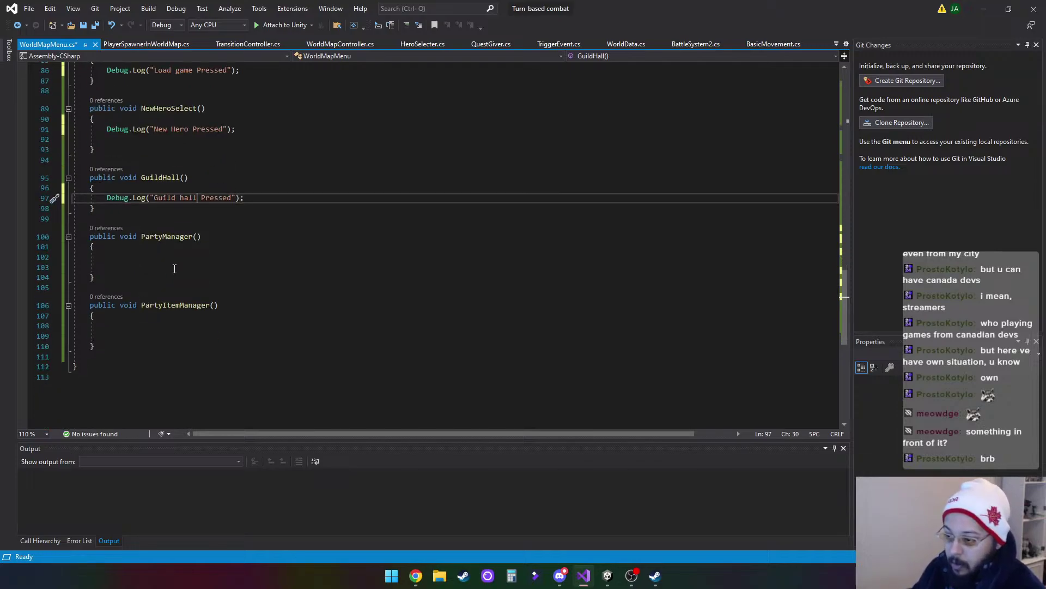
left_click(181, 265)
left_click(158, 249)
left_click(167, 264)
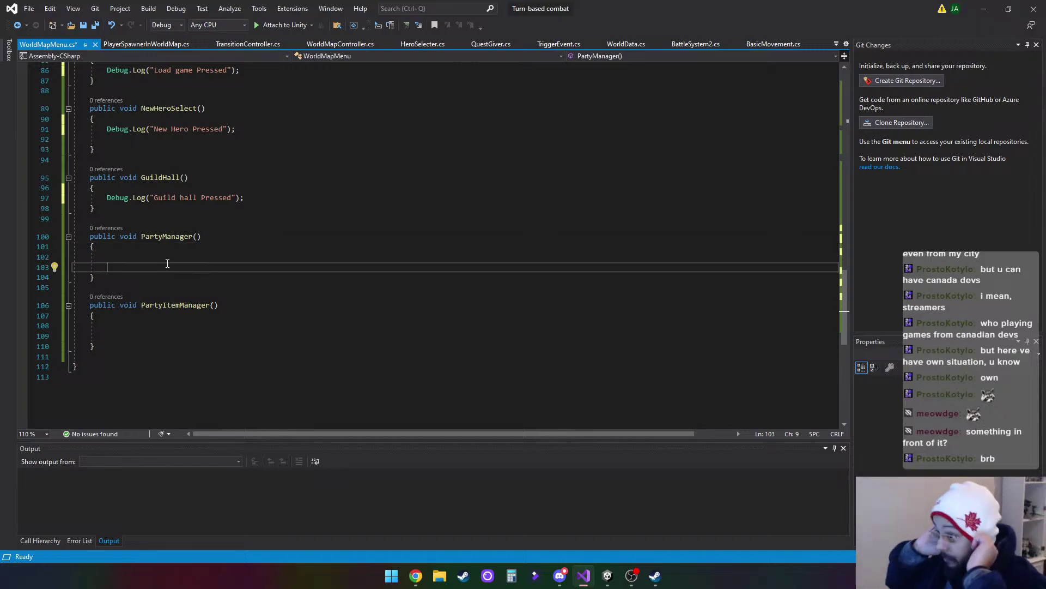
left_click(83, 25)
Start an if statement with empty parentheses below the log statement in NewHeroSelect()
scroll(307, 294, "up", 4)
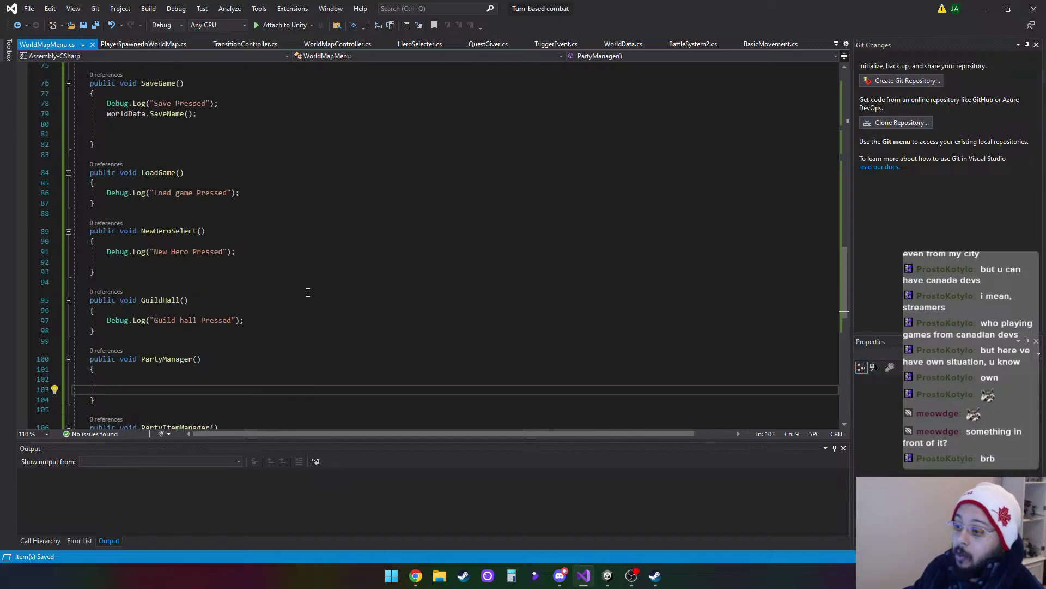
scroll(307, 292, "up", 5)
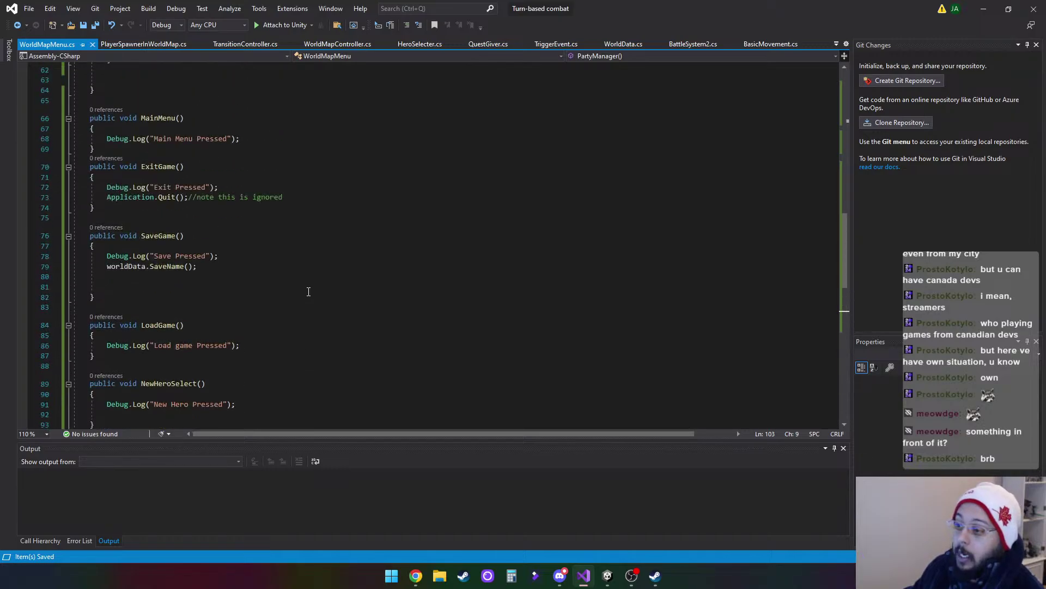
scroll(285, 226, "down", 3)
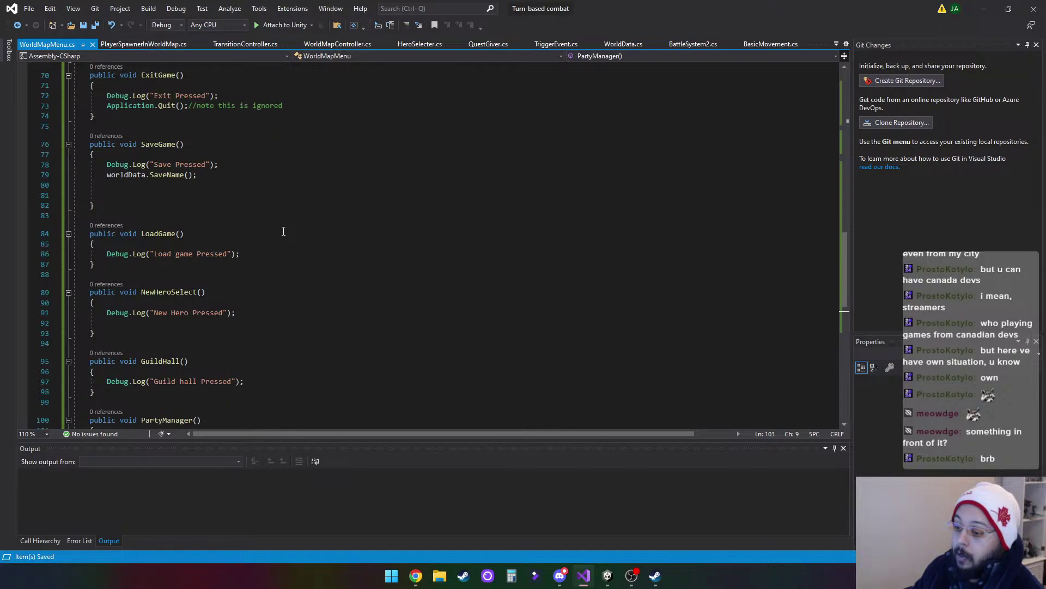
left_click(122, 321)
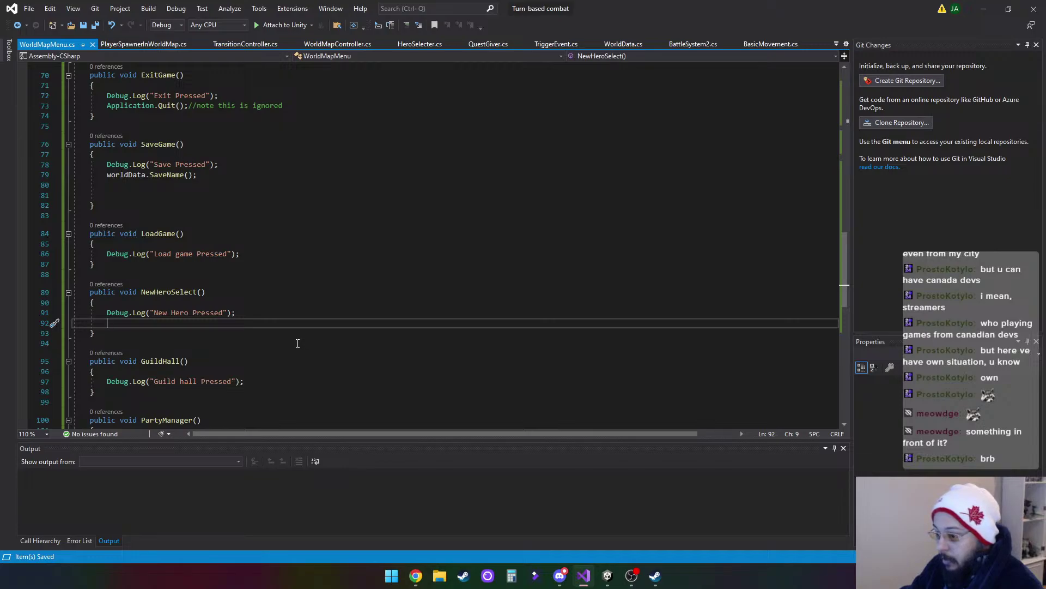
type("if(")
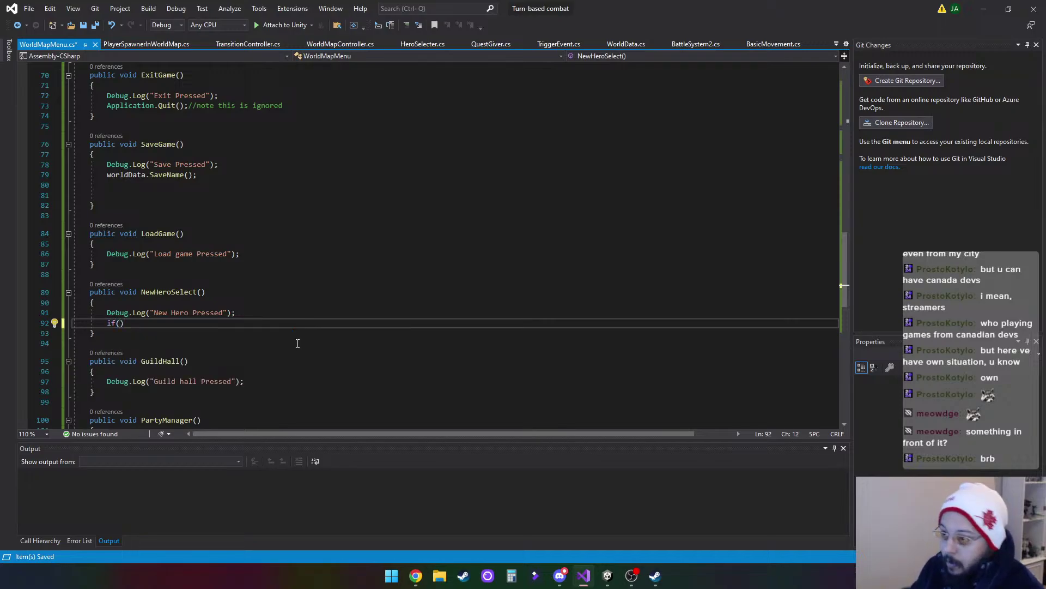
Fill in the if condition in NewHeroSelect() as TransitionSceneHeroSelect.activeSelf == false
scroll(298, 343, "up", 15)
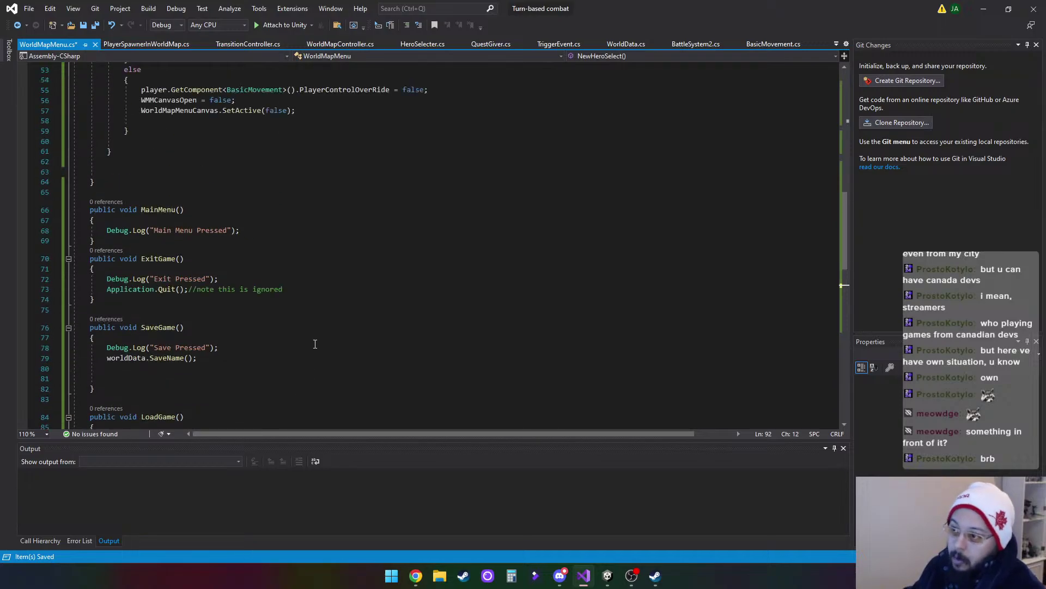
scroll(332, 333, "up", 3)
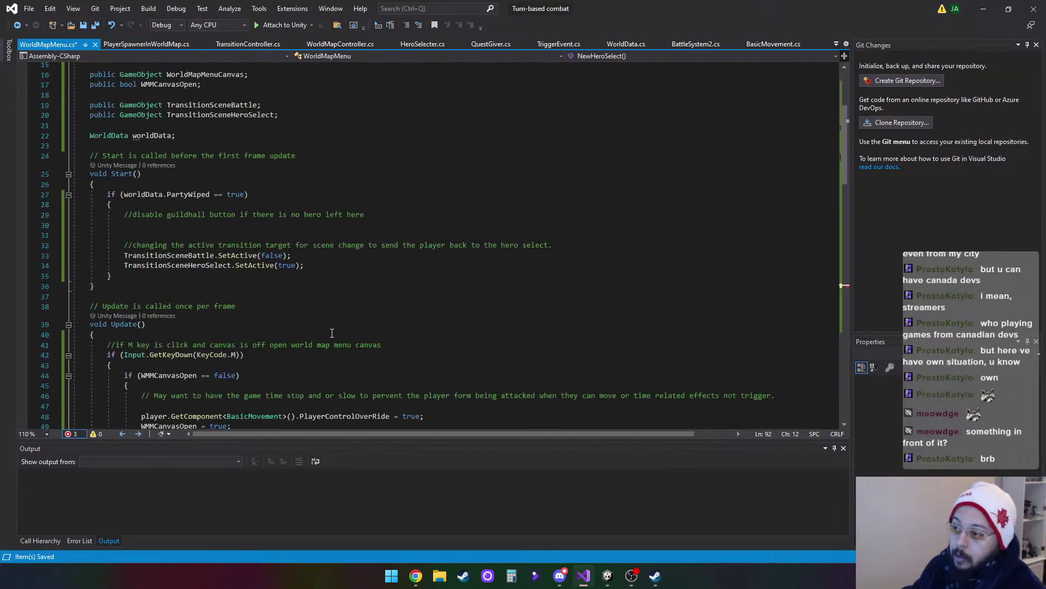
scroll(333, 332, "down", 13)
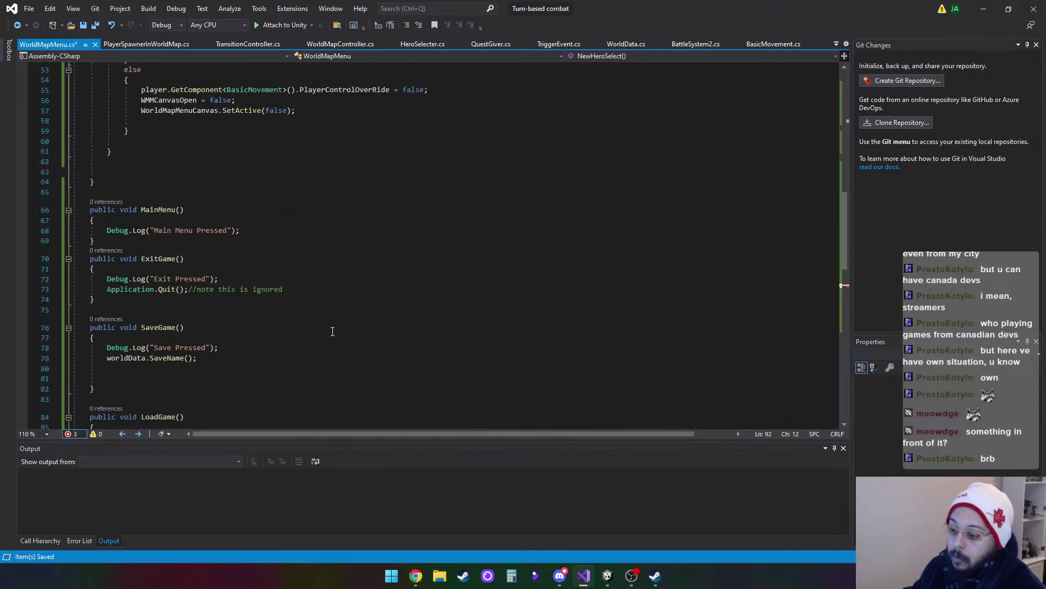
scroll(333, 332, "down", 4)
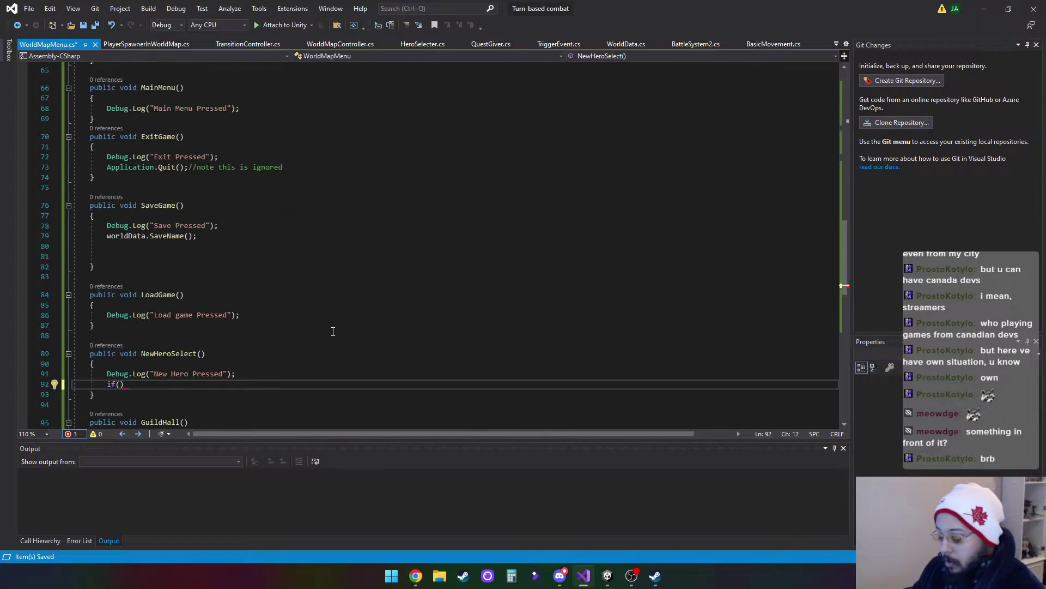
type("tra")
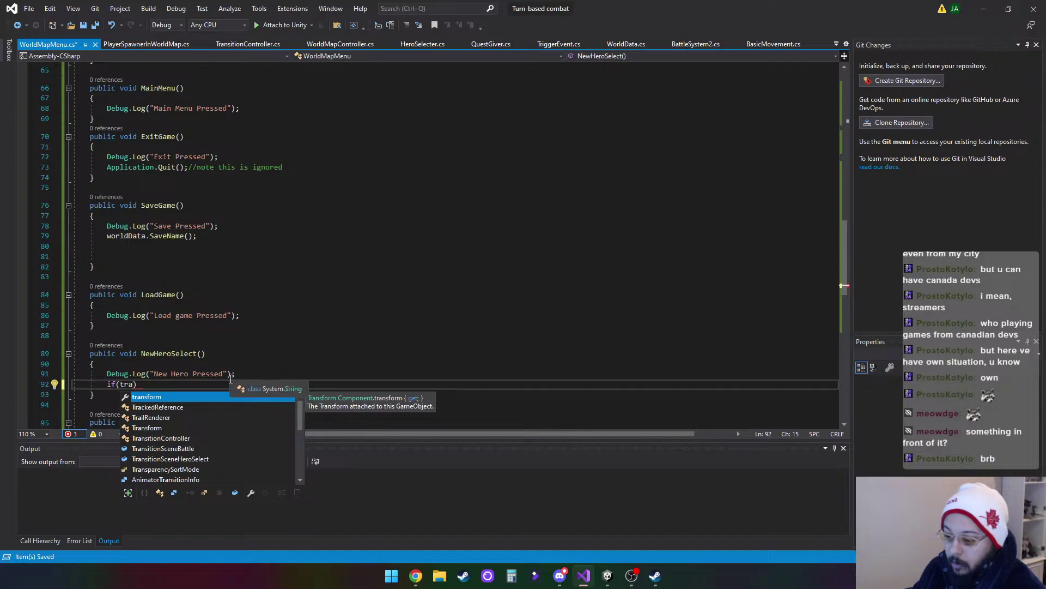
left_click(218, 456)
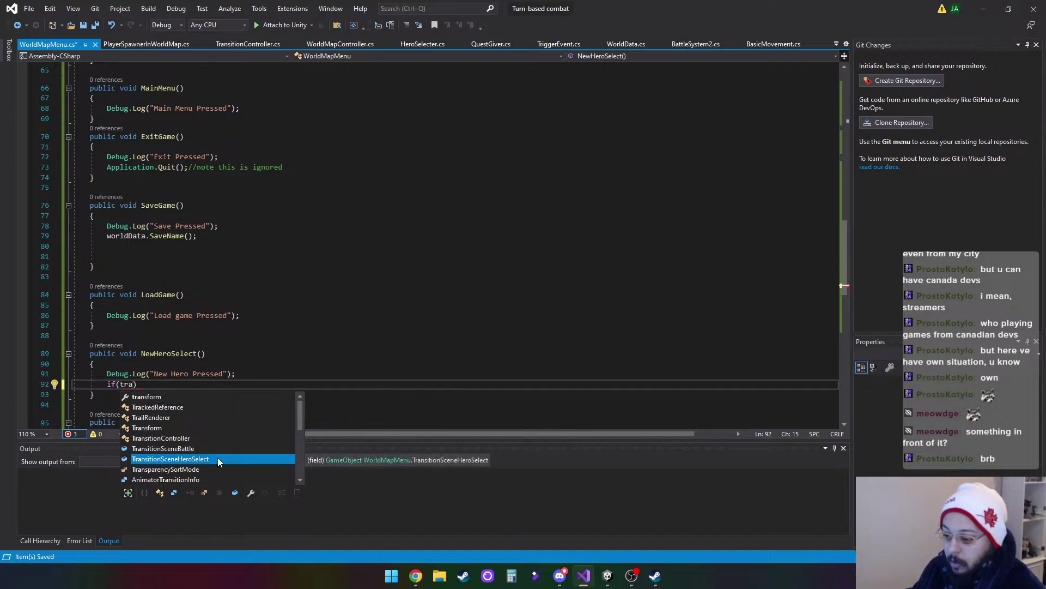
double_click(217, 456)
type("==")
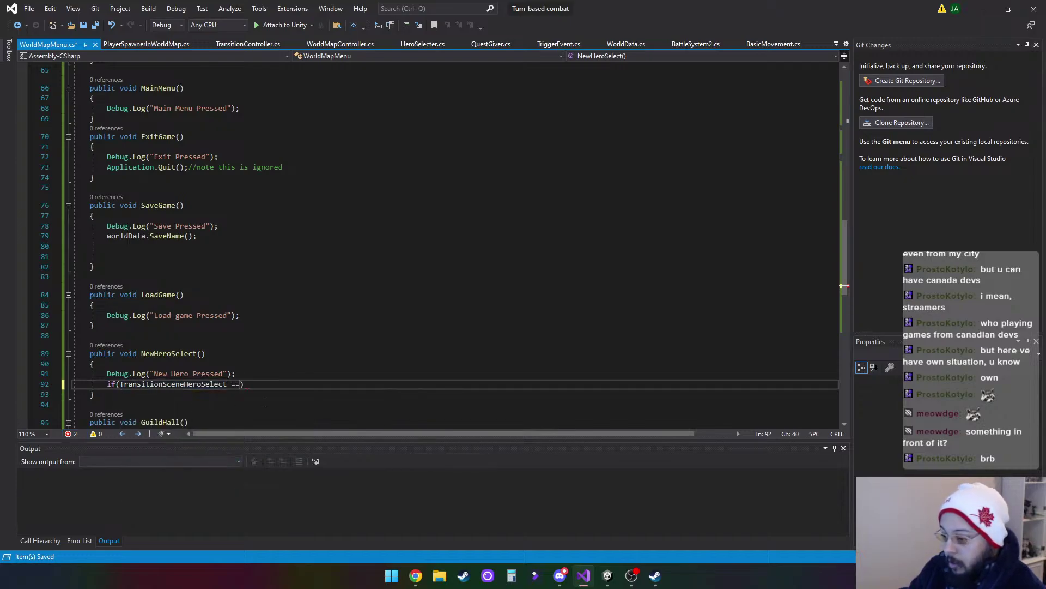
key("BackSpace")
key("BackSpace")
type(".")
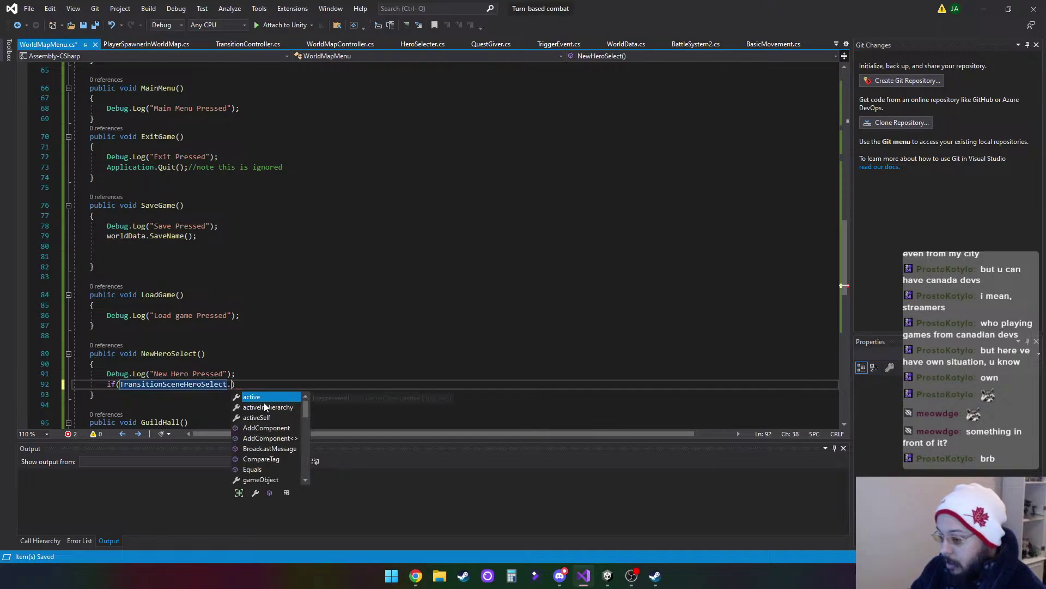
key("Down")
key("Down")
key("Tab")
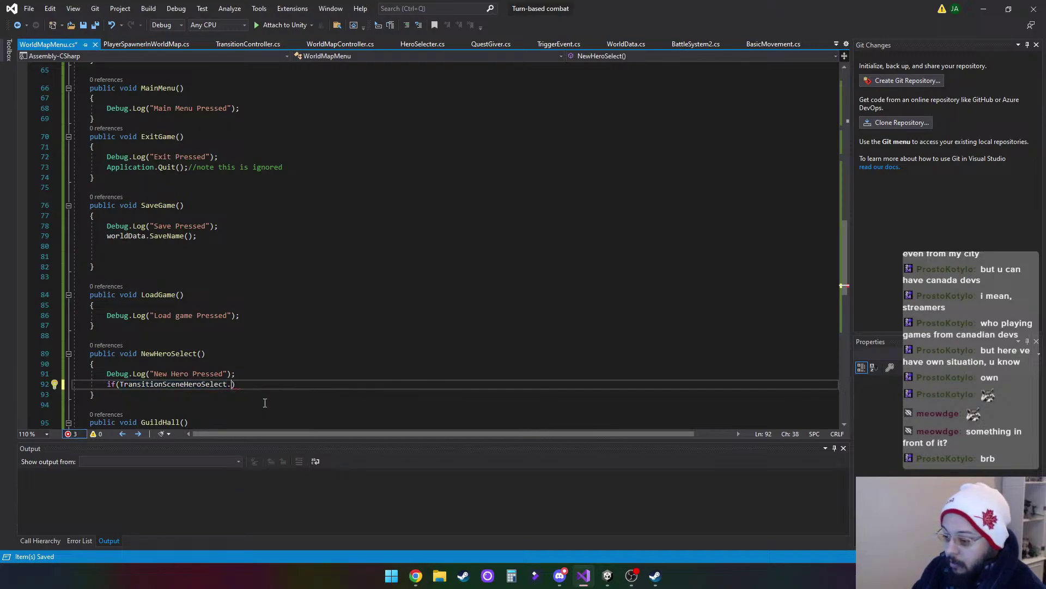
type("== false")
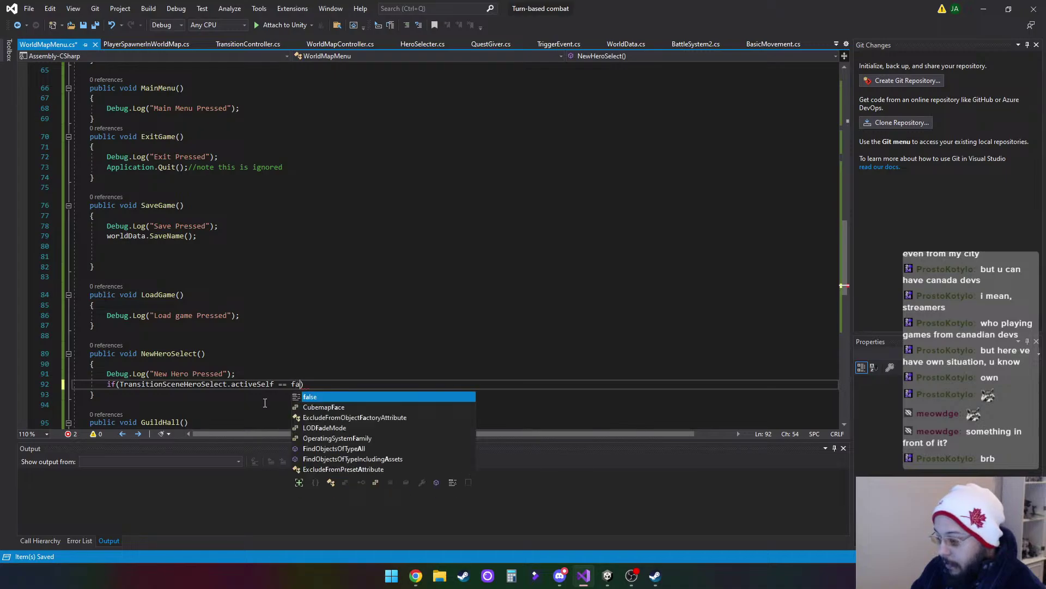
Add an empty braced body to the if statement in NewHeroSelect()
key("End")
key("Return")
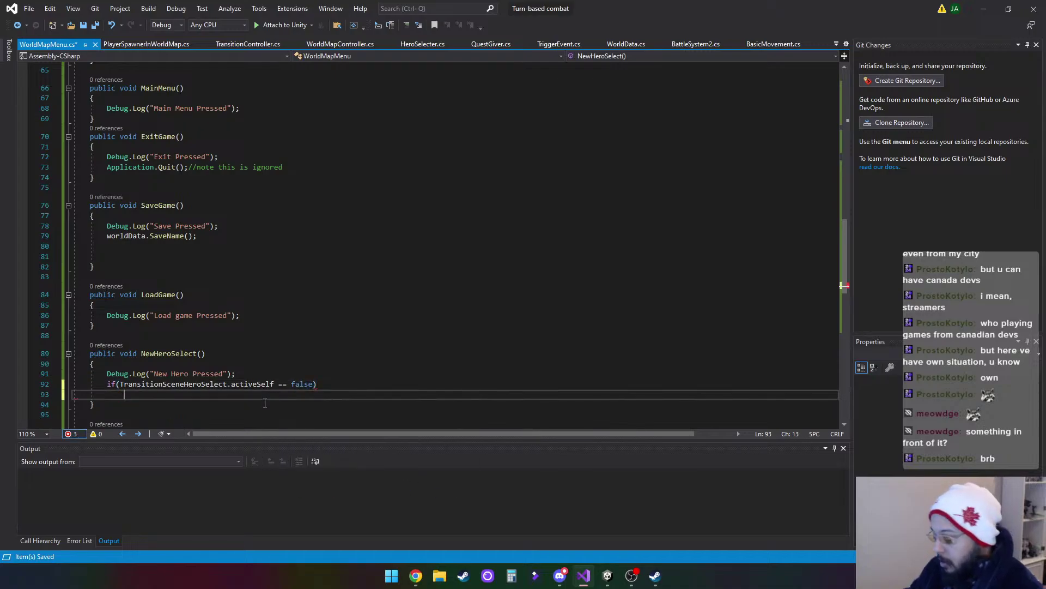
type("{ }")
key("Left")
key("Return")
key("Return")
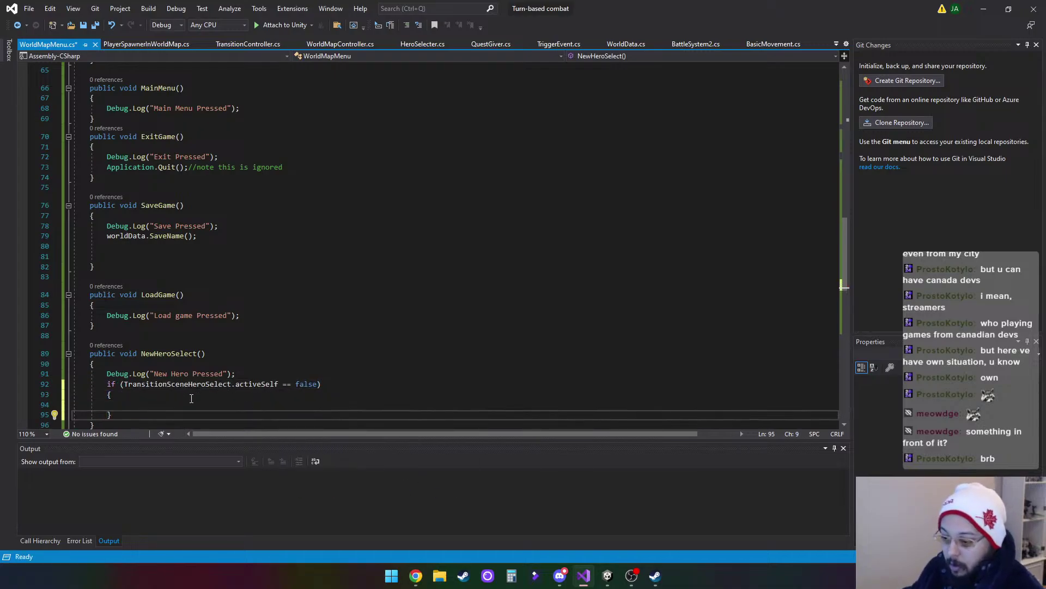
Add the statement TransitionSceneHeroSelect.SetActive(true); inside the if block in NewHeroSelect()
left_click(195, 403)
key("Tab")
type("tra")
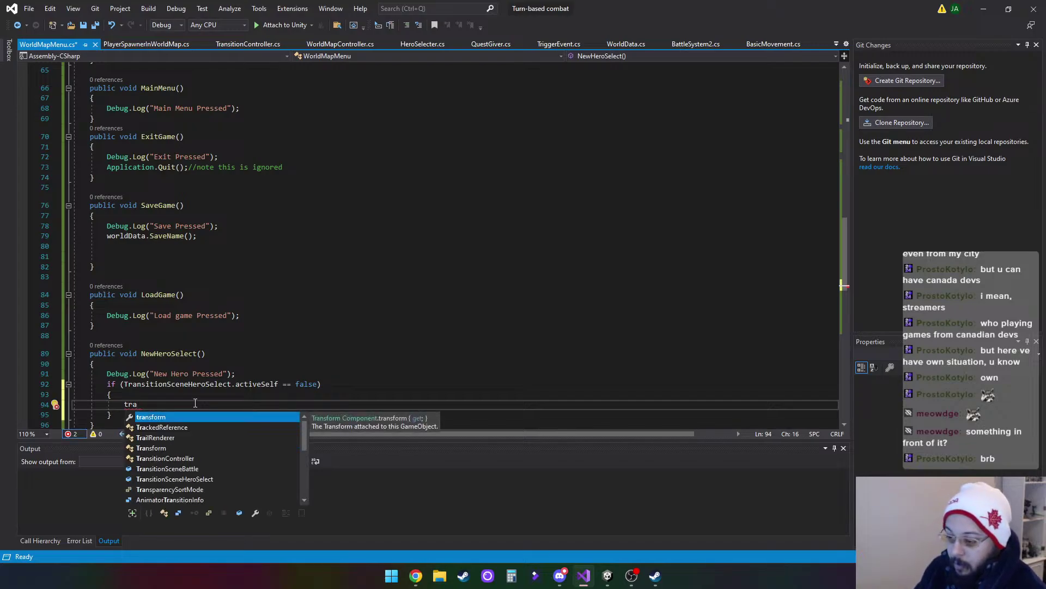
key("Down")
key("Down")
key("Down")
key("Down")
key("Down")
key("Down")
key("Tab")
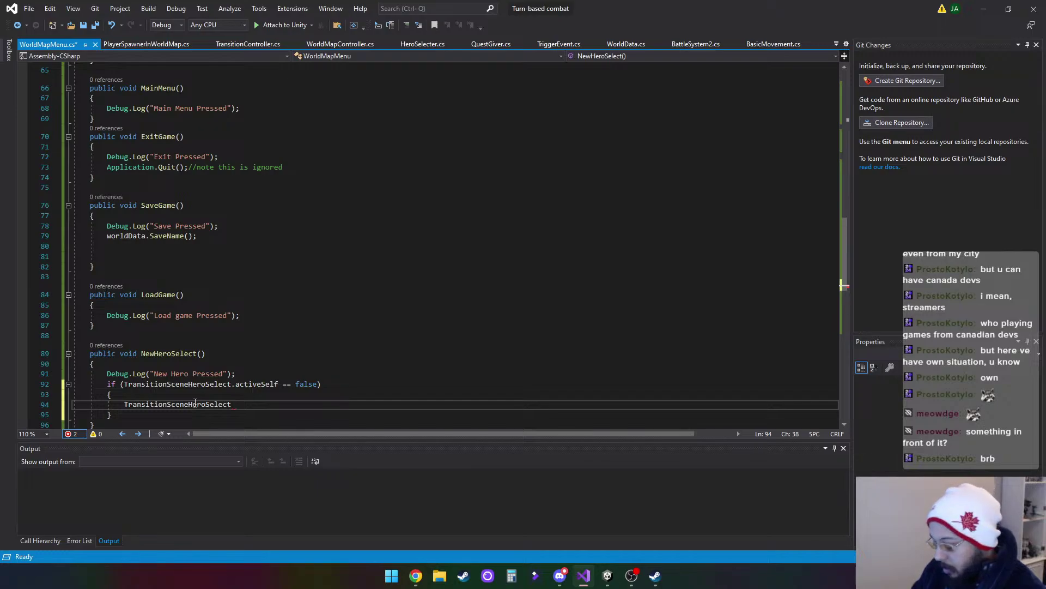
type(".se")
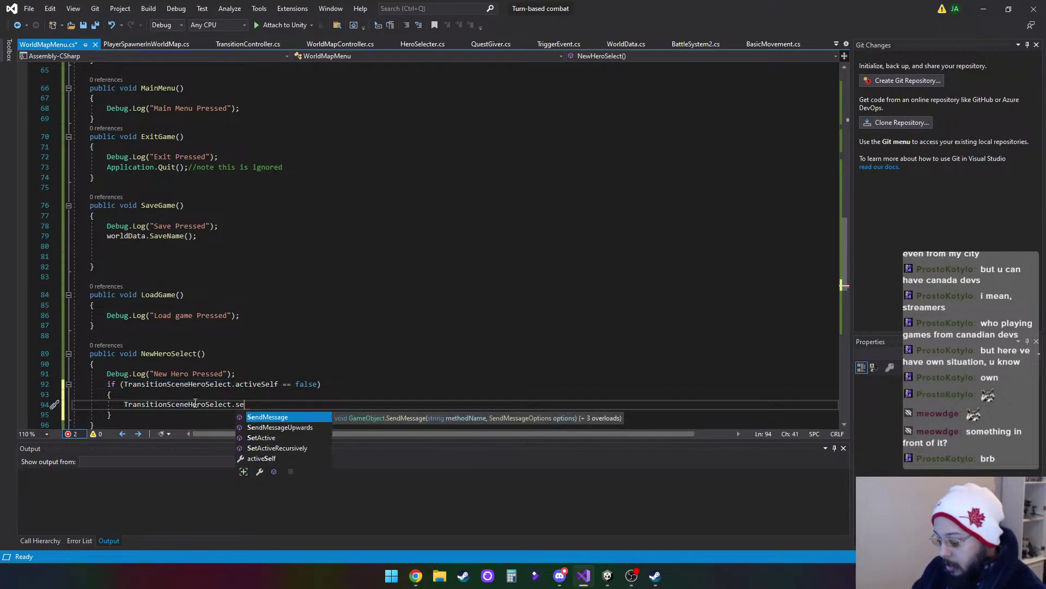
type("tActive ")
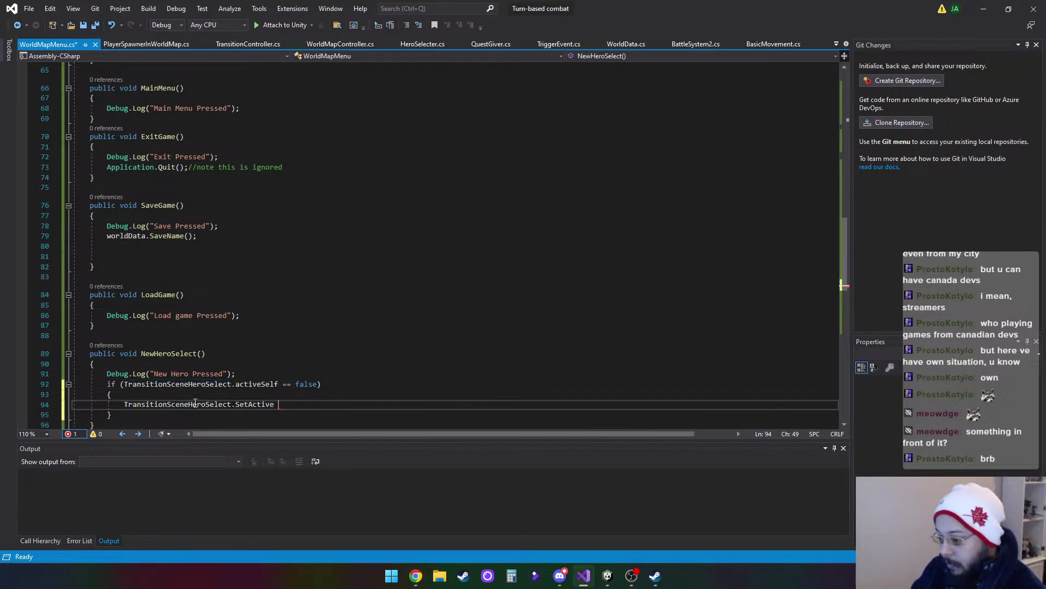
type("(t")
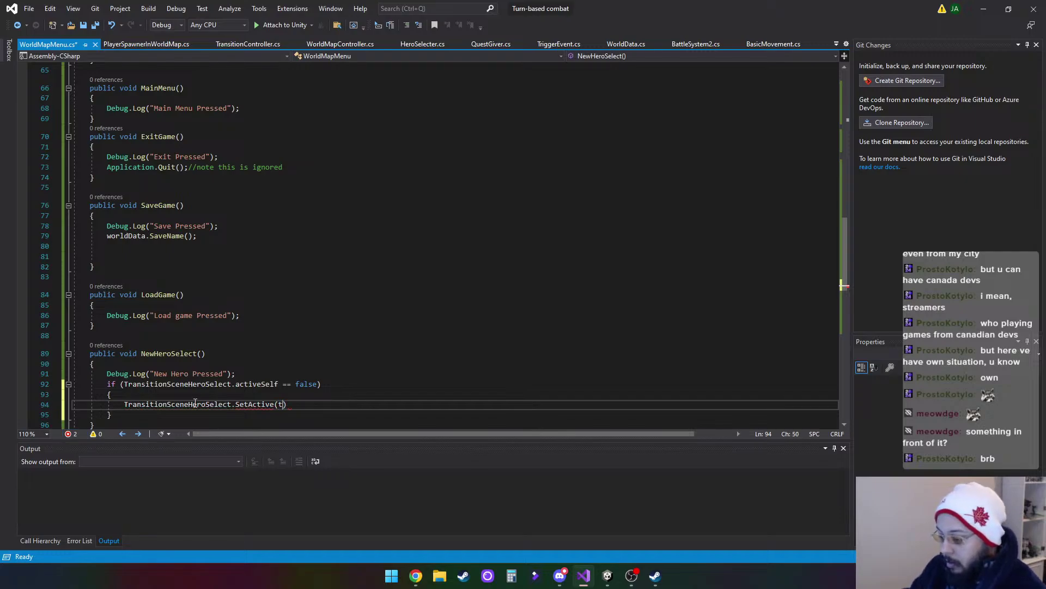
type("rue")
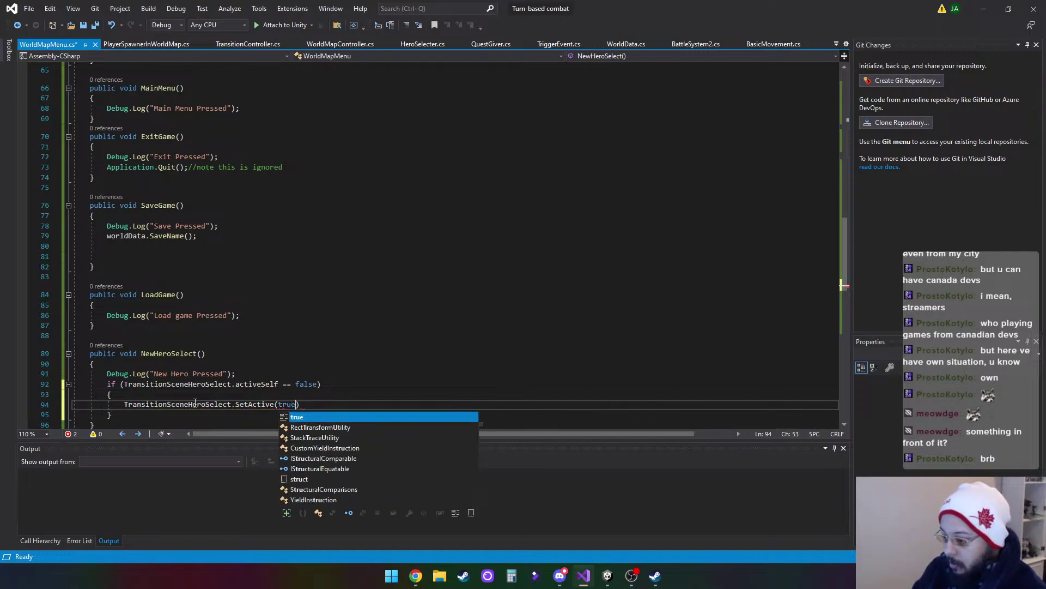
type(");")
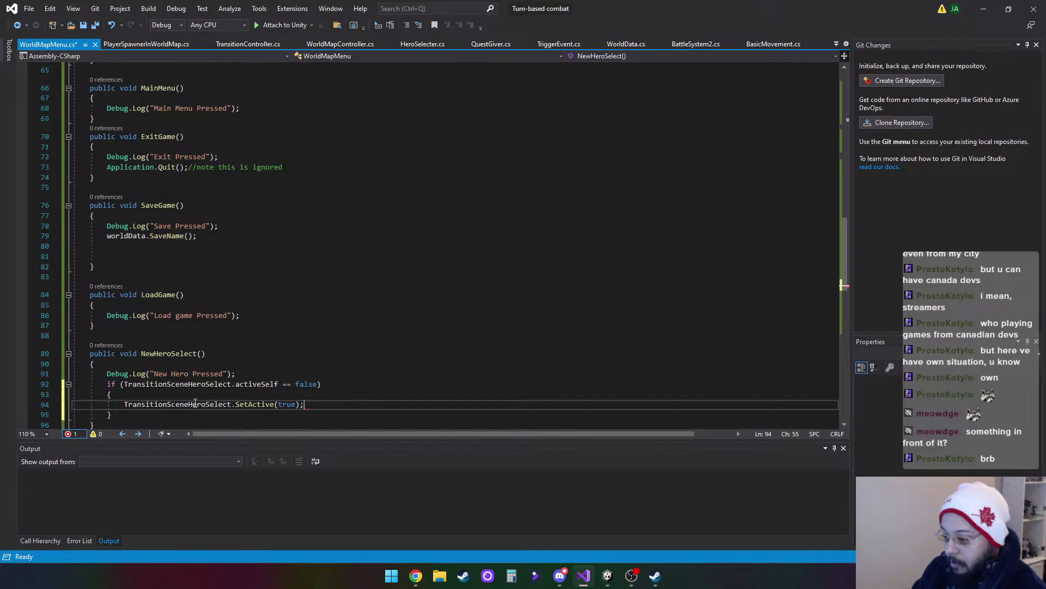
Add the statement TransitionSceneBattle.SetActive(false); below the SetActive(true) line inside the if block in NewHeroSelect()
key("Return")
key("Return")
type("tra")
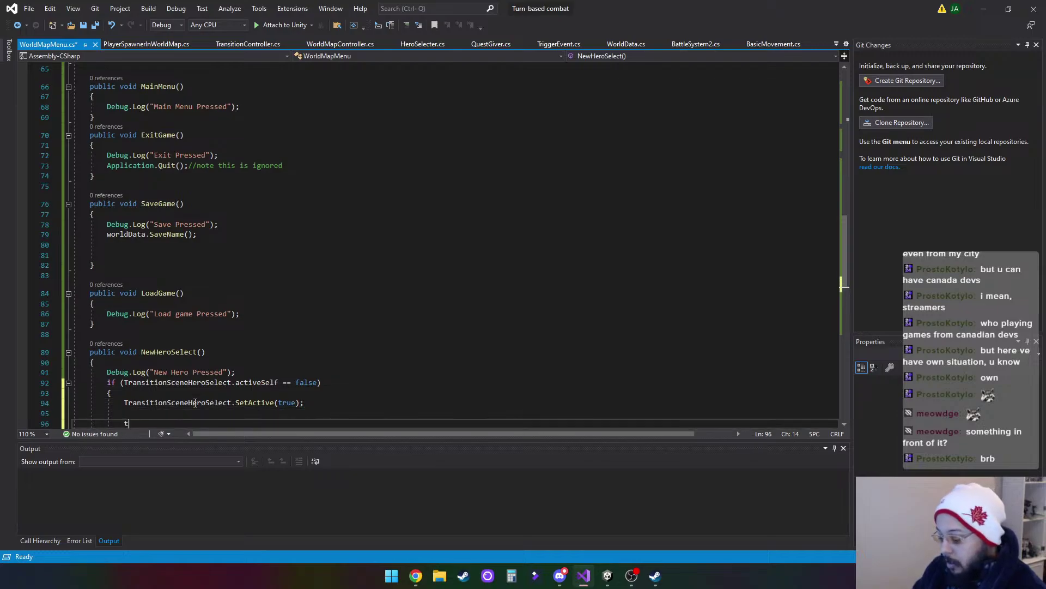
key("Down")
key("Down")
key("Down")
key("Down")
key("Down")
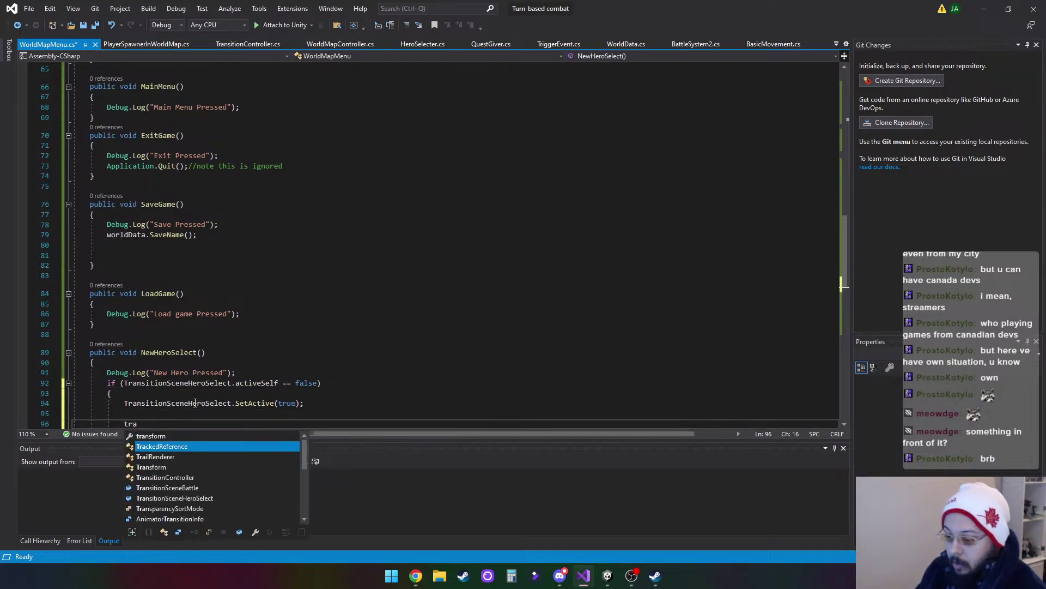
key("Tab")
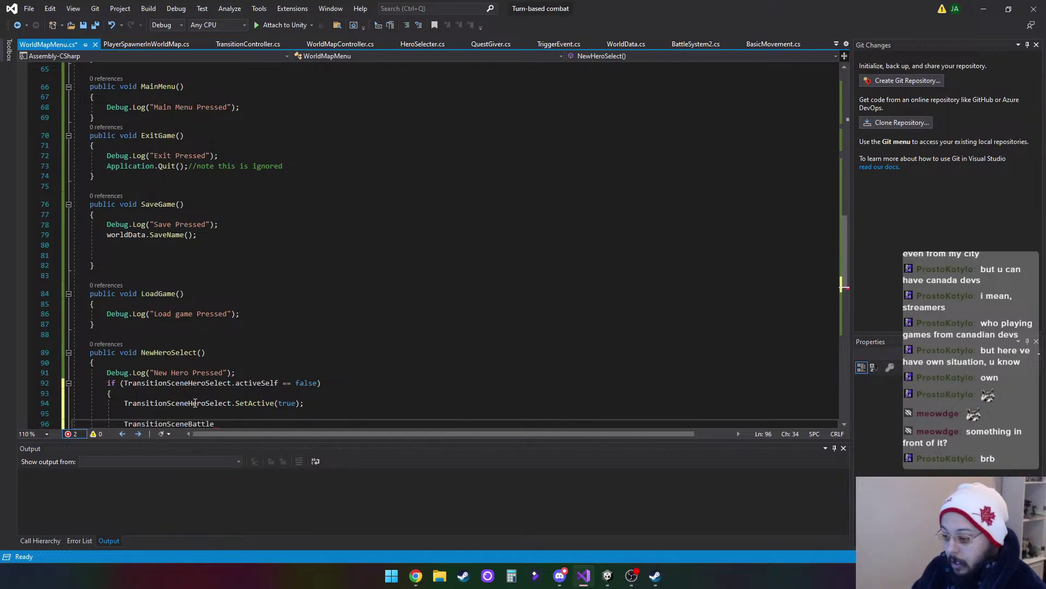
type(".se")
key("Tab")
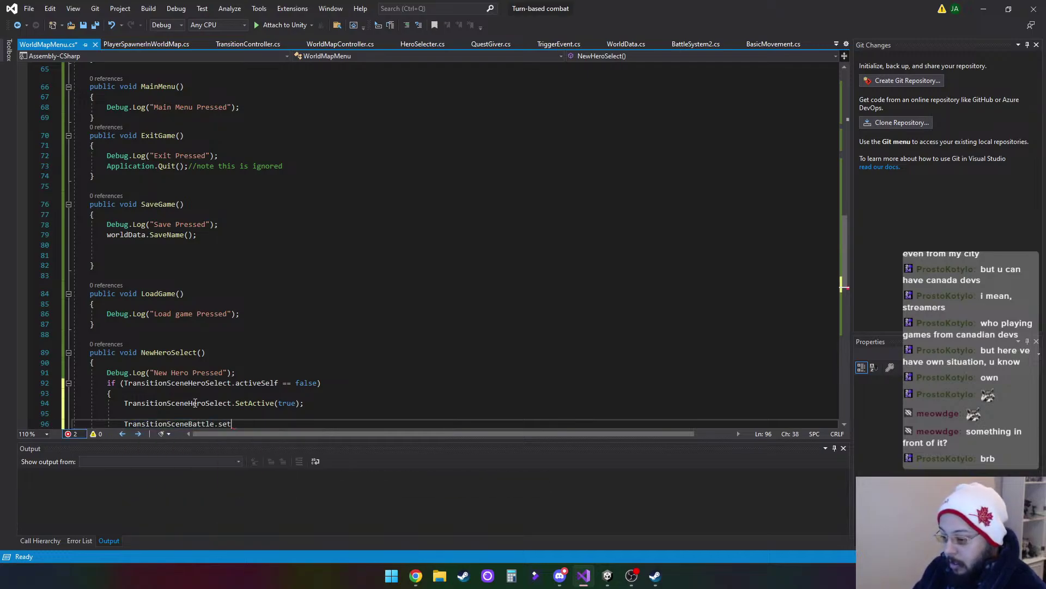
type("(fals")
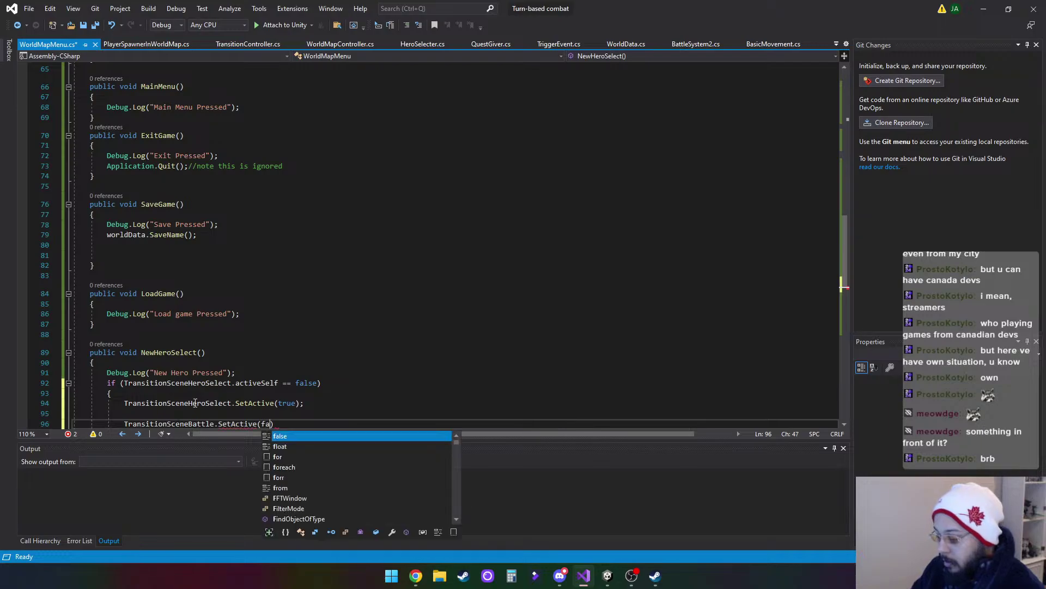
type("e);")
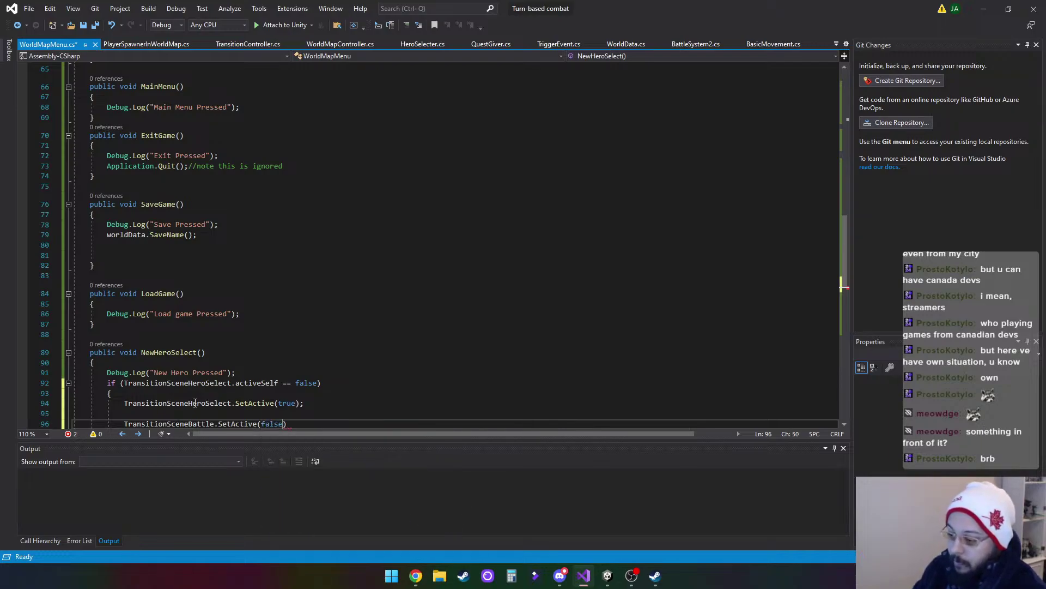
Insert an empty line after the if block's closing brace in NewHeroSelect() and save WorldMapMenu.cs
scroll(215, 319, "down", 4)
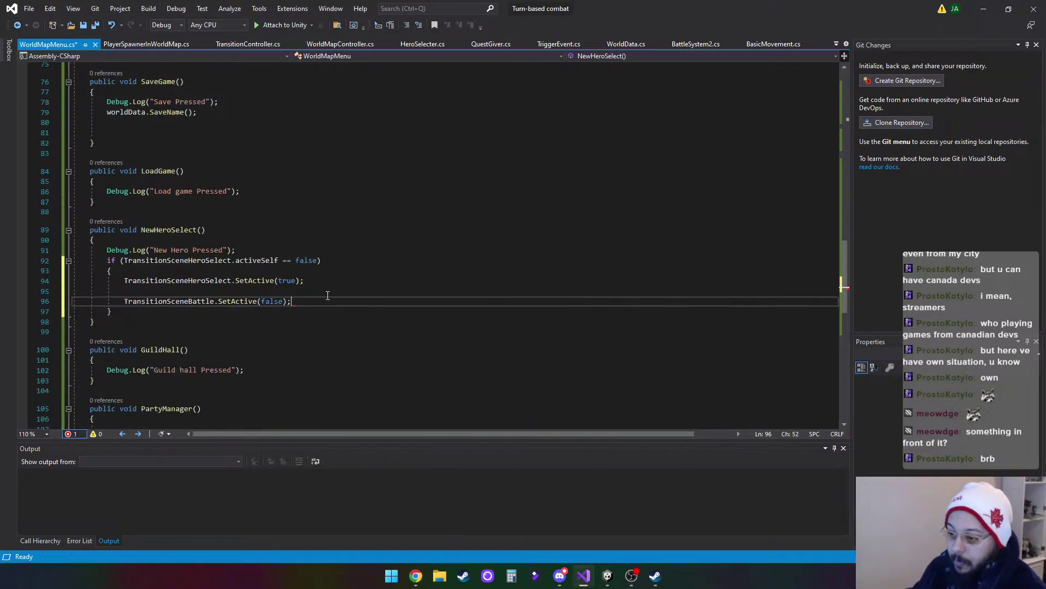
left_click(331, 296)
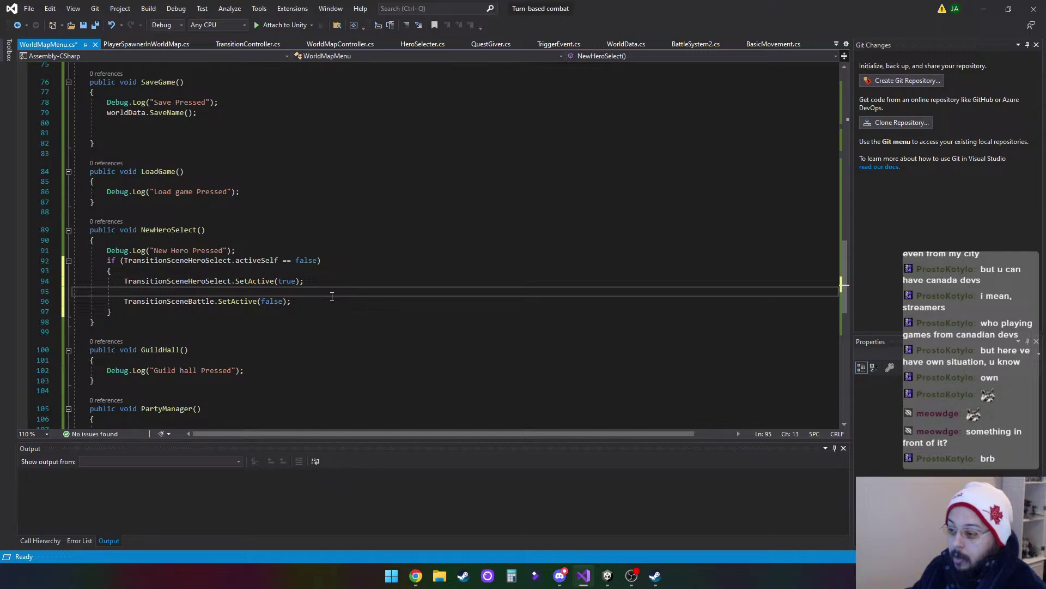
left_click(133, 315)
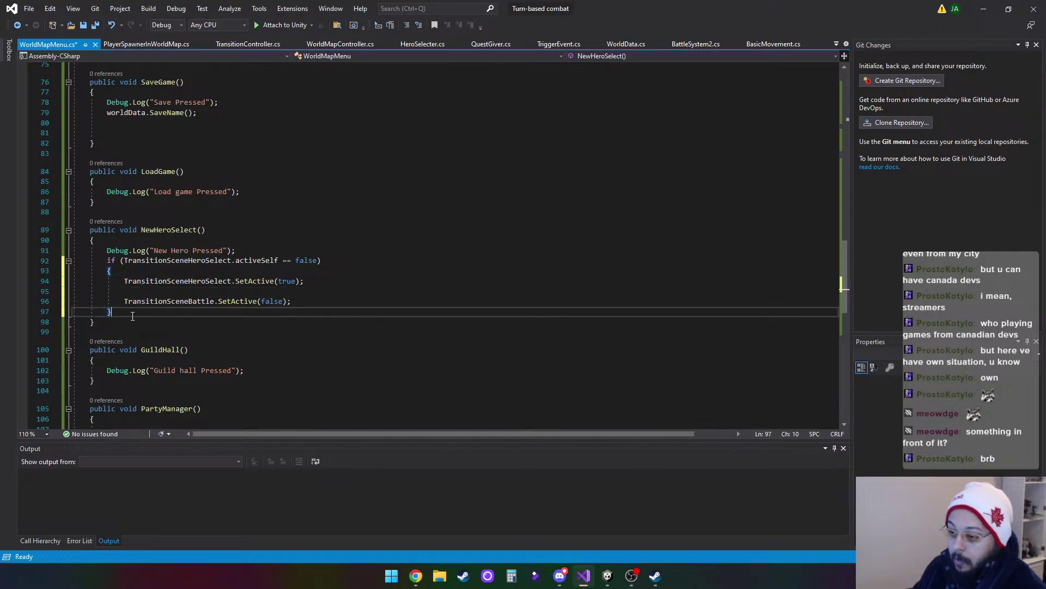
key("Return")
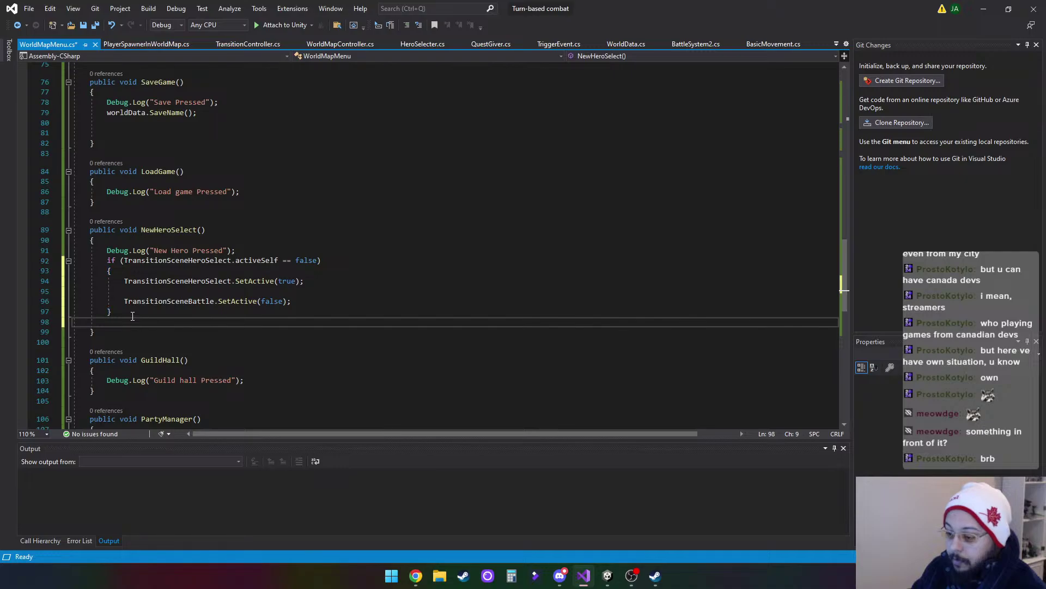
left_click(84, 26)
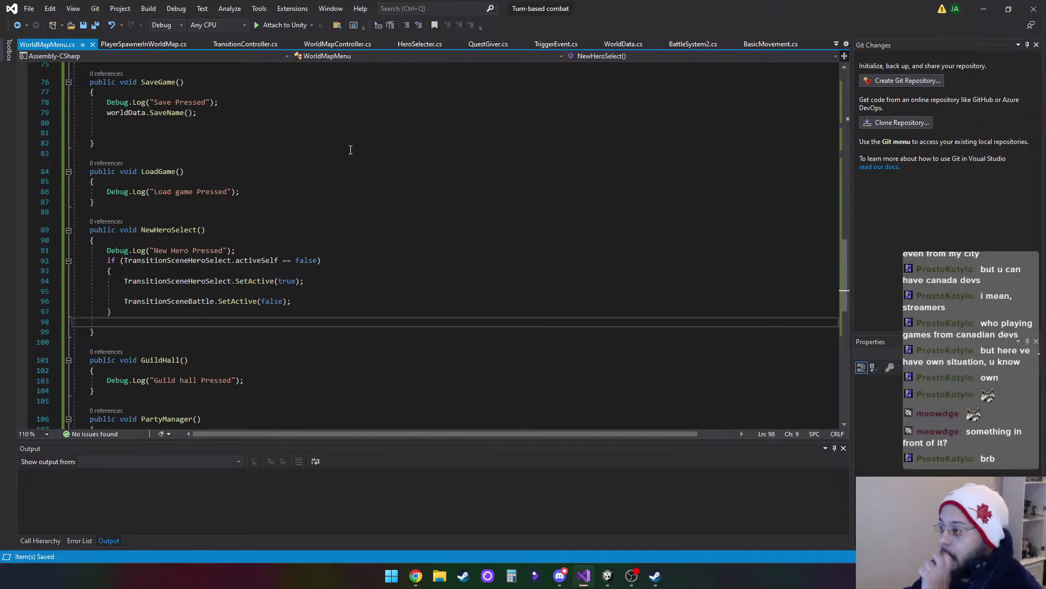
Look through BattleSystem2.cs, including the battle-over methods, for the method that triggers the scene transition
left_click(674, 44)
scroll(277, 243, "up", 20)
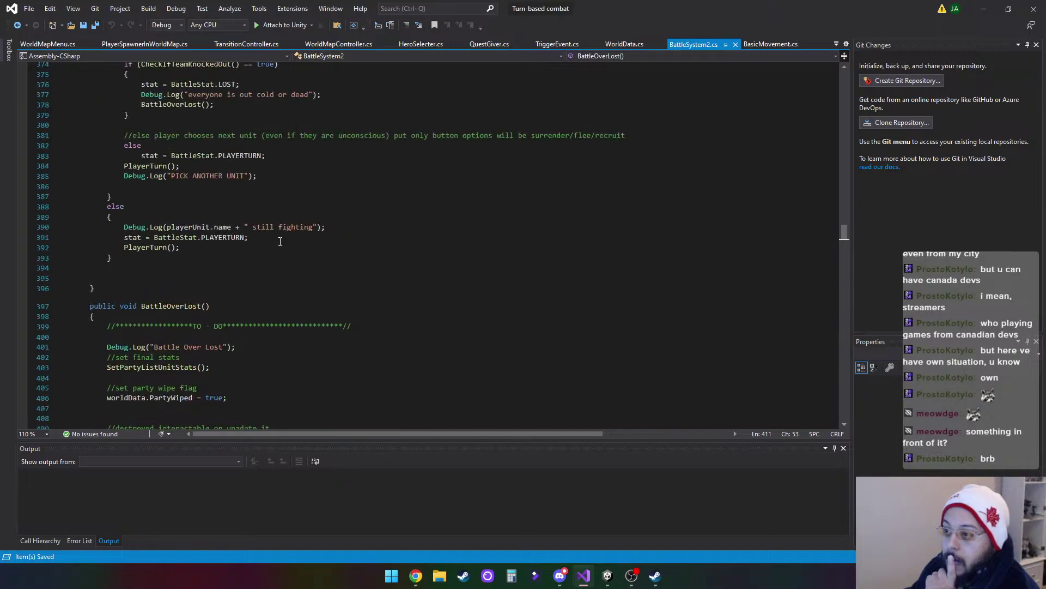
scroll(281, 241, "up", 5)
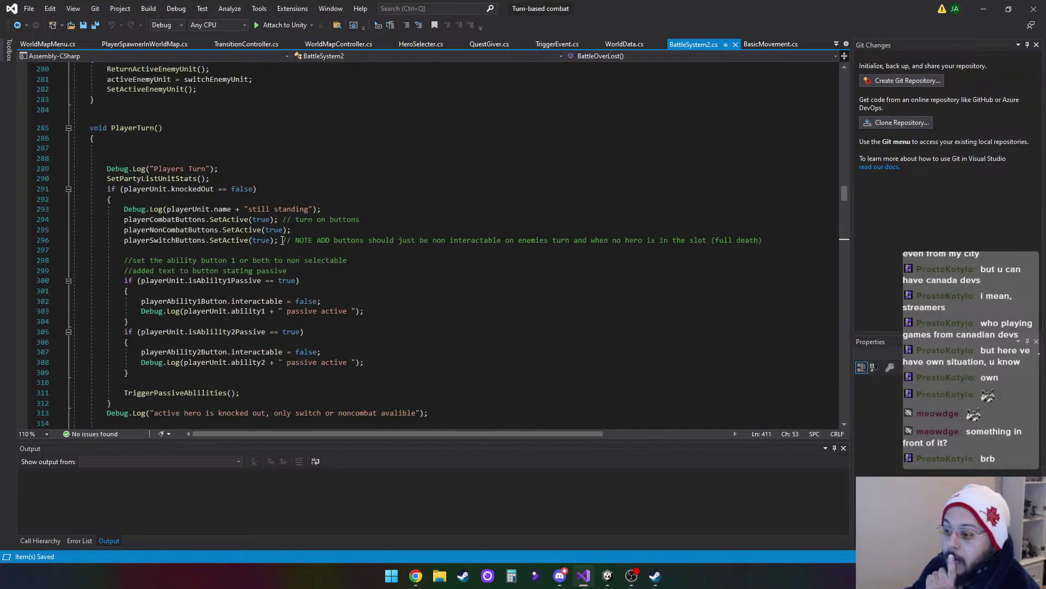
scroll(287, 239, "up", 6)
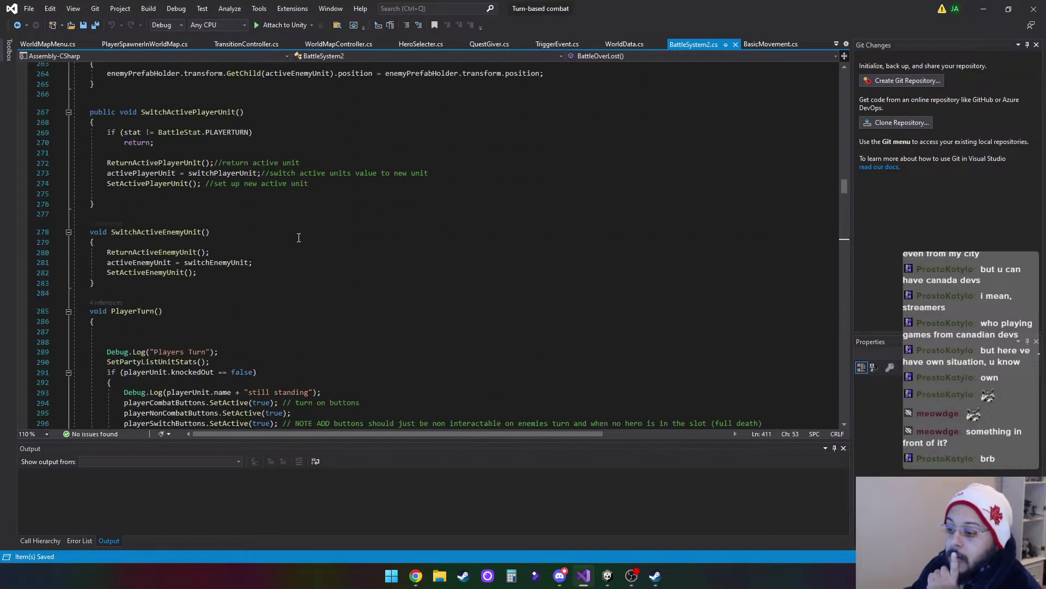
scroll(295, 238, "up", 5)
scroll(307, 236, "up", 11)
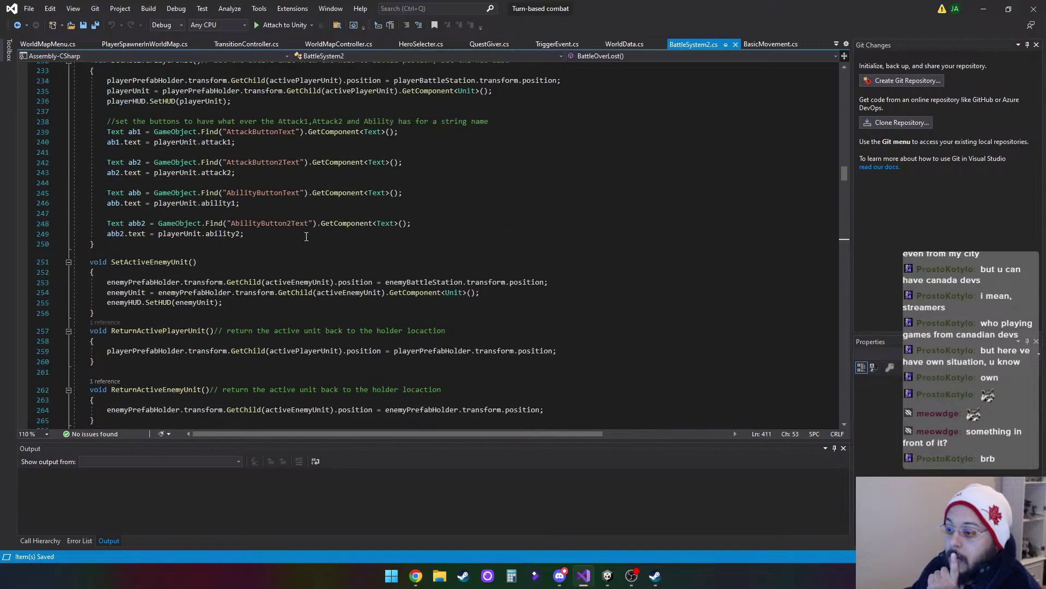
scroll(308, 236, "up", 10)
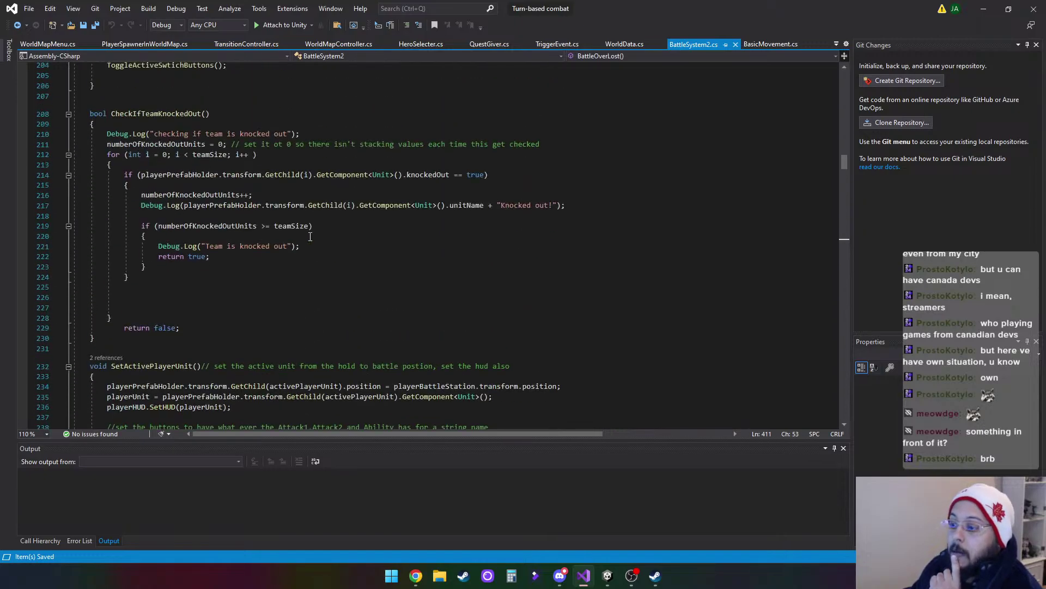
scroll(312, 238, "down", 8)
scroll(313, 238, "down", 20)
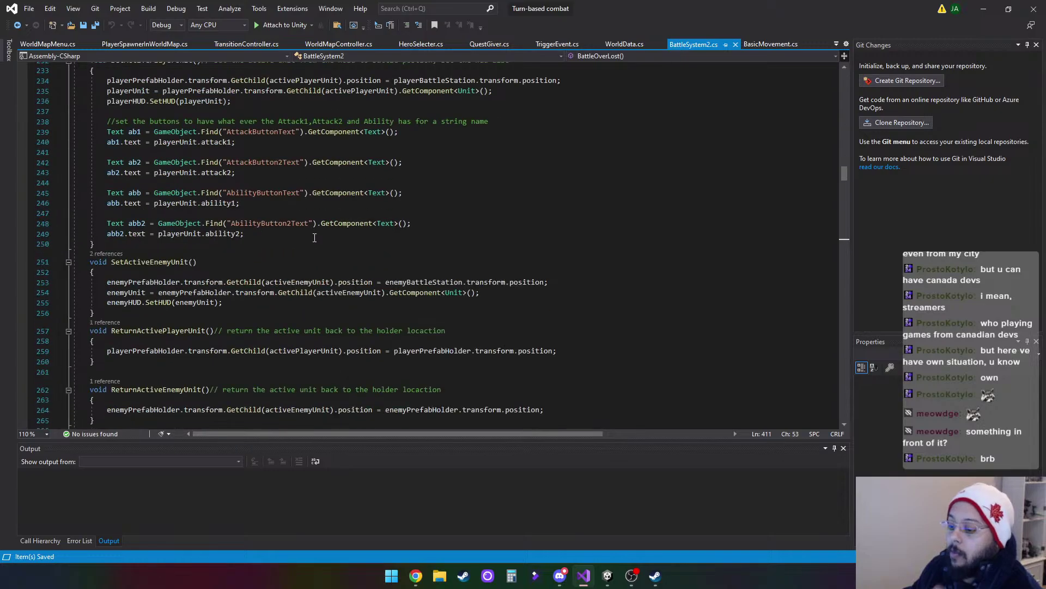
scroll(316, 239, "down", 20)
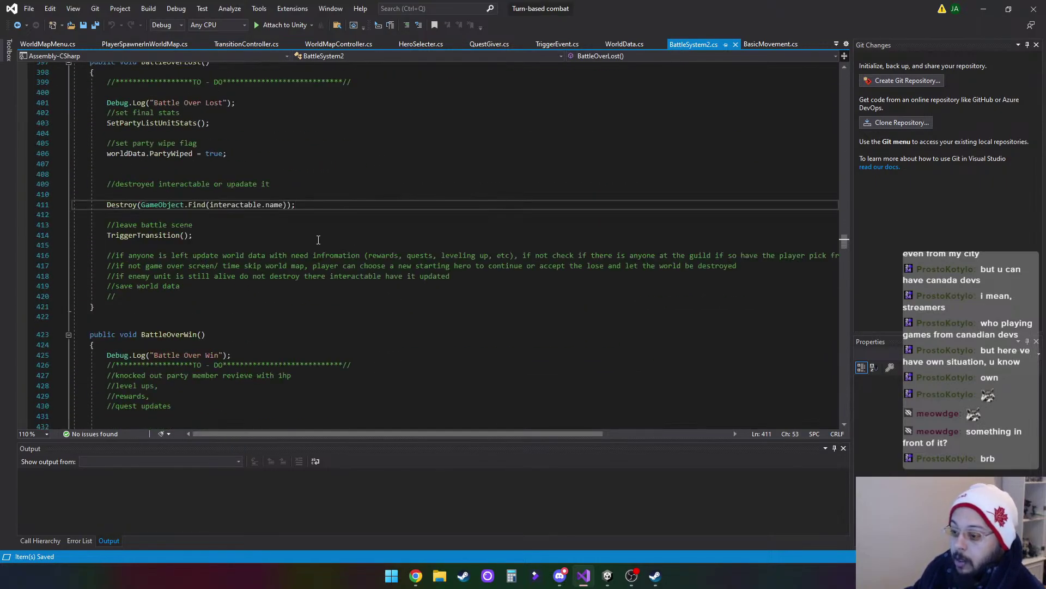
scroll(318, 239, "down", 4)
scroll(143, 262, "down", 3)
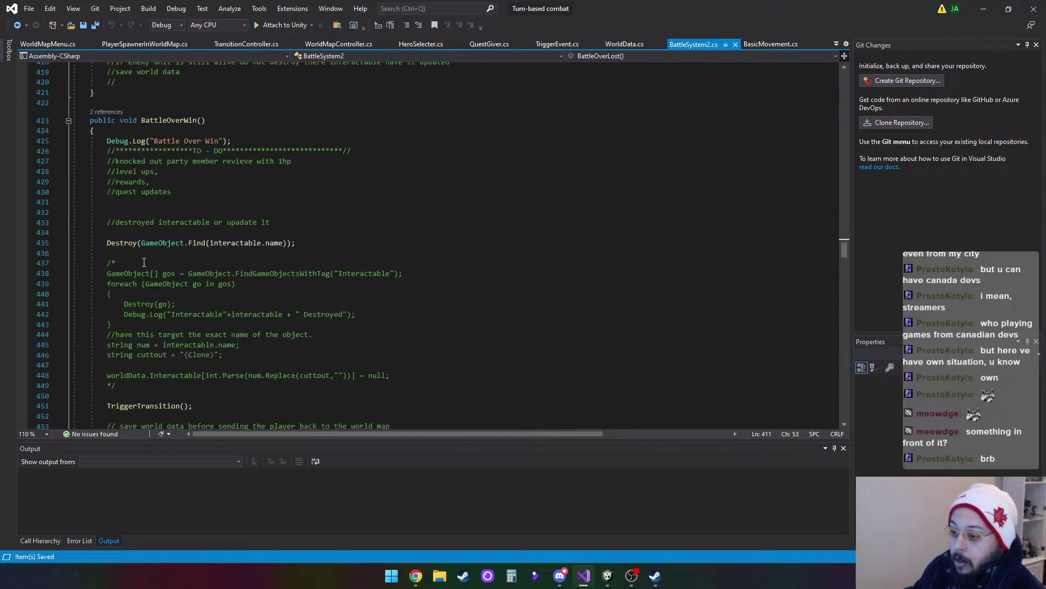
scroll(199, 254, "down", 3)
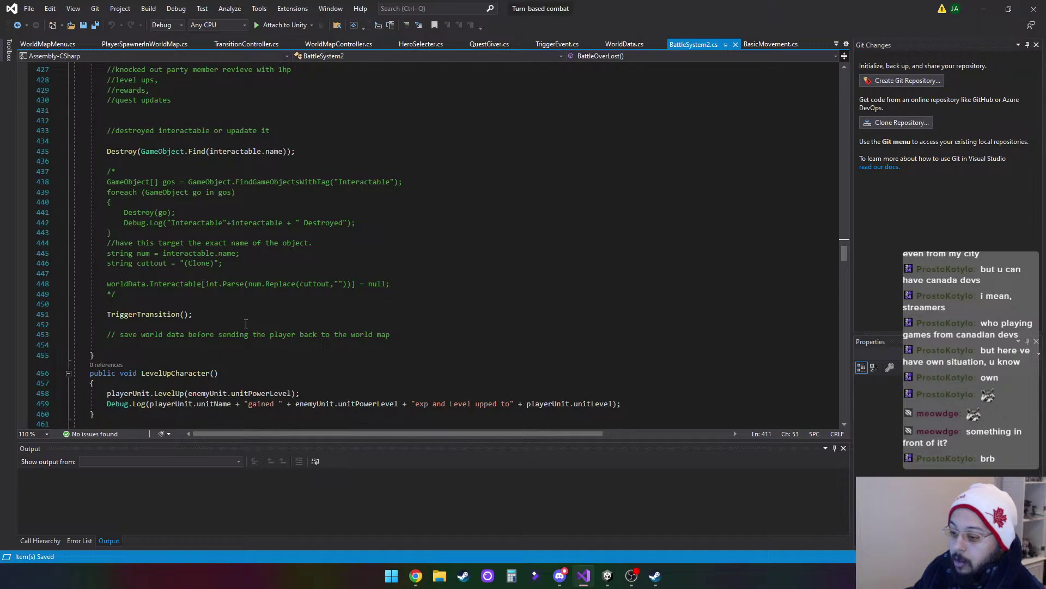
scroll(139, 305, "down", 19)
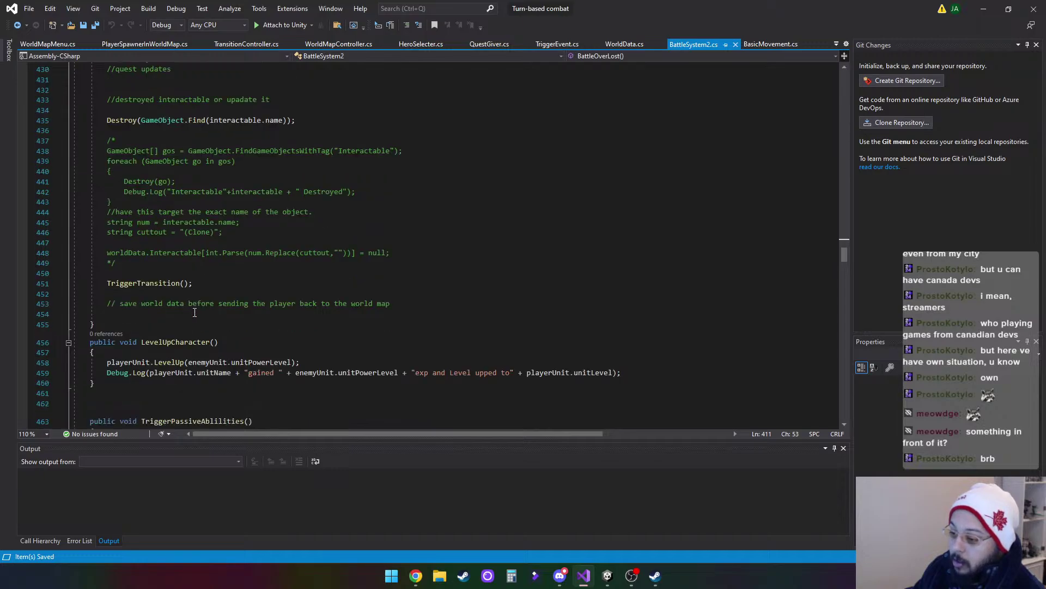
scroll(213, 310, "down", 3)
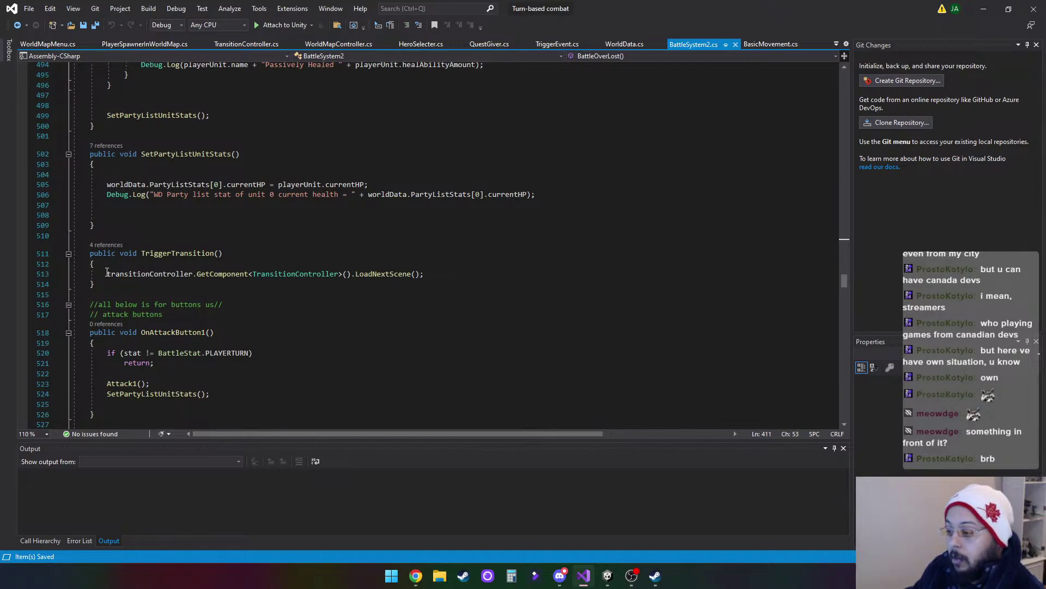
Copy the whole TriggerTransition() method from BattleSystem2.cs
left_click_drag(107, 274, 459, 277)
left_click(459, 277)
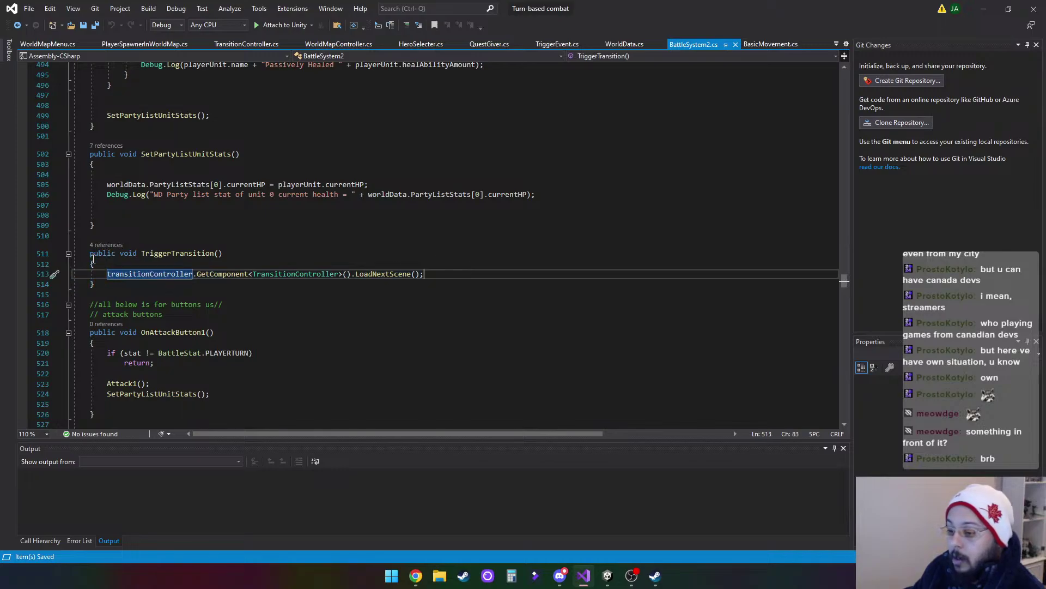
left_click_drag(90, 252, 93, 283)
key("ctrl+c")
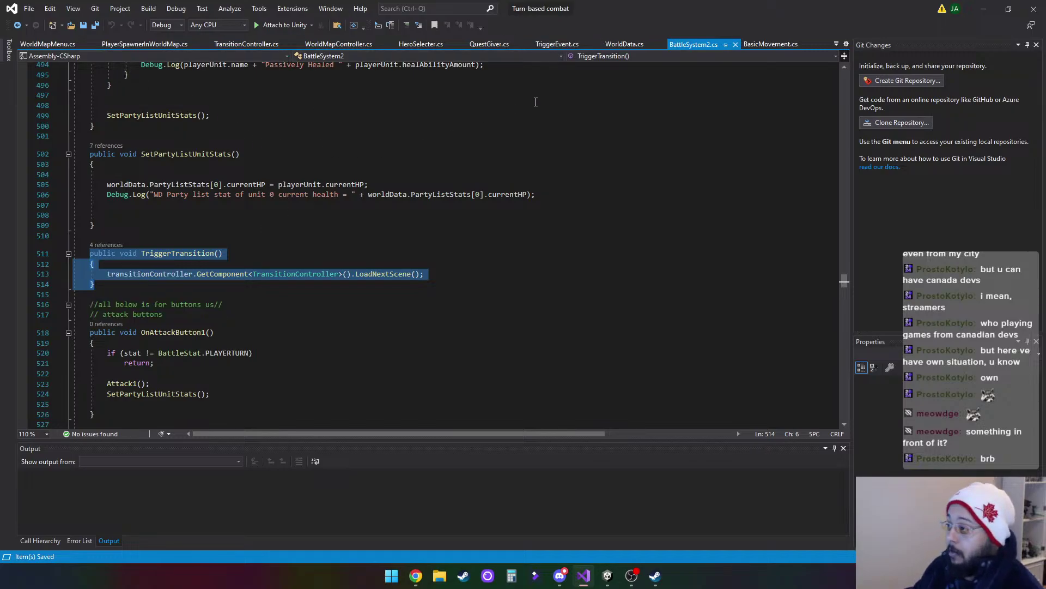
Paste the TriggerTransition() method below PartyItemManager() in WorldMapMenu.cs, followed by an empty line
left_click(39, 44)
scroll(147, 366, "down", 5)
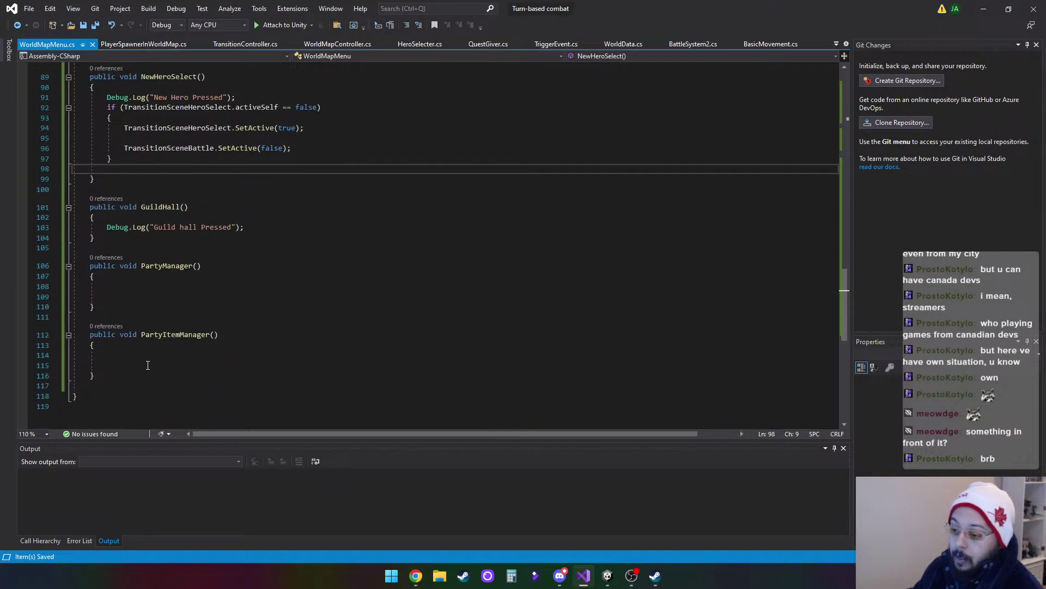
left_click(119, 375)
key("Return")
key("ctrl+v")
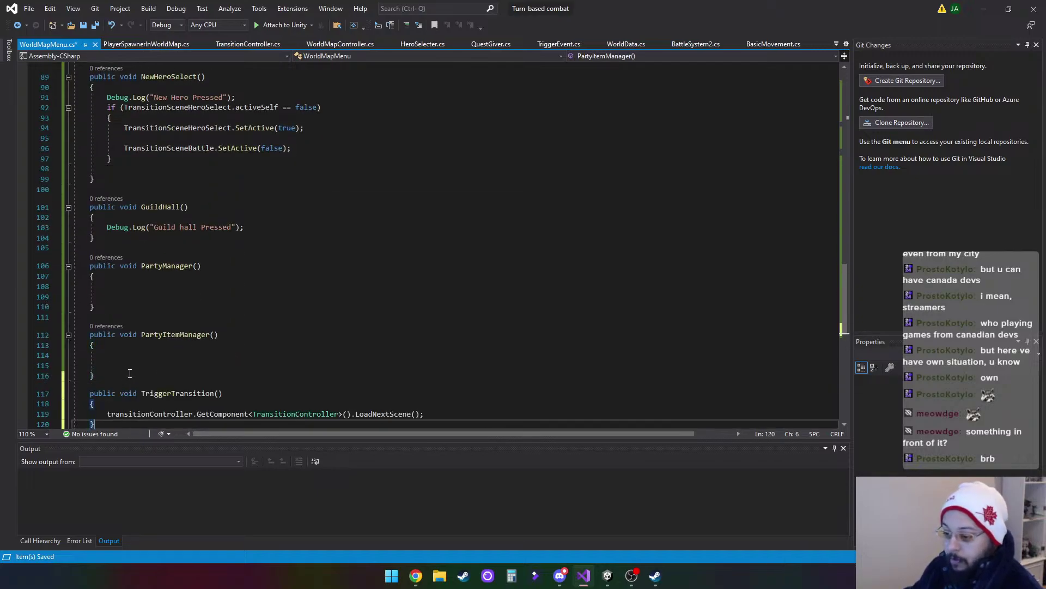
scroll(330, 357, "down", 3)
key("Return")
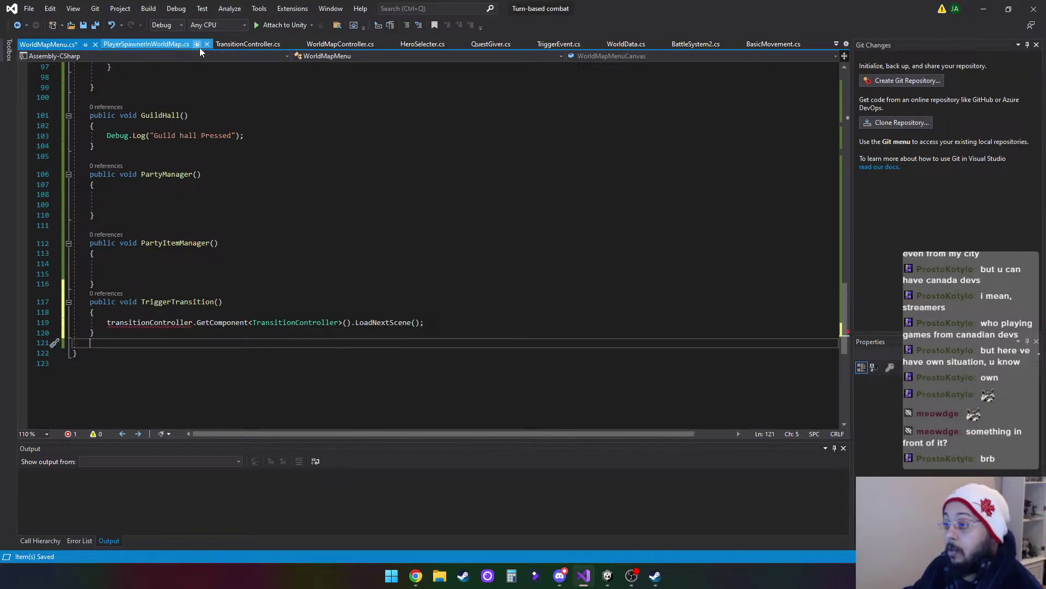
Look through the BattleSystem2.cs field declarations, Awake() and Start() for where transitionController is declared and assigned
left_click(688, 44)
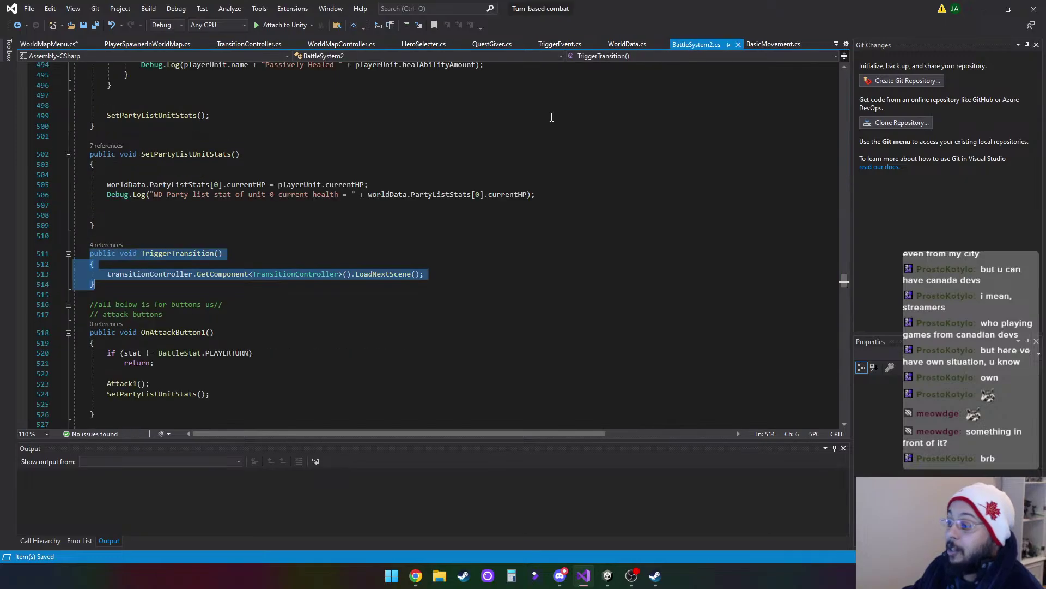
left_click_drag(845, 281, 844, 76)
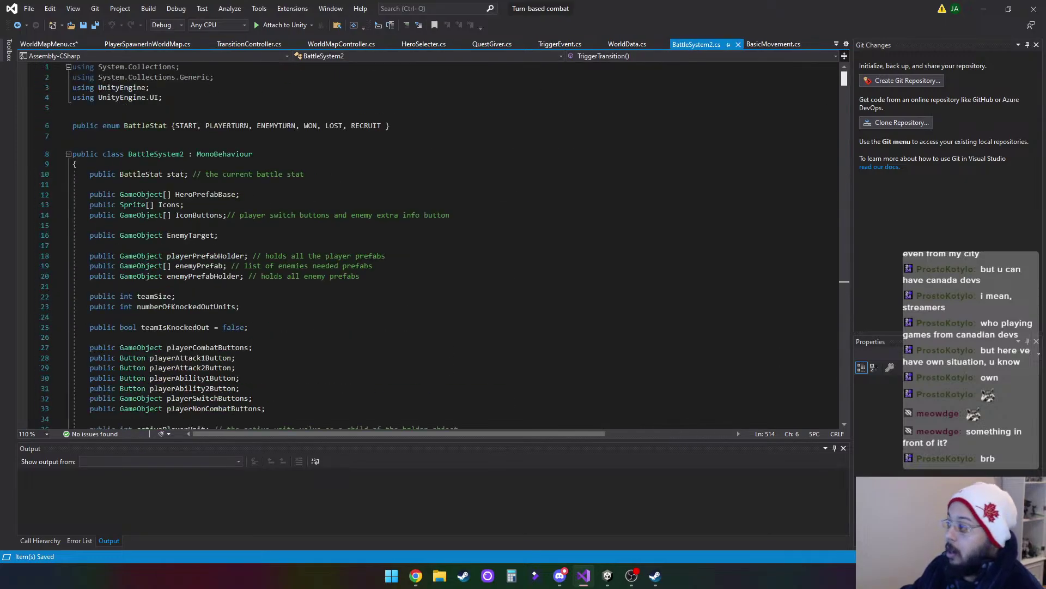
scroll(183, 230, "down", 9)
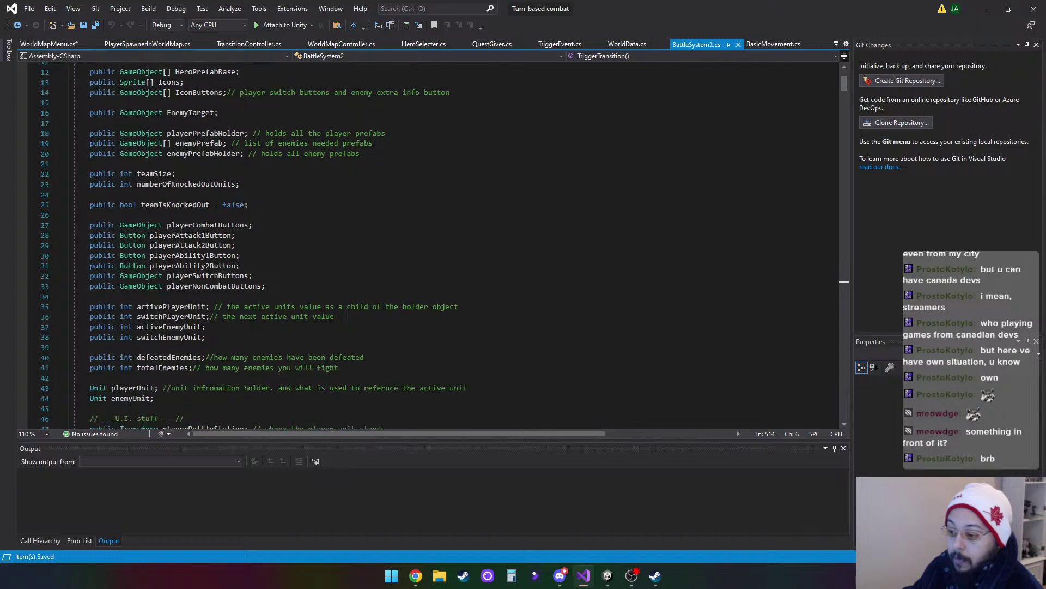
scroll(238, 258, "down", 2)
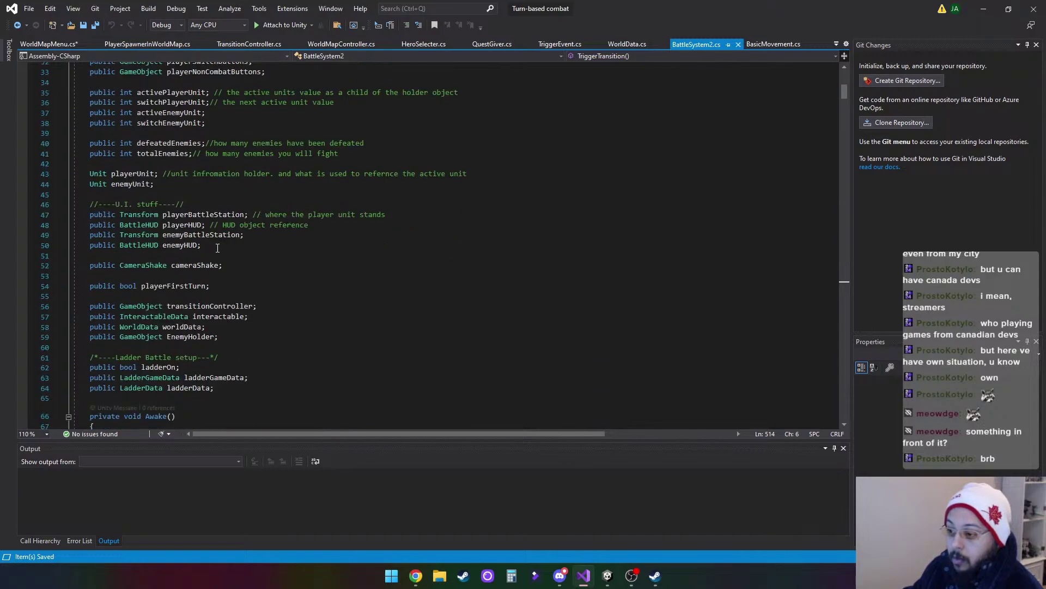
scroll(262, 259, "down", 4)
scroll(311, 268, "down", 1)
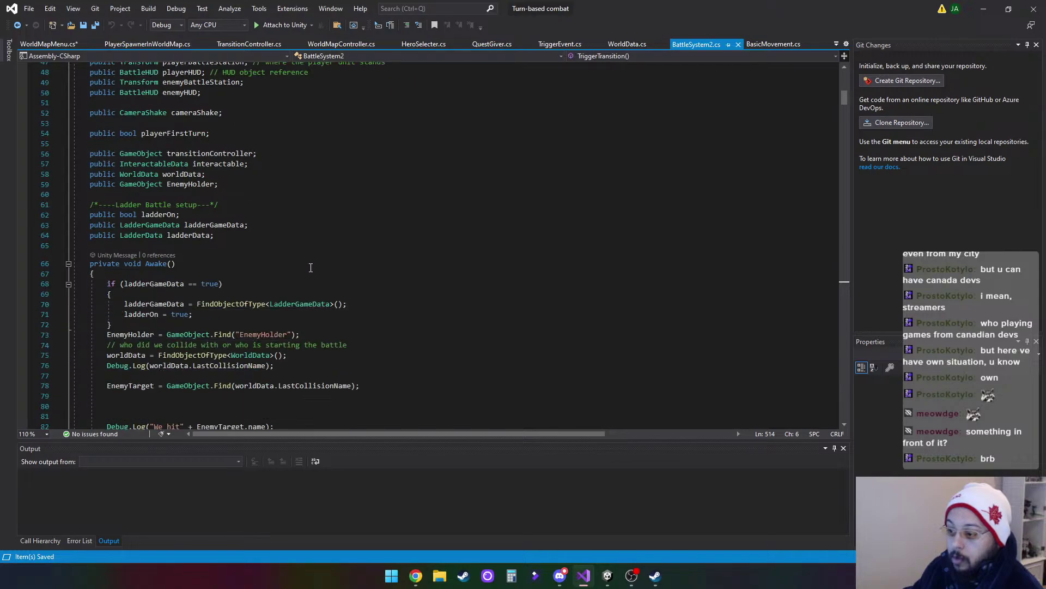
scroll(247, 258, "down", 4)
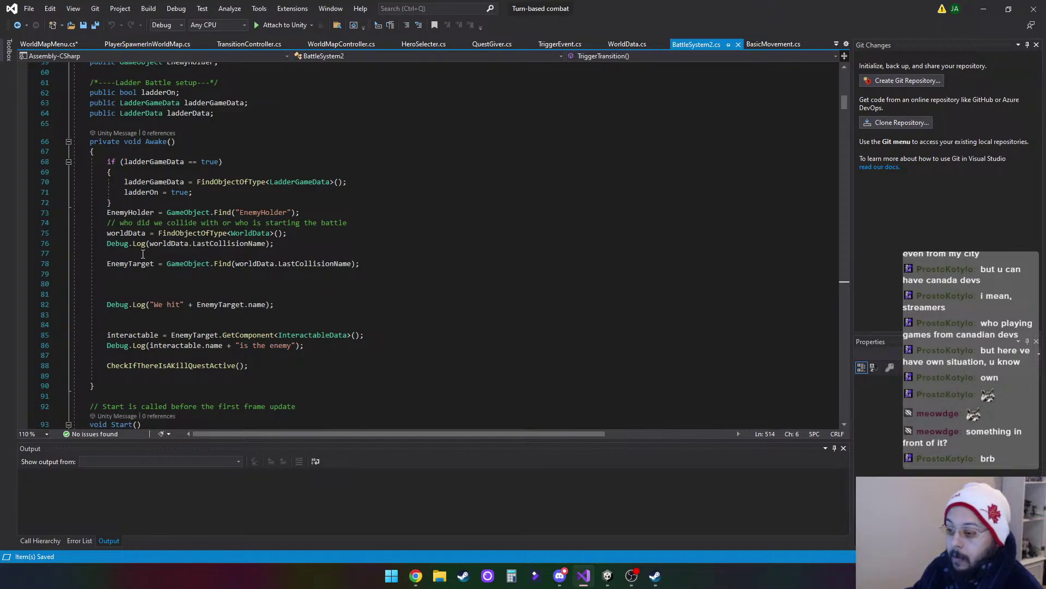
scroll(324, 274, "down", 6)
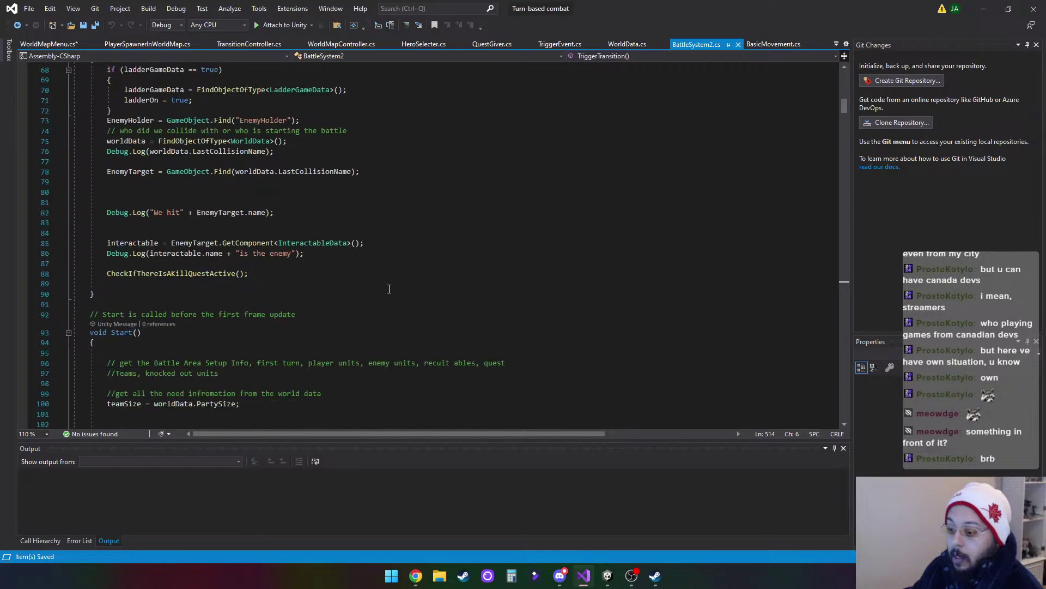
scroll(389, 288, "down", 3)
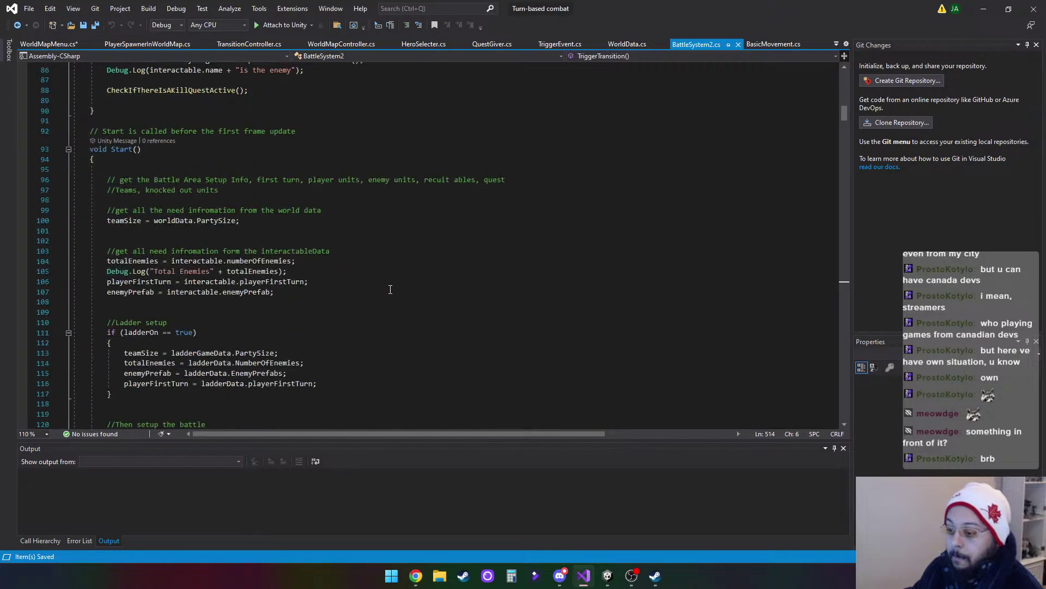
scroll(327, 304, "down", 4)
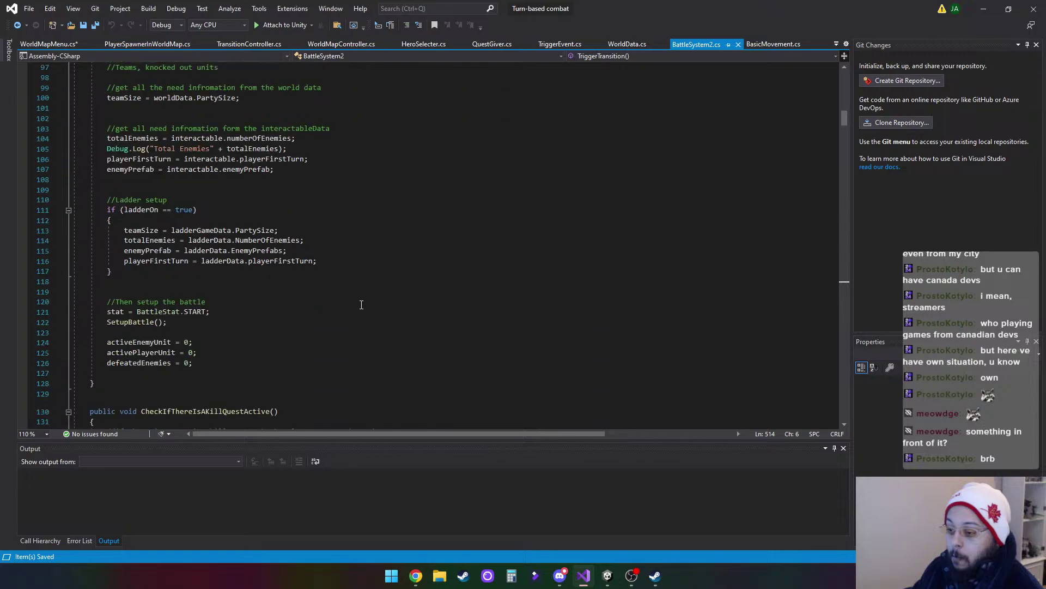
scroll(362, 304, "down", 6)
scroll(361, 304, "down", 6)
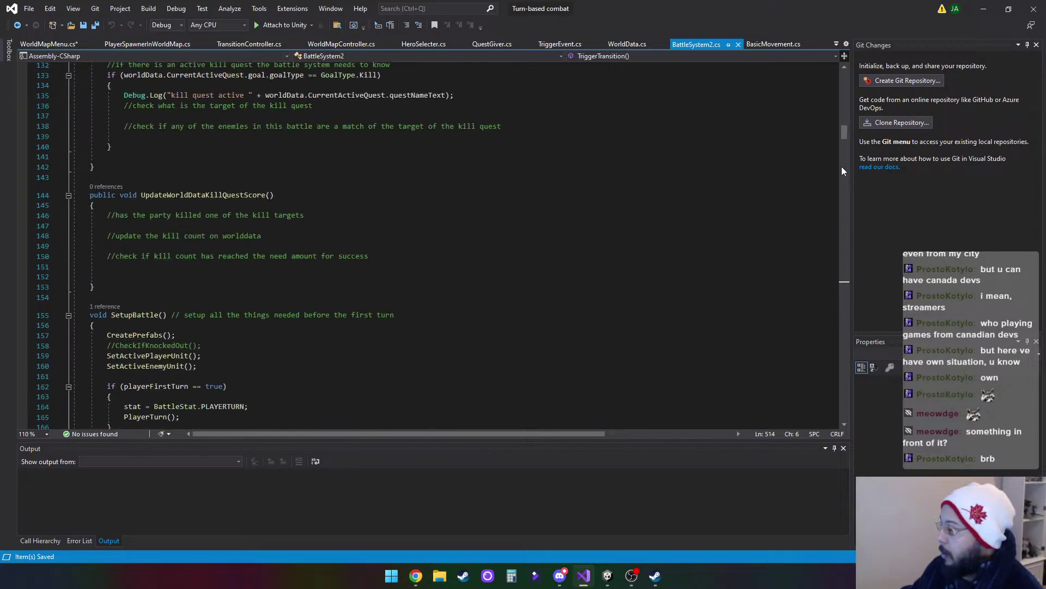
Go from TriggerTransition() to the definition of transitionController in BattleSystem2.cs and copy its public GameObject declaration line
left_click_drag(843, 132, 842, 283)
left_click(158, 265)
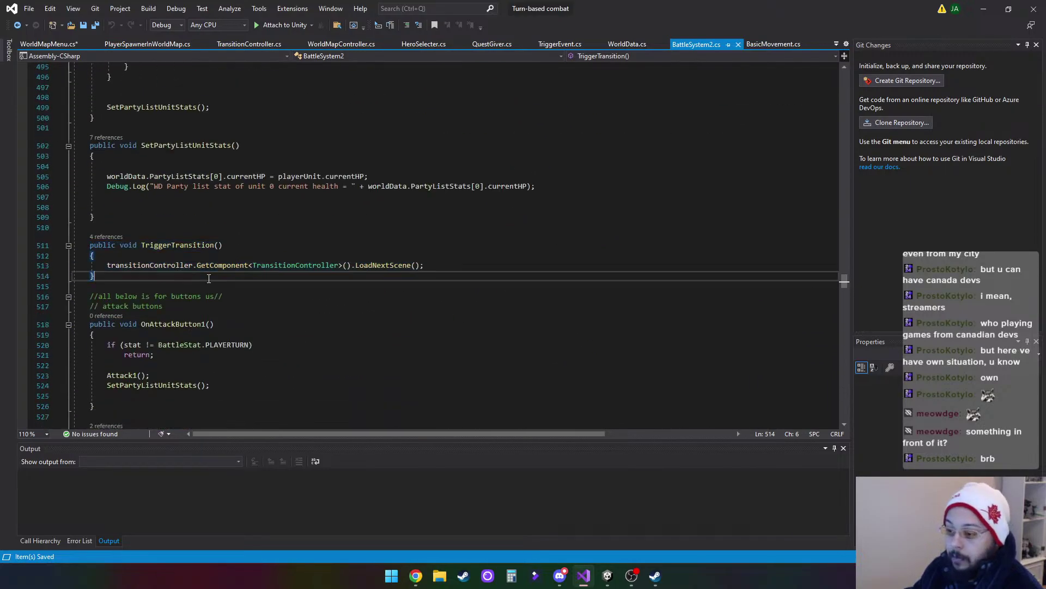
right_click(158, 265)
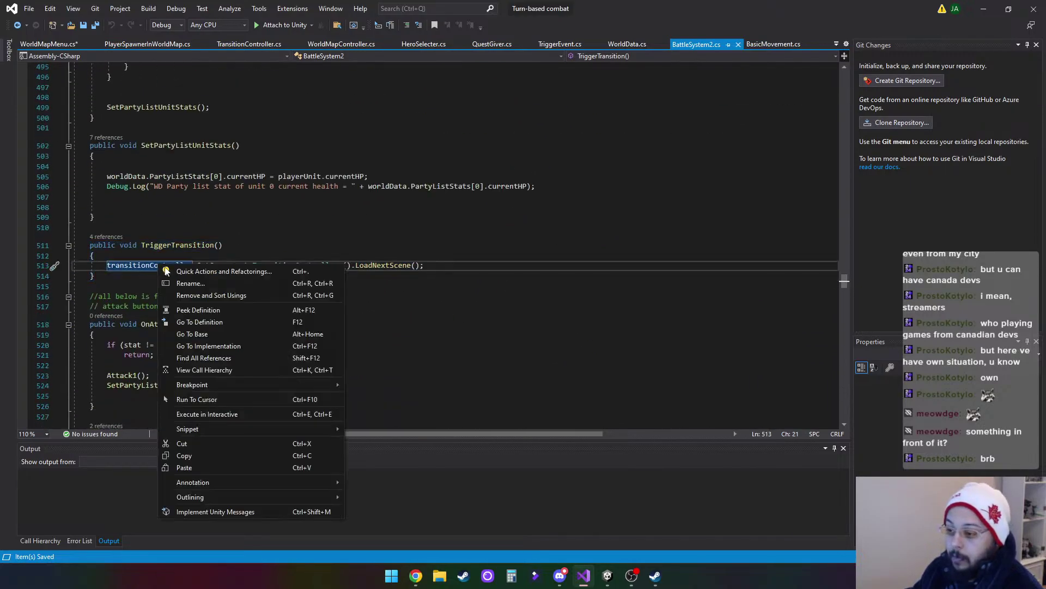
left_click(226, 323)
left_click(267, 254)
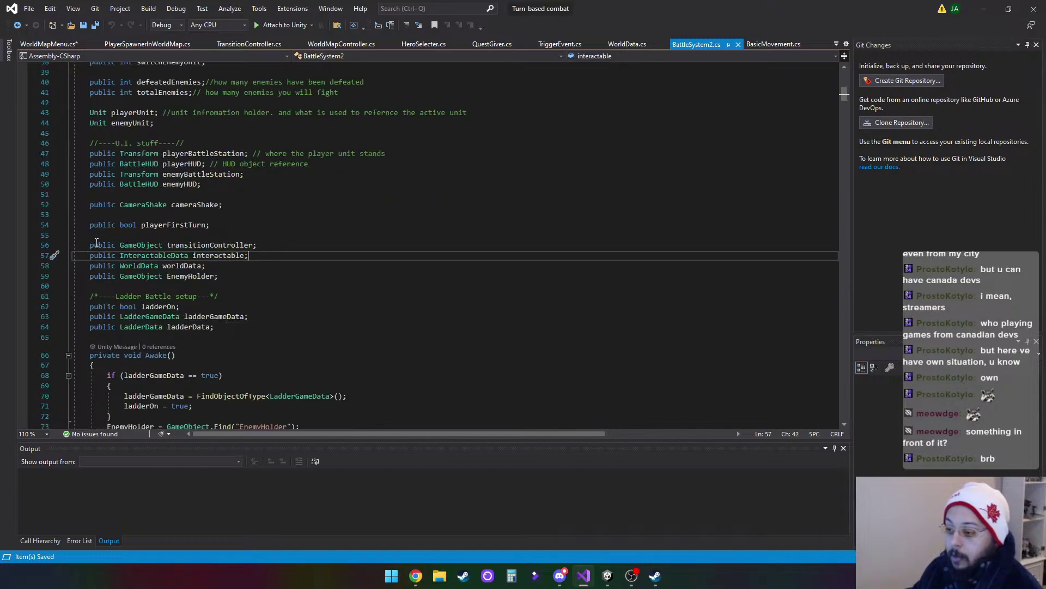
left_click_drag(90, 245, 273, 242)
key("ctrl+c")
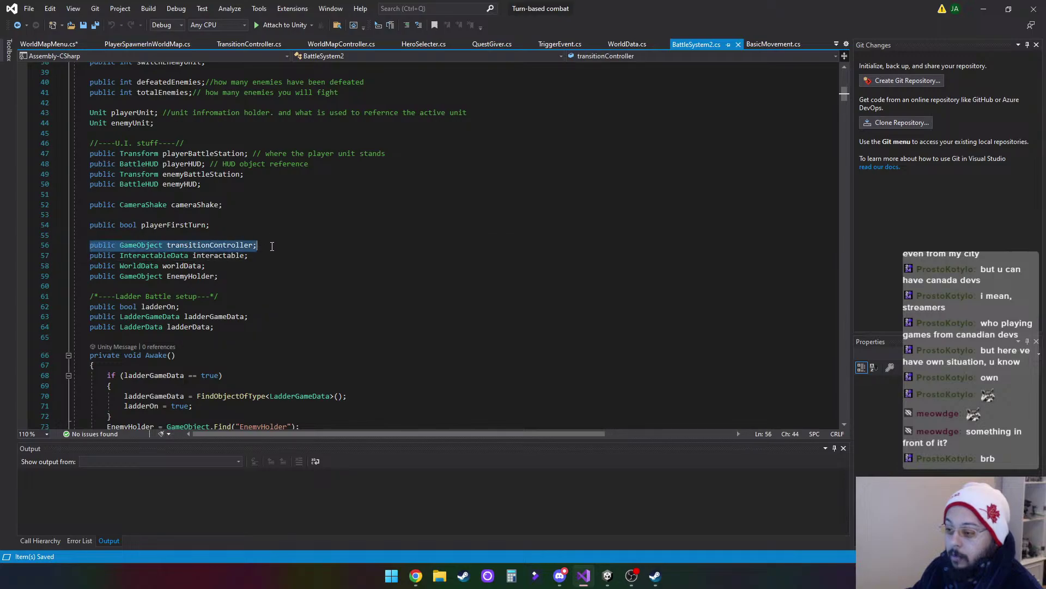
Paste the transitionController declaration on a new line below the player field in WorldMapMenu.cs and save the script
left_click(49, 44)
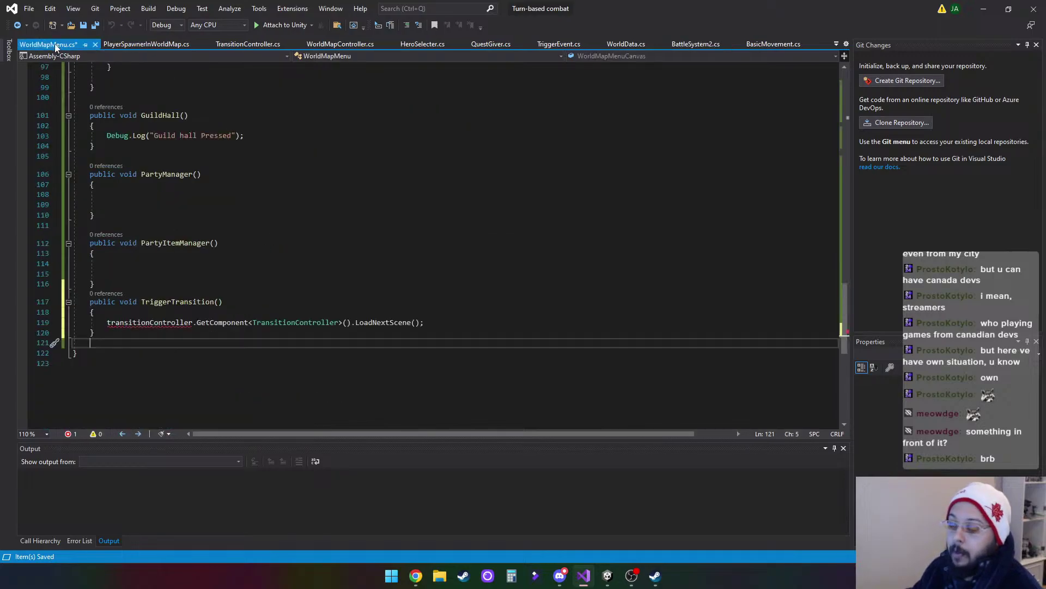
scroll(341, 227, "up", 3)
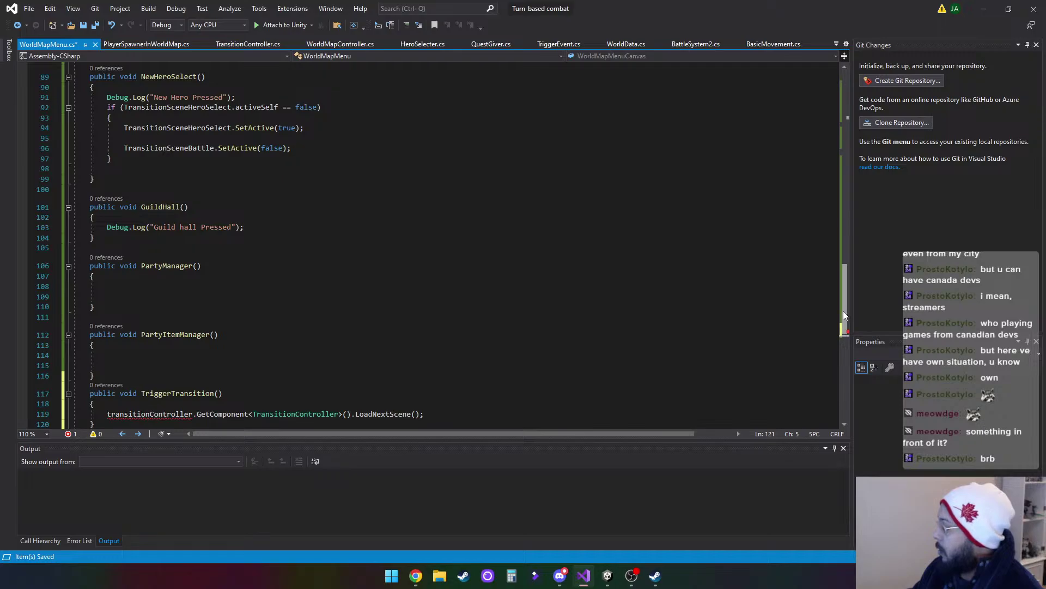
left_click_drag(844, 315, 856, 122)
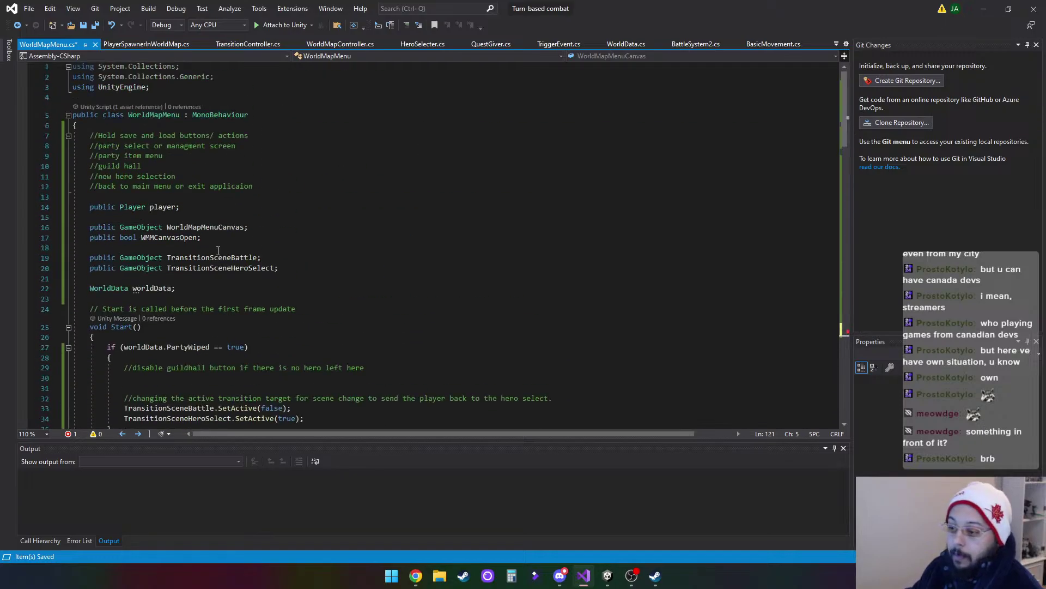
left_click(188, 206)
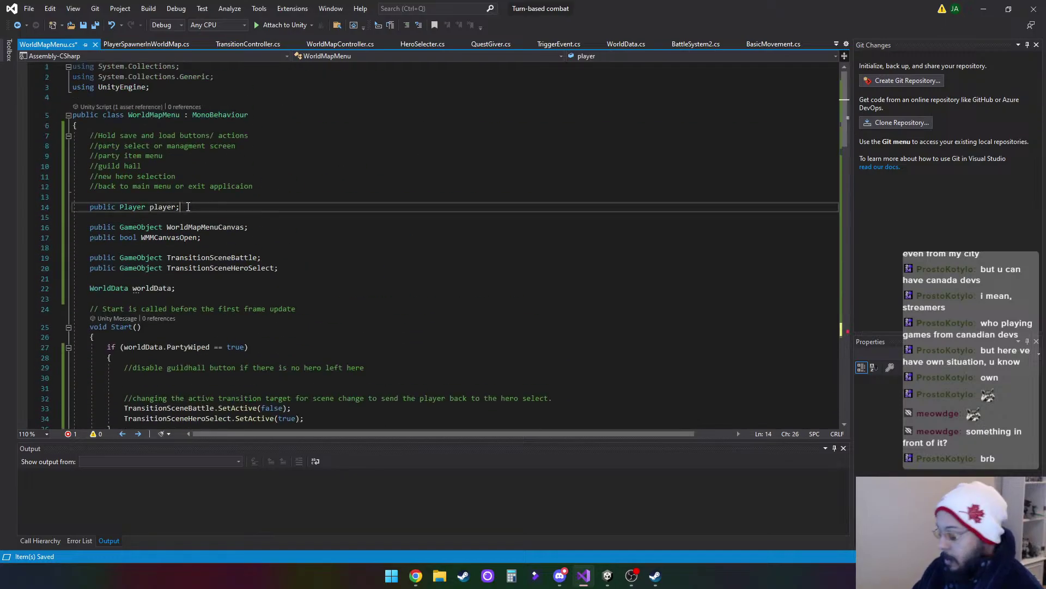
key("Return")
key("ctrl+v")
left_click(323, 250)
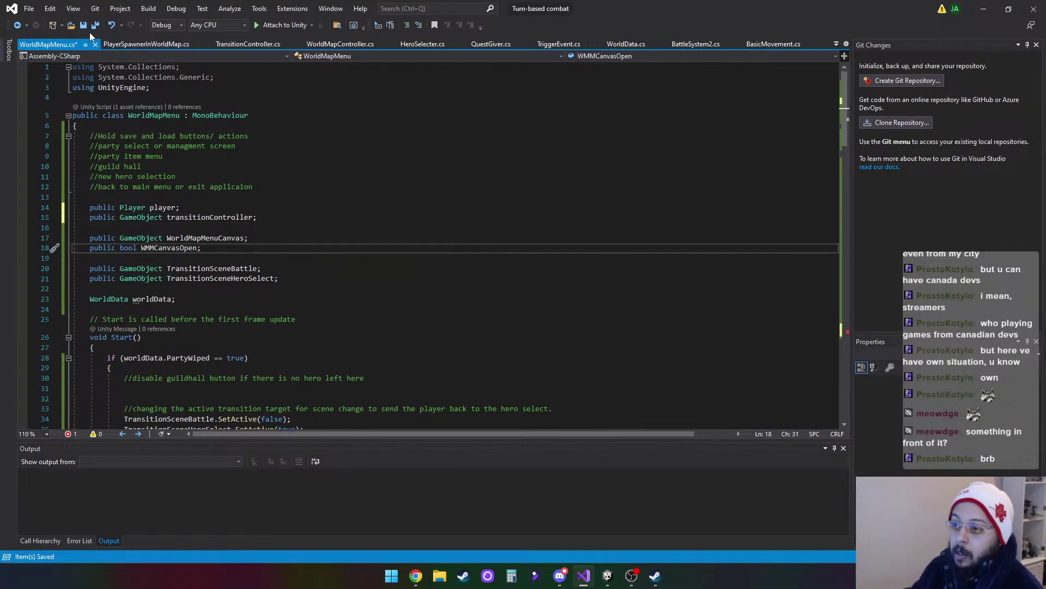
key("ctrl+s")
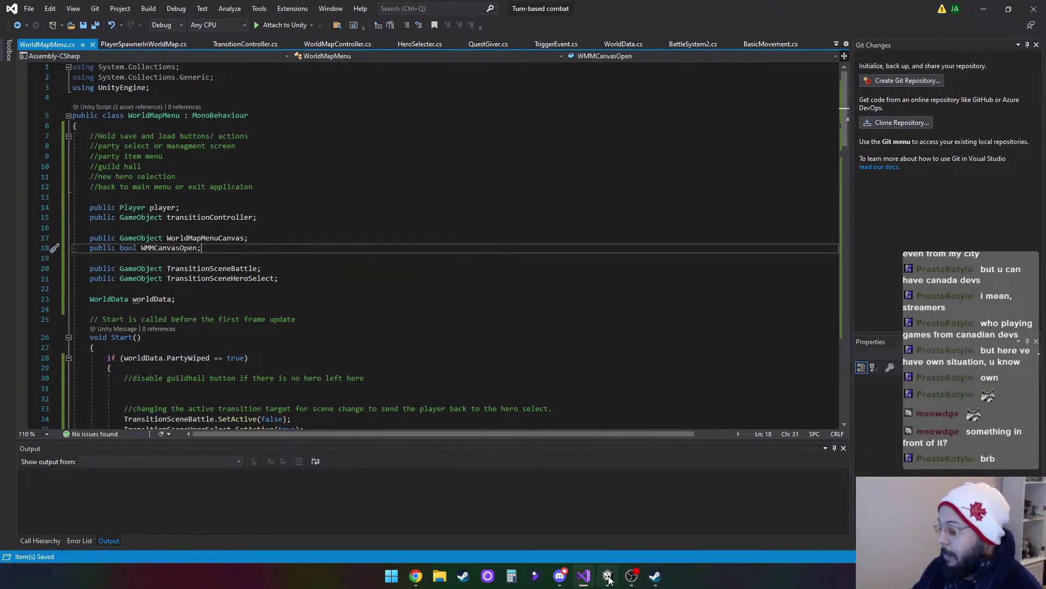
Switch to Unity and assign Transition Canvas, BattleScene 1 and HeroSelect to UI World Menu's Transition Controller, Transition Scene Battle and Transition Scene Hero Select
mouse_move(609, 580)
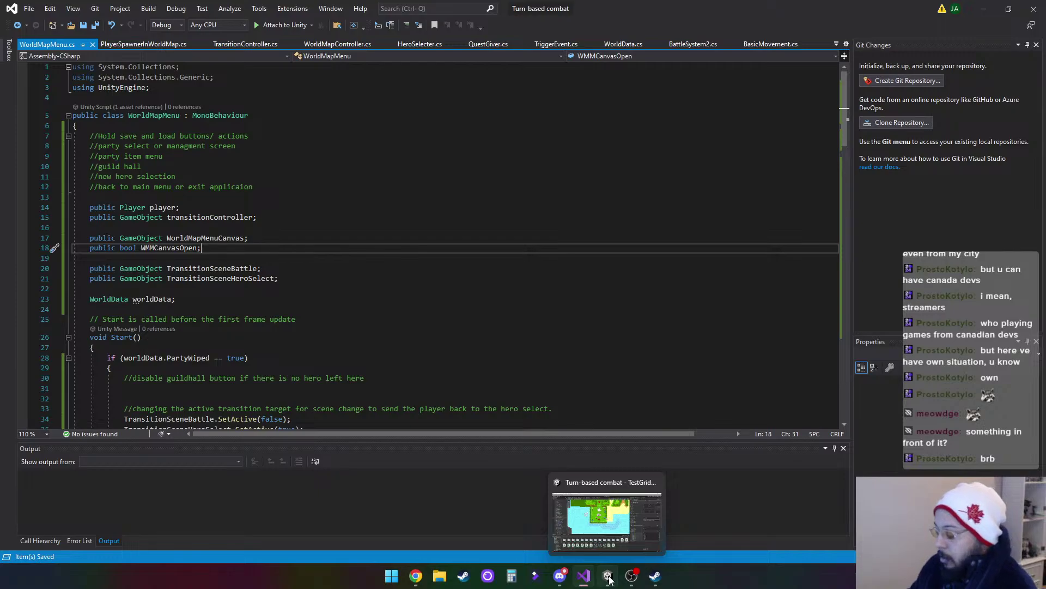
left_click(609, 580)
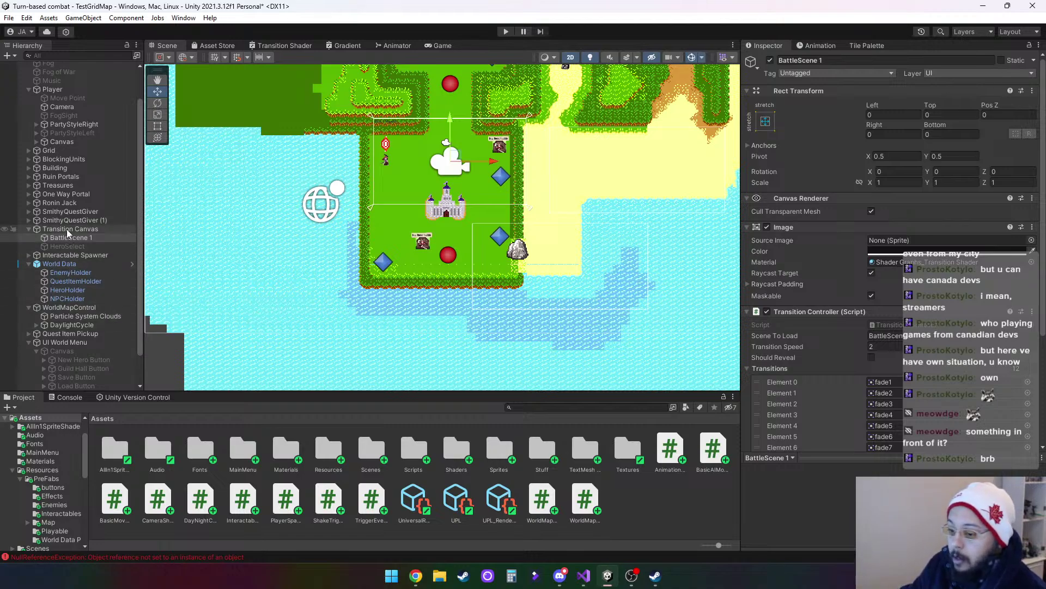
left_click(73, 342)
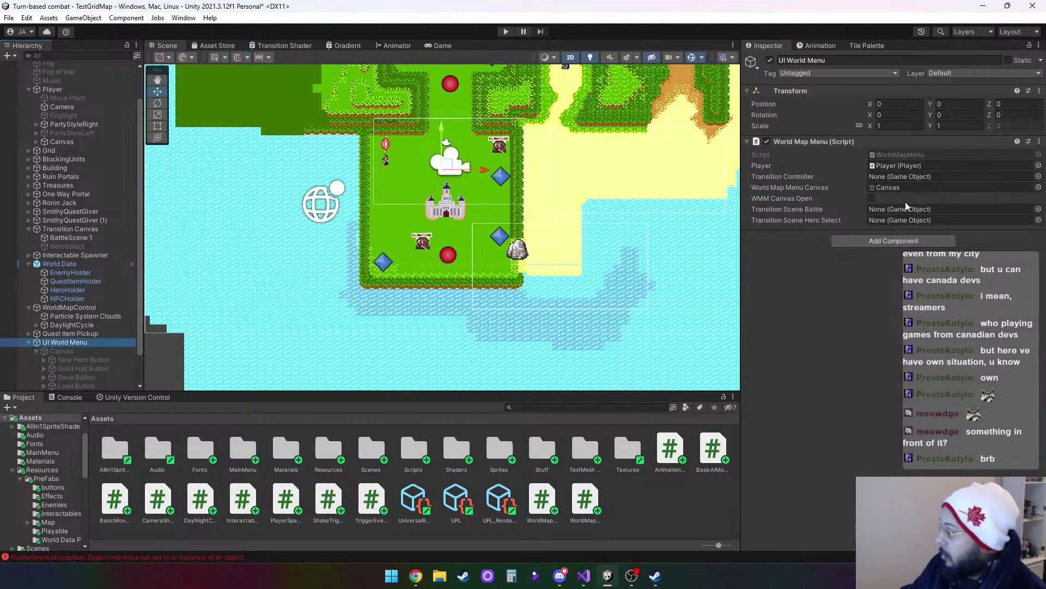
left_click_drag(70, 228, 905, 177)
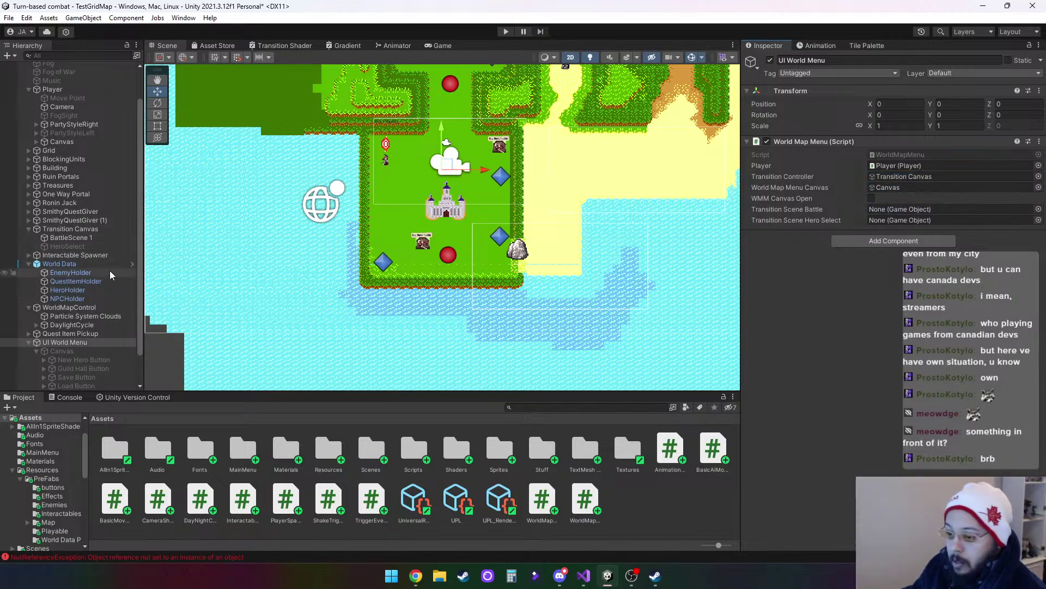
left_click_drag(69, 237, 921, 209)
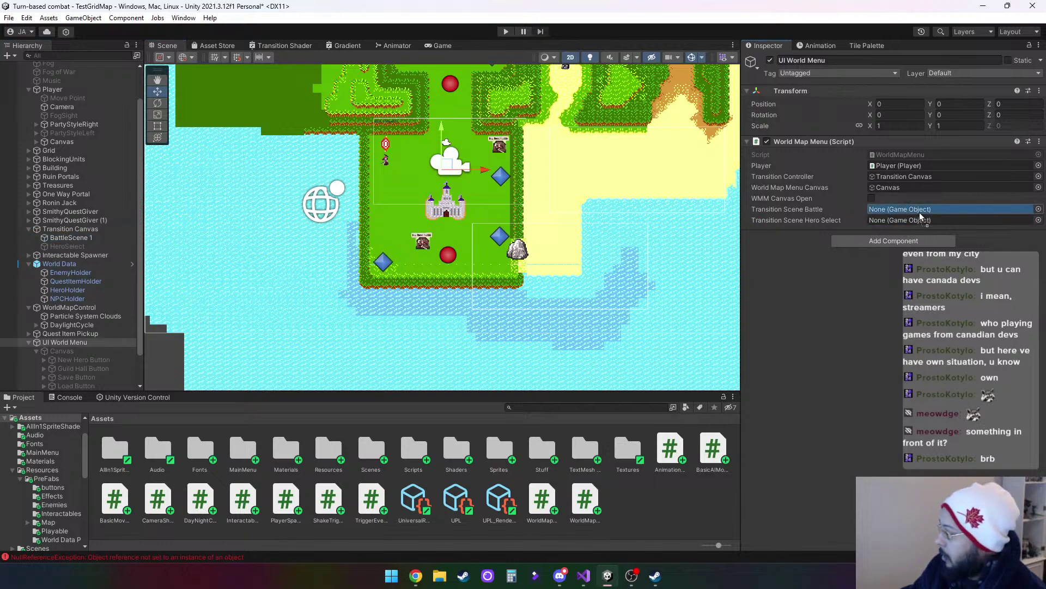
left_click_drag(65, 246, 921, 221)
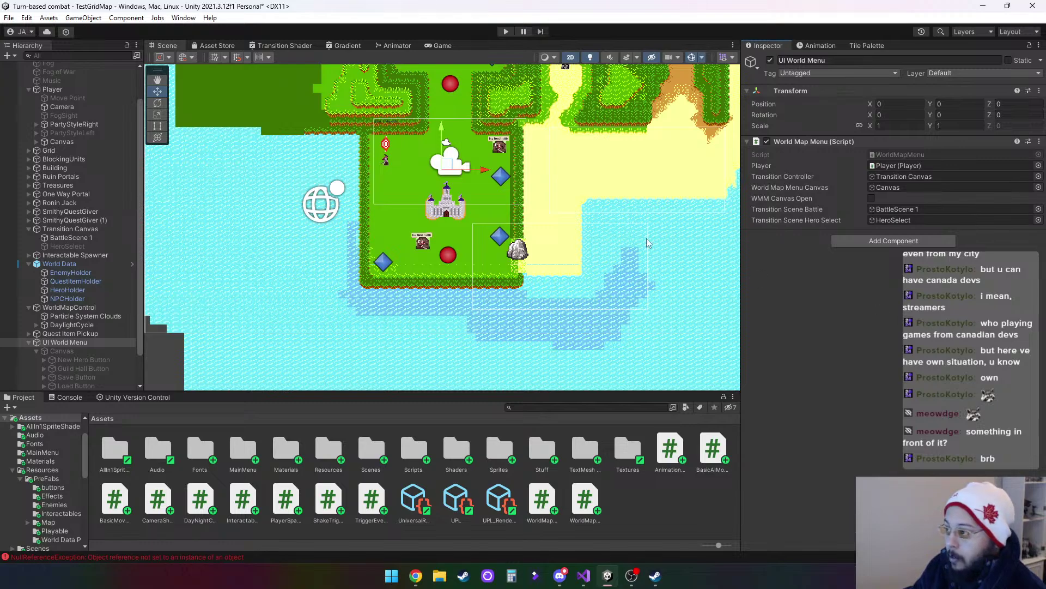
Switch to Visual Studio and add Debug.Log("tiggered load next scene"); as the first line of TriggerTransition() in WorldMapMenu.cs
left_click(584, 575)
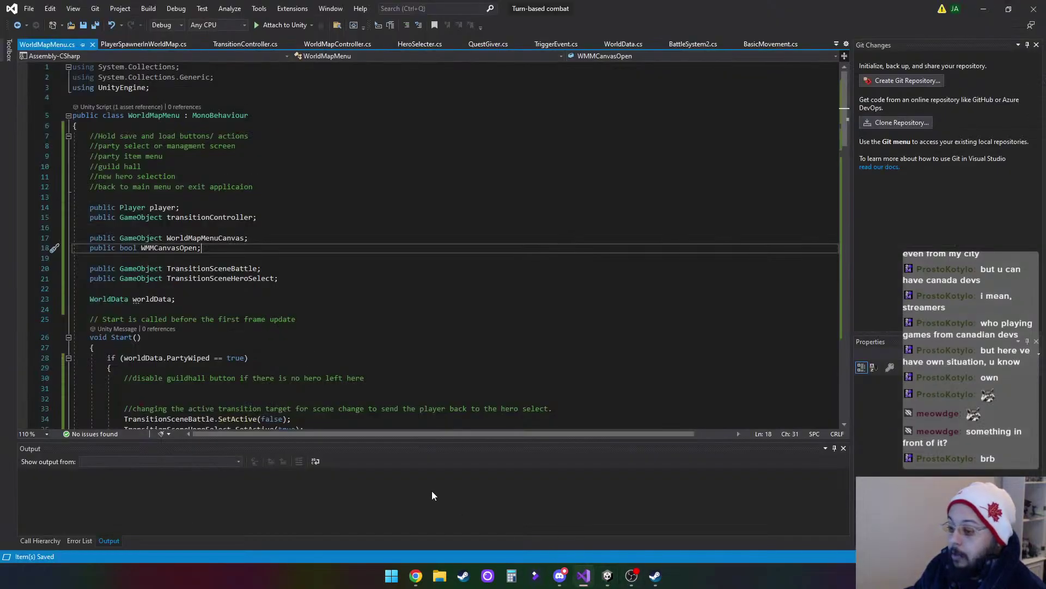
left_click_drag(844, 95, 848, 299)
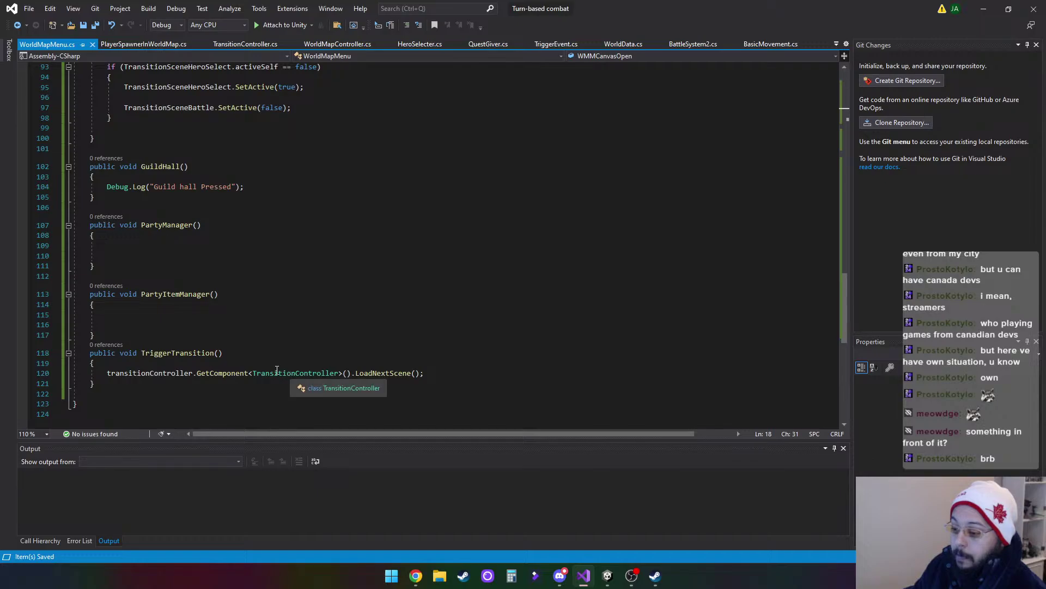
left_click(149, 363)
key("Return")
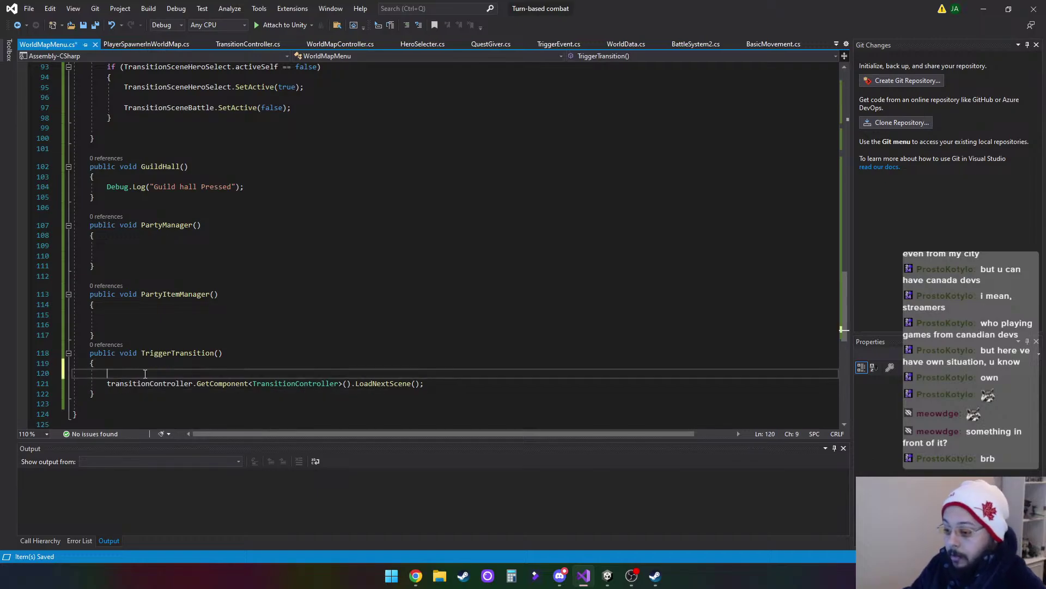
type("//")
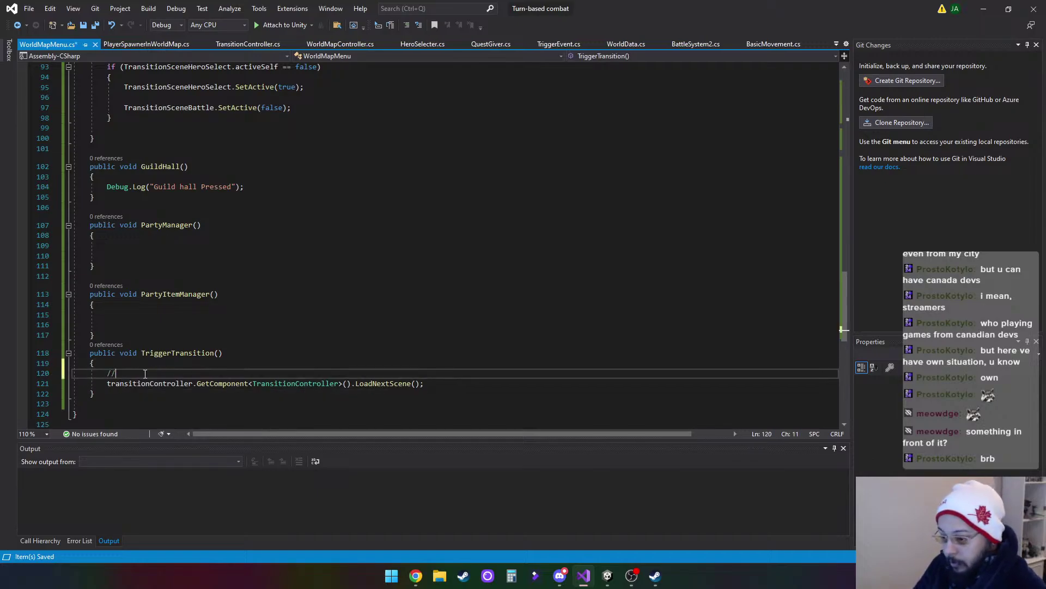
key("BackSpace")
key("BackSpace")
type("dep")
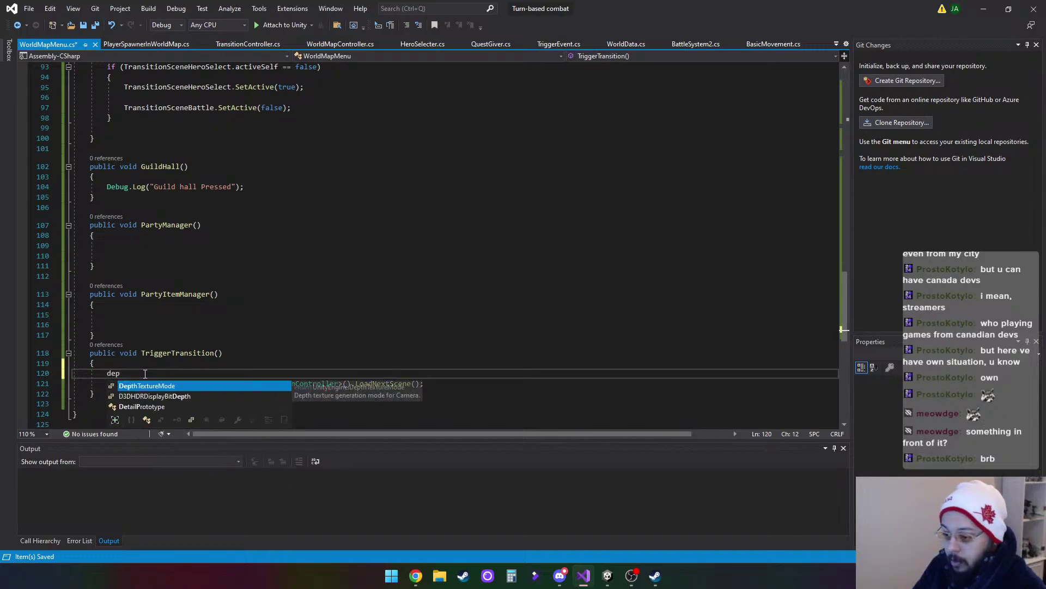
key("BackSpace")
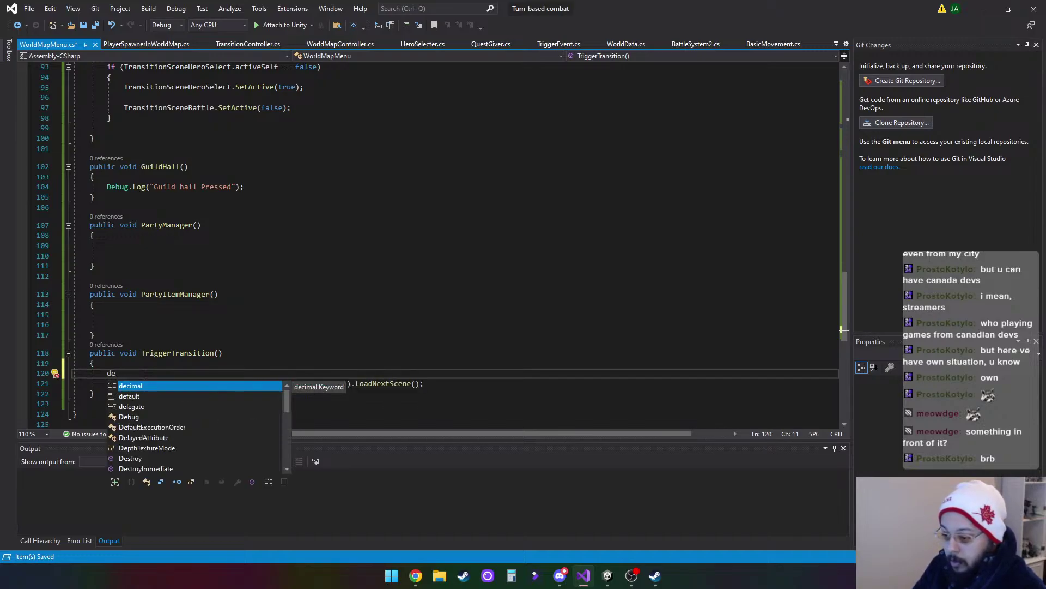
type("b")
key("Tab")
type(".")
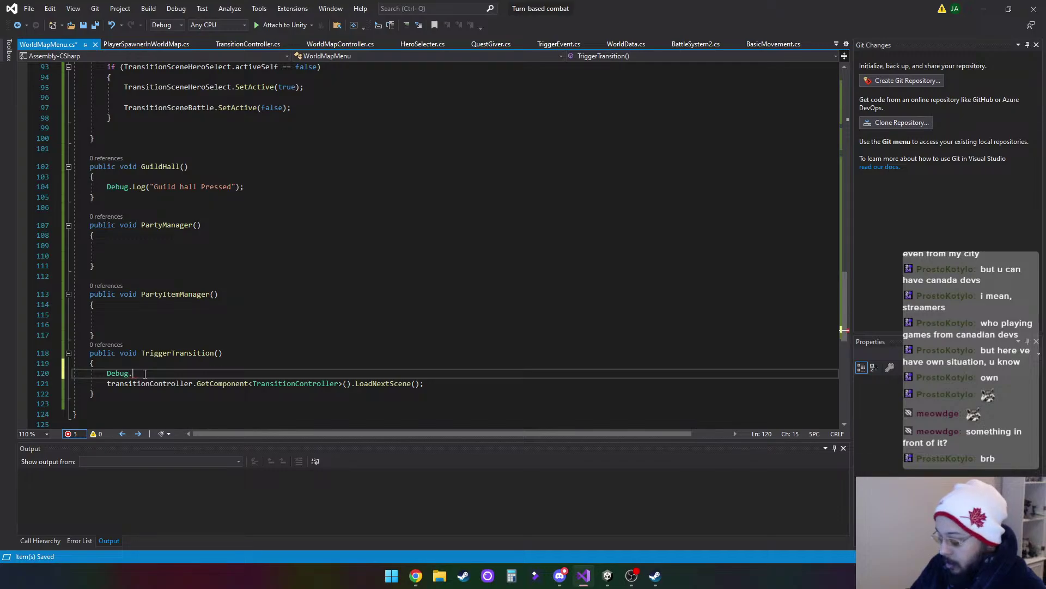
type("lo")
key("Tab")
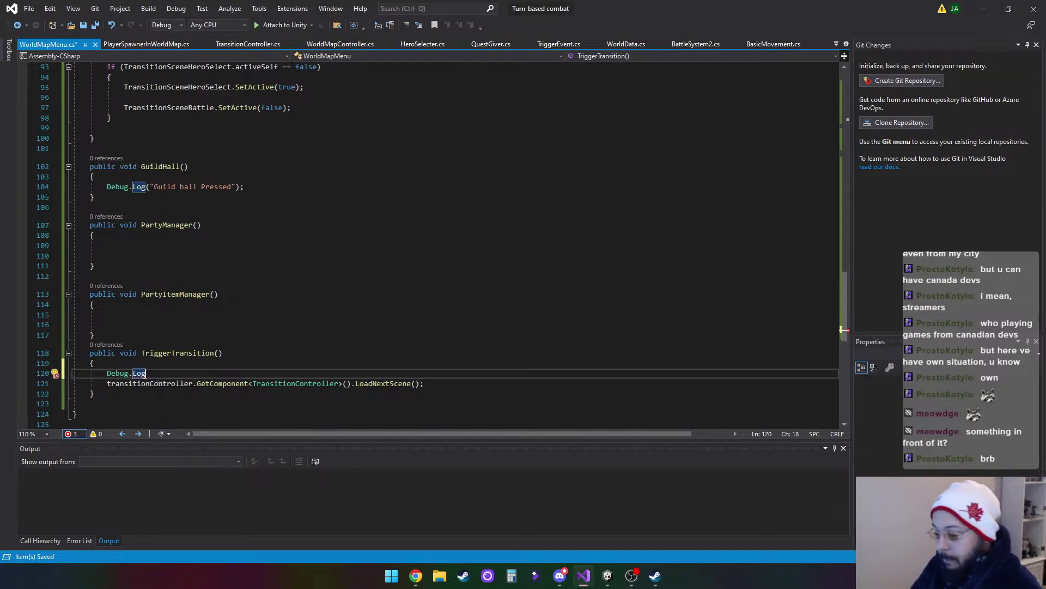
type("(\"")
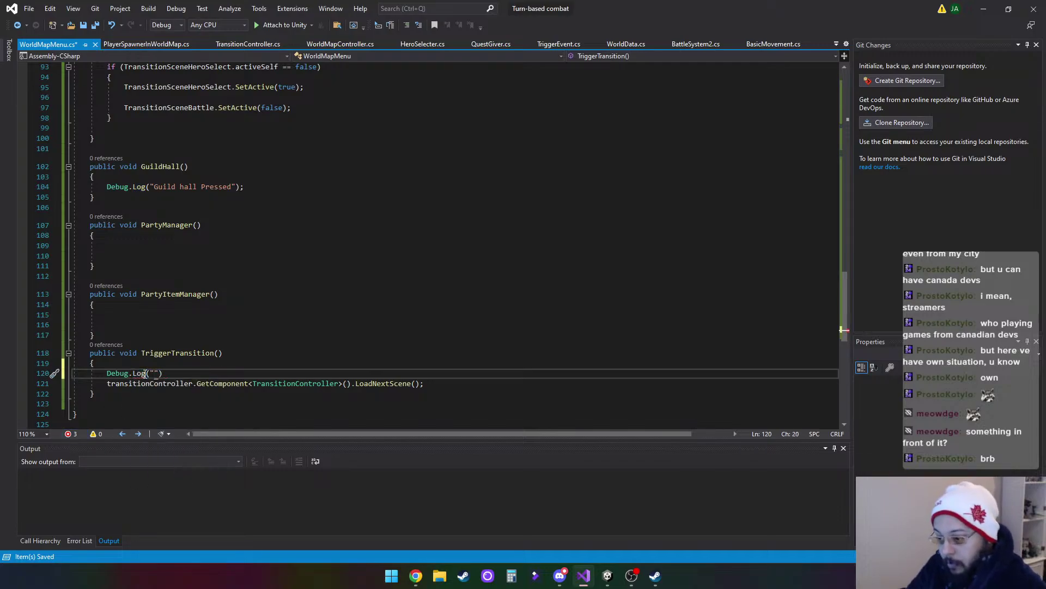
type("tiggered ")
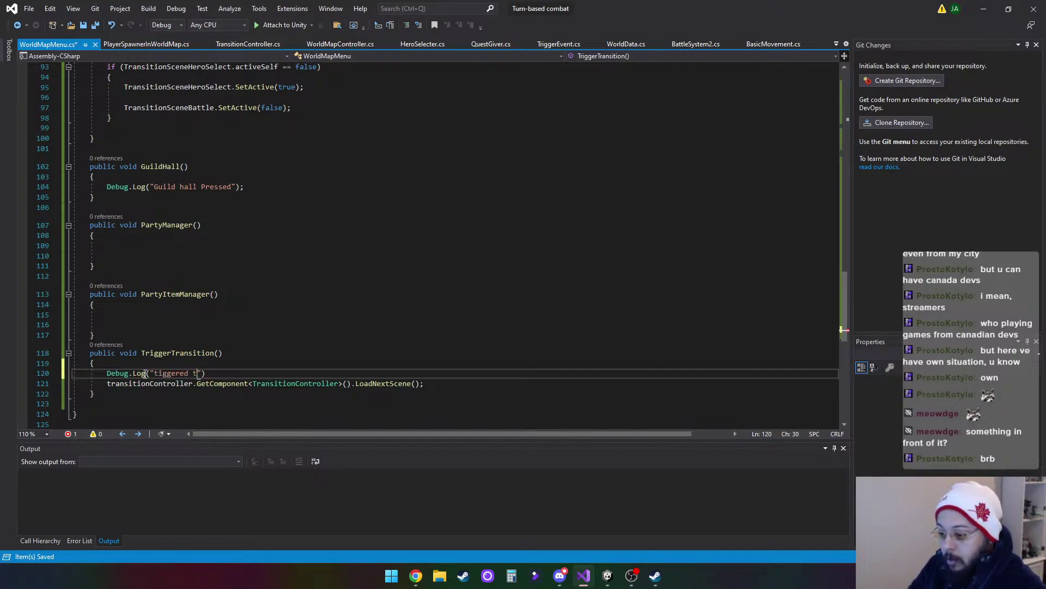
type("load n")
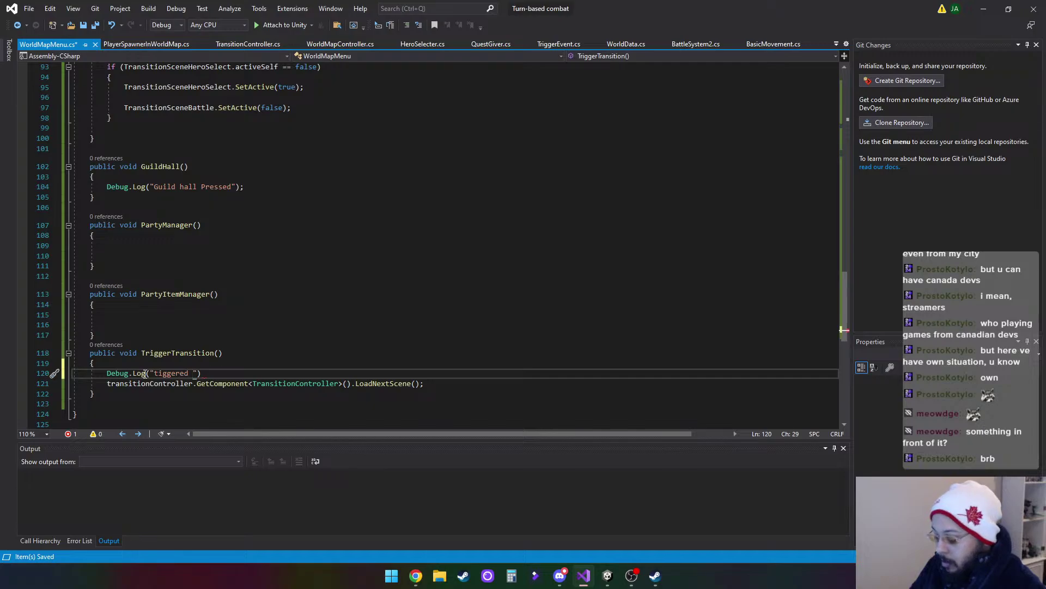
type("ext ")
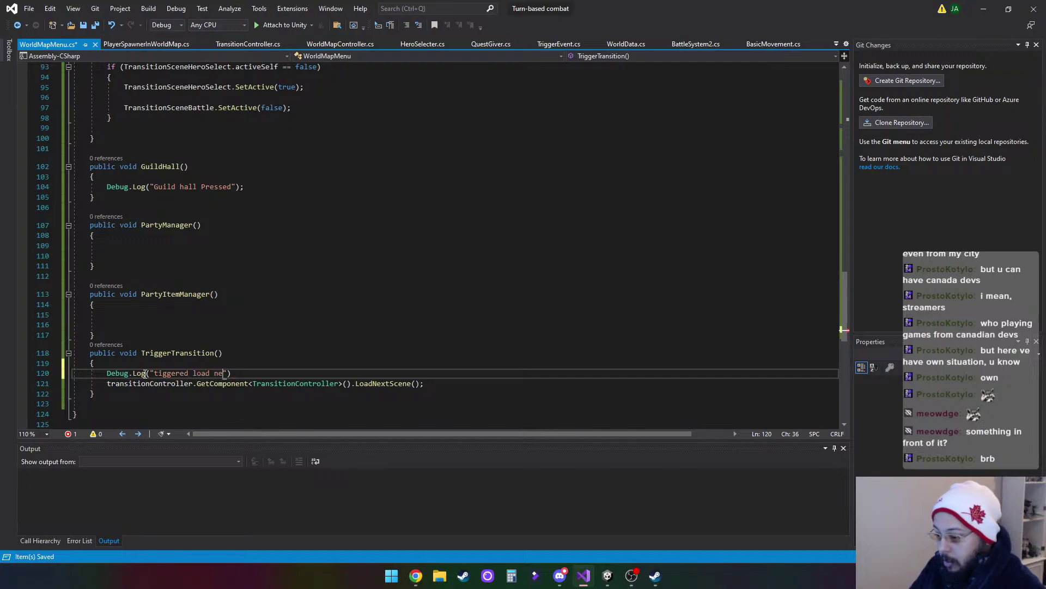
type("scene")
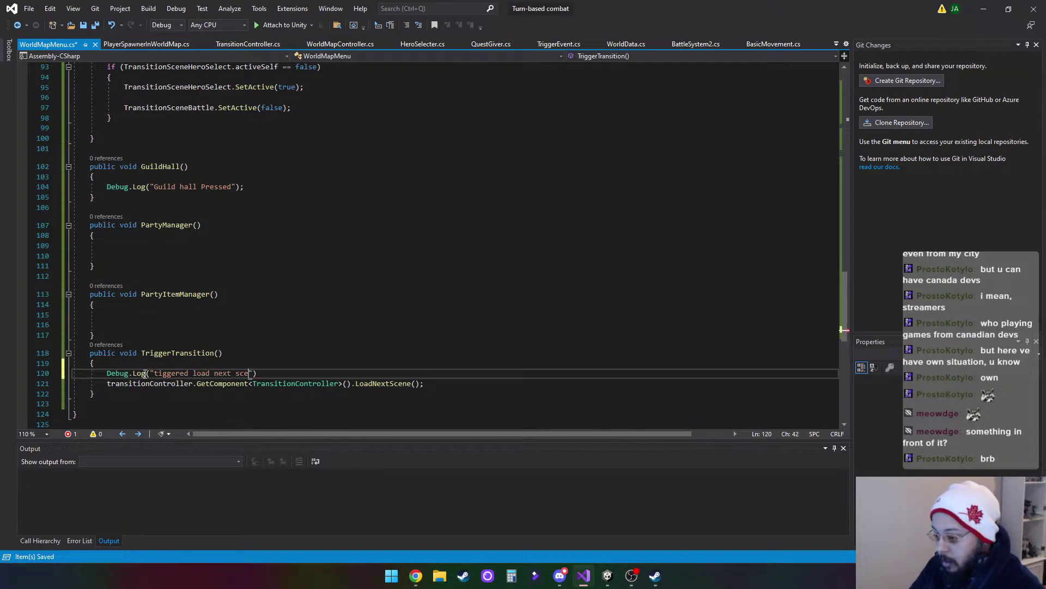
key("End")
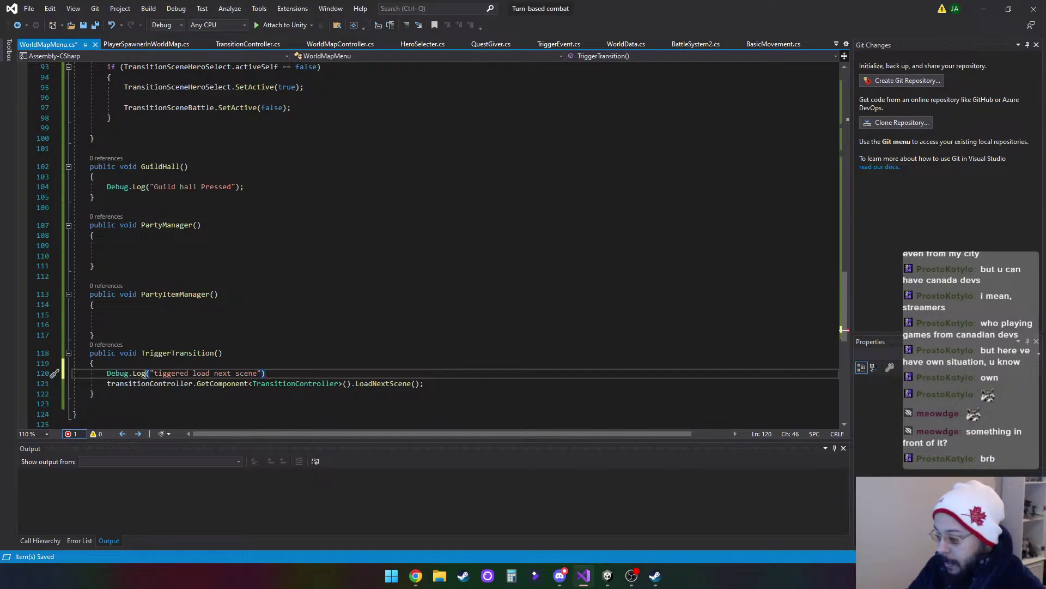
type(";")
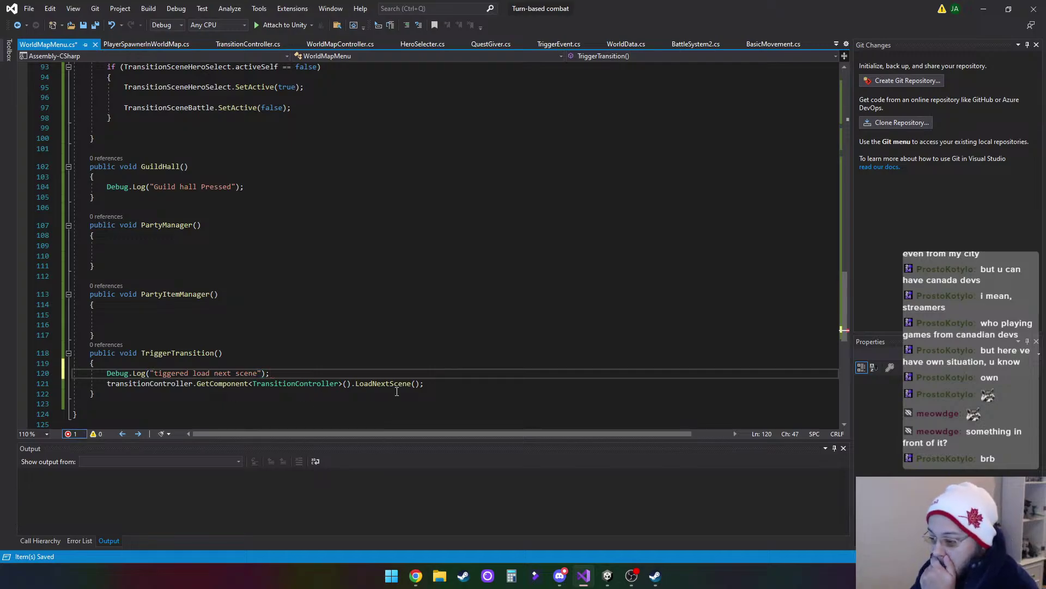
left_click(396, 392)
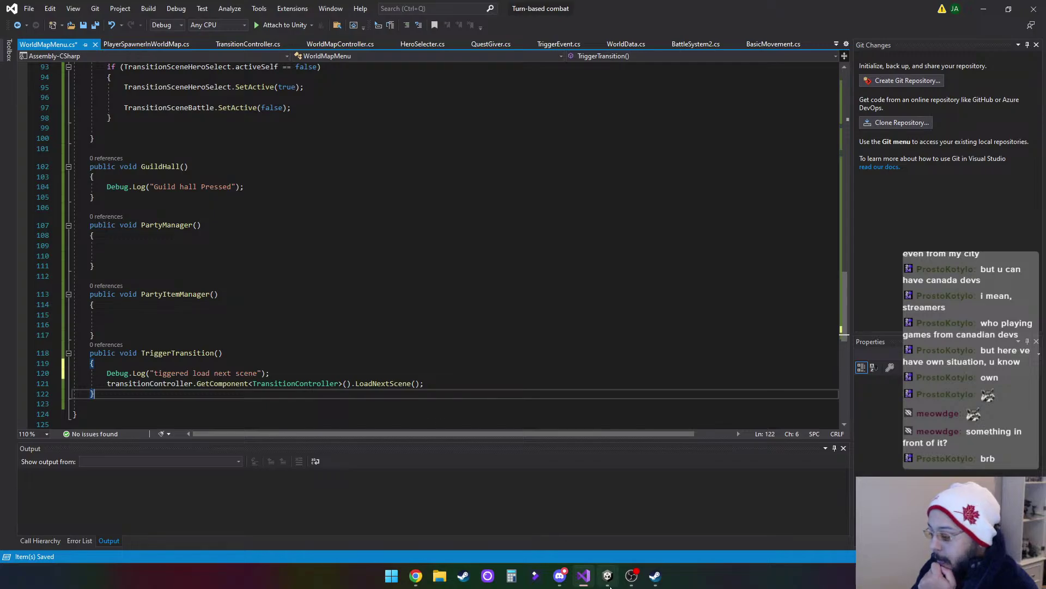
Inspect the HeroSelect object's Transition Controller settings in Unity and return to WorldMapMenu.cs in Visual Studio
left_click(608, 575)
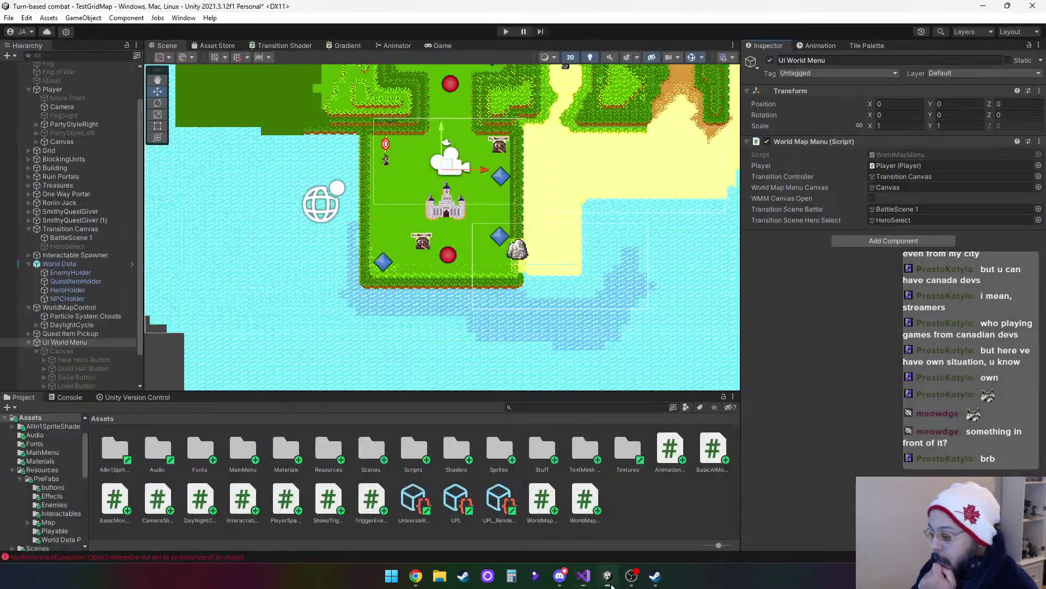
left_click(73, 247)
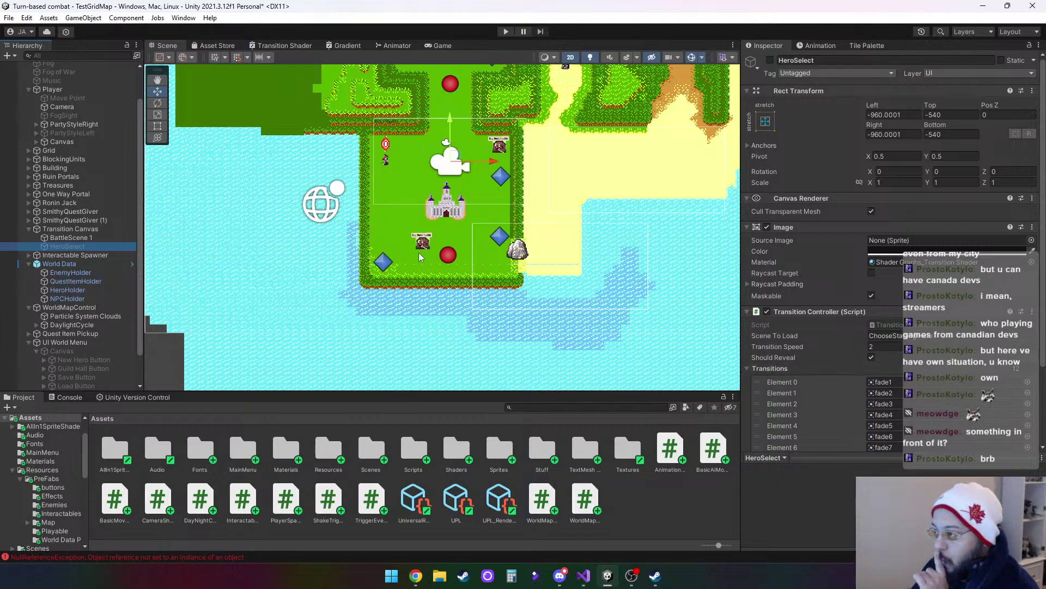
left_click(583, 575)
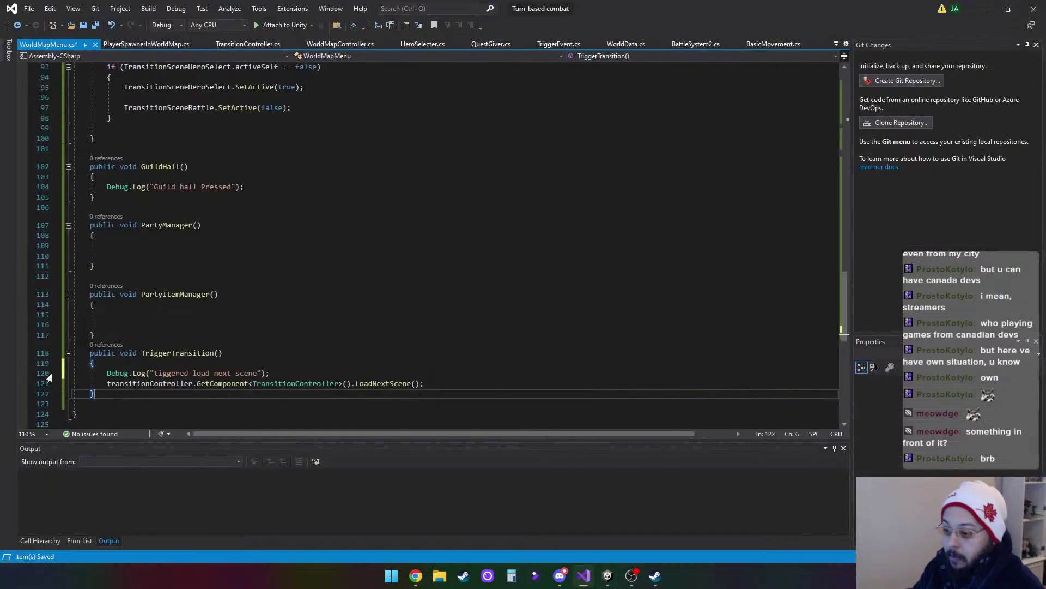
Call TriggerTransition(); below the if block in NewHeroSelect() and save the WorldMapMenu.cs script
left_click_drag(142, 353, 226, 354)
key("ctrl+c")
scroll(339, 332, "up", 7)
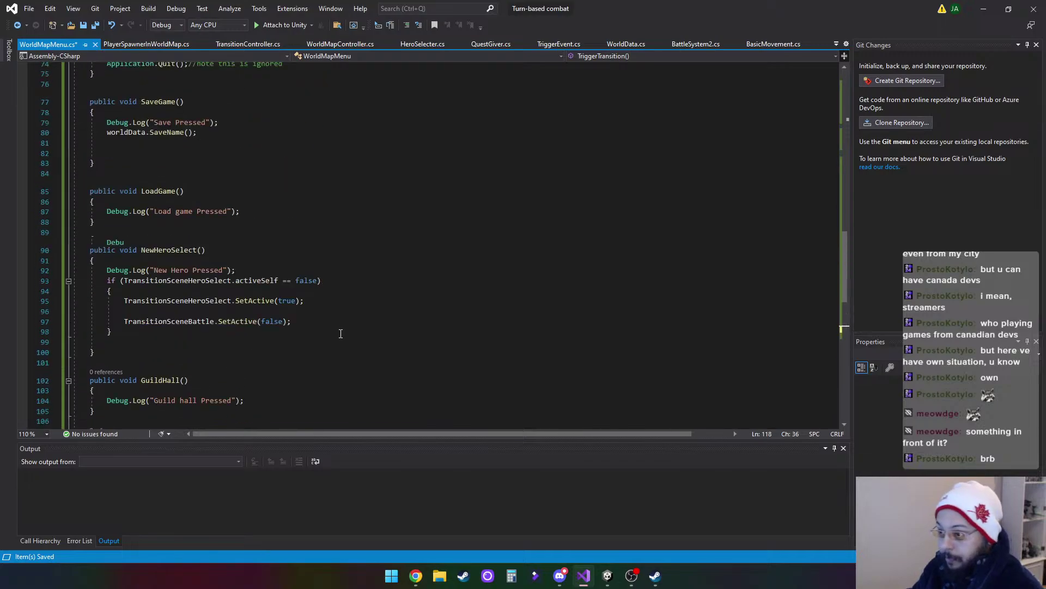
scroll(341, 337, "down", 3)
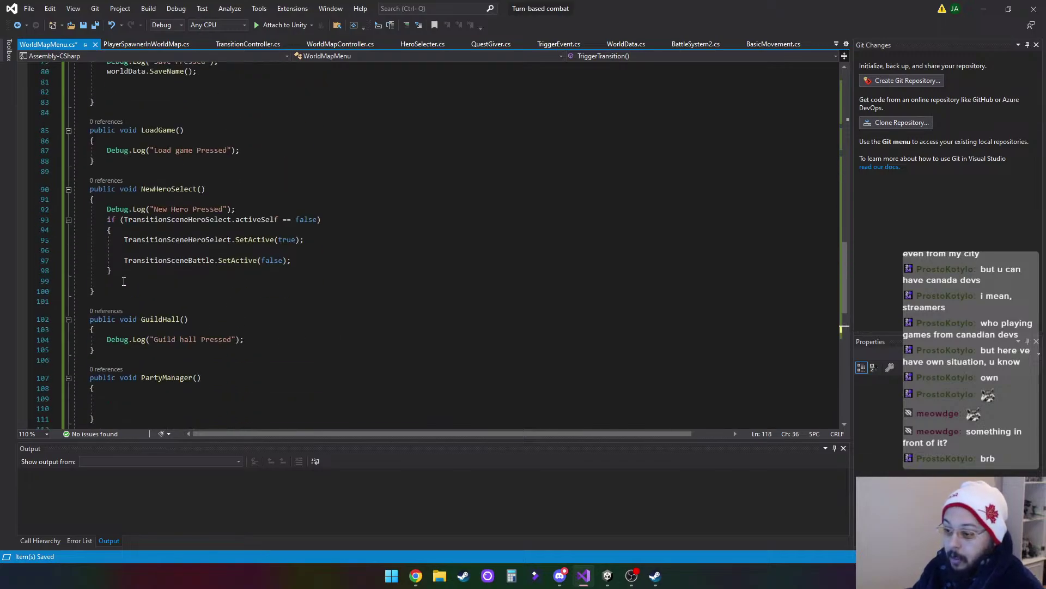
left_click(124, 281)
key("Return")
key("Return")
key("Up")
key("ctrl+v")
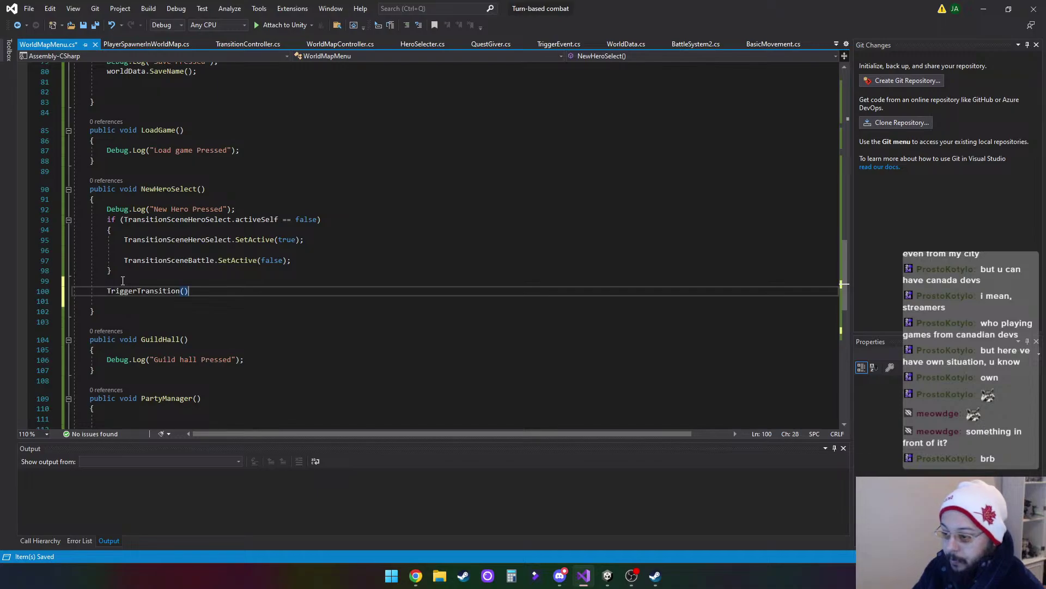
type(";")
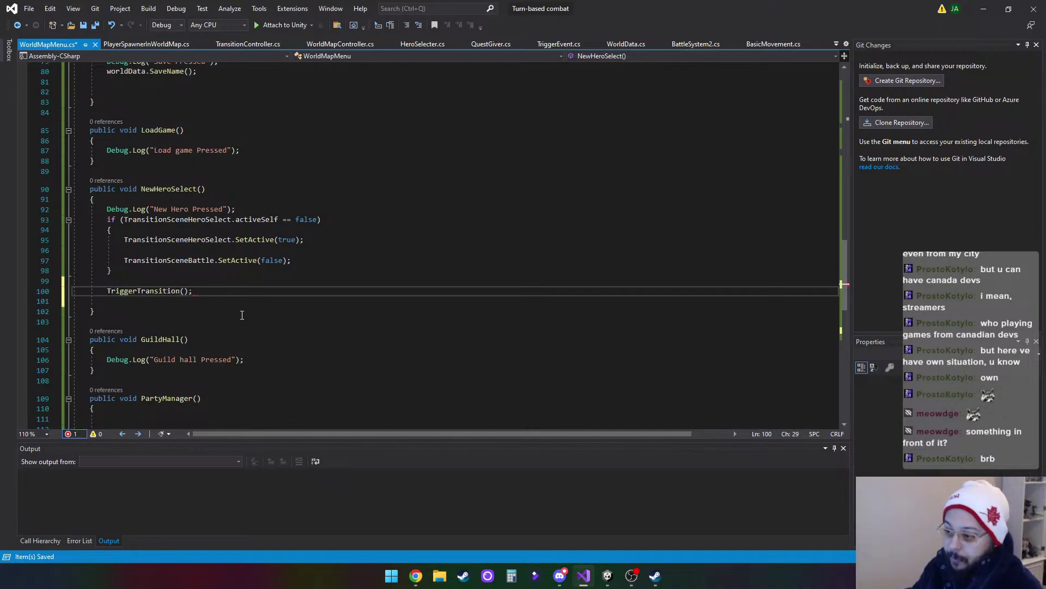
left_click(242, 314)
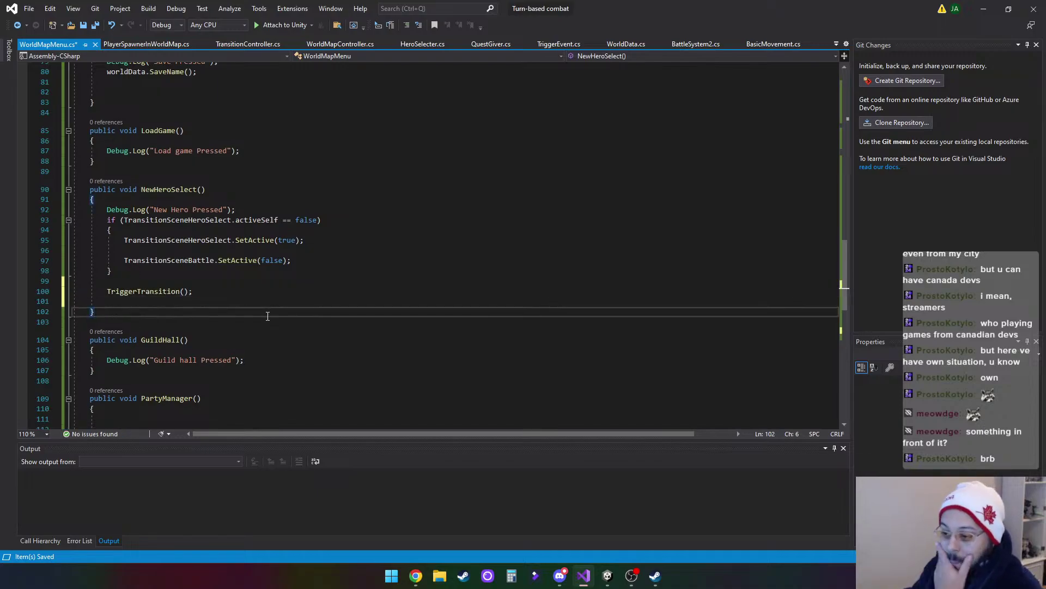
scroll(327, 261, "down", 4)
scroll(378, 260, "down", 3)
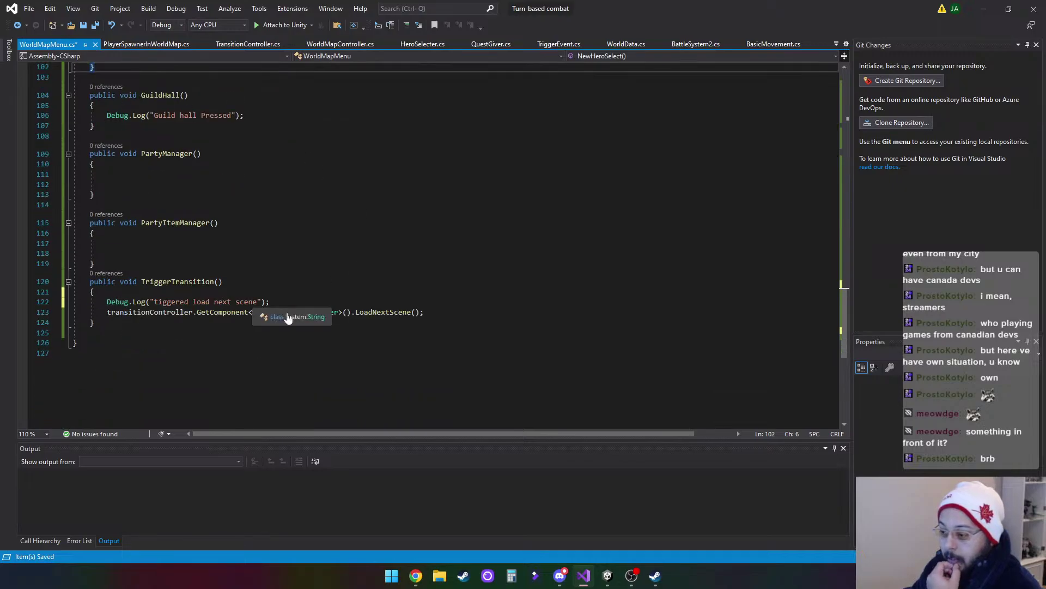
left_click(86, 24)
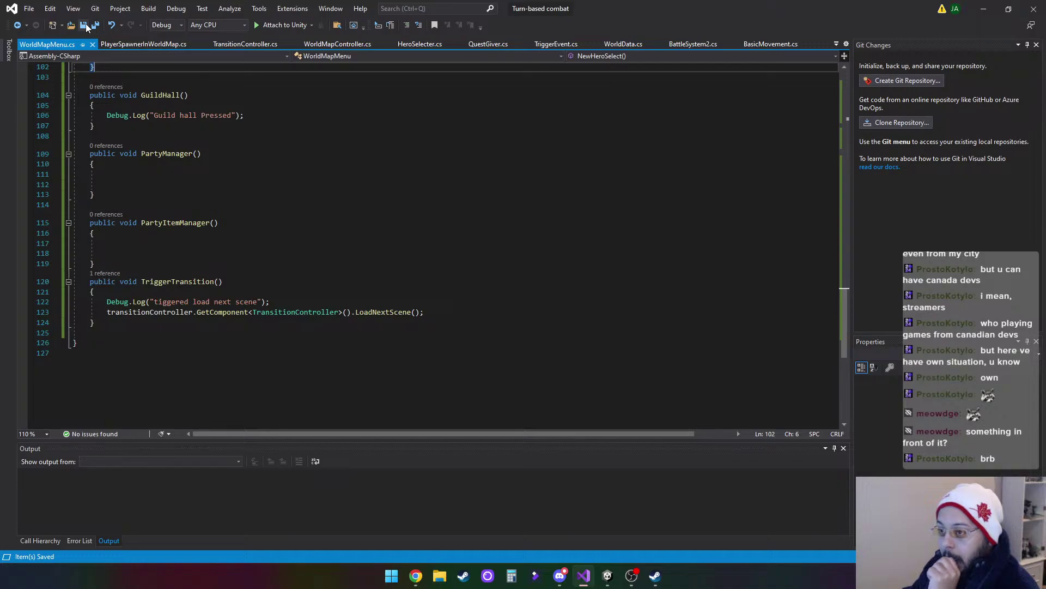
Switch to Unity and deactivate the BattleScene 1 object under Transition Canvas
left_click(607, 575)
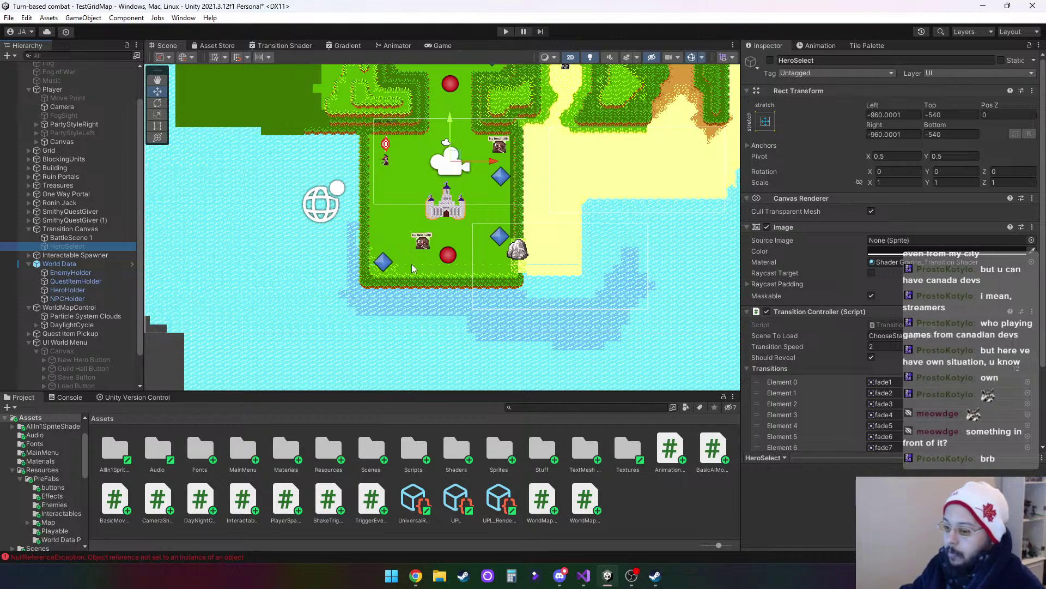
left_click(82, 238)
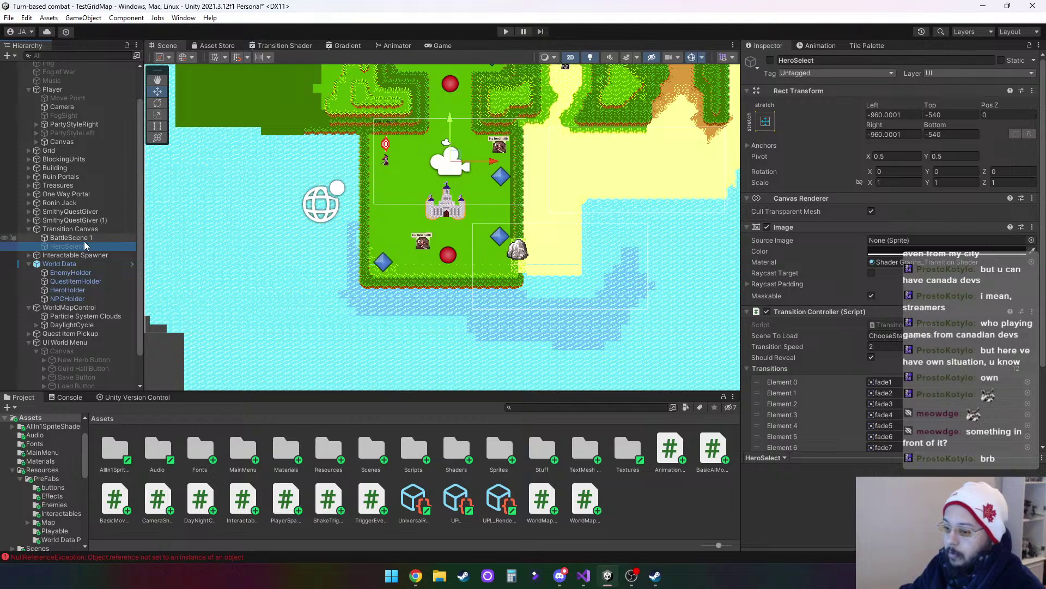
left_click(770, 60)
Play the scene, choose Select New Hero, and trace the latest TriggerTransition() console error to its line in WorldMapMenu.cs
left_click(505, 32)
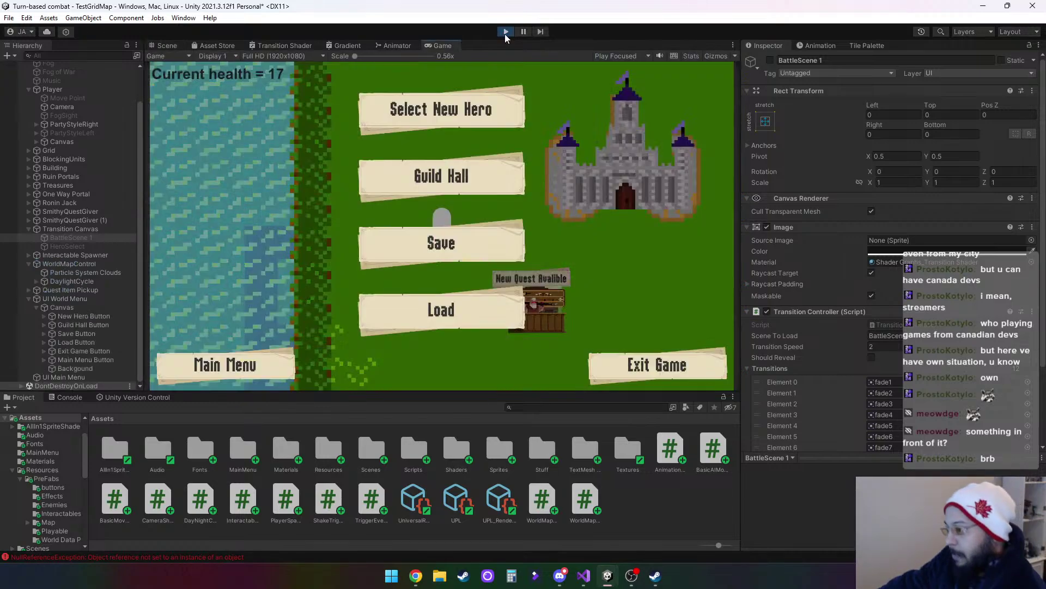
left_click(431, 122)
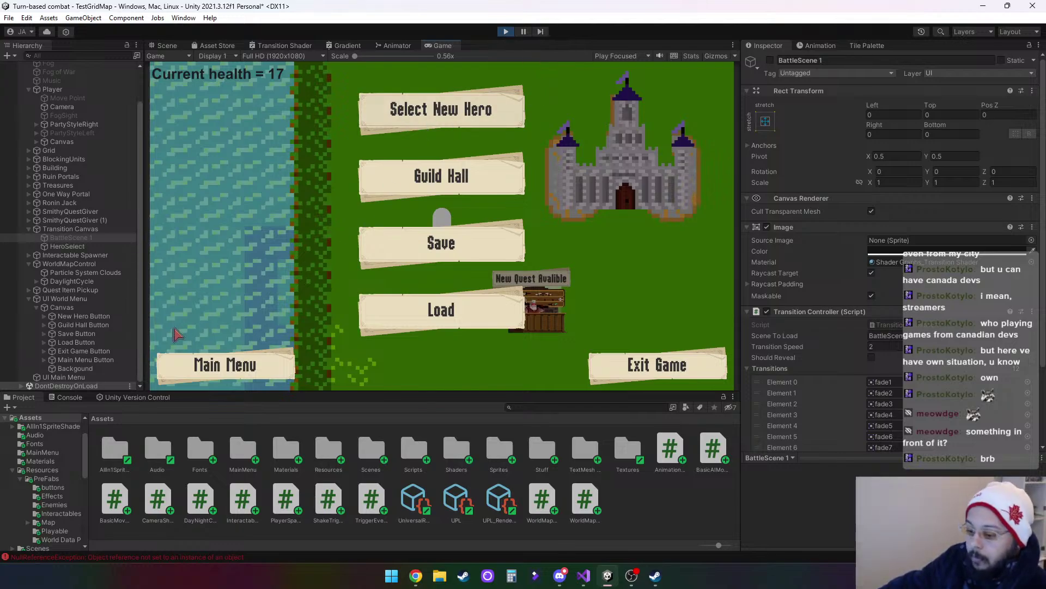
left_click(63, 400)
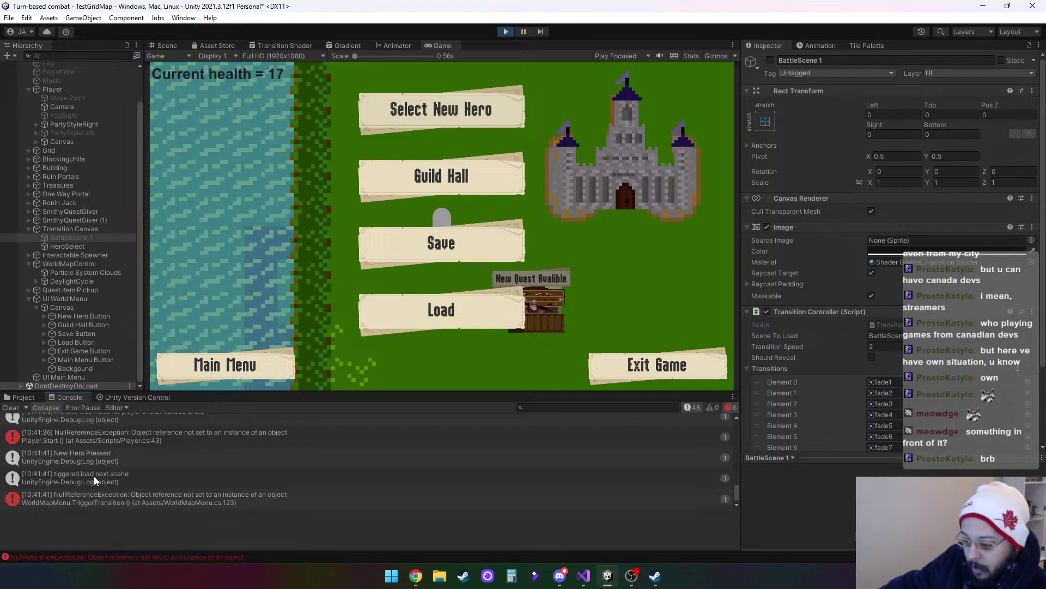
double_click(166, 499)
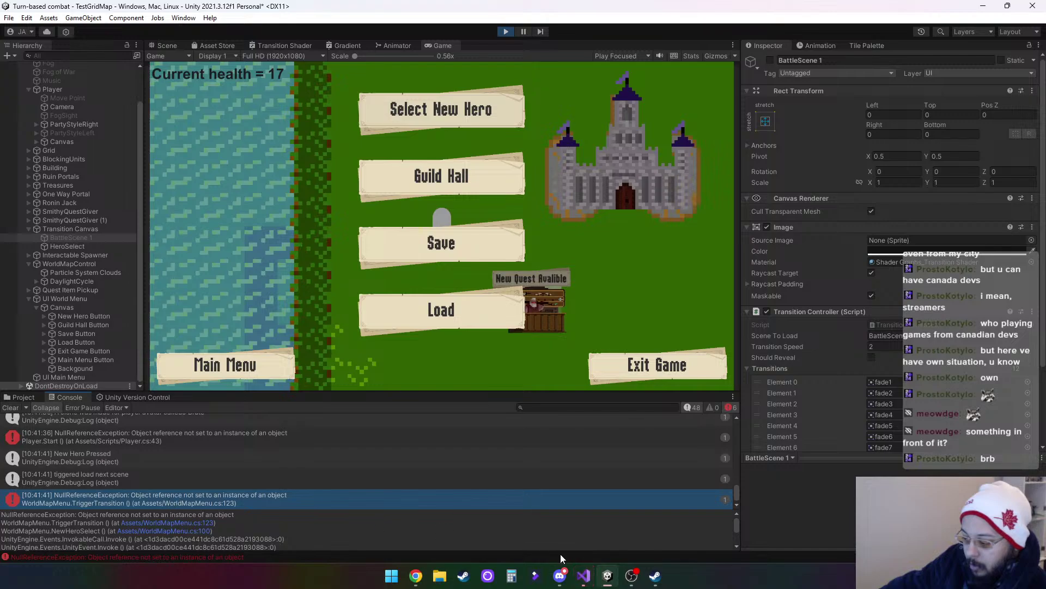
left_click(584, 576)
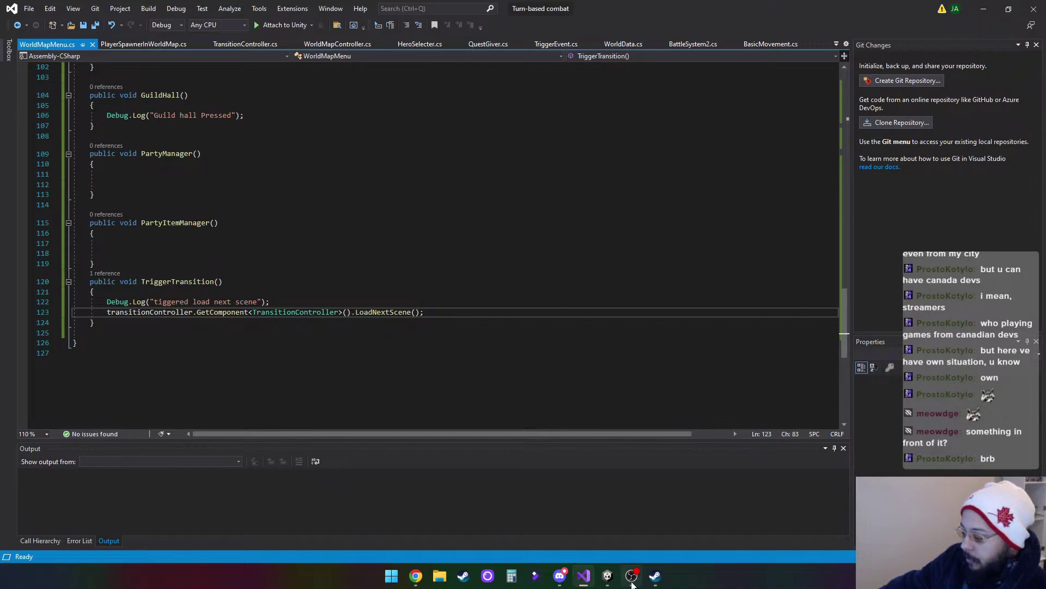
Return to Unity and compare the components on Transition Canvas with those on its HeroSelect child
left_click(608, 575)
left_click(80, 228)
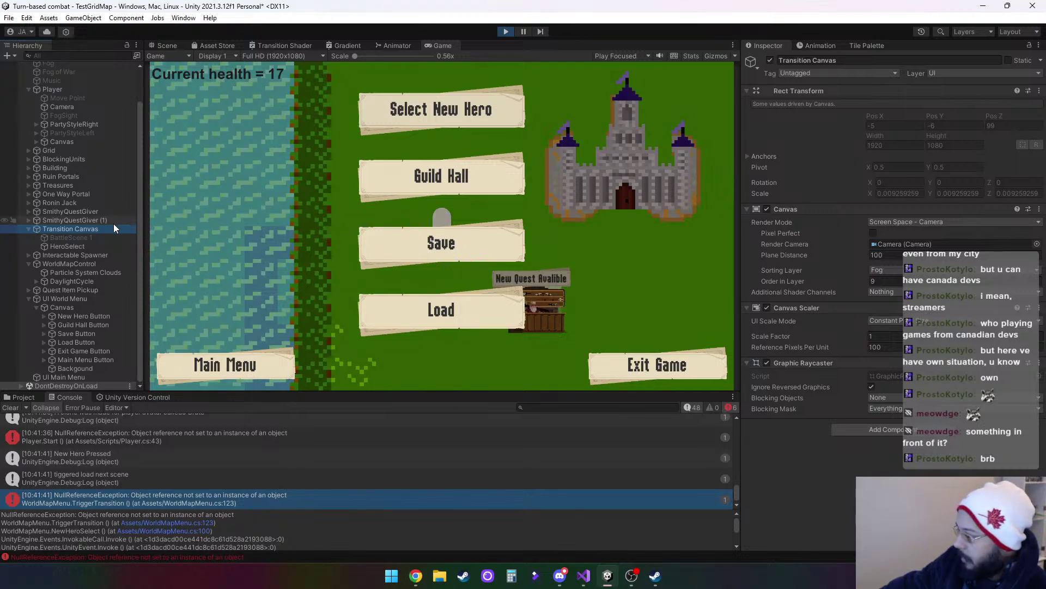
left_click(86, 248)
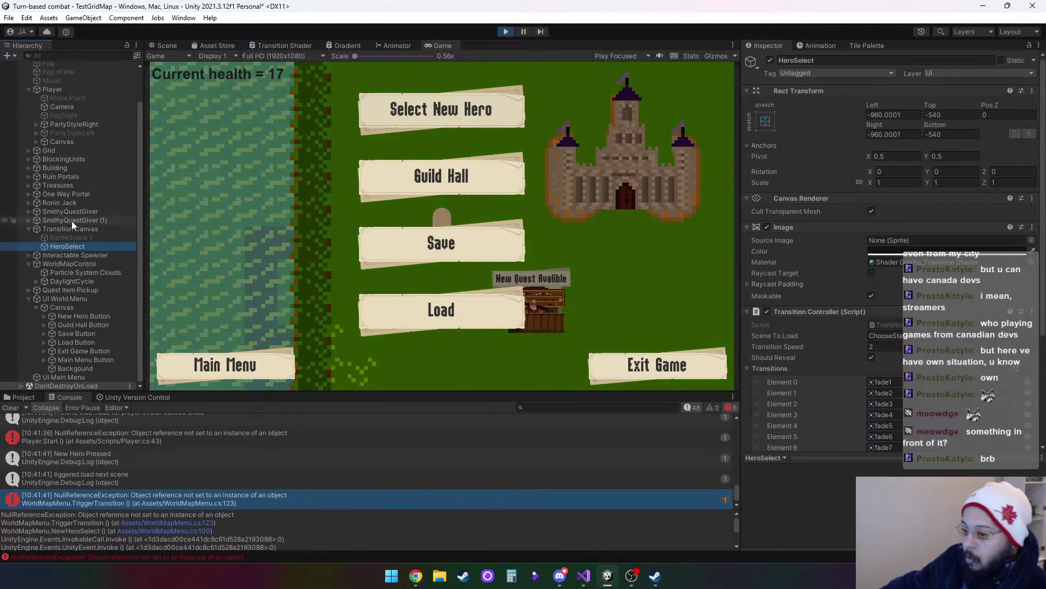
Stop the running scene and assign HeroSelect as the Transition Controller of the World Map Menu script on UI World Menu
left_click(505, 32)
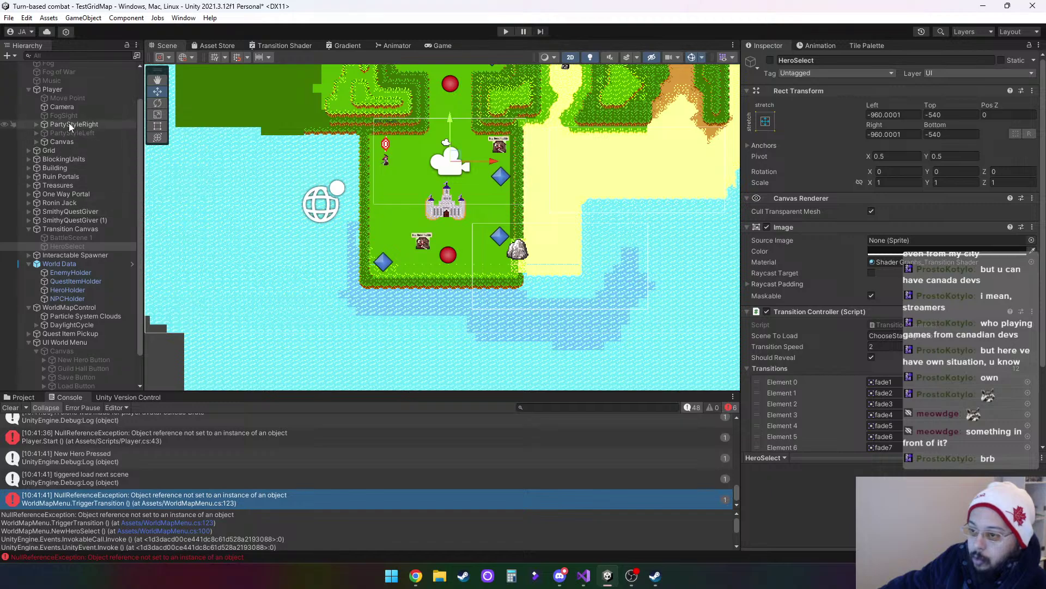
left_click(85, 350)
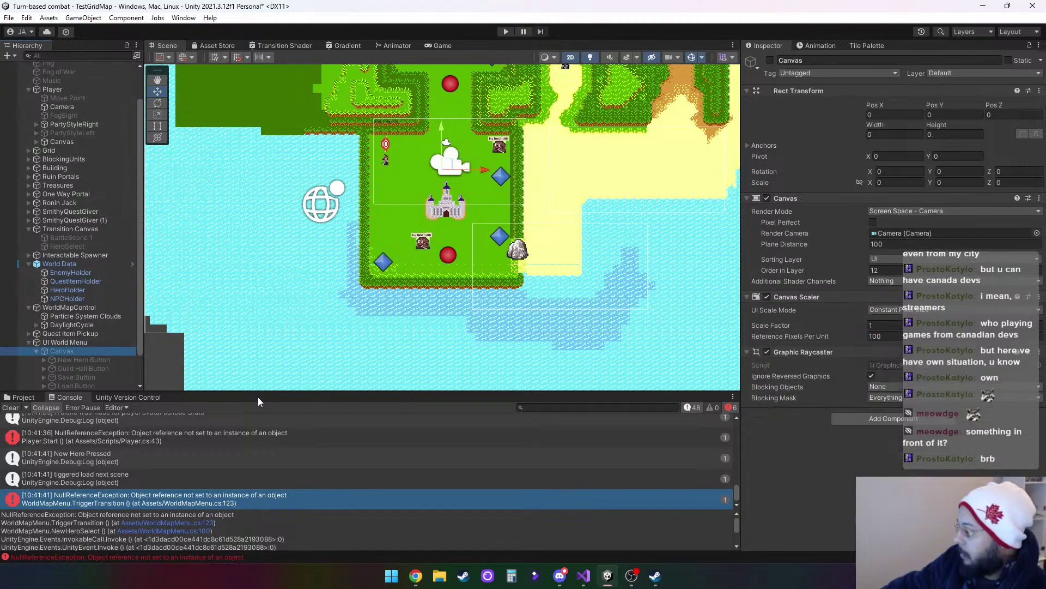
left_click(90, 343)
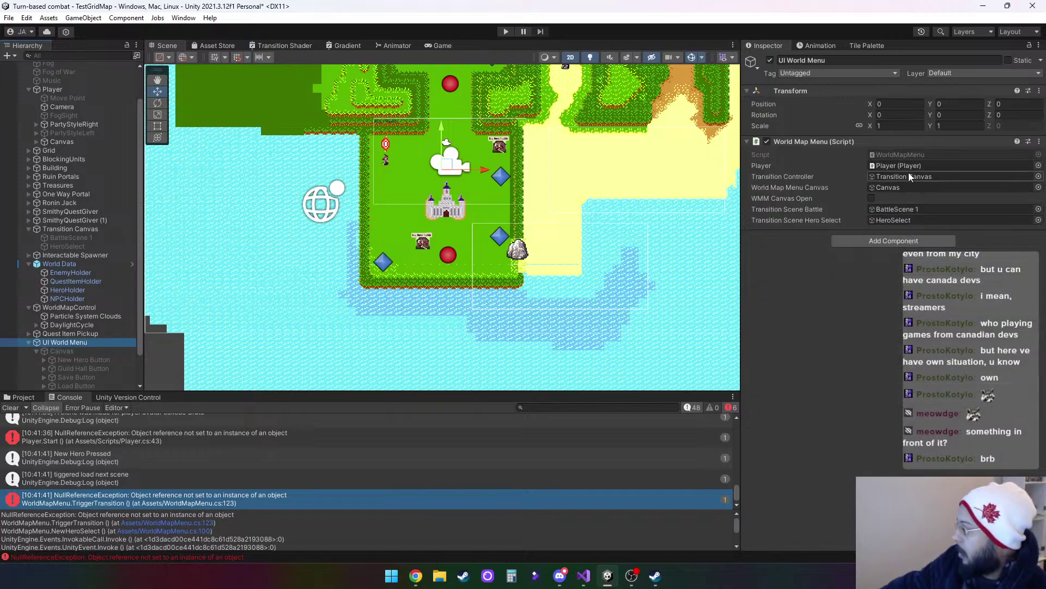
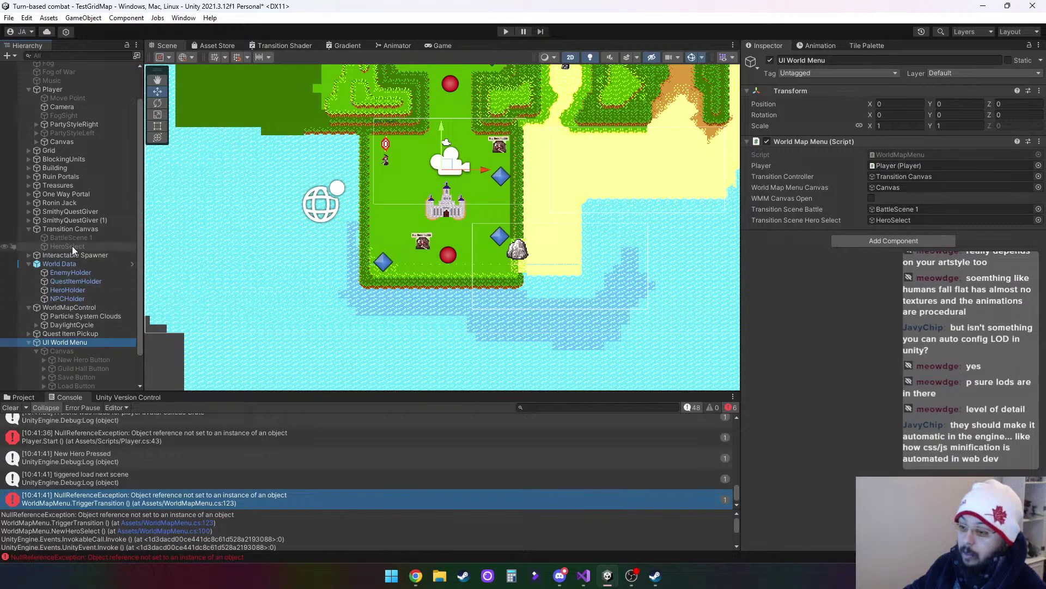
left_click_drag(72, 246, 894, 176)
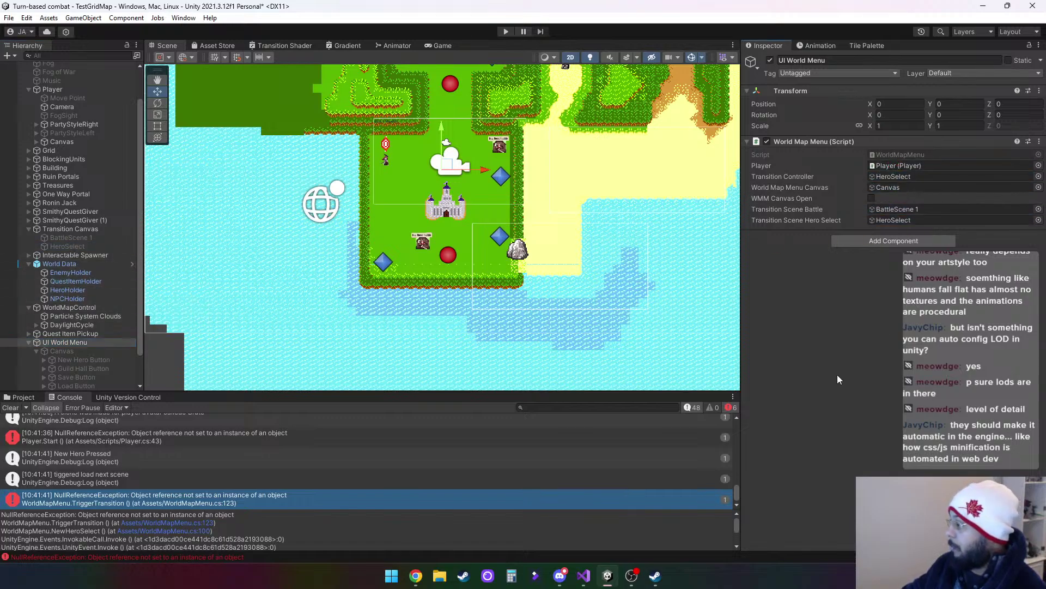
Play the scene, clear the console, and choose Select New Hero in the world map menu to test the transition
left_click(505, 31)
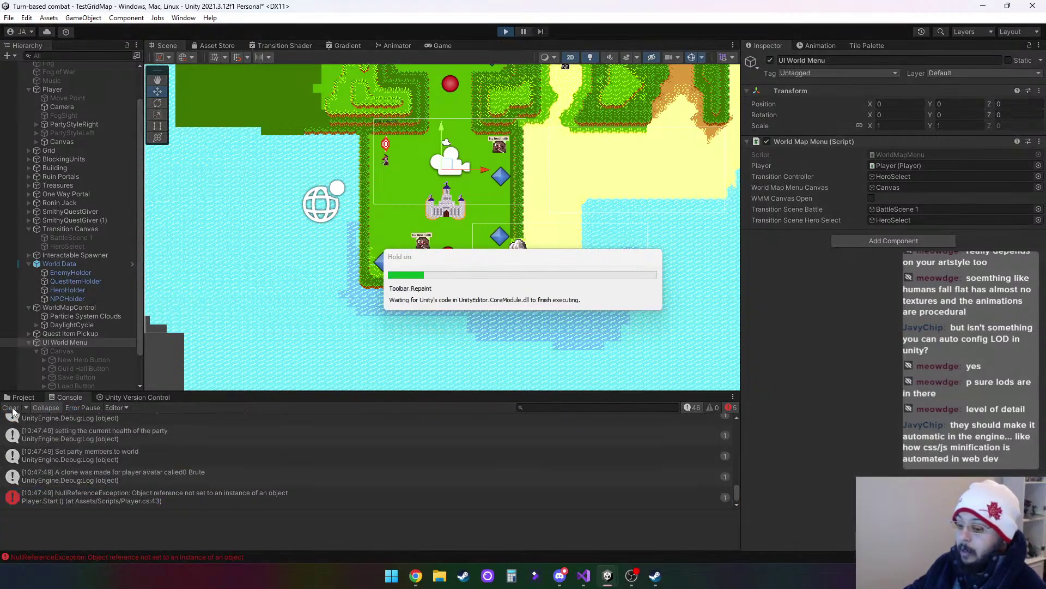
left_click(11, 407)
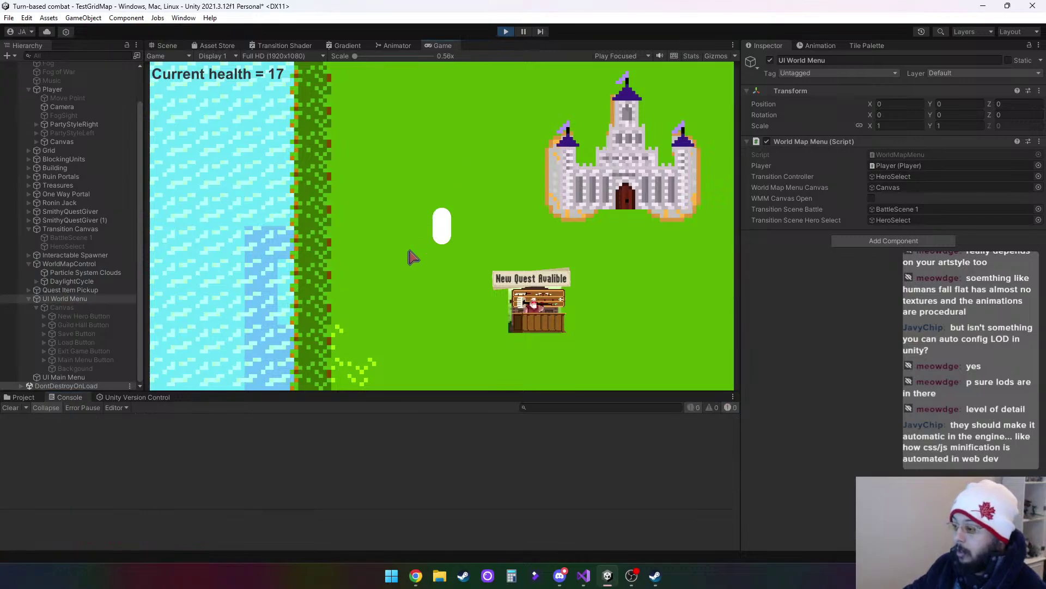
key("Escape")
left_click(459, 117)
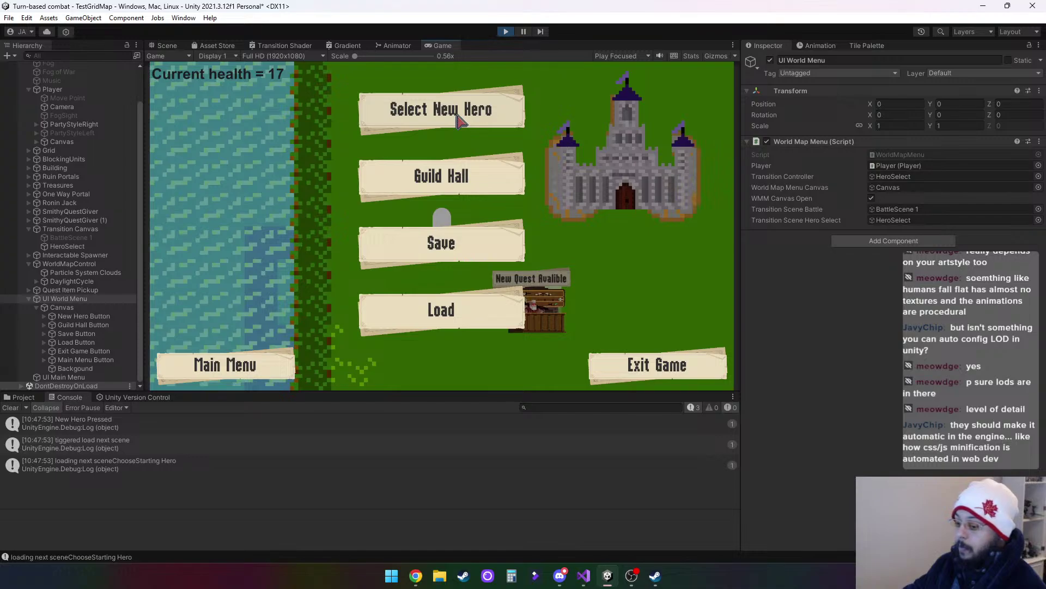
left_click(405, 111)
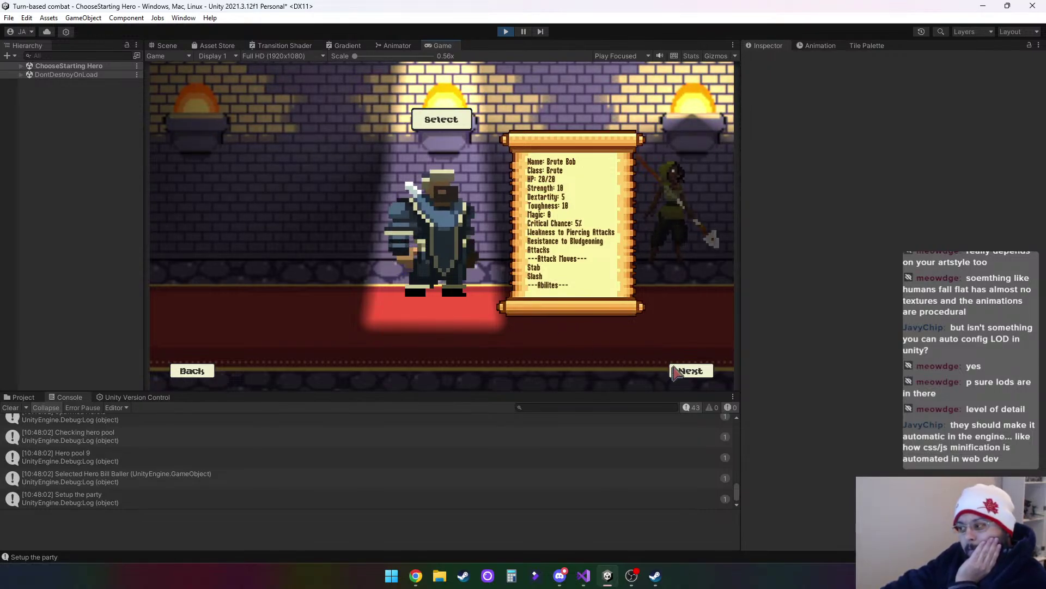
Select the Huntress as the new hero and continue through the cutscene to the world map
left_click(700, 373)
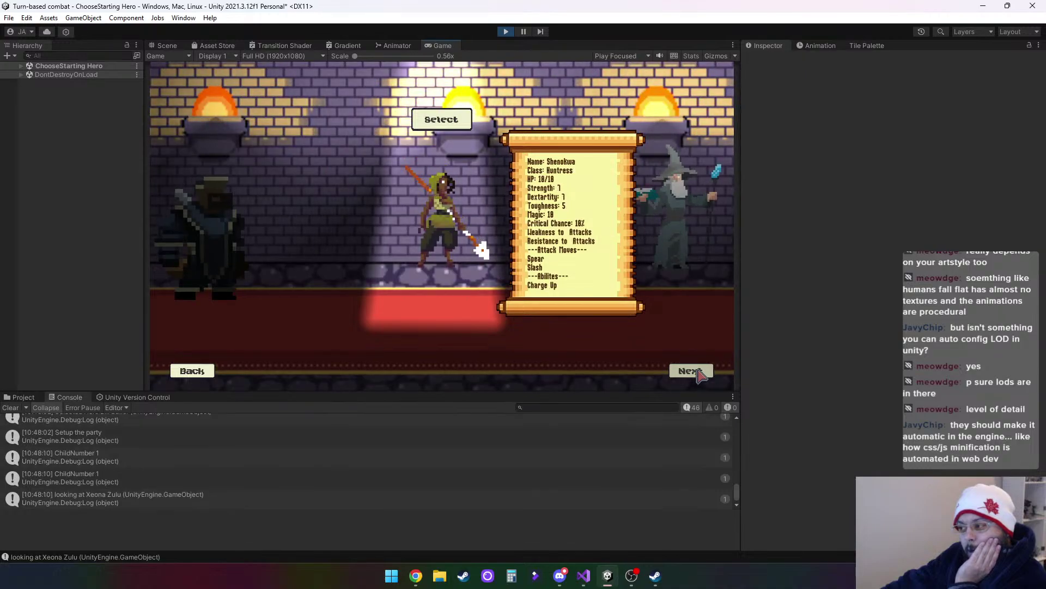
left_click(457, 122)
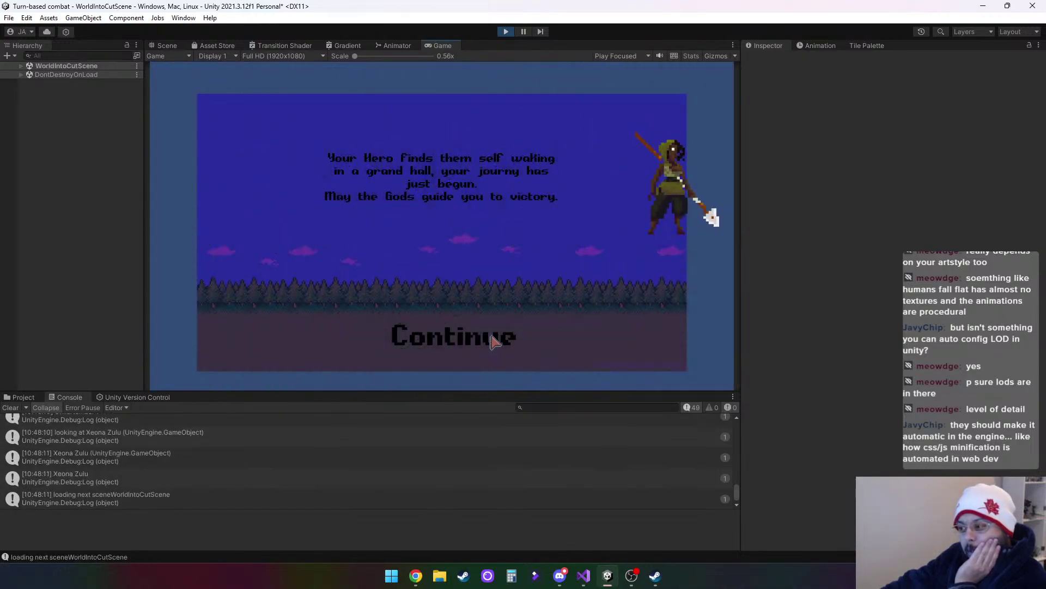
left_click(496, 342)
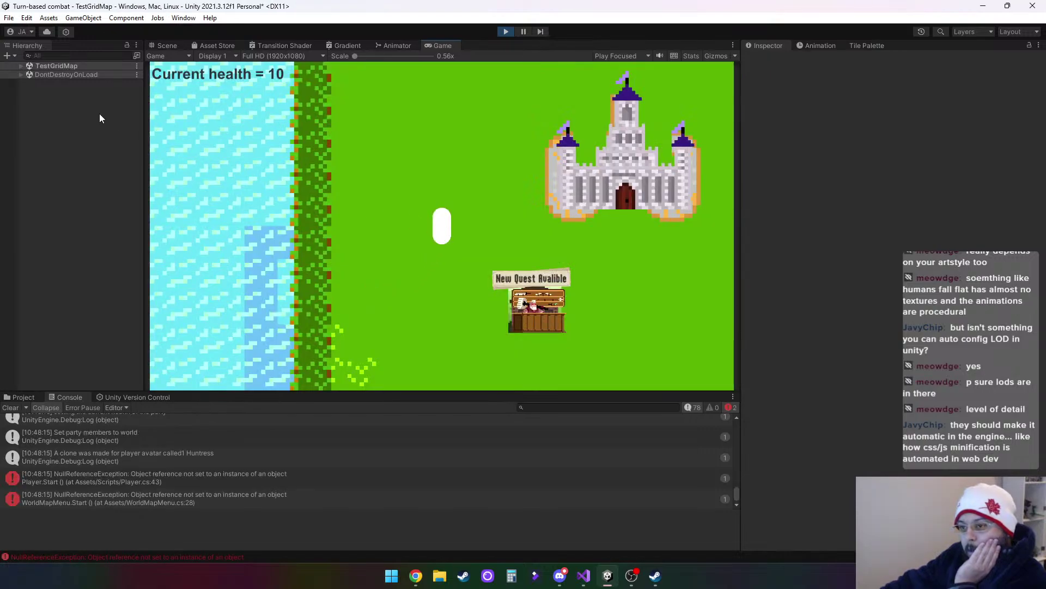
Expand DontDestroyOnLoad and inspect the hero stored under HeroHolder in World Data
left_click(21, 74)
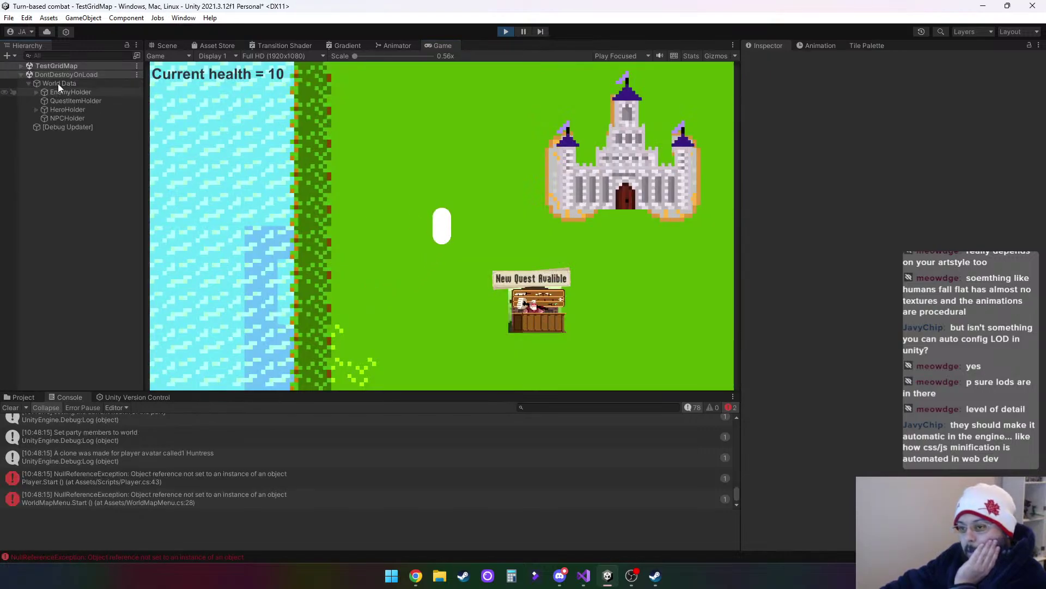
left_click(37, 109)
left_click(36, 109)
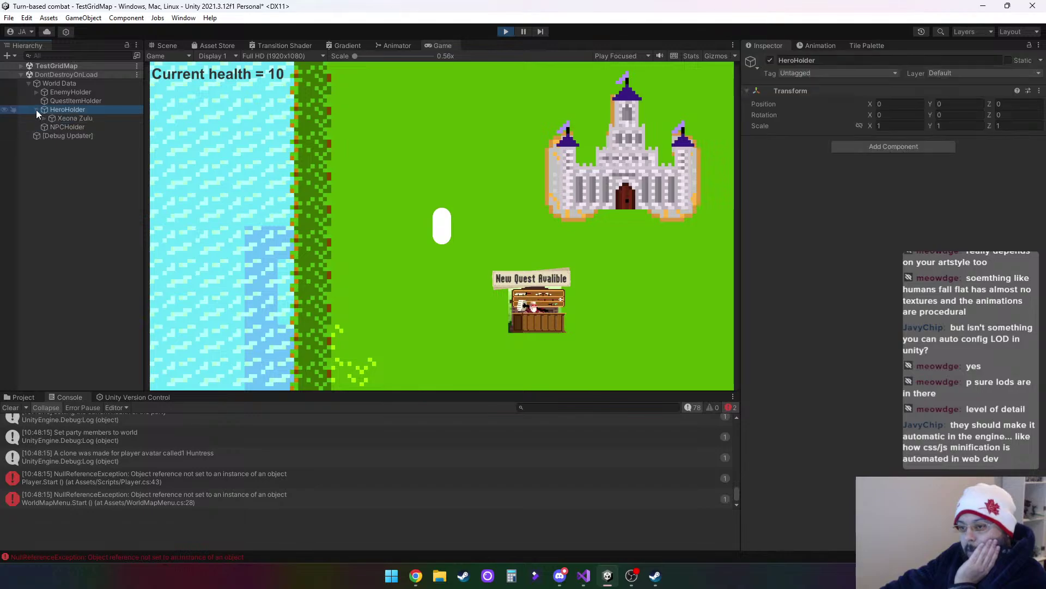
Walk the player up and right on the map, and choose Select New Hero again from the world map menu
left_click(479, 197)
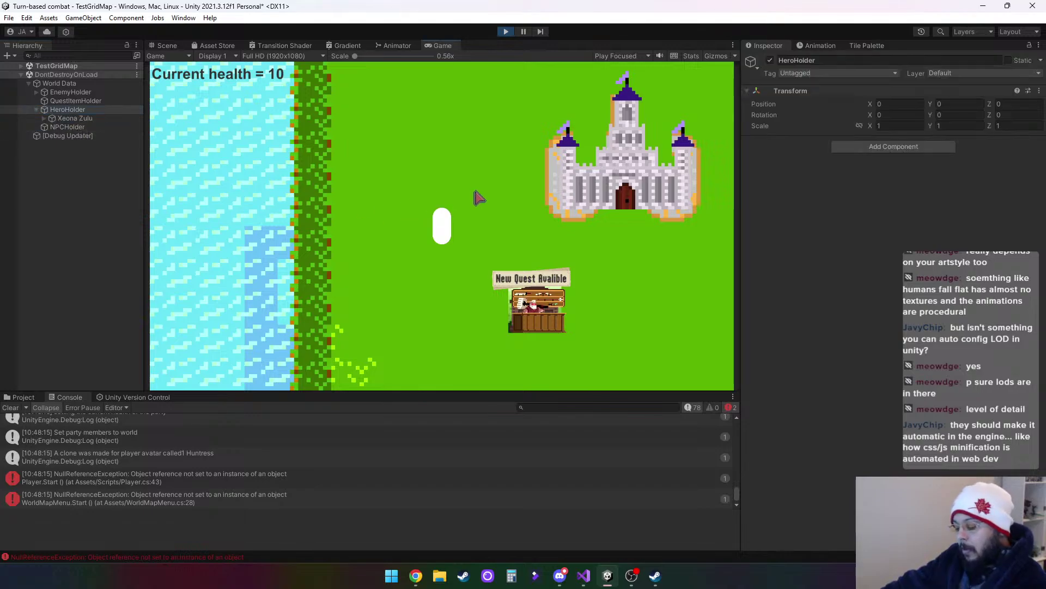
key("w")
key("d")
key("w")
key("d")
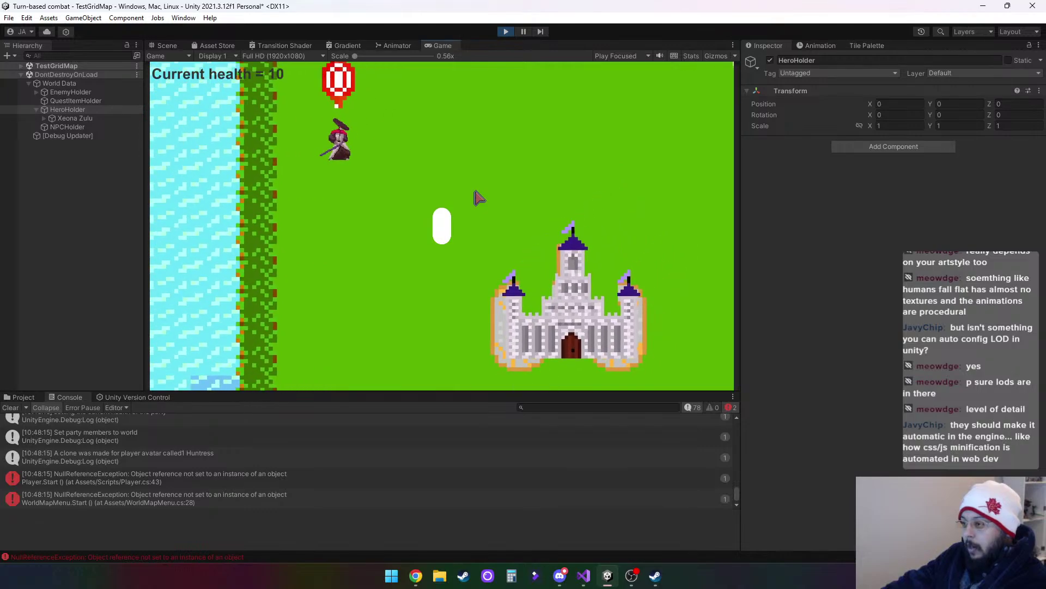
key("Escape")
left_click(425, 121)
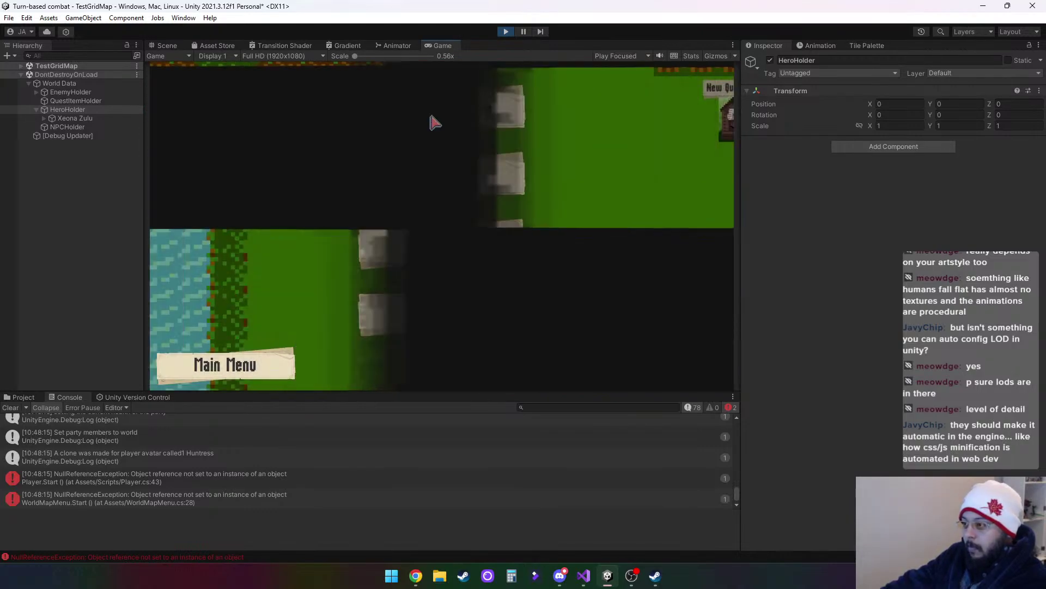
left_click(439, 119)
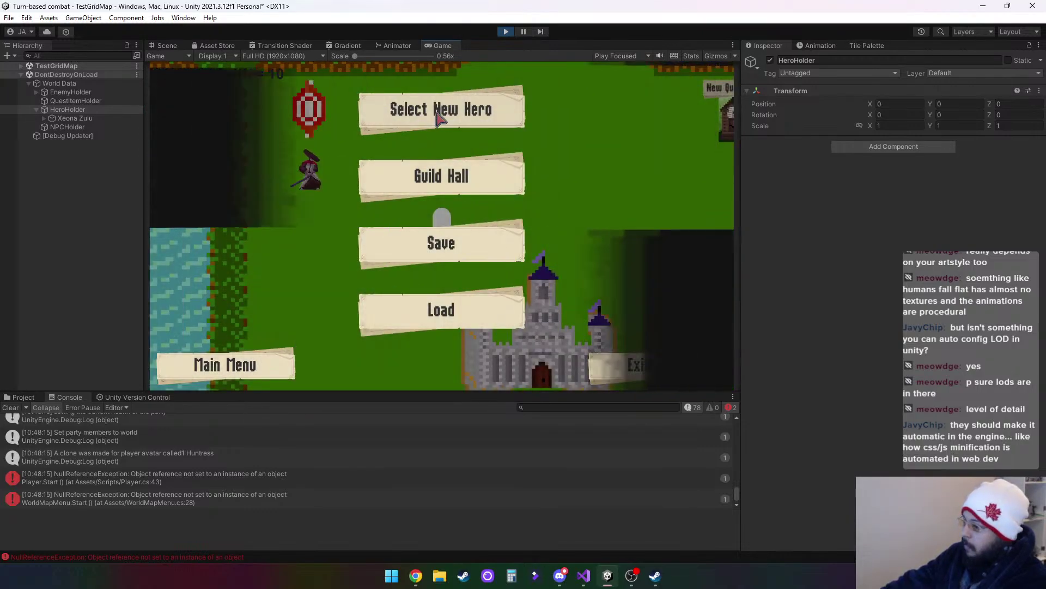
Select the Brute hero, continue through the cutscene, and walk the player further up and right on the map
left_click(442, 121)
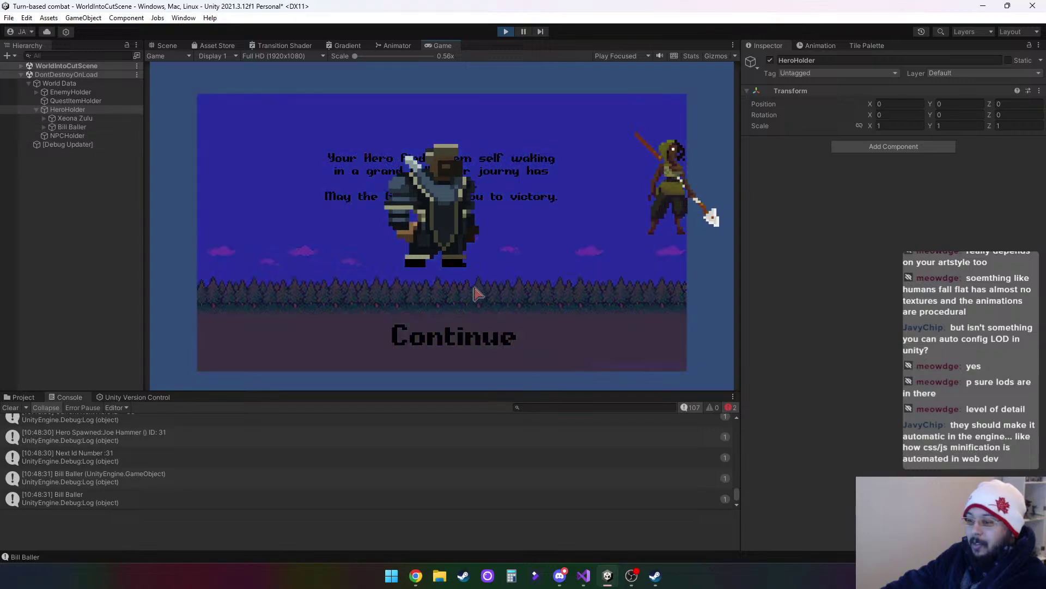
left_click(467, 334)
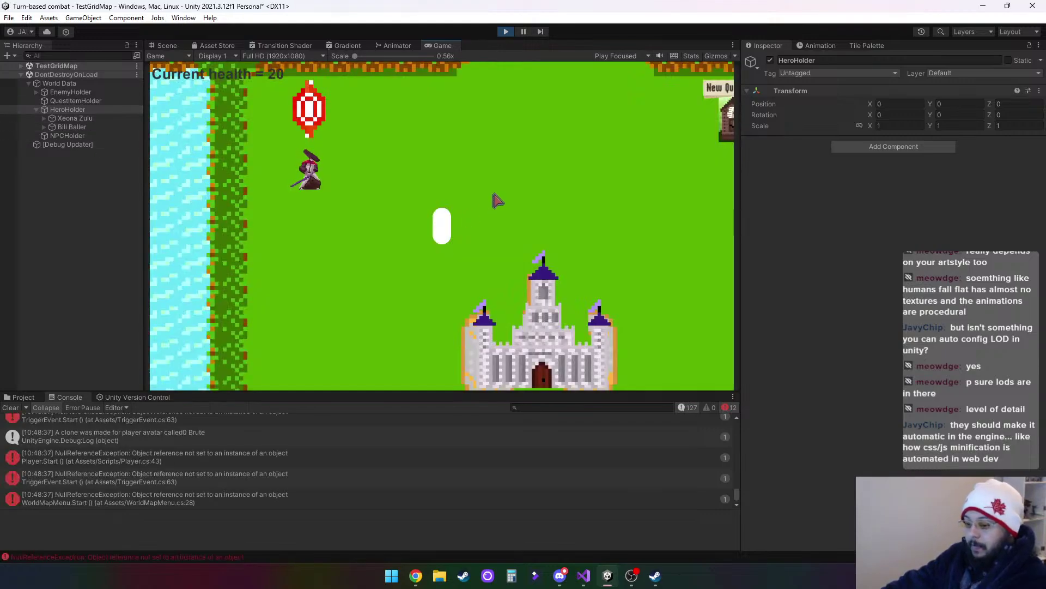
key("d")
key("w")
key("d")
key("w")
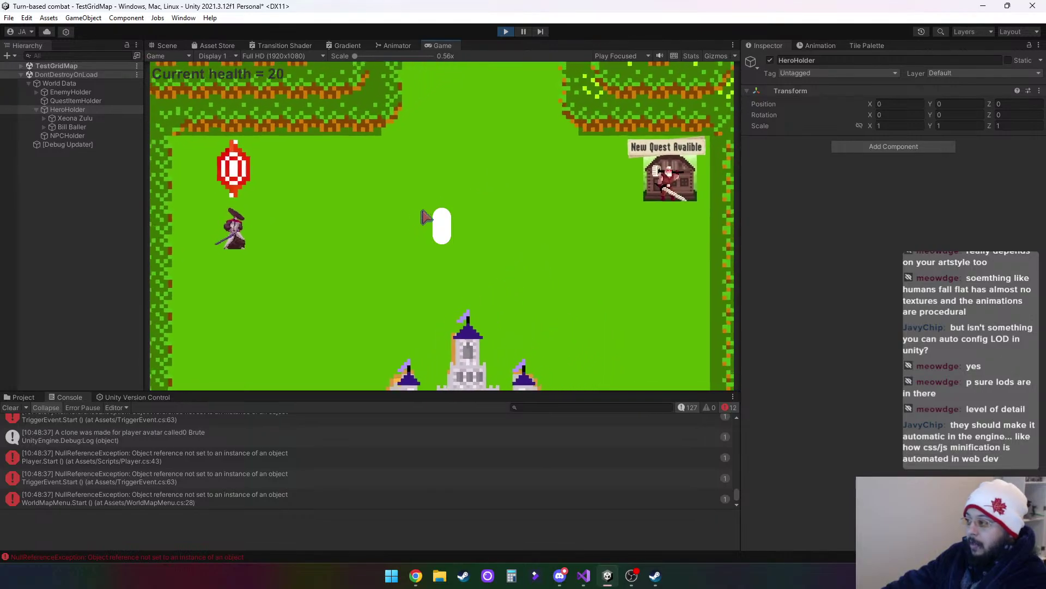
Examine the starting hero, party names and party stats in the World Data script while the scene runs
left_click(59, 83)
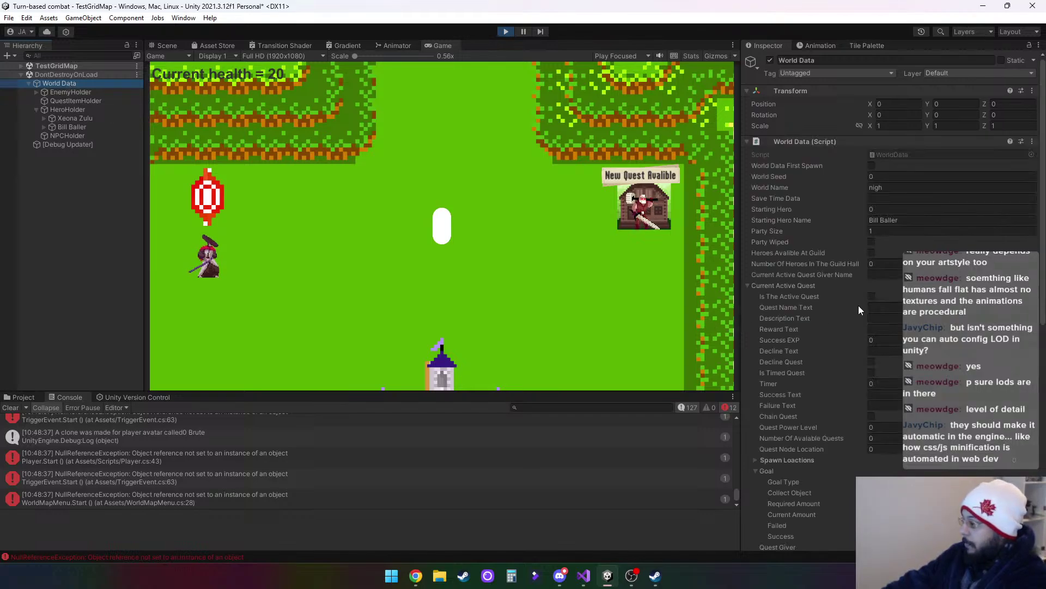
scroll(820, 246, "down", 8)
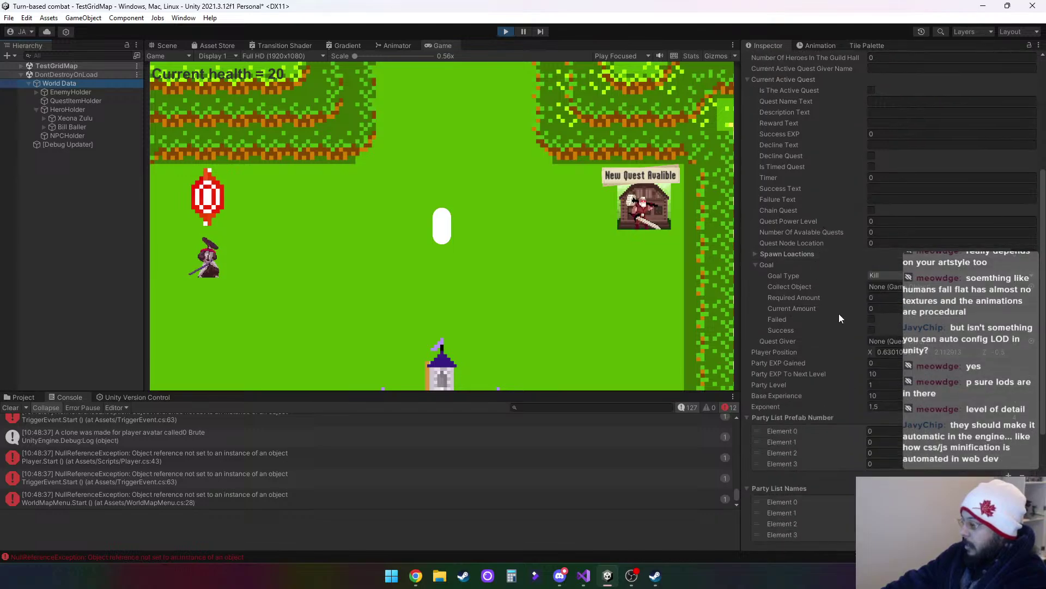
scroll(829, 272, "down", 2)
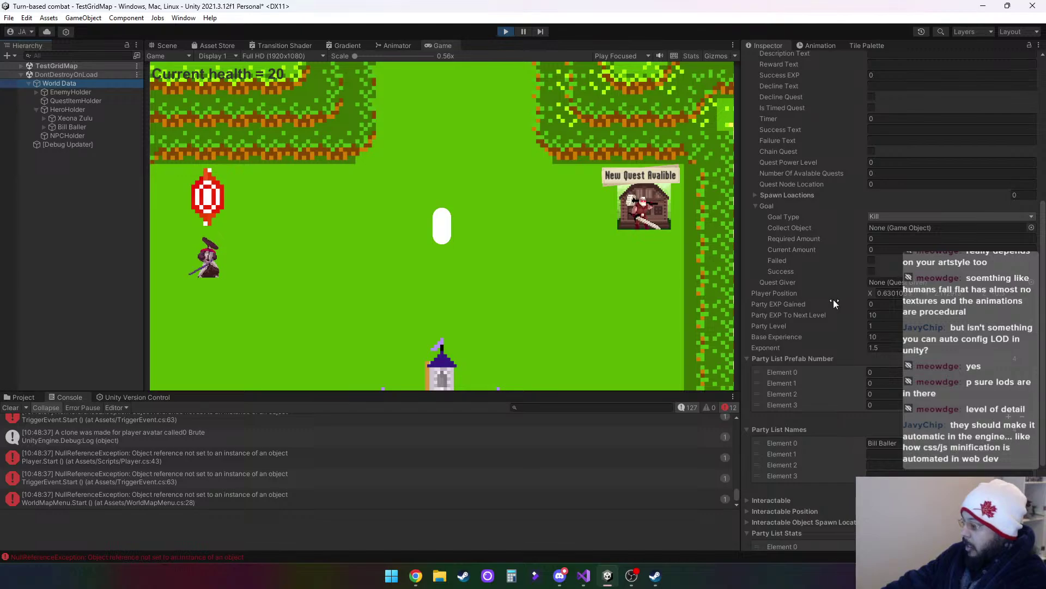
scroll(833, 299, "down", 3)
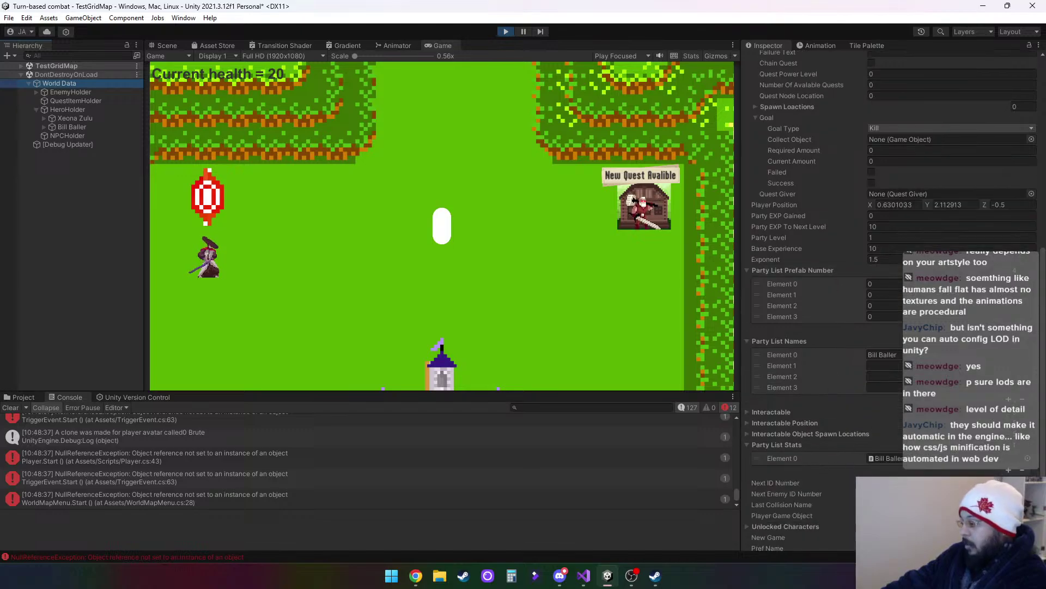
Stop the running scene and clear the console
left_click(506, 32)
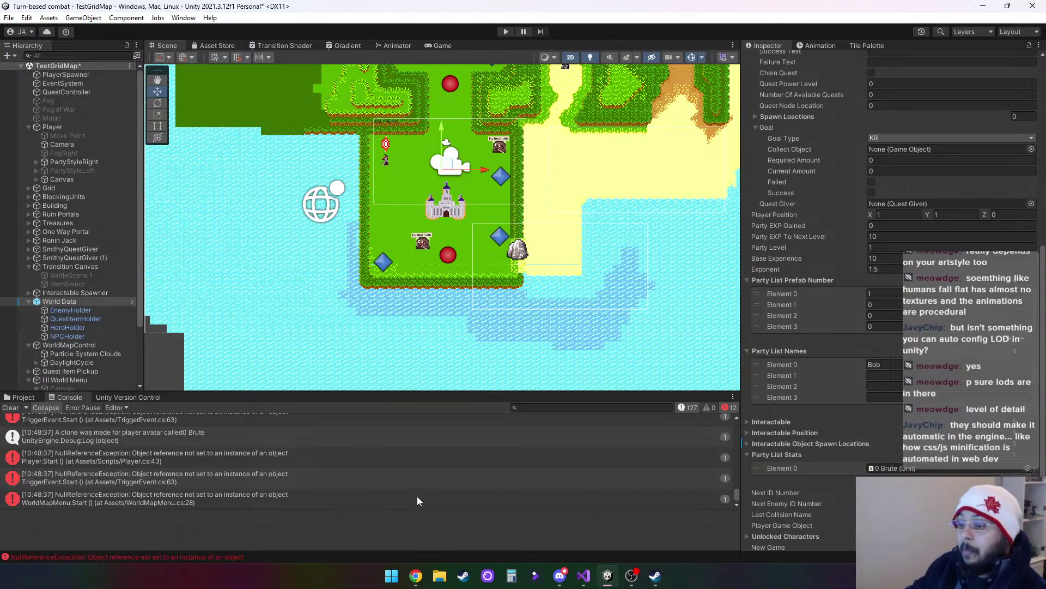
left_click(11, 407)
left_click(26, 397)
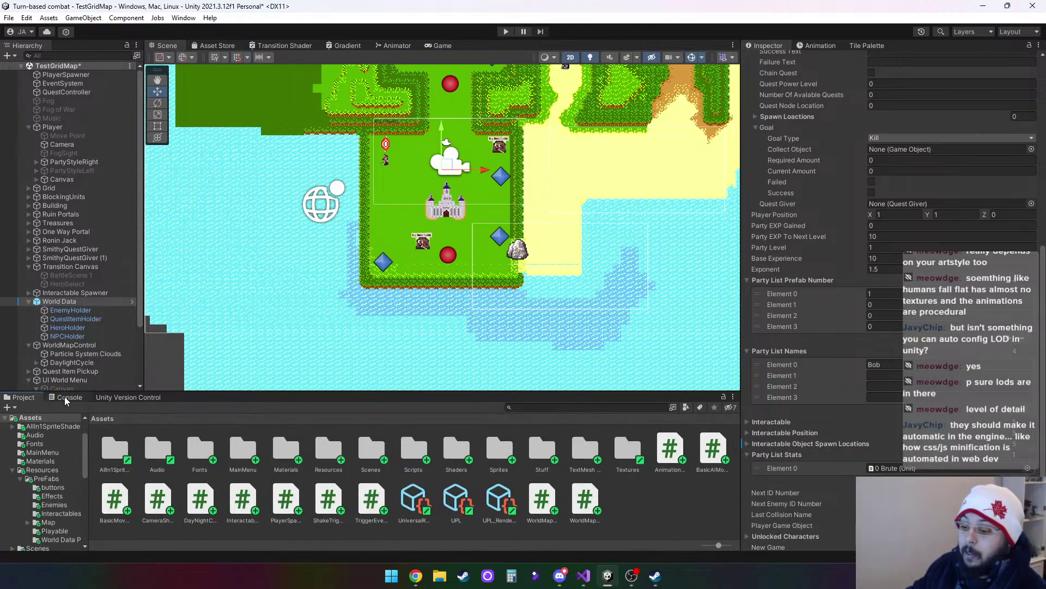
left_click(63, 398)
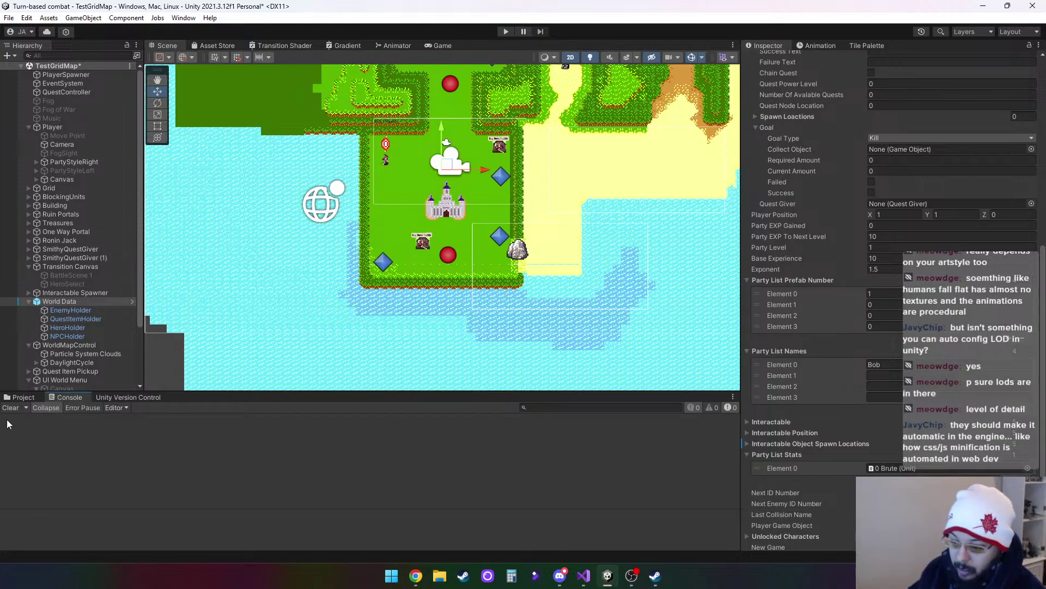
Save the TestGridMap scene and open the GuildCastle scene from the Scenes folder
left_click(22, 397)
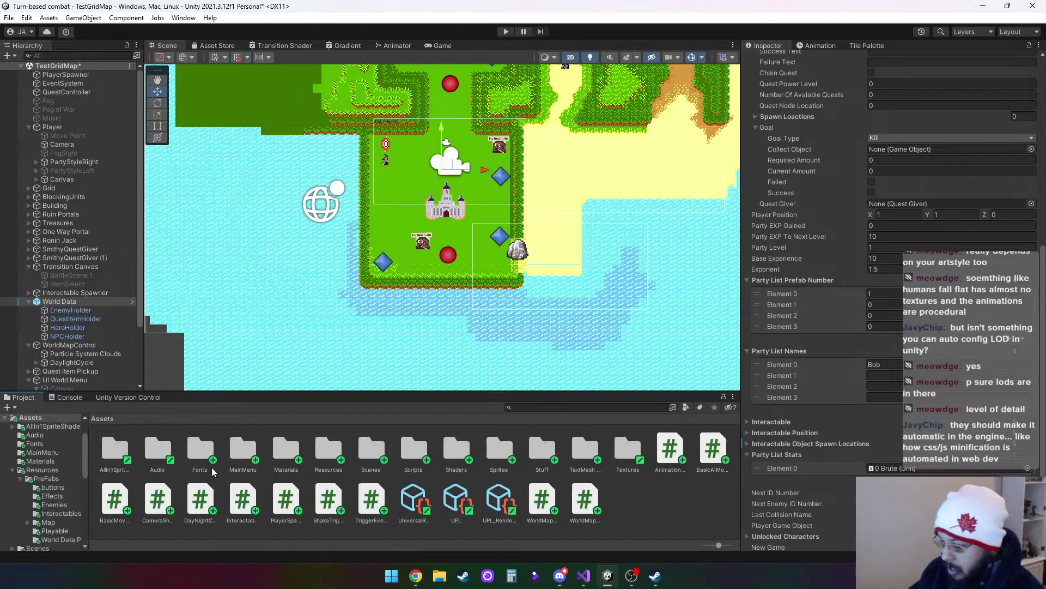
scroll(44, 521, "down", 3)
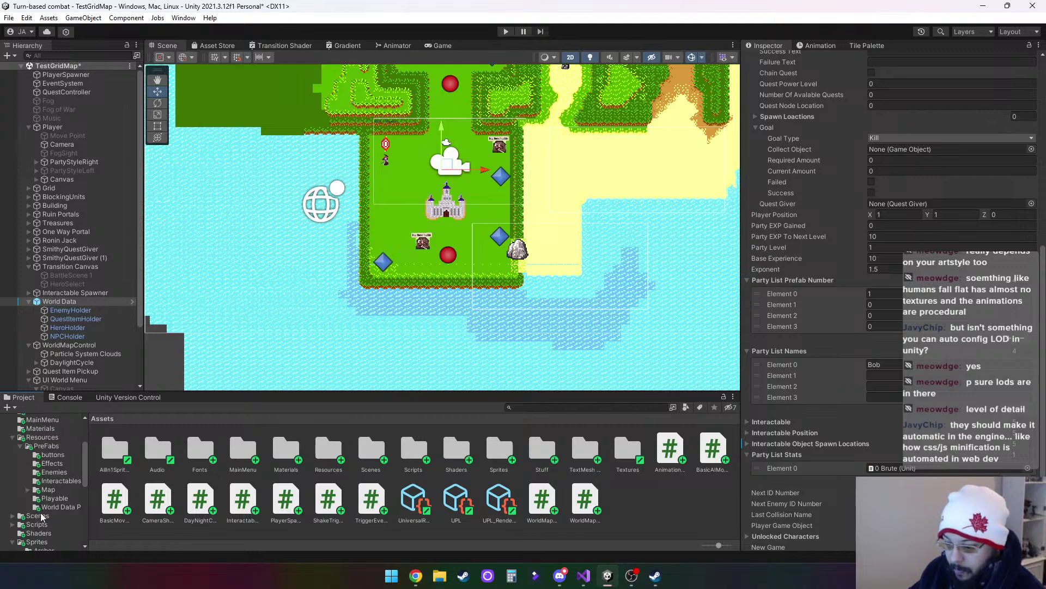
left_click(46, 518)
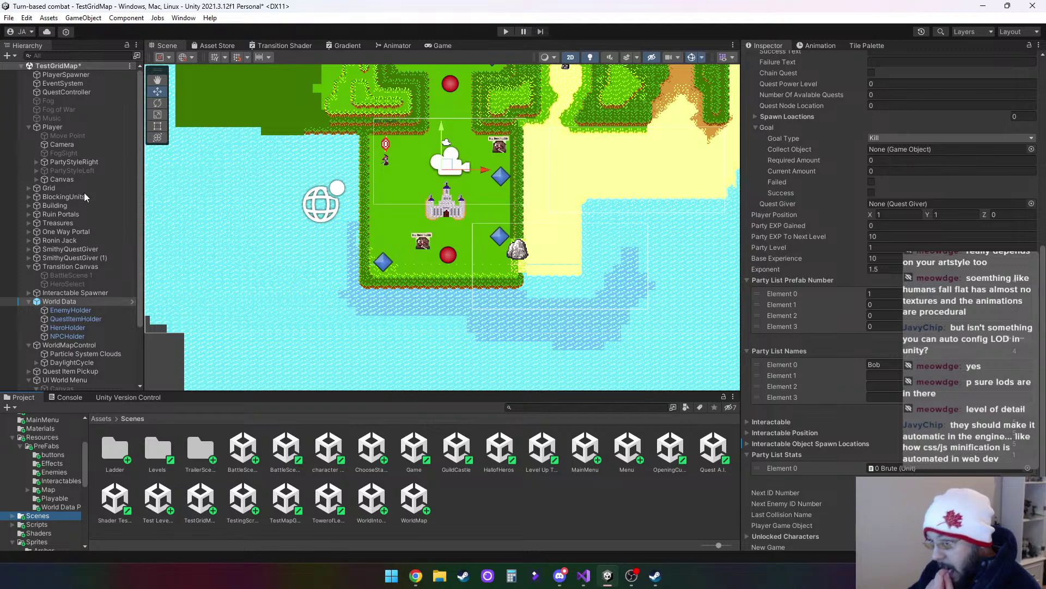
left_click(15, 18)
left_click(39, 71)
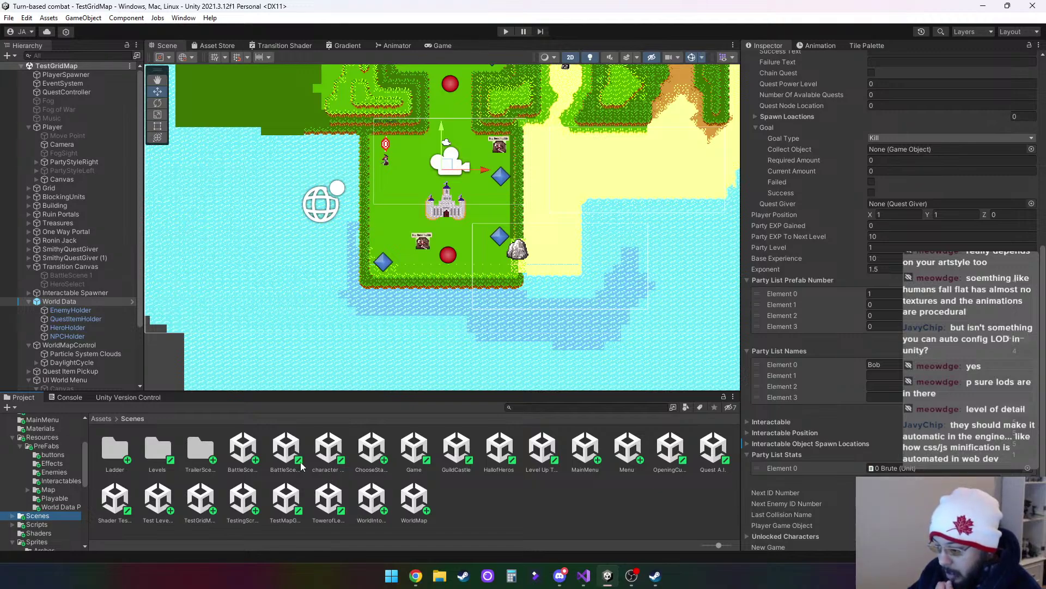
double_click(457, 450)
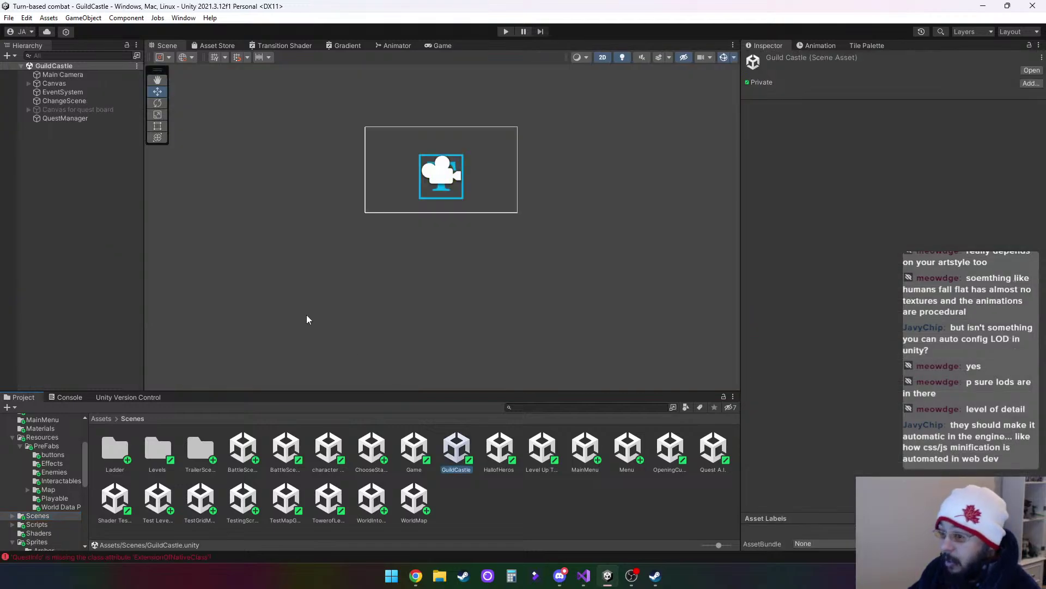
scroll(450, 188, "up", 1)
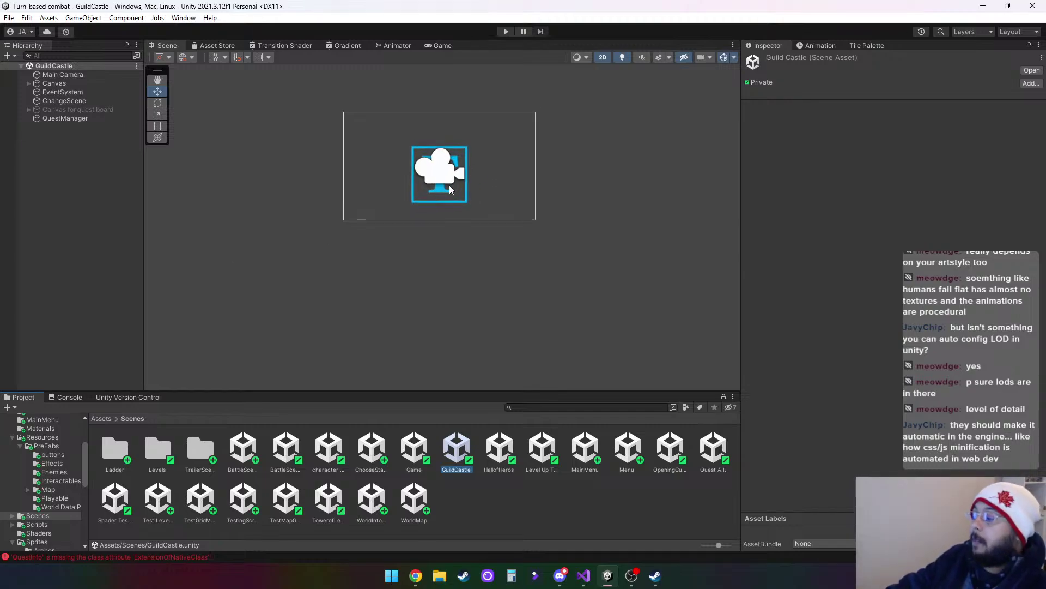
scroll(450, 189, "up", 3)
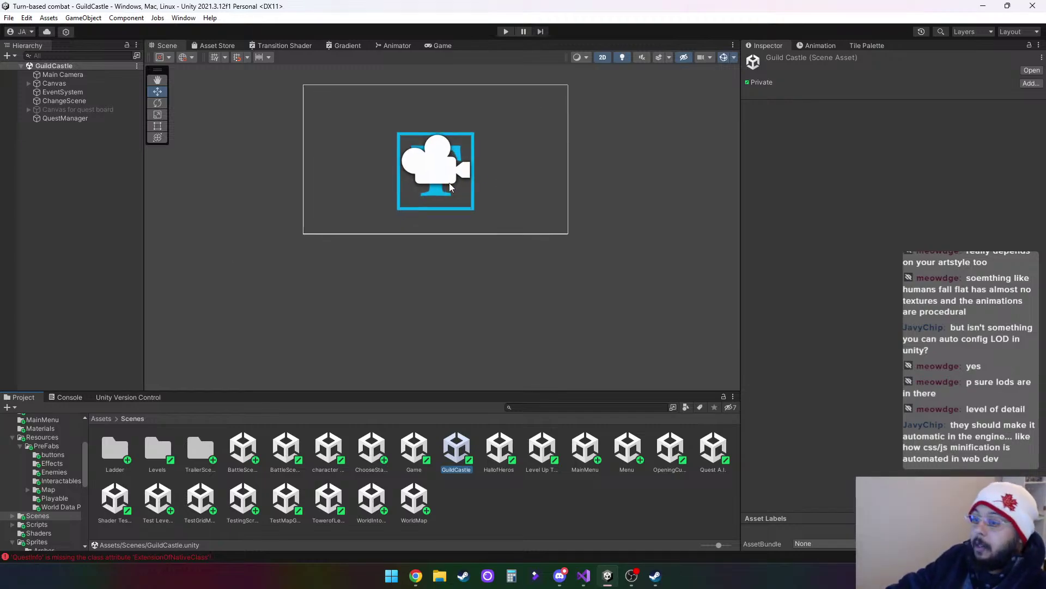
Activate the Canvas for quest board object in the GuildCastle scene and preview the quest board in the Game view
left_click(101, 110)
left_click(770, 60)
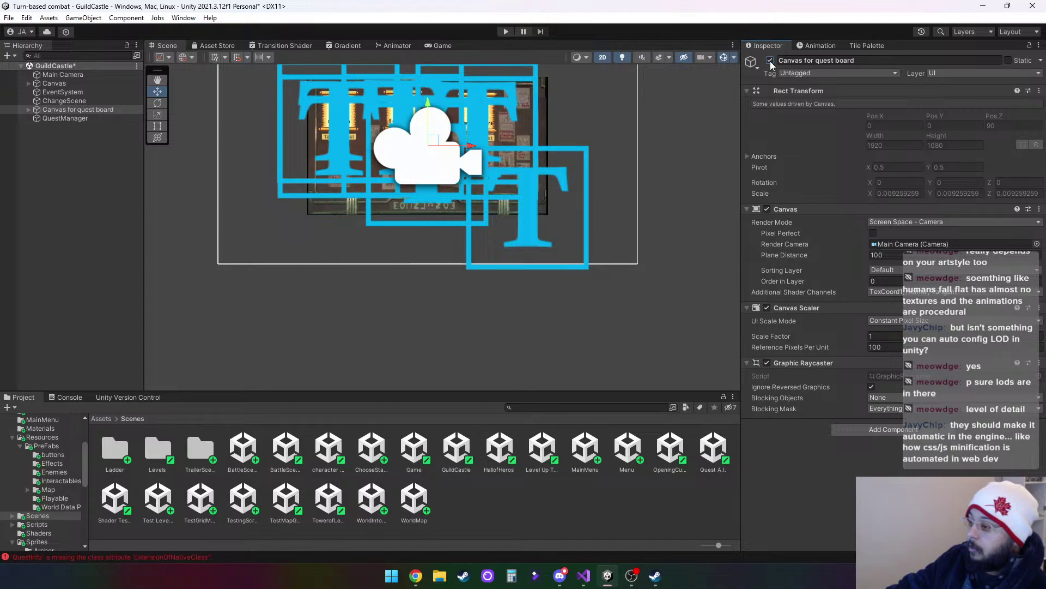
scroll(434, 186, "up", 2)
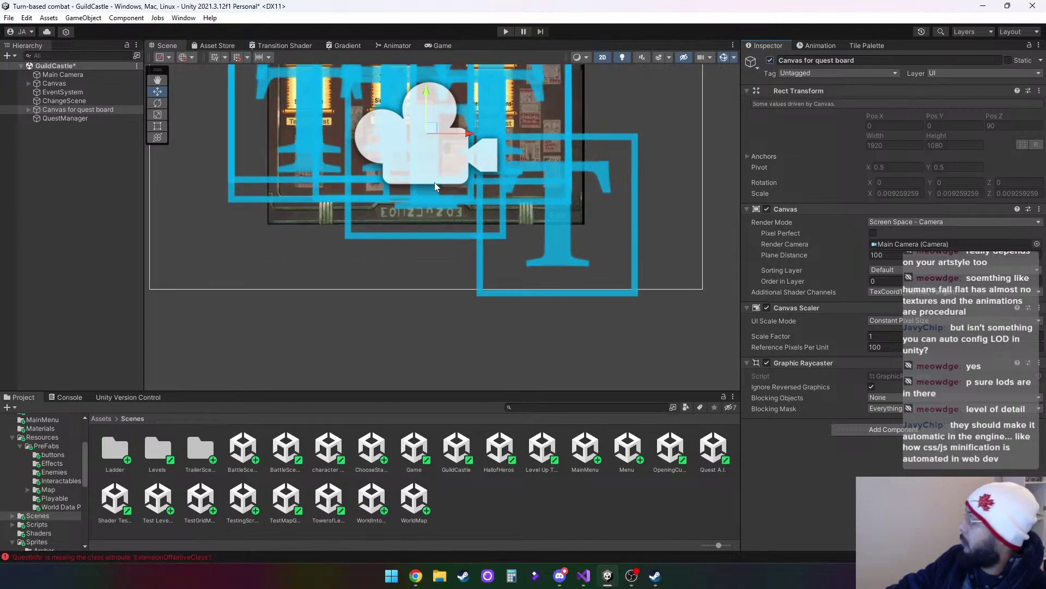
left_click(443, 46)
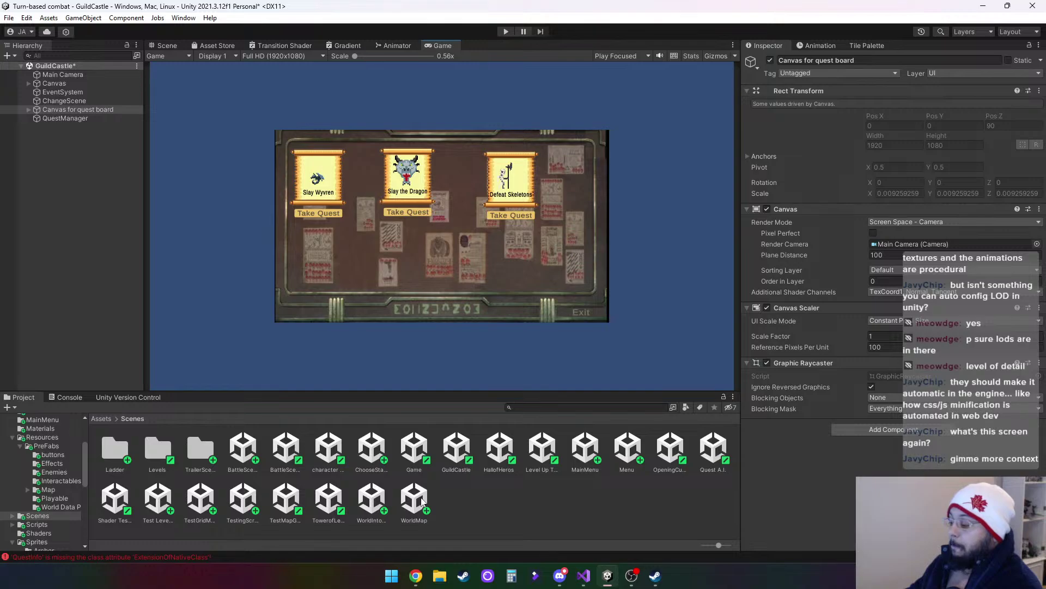
Open the TestGridMap scene without saving the GuildCastle changes, and run it briefly before stopping it
double_click(201, 501)
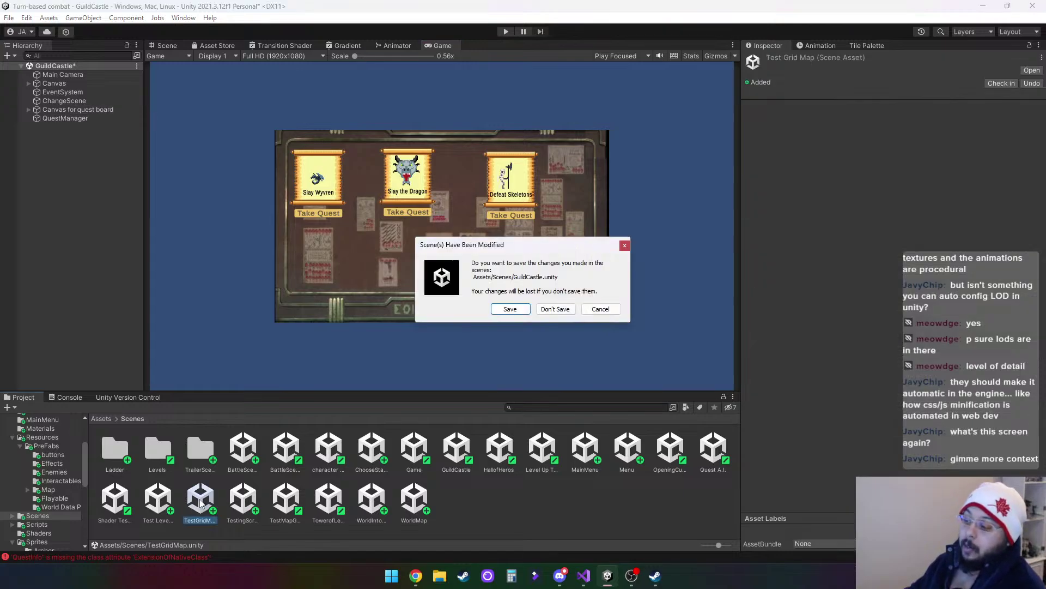
left_click(555, 310)
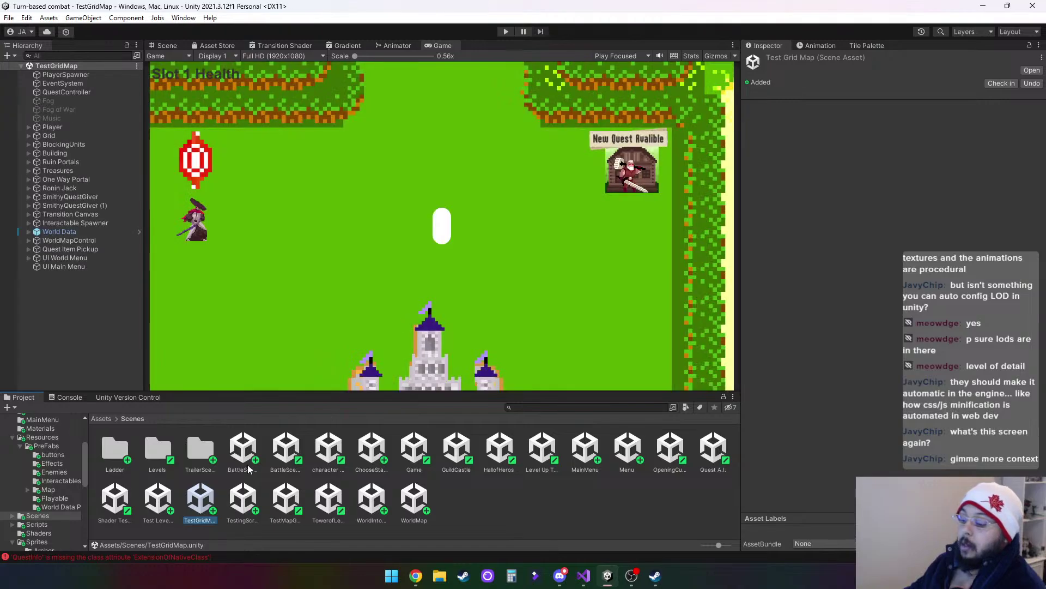
left_click(506, 32)
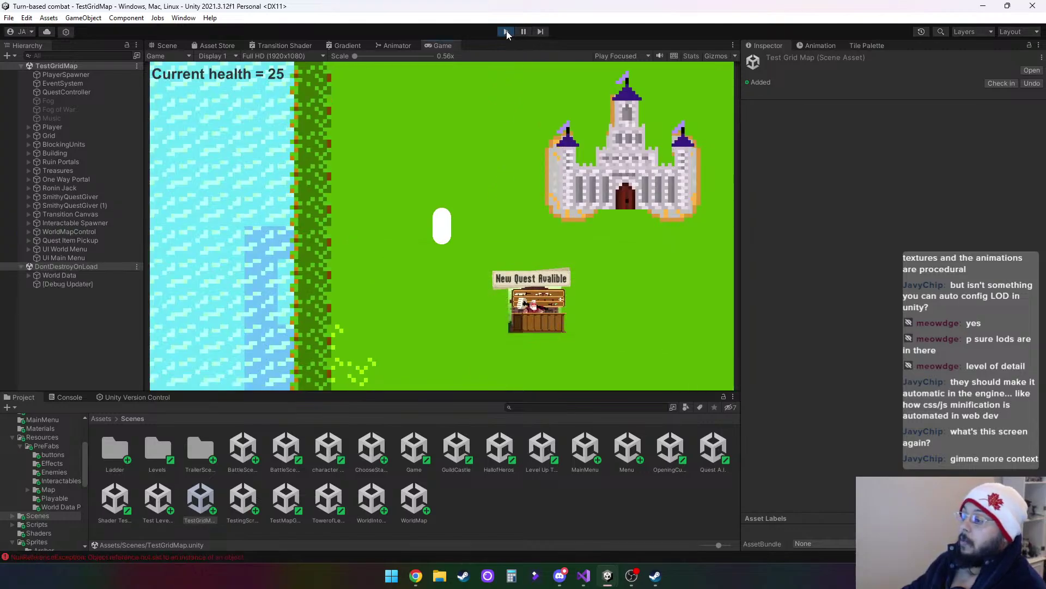
left_click(506, 31)
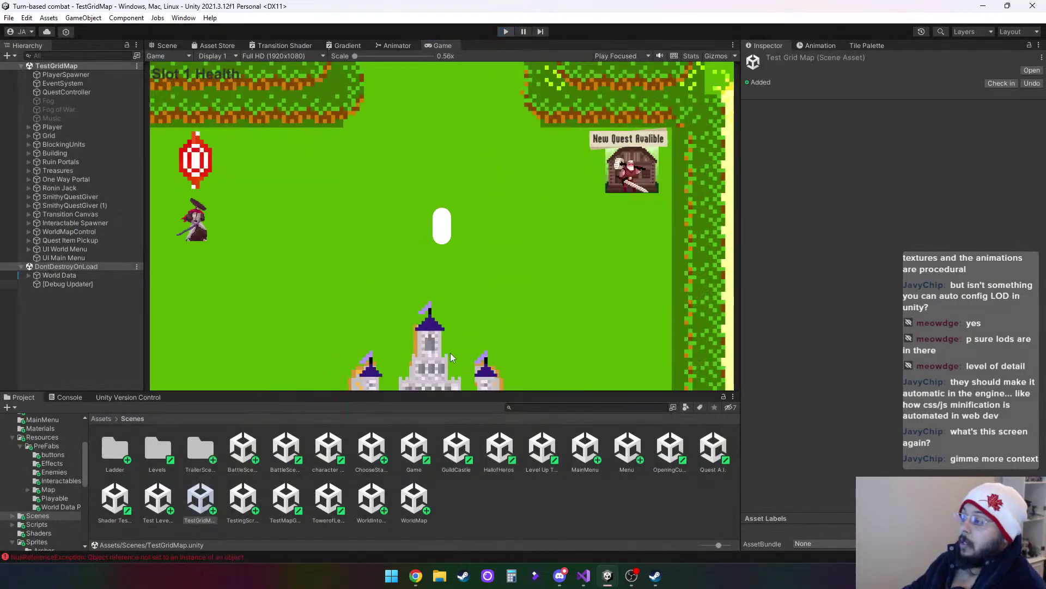
Open and run the MainMenu scene, and start a new game with the save name "new"
double_click(586, 458)
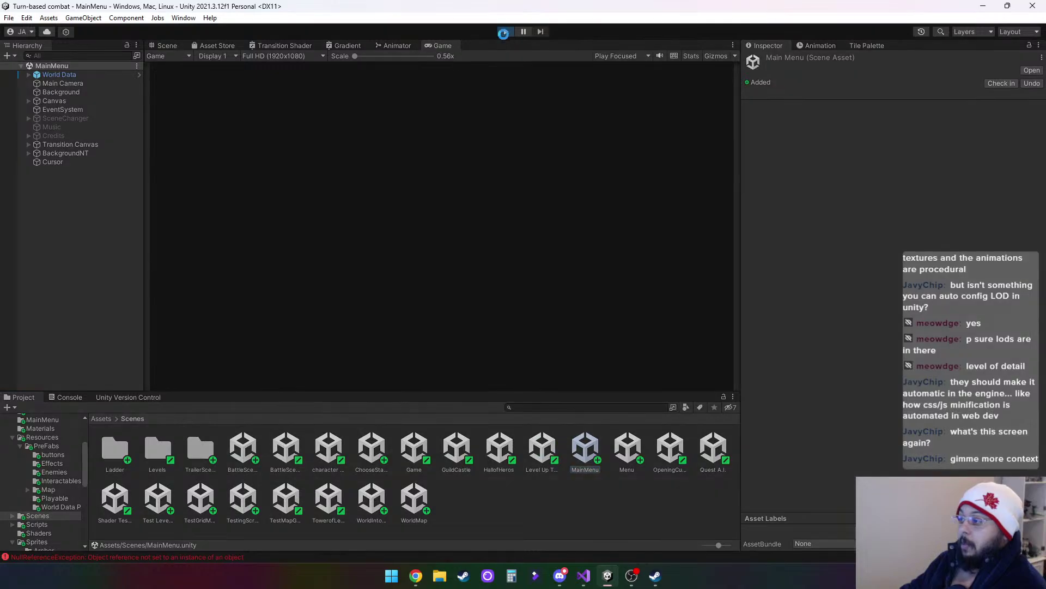
left_click(506, 32)
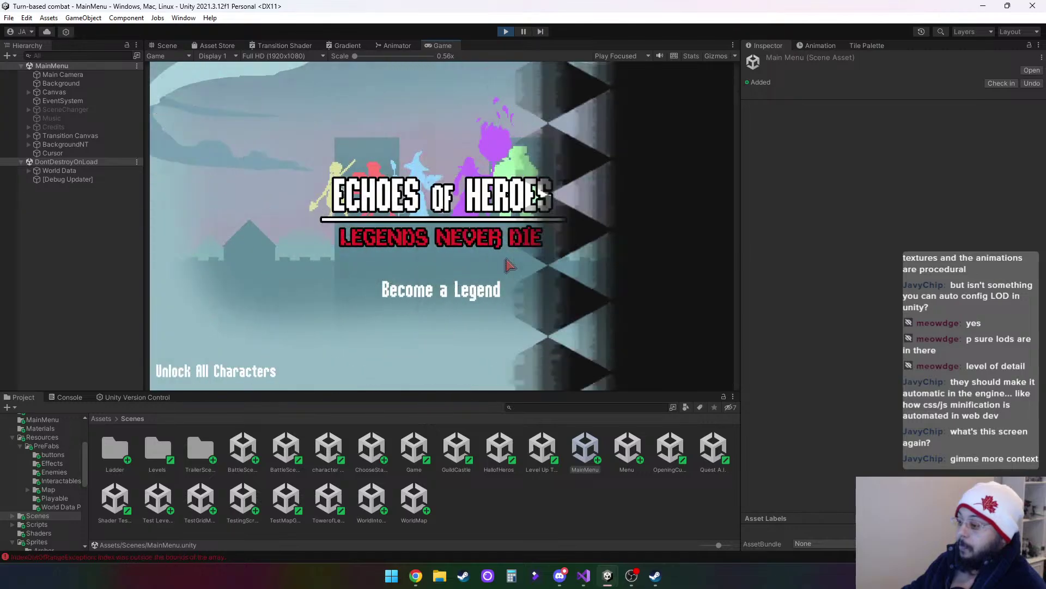
left_click(414, 297)
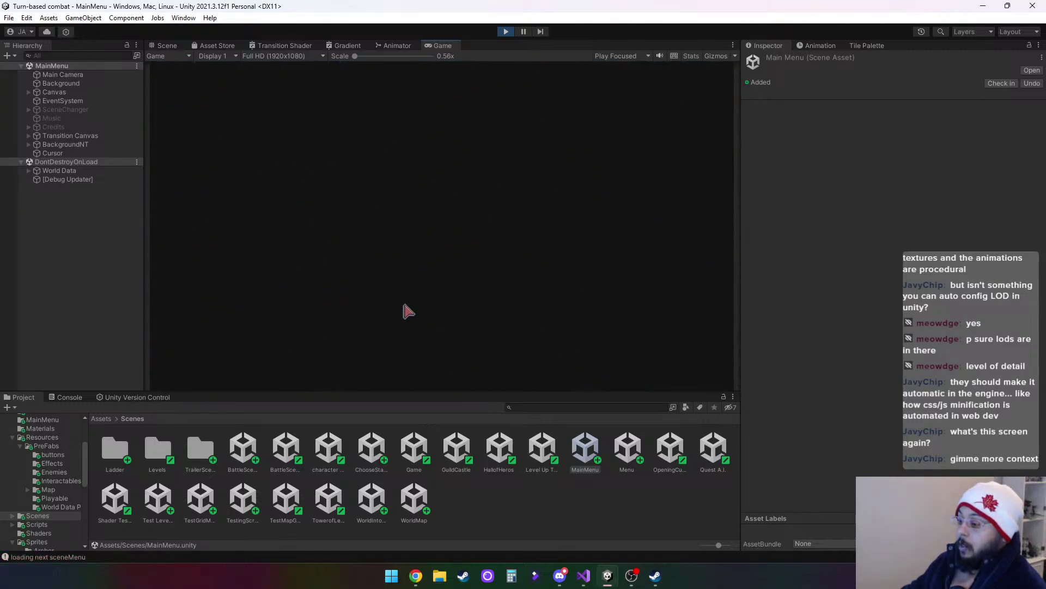
left_click(430, 176)
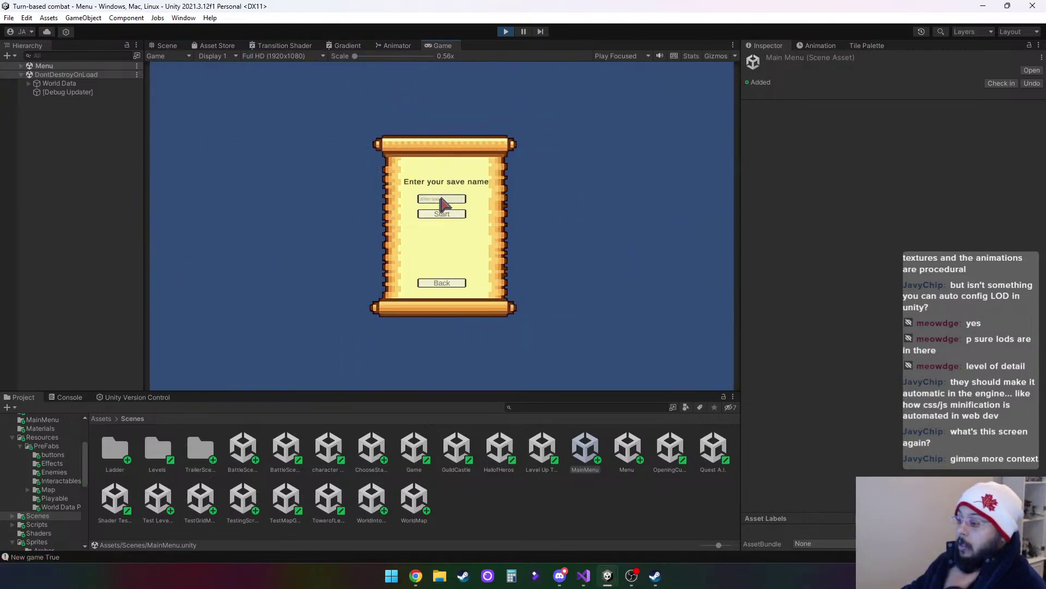
left_click(442, 199)
type("new")
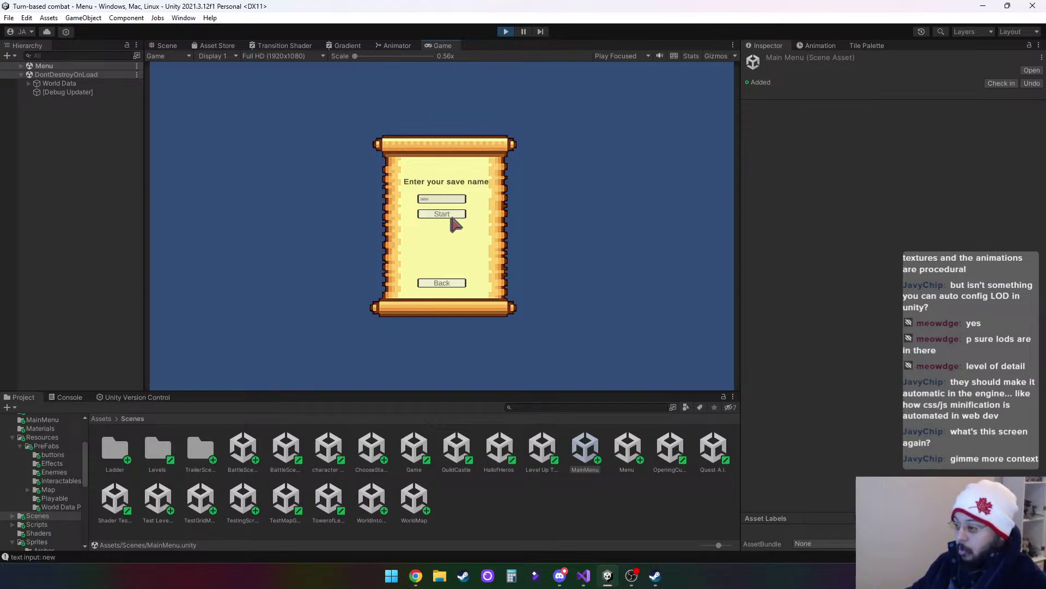
left_click(451, 215)
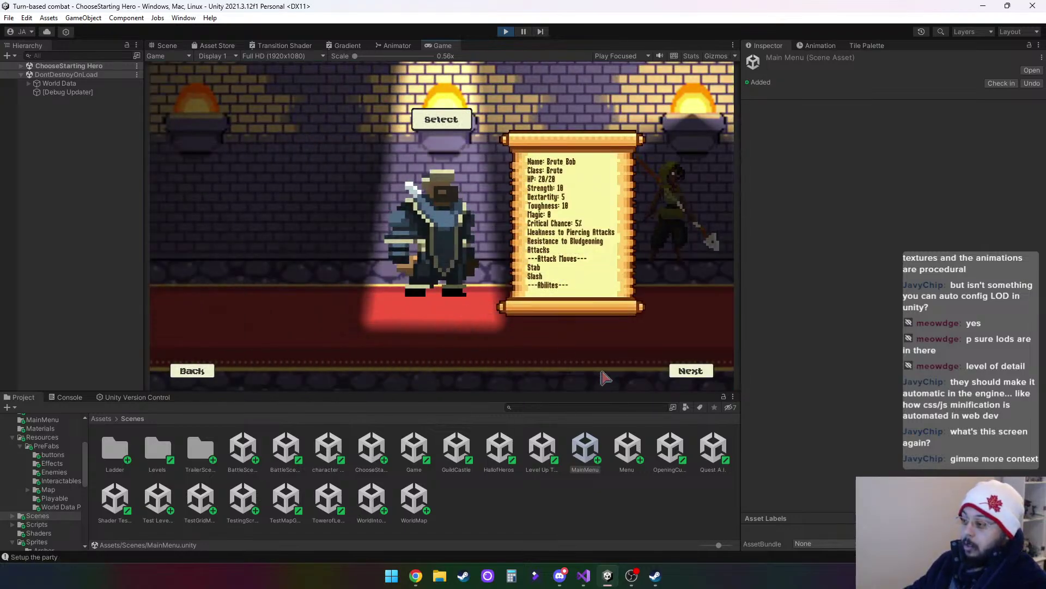
Select the Huntress as starting hero and continue through the cutscene to the map
left_click(690, 371)
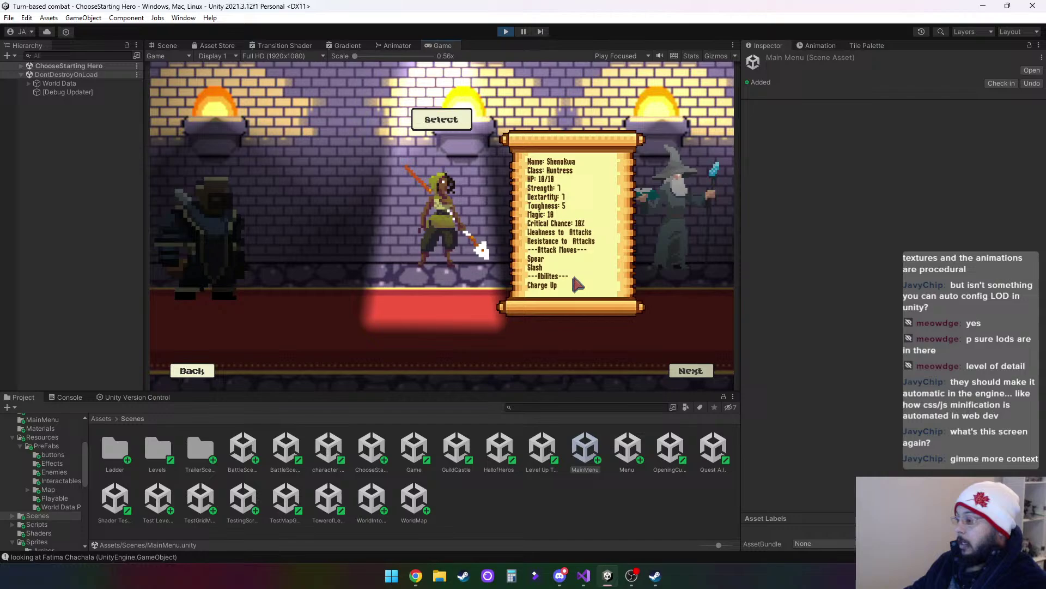
left_click(444, 120)
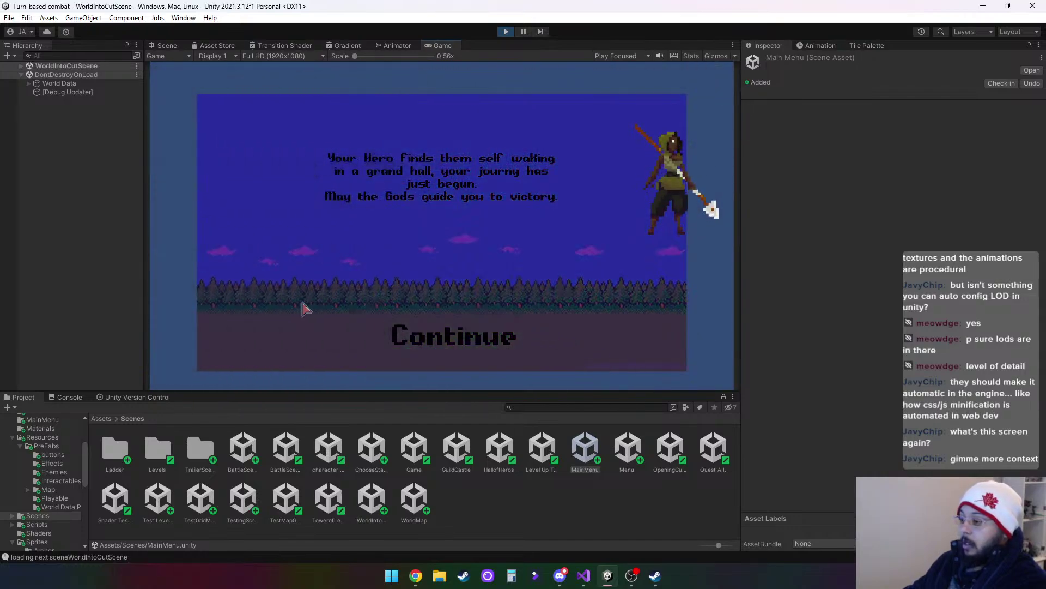
left_click(497, 342)
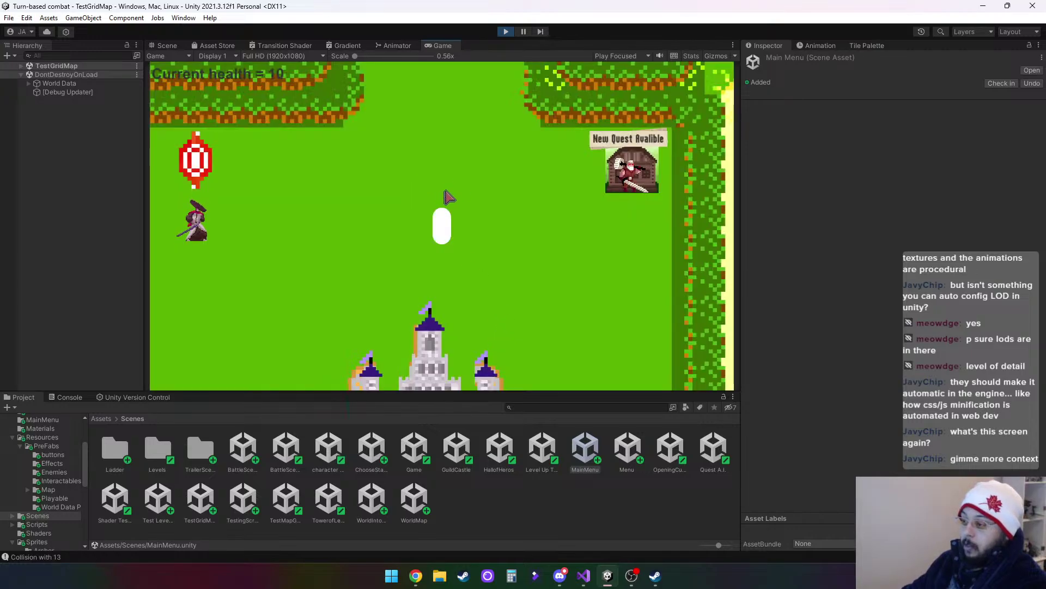
Walk the player up the map's central path toward the skeleton enemy, and back down a little
key("d")
key("w")
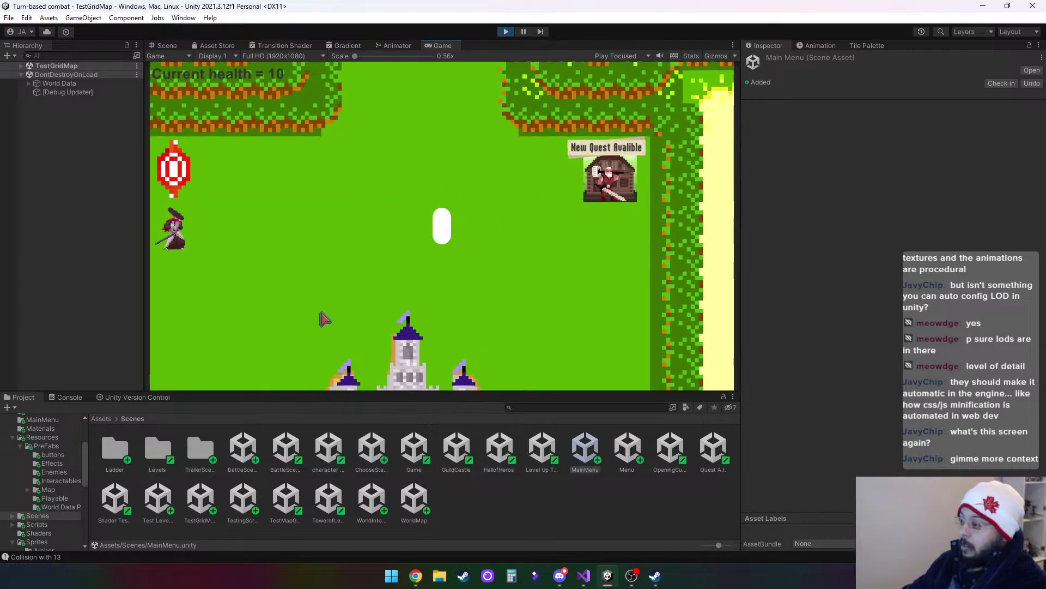
key("a")
key("w")
key("d")
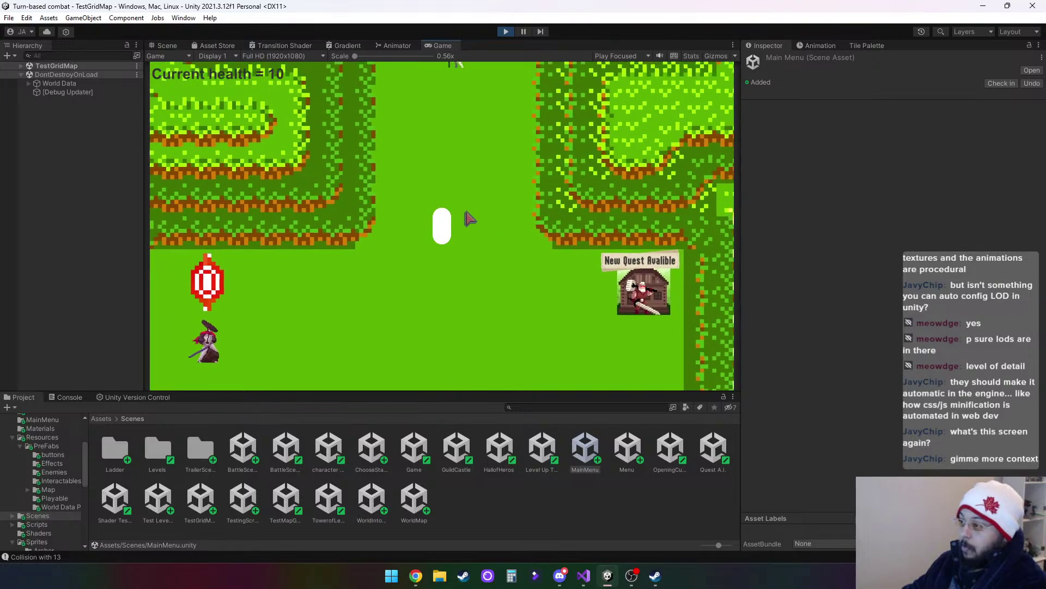
key("w")
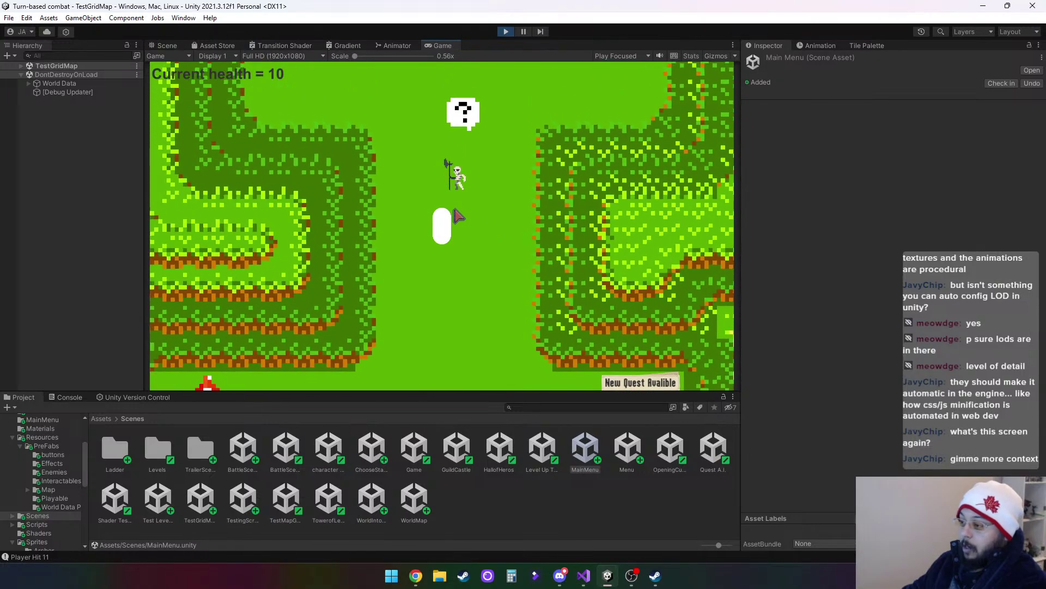
key("s")
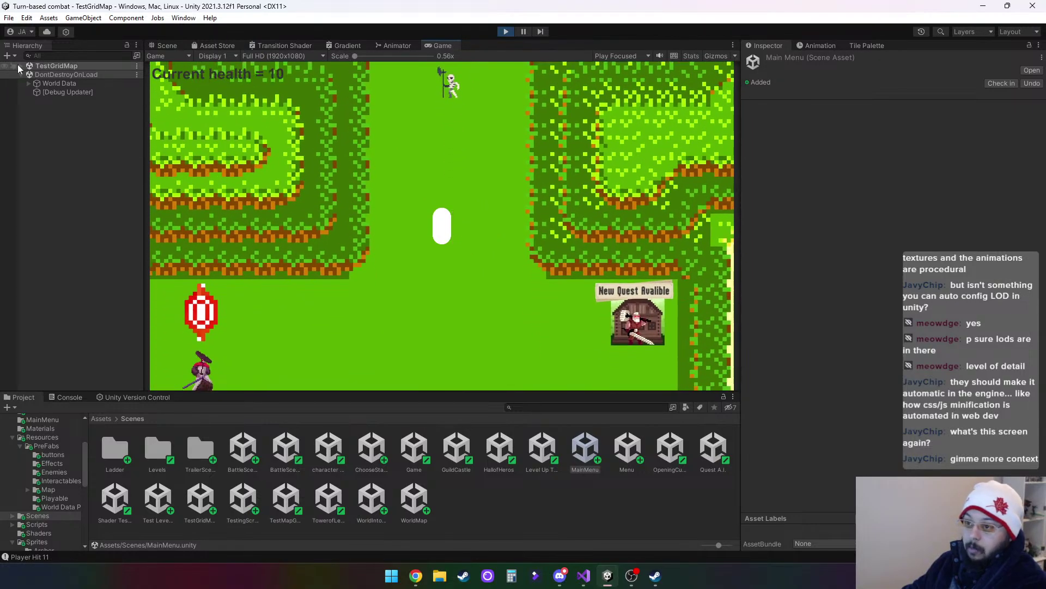
Activate the BattleScene 1 object under Transition Canvas while the TestGridMap scene runs
left_click(20, 64)
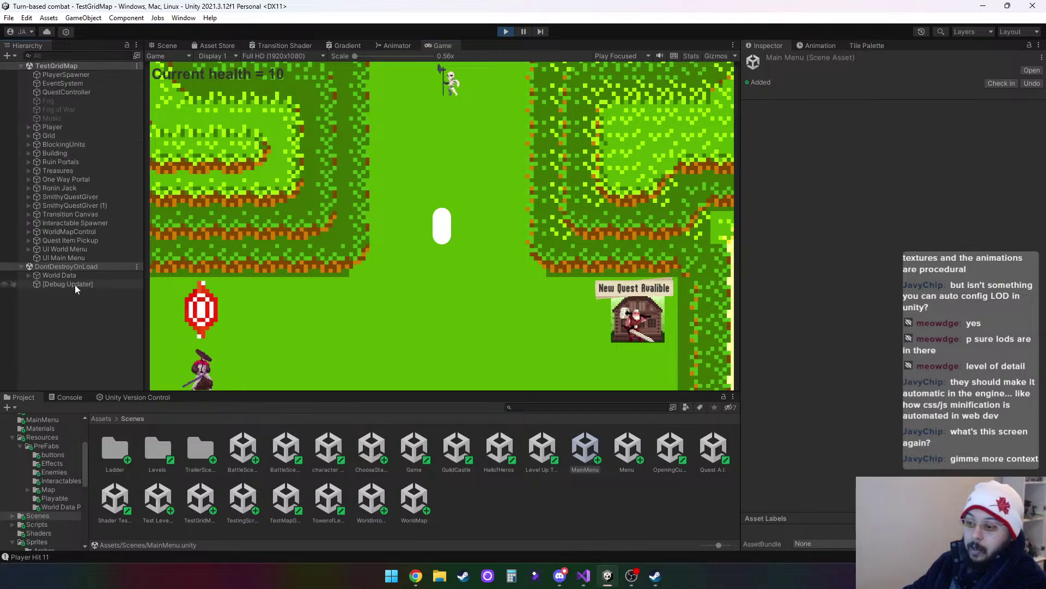
left_click(29, 214)
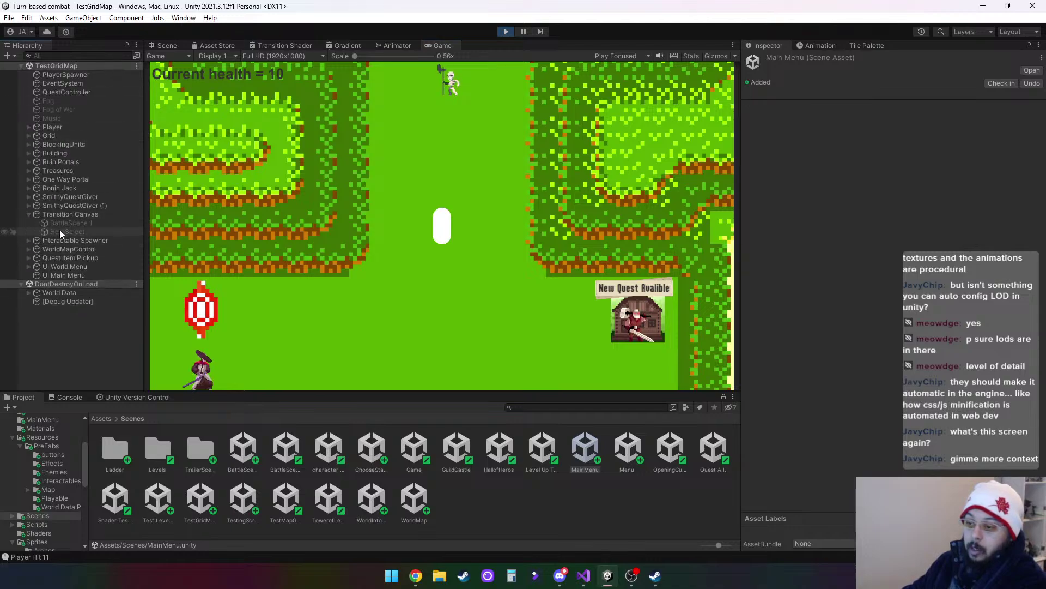
left_click(83, 223)
left_click(770, 61)
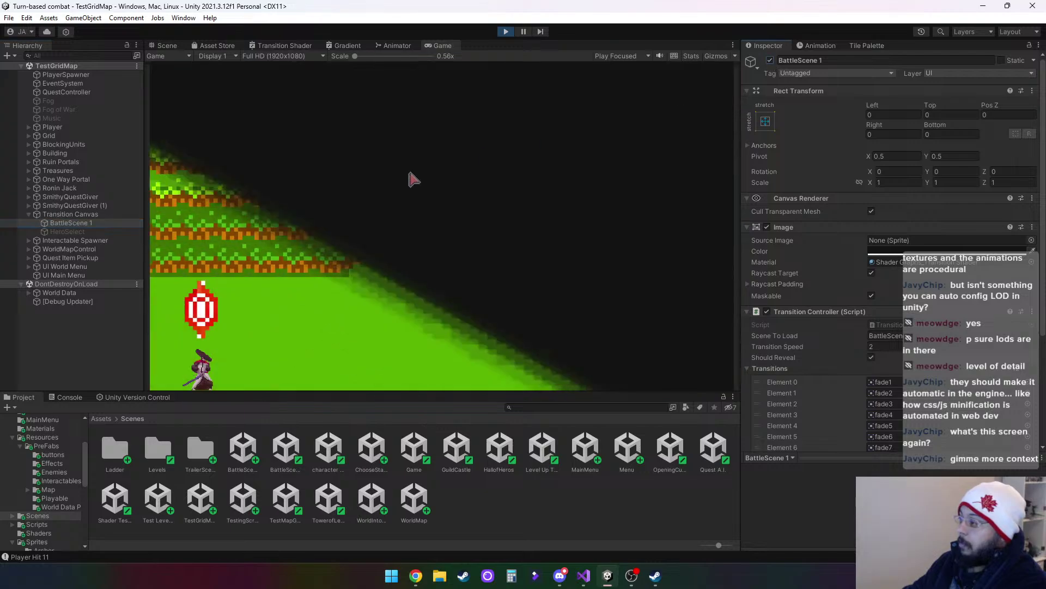
Walk the player back and forth below the skeleton enemy with the BattleScene 1 object active
key("w")
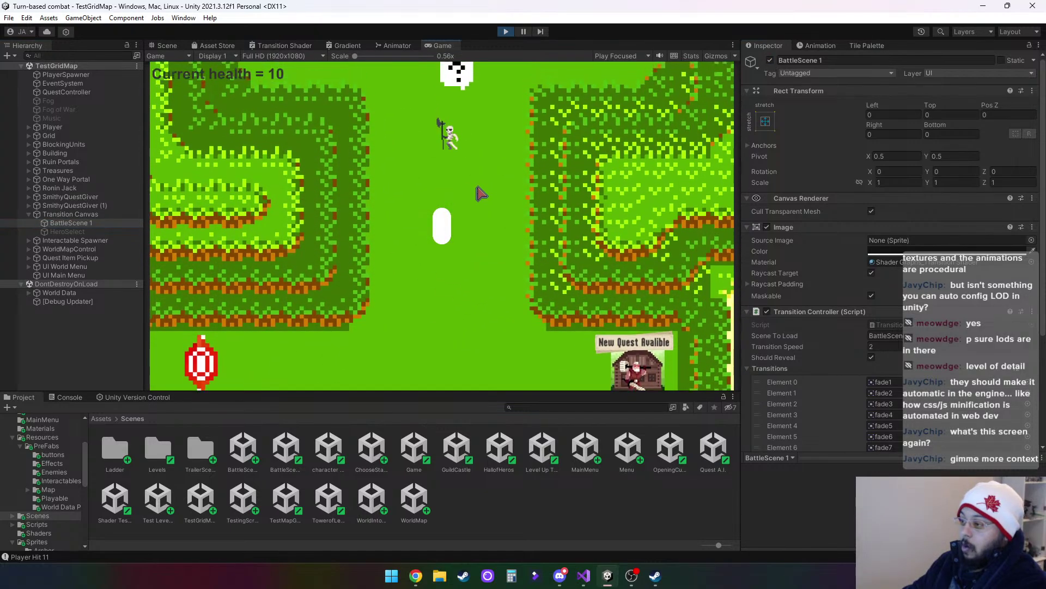
key("s")
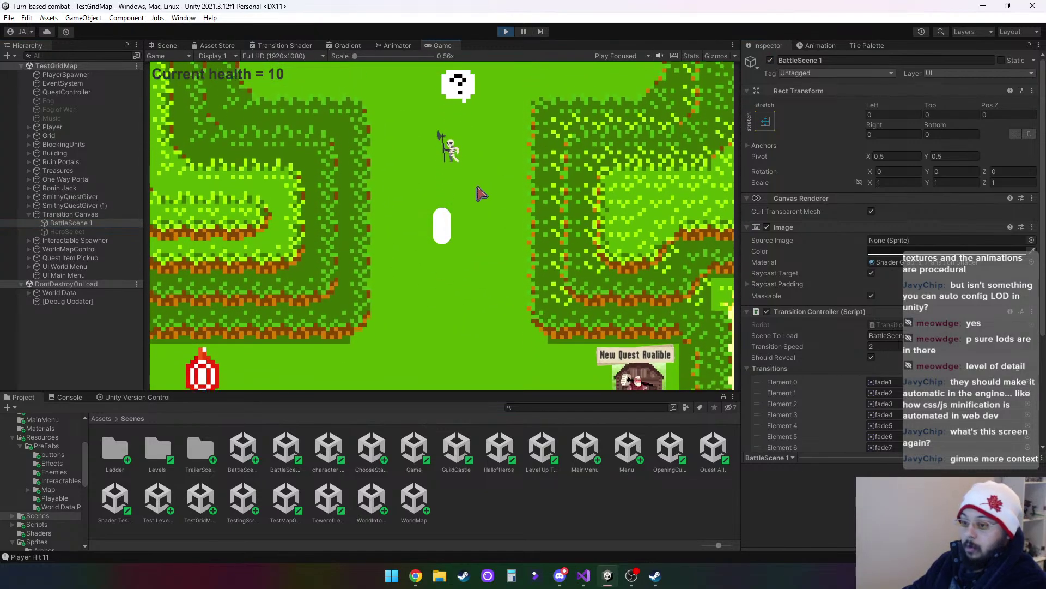
key("w")
key("a")
key("s")
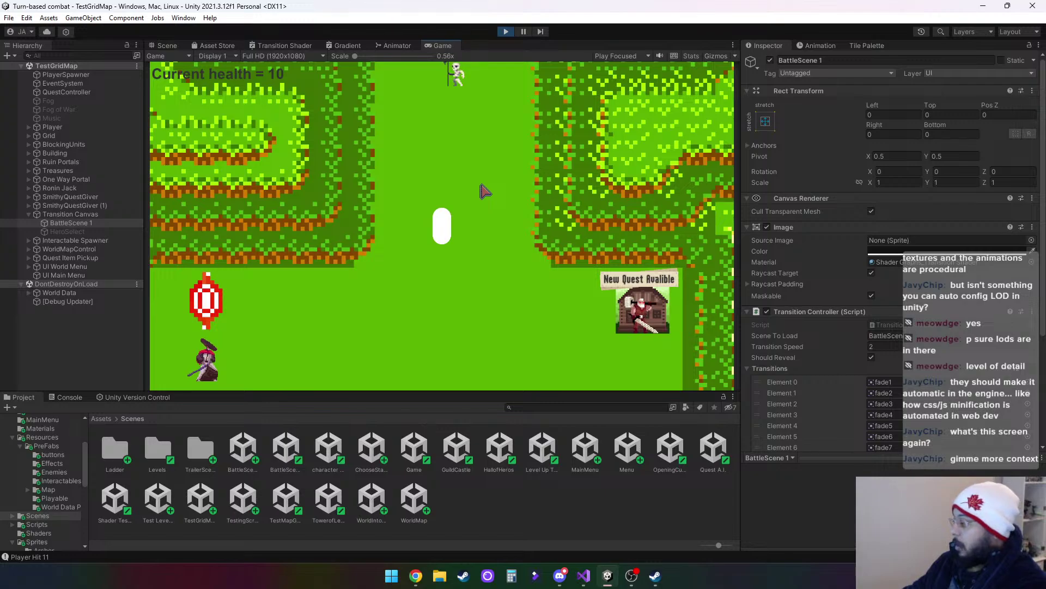
key("w")
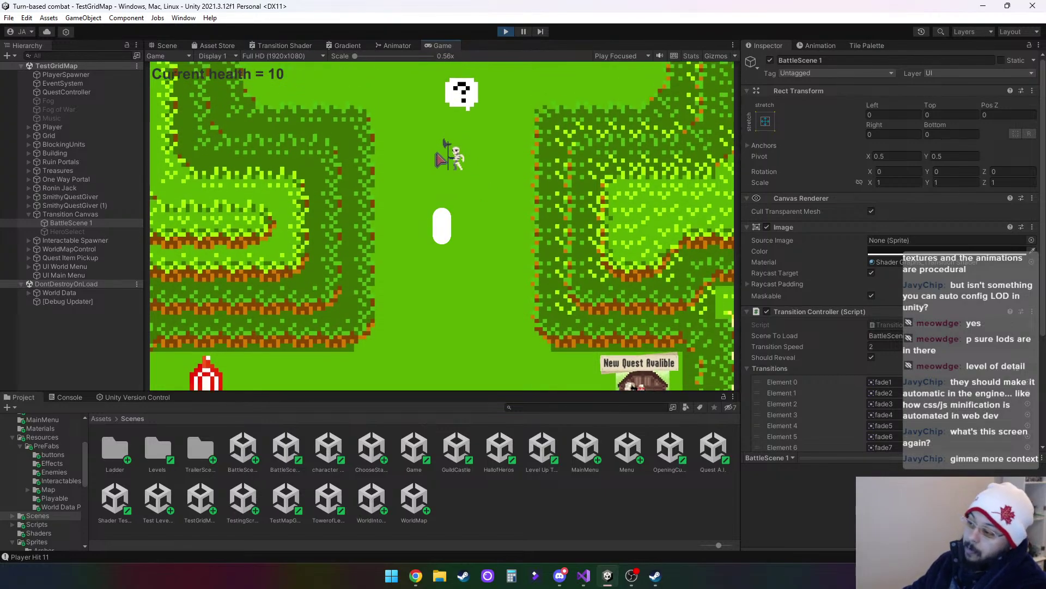
key("s")
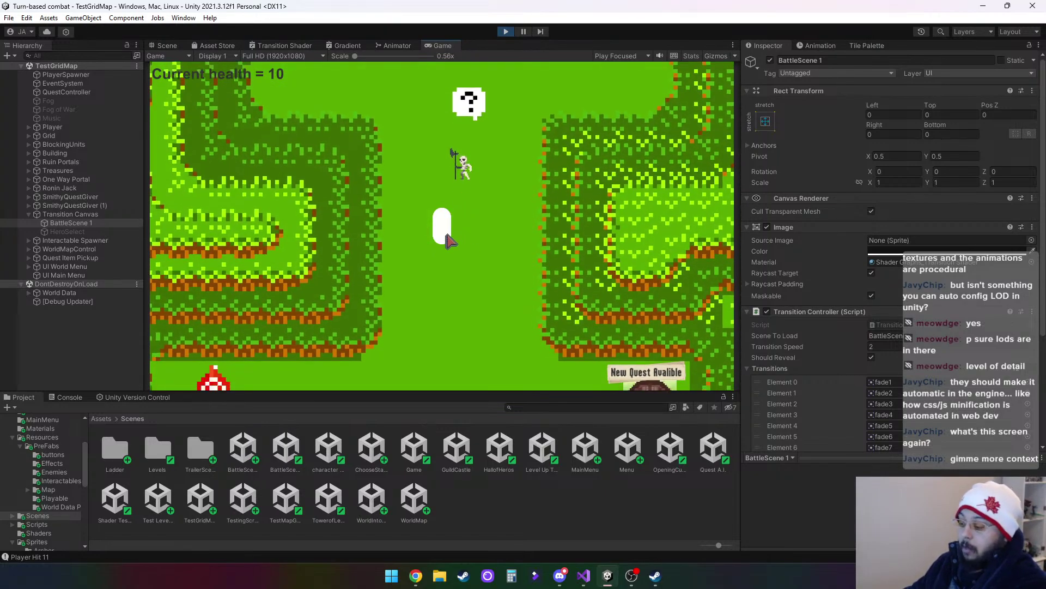
Open the in-game menu, deactivate the BattleScene 1 object, and go to the new hero selection
key("Escape")
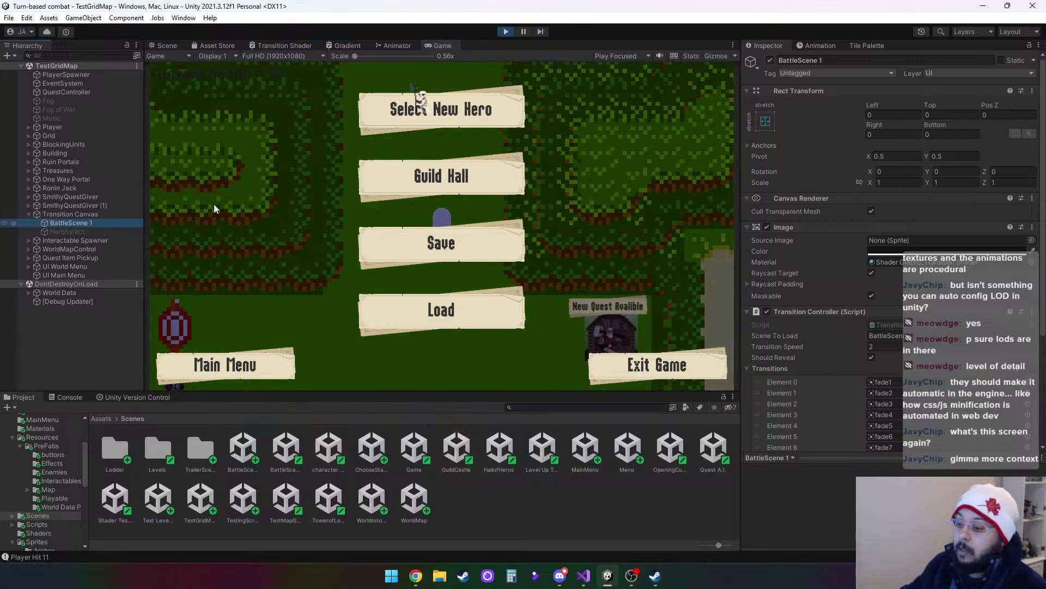
left_click(770, 60)
left_click(496, 113)
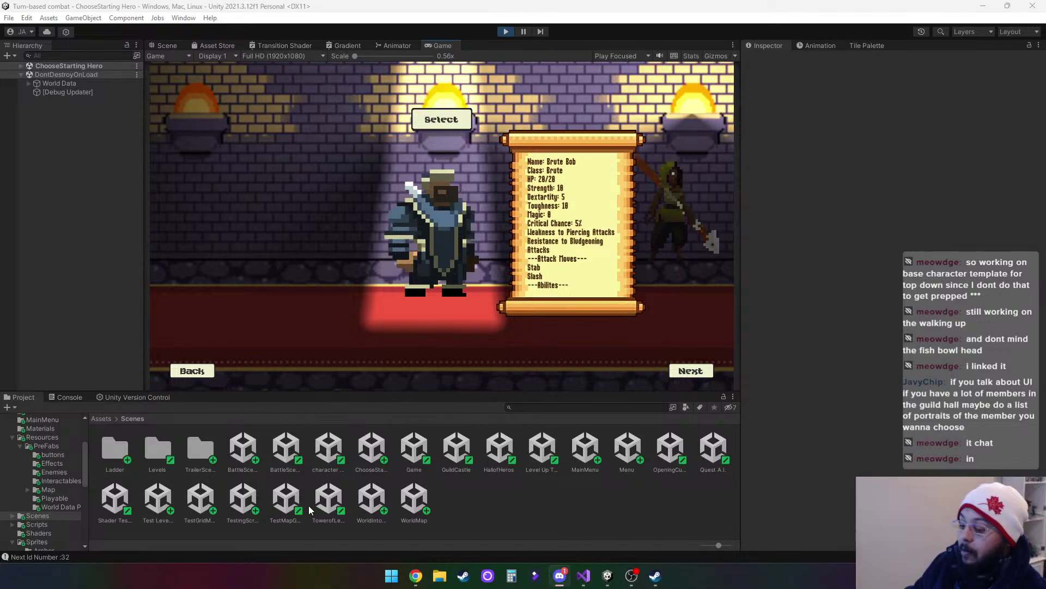
Stop the running game and open the BattleScene 1 scene from the Scenes folder
key("ctrl+p")
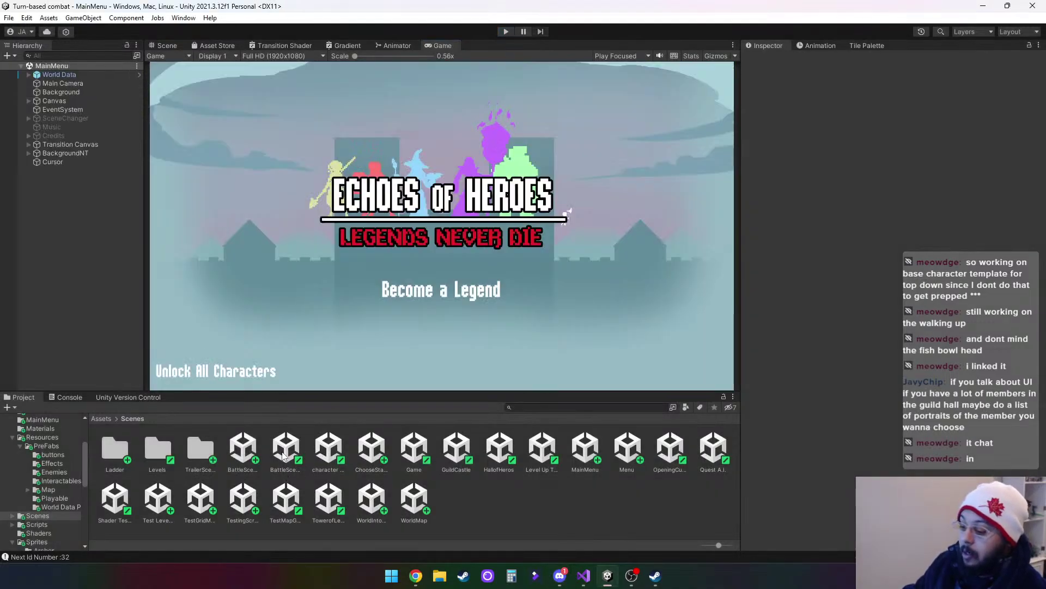
left_click(243, 453)
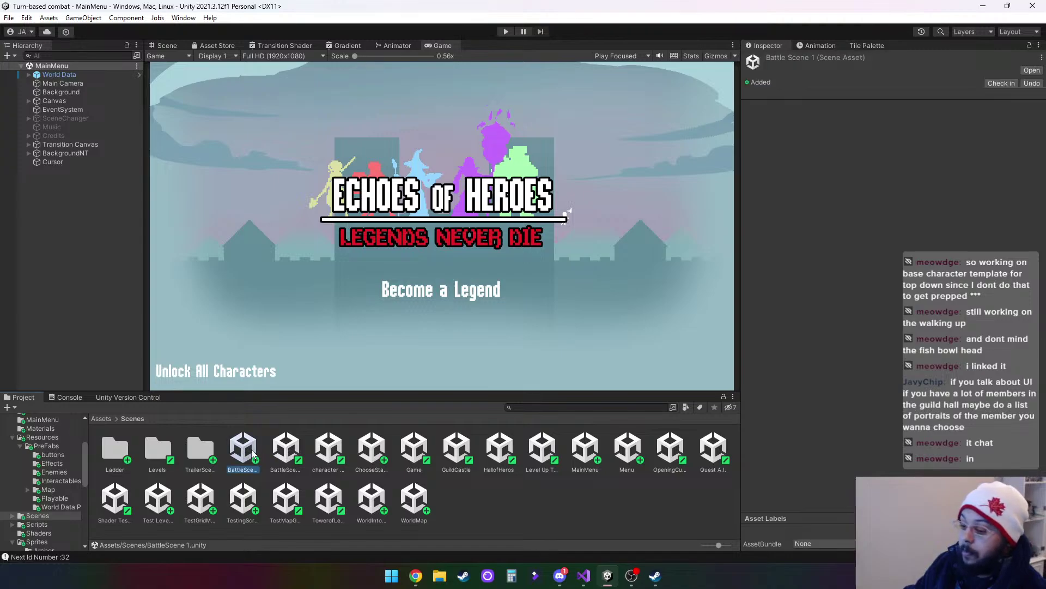
double_click(252, 454)
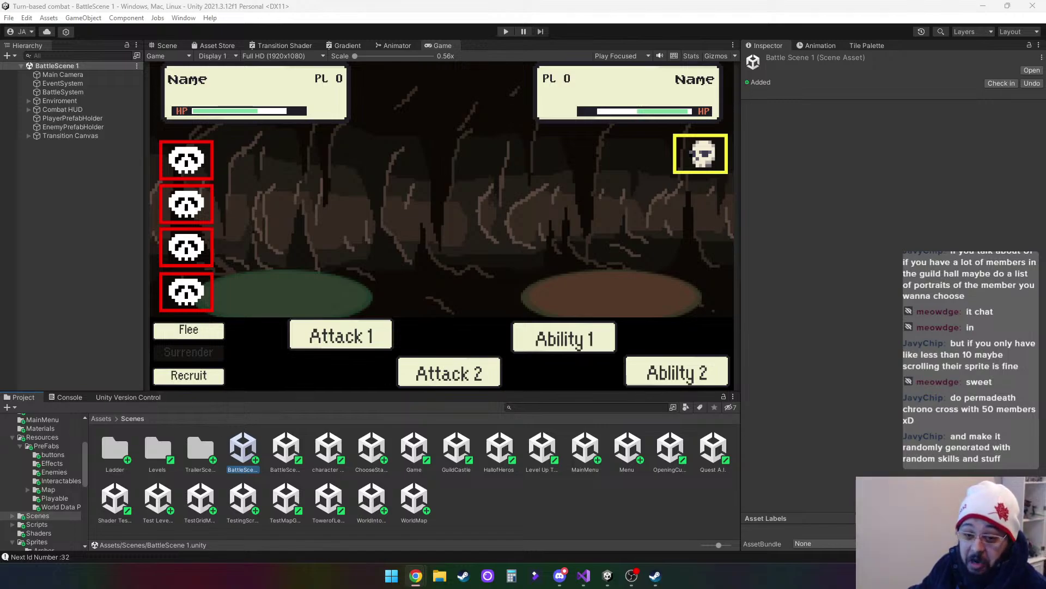
Show the Echoes of Heroes: Legends Never Die teaser trailer in the browser, and return to Unity
left_click_drag(626, 0, 657, 94)
left_click(670, 99)
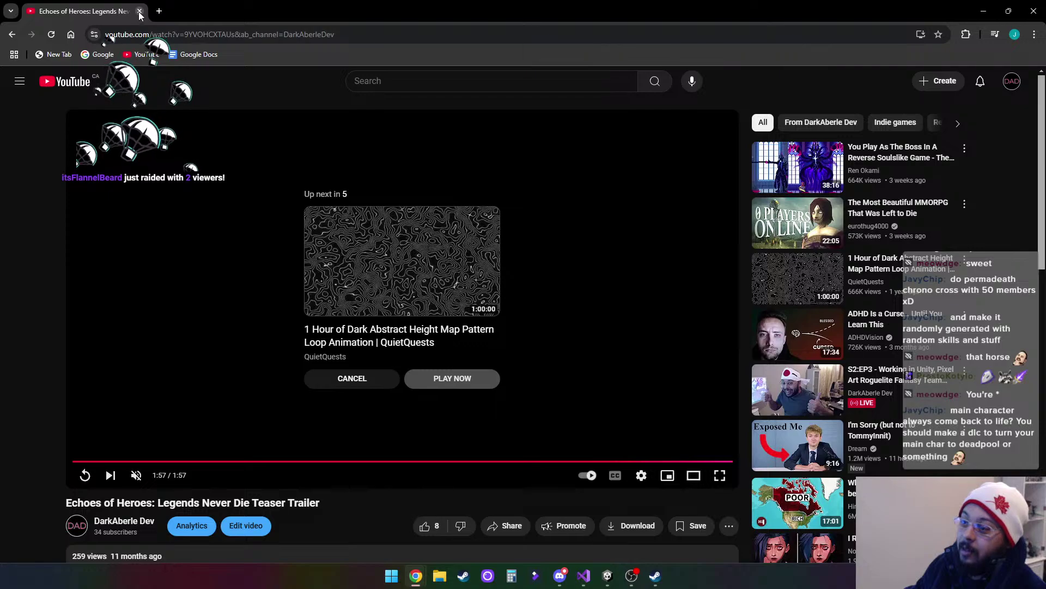
key("alt+Tab")
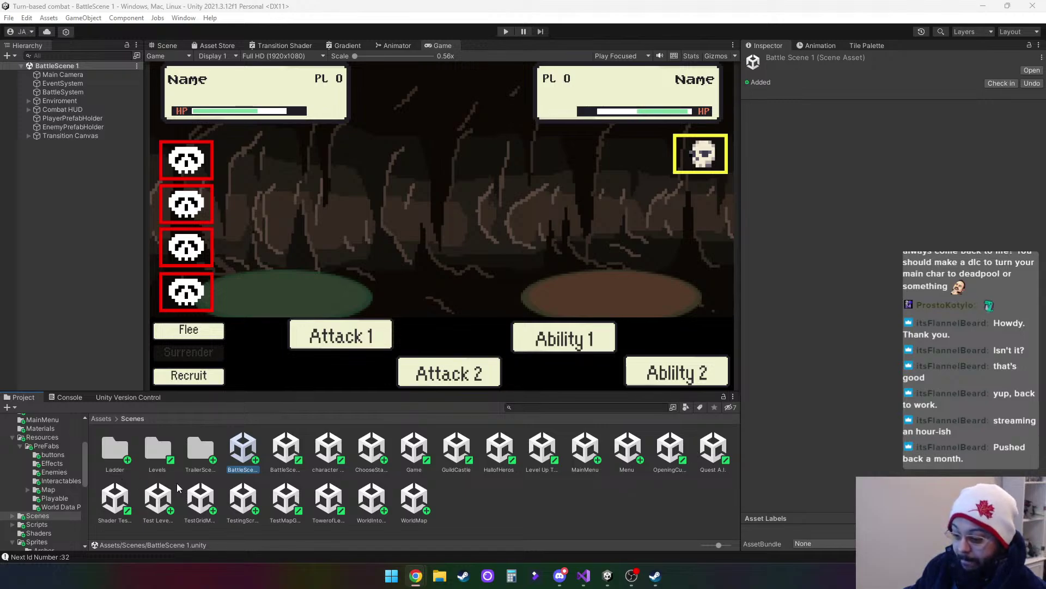
Open the TestGridMap scene from the Scenes folder
left_click(201, 496)
double_click(201, 496)
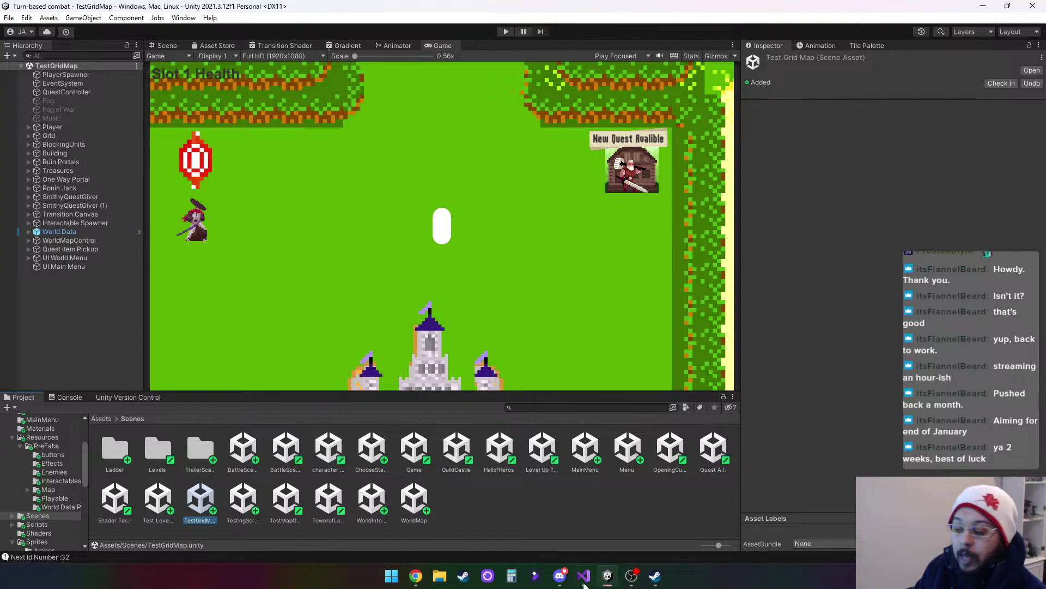
mouse_move(560, 579)
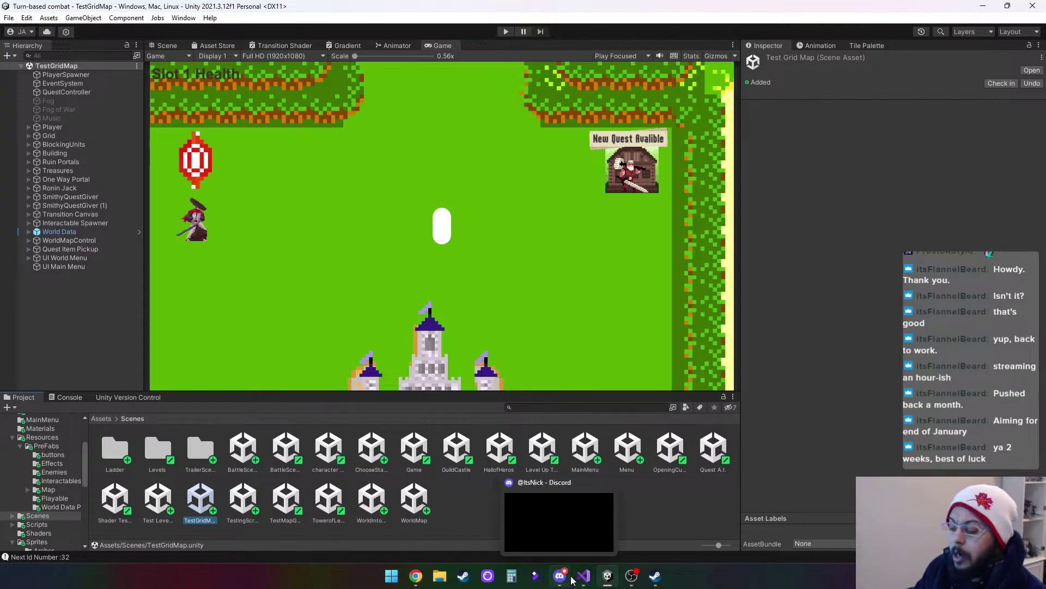
left_click(659, 578)
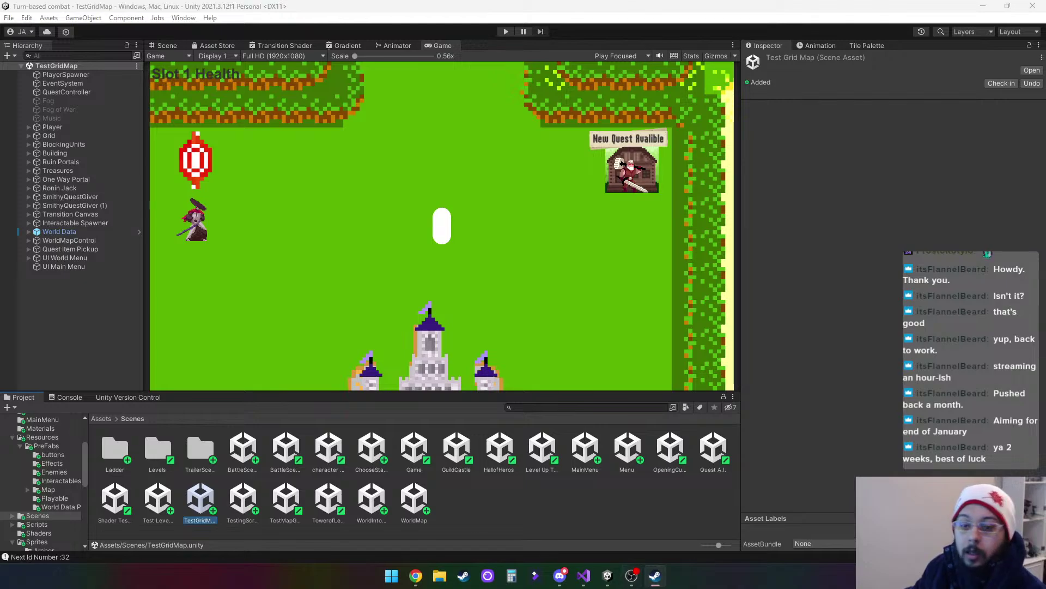
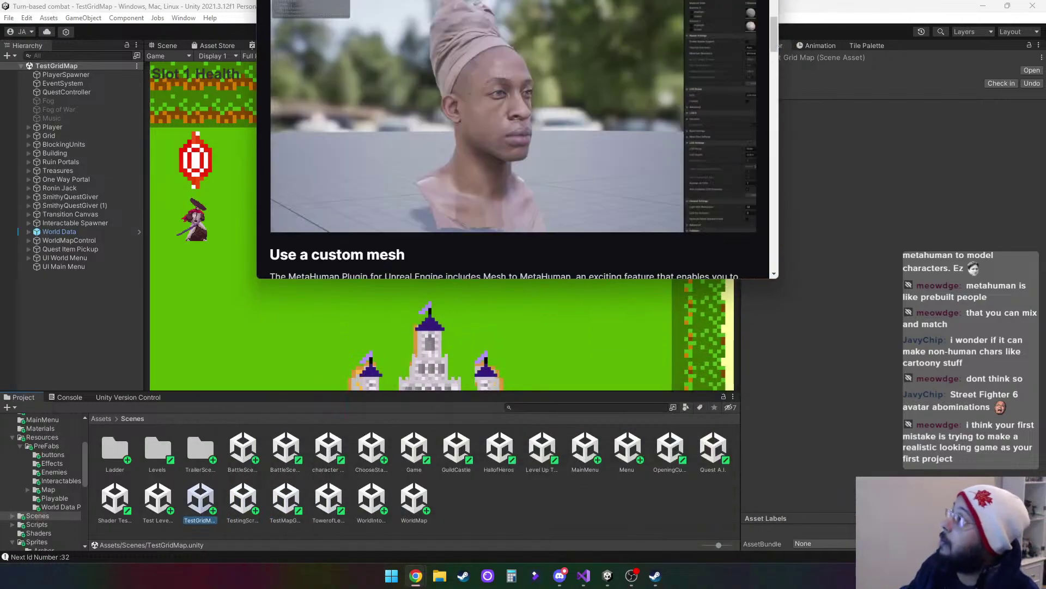
Examine the facial animation features on Unreal Engine's MetaHuman page in the maximized browser, and close the page
left_click_drag(655, 0, 611, 179)
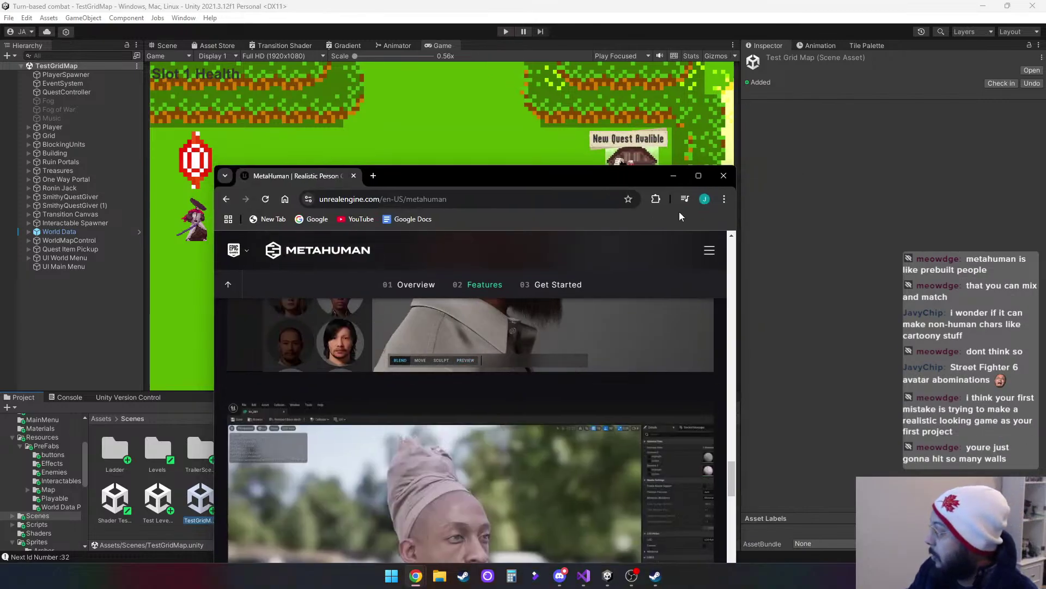
left_click(698, 176)
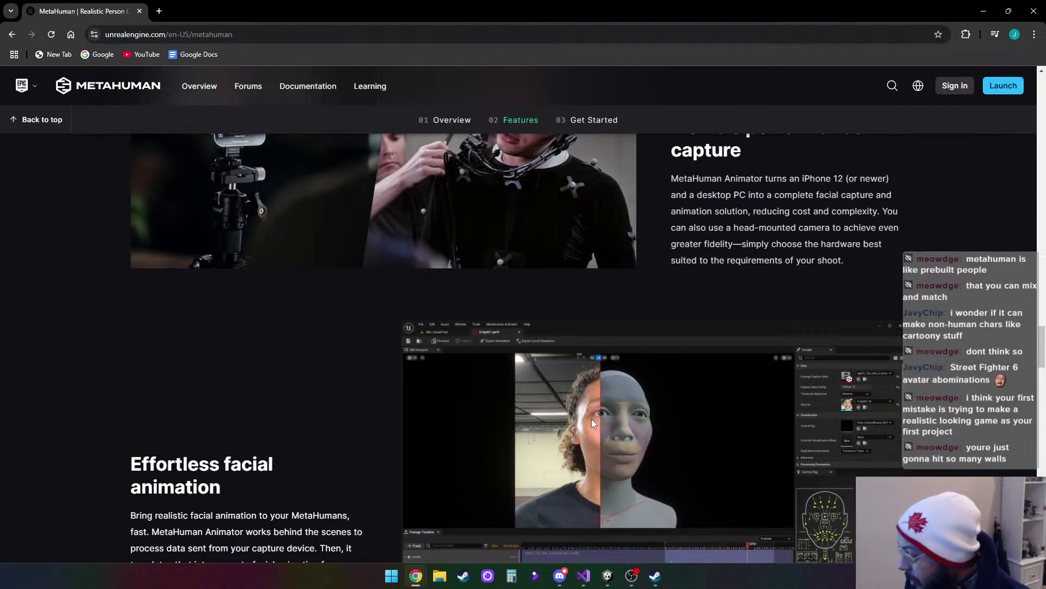
scroll(641, 386, "down", 2)
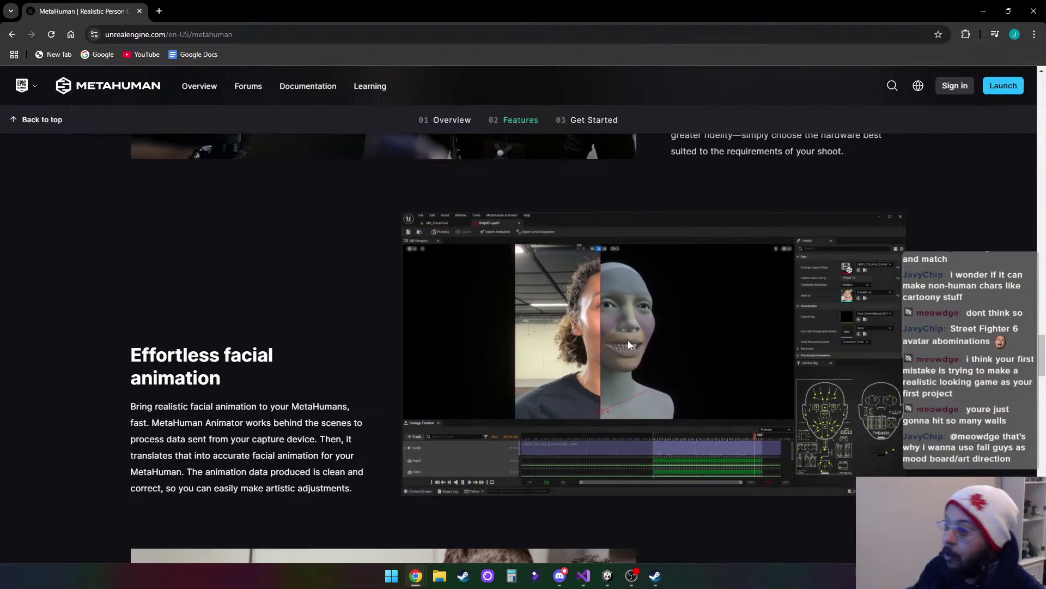
left_click(1033, 11)
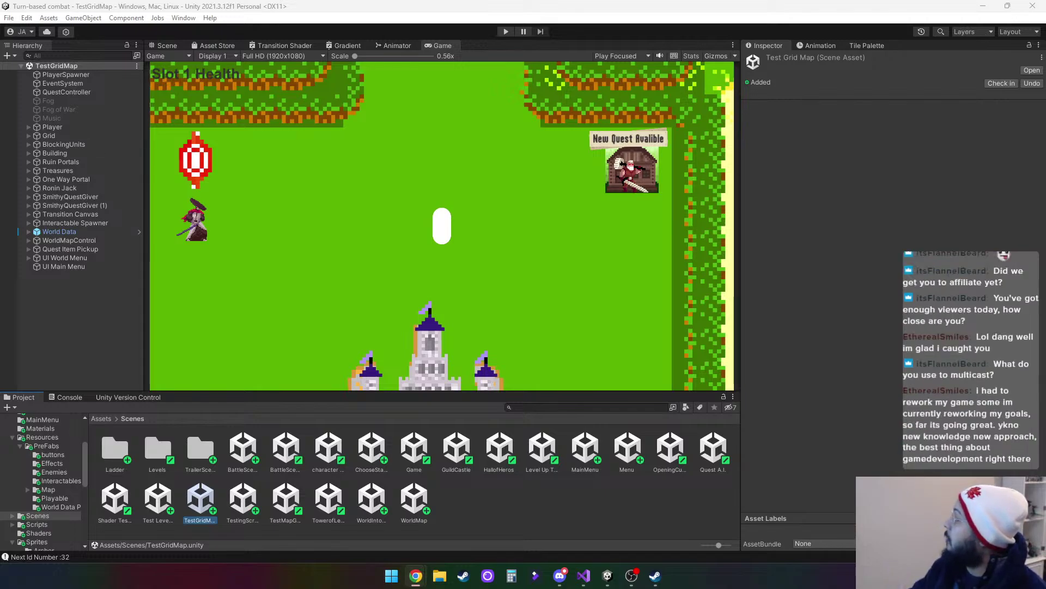
Switch to OBS and show its multi-platform chats and multiple output setup in a maximized window, and move it off the screen
key("alt+Tab")
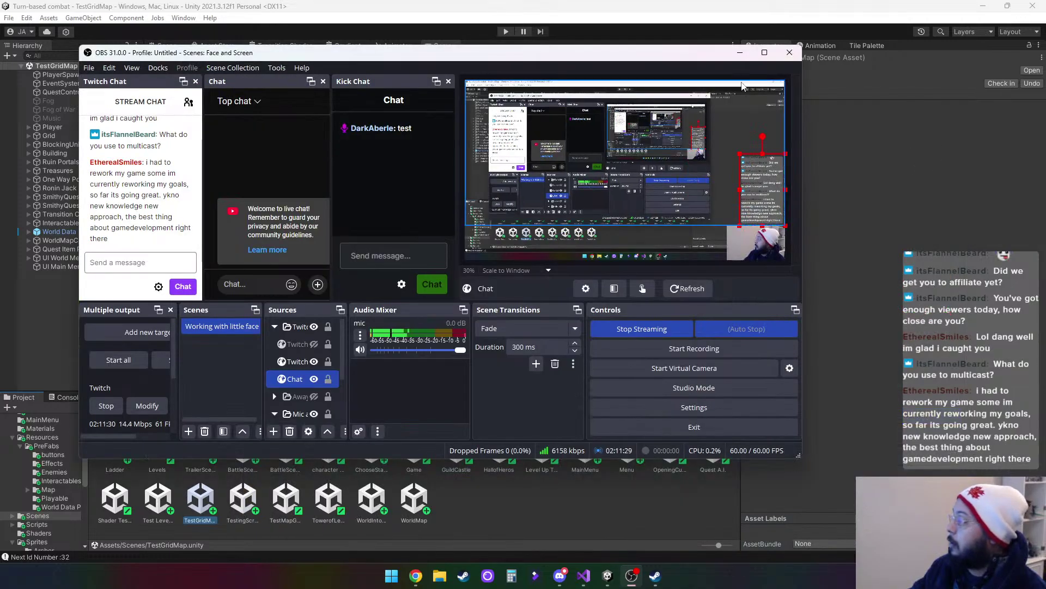
left_click(764, 52)
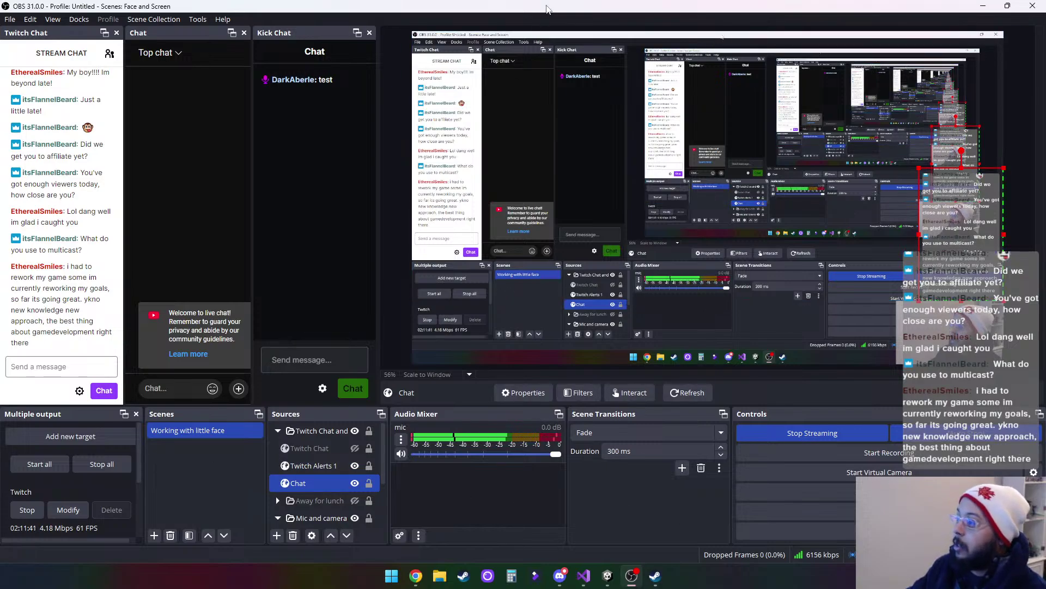
left_click_drag(547, 7, 548, 0)
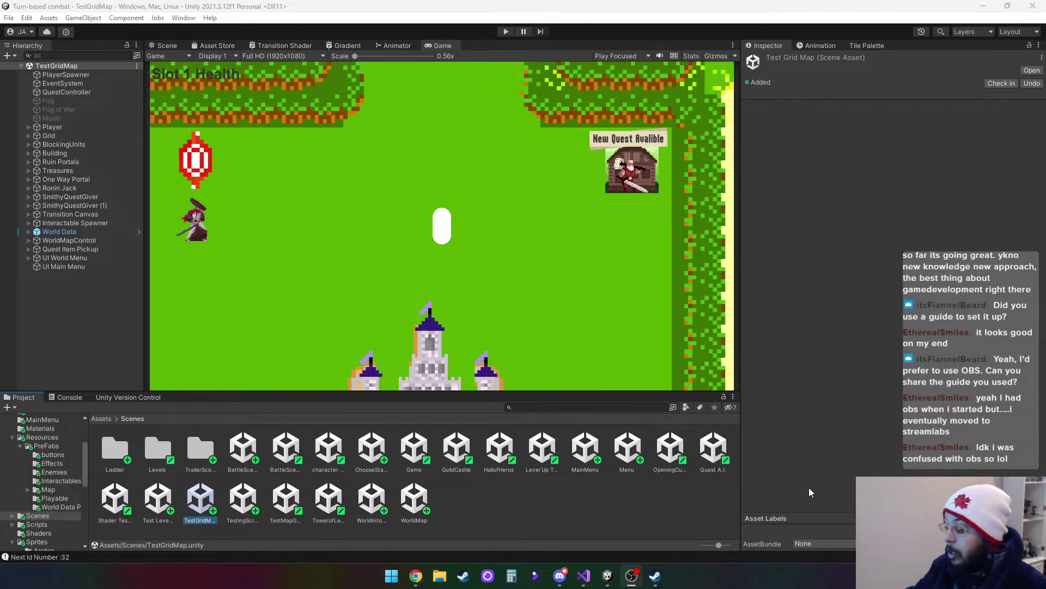
mouse_move(669, 582)
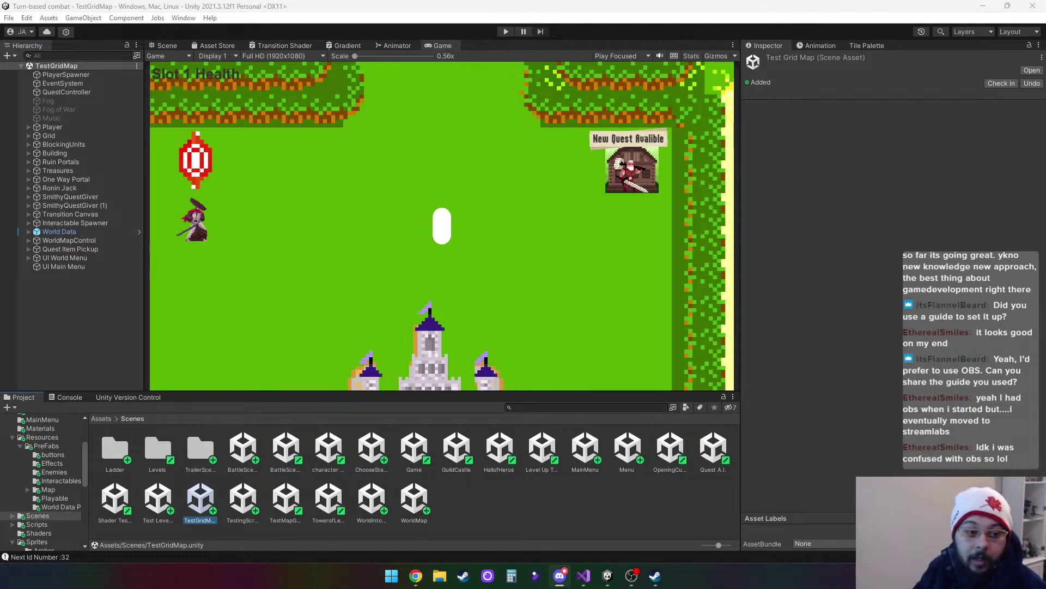
key("alt+Tab")
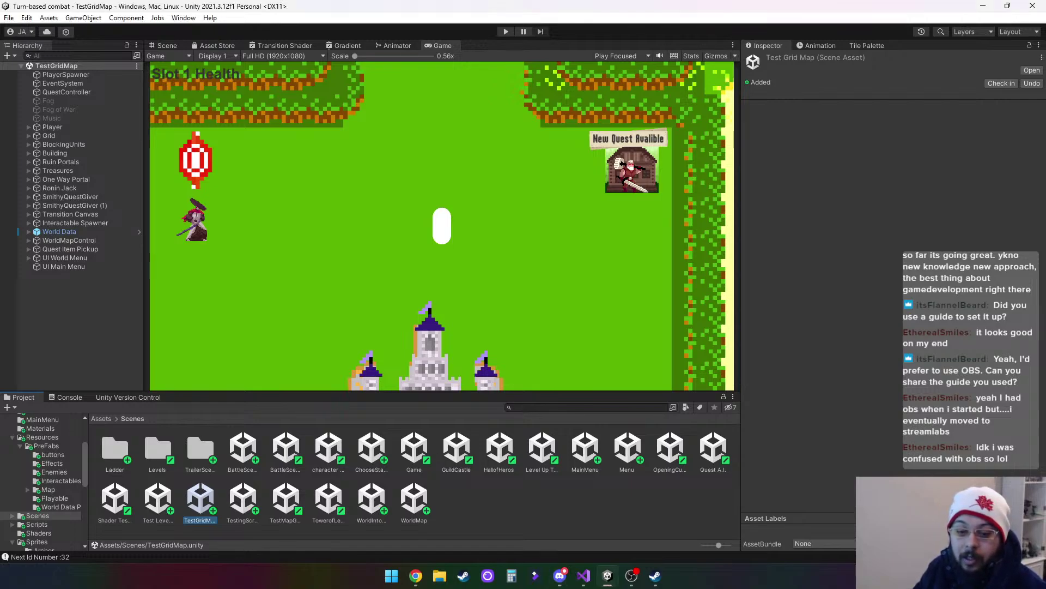
key("alt+Tab")
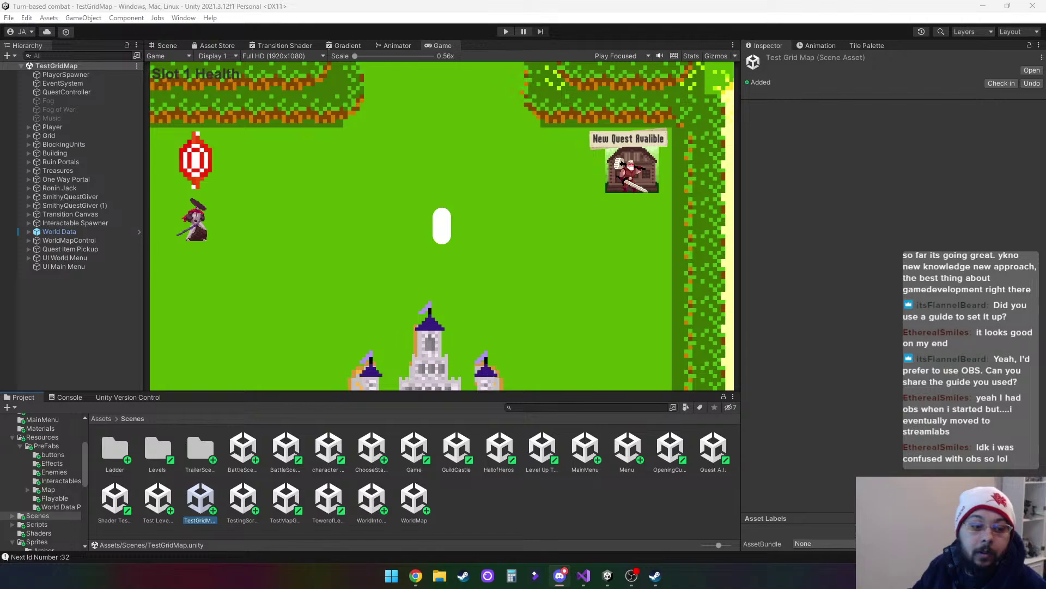
key("alt+Tab")
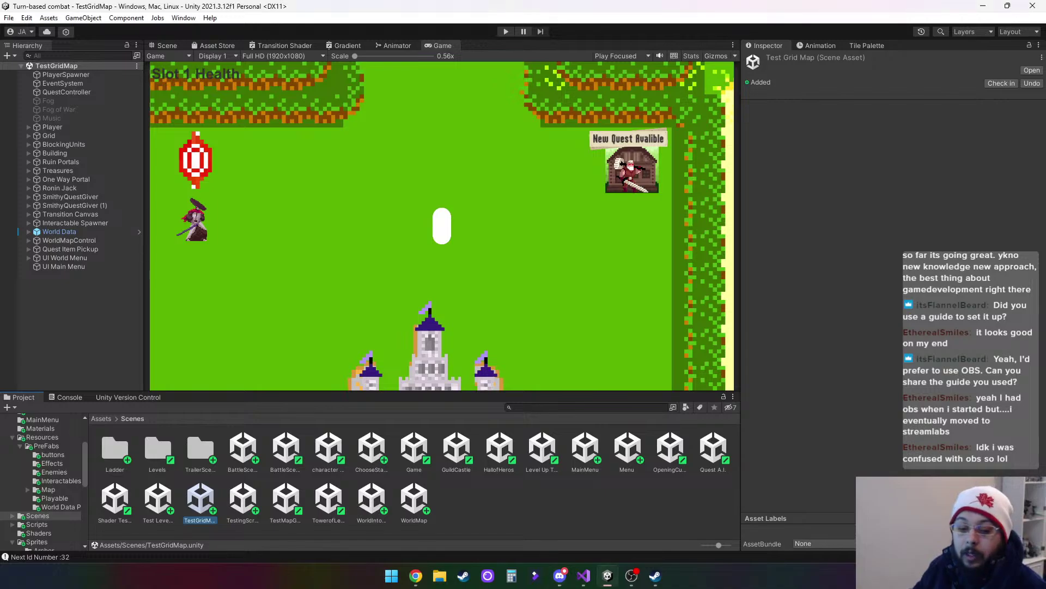
Switch to the Steam library, maximize its window on this screen, and launch Typing Stars
key("alt+Tab")
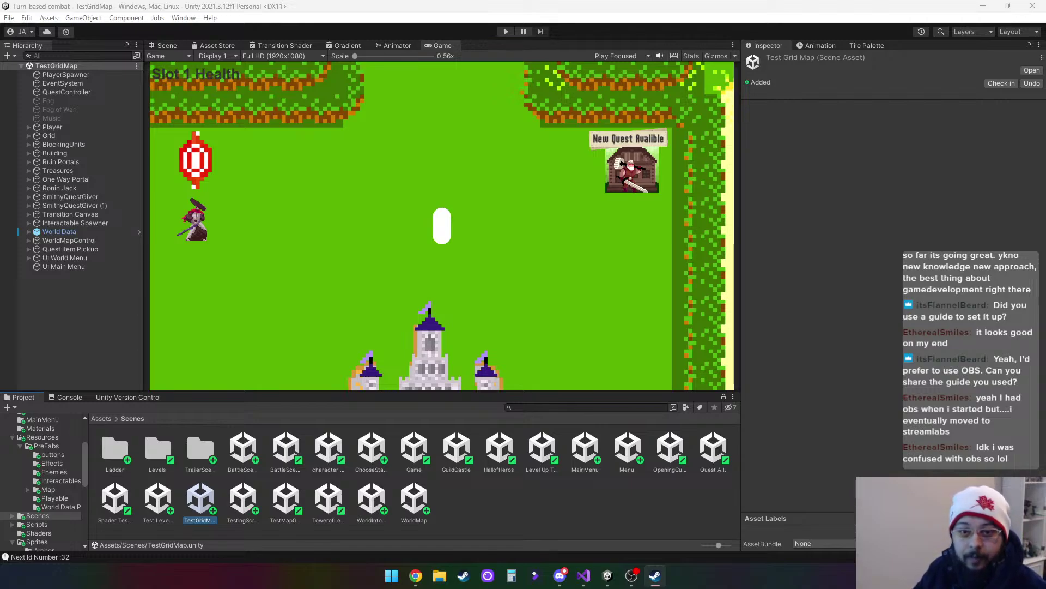
left_click_drag(469, 1, 471, 80)
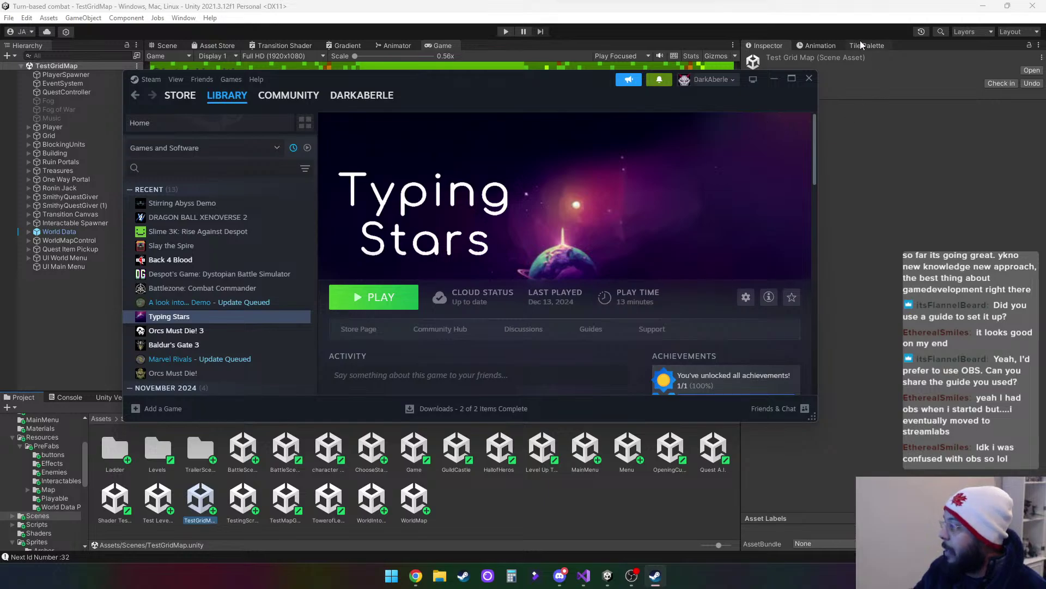
left_click(792, 78)
left_click(349, 236)
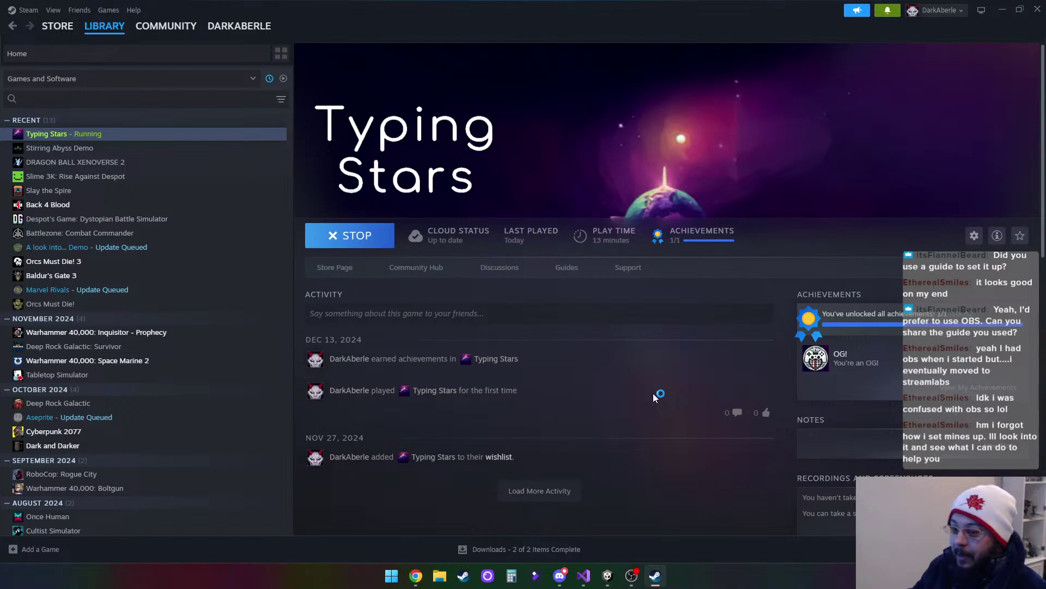
left_click(270, 79)
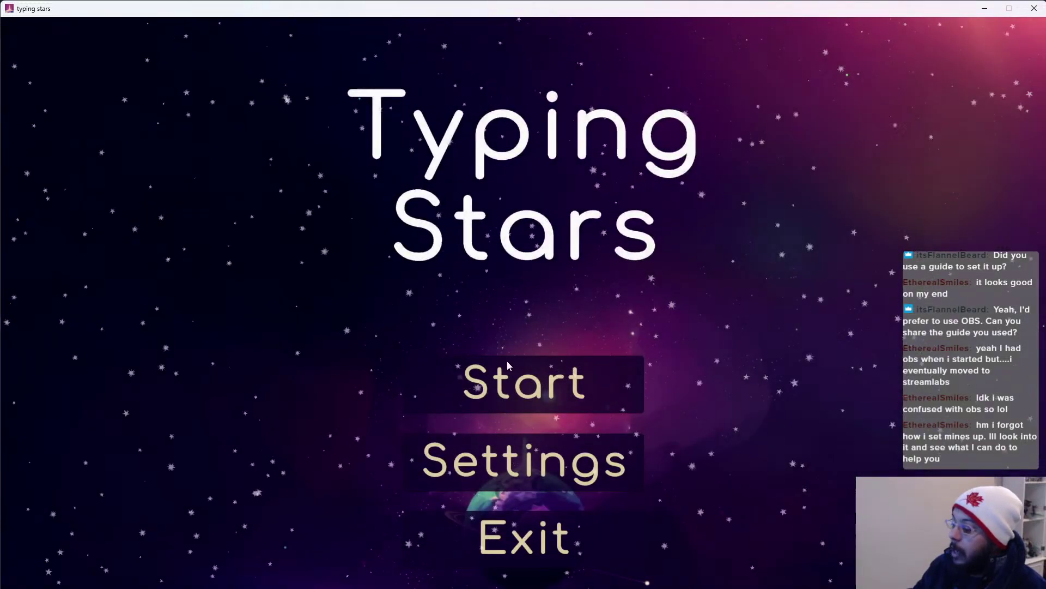
Start a new Typing Stars game and enter the words RAT, HARD and GRASS
left_click(516, 391)
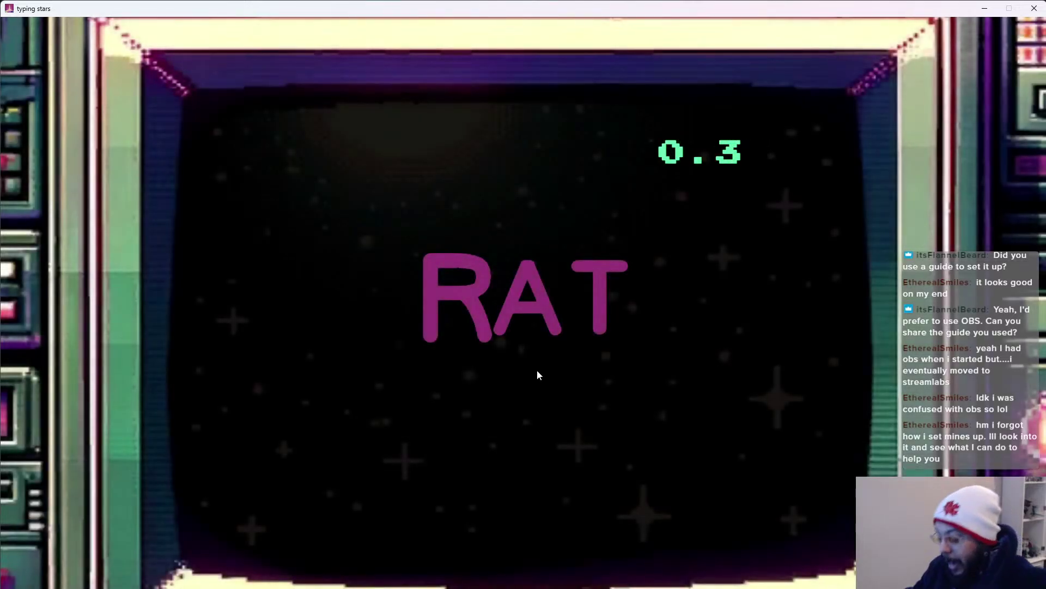
type("rat")
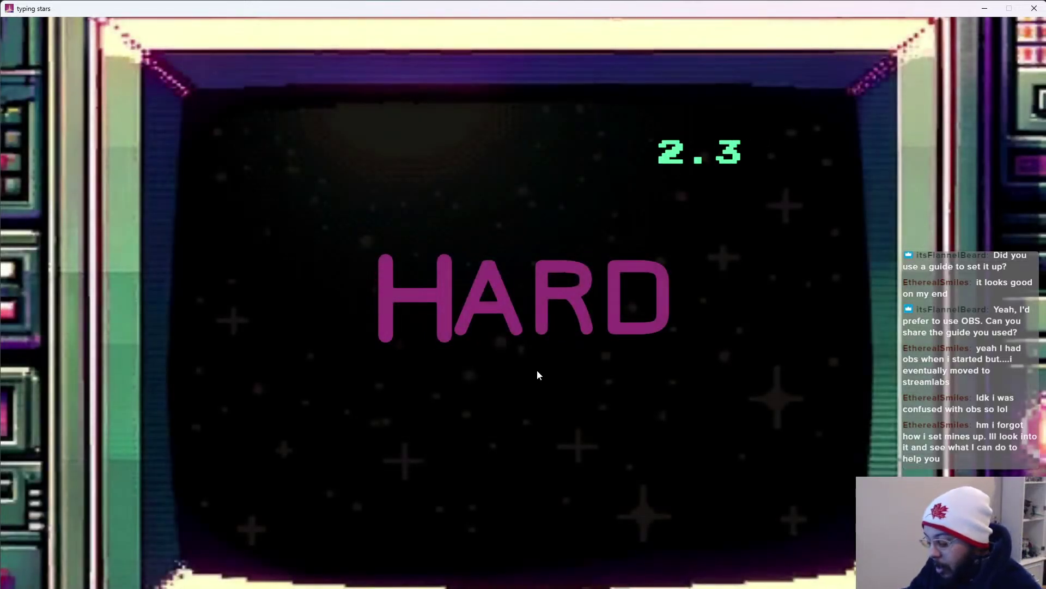
type("hardg")
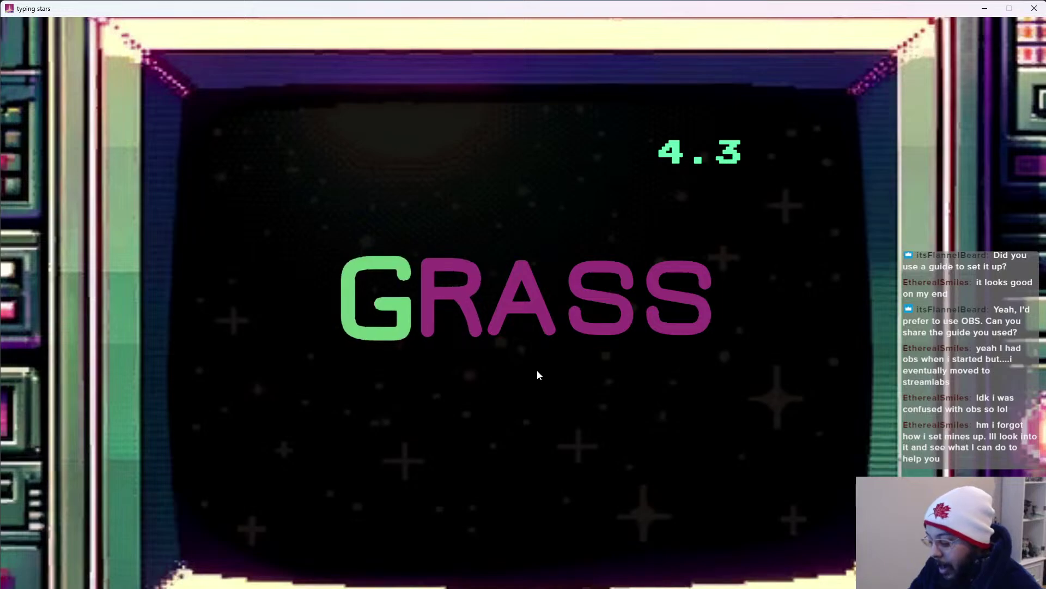
type("rass")
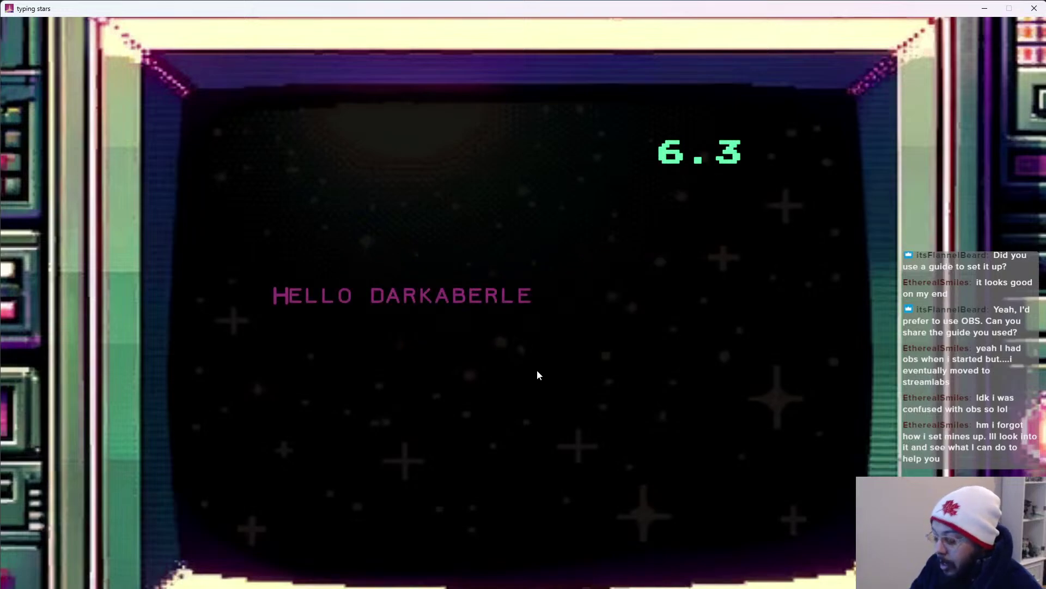
Enter the greeting line consisting of HELLO and the player's username
type("hel")
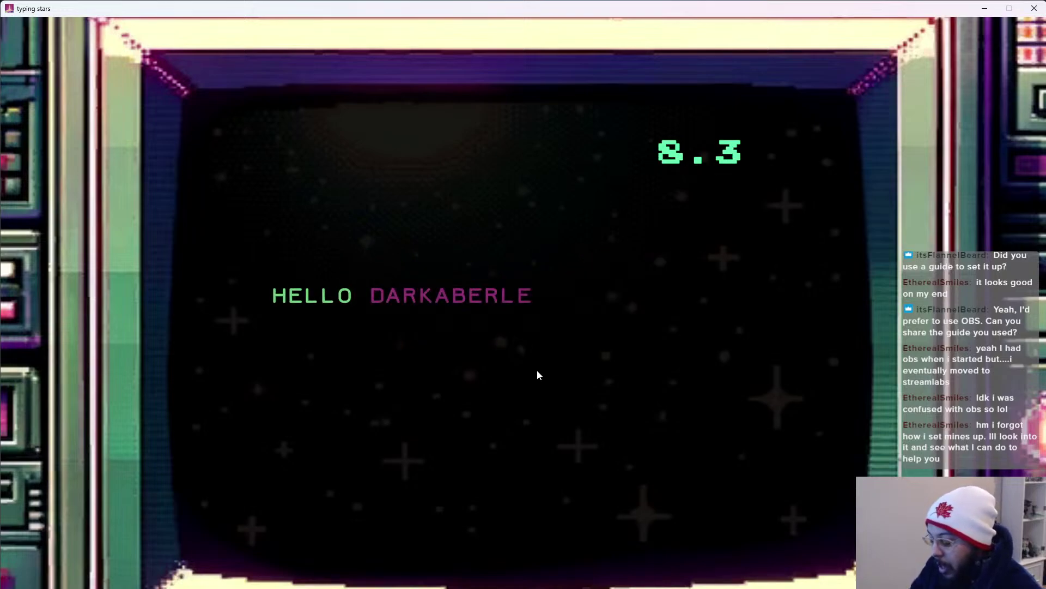
type(" darka")
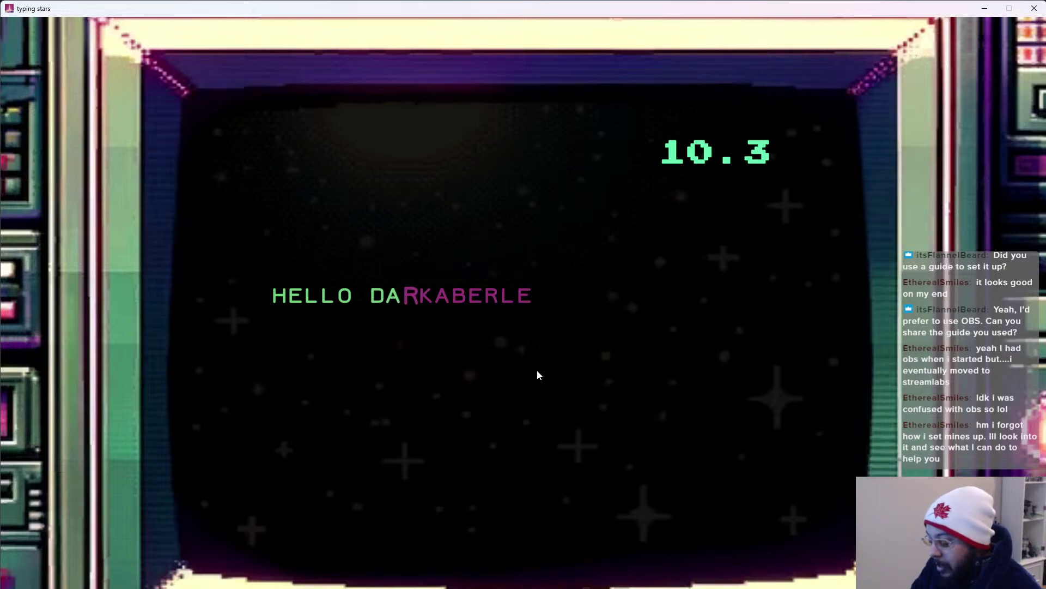
type("v")
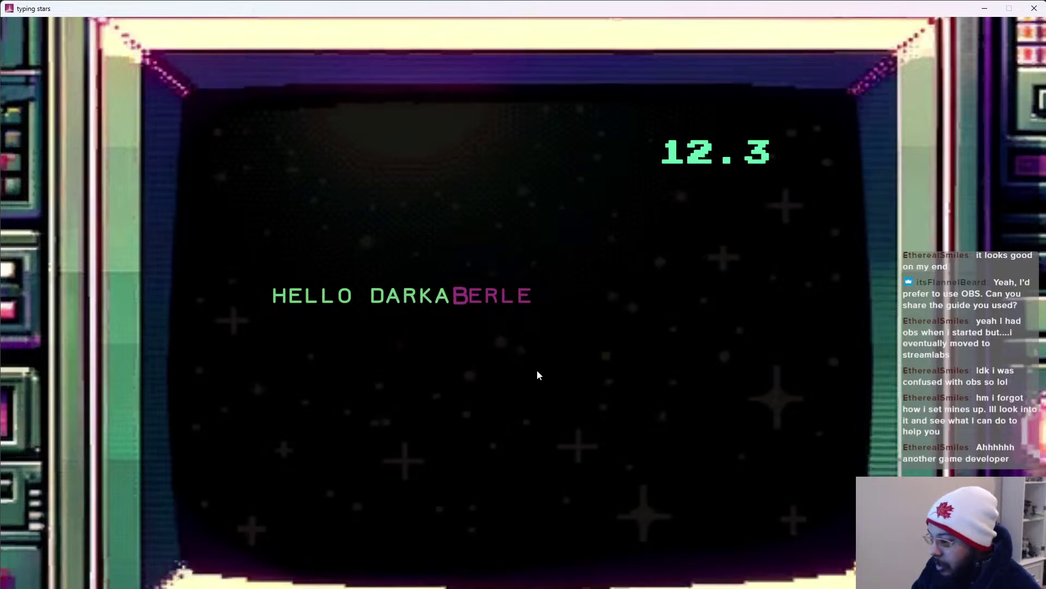
type("berle")
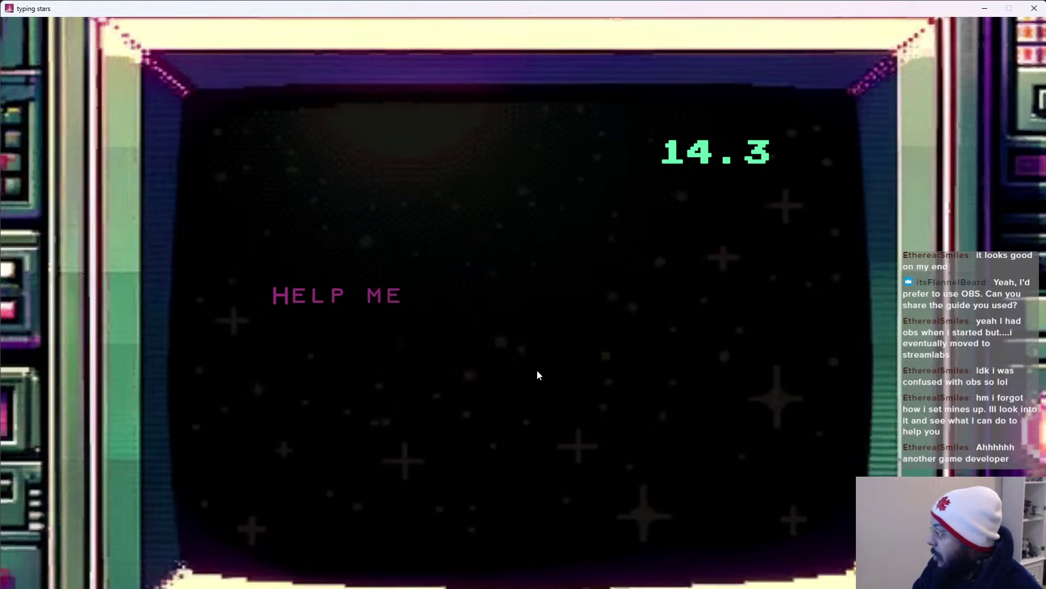
Enter the phrases HELP ME and SYSTEMS CRITICAL
key("space")
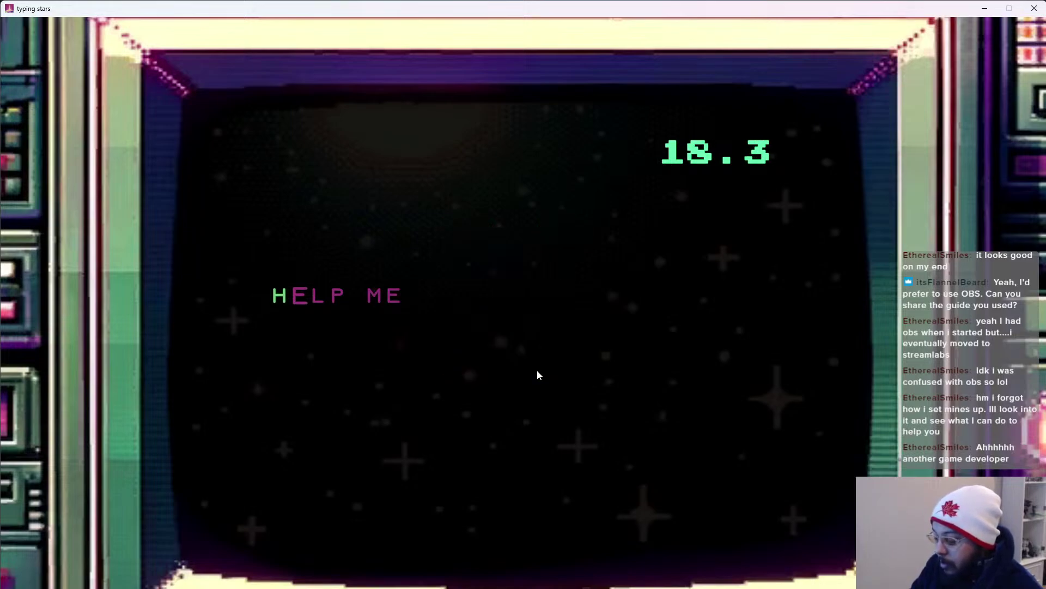
key("space")
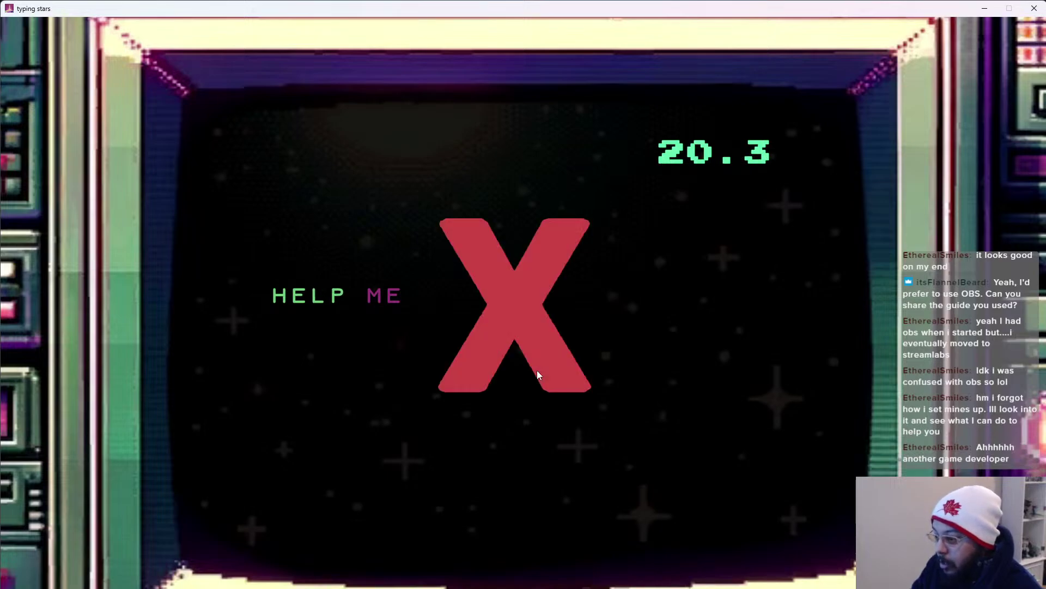
type("me")
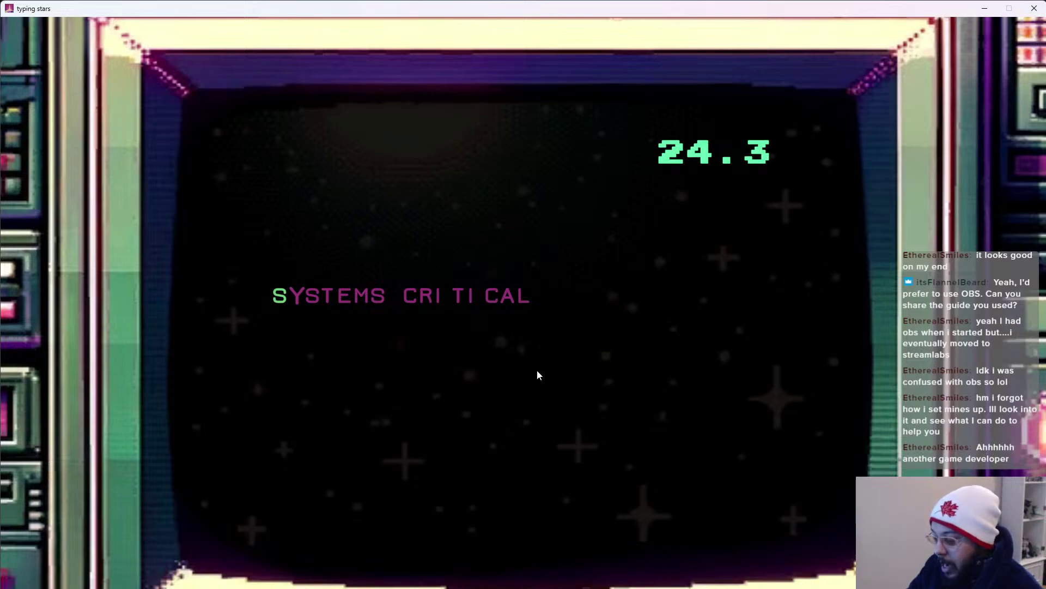
type("tems ")
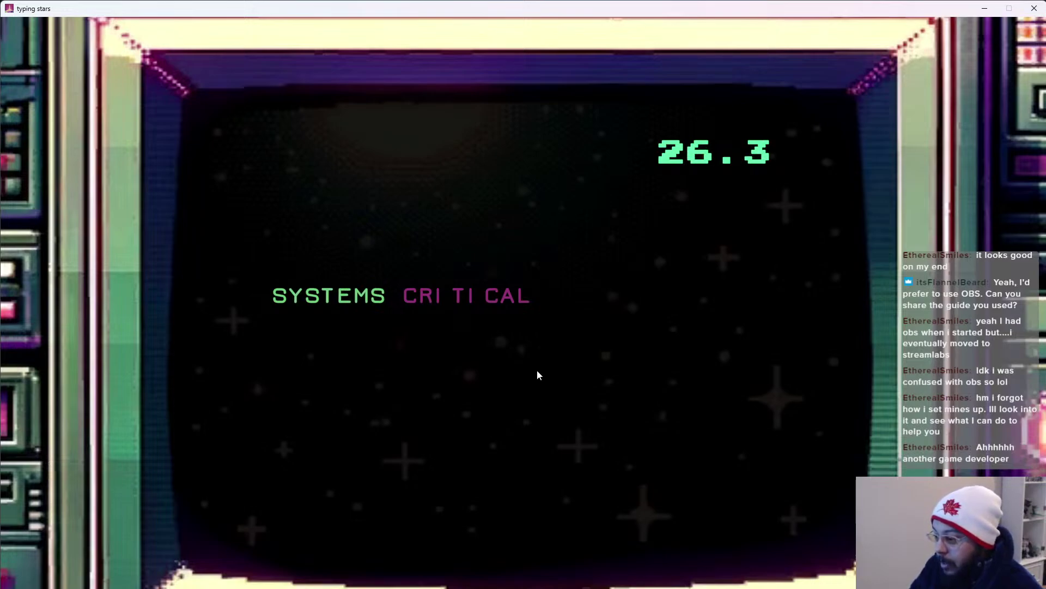
type("criti")
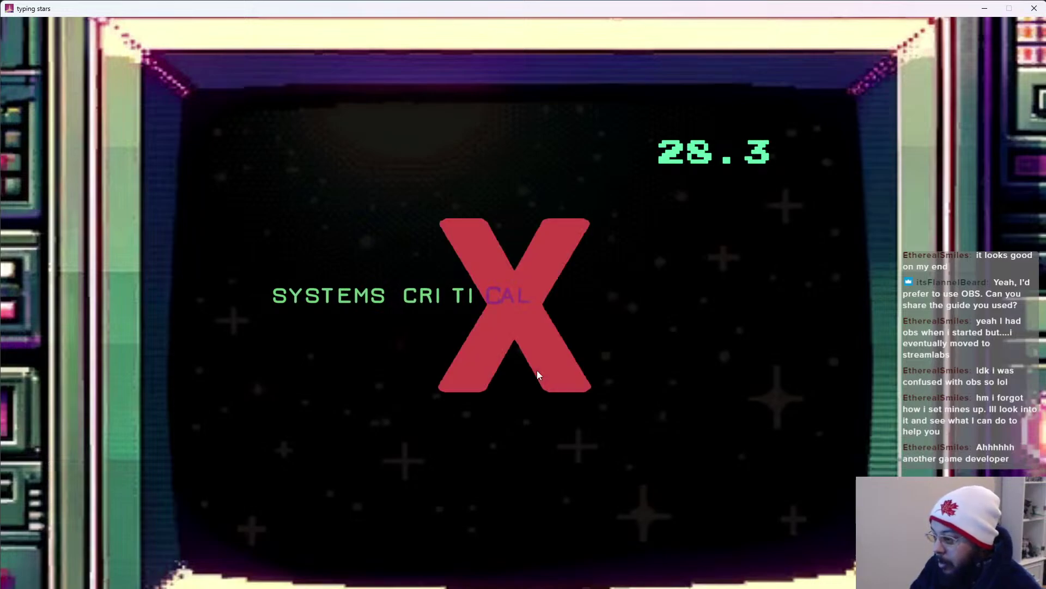
type("cal")
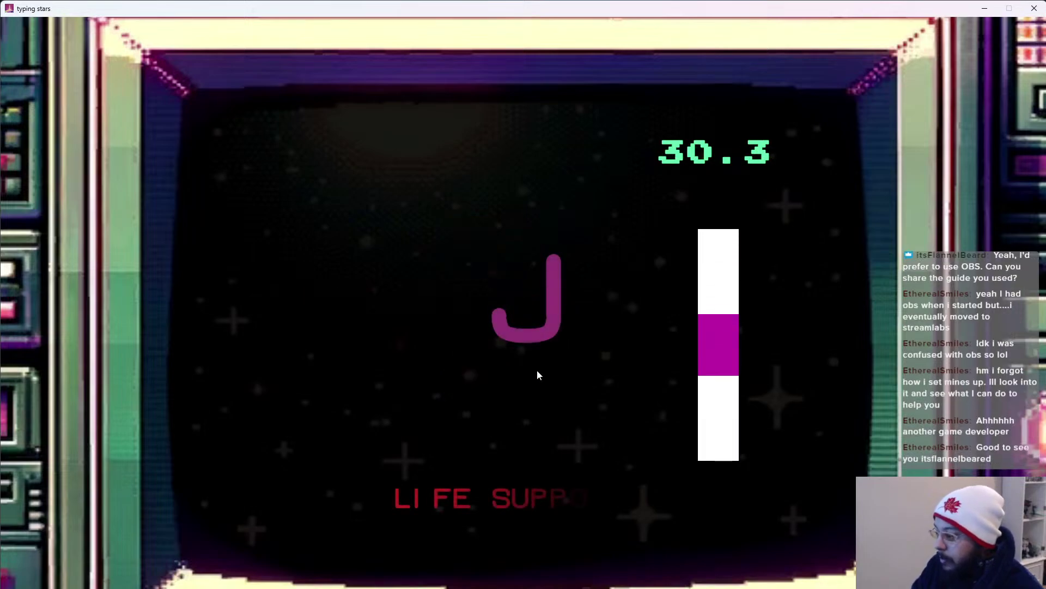
Enter the single-letter prompts, including J, F, U, T, V, B and G, through the life support, med sys, shields and engine alerts
type("j")
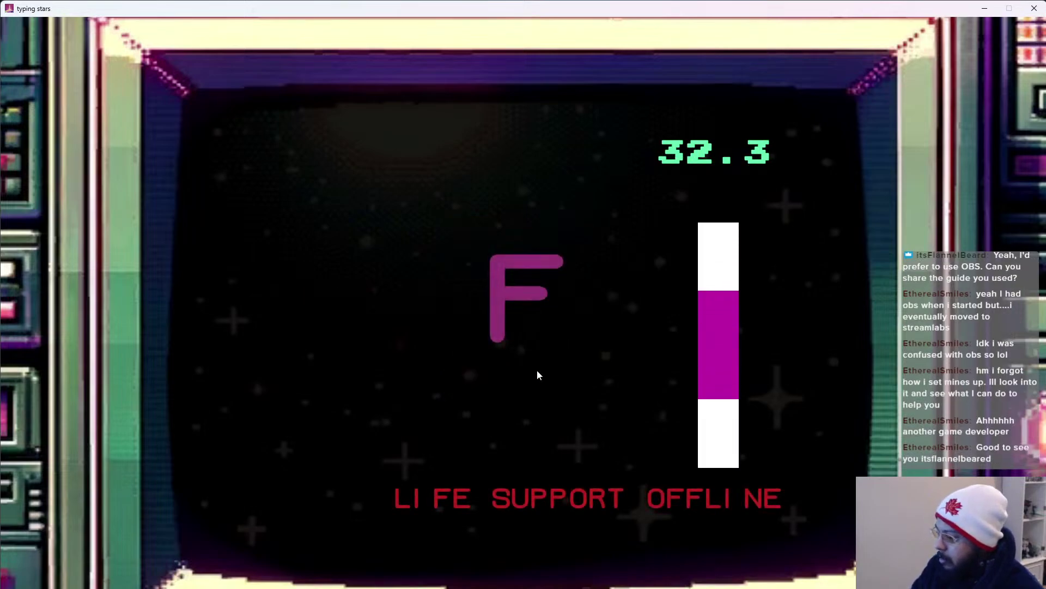
type("fu")
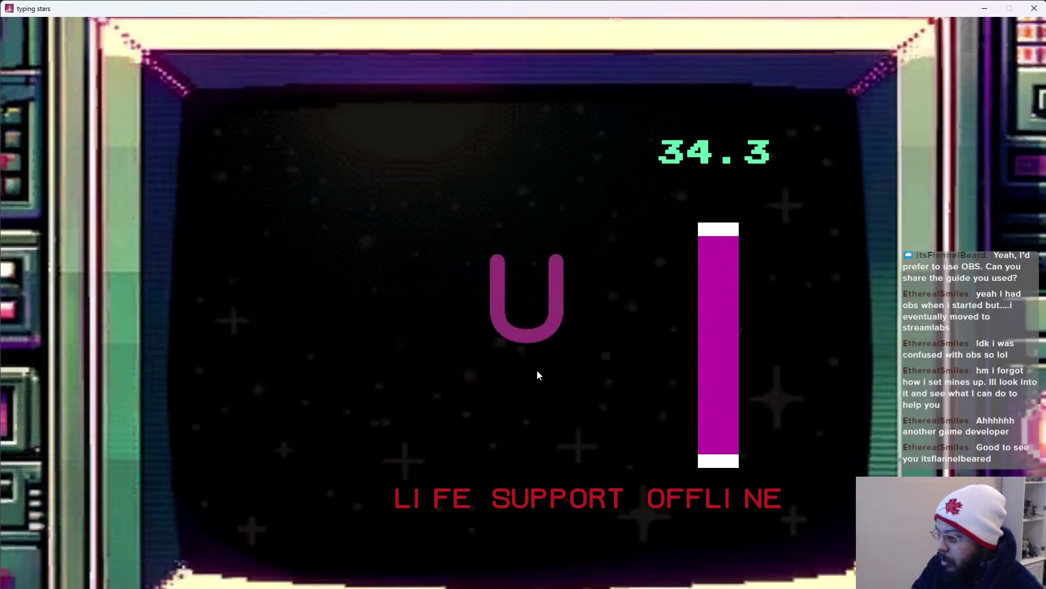
type("op")
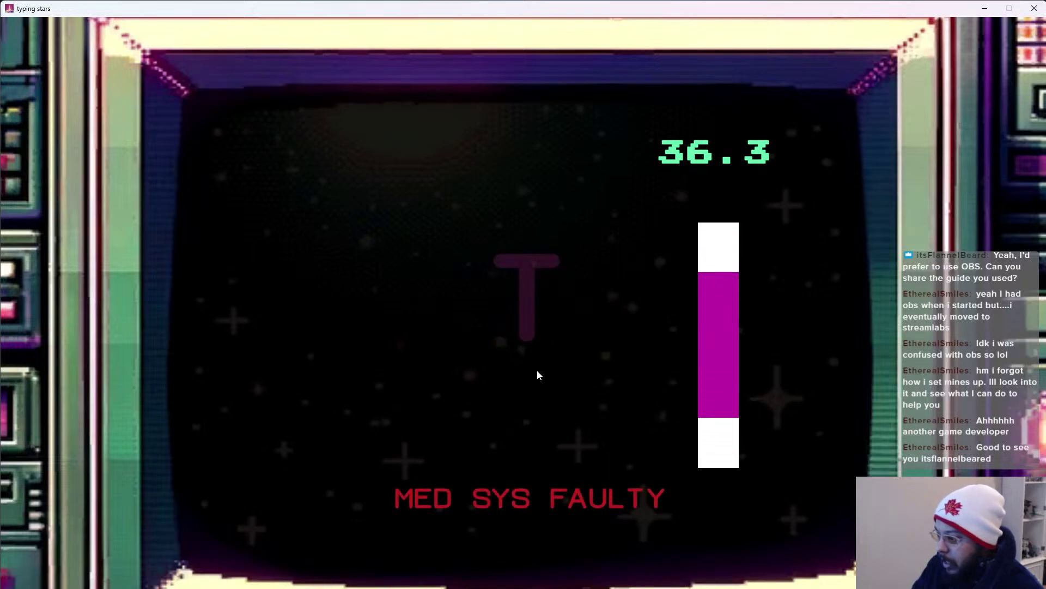
type("to")
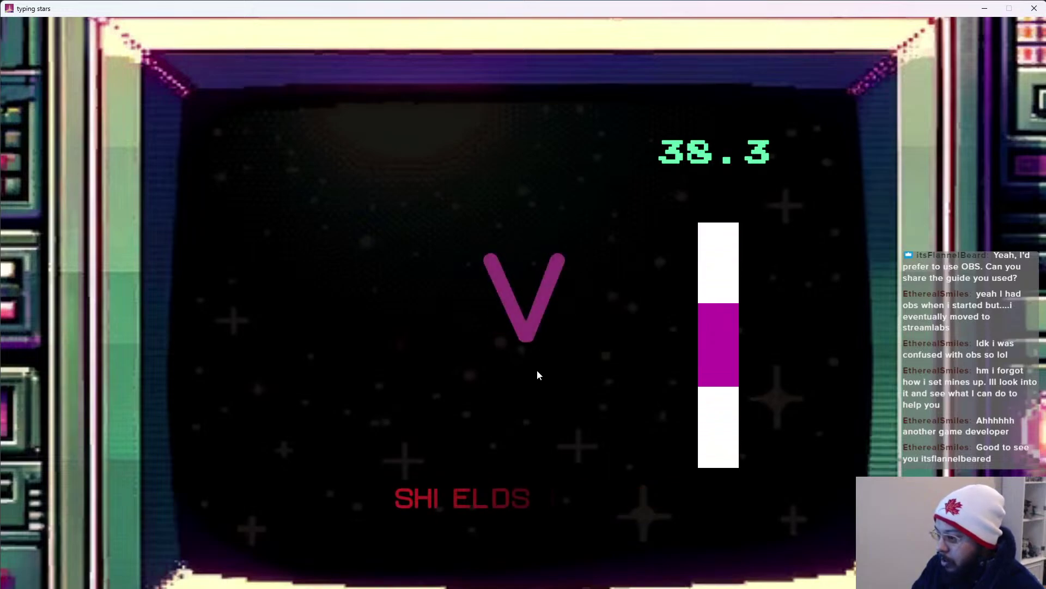
type("vr")
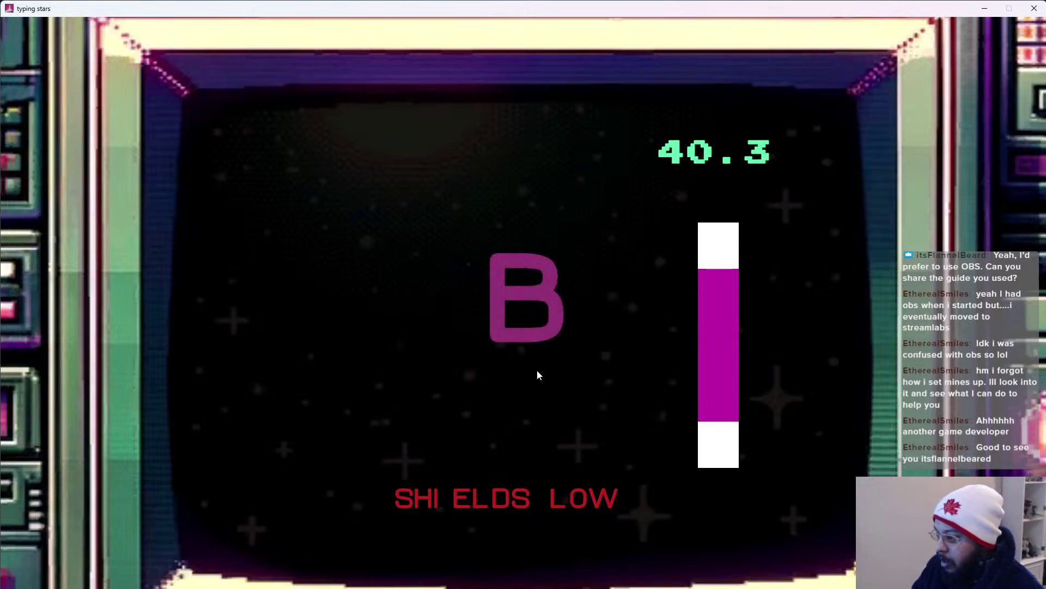
type("bhj")
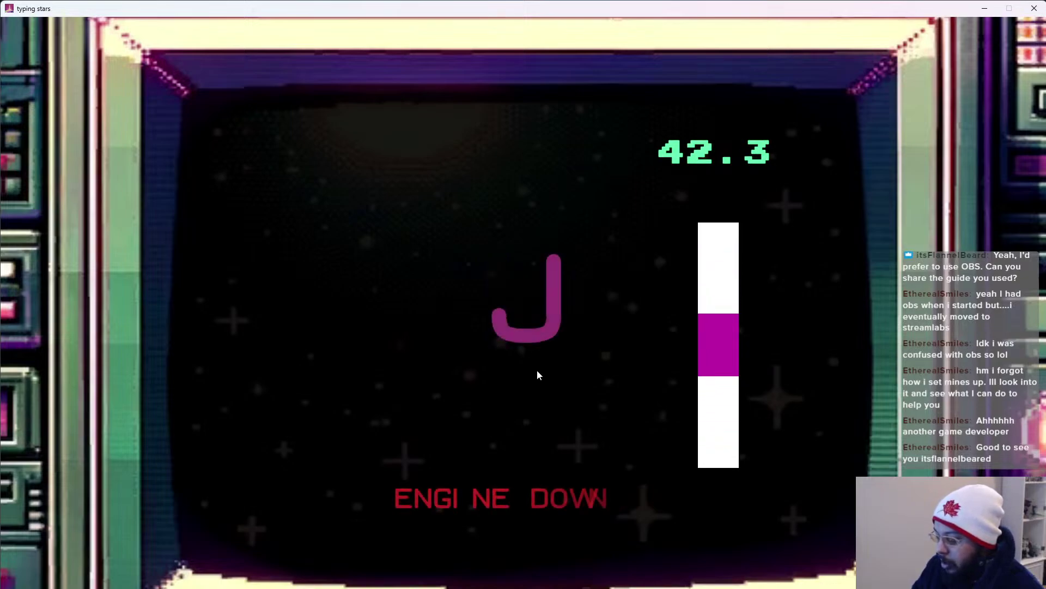
type("kg")
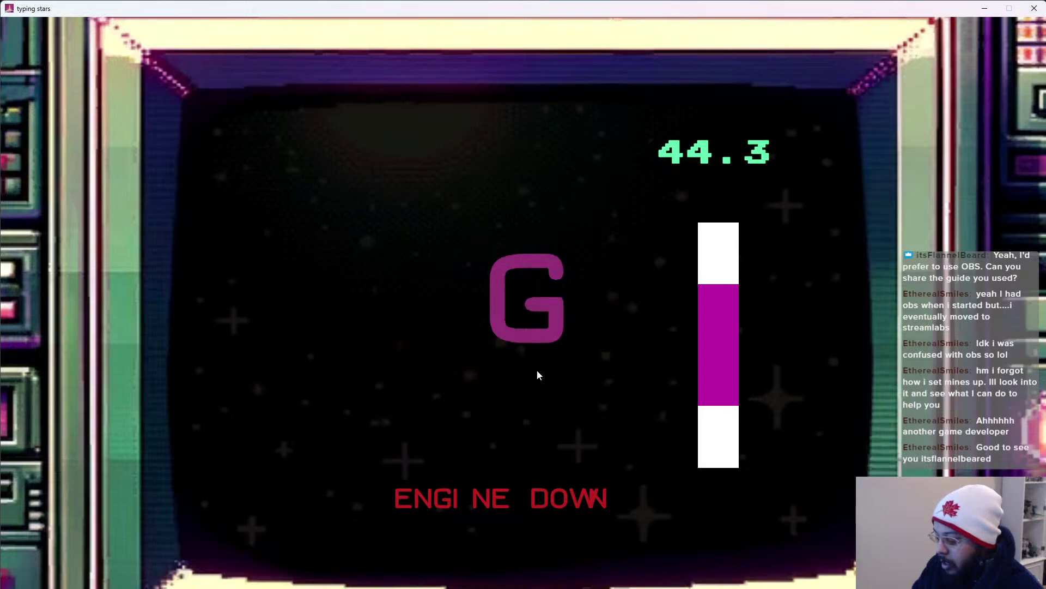
type("mi")
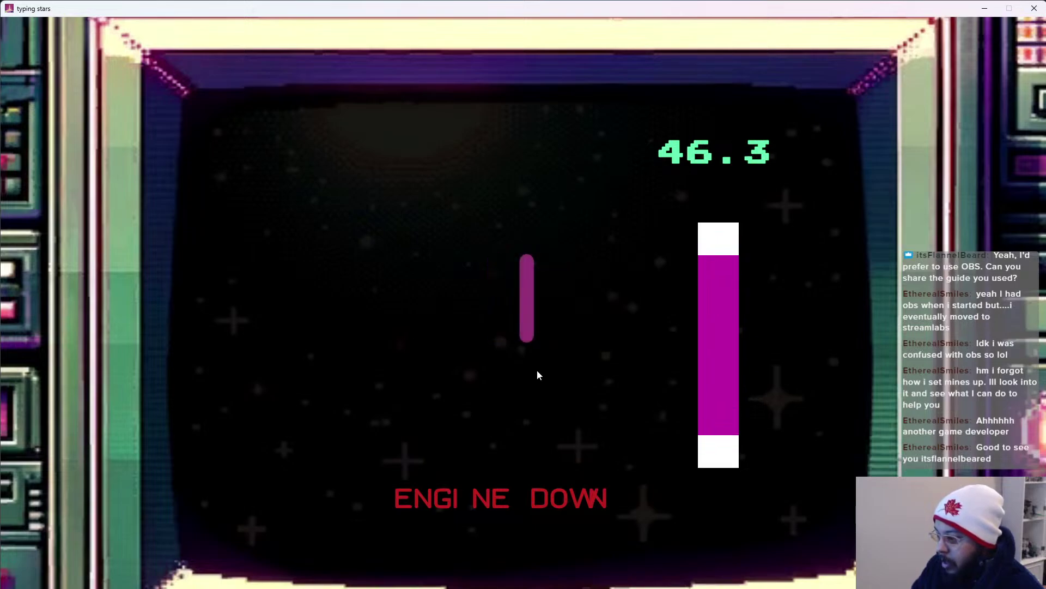
type("ct")
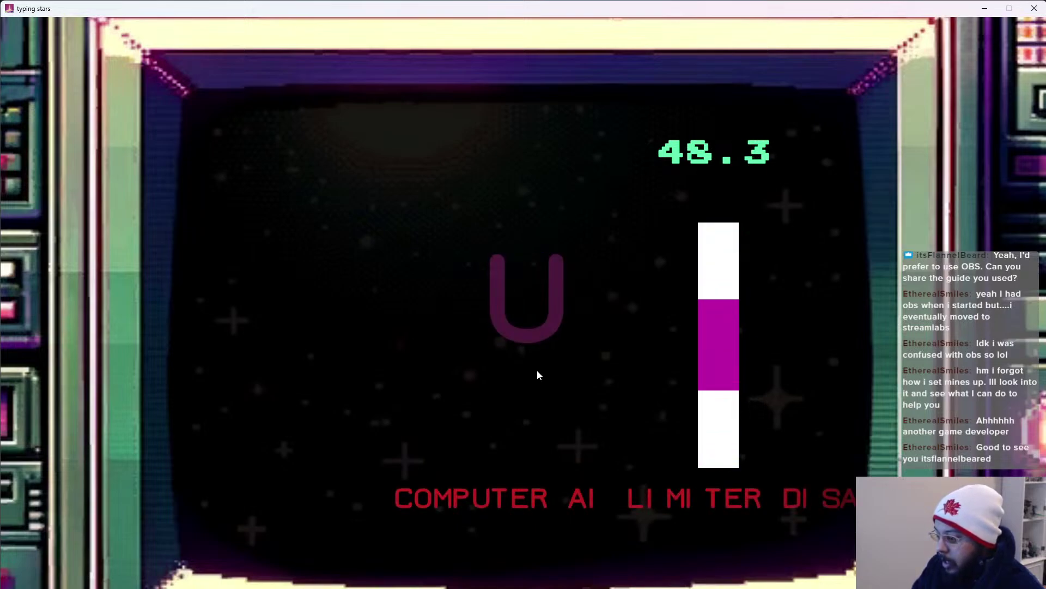
Enter the remaining single-letter prompts of the computer AI limiter alert, including U, X, Q, J, V and T, to finish the round
type("ux")
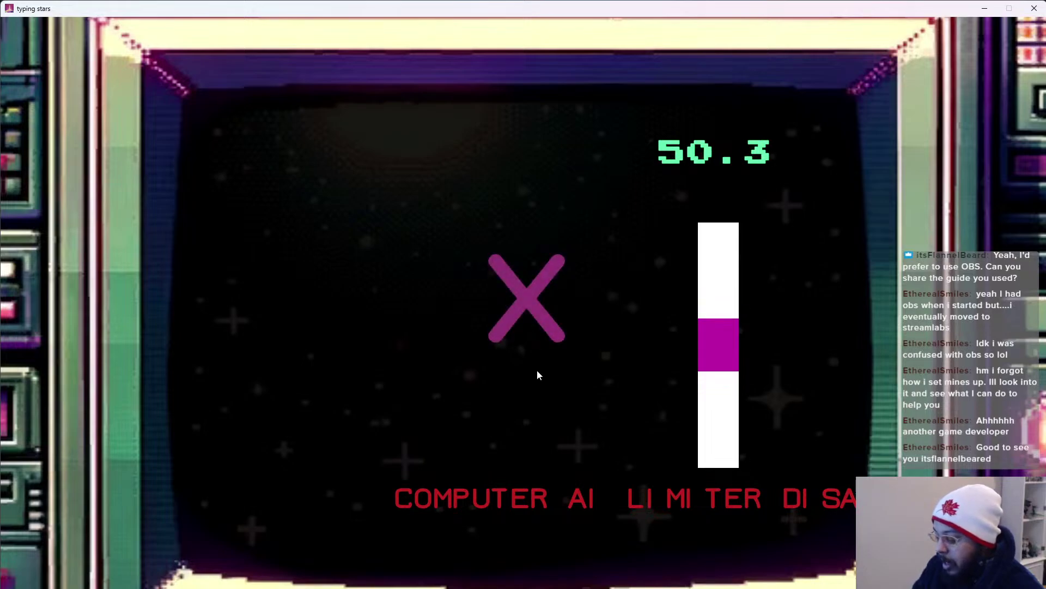
type("rq")
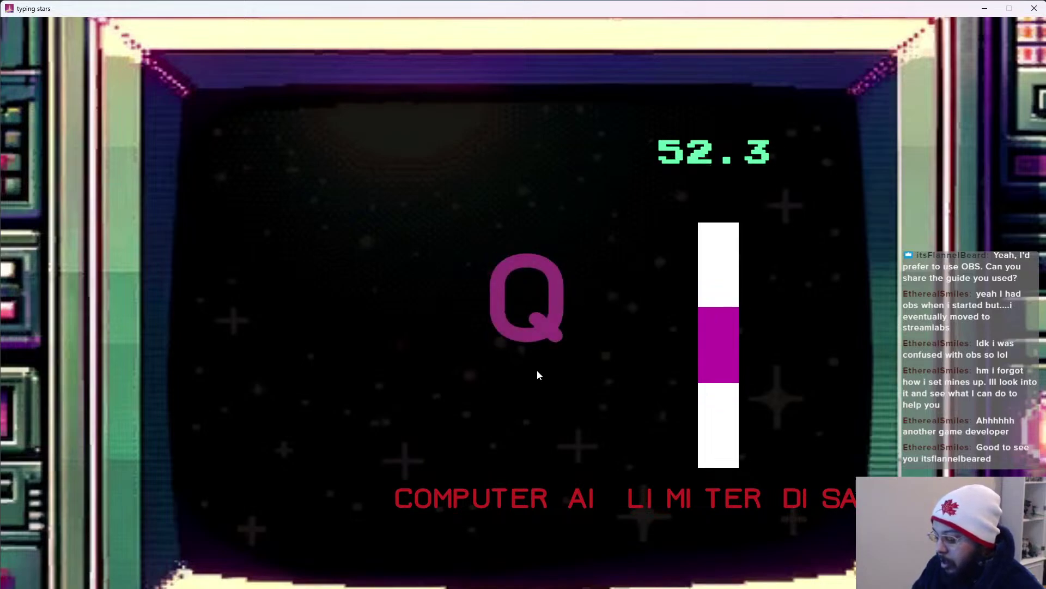
type("ny")
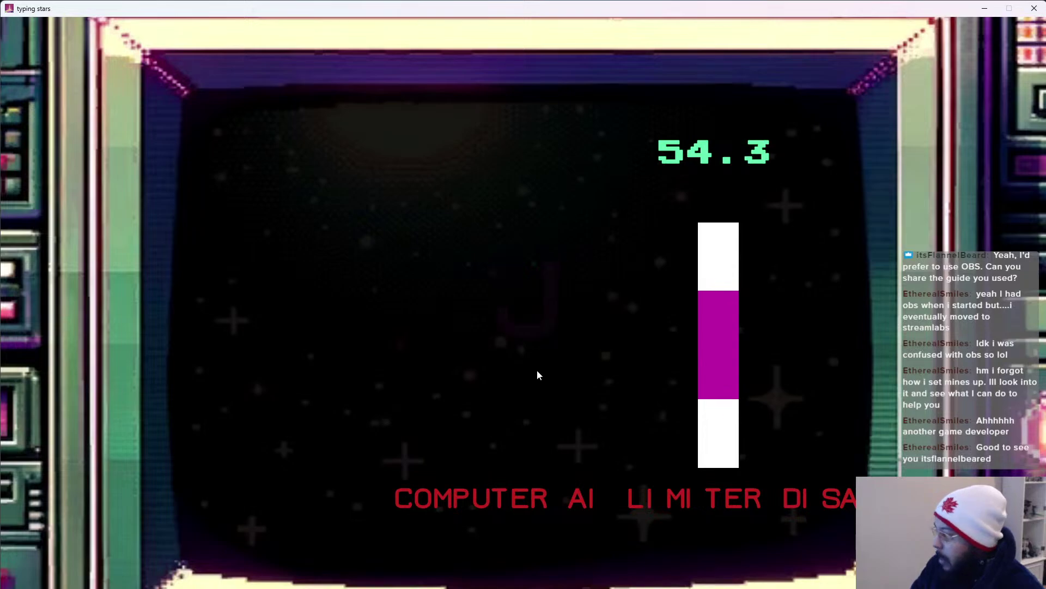
type("jv")
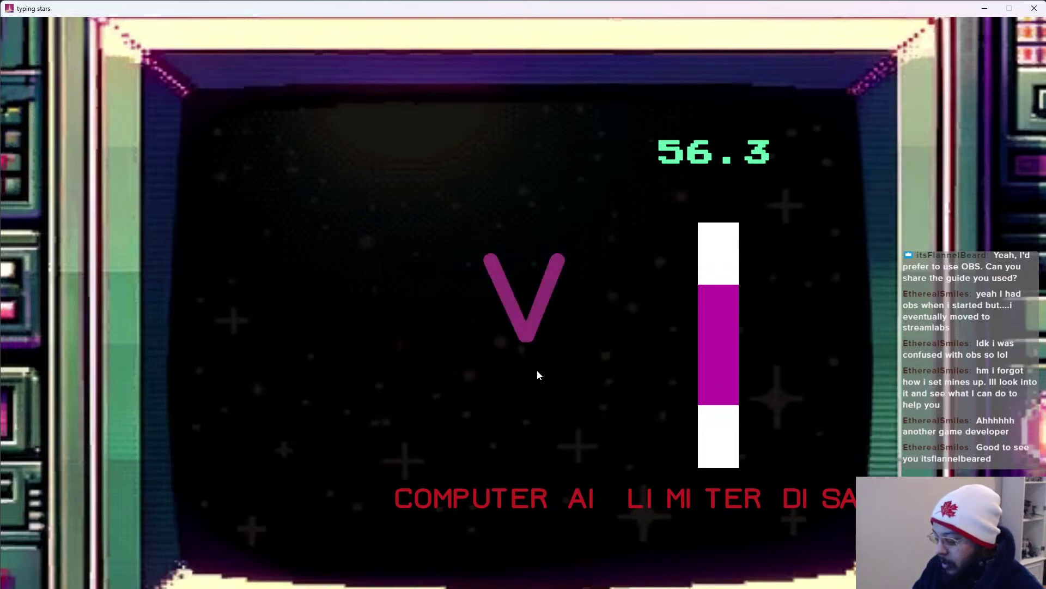
type("di")
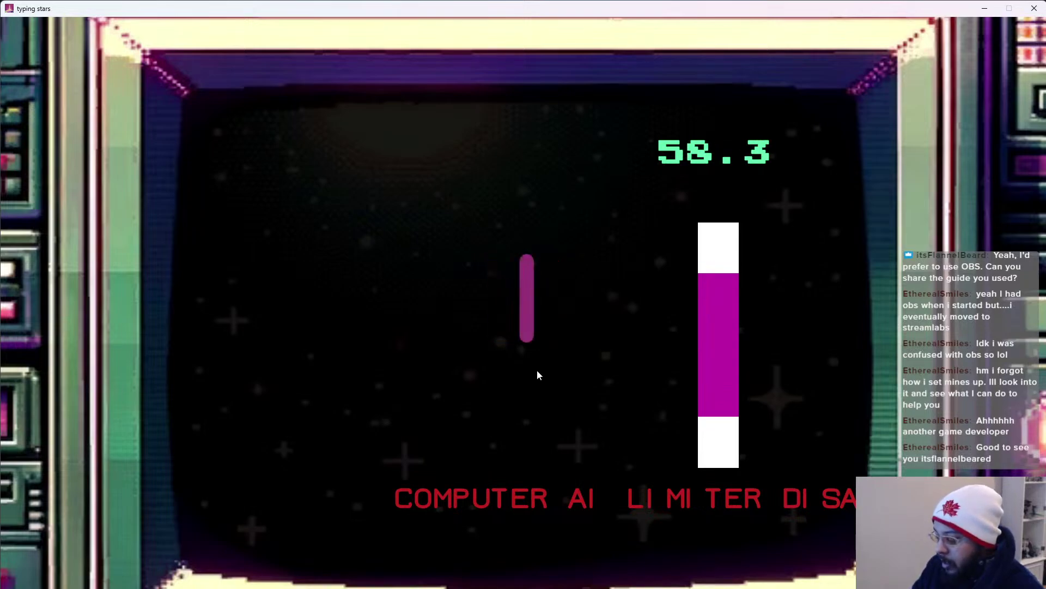
type("ot")
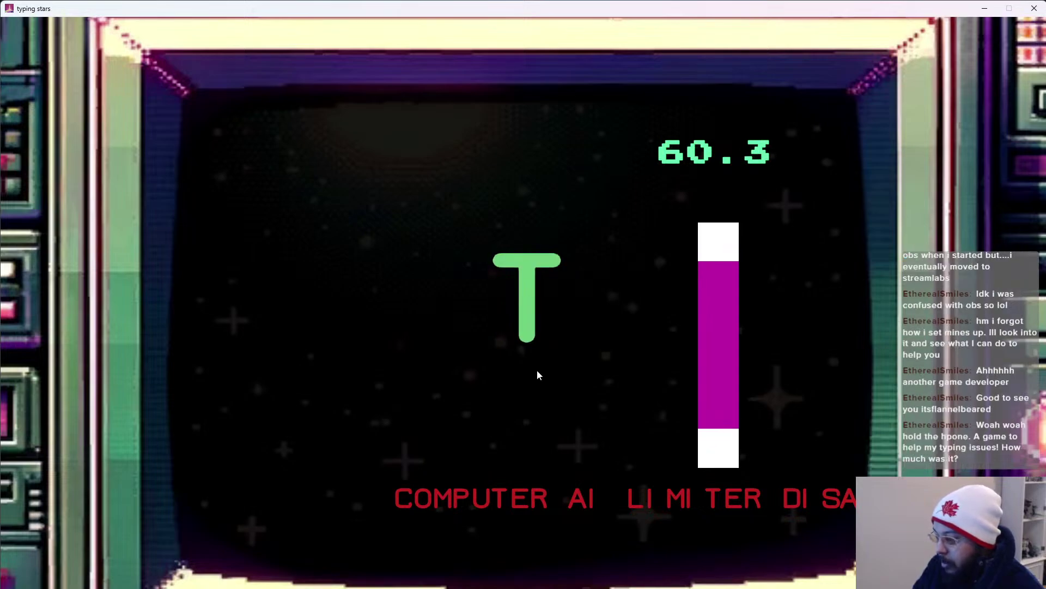
type("g")
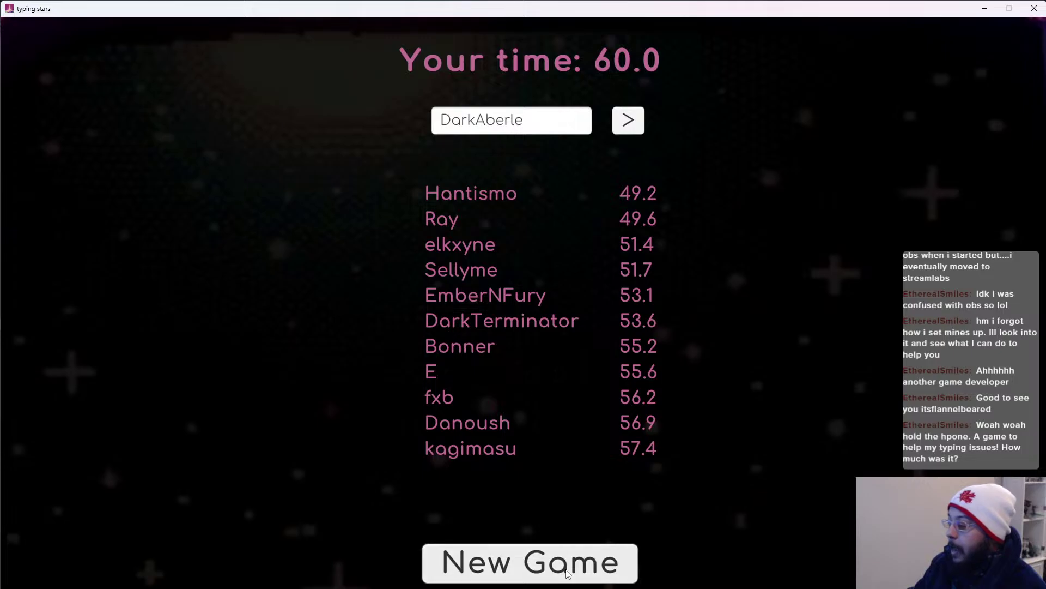
Start another new game and enter the words DAB, BARN and WAGON
left_click(567, 572)
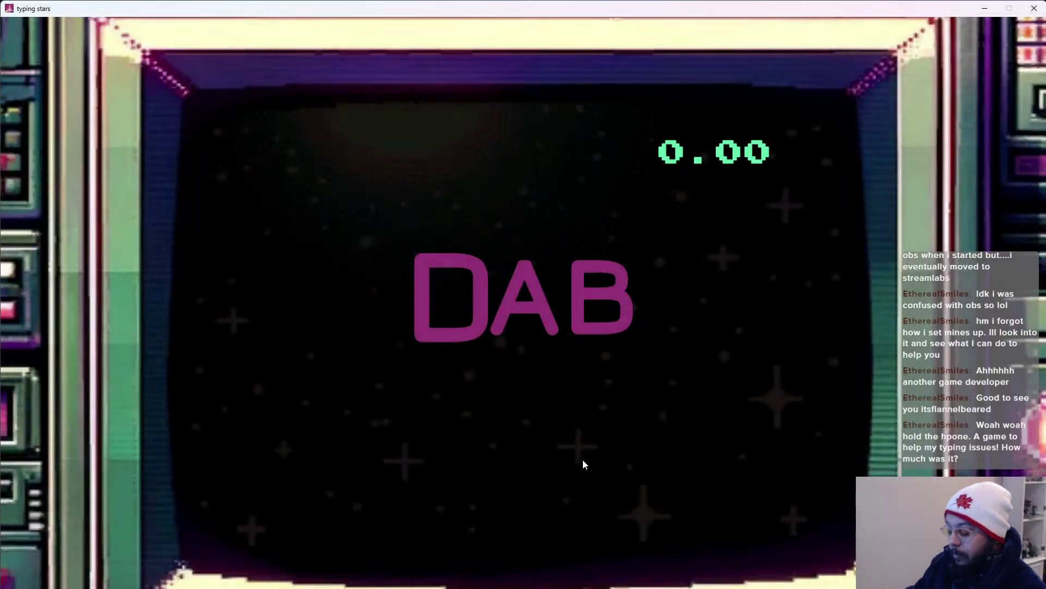
type("dab")
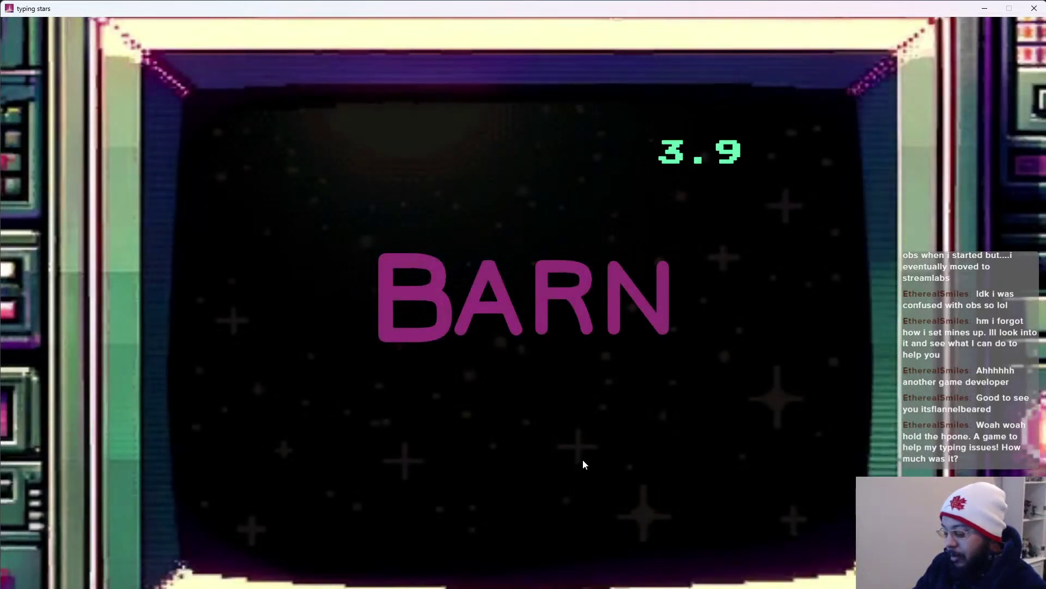
type("barmm")
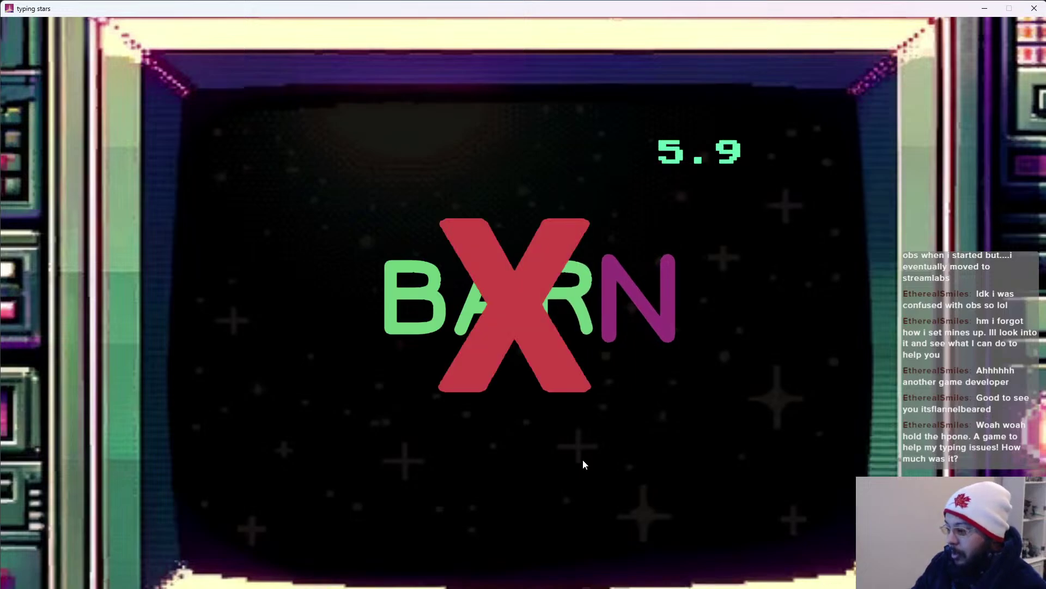
type("nwagon")
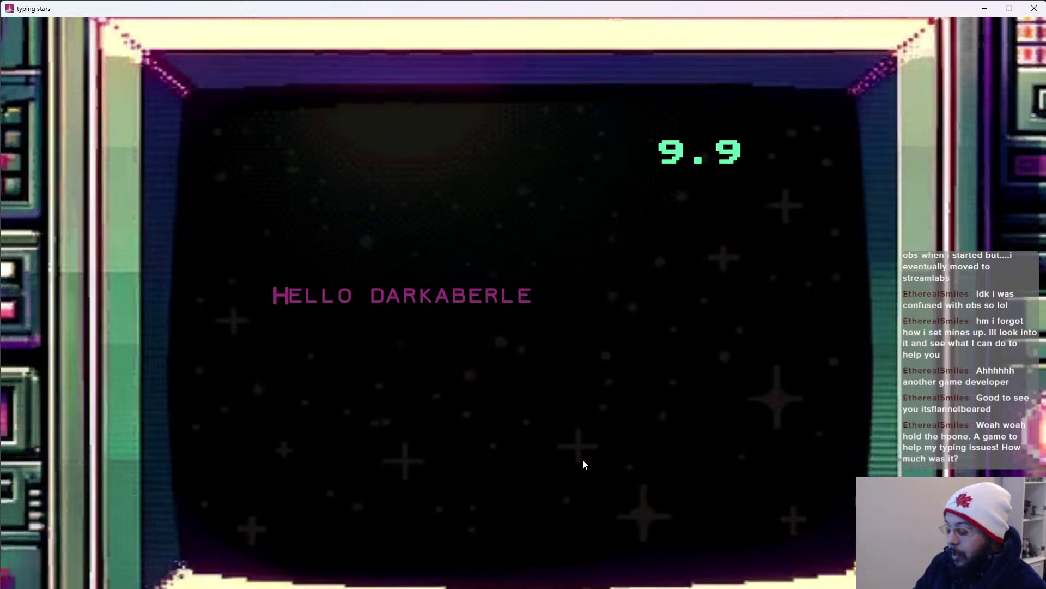
Enter the second round's greeting line, HELLO followed by the player's username
type("he")
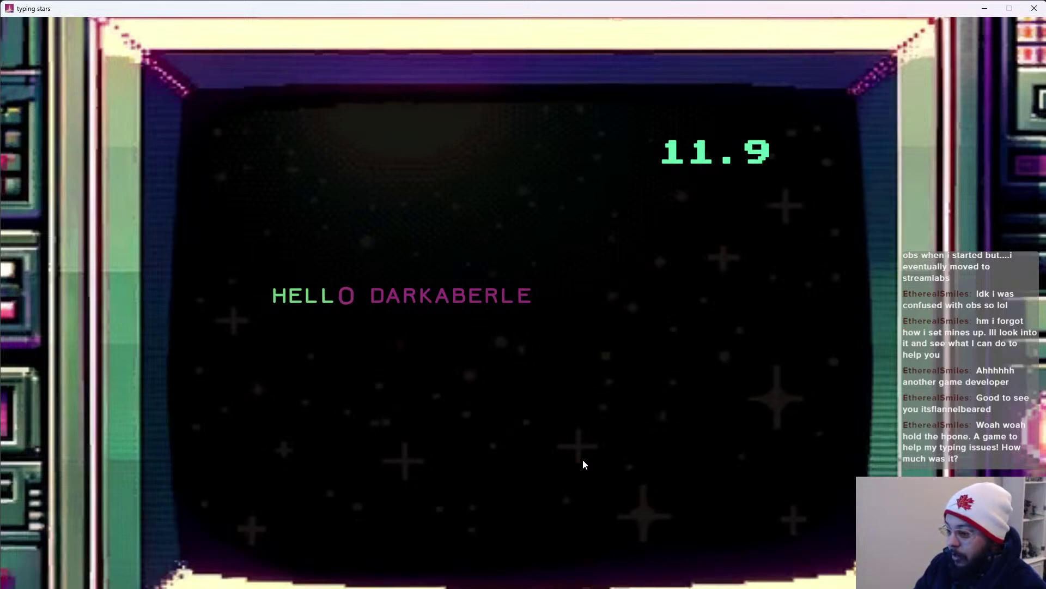
type("o d")
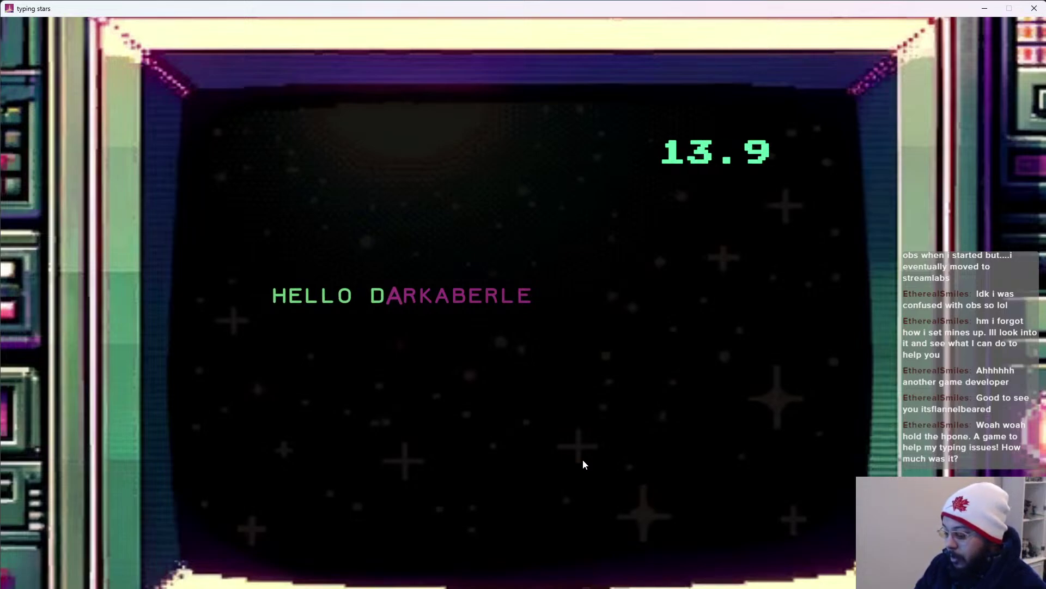
type("arkaberle")
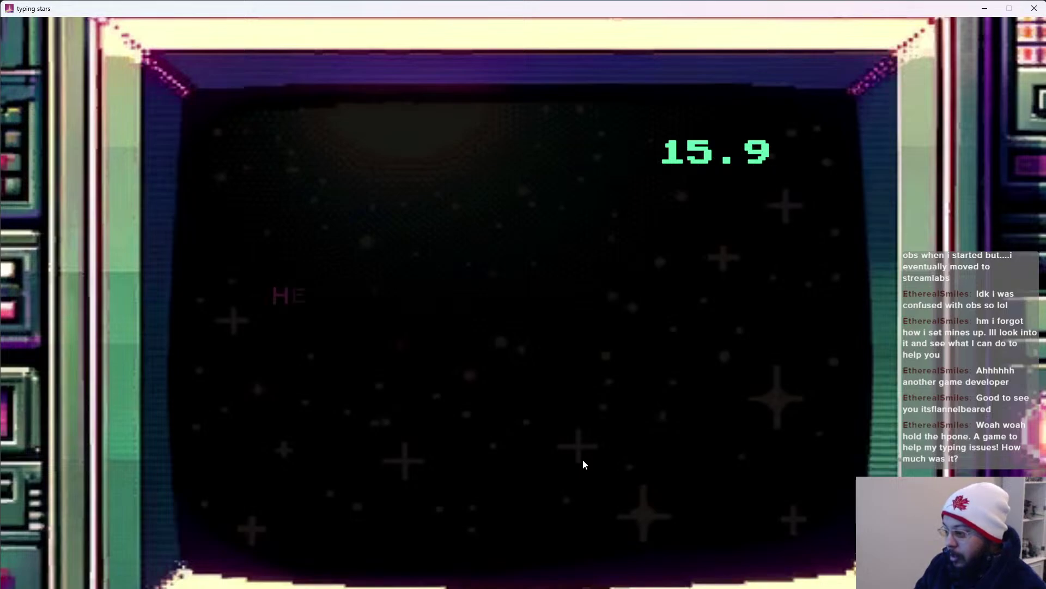
Enter the second round's phrases HELP ME and SYSTEMS CRITICAL
type("h")
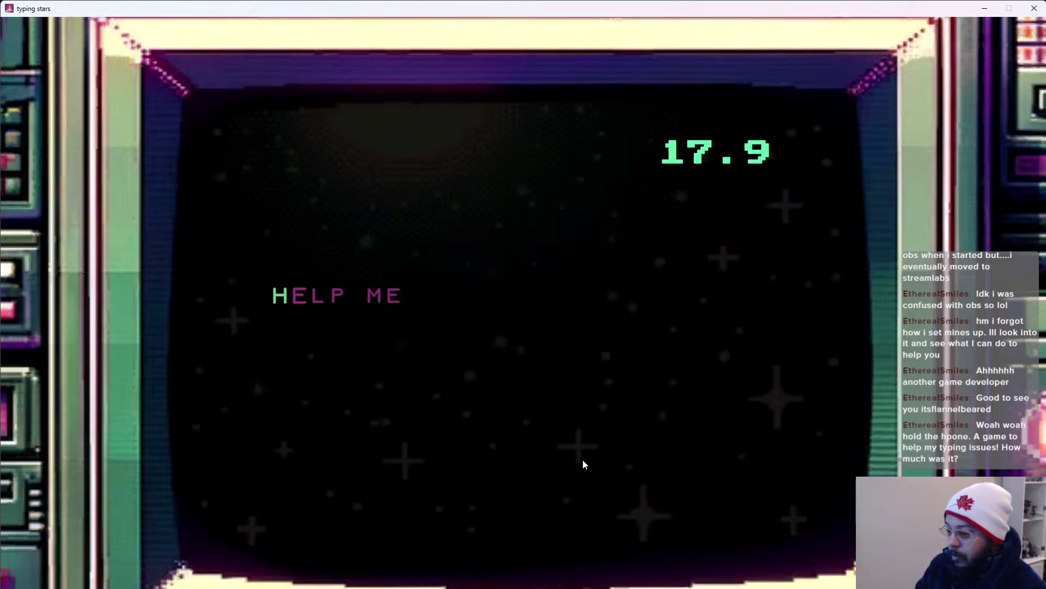
type("elp")
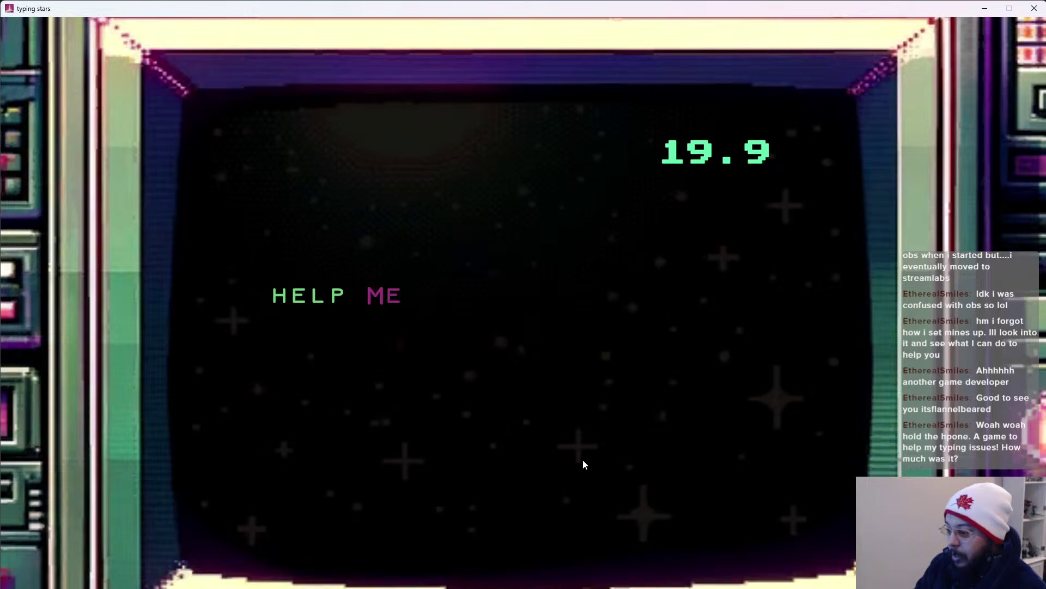
type(" mesys")
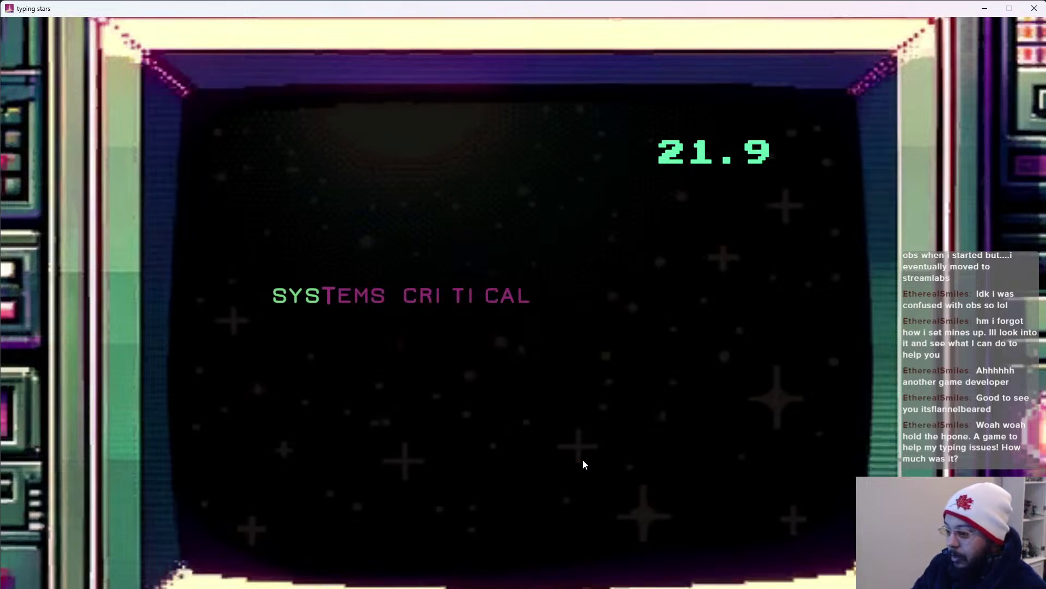
type("tems ")
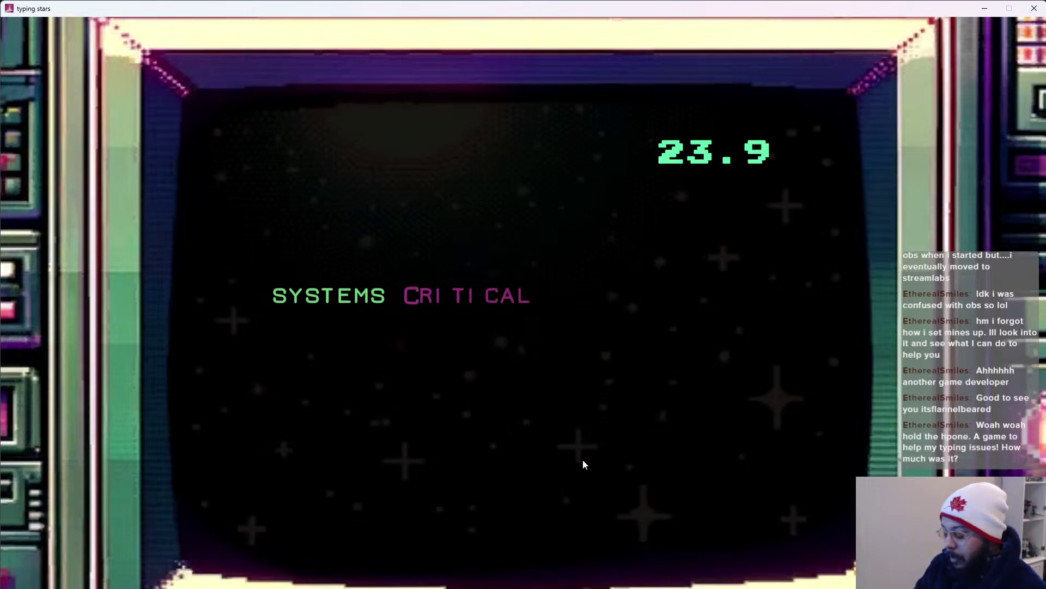
type("crit")
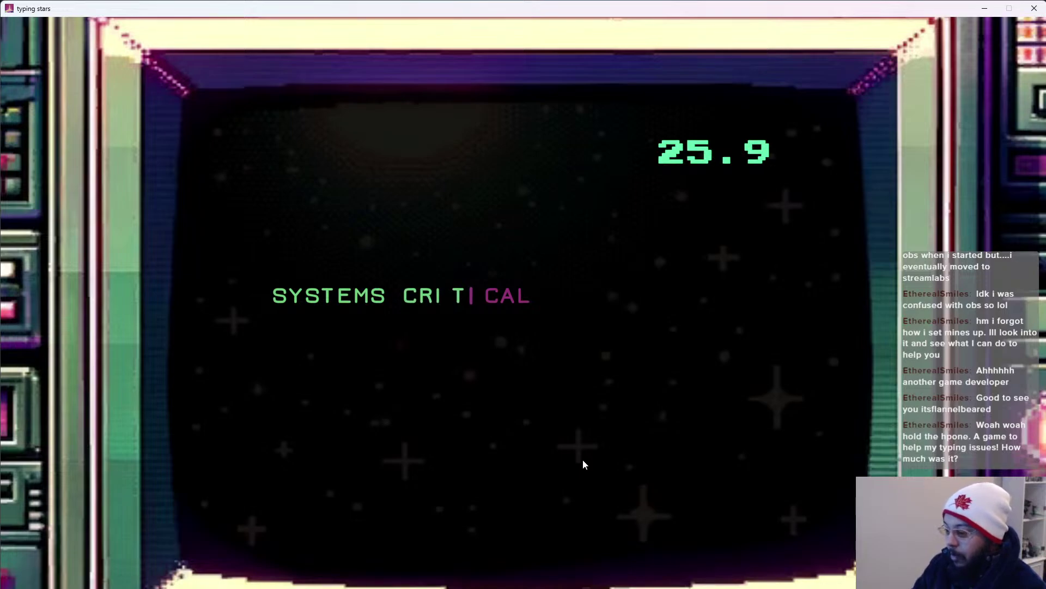
type("ical")
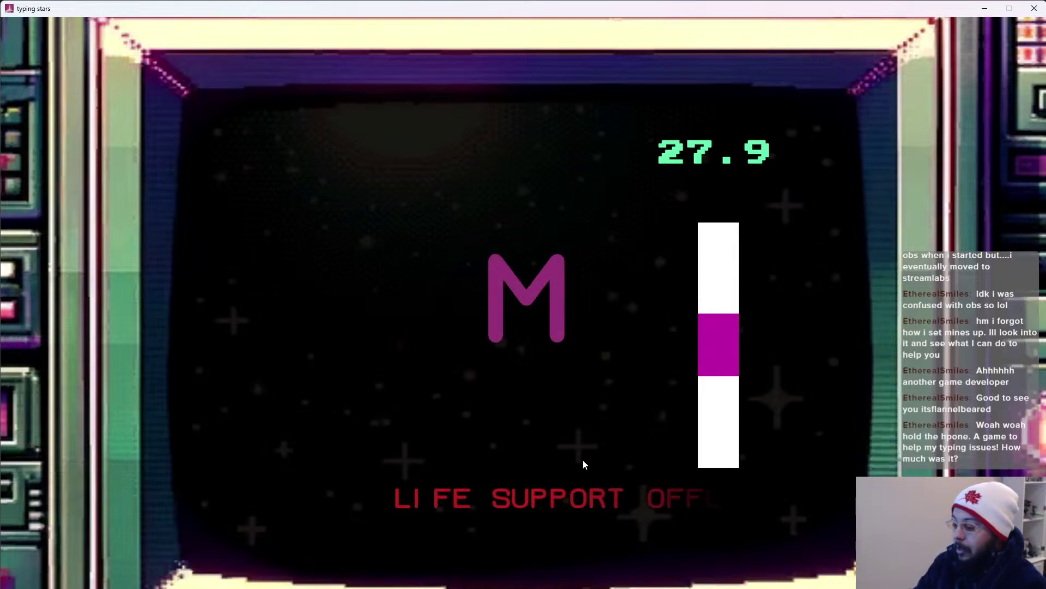
Enter the single-letter prompts of the life support, med sys, shields and engine alerts, including M, Q, A, E, T, C and P
type("mk")
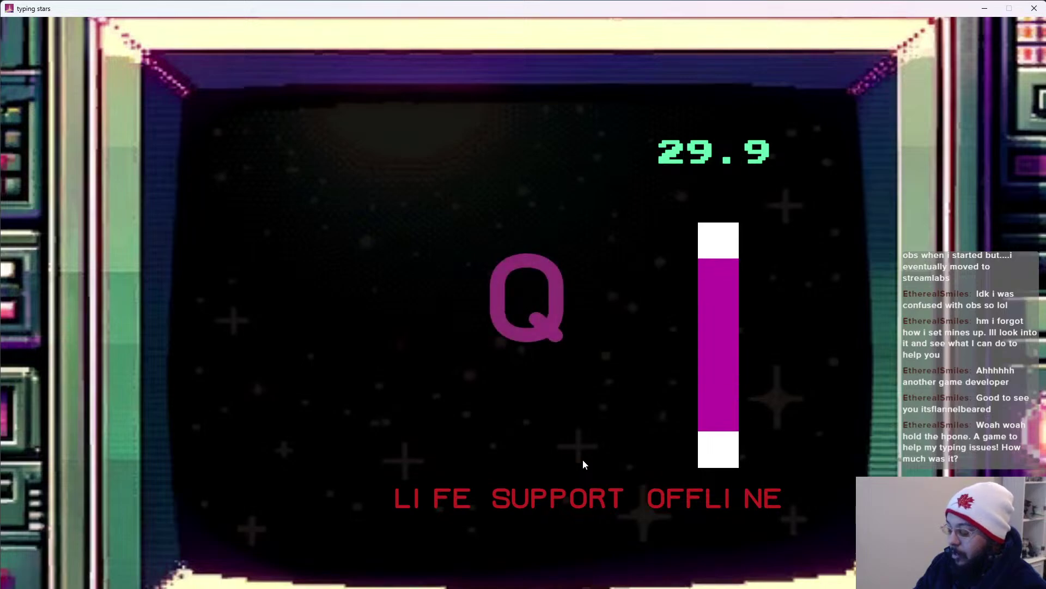
type("qk")
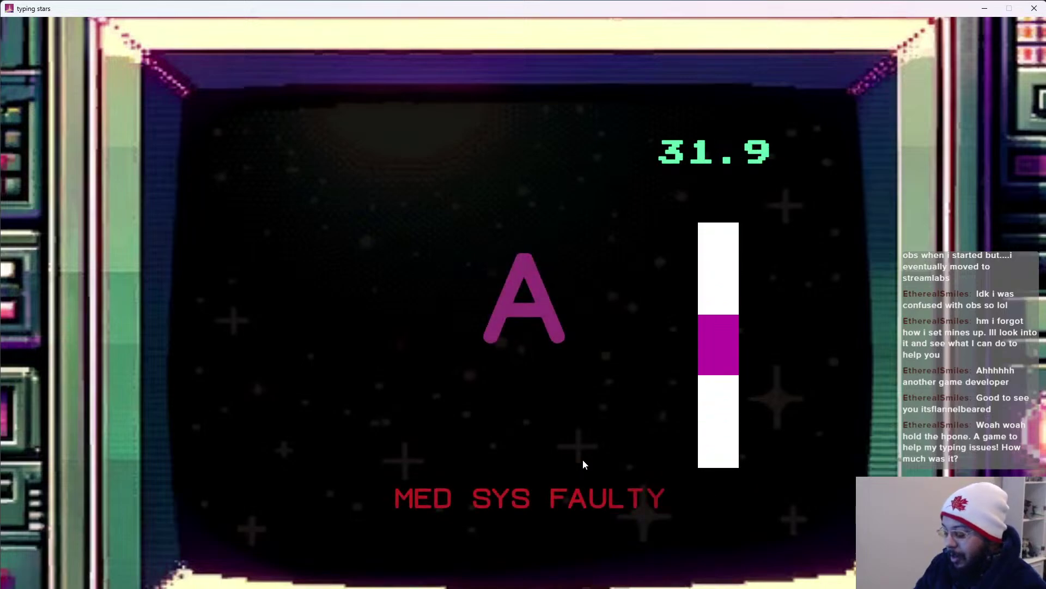
type("aoe")
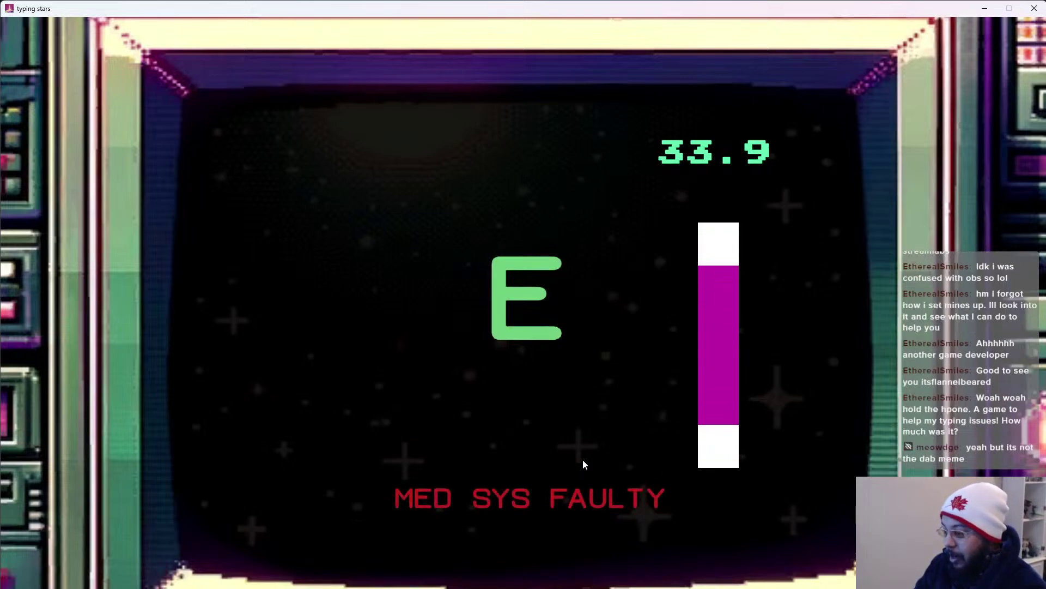
type("o")
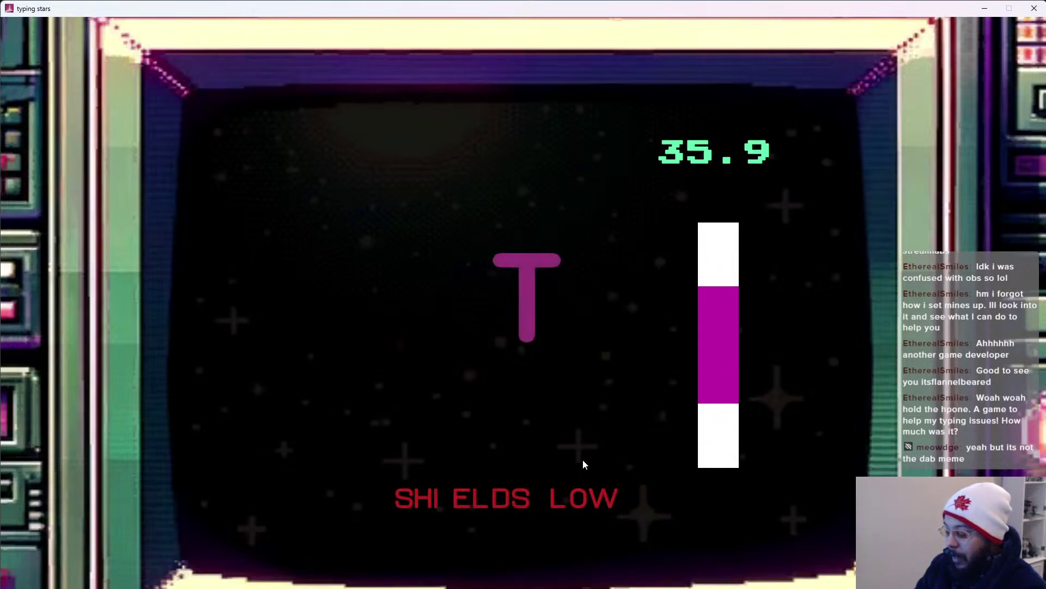
type("tk")
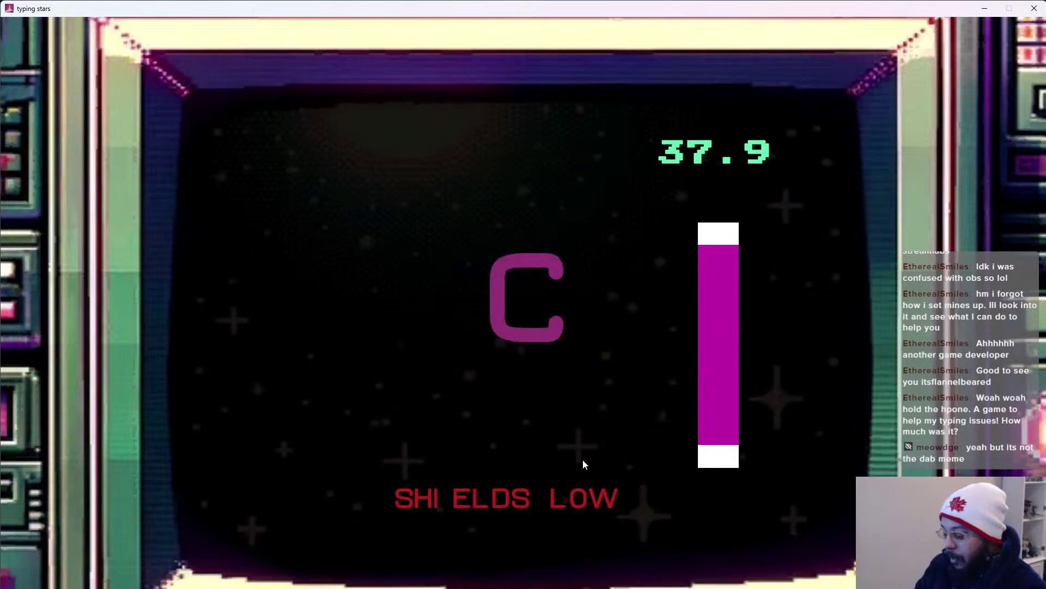
type("cok")
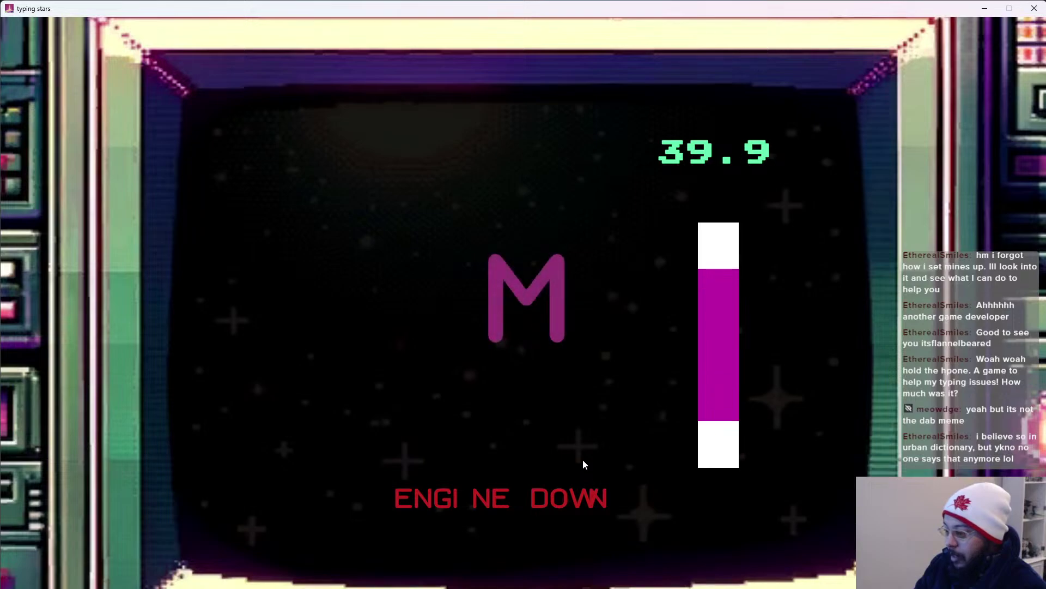
type("mw")
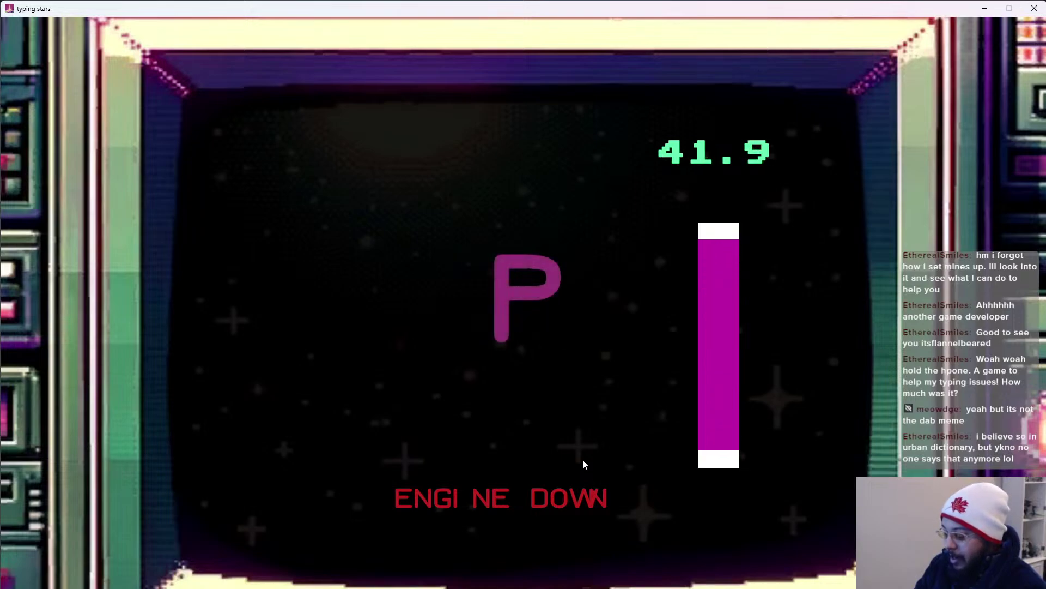
type("pl")
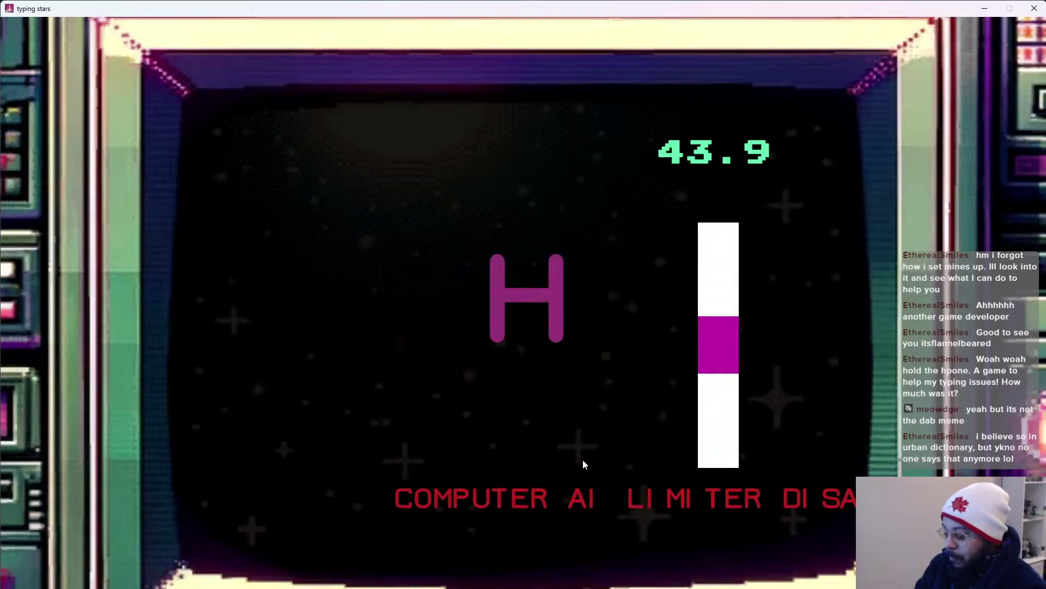
Enter the second round's single-letter prompts for the computer AI limiter alert, including H, M, W, T, A, N and I
type("hr")
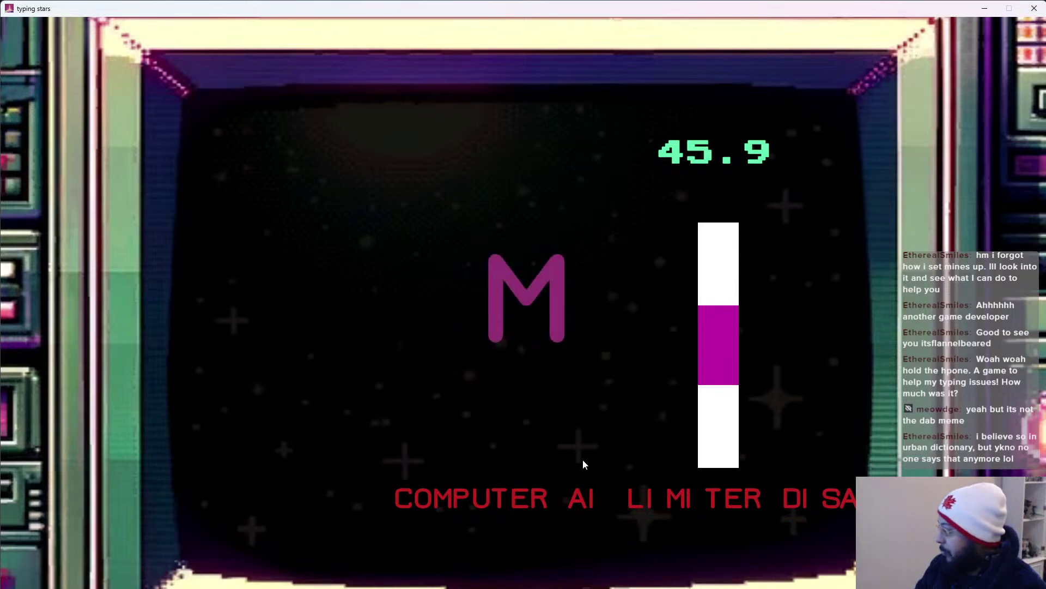
type("mx")
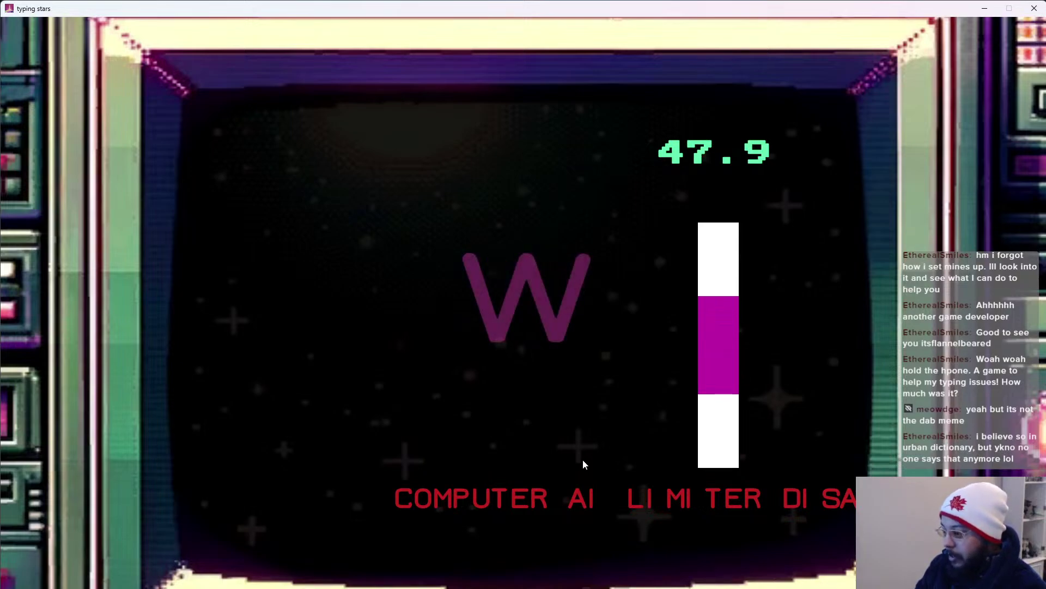
type("w")
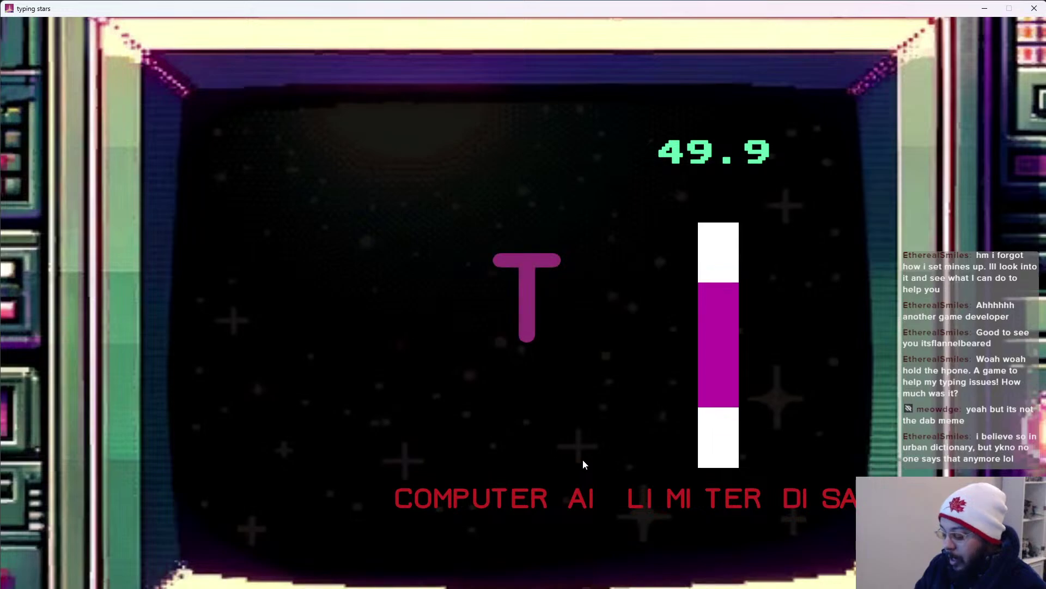
type("tg")
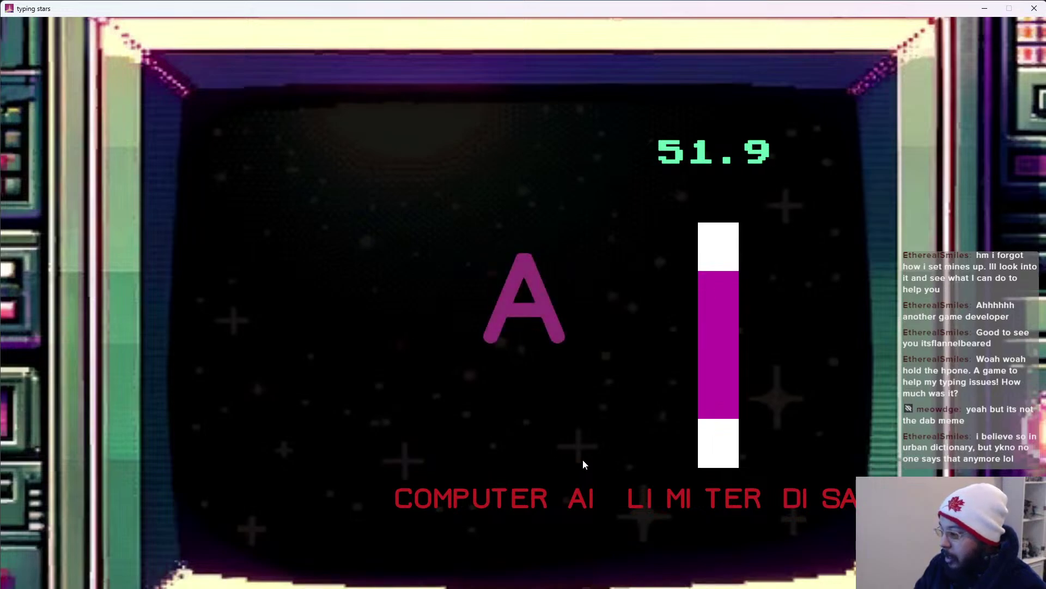
type("av")
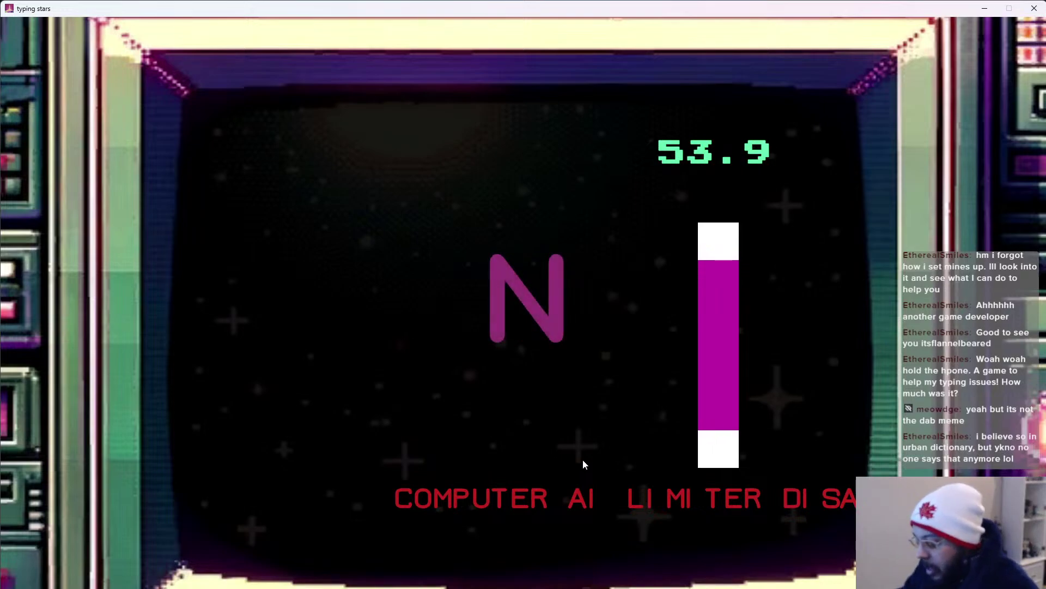
type("nf")
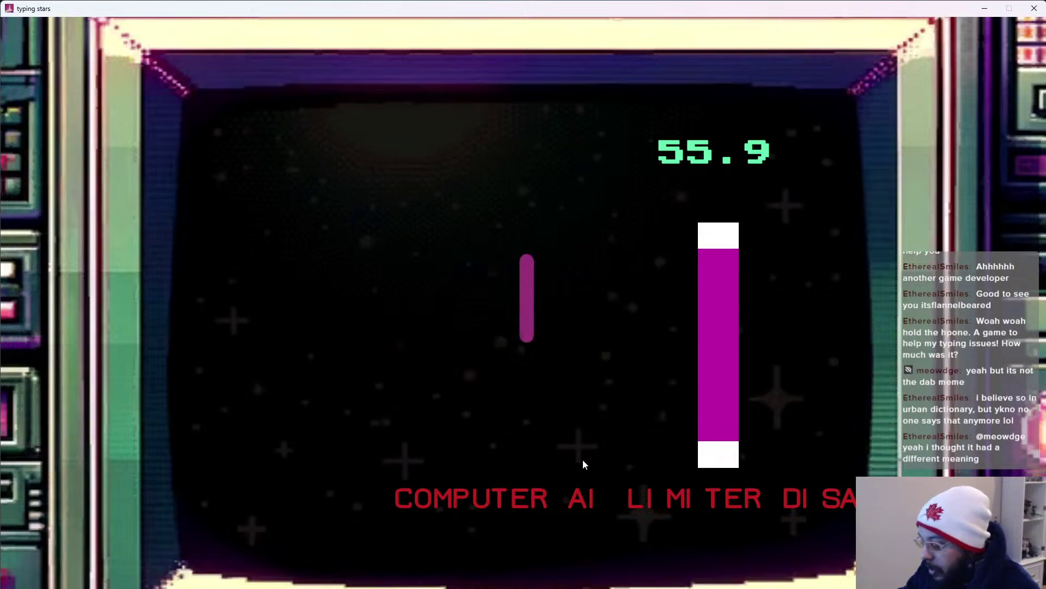
type("i")
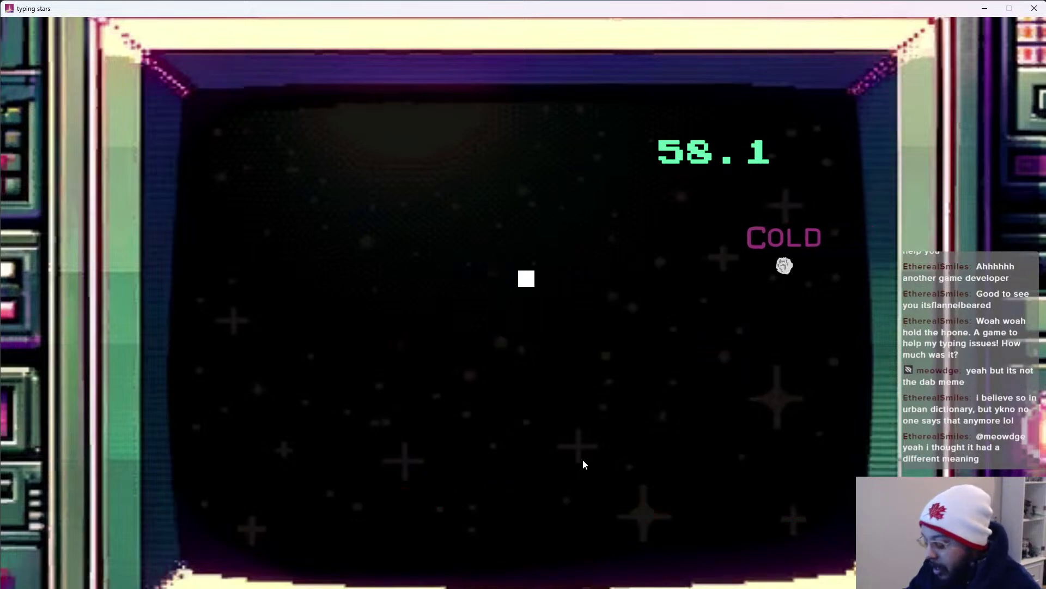
Enter COLD at the asteroid prompt and LEFT to steer away from the approaching barrier
type("cold")
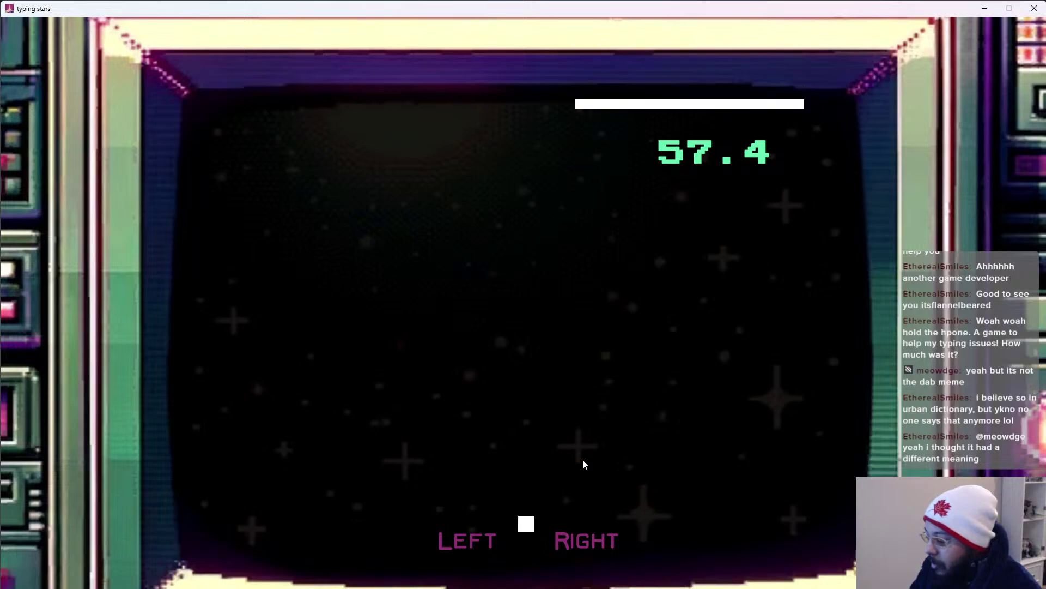
type("l")
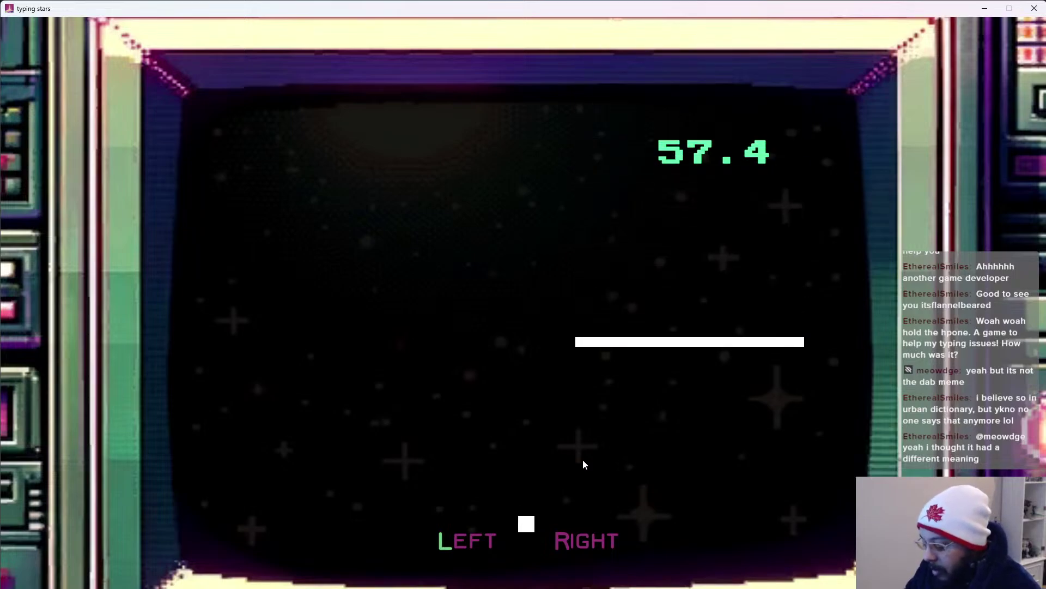
type("eft")
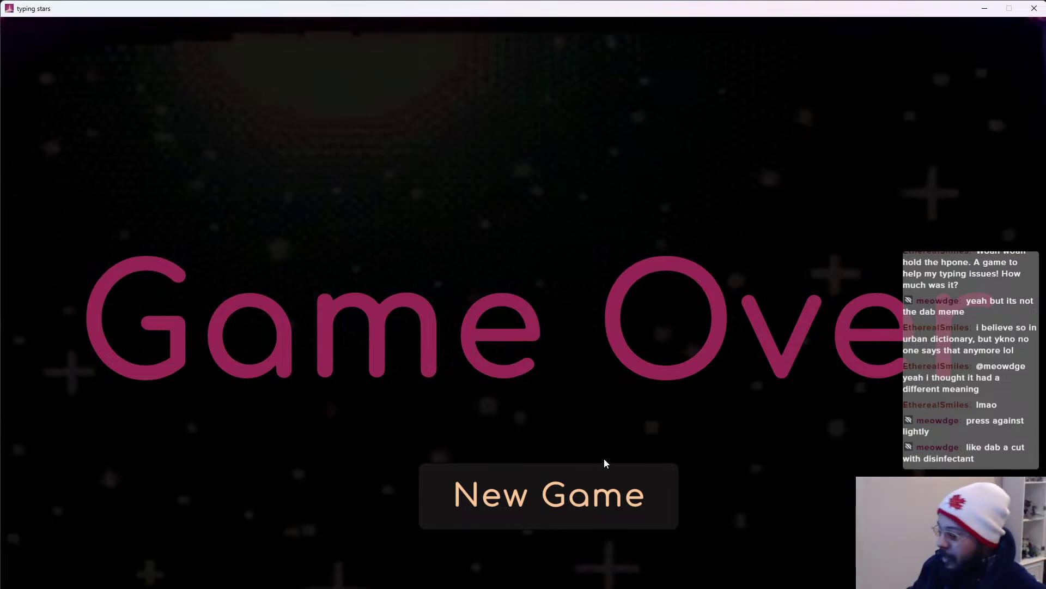
Start another new game from the game over screen and quit Typing Stars
left_click(595, 492)
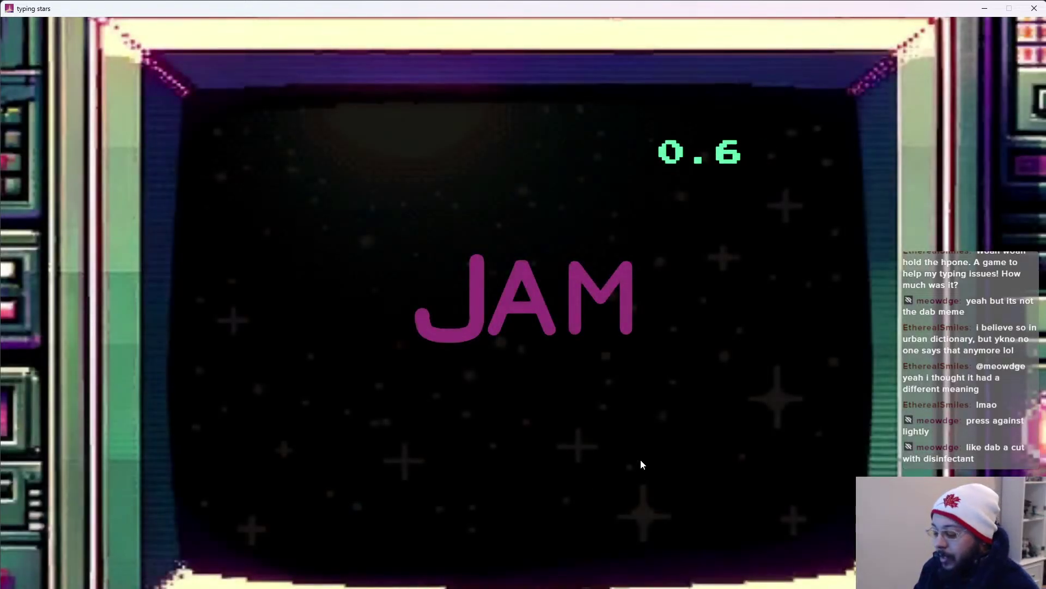
key("Escape")
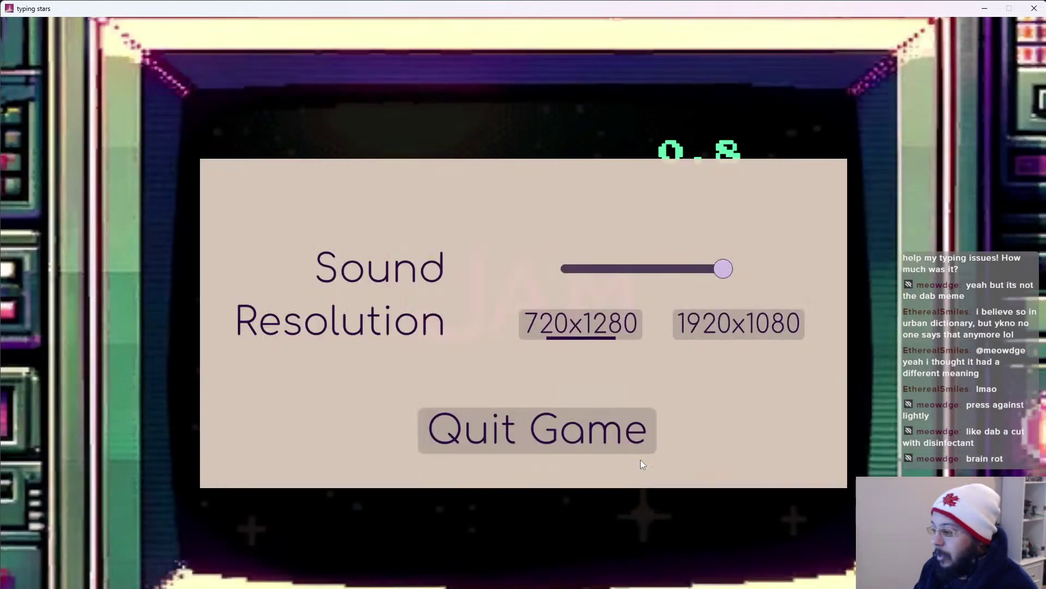
left_click(608, 435)
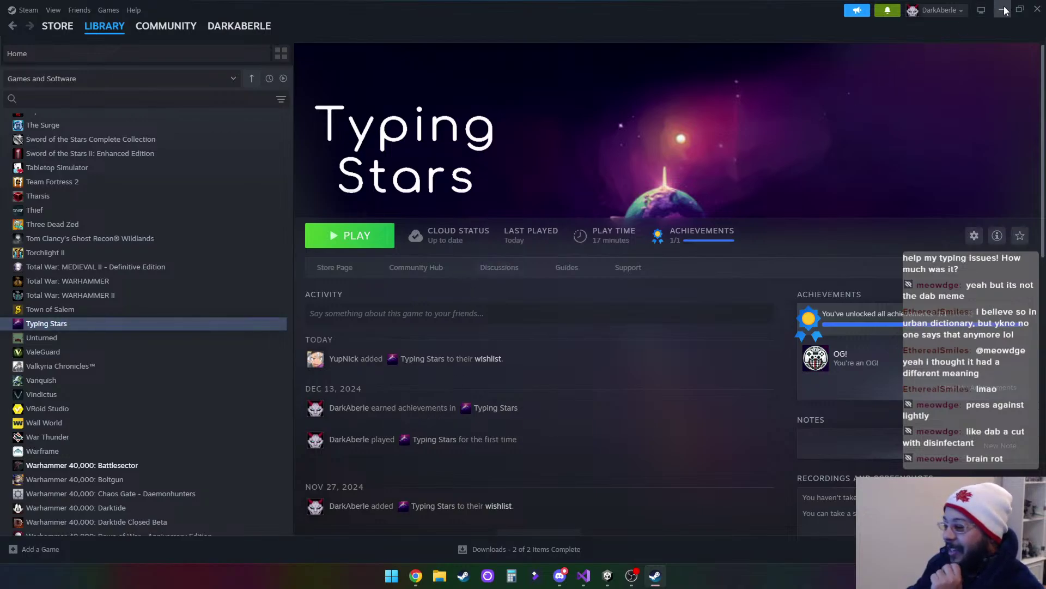
Open the Typing Stars store page in Steam and examine its trailer, demo download, release status and game description
left_click(349, 268)
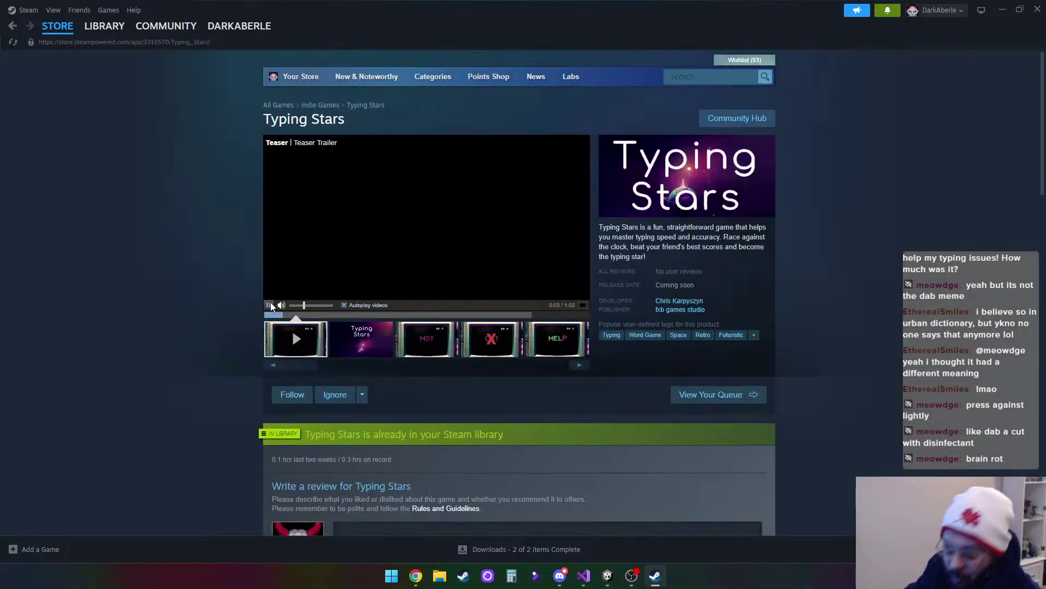
scroll(249, 321, "down", 5)
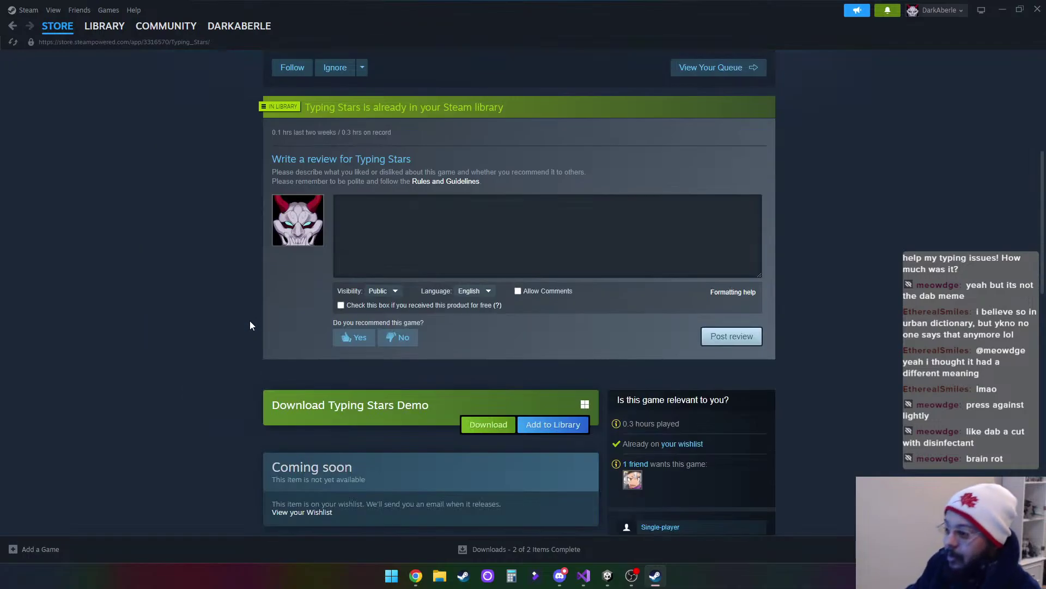
scroll(250, 324, "down", 4)
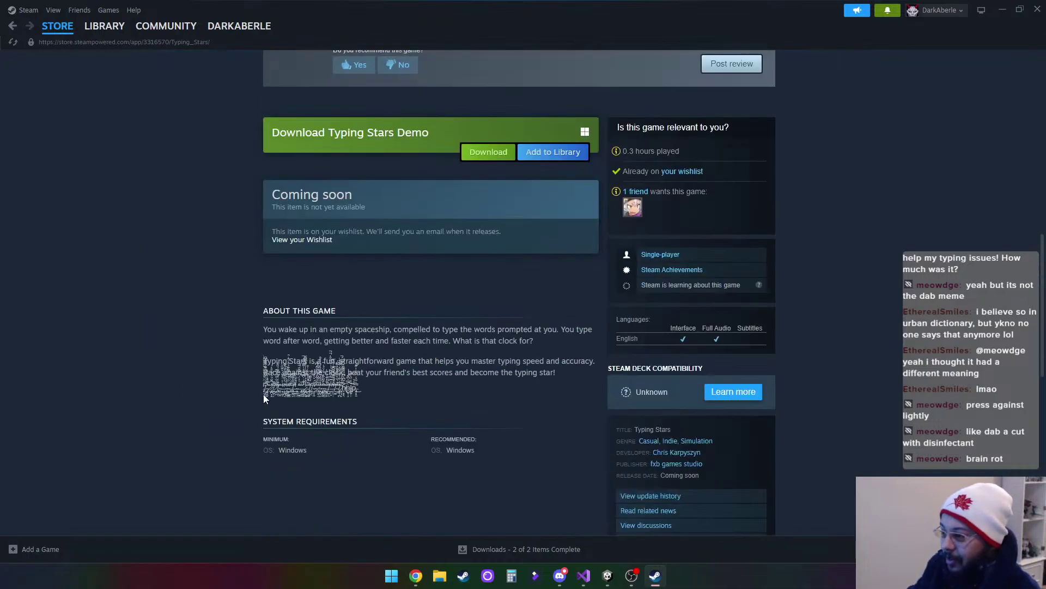
scroll(256, 380, "up", 4)
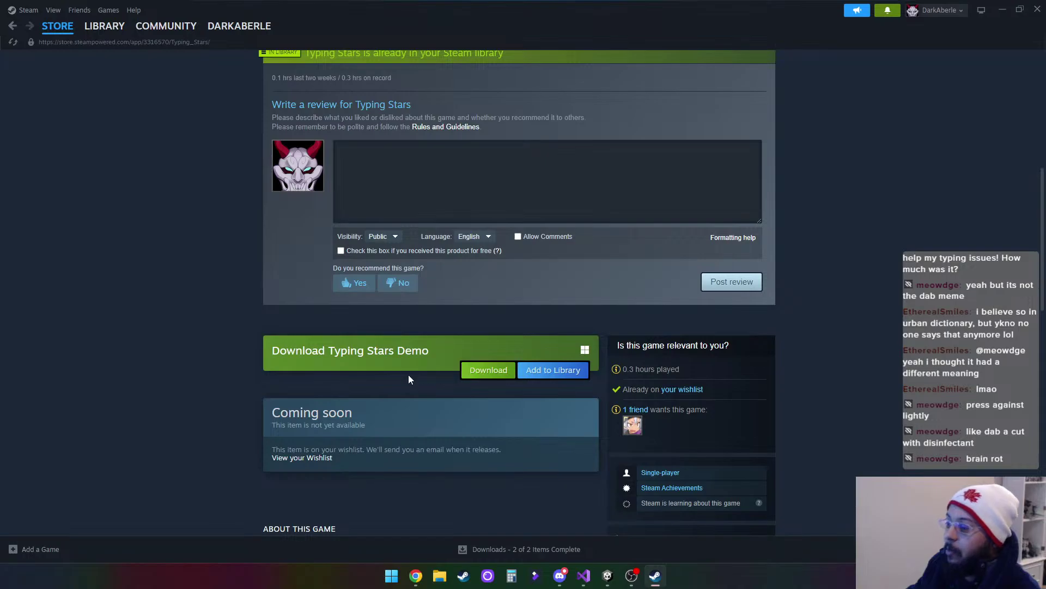
scroll(432, 440, "up", 3)
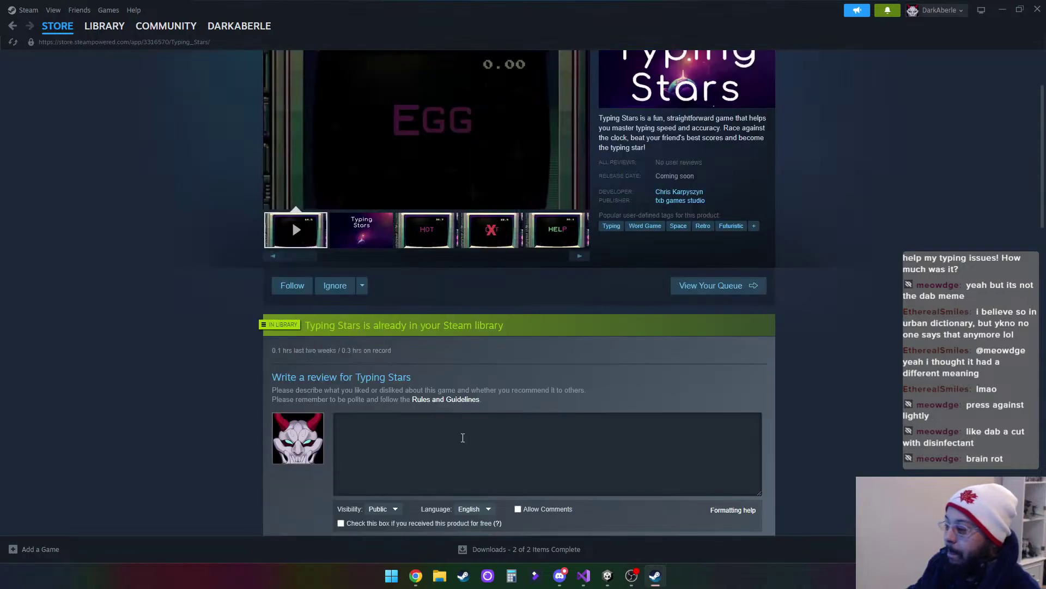
scroll(462, 437, "down", 5)
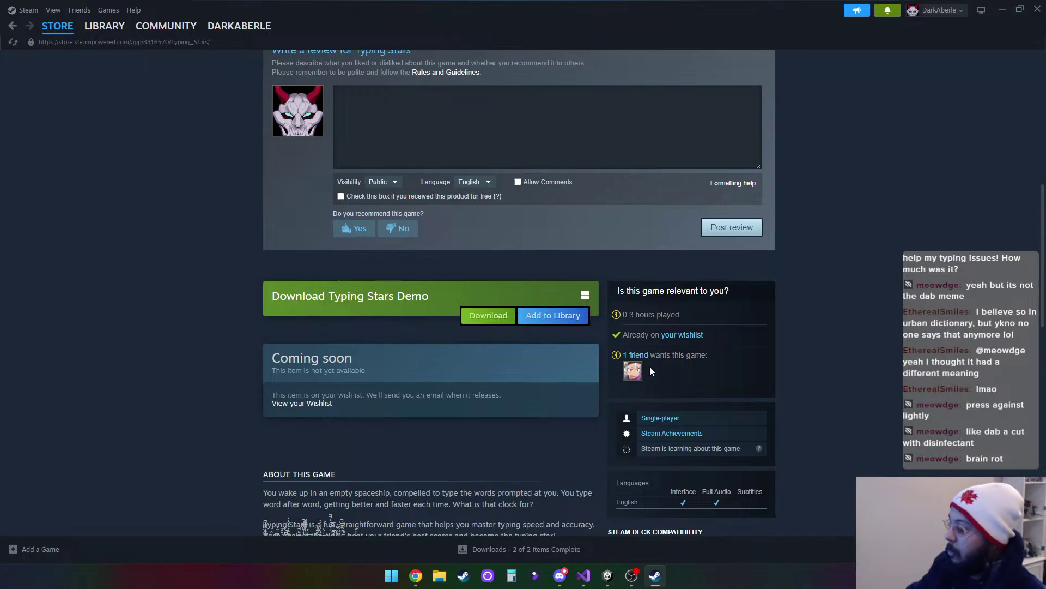
scroll(651, 362, "up", 8)
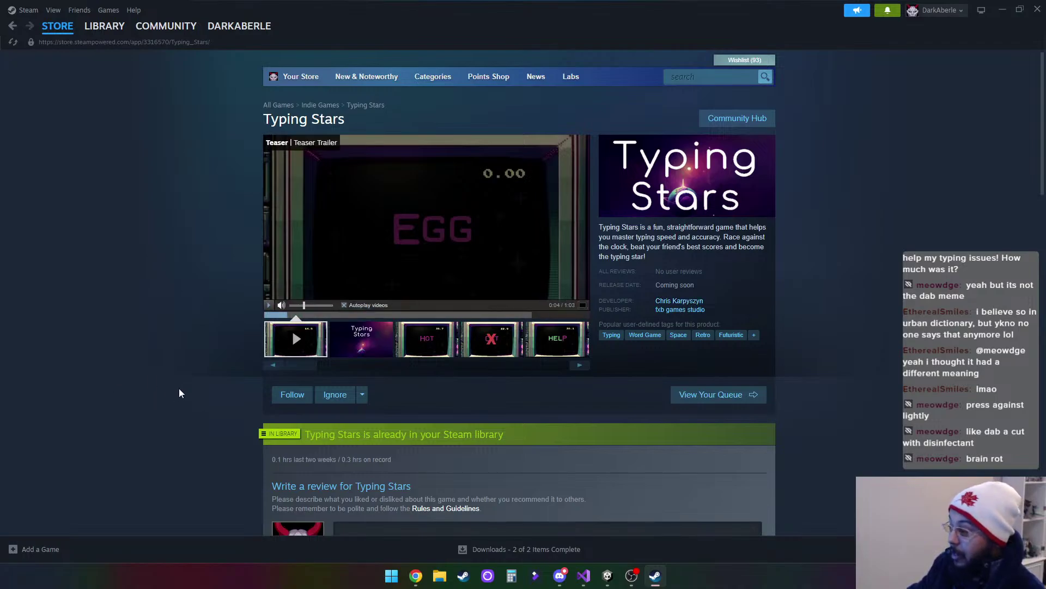
scroll(187, 390, "down", 5)
scroll(187, 390, "up", 5)
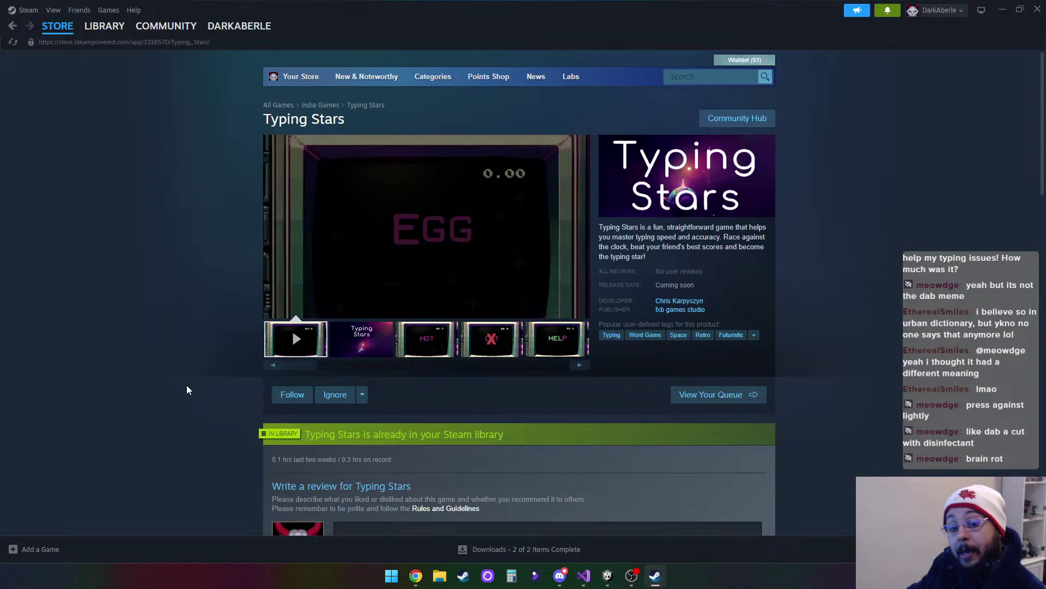